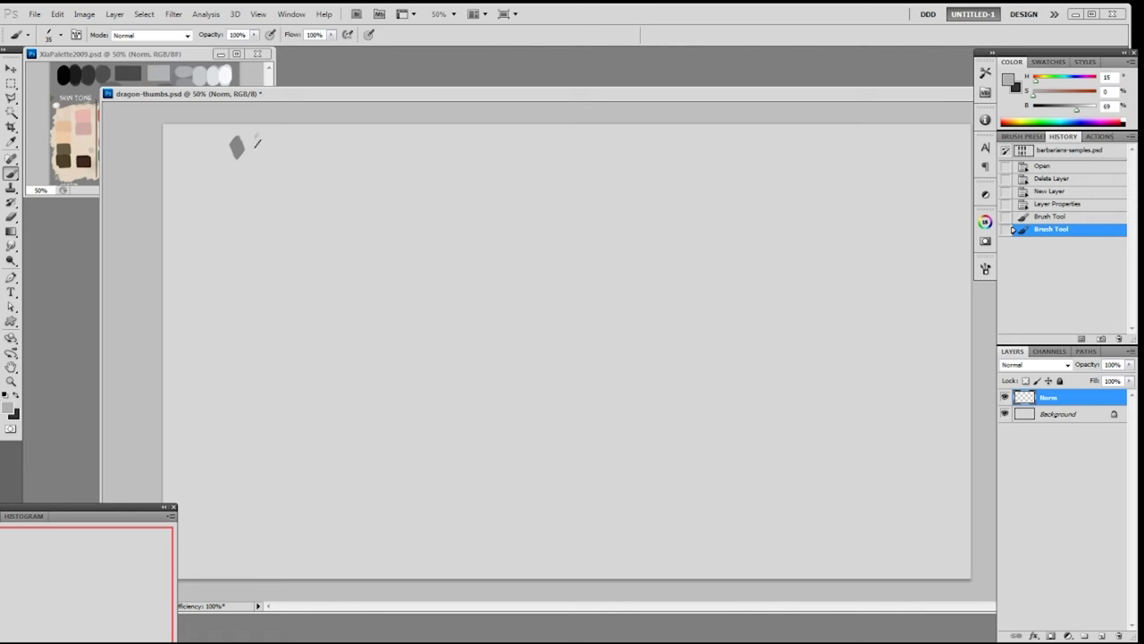
- Paint a dark grey swatch beside the mid-grey swatch near the canvas's upper-left corner
left_click(1058, 108)
left_click_drag(1059, 108, 1053, 108)
left_click_drag(217, 141, 222, 159)
- Paint a near-white swatch at 92% brightness at the end of the row of grey swatches
left_click(1087, 108)
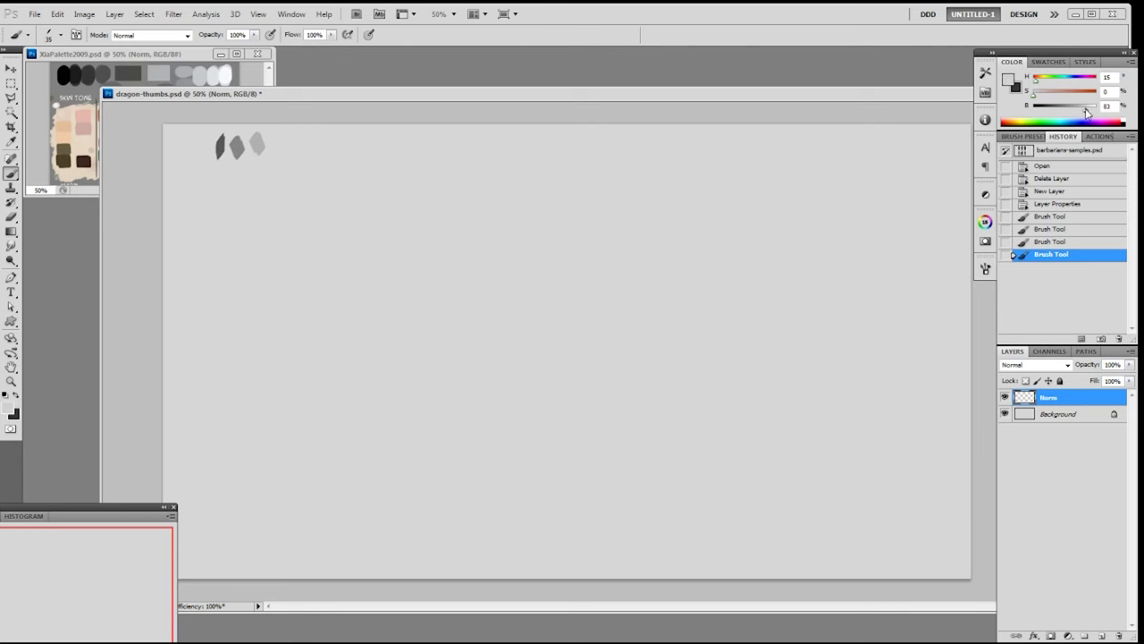
left_click(1084, 108)
left_click(1094, 109)
left_click(1087, 109)
left_click_drag(275, 137, 278, 148)
left_click_drag(278, 137, 280, 148)
left_click_drag(276, 138, 280, 147)
left_click_drag(278, 139, 277, 148)
key("ctrl+z")
left_click(1094, 108)
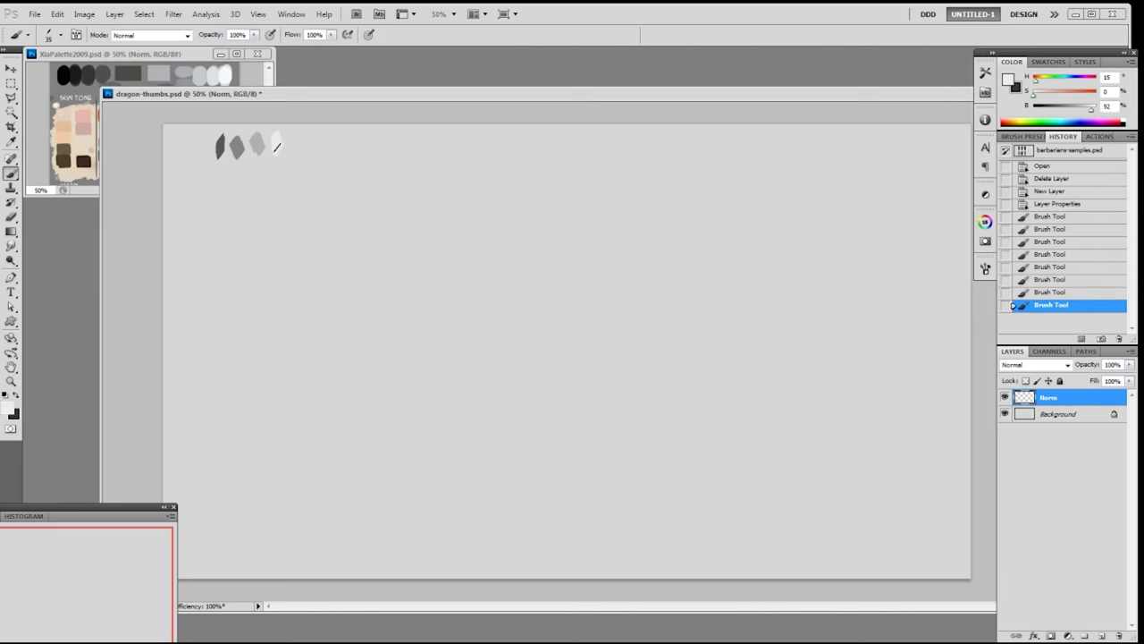
- Sample the canvas grey, lower its brightness to 78%, and fill the Background layer with it
left_click(334, 172, "alt")
left_click(327, 179, "alt")
left_click_drag(1087, 109, 1083, 109)
left_click(1059, 415)
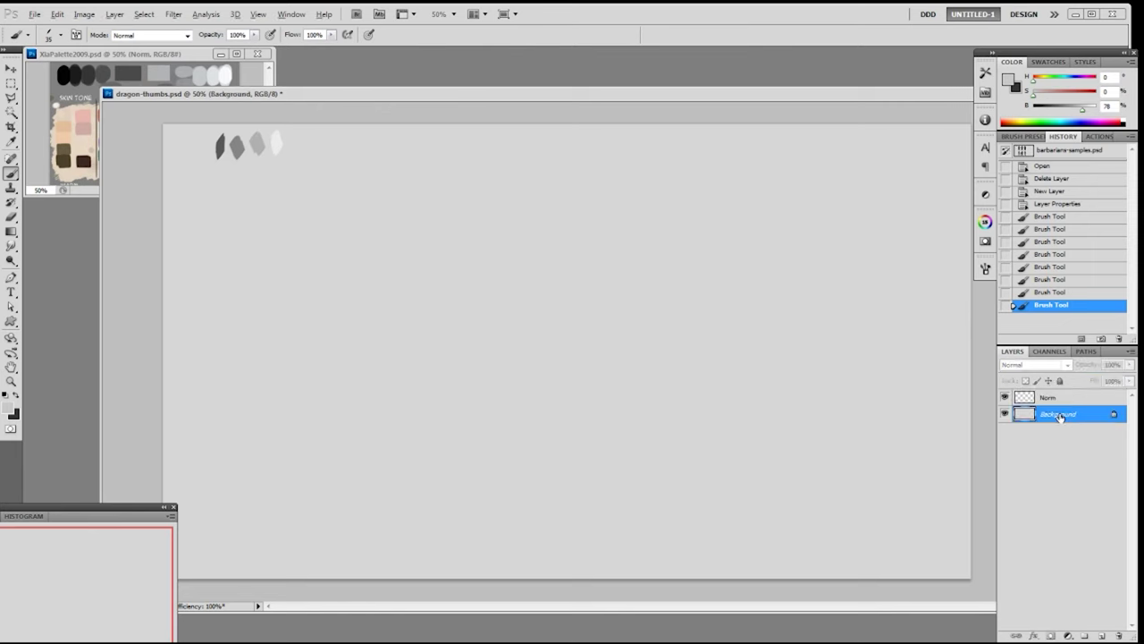
key("alt+BackSpace")
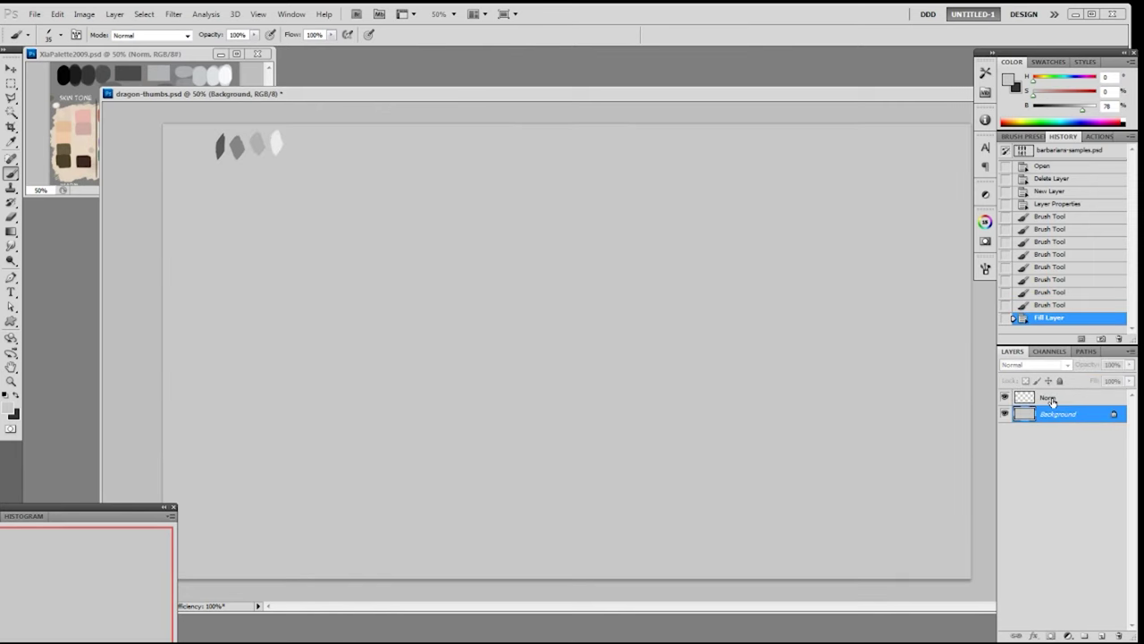
left_click(1053, 401)
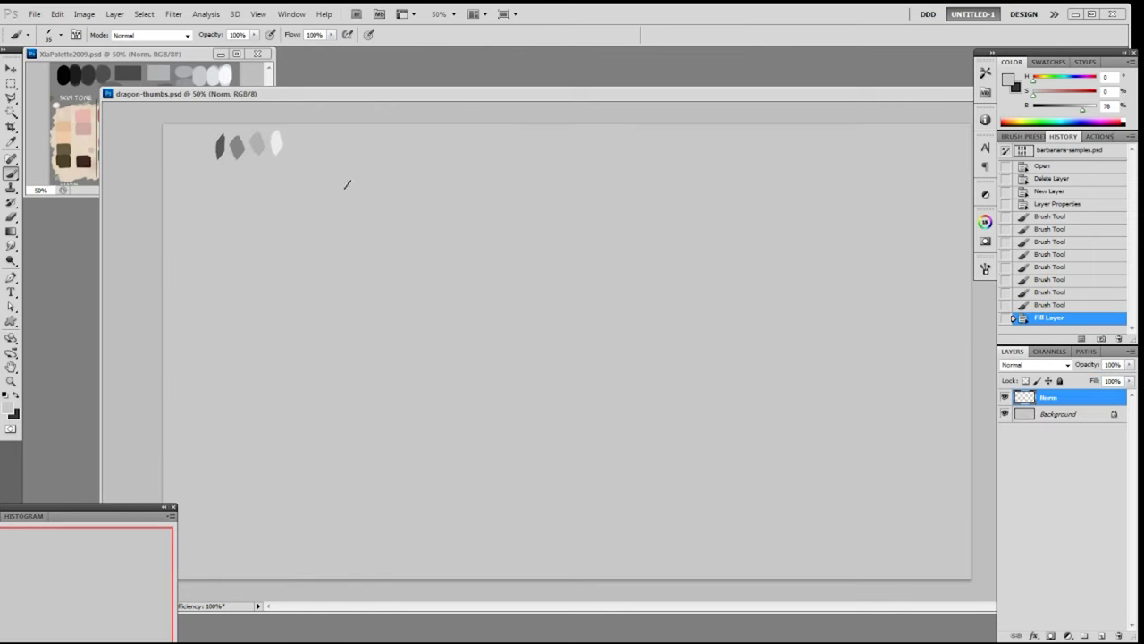
- Select the four grey swatches on the Norm layer and move them closer to the canvas's left edge
left_click(1058, 415)
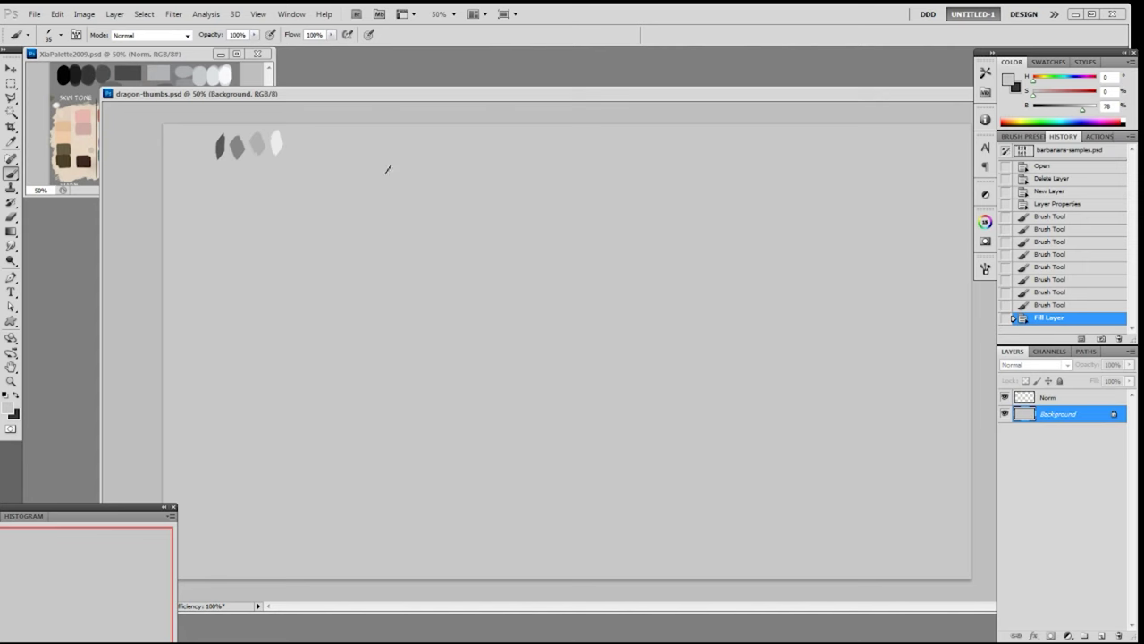
key("m")
mouse_move(297, 124)
left_mouse_down()
mouse_move(197, 166)
mouse_move(245, 150)
mouse_move(232, 150)
left_mouse_up()
key("ctrl+z")
left_click(1066, 398)
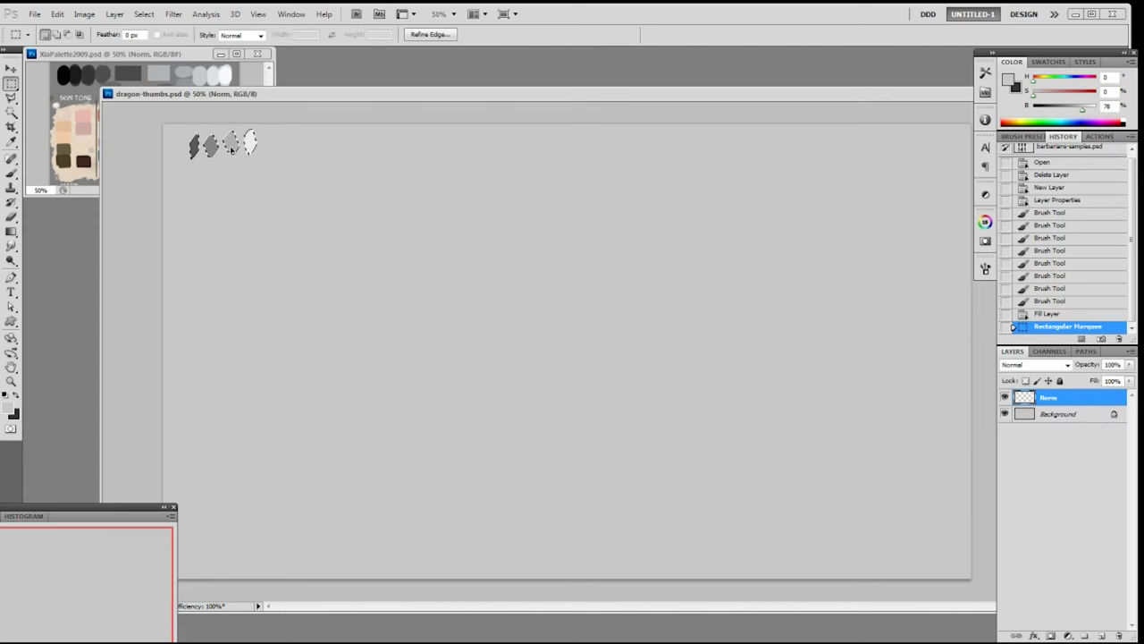
key("ctrl+d")
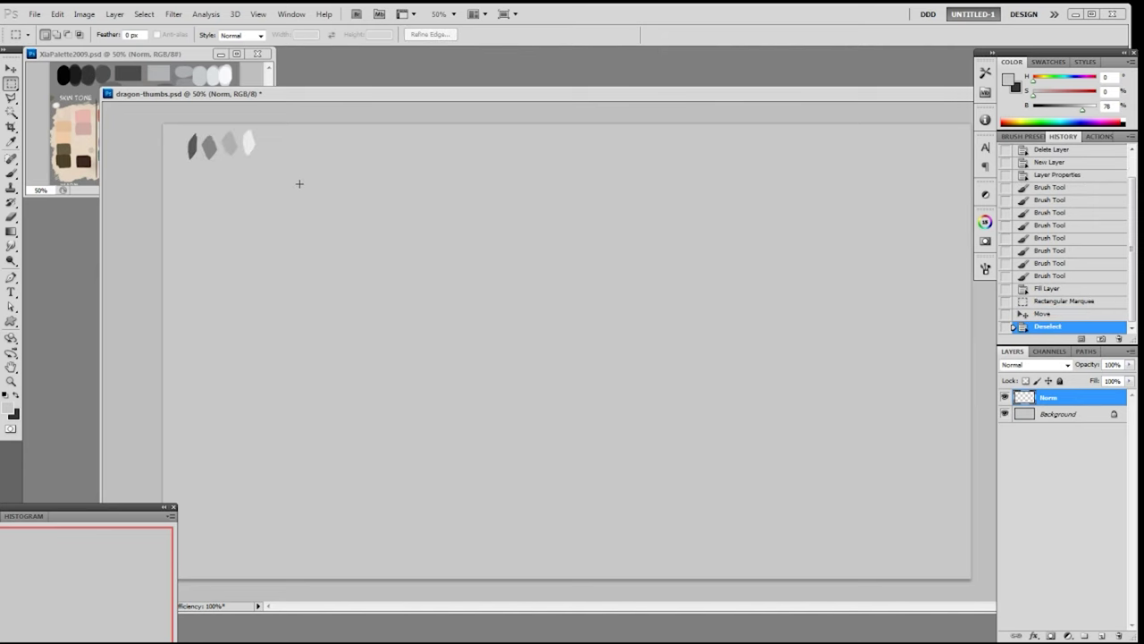
- Create a second layer named Norm directly above the Background and choose a brush preset for sketching
left_click(1040, 414)
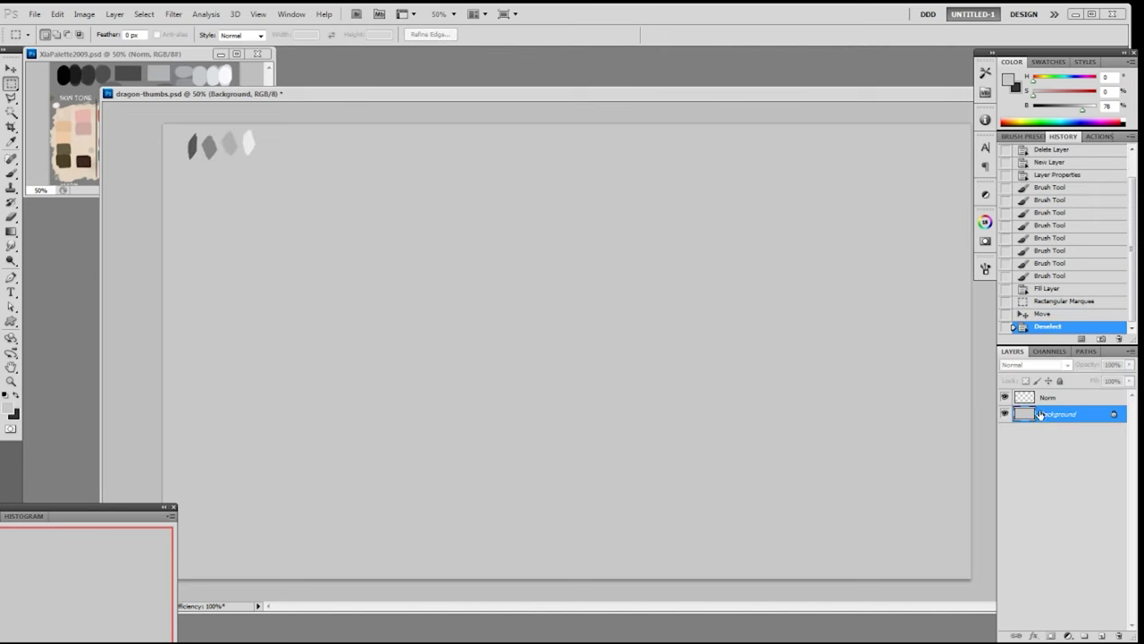
key("F2")
key("b")
right_click(489, 192)
left_click(570, 270)
left_click(529, 158)
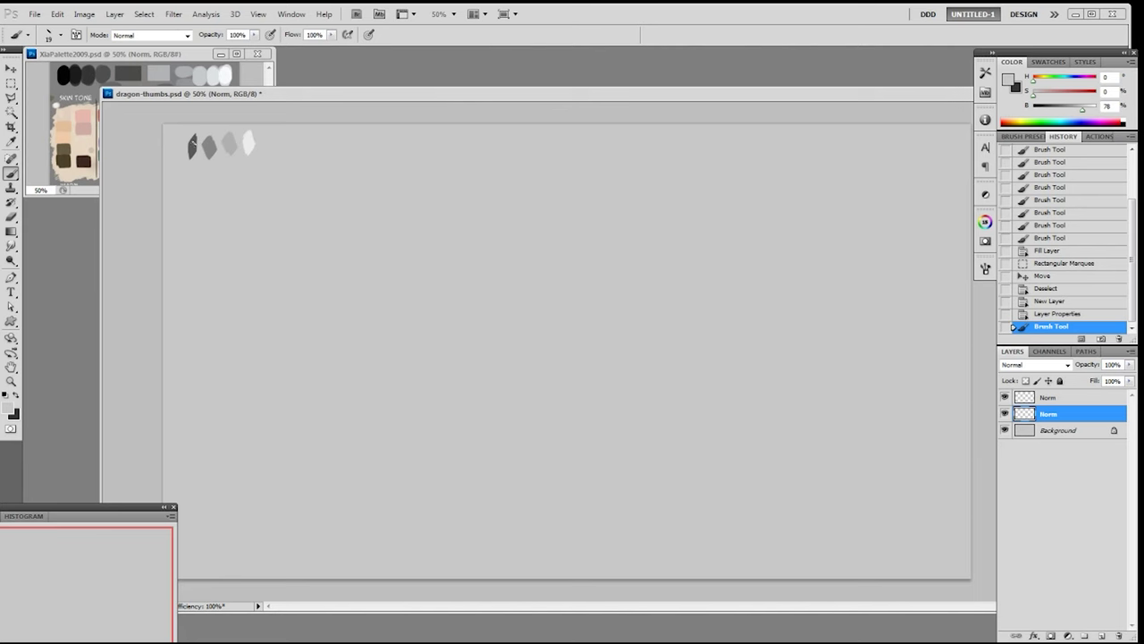
- Sample a dark grey from the swatches and sketch the dragon's head and neck, undoing the unwanted strokes
left_click(192, 143, "alt")
key("ctrl+z")
mouse_move(332, 217)
left_mouse_down()
mouse_move(303, 273)
mouse_move(331, 242)
mouse_move(319, 247)
mouse_move(319, 211)
mouse_move(304, 216)
mouse_move(319, 211)
mouse_move(303, 215)
mouse_move(331, 218)
mouse_move(322, 212)
mouse_move(335, 199)
mouse_move(296, 210)
mouse_move(326, 192)
mouse_move(299, 219)
mouse_move(306, 193)
mouse_move(293, 211)
left_mouse_up()
key("ctrl+z")
key("ctrl+z")
left_click_drag(324, 188, 293, 213)
mouse_move(292, 211)
left_mouse_down()
mouse_move(321, 189)
mouse_move(300, 217)
left_mouse_up()
left_click_drag(298, 216, 329, 187)
left_click_drag(316, 189, 337, 184)
mouse_move(321, 189)
left_mouse_down()
mouse_move(339, 180)
mouse_move(358, 217)
mouse_move(343, 285)
mouse_move(359, 285)
left_mouse_up()
key("ctrl+z")
key("ctrl+z")
- Sketch the dragon's back, haunch and chest, and add a horn to the head
left_click_drag(356, 238, 380, 280)
mouse_move(392, 249)
left_mouse_down()
mouse_move(381, 277)
mouse_move(398, 260)
mouse_move(339, 291)
mouse_move(392, 272)
left_mouse_up()
left_click_drag(374, 244, 395, 256)
mouse_move(320, 248)
left_mouse_down()
mouse_move(318, 287)
mouse_move(337, 290)
left_mouse_up()
left_click_drag(318, 189, 346, 173)
left_click_drag(320, 266, 308, 295)
left_click_drag(304, 254, 312, 291)
- Sketch the dragon's front and hind legs with rough feet beneath the body
mouse_move(358, 259)
left_mouse_down()
mouse_move(346, 297)
mouse_move(367, 290)
left_mouse_up()
mouse_move(358, 272)
left_mouse_down()
mouse_move(347, 282)
mouse_move(368, 314)
left_mouse_up()
mouse_move(360, 293)
left_mouse_down()
mouse_move(352, 309)
mouse_move(367, 305)
left_mouse_up()
mouse_move(367, 258)
left_mouse_down()
mouse_move(353, 322)
mouse_move(367, 317)
mouse_move(353, 312)
mouse_move(343, 340)
left_mouse_up()
left_click_drag(357, 333, 352, 340)
mouse_move(308, 261)
left_mouse_down()
mouse_move(333, 290)
mouse_move(316, 278)
mouse_move(326, 291)
mouse_move(311, 296)
mouse_move(305, 268)
mouse_move(302, 327)
mouse_move(323, 302)
left_mouse_up()
left_click_drag(323, 290, 316, 311)
left_click_drag(305, 313, 285, 331)
left_click_drag(295, 326, 295, 334)
mouse_move(358, 277)
left_mouse_down()
mouse_move(382, 260)
mouse_move(368, 244)
mouse_move(389, 257)
mouse_move(393, 285)
mouse_move(381, 273)
mouse_move(398, 262)
mouse_move(392, 282)
mouse_move(369, 286)
mouse_move(401, 271)
mouse_move(394, 306)
mouse_move(410, 286)
mouse_move(395, 309)
mouse_move(351, 248)
mouse_move(361, 267)
mouse_move(344, 282)
mouse_move(408, 291)
mouse_move(394, 312)
mouse_move(346, 294)
mouse_move(344, 310)
mouse_move(394, 317)
mouse_move(394, 301)
mouse_move(384, 314)
mouse_move(405, 311)
mouse_move(394, 319)
mouse_move(408, 293)
mouse_move(388, 325)
mouse_move(351, 318)
left_mouse_up()
left_click_drag(390, 280, 397, 264)
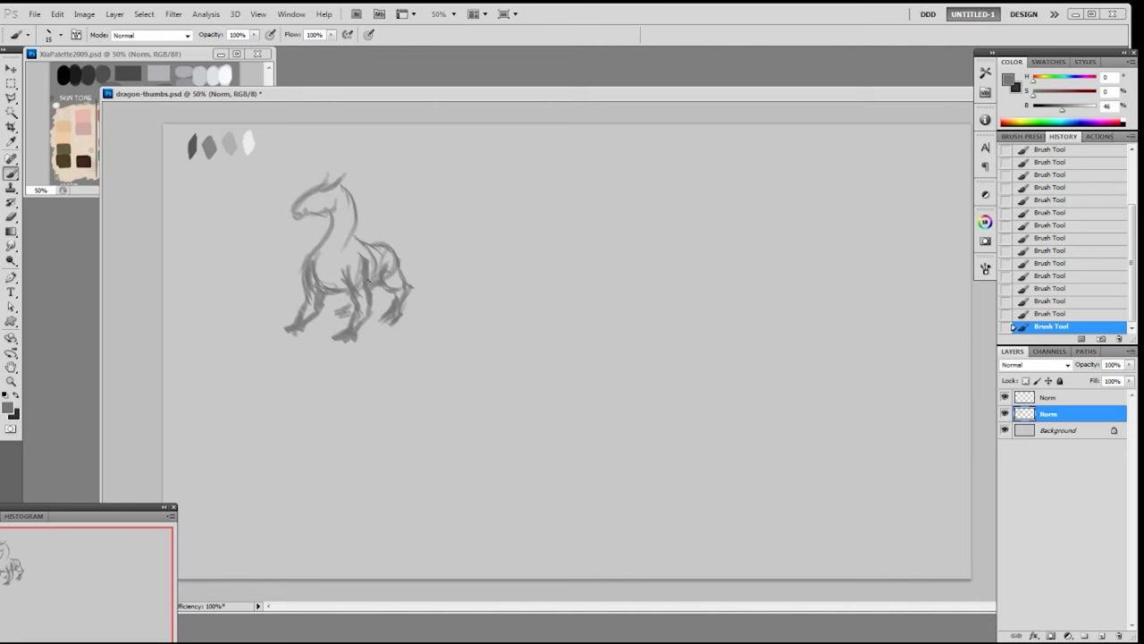
- Add claws to the front feet and refine the line from neck to chest
left_click_drag(337, 340, 330, 342)
mouse_move(290, 328)
left_mouse_down()
mouse_move(280, 339)
mouse_move(280, 328)
left_mouse_up()
mouse_move(330, 221)
left_mouse_down()
mouse_move(312, 251)
mouse_move(348, 251)
left_mouse_up()
mouse_move(345, 189)
left_mouse_down()
mouse_move(375, 245)
mouse_move(309, 250)
mouse_move(322, 234)
mouse_move(376, 238)
mouse_move(410, 224)
mouse_move(373, 252)
mouse_move(402, 198)
mouse_move(414, 219)
mouse_move(357, 242)
mouse_move(396, 230)
left_mouse_up()
key("ctrl+z")
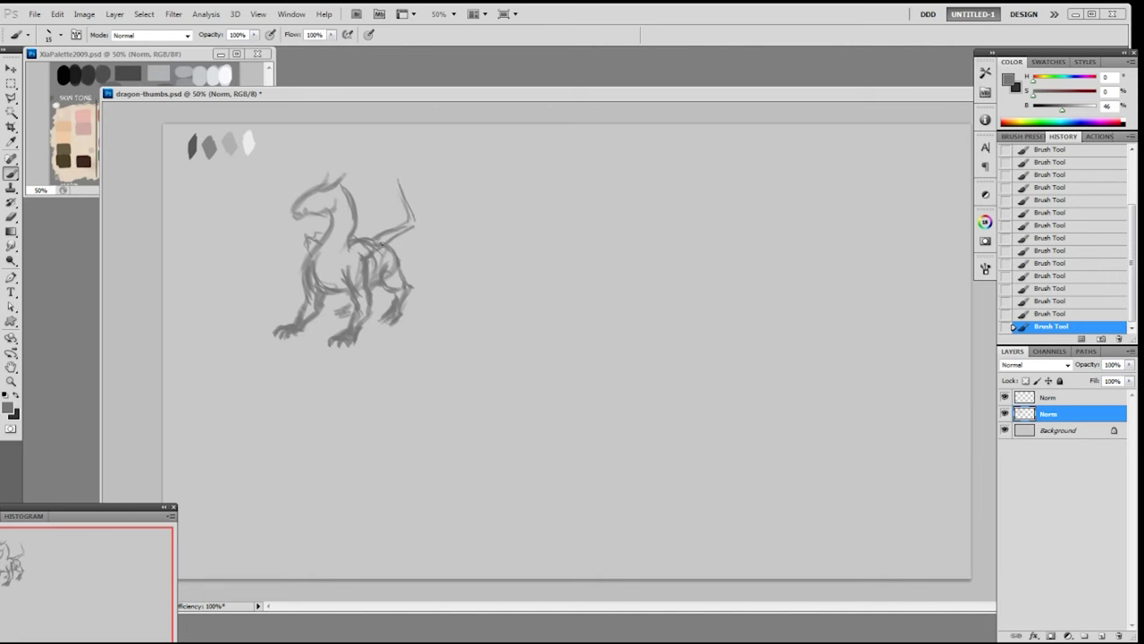
- Sketch the raised near wing's arm joint and try a short, steep outline for its outer edge
left_click_drag(394, 174, 416, 218)
mouse_move(394, 176)
left_mouse_down()
mouse_move(435, 168)
mouse_move(412, 169)
mouse_move(420, 183)
mouse_move(406, 161)
mouse_move(449, 168)
mouse_move(510, 222)
left_mouse_up()
key("ctrl+z")
left_click_drag(445, 167, 518, 229)
key("ctrl+z")
mouse_move(398, 163)
left_mouse_down()
mouse_move(403, 143)
mouse_move(464, 209)
mouse_move(460, 284)
left_mouse_up()
key("ctrl+z")
mouse_move(463, 205)
left_mouse_down()
mouse_move(462, 269)
mouse_move(446, 300)
left_mouse_up()
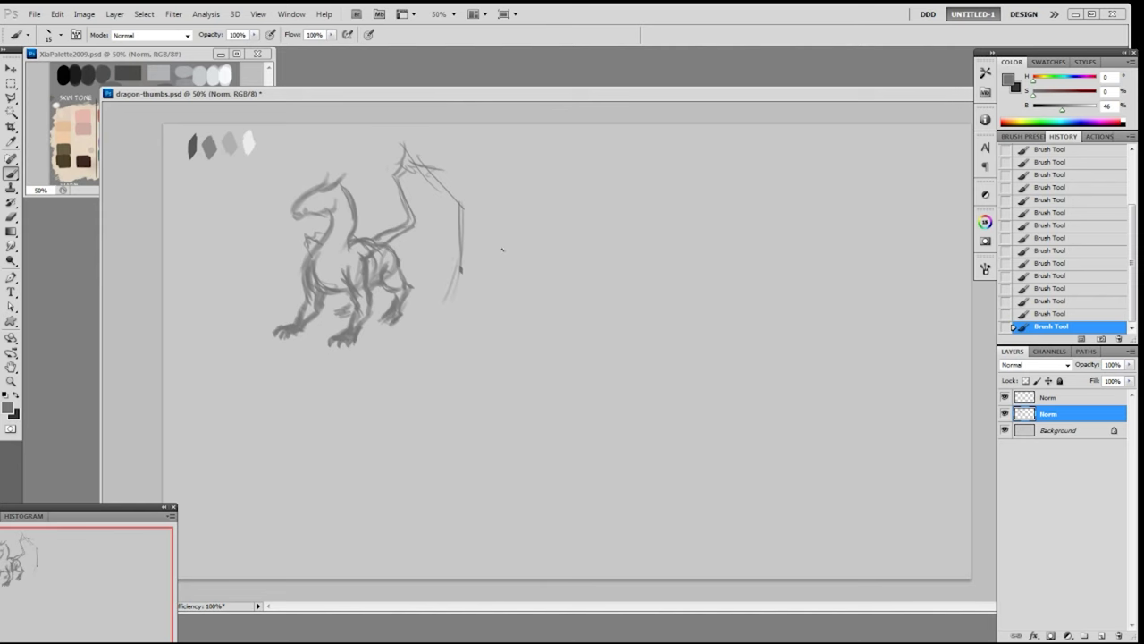
- Erase the steep outer wing outline, keeping the wing arm
key("e")
mouse_move(468, 224)
left_mouse_down()
mouse_move(457, 268)
mouse_move(429, 179)
mouse_move(386, 243)
left_mouse_up()
key("b")
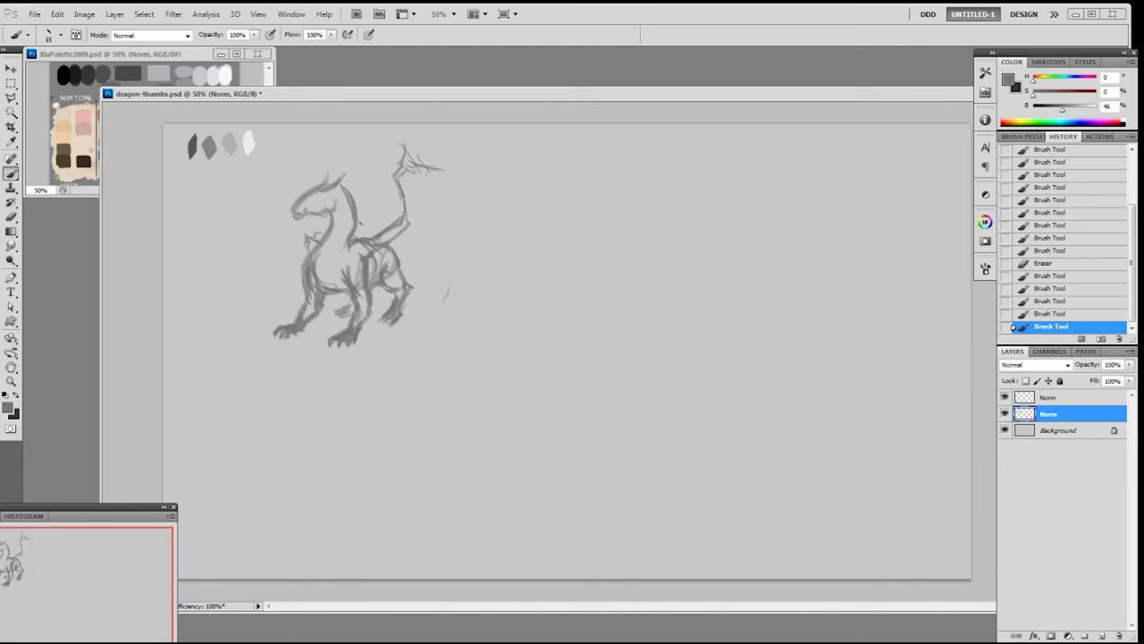
- Sketch the near wing spread wide, with an arched upper edge, finger bones and a scalloped lower membrane
mouse_move(391, 167)
left_mouse_down()
mouse_move(399, 188)
mouse_move(407, 155)
left_mouse_up()
mouse_move(408, 139)
left_mouse_down()
mouse_move(404, 159)
mouse_move(415, 145)
left_mouse_up()
left_click_drag(410, 149, 507, 136)
mouse_move(493, 133)
left_mouse_down()
mouse_move(549, 148)
mouse_move(516, 139)
mouse_move(588, 173)
mouse_move(611, 207)
left_mouse_up()
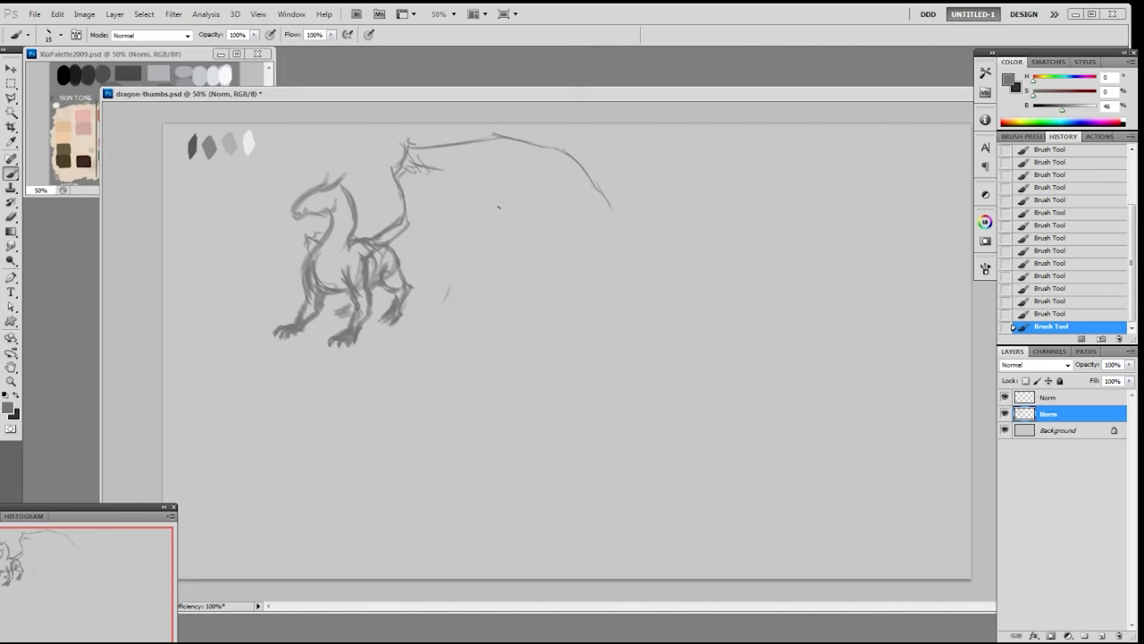
left_click_drag(390, 250, 424, 242)
mouse_move(417, 157)
left_mouse_down()
mouse_move(558, 177)
mouse_move(599, 220)
mouse_move(503, 195)
mouse_move(543, 217)
mouse_move(567, 257)
mouse_move(459, 197)
mouse_move(476, 255)
left_mouse_up()
left_click_drag(384, 259, 411, 247)
mouse_move(479, 259)
left_mouse_down()
mouse_move(524, 230)
mouse_move(565, 254)
mouse_move(615, 195)
left_mouse_up()
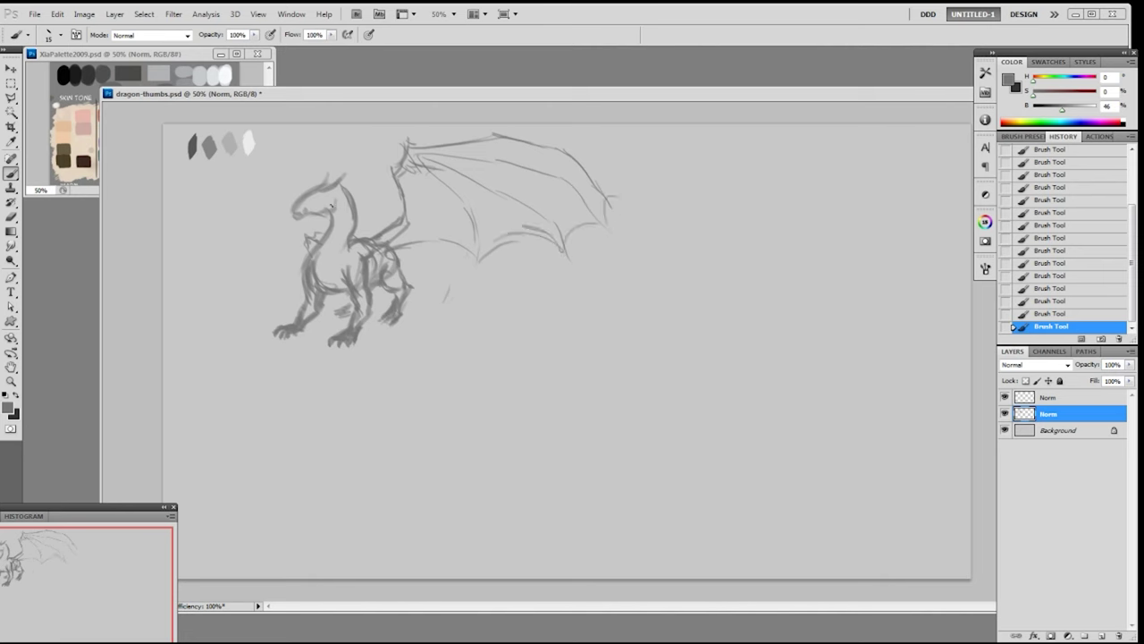
- Sketch the far wing's arm and arched upper edge behind the dragon's head
mouse_move(302, 185)
left_mouse_down()
mouse_move(289, 166)
mouse_move(304, 211)
left_mouse_up()
mouse_move(294, 168)
left_mouse_down()
mouse_move(300, 153)
mouse_move(184, 213)
left_mouse_up()
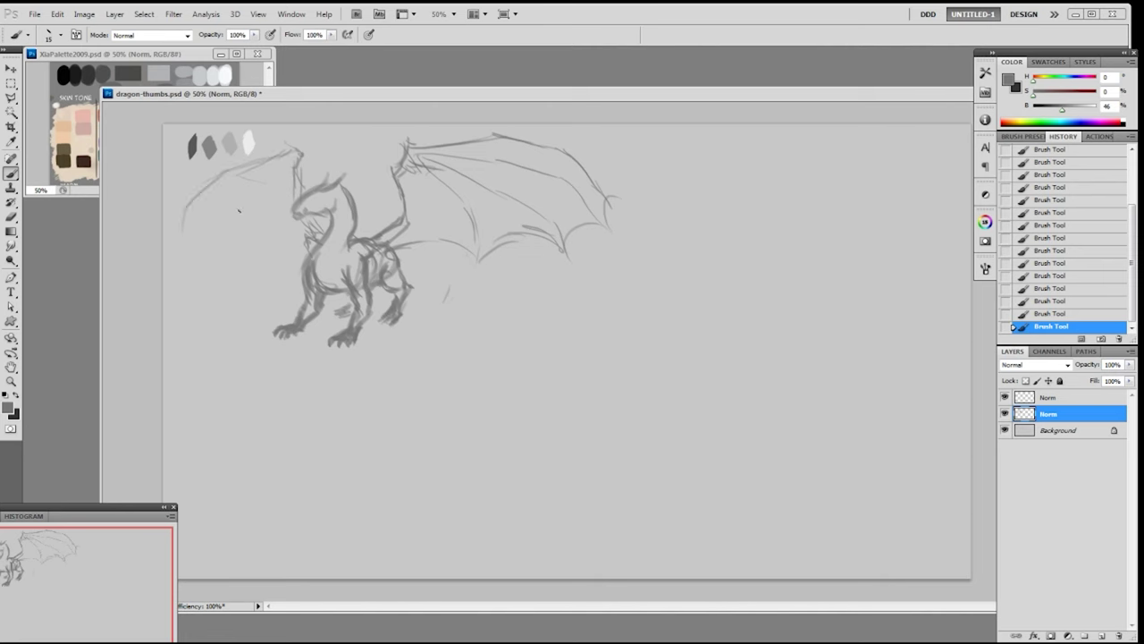
left_click(1005, 413)
left_click(1004, 413)
- Copy the dragon's body onto a new layer and hide the original sketch layer
key("m")
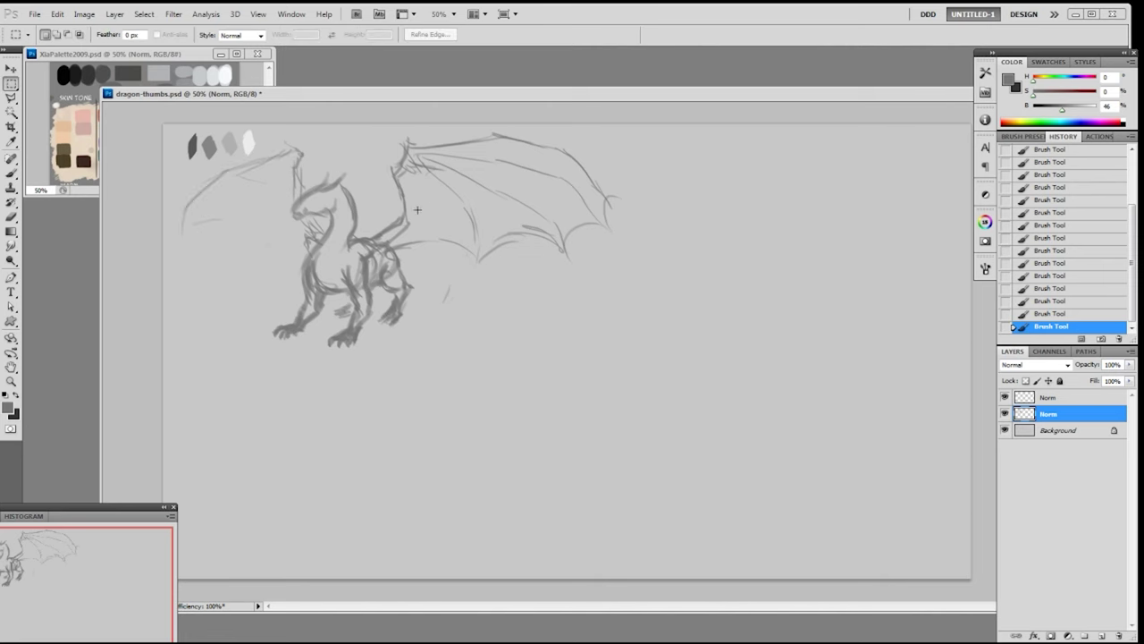
left_click_drag(408, 396, 430, 366)
left_click_drag(416, 355, 419, 341)
left_click(453, 226)
left_click_drag(429, 154, 270, 363)
key("ctrl+c")
key("ctrl+v")
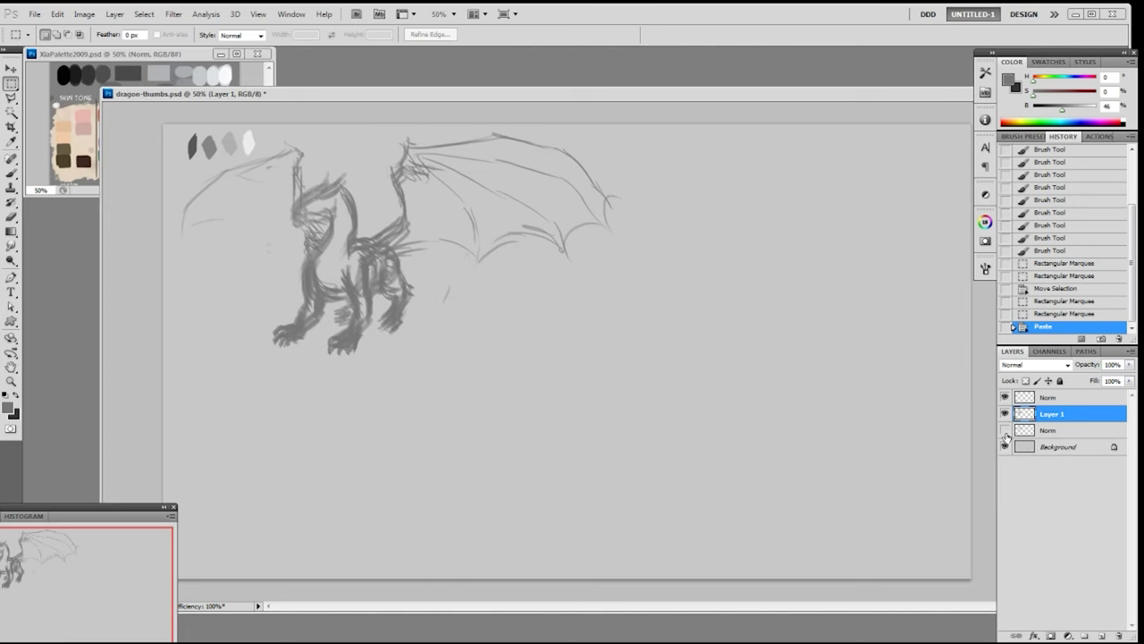
left_click(1005, 431)
- Sketch a lower near-wing arm with a flatter upper edge extending away from the body
key("b")
left_click_drag(394, 181, 405, 212)
mouse_move(405, 211)
left_mouse_down()
mouse_move(408, 231)
mouse_move(372, 248)
left_mouse_up()
mouse_move(388, 205)
left_mouse_down()
mouse_move(401, 217)
mouse_move(369, 195)
mouse_move(404, 189)
left_mouse_up()
left_click_drag(402, 188, 539, 193)
left_click_drag(402, 217, 392, 208)
left_click_drag(389, 202, 380, 195)
- Enlarge the eraser and remove the leftover old wing lines around the near wing's arm
key("e")
key("bracketright")
key("bracketright")
key("bracketright")
key("bracketright")
left_click_drag(411, 157, 431, 168)
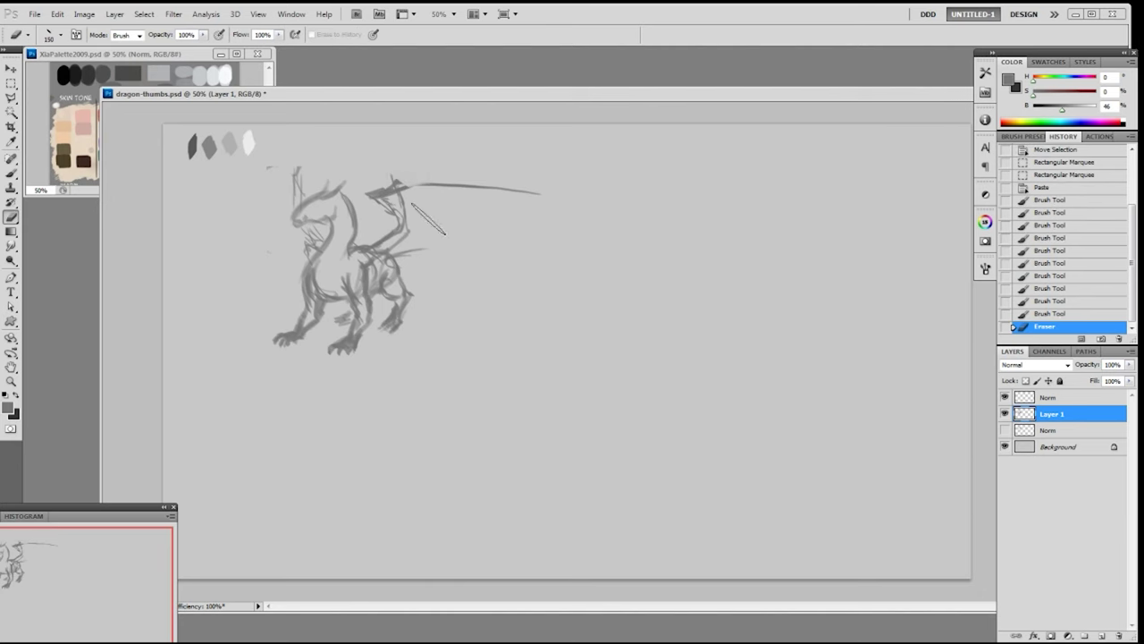
left_click_drag(421, 234, 424, 248)
left_click_drag(418, 230, 411, 210)
- Extend the near wing's upper edge to a pointed tip and sketch its lower membrane edge
key("b")
left_click_drag(507, 188, 577, 216)
mouse_move(547, 200)
left_mouse_down()
mouse_move(591, 228)
mouse_move(543, 220)
left_mouse_up()
left_click_drag(401, 251, 416, 241)
key("ctrl+z")
mouse_move(474, 215)
left_mouse_down()
mouse_move(579, 241)
mouse_move(554, 240)
mouse_move(588, 234)
left_mouse_up()
mouse_move(394, 256)
left_mouse_down()
mouse_move(513, 236)
mouse_move(485, 238)
left_mouse_up()
- Sketch the far wing with a matching low, flat upper edge behind the head
mouse_move(193, 184)
left_mouse_down()
mouse_move(292, 185)
mouse_move(193, 199)
left_mouse_up()
mouse_move(295, 186)
left_mouse_down()
mouse_move(283, 208)
mouse_move(319, 240)
left_mouse_up()
left_click_drag(218, 189, 174, 215)
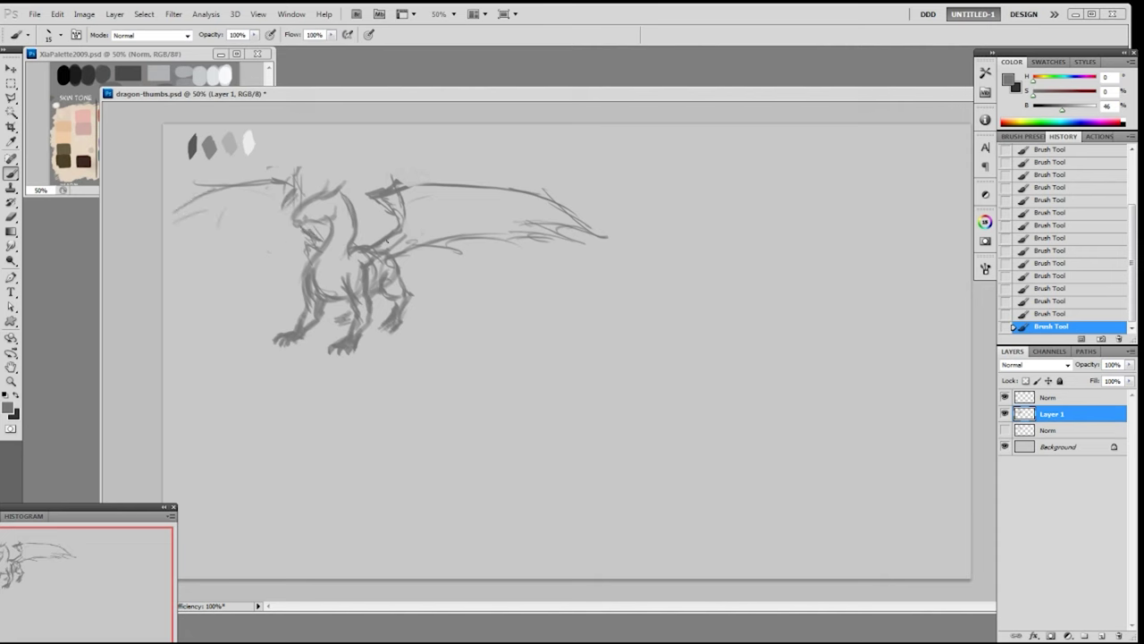
left_click_drag(422, 292, 426, 319)
mouse_move(424, 248)
left_mouse_down()
mouse_move(434, 330)
mouse_move(422, 315)
left_mouse_up()
key("ctrl+z")
left_click_drag(408, 223, 433, 319)
mouse_move(425, 328)
left_mouse_down()
mouse_move(447, 326)
mouse_move(513, 270)
mouse_move(505, 266)
mouse_move(451, 327)
mouse_move(514, 276)
left_mouse_up()
key("ctrl+alt+z")
key("ctrl+alt+z")
key("ctrl+alt+z")
key("ctrl+alt+z")
left_click_drag(402, 236, 427, 301)
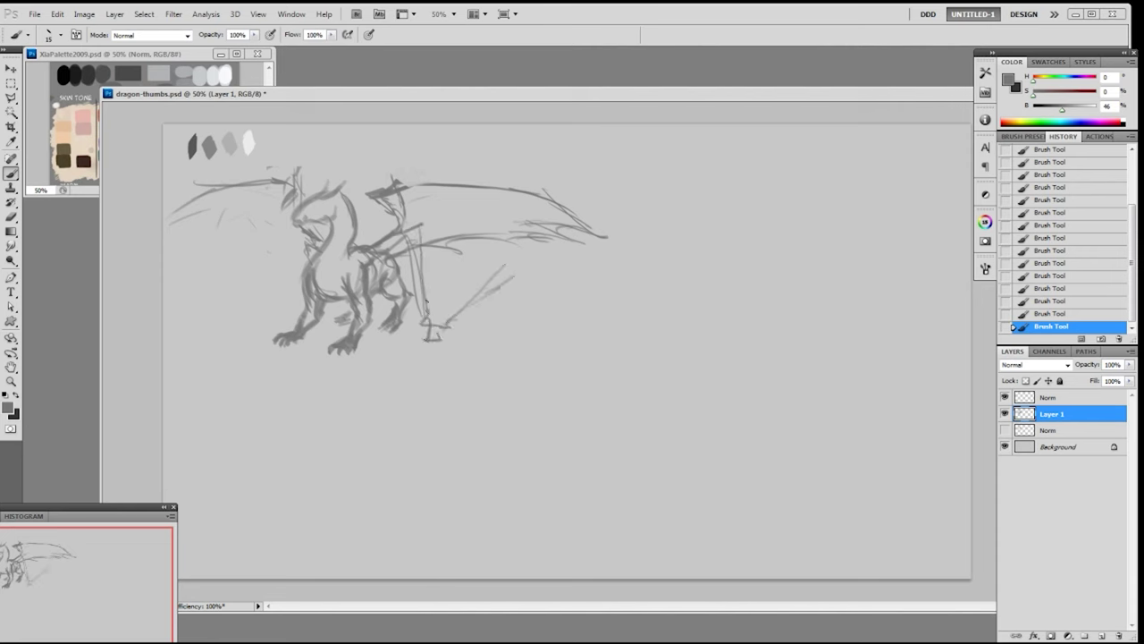
left_click(1065, 314)
left_click(1073, 251)
left_click(1076, 238)
left_click(1078, 201)
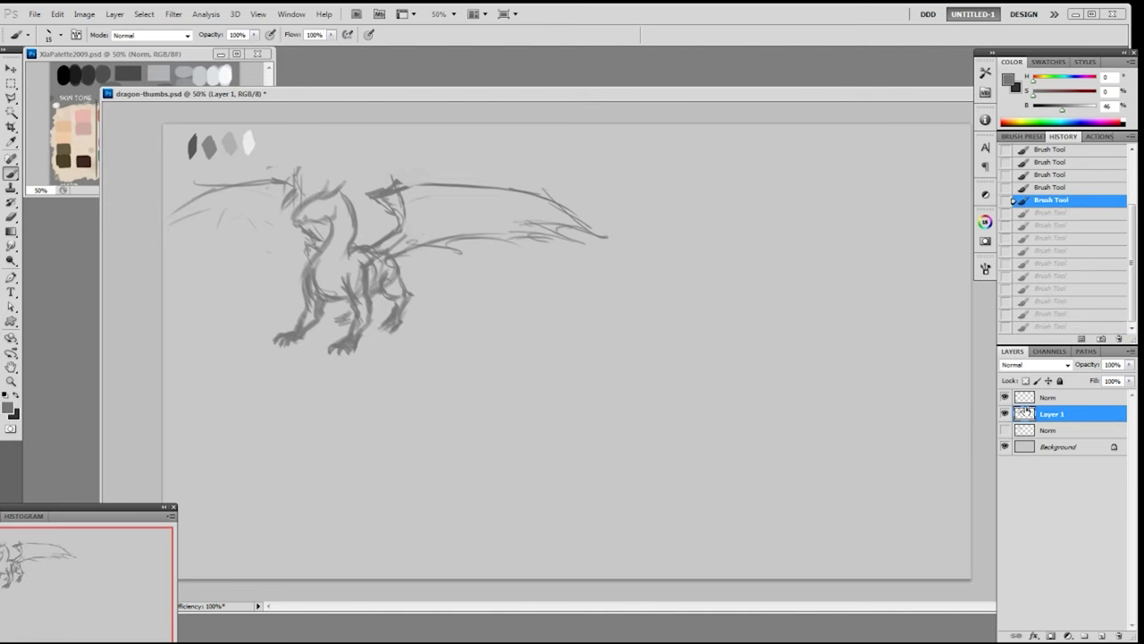
- Scale down the dragon sketch on Layer 1 with Free Transform
key("v")
key("ctrl+t")
left_click_drag(613, 159, 563, 180)
key("Return")
- Sketch a long tail from the dragon's rump that curls into a spiral beside the hind leg
key("b")
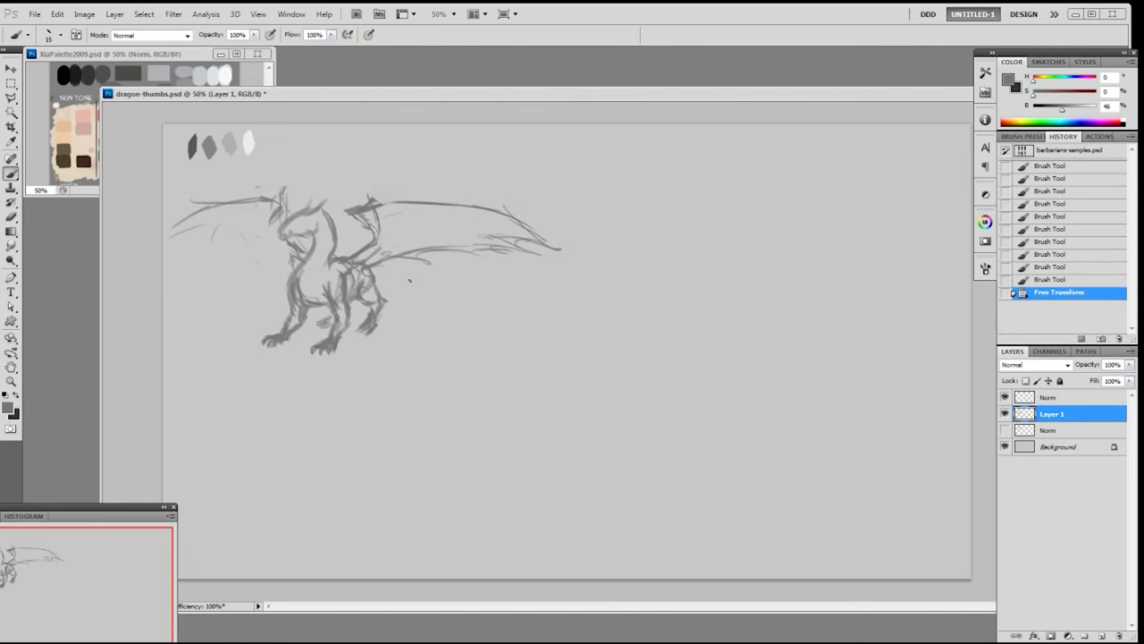
key("ctrl+z")
mouse_move(374, 273)
left_mouse_down()
mouse_move(412, 309)
mouse_move(376, 271)
left_mouse_up()
left_click_drag(375, 268, 447, 356)
key("ctrl+z")
key("ctrl+z")
mouse_move(381, 267)
left_mouse_down()
mouse_move(451, 328)
mouse_move(412, 341)
mouse_move(468, 330)
mouse_move(438, 310)
mouse_move(439, 351)
mouse_move(400, 320)
mouse_move(409, 359)
left_mouse_up()
left_click_drag(451, 321, 429, 355)
left_click_drag(412, 276, 450, 313)
mouse_move(374, 287)
left_mouse_down()
mouse_move(418, 290)
mouse_move(438, 310)
left_mouse_up()
left_click_drag(438, 310, 424, 346)
left_click_drag(398, 323, 427, 345)
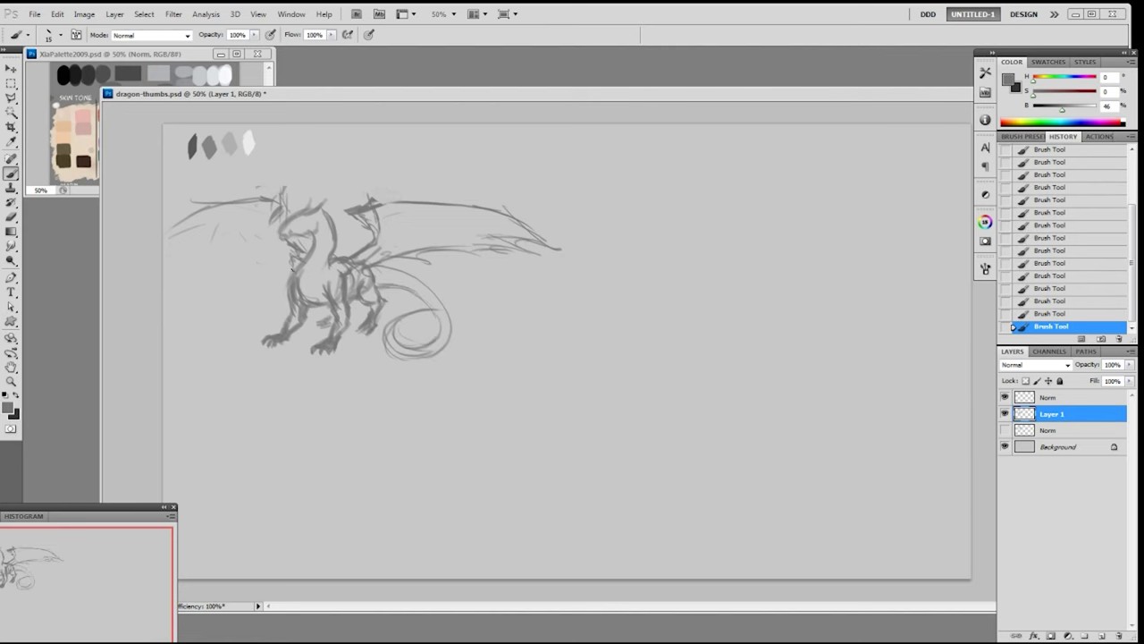
- Duplicate Layer 1 and hide the original
left_click(1005, 414)
left_click(1005, 415)
key("ctrl+t")
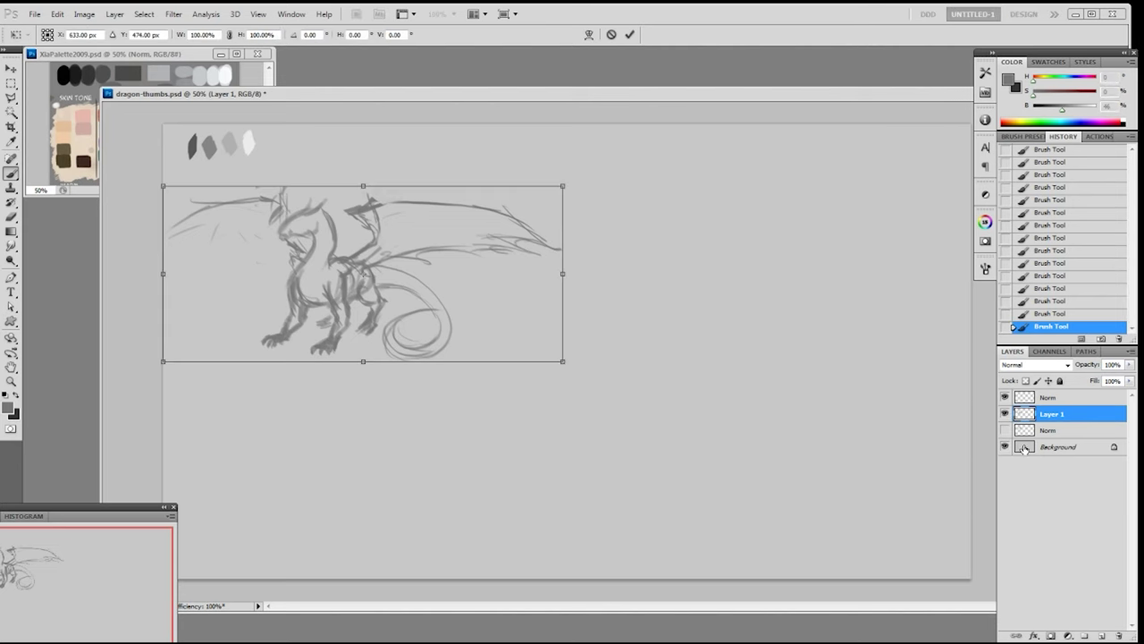
key("Escape")
left_click_drag(1063, 418, 1096, 631)
left_click(1005, 430)
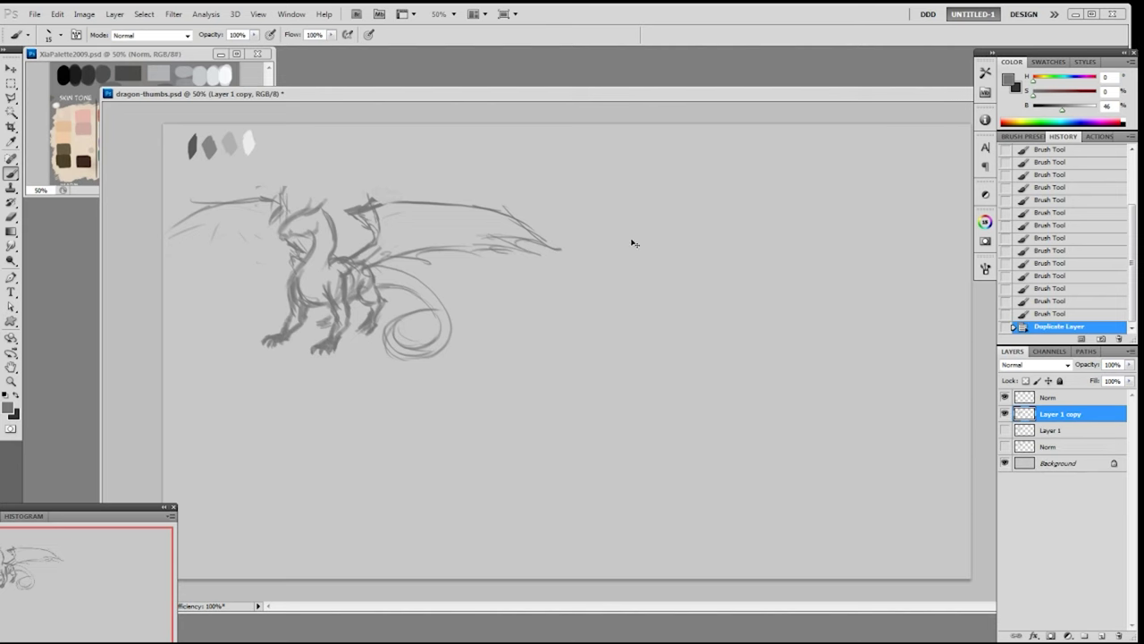
- Scale the dragon sketch on Layer 1 copy to about 58% and place it in the upper-left part of the canvas
key("ctrl+t")
left_click_drag(564, 183, 396, 258)
left_click_drag(362, 293, 384, 224)
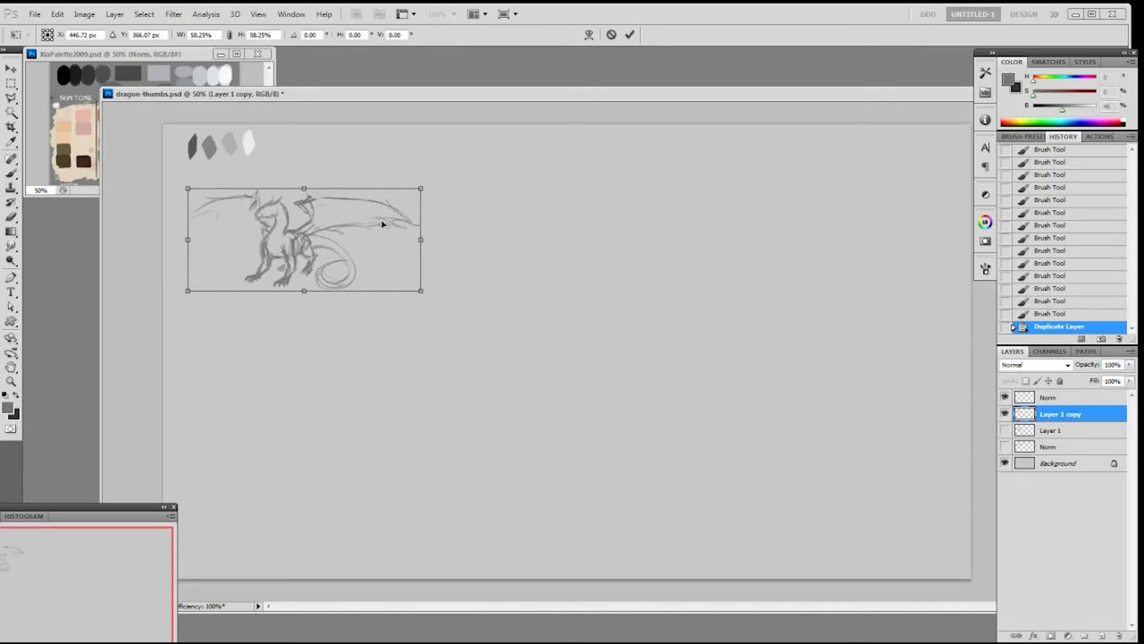
key("Return")
key("v")
key("b")
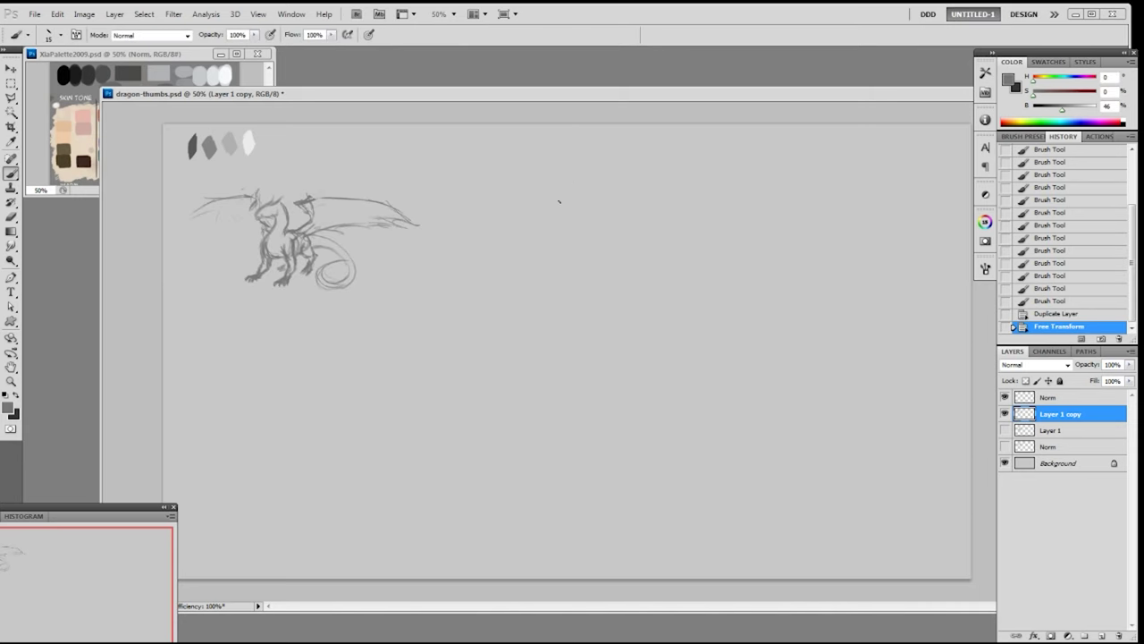
- Sketch loose guide curves for a second dragon's chest and back beside the scaled-down dragon
left_click_drag(491, 206, 525, 249)
left_click_drag(491, 209, 524, 247)
mouse_move(532, 207)
left_mouse_down()
mouse_move(490, 226)
mouse_move(526, 255)
left_mouse_up()
left_click_drag(493, 206, 484, 234)
left_click_drag(484, 216, 490, 268)
left_click_drag(490, 214, 528, 246)
left_click_drag(537, 208, 544, 250)
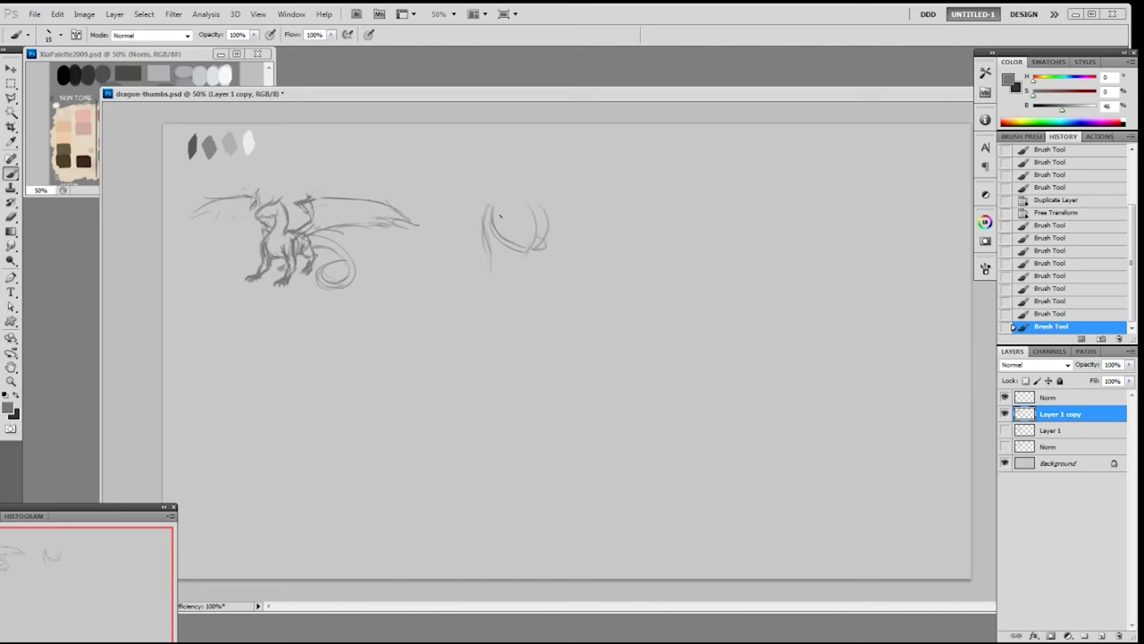
- Block in the second dragon's head, neck and torso as a solid gray silhouette
mouse_move(486, 172)
left_mouse_down()
mouse_move(484, 199)
mouse_move(507, 174)
mouse_move(501, 214)
mouse_move(520, 225)
mouse_move(506, 243)
mouse_move(492, 220)
mouse_move(492, 239)
left_mouse_up()
left_click_drag(520, 243, 541, 262)
left_click_drag(486, 229, 488, 252)
left_click_drag(489, 268, 501, 247)
mouse_move(505, 169)
left_mouse_down()
mouse_move(523, 185)
mouse_move(498, 204)
mouse_move(514, 200)
left_mouse_up()
- Trim the contours around the second dragon's head and neck with a smaller eraser
key("e")
key("bracketleft")
key("bracketleft")
key("bracketleft")
key("bracketleft")
key("bracketleft")
key("bracketleft")
key("bracketleft")
key("bracketleft")
left_click_drag(516, 199, 484, 211)
mouse_move(490, 168)
left_mouse_down()
mouse_move(486, 226)
mouse_move(533, 215)
left_mouse_up()
- Paint the second dragon's hindquarters and legs, including the clawed forefeet
key("b")
left_click_drag(525, 264, 516, 286)
left_click_drag(488, 268, 480, 284)
mouse_move(536, 226)
left_mouse_down()
mouse_move(563, 255)
mouse_move(538, 264)
left_mouse_up()
mouse_move(547, 258)
left_mouse_down()
mouse_move(531, 271)
mouse_move(552, 273)
left_mouse_up()
mouse_move(521, 276)
left_mouse_down()
mouse_move(510, 291)
mouse_move(483, 292)
left_mouse_up()
left_click_drag(559, 257, 569, 302)
left_click_drag(502, 283, 517, 299)
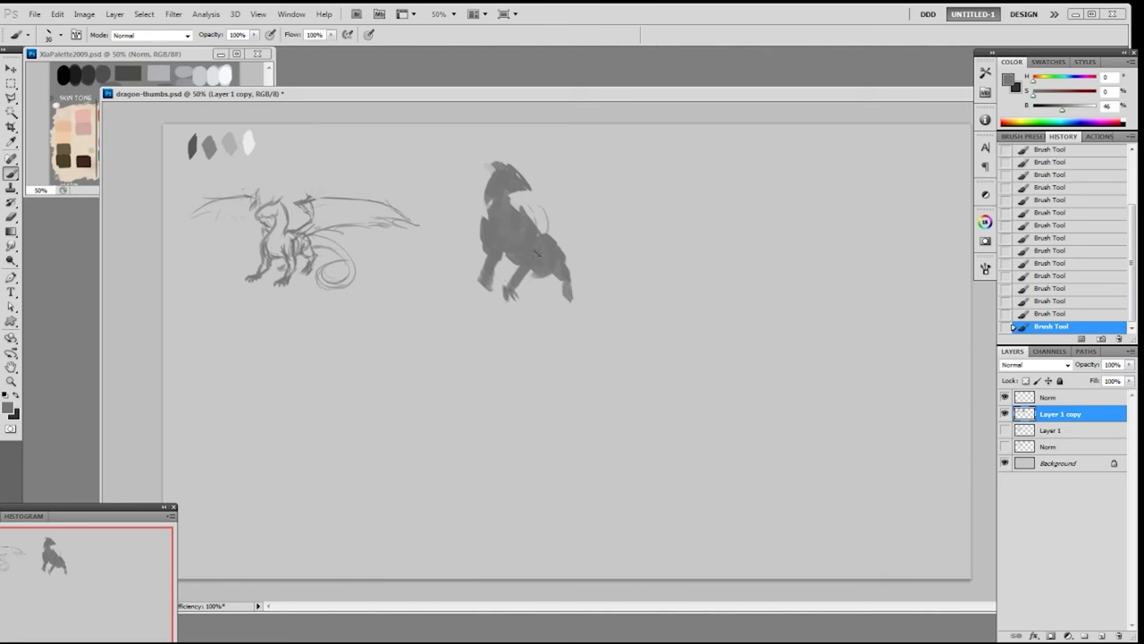
left_click_drag(490, 261, 483, 306)
- Sketch raised wing arms and leading edges on both sides of the second dragon's shoulders
mouse_move(525, 215)
left_mouse_down()
mouse_move(552, 161)
mouse_move(556, 192)
mouse_move(554, 141)
mouse_move(647, 153)
left_mouse_up()
left_click_drag(561, 145, 629, 146)
left_click_drag(633, 148, 669, 191)
left_click_drag(542, 217, 569, 202)
mouse_move(567, 149)
left_mouse_down()
mouse_move(644, 158)
mouse_move(666, 200)
left_mouse_up()
mouse_move(478, 207)
left_mouse_down()
mouse_move(486, 224)
mouse_move(445, 145)
mouse_move(363, 184)
left_mouse_up()
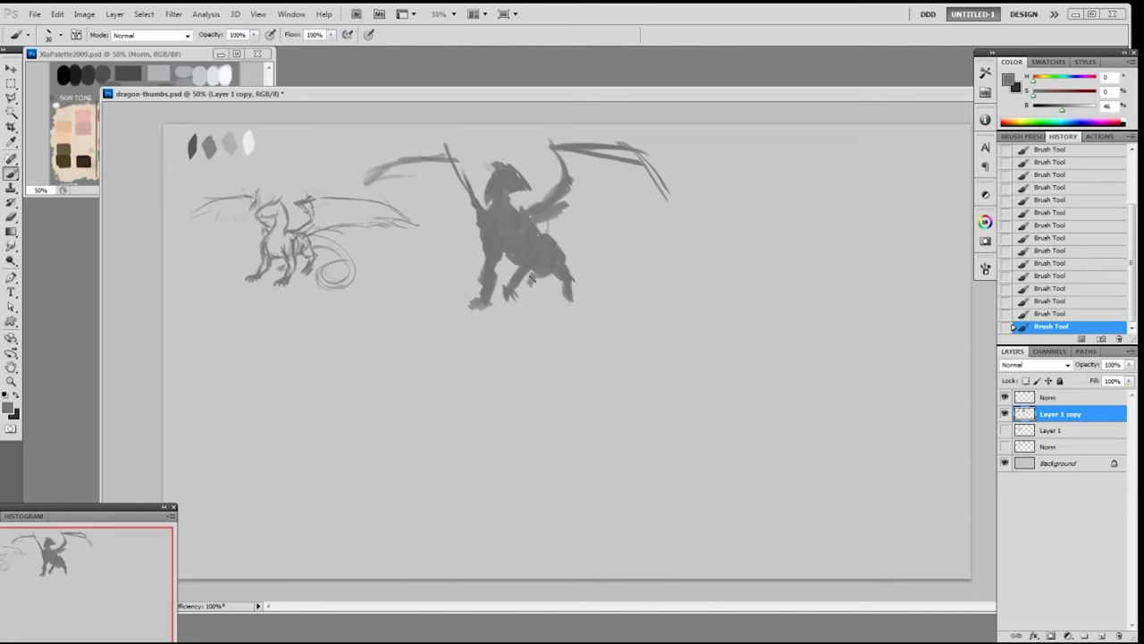
- Trim beneath the second dragon's belly and start its tail with thin strokes from the rump
key("e")
left_click_drag(539, 276, 542, 284)
key("b")
mouse_move(540, 276)
left_mouse_down()
mouse_move(560, 288)
mouse_move(590, 279)
mouse_move(615, 300)
left_mouse_up()
- Thicken the second dragon's tail with a larger brush and curl it forward beneath the body
right_click(619, 288)
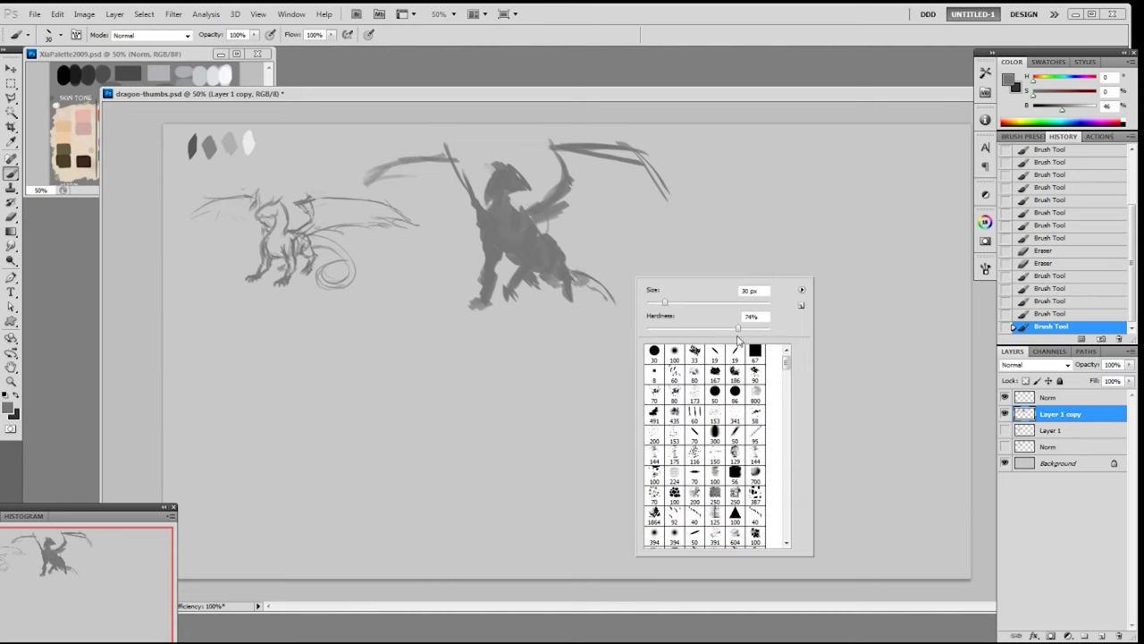
left_click(794, 232)
key("bracketright")
key("bracketright")
key("bracketright")
left_click_drag(572, 265, 601, 280)
mouse_move(556, 240)
left_mouse_down()
mouse_move(603, 286)
mouse_move(597, 275)
mouse_move(614, 311)
mouse_move(550, 323)
mouse_move(608, 314)
mouse_move(621, 284)
left_mouse_up()
left_click(1077, 314)
left_click(1042, 305)
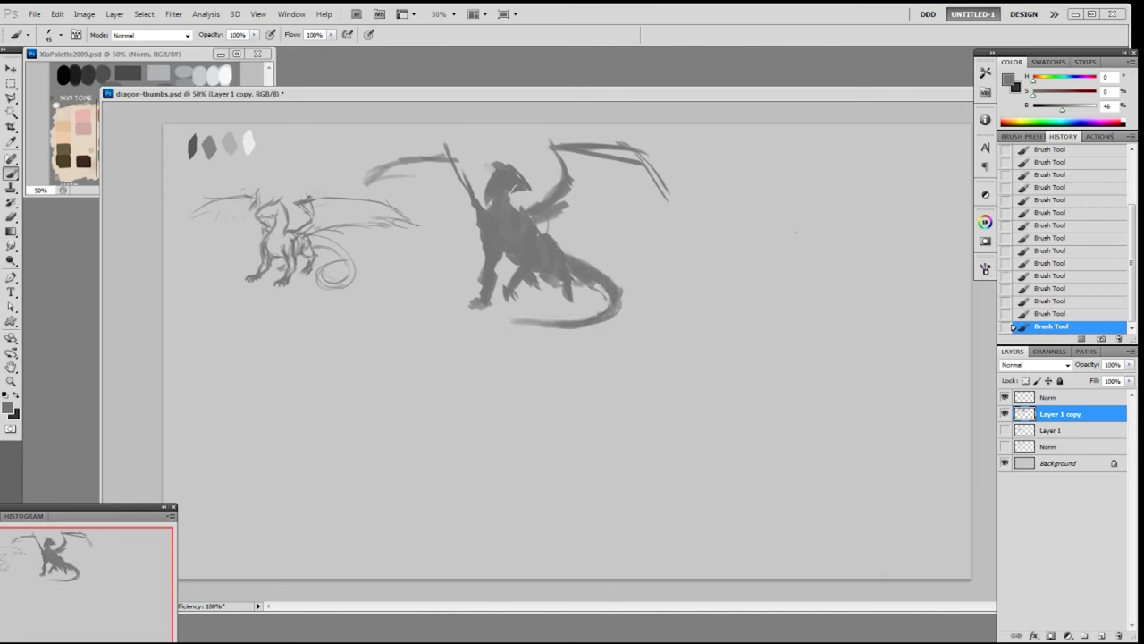
- Fill both of the second dragon's wings with broad gray membrane strokes
key("bracketleft")
mouse_move(351, 188)
left_mouse_down()
mouse_move(437, 167)
mouse_move(339, 211)
mouse_move(435, 164)
mouse_move(395, 184)
mouse_move(445, 195)
mouse_move(388, 202)
mouse_move(455, 176)
mouse_move(431, 201)
left_mouse_up()
key("ctrl+z")
key("bracketright")
left_click_drag(431, 200, 474, 221)
mouse_move(546, 219)
left_mouse_down()
mouse_move(575, 187)
mouse_move(567, 155)
left_mouse_up()
left_click_drag(566, 155, 622, 160)
mouse_move(576, 190)
left_mouse_down()
mouse_move(637, 163)
mouse_move(654, 206)
left_mouse_up()
mouse_move(665, 154)
left_mouse_down()
mouse_move(586, 202)
mouse_move(636, 224)
mouse_move(659, 191)
mouse_move(599, 208)
left_mouse_up()
- Carve ragged edges into the second dragon's wing membranes and touch up the area near the shoulder
key("e")
key("ctrl+z")
left_click_drag(651, 186, 658, 195)
key("b")
mouse_move(569, 202)
left_mouse_down()
mouse_move(597, 197)
mouse_move(586, 209)
mouse_move(630, 186)
left_mouse_up()
key("ctrl+z")
left_click_drag(436, 211, 452, 216)
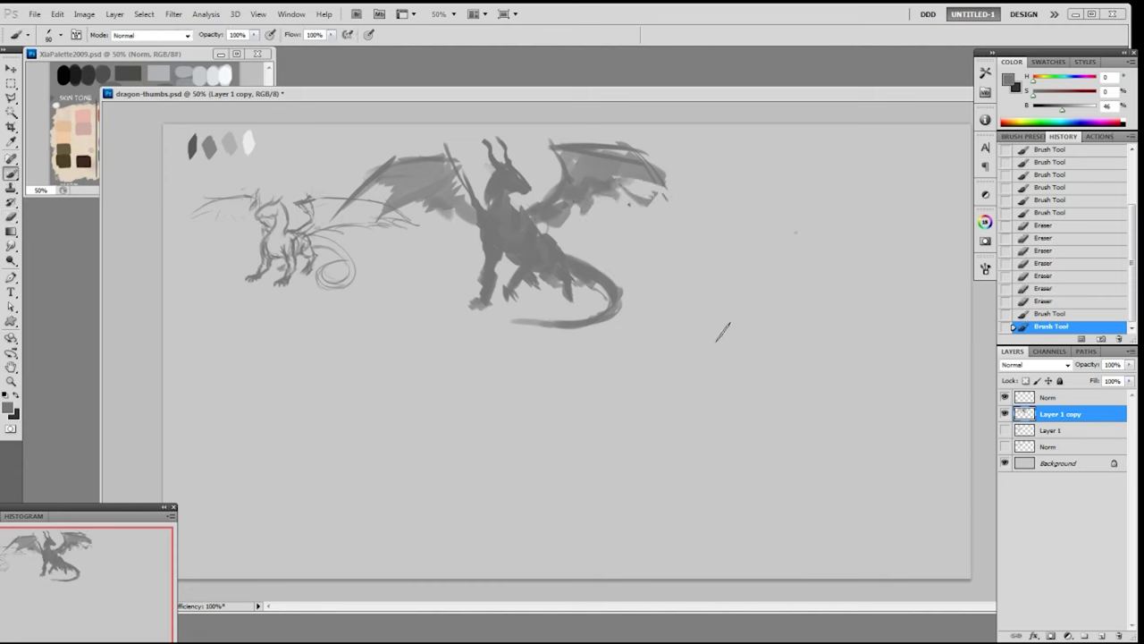
- Refine the second dragon's foreleg contour and paint claws on its hind foot
key("e")
left_click_drag(480, 267, 473, 295)
key("ctrl+z")
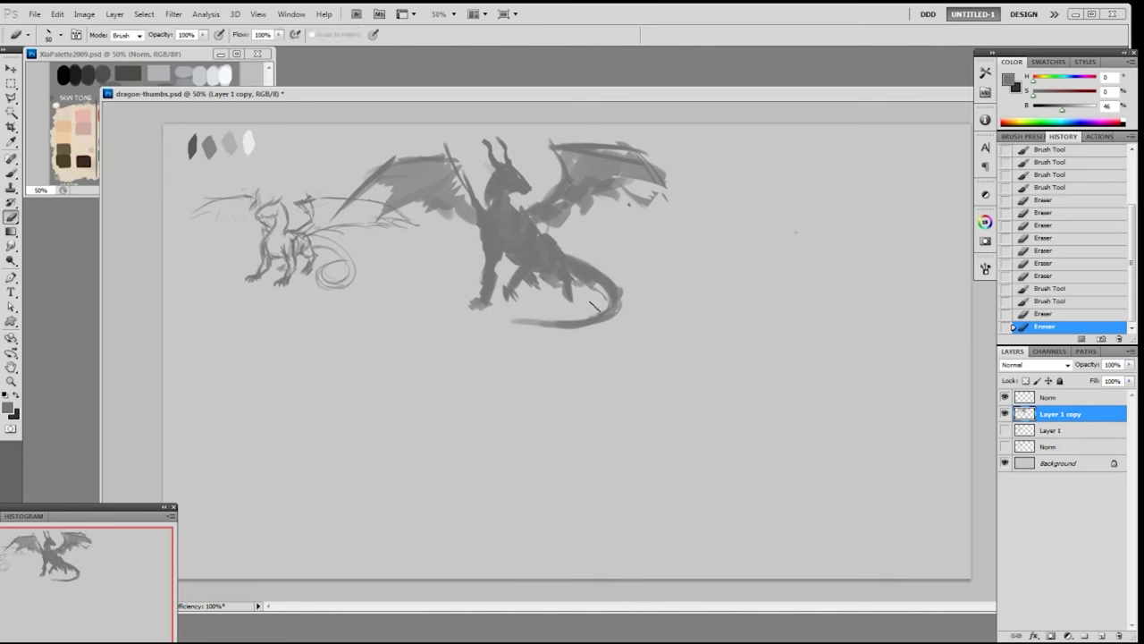
key("b")
mouse_move(570, 304)
left_mouse_down()
mouse_move(581, 298)
mouse_move(561, 306)
left_mouse_up()
left_click_drag(566, 299, 561, 307)
key("ctrl+z")
mouse_move(566, 300)
left_mouse_down()
mouse_move(577, 302)
mouse_move(525, 290)
mouse_move(542, 279)
left_mouse_up()
- Erase thin light lines to separate the second dragon's hind leg, belly and thigh
key("e")
left_click_drag(547, 282, 550, 286)
left_click_drag(548, 280, 591, 288)
mouse_move(587, 287)
left_mouse_down()
mouse_move(599, 292)
mouse_move(595, 313)
left_mouse_up()
key("b")
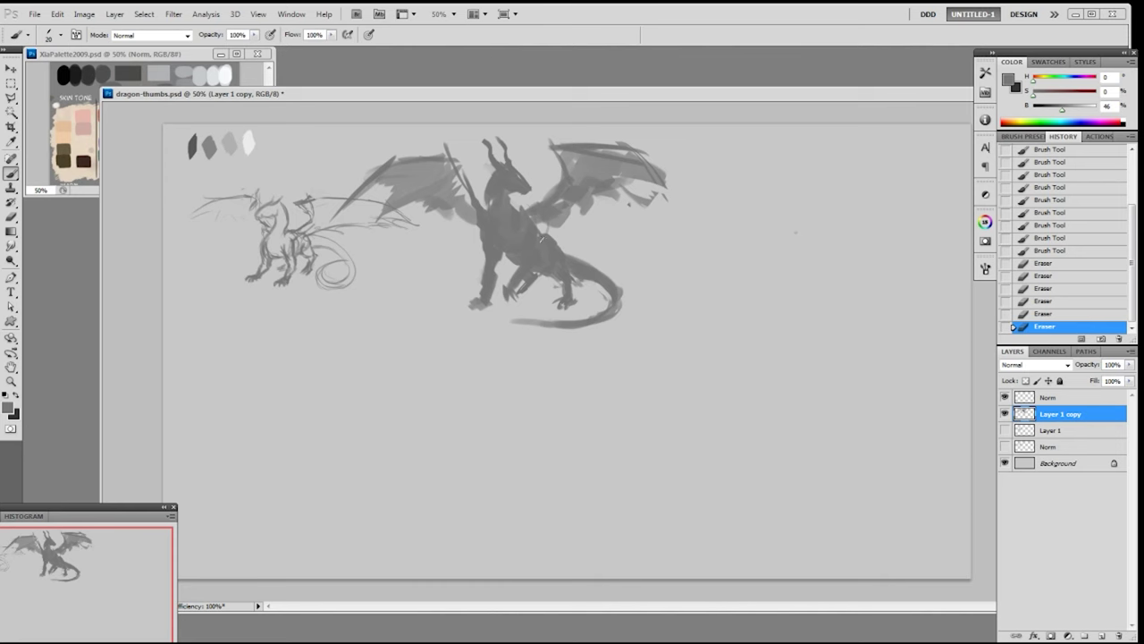
key("e")
mouse_move(538, 235)
left_mouse_down()
mouse_move(536, 255)
mouse_move(519, 251)
left_mouse_up()
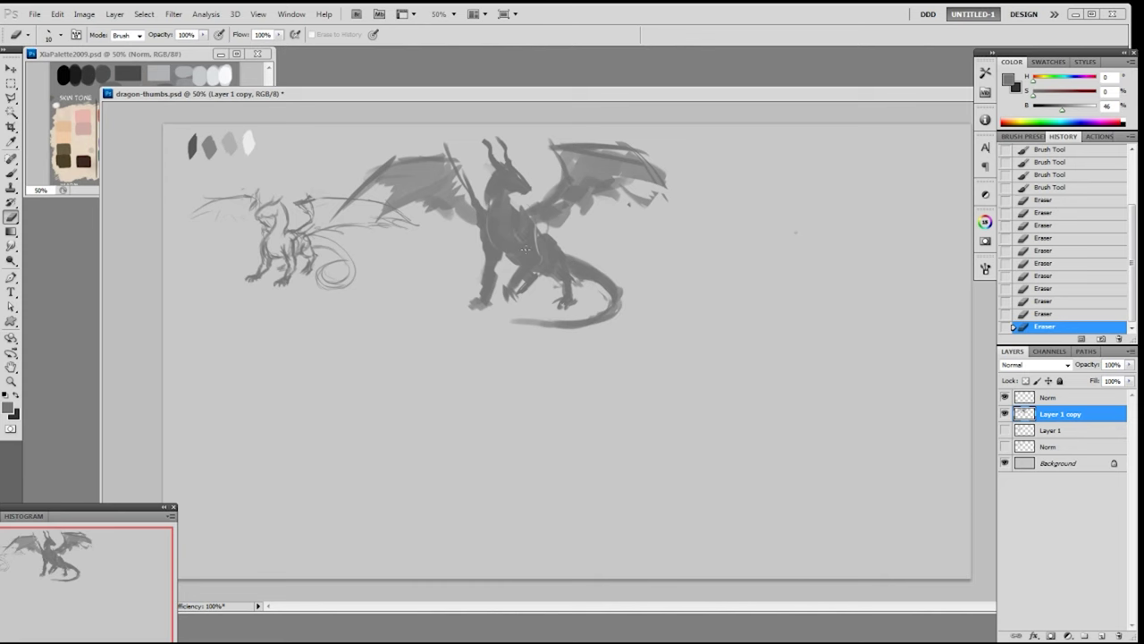
key("b")
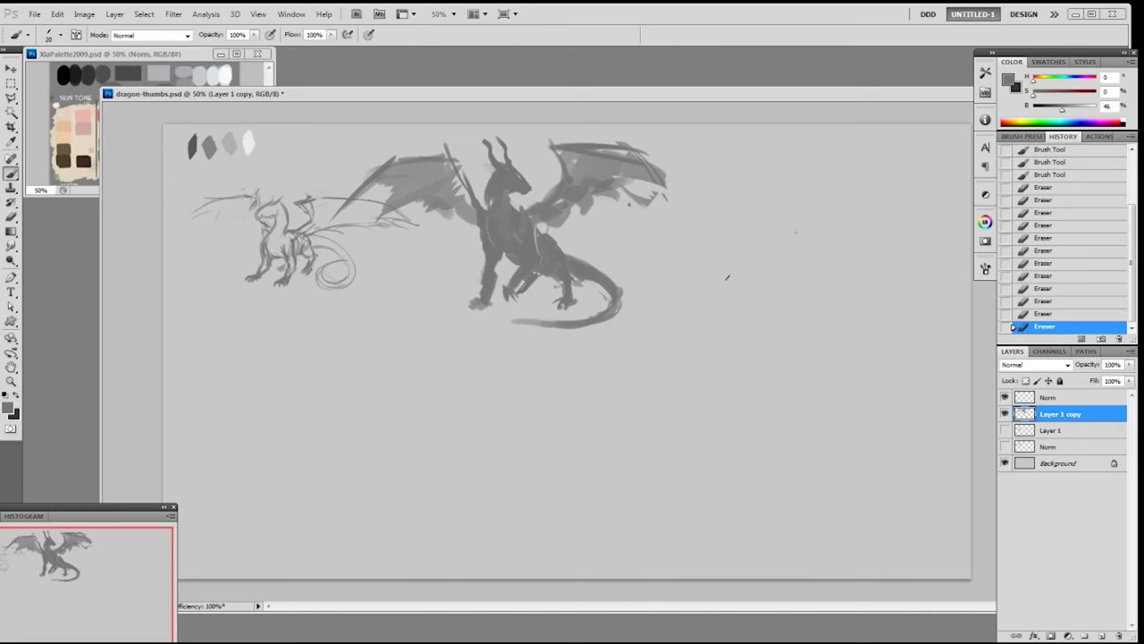
- Choose a 19 px brush tip and block in a bulky third dragon's body, head and forelegs beside the second dragon
right_click(709, 278)
left_click(785, 361)
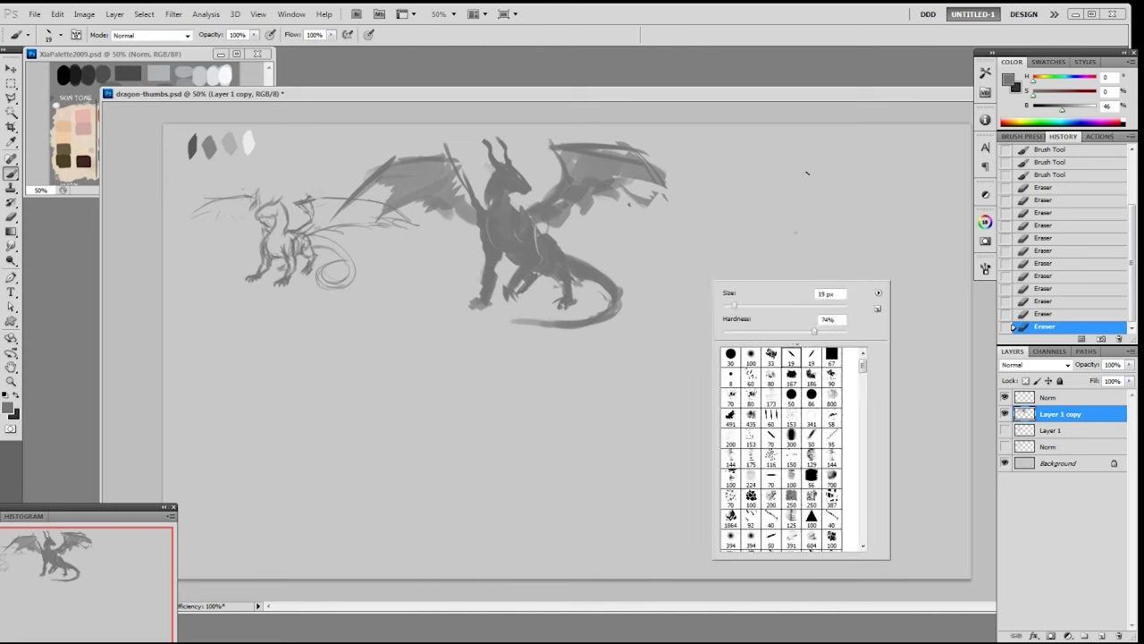
left_click(807, 174)
left_click_drag(712, 232, 715, 267)
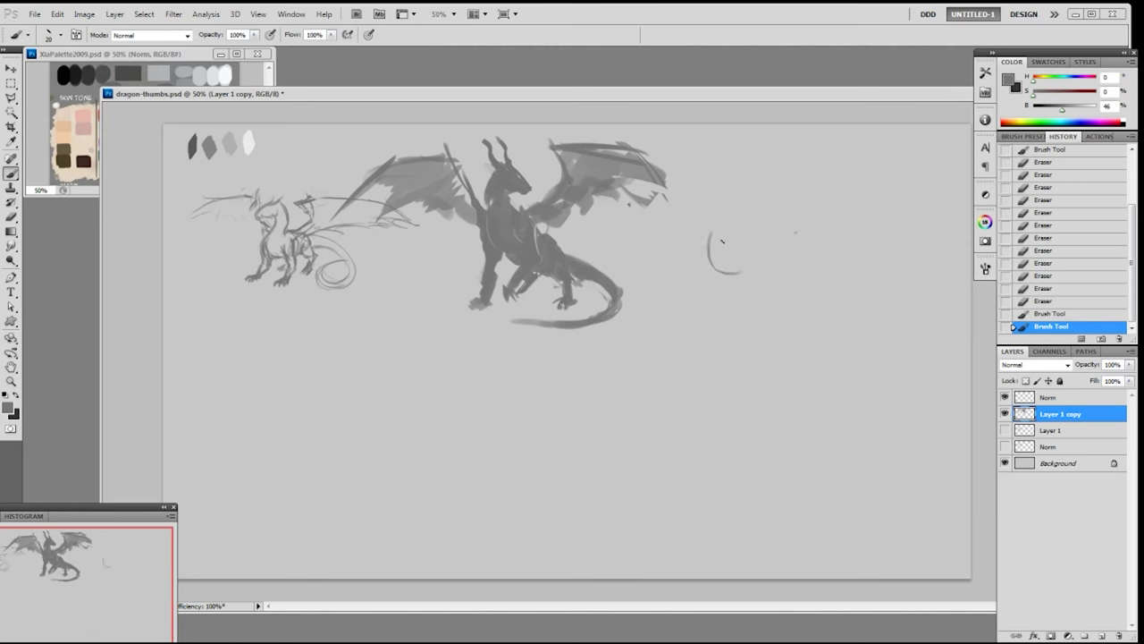
left_click(1058, 301)
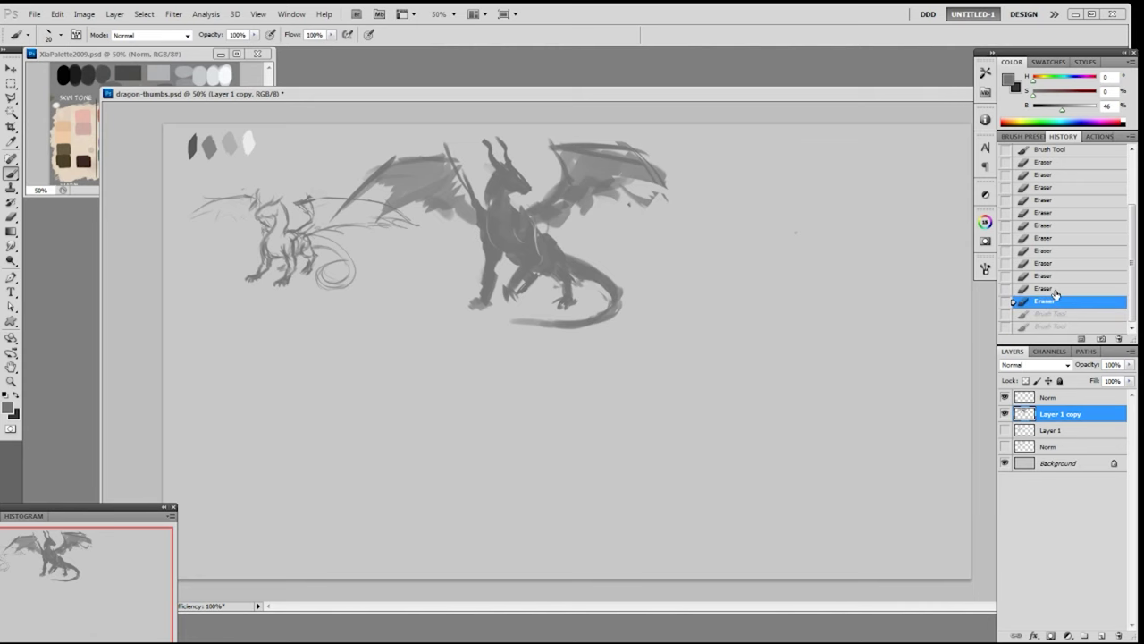
left_click_drag(780, 205, 798, 259)
key("ctrl+z")
mouse_move(751, 187)
left_mouse_down()
mouse_move(772, 180)
mouse_move(769, 206)
mouse_move(787, 192)
mouse_move(782, 215)
mouse_move(798, 179)
mouse_move(809, 187)
mouse_move(755, 264)
mouse_move(804, 241)
mouse_move(741, 228)
mouse_move(779, 261)
mouse_move(792, 229)
mouse_move(741, 263)
mouse_move(727, 309)
left_mouse_up()
left_click_drag(729, 308, 741, 299)
left_click_drag(802, 215, 818, 265)
mouse_move(817, 264)
left_mouse_down()
mouse_move(799, 264)
mouse_move(793, 293)
mouse_move(783, 267)
left_mouse_up()
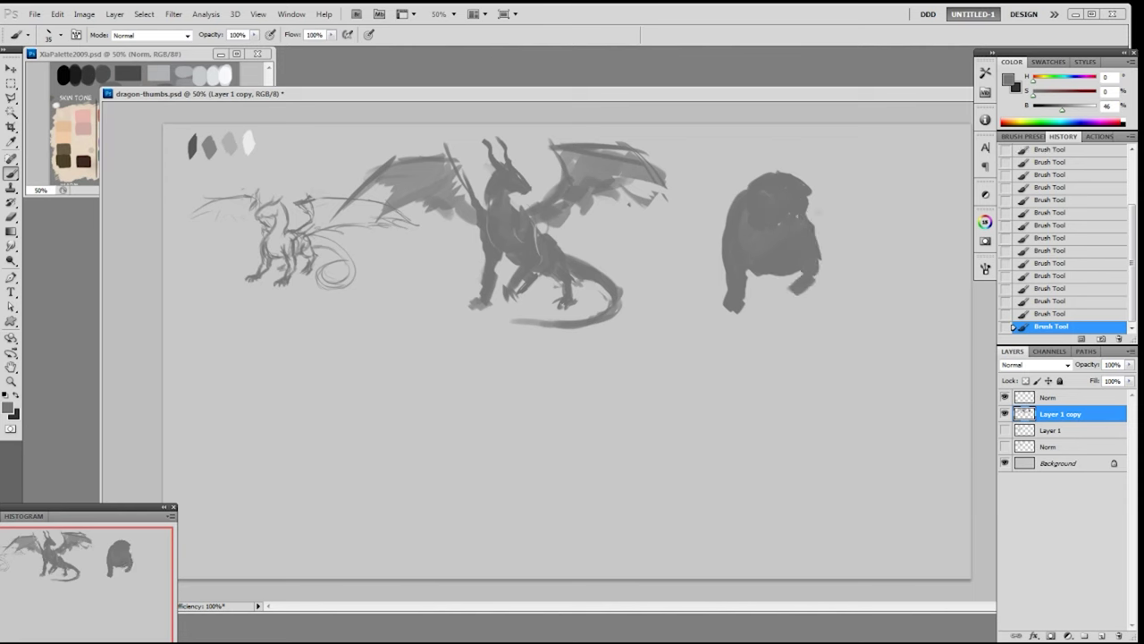
- Build up the third dragon's back and limbs with clawed feet, and add pointed horns to its head
left_click_drag(815, 211, 809, 217)
mouse_move(737, 204)
left_mouse_down()
mouse_move(713, 250)
mouse_move(736, 195)
left_mouse_up()
mouse_move(819, 251)
left_mouse_down()
mouse_move(810, 291)
mouse_move(764, 270)
left_mouse_up()
mouse_move(828, 239)
left_mouse_down()
mouse_move(829, 290)
mouse_move(826, 241)
mouse_move(847, 295)
left_mouse_up()
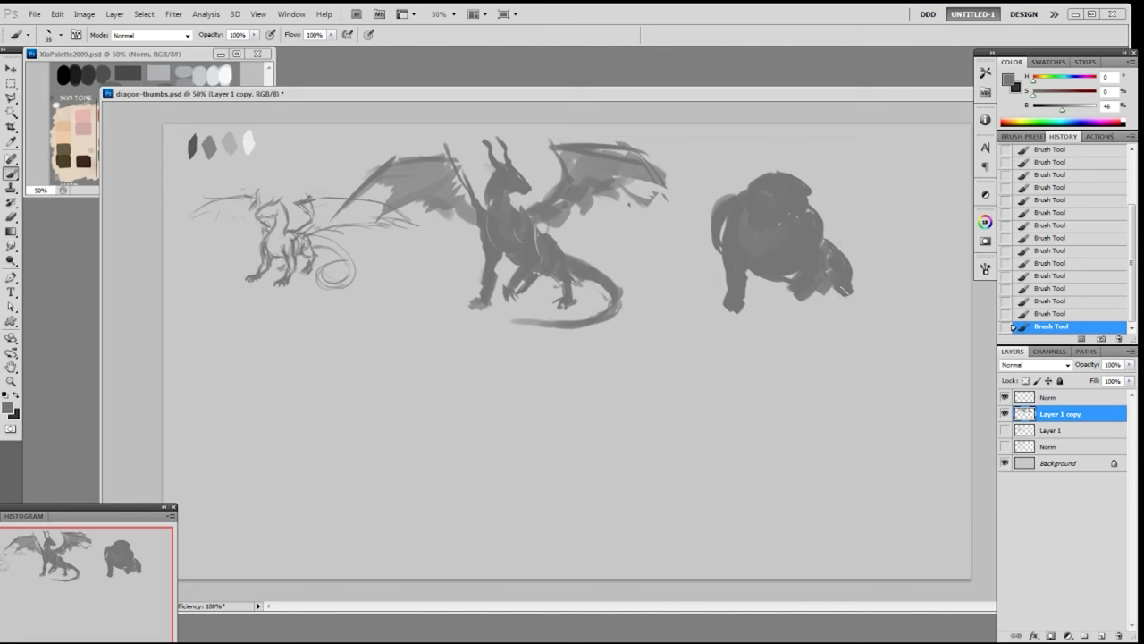
mouse_move(779, 288)
left_mouse_down()
mouse_move(772, 309)
mouse_move(794, 311)
mouse_move(715, 312)
left_mouse_up()
left_click_drag(717, 313, 722, 321)
mouse_move(776, 171)
left_mouse_down()
mouse_move(826, 193)
mouse_move(805, 177)
left_mouse_up()
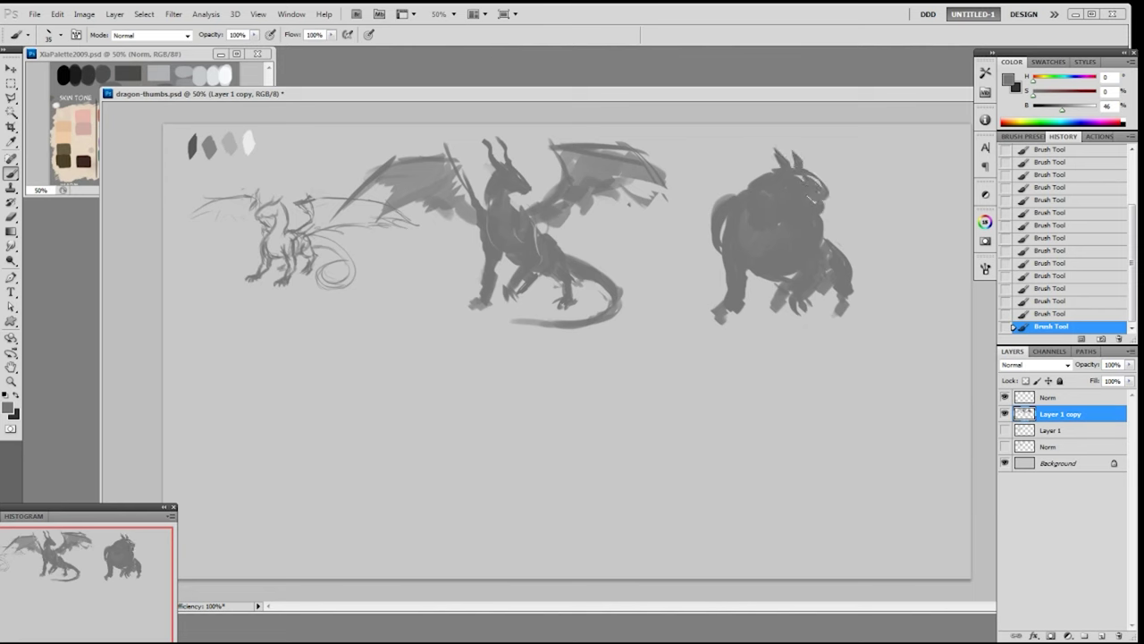
- Erase small light facial details into the third dragon's head
key("e")
mouse_move(792, 200)
left_mouse_down()
mouse_move(824, 198)
mouse_move(795, 196)
left_mouse_up()
key("ctrl+z")
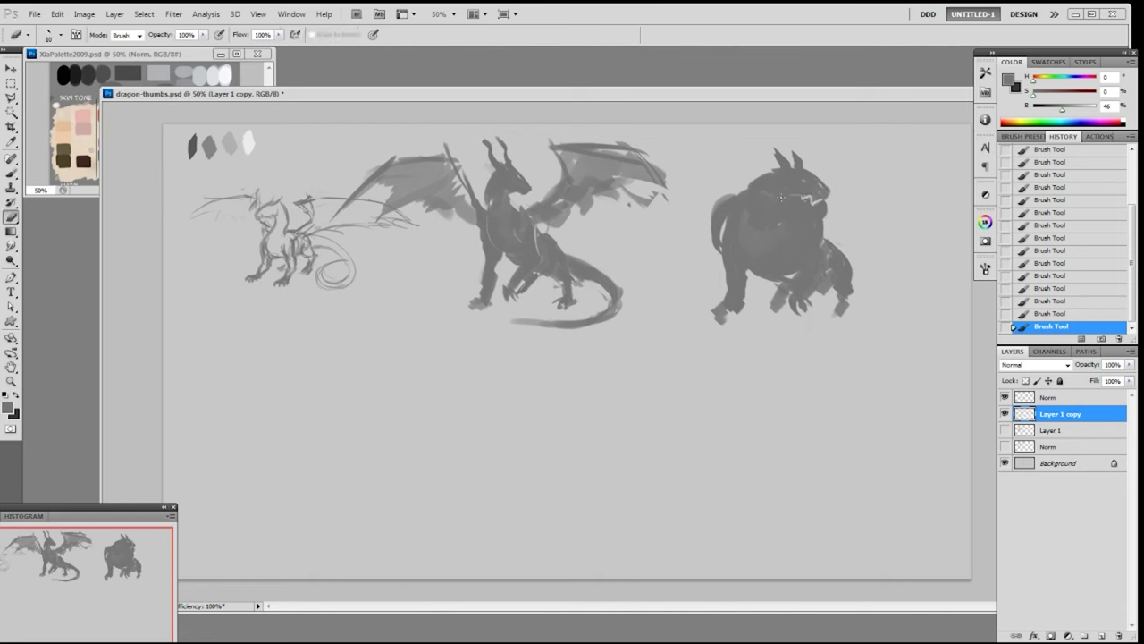
- Select the third dragon with a rectangular marquee, scale it down slightly, reposition it and deselect
key("m")
left_click_drag(908, 128, 674, 345)
left_click_drag(779, 266, 787, 281)
key("ctrl+t")
left_click_drag(718, 161, 743, 190)
key("Return")
key("v")
left_click_drag(794, 265, 780, 236)
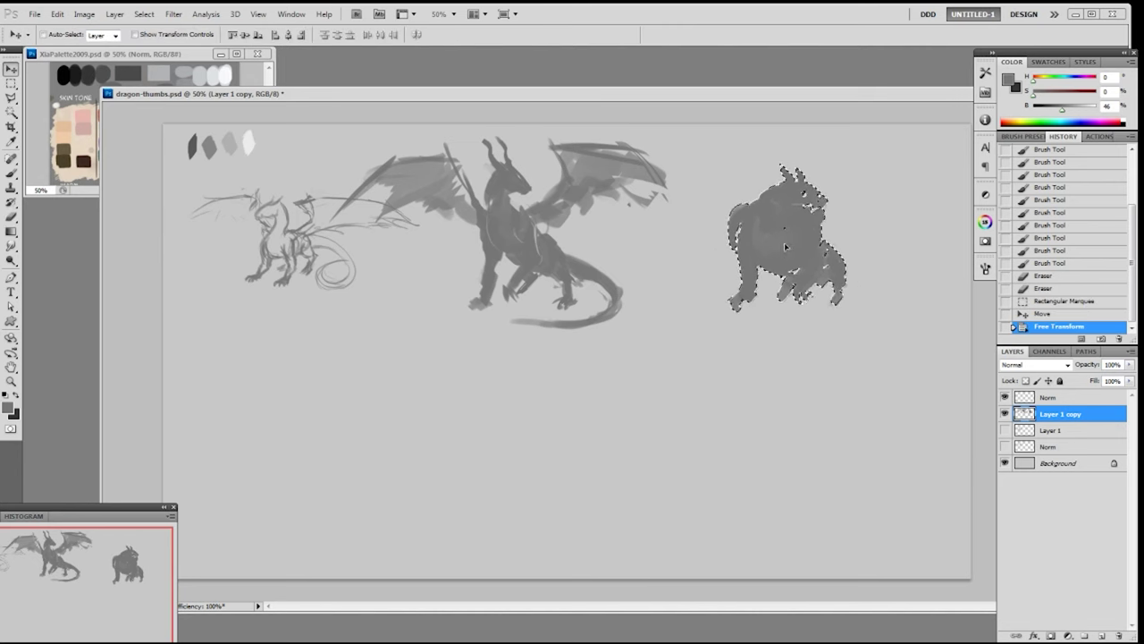
key("ctrl+d")
key("b")
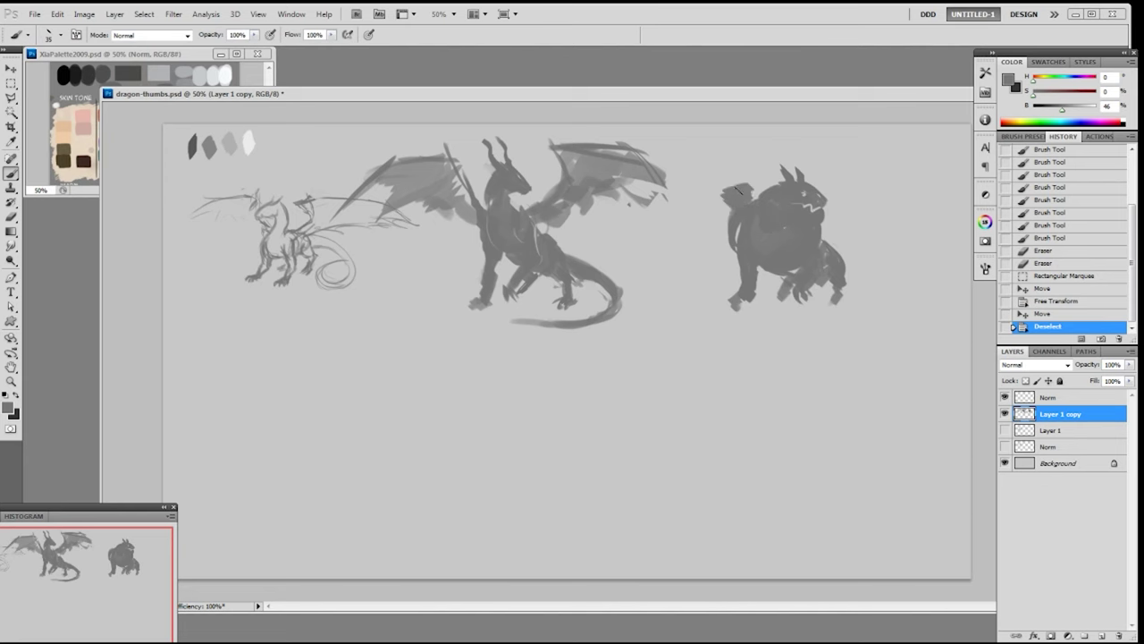
- Sketch the third dragon's left wing arm rising from the shoulder and its long leading edge sweeping down
mouse_move(726, 141)
left_mouse_down()
mouse_move(749, 199)
mouse_move(722, 140)
mouse_move(661, 225)
left_mouse_up()
key("ctrl+z")
mouse_move(721, 169)
left_mouse_down()
mouse_move(753, 199)
mouse_move(729, 147)
mouse_move(745, 191)
left_mouse_up()
mouse_move(744, 189)
left_mouse_down()
mouse_move(732, 141)
mouse_move(701, 179)
left_mouse_up()
left_click_drag(732, 139, 674, 202)
left_click_drag(730, 139, 640, 273)
left_click_drag(663, 202, 645, 270)
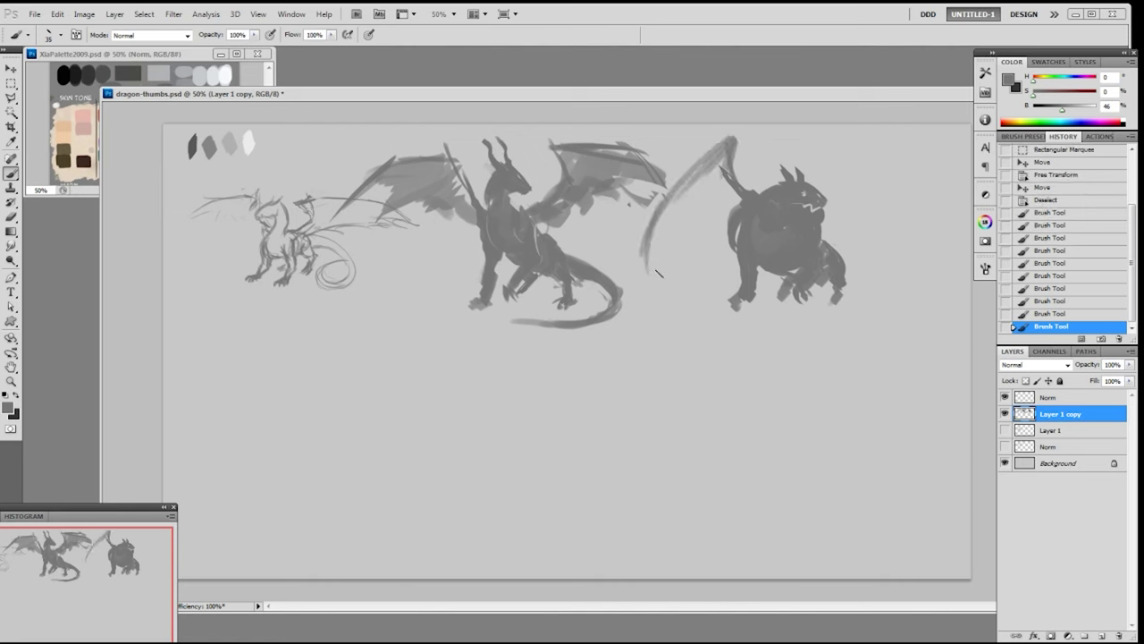
- Draw curved finger bones fanning down from the wrist of the third dragon's left wing
left_click_drag(727, 140, 676, 180)
mouse_move(682, 172)
left_mouse_down()
mouse_move(664, 238)
mouse_move(672, 268)
left_mouse_up()
mouse_move(666, 214)
left_mouse_down()
mouse_move(666, 265)
mouse_move(696, 245)
left_mouse_up()
left_click_drag(703, 221, 694, 241)
left_click_drag(692, 190, 670, 227)
left_click_drag(711, 161, 671, 243)
- Add long drooping finger bones to the outer ends of both of the second dragon's wings
left_click_drag(620, 174, 669, 236)
key("ctrl+z")
left_click_drag(664, 180, 668, 223)
left_click_drag(438, 161, 378, 253)
left_click_drag(343, 207, 372, 264)
key("ctrl+z")
left_click_drag(360, 186, 369, 256)
left_click_drag(390, 196, 373, 255)
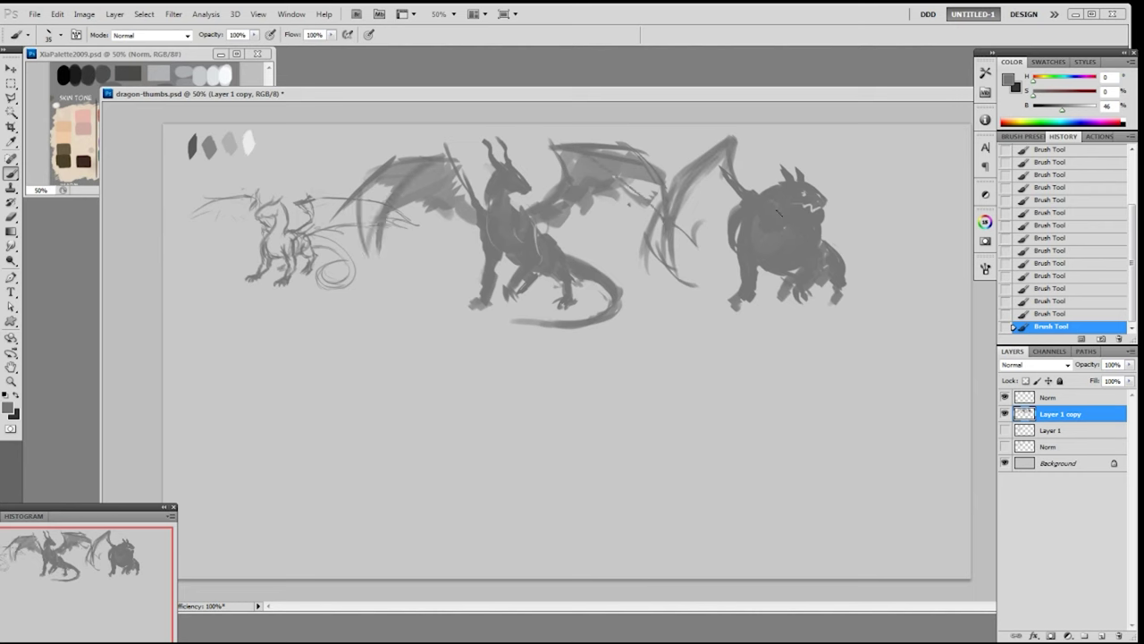
- Shape the third dragon's left wing membrane and top edge, and sketch the arm of its opposite wing
mouse_move(702, 186)
left_mouse_down()
mouse_move(693, 238)
mouse_move(707, 242)
left_mouse_up()
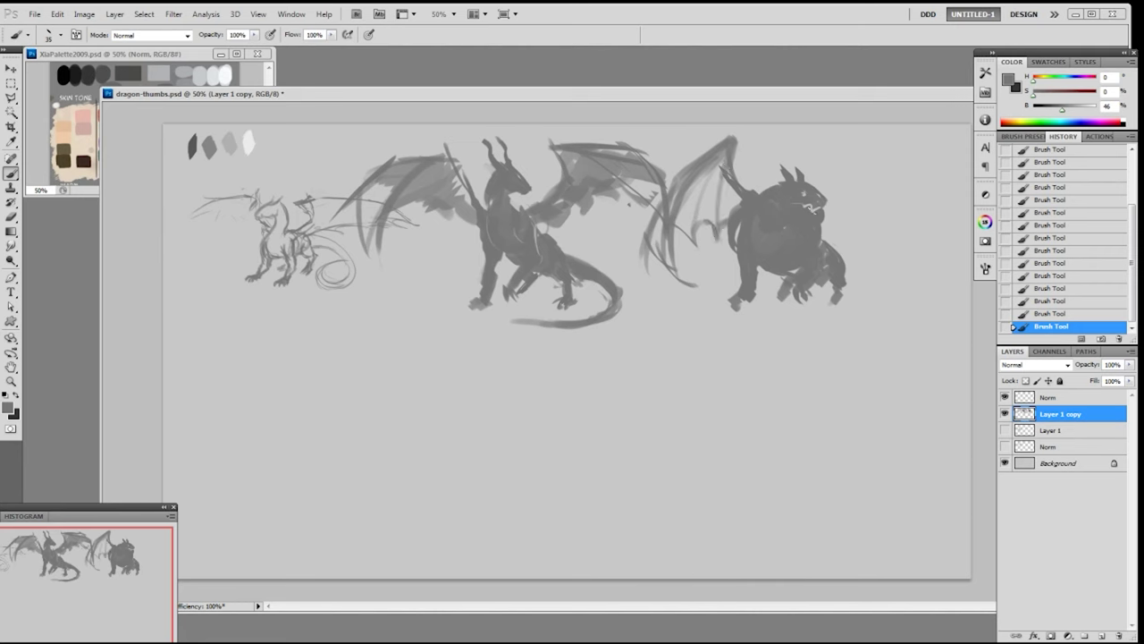
left_click_drag(824, 195, 846, 184)
mouse_move(706, 174)
left_mouse_down()
mouse_move(688, 219)
mouse_move(715, 230)
left_mouse_up()
key("ctrl+z")
mouse_move(836, 187)
left_mouse_down()
mouse_move(852, 140)
mouse_move(847, 149)
left_mouse_up()
left_click_drag(735, 140, 694, 138)
- Sketch the third dragon's second wing with a long sweeping top edge and finger bones fanning down from it
mouse_move(845, 152)
left_mouse_down()
mouse_move(881, 137)
mouse_move(934, 171)
mouse_move(921, 221)
left_mouse_up()
left_click_drag(912, 192, 937, 246)
mouse_move(938, 170)
left_mouse_down()
mouse_move(931, 232)
mouse_move(942, 254)
left_mouse_up()
left_click_drag(942, 177, 960, 211)
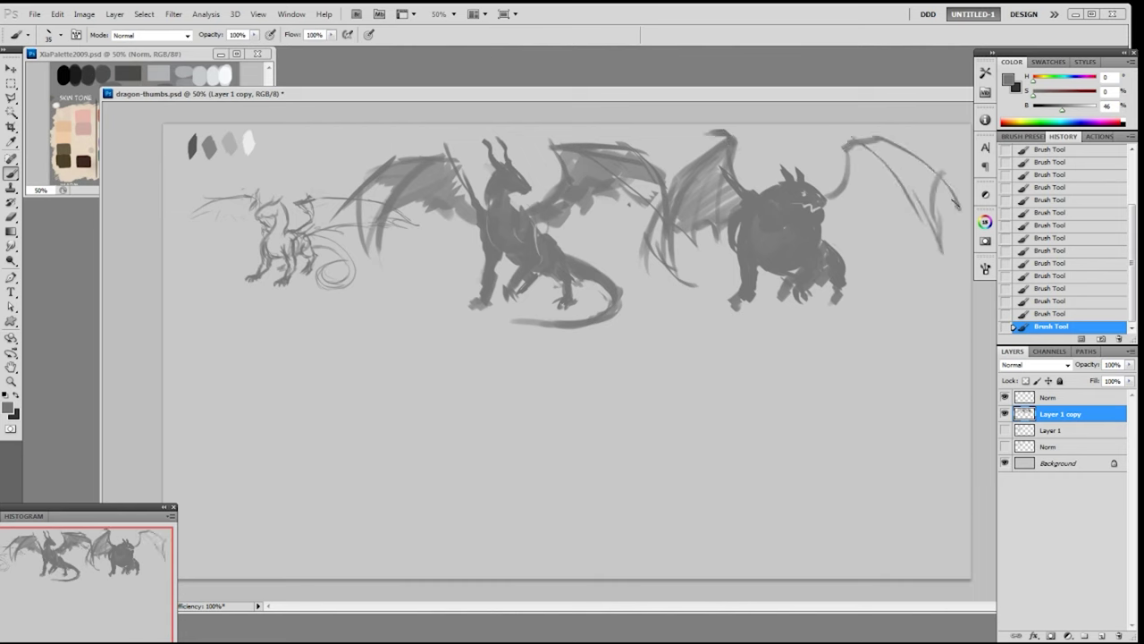
- Fill the third dragon's second wing membrane in mid-grey, finishing with a brush enlarged to 125 px
left_click_drag(824, 224, 876, 212)
key("bracketright")
key("bracketright")
key("bracketright")
key("bracketright")
key("bracketright")
key("bracketright")
key("bracketright")
key("bracketright")
mouse_move(878, 155)
left_mouse_down()
mouse_move(856, 163)
mouse_move(849, 204)
mouse_move(930, 177)
mouse_move(908, 162)
left_mouse_up()
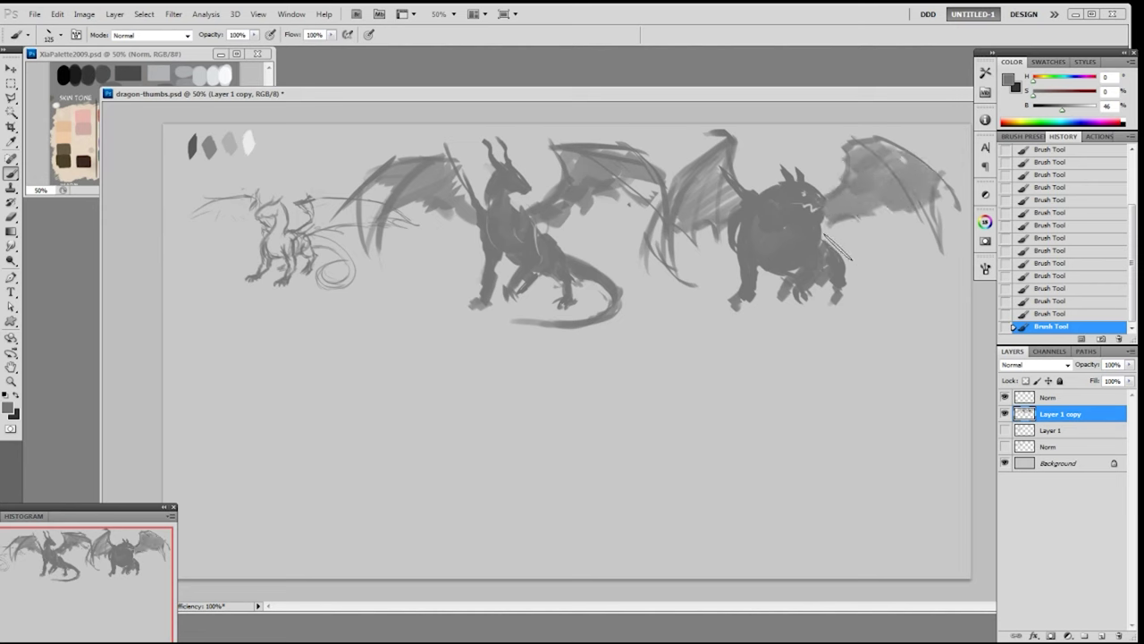
- Paint a thick tail curling down behind the third dragon and trim its edges with the Eraser
mouse_move(833, 253)
left_mouse_down()
mouse_move(863, 268)
mouse_move(849, 261)
mouse_move(877, 321)
left_mouse_up()
key("ctrl+z")
mouse_move(821, 279)
left_mouse_down()
mouse_move(846, 265)
mouse_move(865, 279)
mouse_move(852, 264)
mouse_move(891, 318)
left_mouse_up()
mouse_move(894, 277)
left_mouse_down()
mouse_move(882, 288)
mouse_move(888, 322)
mouse_move(887, 298)
left_mouse_up()
key("e")
left_click_drag(872, 291, 885, 298)
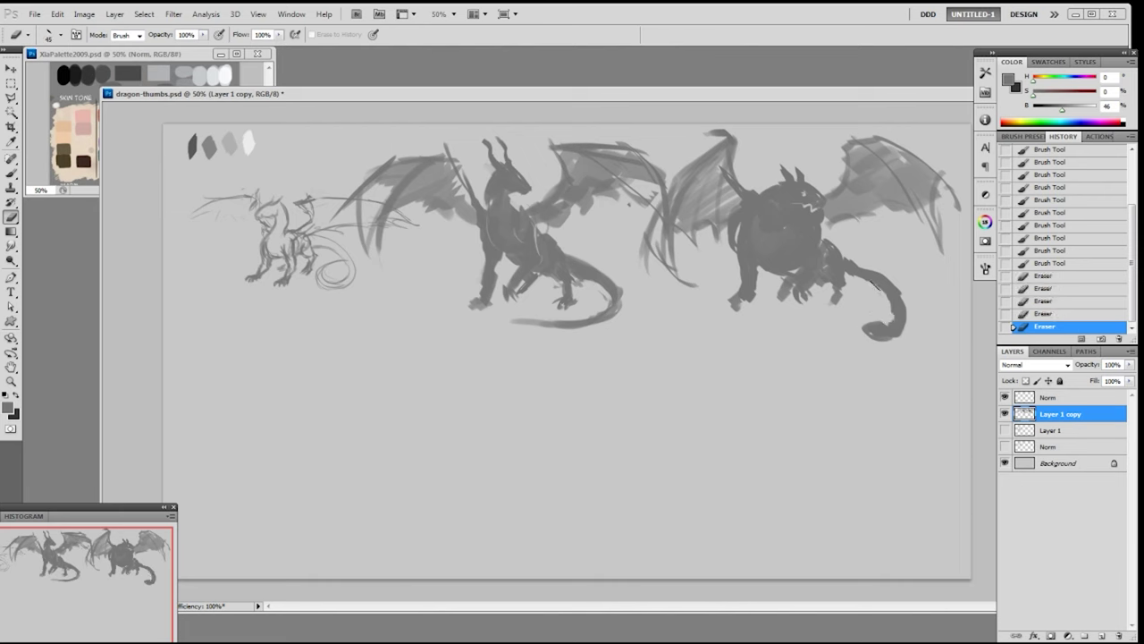
- Rework the third dragon's tail by erasing the curl and painting a broad tail that sweeps outward along the ground
key("b")
mouse_move(843, 254)
left_mouse_down()
mouse_move(876, 269)
mouse_move(865, 264)
mouse_move(895, 325)
mouse_move(856, 332)
left_mouse_up()
key("e")
mouse_move(883, 339)
left_mouse_down()
mouse_move(879, 281)
mouse_move(853, 260)
mouse_move(876, 332)
mouse_move(892, 335)
mouse_move(869, 248)
mouse_move(846, 274)
mouse_move(901, 294)
left_mouse_up()
key("b")
mouse_move(884, 284)
left_mouse_down()
mouse_move(905, 297)
mouse_move(879, 312)
left_mouse_up()
mouse_move(904, 309)
left_mouse_down()
mouse_move(864, 313)
mouse_move(910, 303)
mouse_move(882, 309)
left_mouse_up()
mouse_move(901, 309)
left_mouse_down()
mouse_move(880, 311)
mouse_move(910, 302)
left_mouse_up()
- Paint claws and toes on the third dragon's feet with a fine 19 px brush
right_click(838, 300)
left_click(936, 373)
mouse_move(825, 304)
left_mouse_down()
mouse_move(835, 307)
mouse_move(828, 291)
mouse_move(782, 295)
left_mouse_up()
left_click_drag(783, 296, 790, 294)
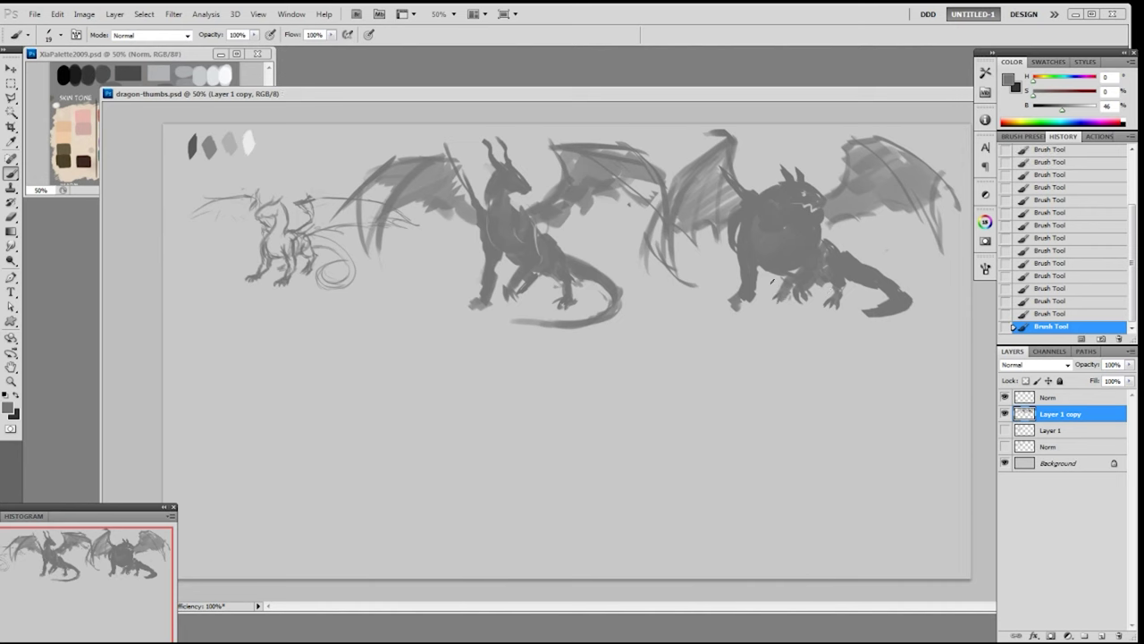
- Lasso the third dragon and move it slightly right and down, away from the second dragon's wing
key("l")
mouse_move(677, 163)
left_mouse_down()
mouse_move(754, 96)
mouse_move(937, 132)
mouse_move(978, 187)
mouse_move(945, 350)
mouse_move(690, 331)
mouse_move(635, 234)
mouse_move(652, 230)
mouse_move(679, 152)
left_mouse_up()
left_click_drag(719, 214, 741, 227)
key("ctrl+d")
- Redraw the second dragon's outer wing finger and clean up the third dragon's neighbouring wing tip with a smaller eraser
key("b")
mouse_move(625, 186)
left_mouse_down()
mouse_move(668, 225)
mouse_move(667, 204)
mouse_move(676, 246)
mouse_move(668, 236)
left_mouse_up()
key("e")
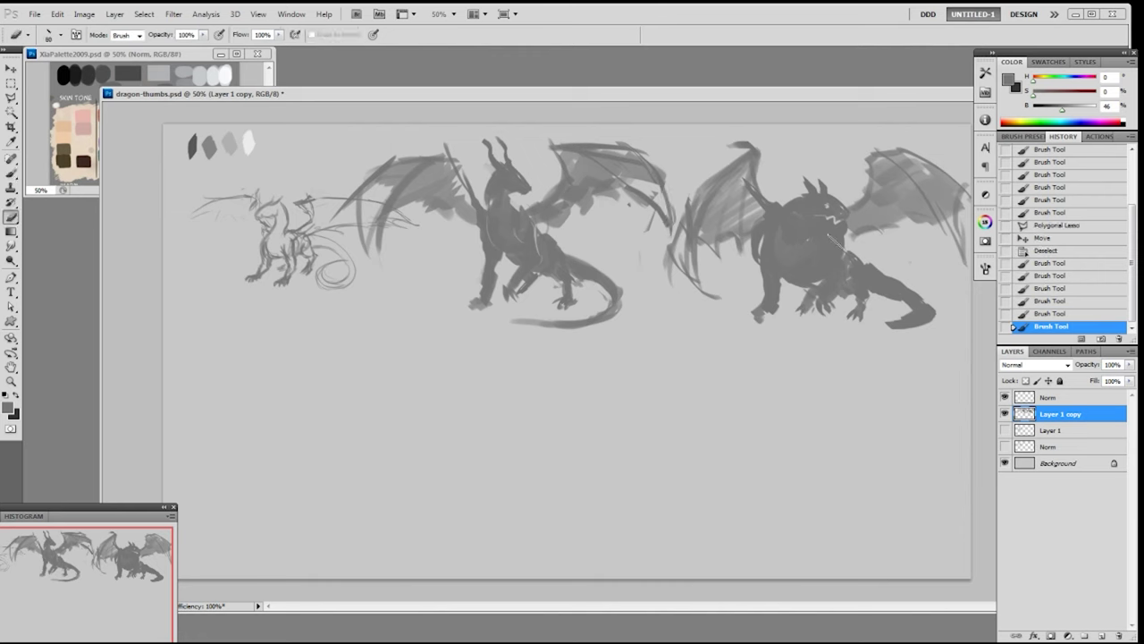
key("bracketleft")
key("bracketleft")
key("bracketleft")
left_click_drag(683, 249, 708, 283)
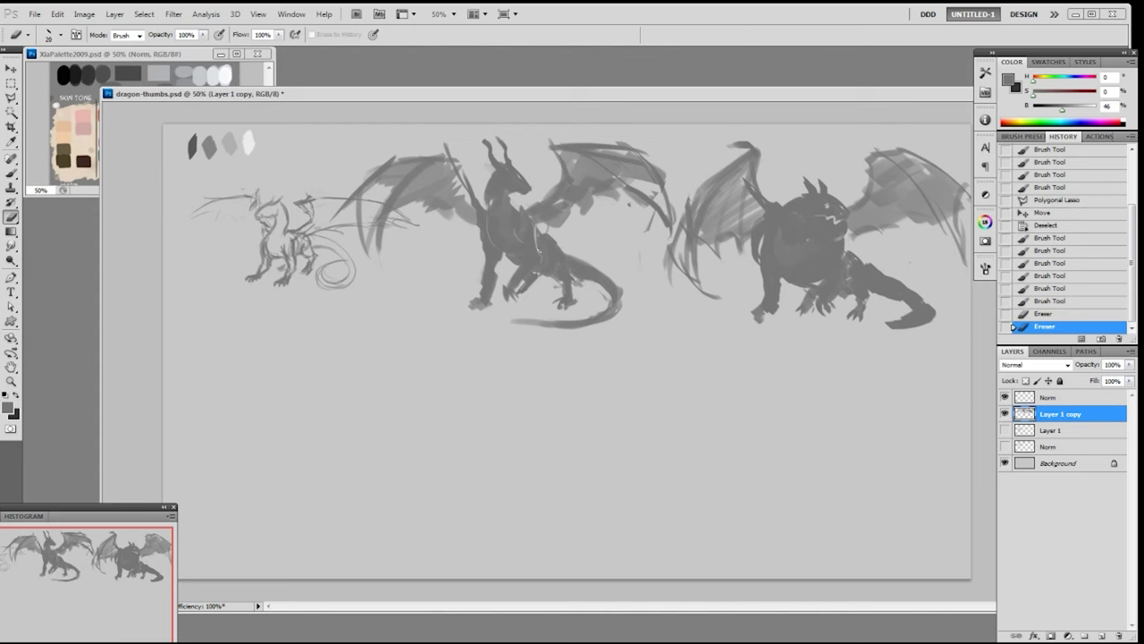
key("b")
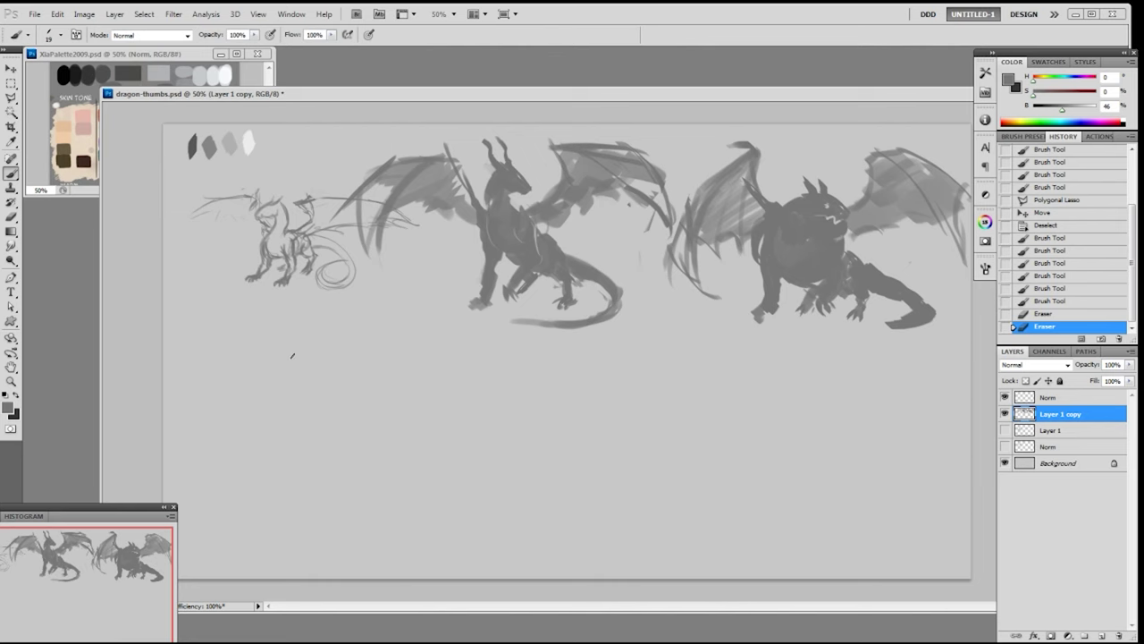
left_click_drag(305, 371, 349, 408)
key("ctrl+z")
right_click(323, 385)
left_click(408, 441)
left_click(314, 329)
mouse_move(303, 328)
left_mouse_down()
mouse_move(306, 352)
mouse_move(308, 331)
left_mouse_up()
key("ctrl+z")
key("bracketright")
key("bracketright")
mouse_move(305, 371)
left_mouse_down()
mouse_move(317, 329)
mouse_move(324, 352)
mouse_move(320, 339)
left_mouse_up()
key("ctrl+z")
left_click(1064, 313)
left_click(1064, 302)
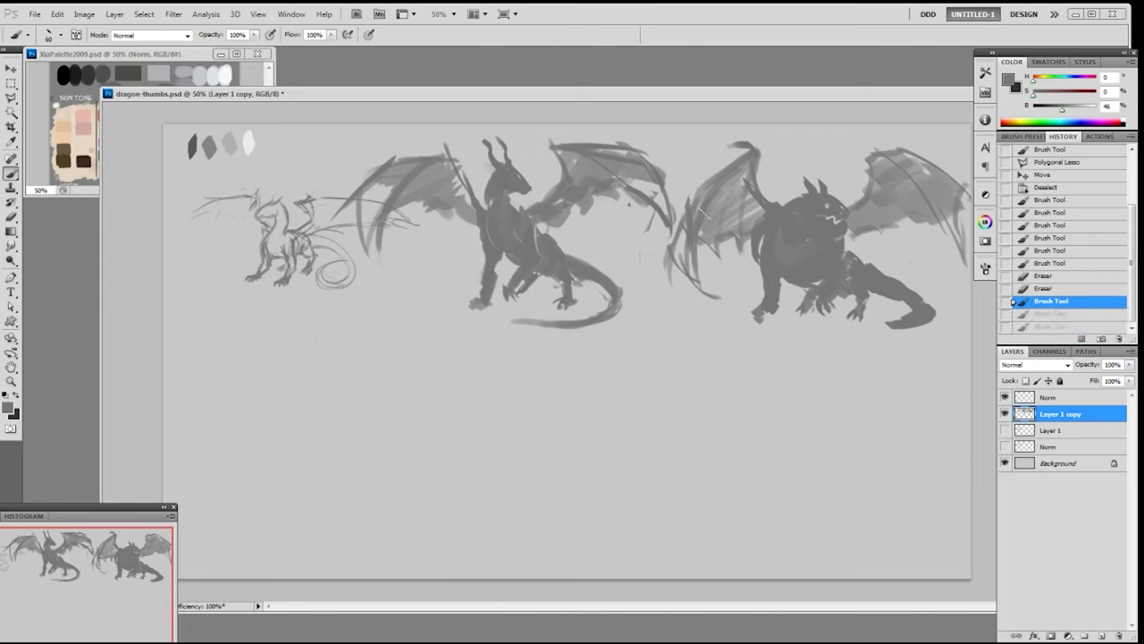
- Outline the second dragon with the Polygonal Lasso, place a duplicate in the empty area below it and deselect
key("l")
left_click(386, 137)
left_click(577, 120)
left_click(672, 135)
left_click(682, 211)
left_click(665, 256)
left_click(613, 270)
left_click(640, 317)
left_click(579, 353)
left_click(419, 346)
left_click(410, 287)
left_click(338, 262)
left_click(359, 144)
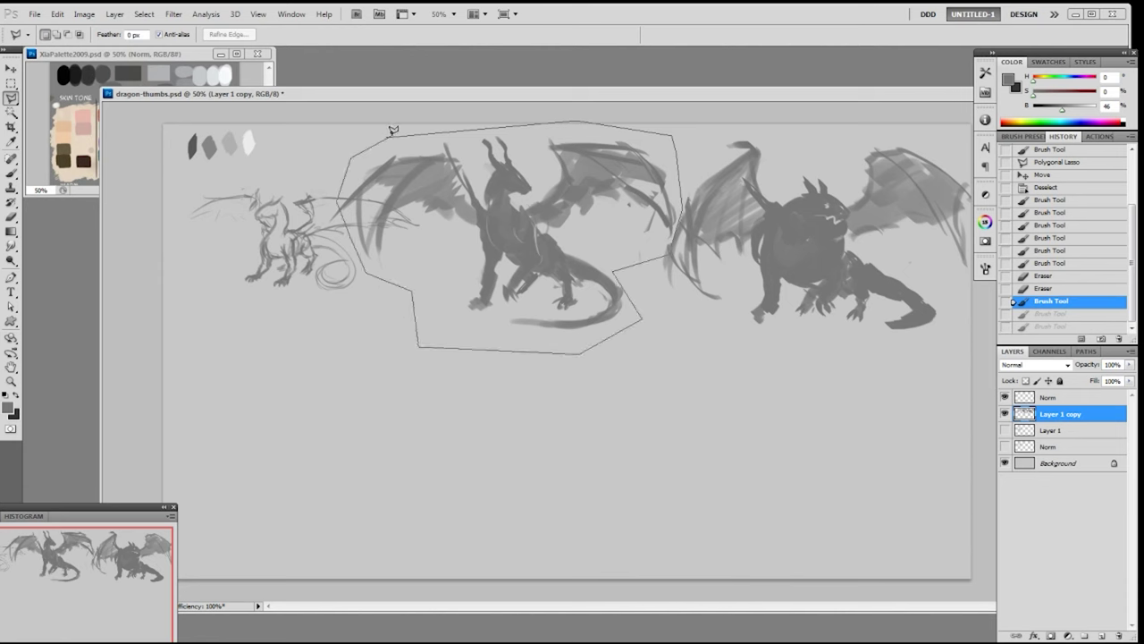
left_click(388, 135)
mouse_move(541, 258)
left_mouse_down()
mouse_move(518, 336)
mouse_move(402, 483)
left_mouse_up()
key("ctrl+d")
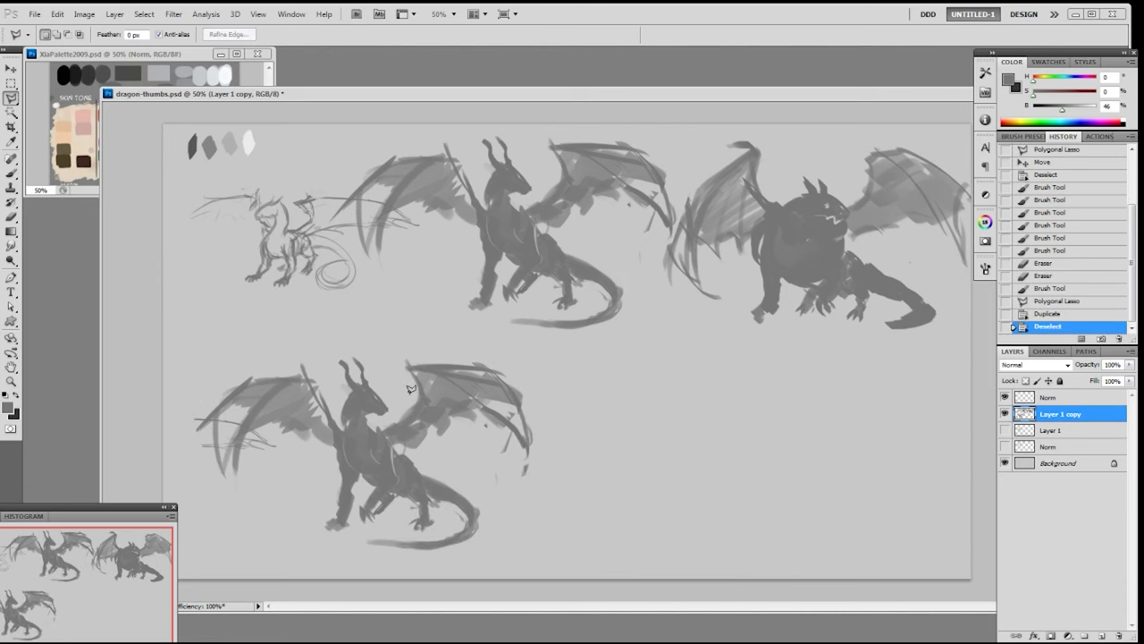
- Touch up the duplicated dragon's raised foreleg, shoulder and chest with small brush strokes
key("b")
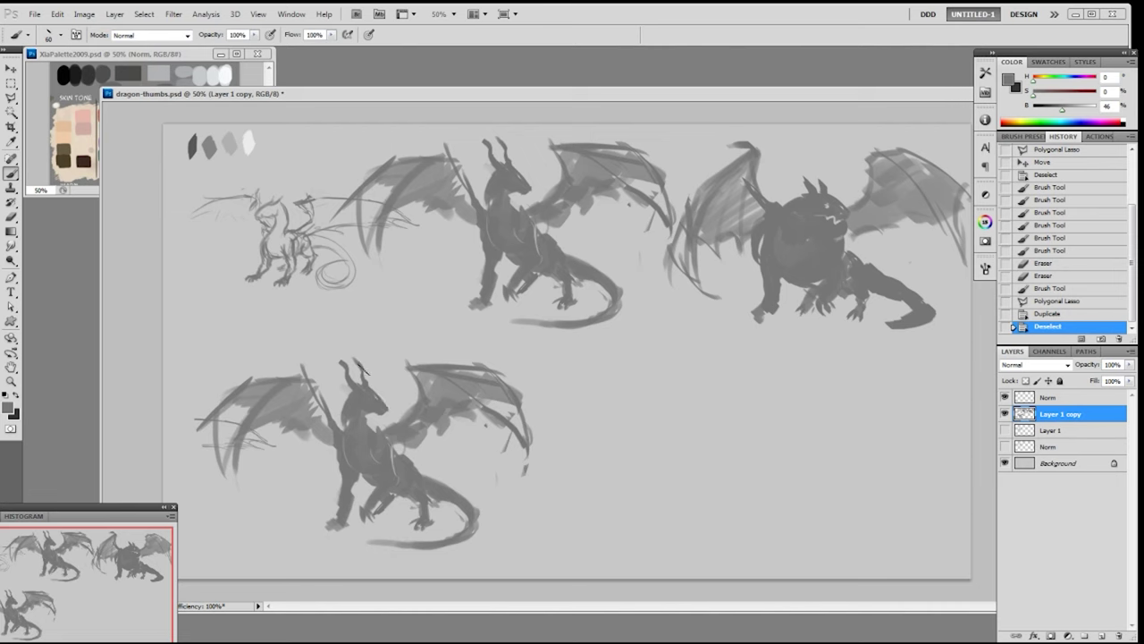
key("e")
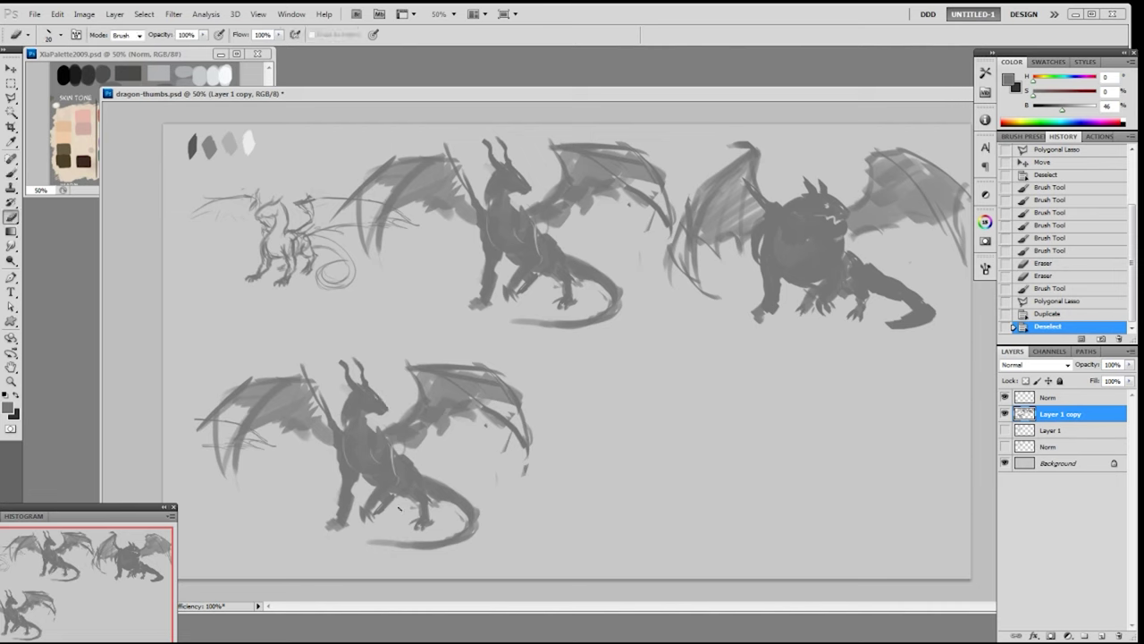
key("b")
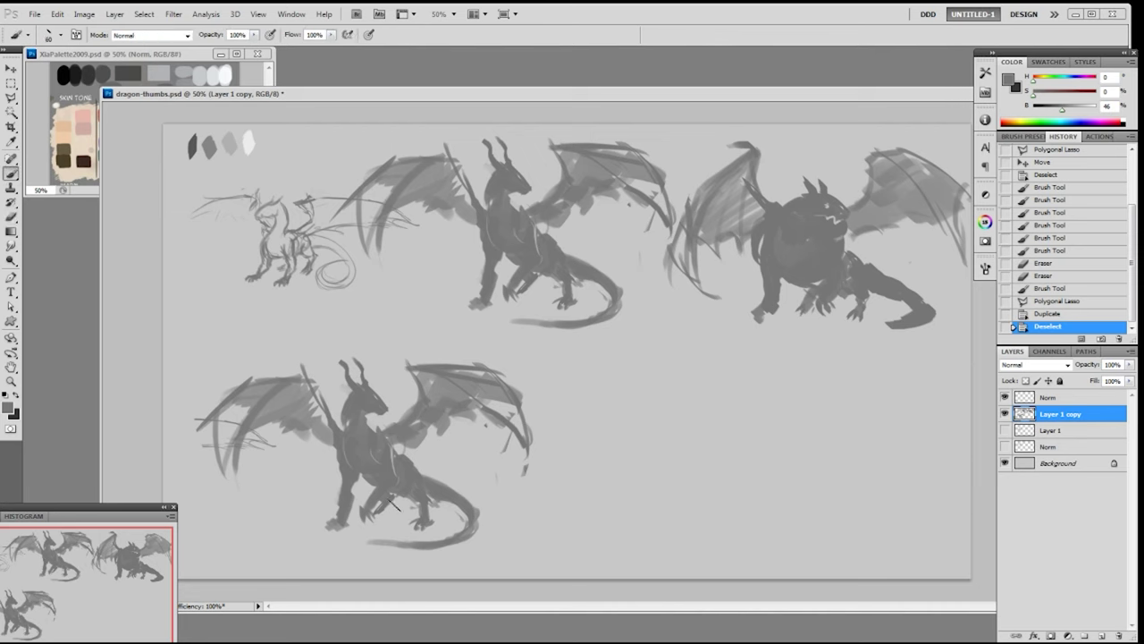
left_click_drag(383, 508, 386, 513)
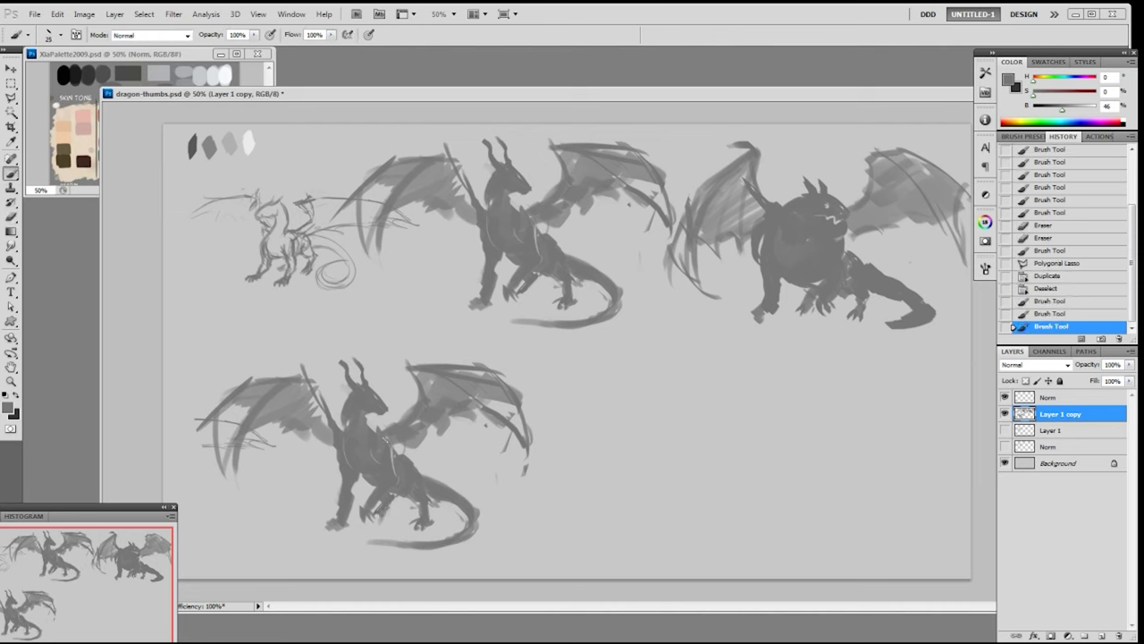
mouse_move(332, 439)
left_mouse_down()
mouse_move(334, 460)
mouse_move(354, 467)
left_mouse_up()
left_click_drag(373, 427, 377, 436)
- Add small spikes around the duplicated dragon's shoulders and back with a 19 px brush, and trim the haunch edge
right_click(407, 395)
left_click(510, 481)
key("Return")
mouse_move(377, 425)
left_mouse_down()
mouse_move(381, 435)
mouse_move(332, 436)
left_mouse_up()
mouse_move(334, 430)
left_mouse_down()
mouse_move(333, 441)
mouse_move(401, 460)
left_mouse_up()
left_click_drag(398, 455, 405, 461)
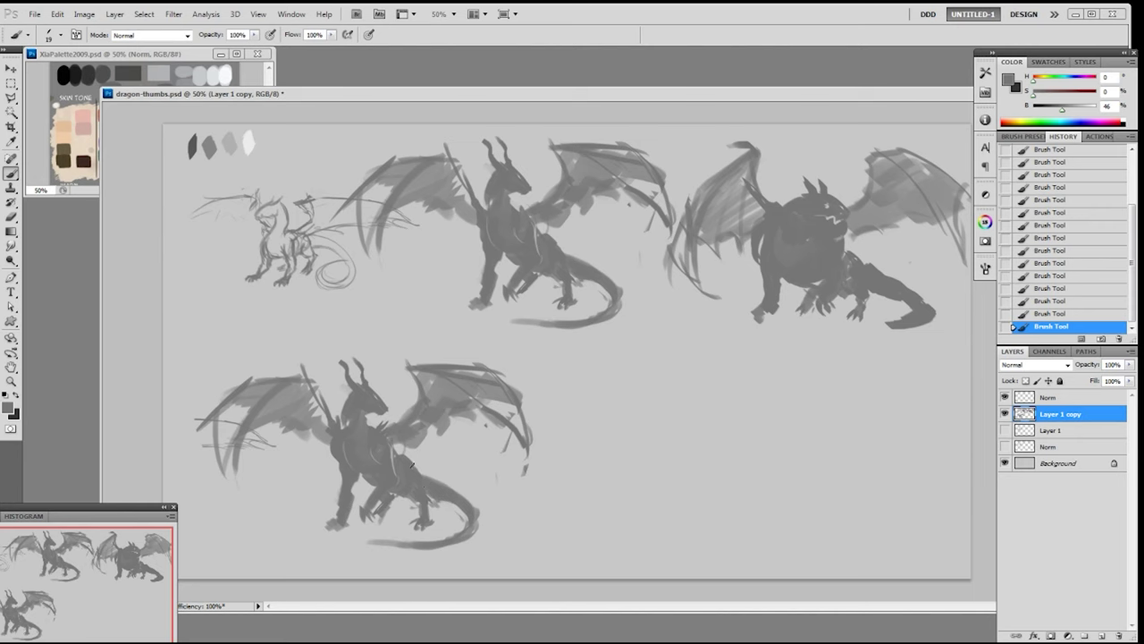
key("e")
left_click_drag(404, 458, 419, 476)
key("b")
key("m")
left_click_drag(556, 347, 191, 579)
key("ctrl+d")
key("b")
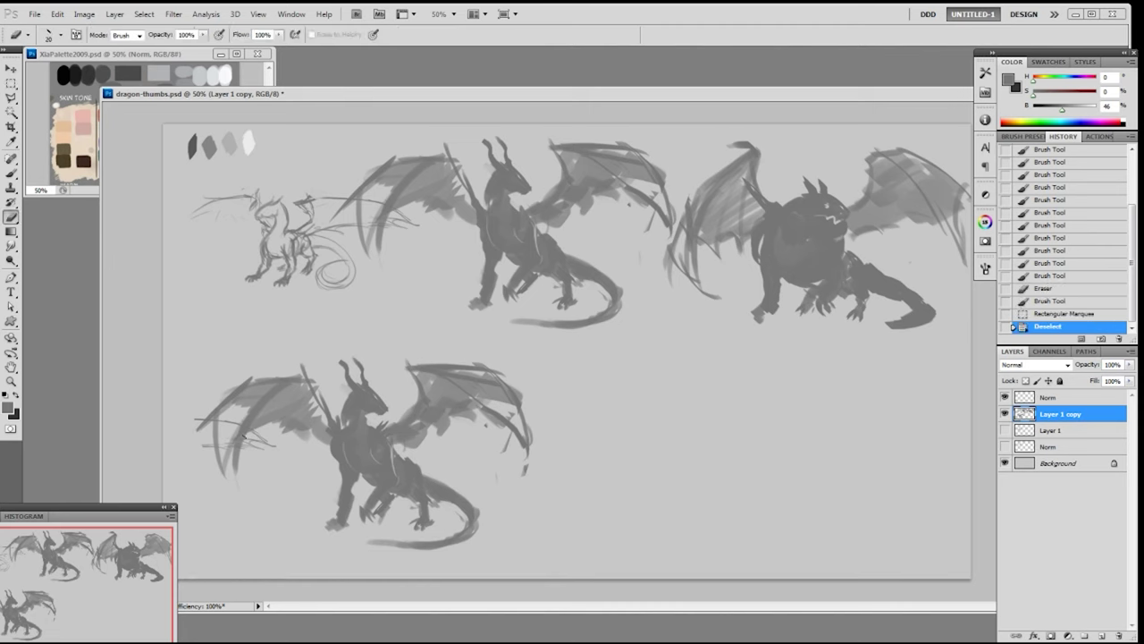
- Erase stray lines from the lower dragon's wing, shift the dragon left, and place a second copy beside it
key("e")
mouse_move(224, 415)
left_mouse_down()
mouse_move(218, 430)
mouse_move(243, 446)
mouse_move(204, 450)
mouse_move(201, 420)
left_mouse_up()
key("m")
left_click_drag(585, 346, 179, 579)
left_click_drag(437, 490, 770, 501)
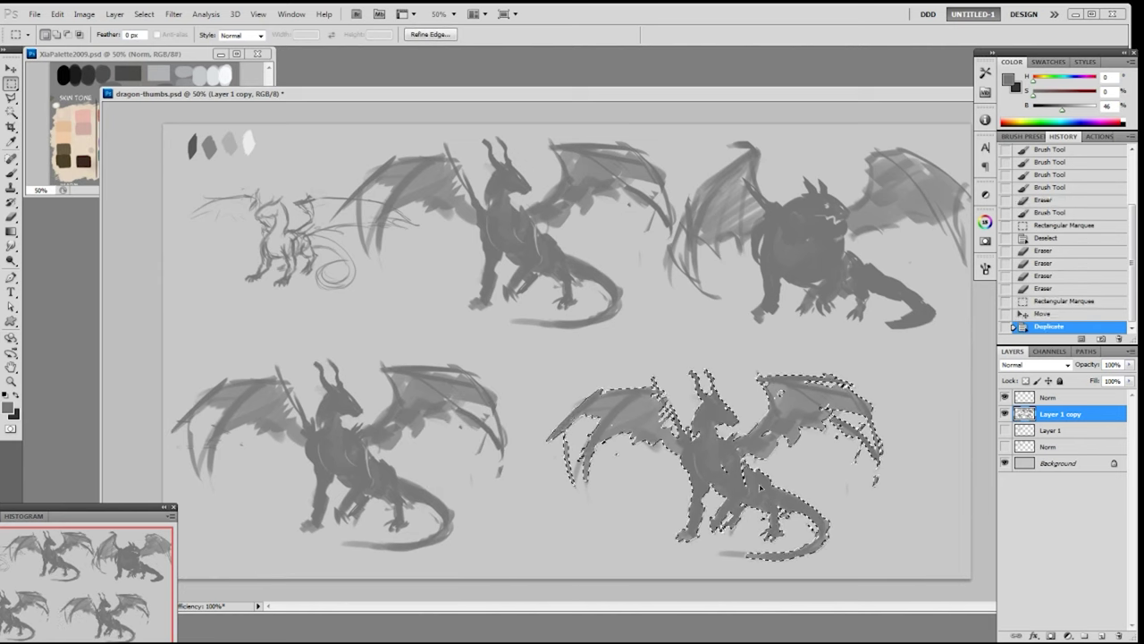
key("ctrl+d")
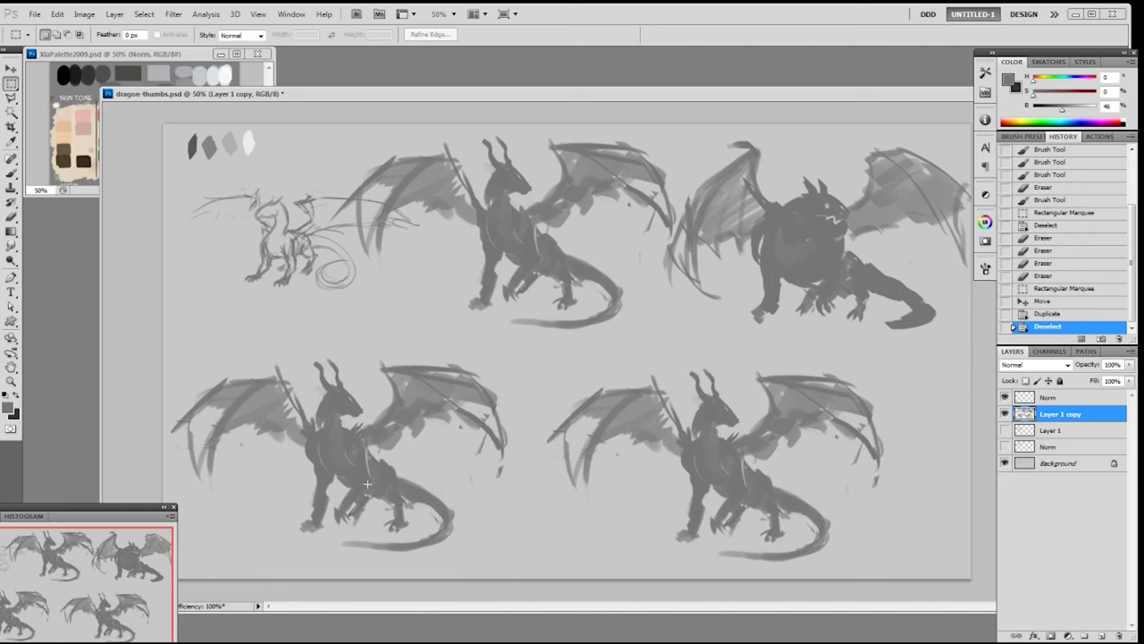
key("b")
left_click(585, 438)
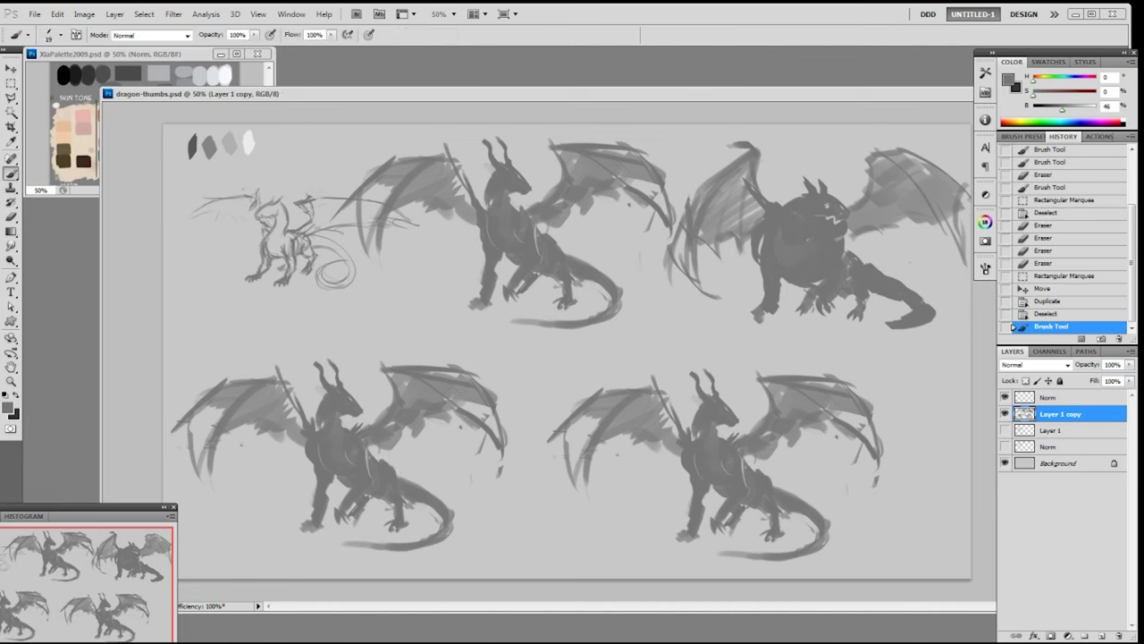
- Compare Layer 1 copy 2 with Layer 1 copy by toggling their visibility, leaving Layer 1 copy hidden
left_click(1005, 413)
left_click(1005, 414)
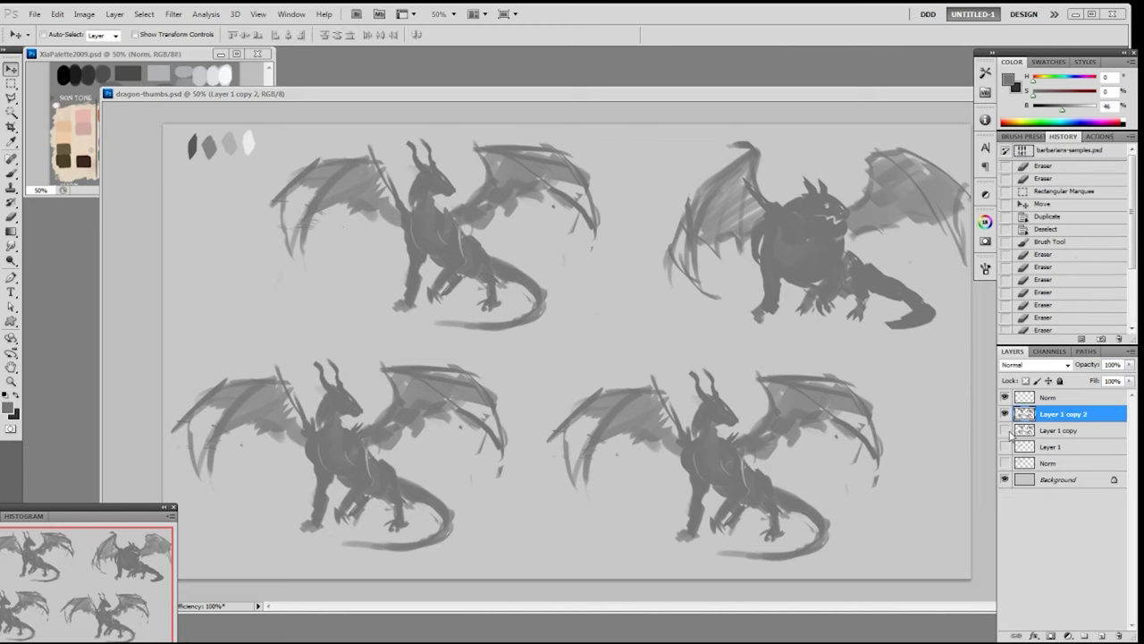
left_click(1005, 430)
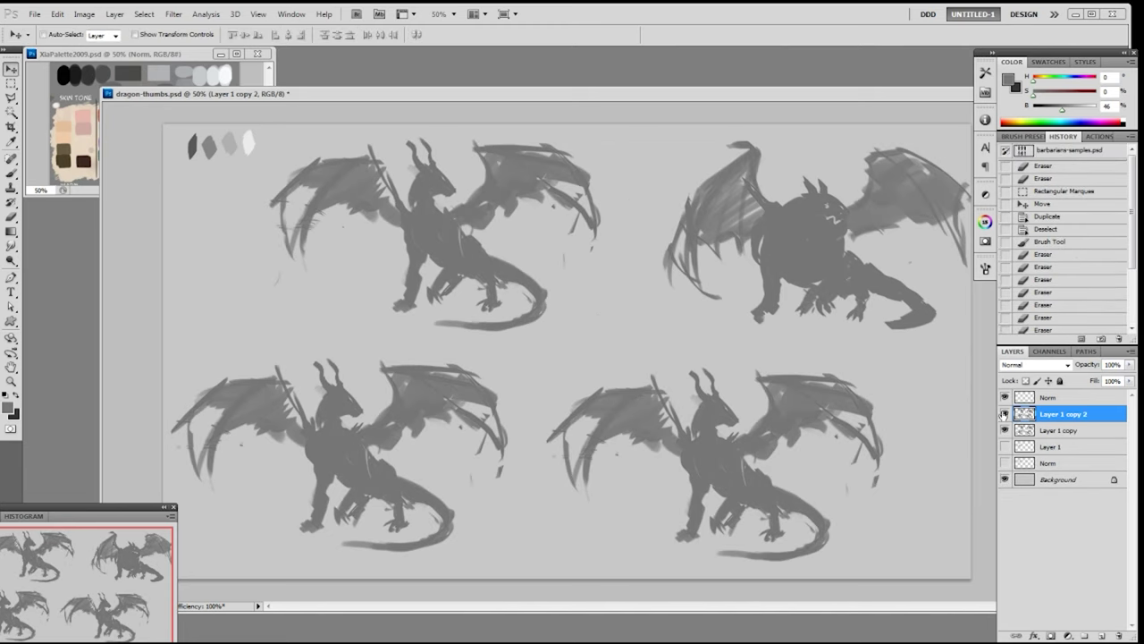
left_click(1004, 414)
left_click(1003, 415)
left_click(1005, 430)
left_click(1005, 430)
left_click(1004, 429)
left_click(1005, 430)
left_click(1004, 430)
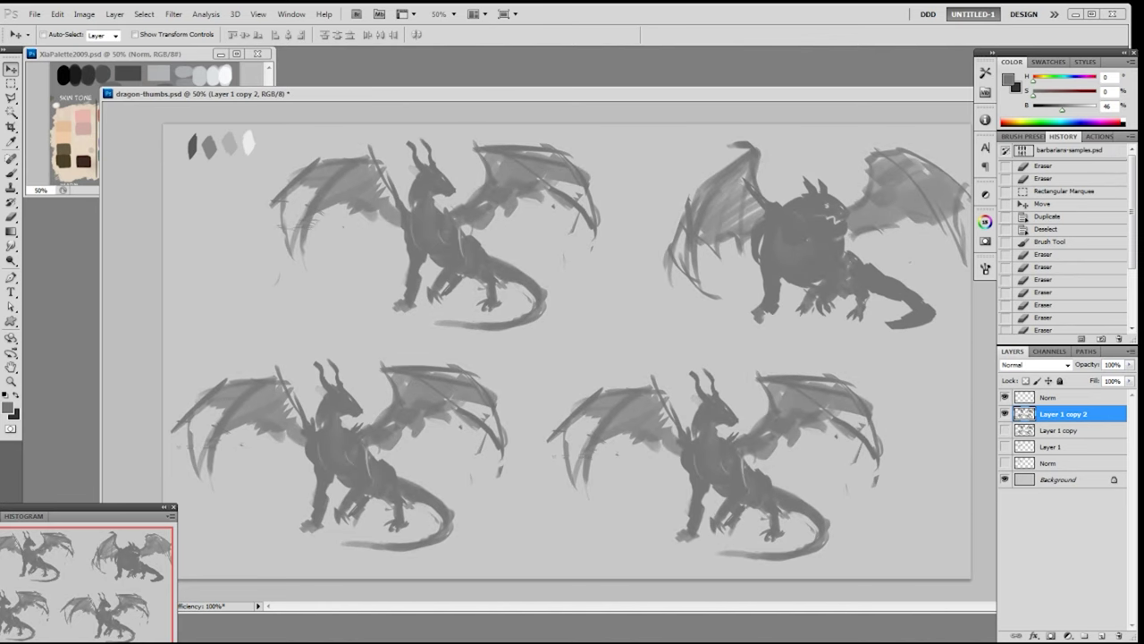
- Enlarge the image by raising its pixel width with proportions constrained and Bicubic resampling
key("ctrl+plus")
left_click_drag(629, 364, 684, 417)
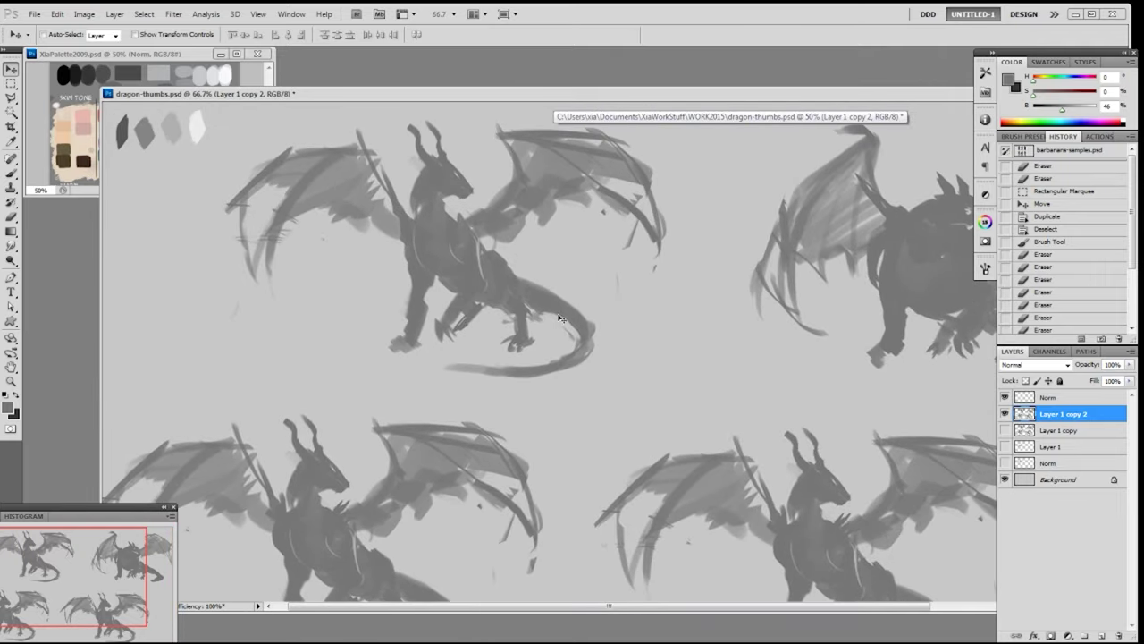
key("ctrl+plus")
left_click_drag(439, 189, 624, 383)
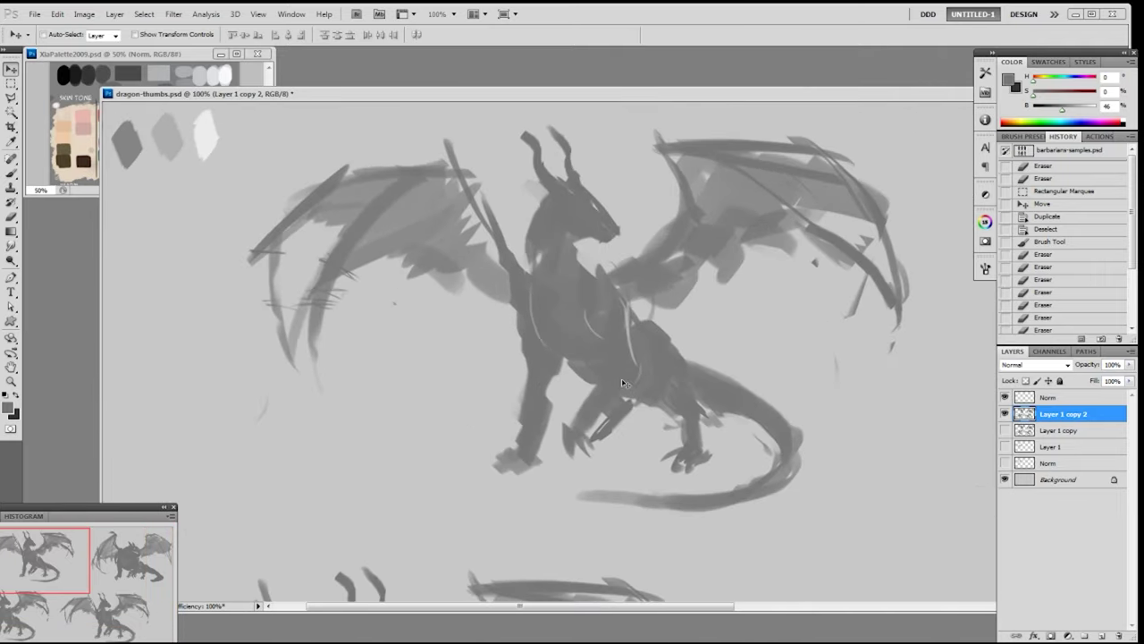
key("alt")
key("alt")
key("alt+i")
key("i")
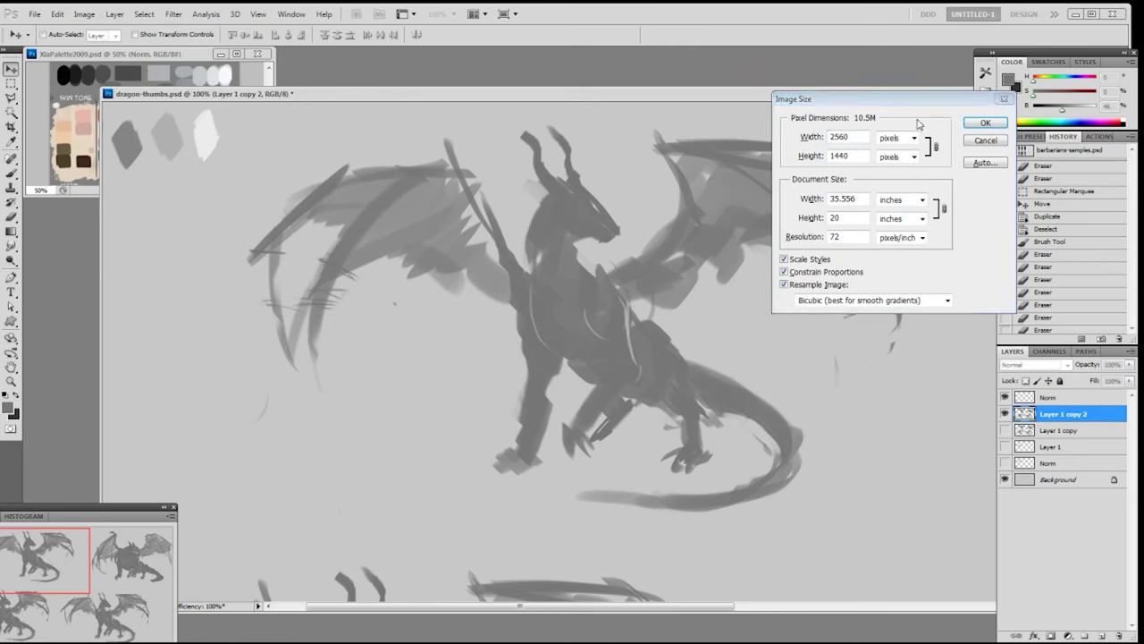
type("3000")
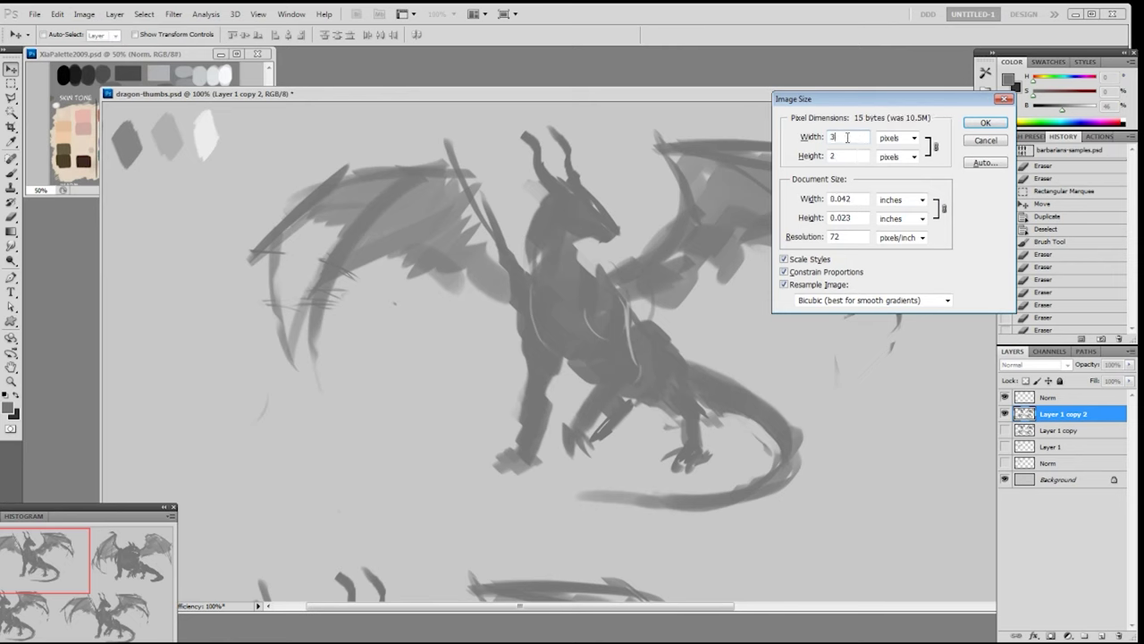
key("Return")
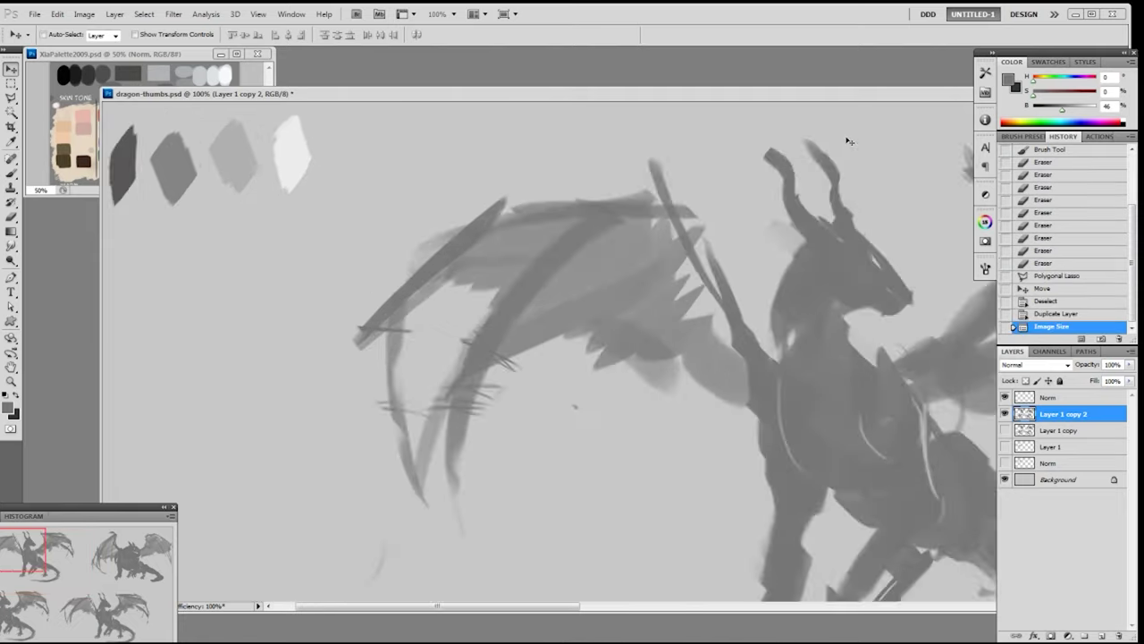
- Sample the darkest grey swatch and paint a small shadow mark on the upper horned dragon's head
key("ctrl+minus")
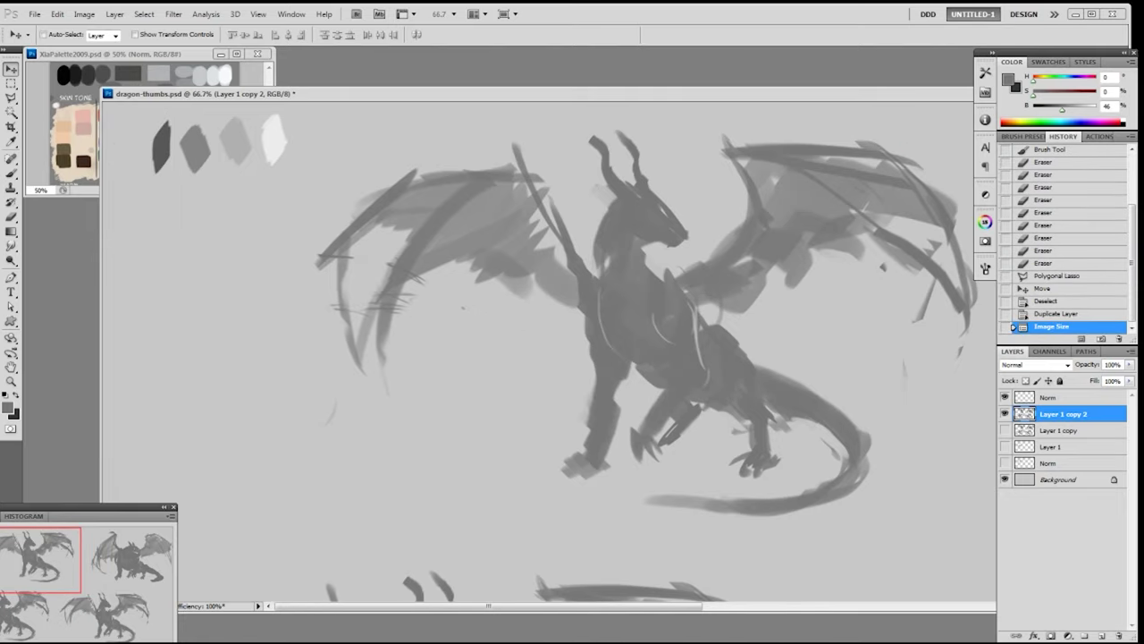
scroll(669, 295, "right", 5)
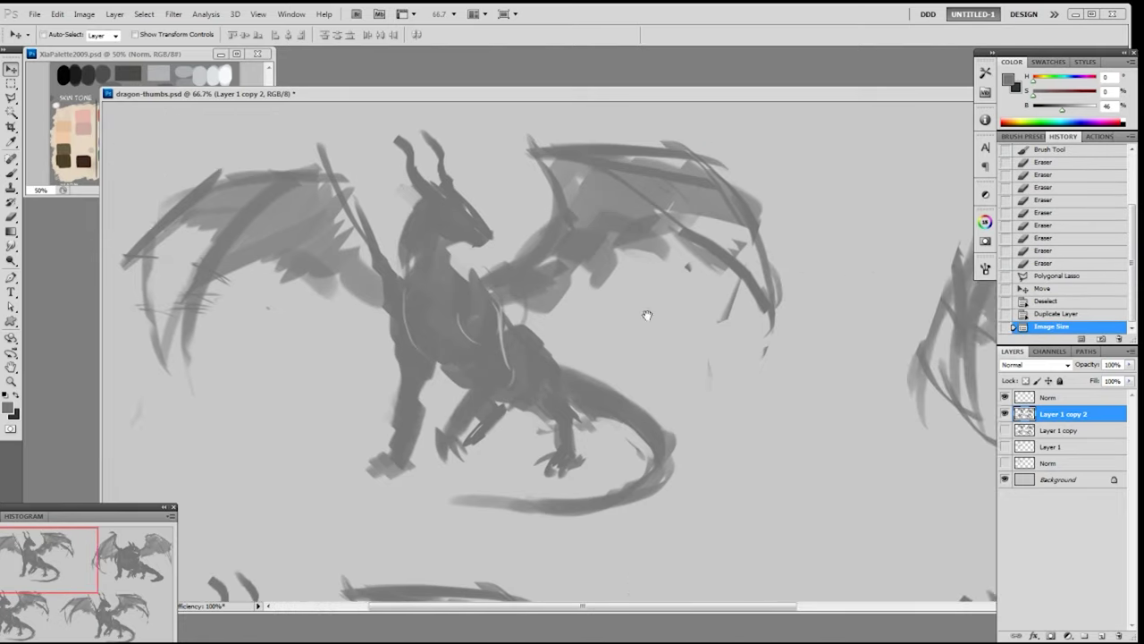
key("b")
right_click(397, 243)
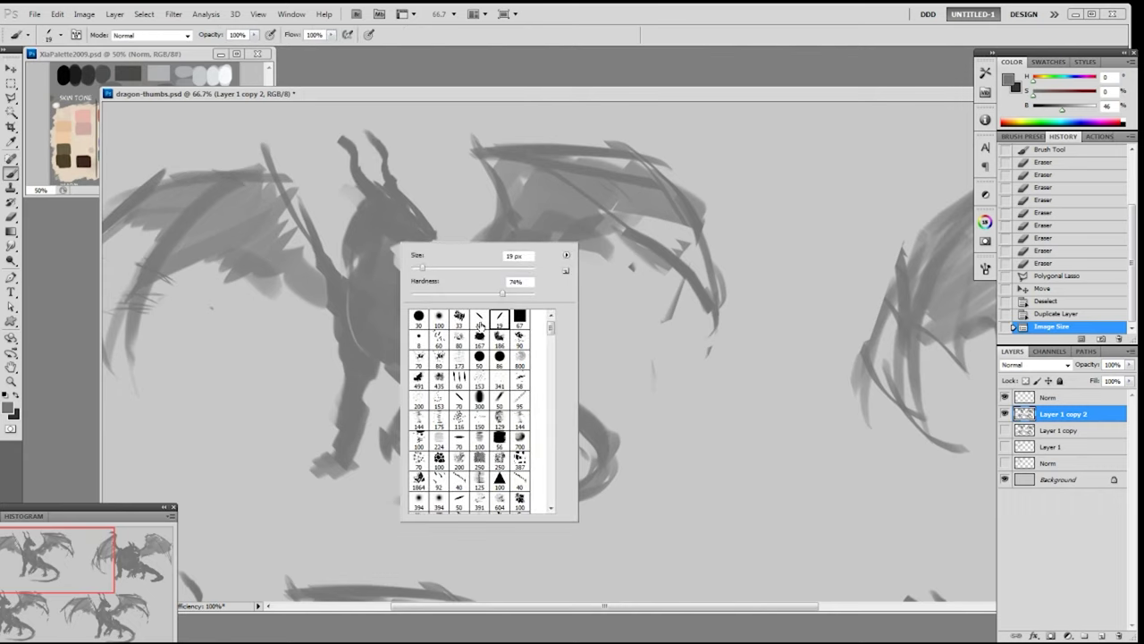
left_click(392, 207)
left_click_drag(392, 207, 628, 211)
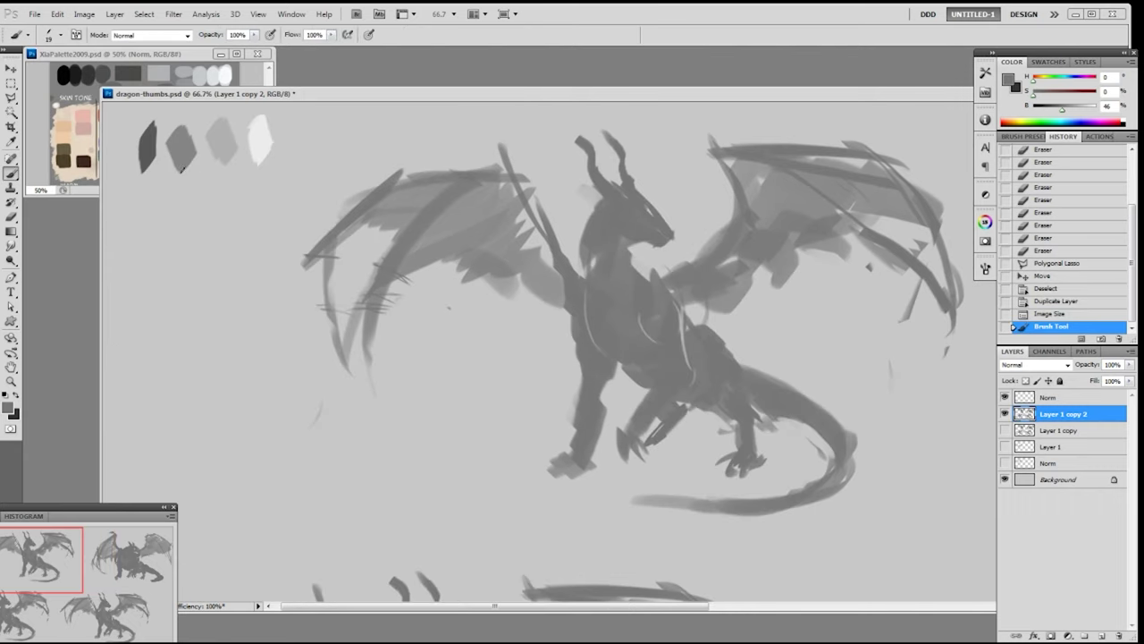
left_click(229, 141, "alt")
left_click(153, 147, "alt")
mouse_move(742, 204)
left_mouse_down()
mouse_move(749, 228)
mouse_move(617, 239)
left_mouse_up()
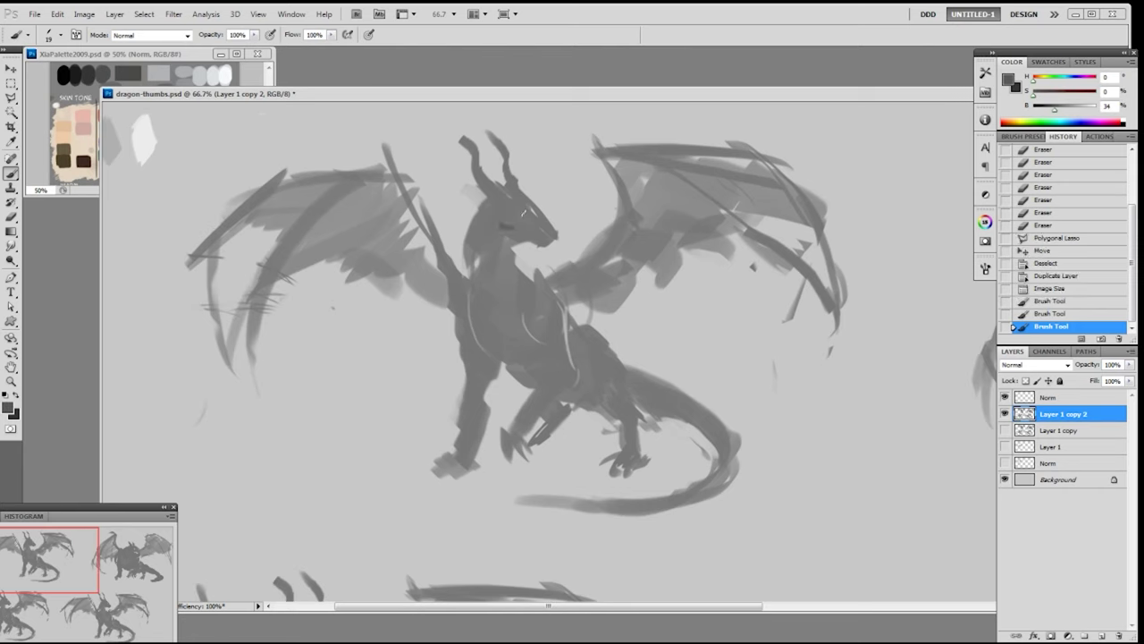
- Erase around the upper horned dragon's horns with a small eraser to make them slimmer and more pointed
key("e")
right_click(472, 143)
left_click(565, 227)
left_click(478, 105)
left_click_drag(469, 140, 461, 143)
mouse_move(470, 138)
left_mouse_down()
mouse_move(462, 143)
mouse_move(489, 137)
left_mouse_up()
left_click_drag(497, 137, 465, 145)
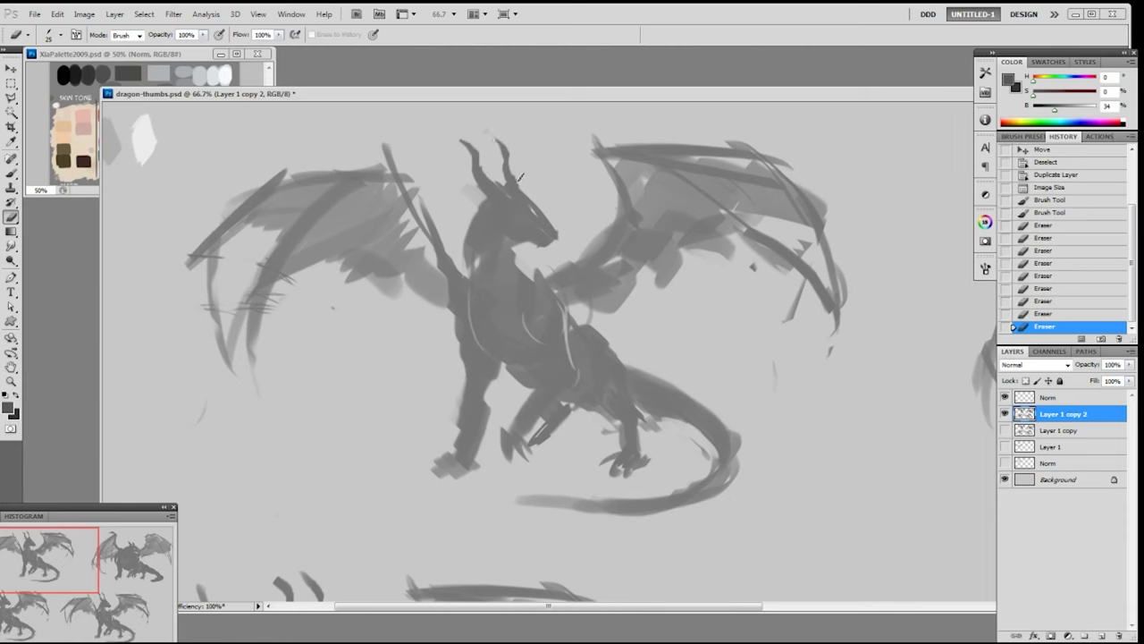
- Sample the upper horned dragon's mid grey and repaint its horn bases, back of the head and muzzle
key("b")
left_click(487, 183, "alt")
left_click_drag(493, 185, 525, 191)
left_click_drag(501, 183, 495, 198)
key("ctrl+z")
left_click_drag(500, 189, 489, 207)
left_click_drag(490, 209, 485, 220)
left_click_drag(523, 204, 534, 217)
key("ctrl+z")
left_click_drag(529, 205, 542, 243)
- Shape the upper horned dragon's open mouth and lower jaw with small brush strokes, erasing around the throat and chest
key("e")
key("ctrl+z")
mouse_move(533, 239)
left_mouse_down()
mouse_move(542, 244)
mouse_move(528, 241)
left_mouse_up()
key("b")
mouse_move(529, 242)
left_mouse_down()
mouse_move(545, 238)
mouse_move(528, 241)
left_mouse_up()
mouse_move(525, 237)
left_mouse_down()
mouse_move(534, 247)
mouse_move(516, 241)
left_mouse_up()
key("e")
mouse_move(529, 225)
left_mouse_down()
mouse_move(533, 247)
mouse_move(545, 241)
mouse_move(513, 230)
mouse_move(513, 266)
mouse_move(560, 305)
left_mouse_up()
- Enlarge the brush and fill in the upper horned dragon's neck and upper chest with mid grey
key("b")
right_click(536, 244)
key("Return")
key("]")
key("]")
key("]")
key("]")
mouse_move(514, 263)
left_mouse_down()
mouse_move(517, 245)
mouse_move(506, 250)
left_mouse_up()
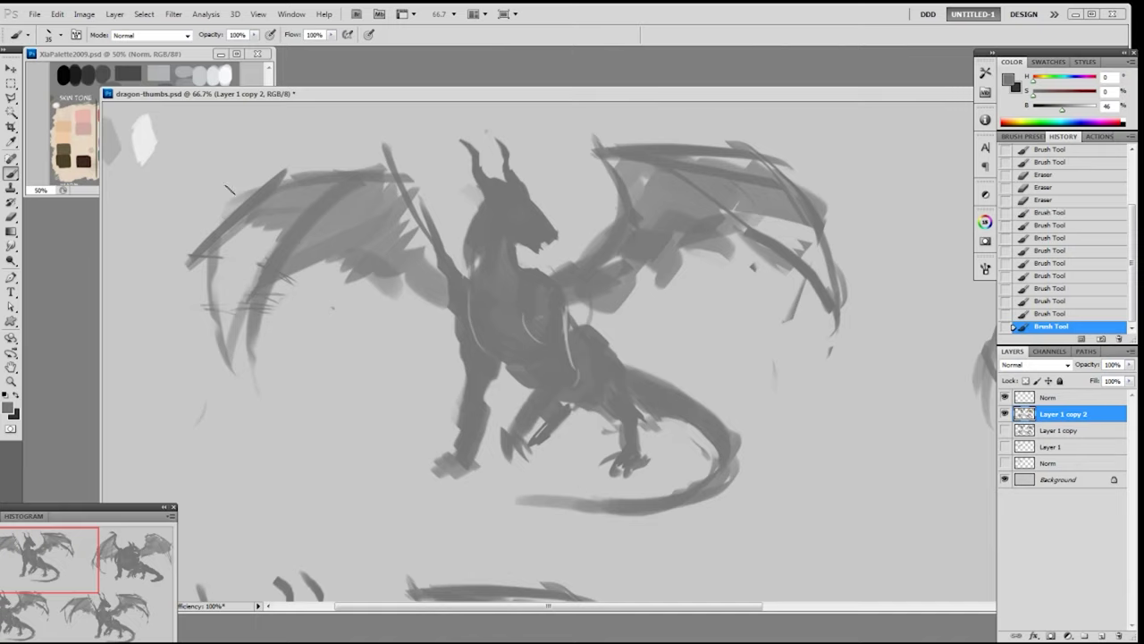
- Sample the darkest grey swatch and paint the horned dragon's eye and cheek markings with a smaller brush
left_click_drag(125, 198, 255, 196)
left_click(171, 148, "alt")
left_click_drag(733, 301, 467, 296)
key("[")
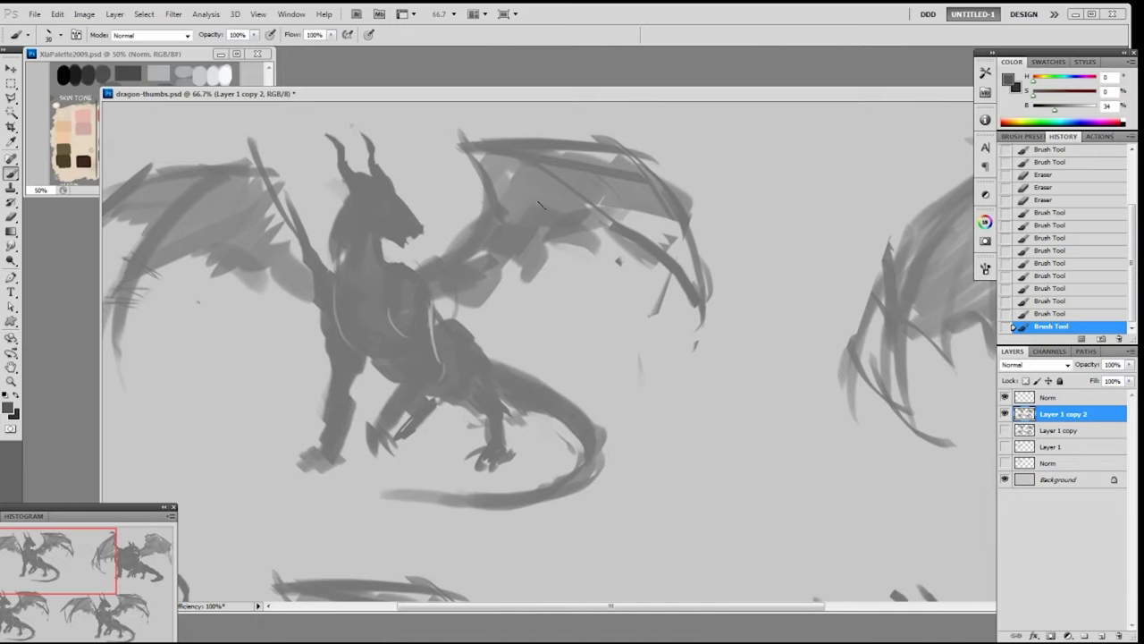
mouse_move(383, 207)
left_mouse_down()
mouse_move(383, 220)
mouse_move(364, 202)
left_mouse_up()
left_click_drag(358, 201, 363, 213)
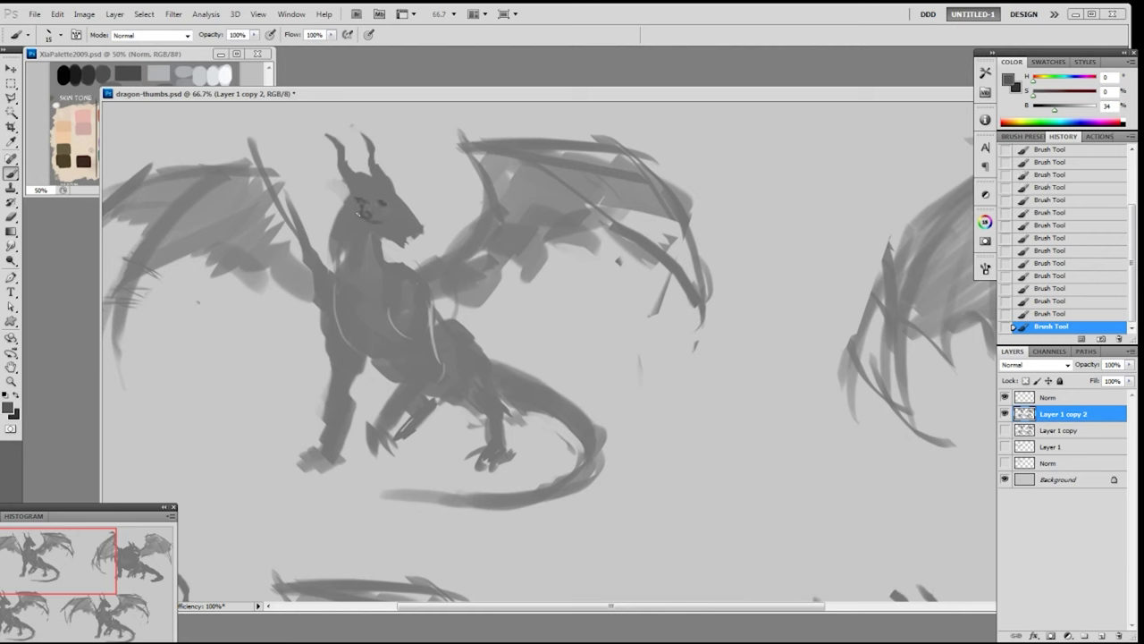
- Reduce the brush size further and draw the horned dragon's mouth line, nostril and front teeth
left_click_drag(383, 223, 399, 232)
right_click(398, 225)
left_click(445, 318)
left_click(472, 103)
key("bracketleft")
key("bracketleft")
right_click(410, 233)
left_click(477, 312)
left_click(499, 100)
left_click_drag(411, 232, 409, 241)
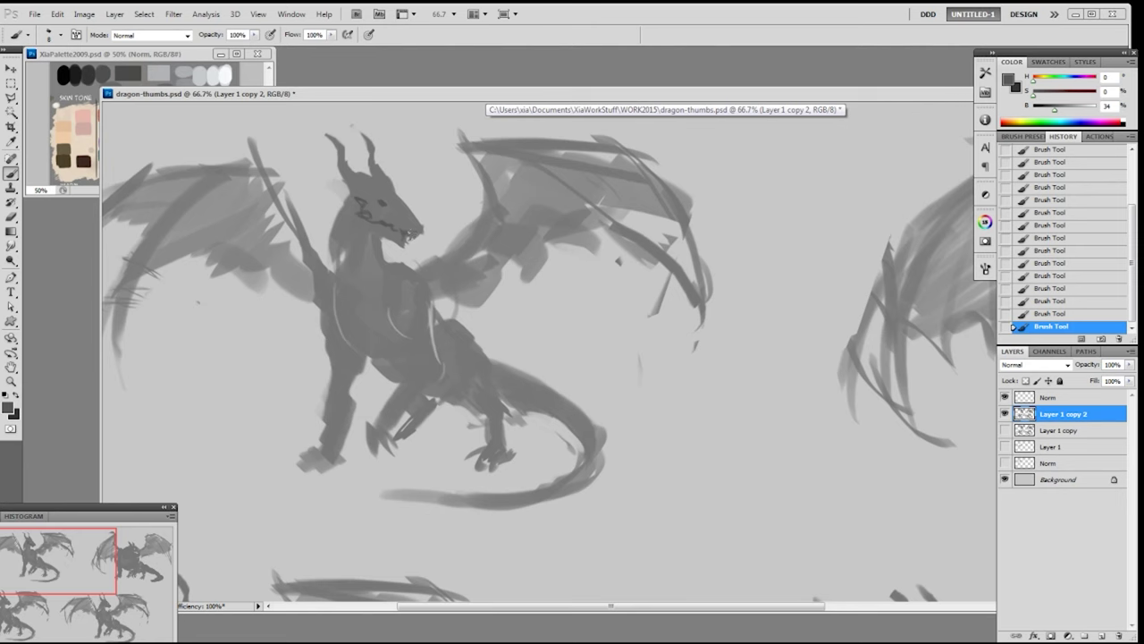
left_click_drag(417, 235, 416, 241)
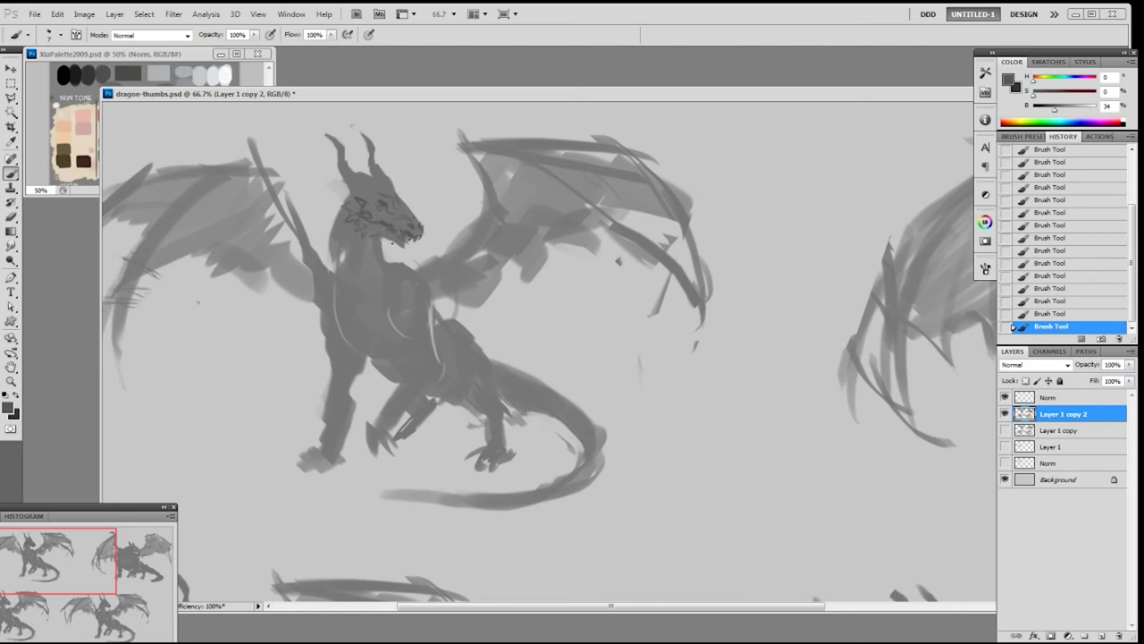
- Add lower teeth, jaw and neck scales, and ridges on the horned dragon's horns
left_click_drag(393, 242, 410, 249)
left_click_drag(402, 242, 409, 246)
left_click_drag(359, 173, 374, 182)
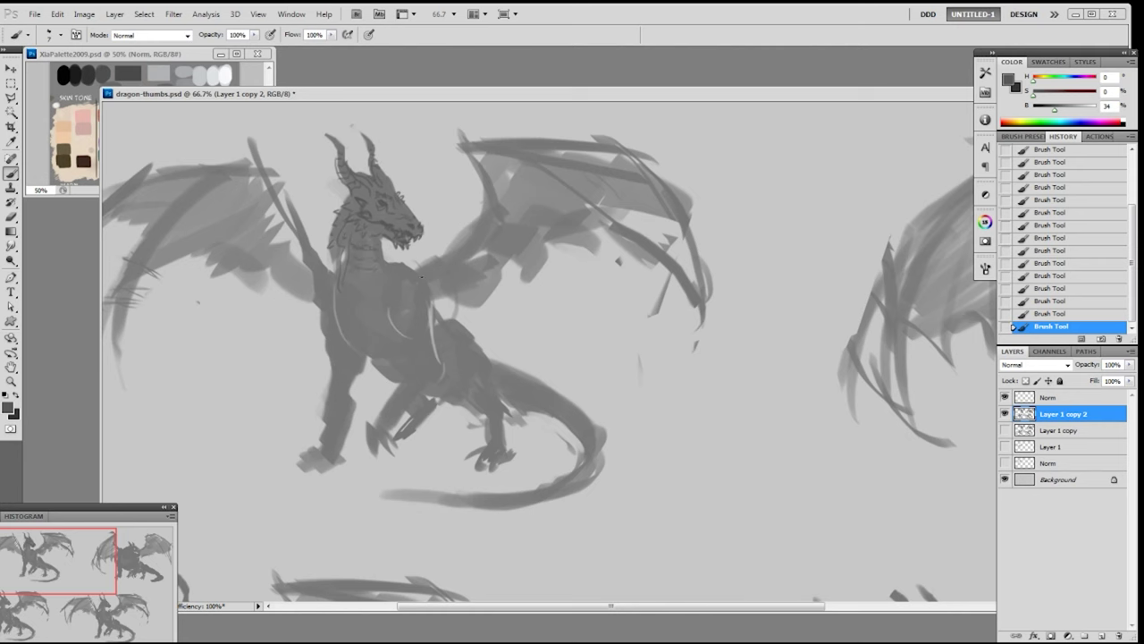
- Outline the horned dragon's spiked shoulders, chest sides and forelegs with thin dark lines
left_click_drag(419, 269, 401, 266)
left_click_drag(388, 262, 422, 257)
mouse_move(307, 243)
left_mouse_down()
mouse_move(331, 283)
mouse_move(319, 284)
mouse_move(320, 311)
mouse_move(329, 338)
left_mouse_up()
mouse_move(318, 299)
left_mouse_down()
mouse_move(306, 323)
mouse_move(321, 327)
left_mouse_up()
mouse_move(393, 316)
left_mouse_down()
mouse_move(431, 306)
mouse_move(434, 286)
mouse_move(433, 320)
mouse_move(396, 318)
mouse_move(401, 345)
left_mouse_up()
mouse_move(402, 343)
left_mouse_down()
mouse_move(416, 364)
mouse_move(405, 352)
left_mouse_up()
mouse_move(433, 317)
left_mouse_down()
mouse_move(440, 356)
mouse_move(424, 333)
left_mouse_up()
left_click_drag(402, 379, 395, 397)
mouse_move(445, 361)
left_mouse_down()
mouse_move(441, 374)
mouse_move(456, 362)
mouse_move(446, 376)
left_mouse_up()
mouse_move(332, 383)
left_mouse_down()
mouse_move(322, 332)
mouse_move(345, 348)
mouse_move(349, 370)
mouse_move(329, 355)
mouse_move(355, 401)
mouse_move(342, 445)
mouse_move(338, 394)
mouse_move(326, 406)
mouse_move(324, 439)
left_mouse_up()
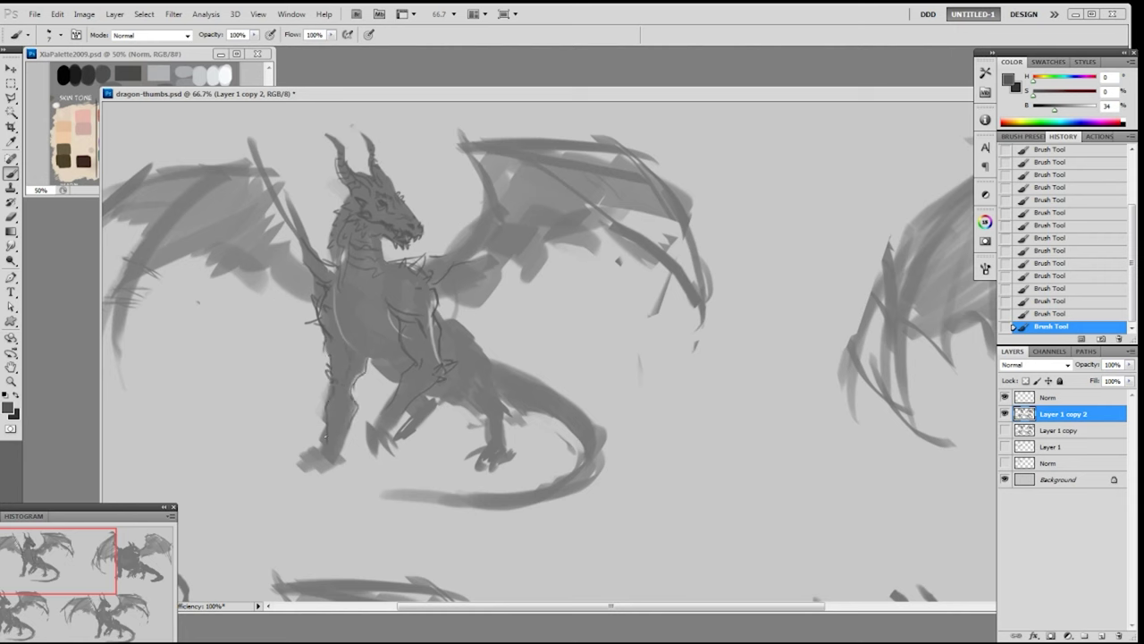
- Draw the toes and long claws on both of the horned dragon's front feet
mouse_move(385, 404)
left_mouse_down()
mouse_move(361, 451)
mouse_move(377, 456)
left_mouse_up()
left_click_drag(381, 427, 386, 453)
left_click_drag(394, 450, 385, 457)
mouse_move(375, 416)
left_mouse_down()
mouse_move(369, 423)
mouse_move(391, 439)
left_mouse_up()
left_click_drag(398, 427, 395, 449)
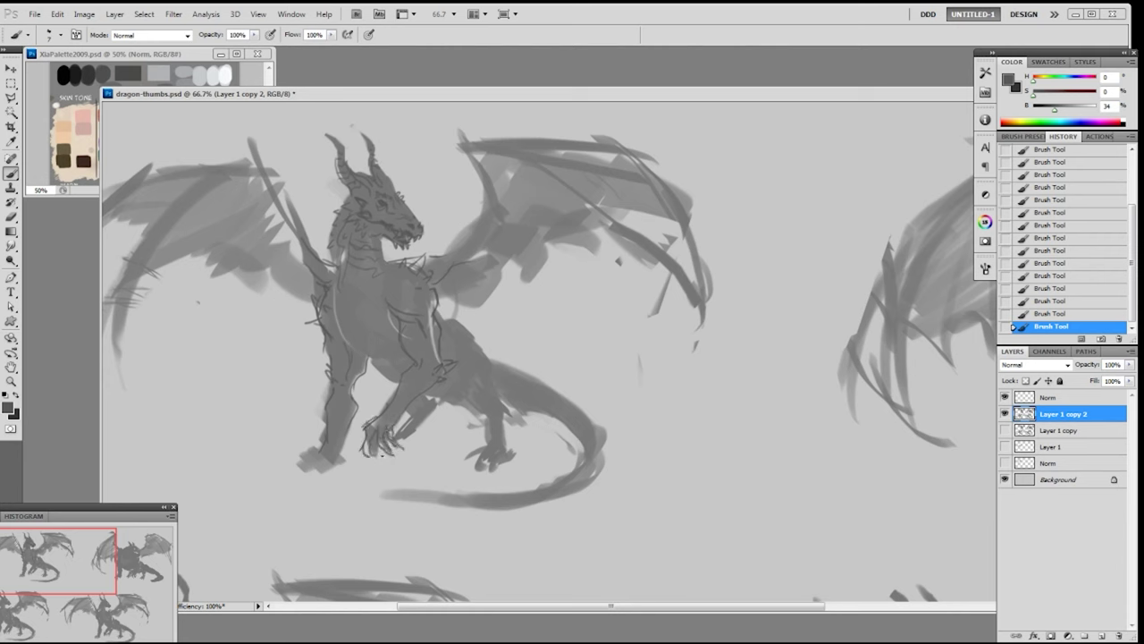
mouse_move(323, 449)
left_mouse_down()
mouse_move(290, 460)
mouse_move(317, 471)
mouse_move(301, 481)
mouse_move(281, 471)
left_mouse_up()
mouse_move(290, 461)
left_mouse_down()
mouse_move(265, 465)
mouse_move(286, 456)
left_mouse_up()
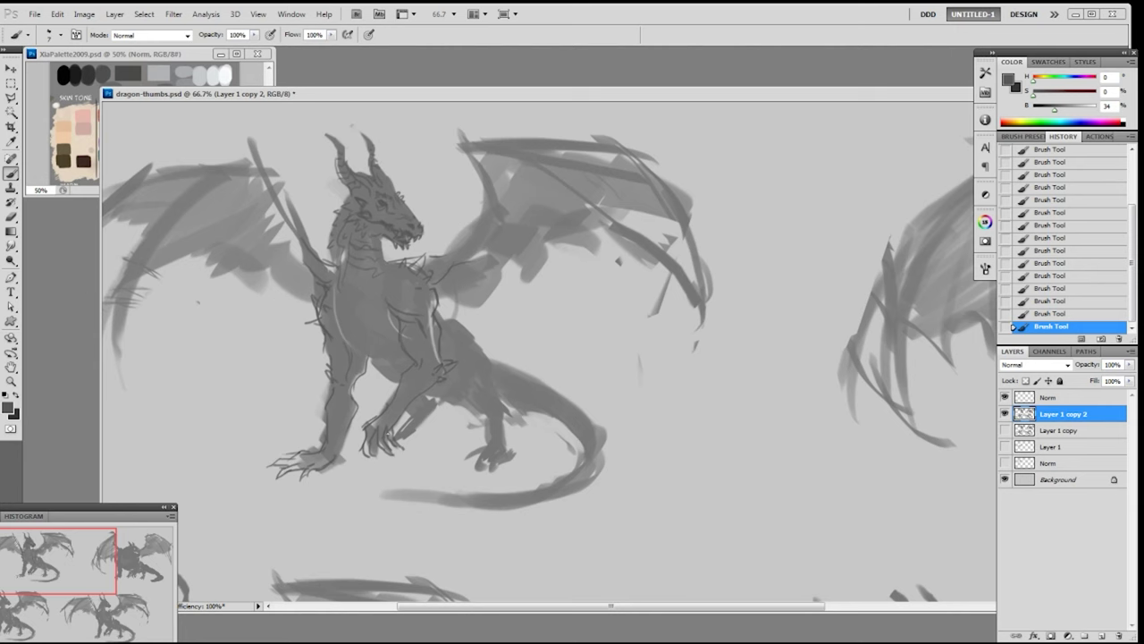
- Outline the horned dragon's flank and hind leg, and mark the edge of its scaled chest plate
left_click_drag(474, 374, 456, 398)
mouse_move(474, 339)
left_mouse_down()
mouse_move(493, 391)
mouse_move(467, 411)
mouse_move(494, 416)
mouse_move(509, 444)
left_mouse_up()
left_click_drag(379, 283, 368, 313)
key("ctrl+z")
left_click_drag(383, 265, 385, 290)
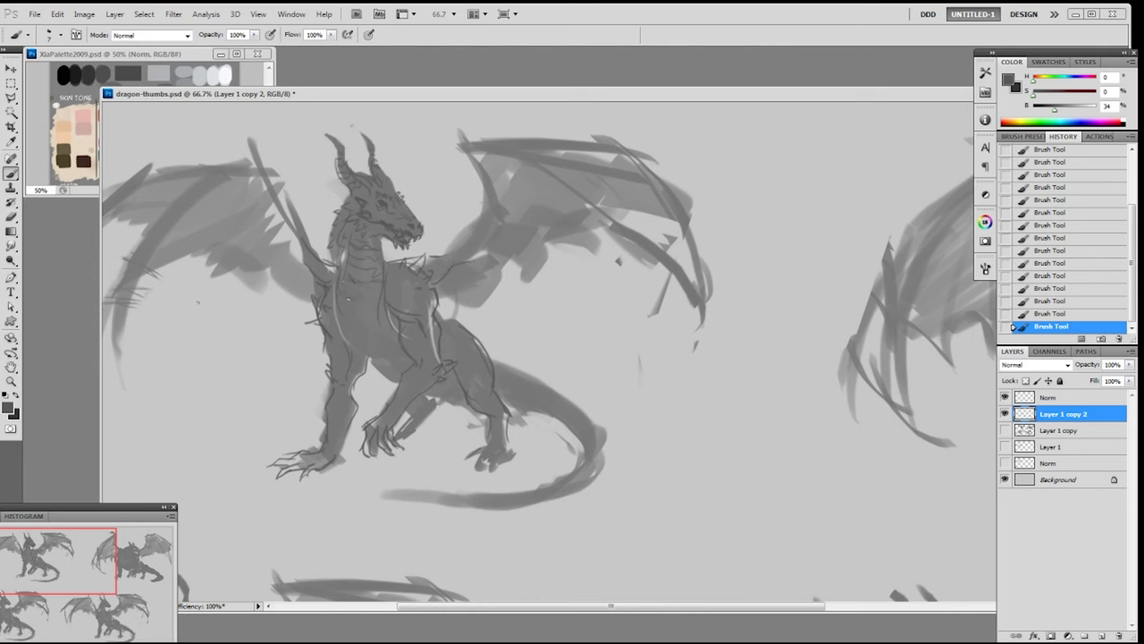
- Draw a hooked claw on the horned dragon's right-hand wing joint and outline the wing's arm and upper edge
left_click_drag(460, 146, 488, 116)
mouse_move(488, 117)
left_mouse_down()
mouse_move(503, 152)
mouse_move(470, 152)
mouse_move(488, 157)
mouse_move(484, 190)
left_mouse_up()
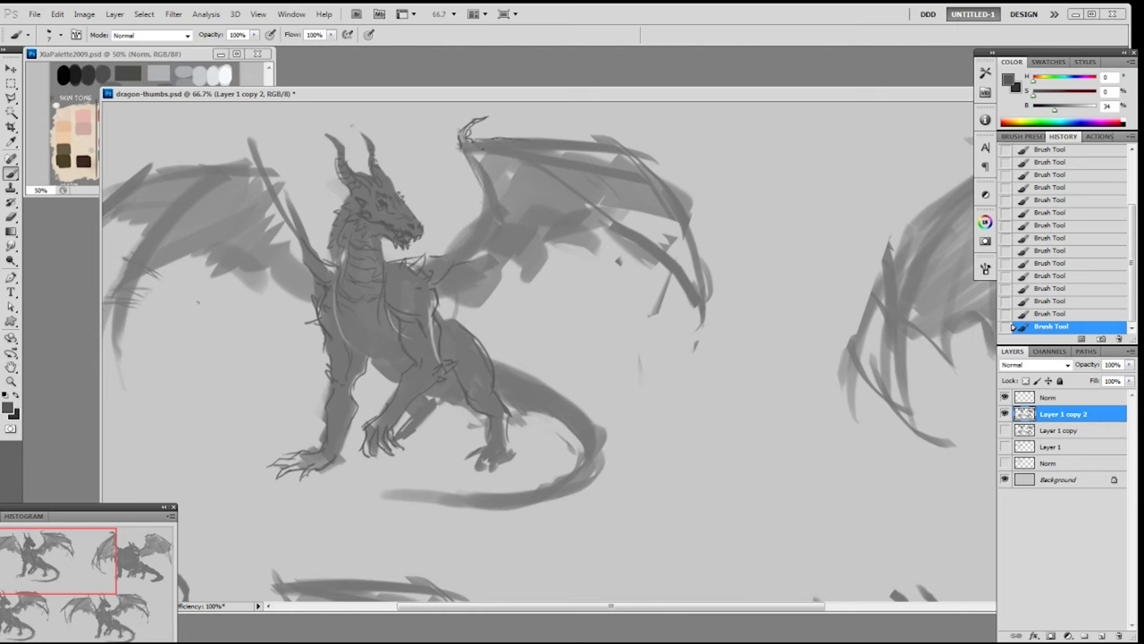
left_click_drag(528, 139, 589, 135)
left_click_drag(466, 158, 486, 200)
key("ctrl+z")
mouse_move(439, 257)
left_mouse_down()
mouse_move(479, 223)
mouse_move(428, 256)
mouse_move(458, 267)
mouse_move(484, 248)
left_mouse_up()
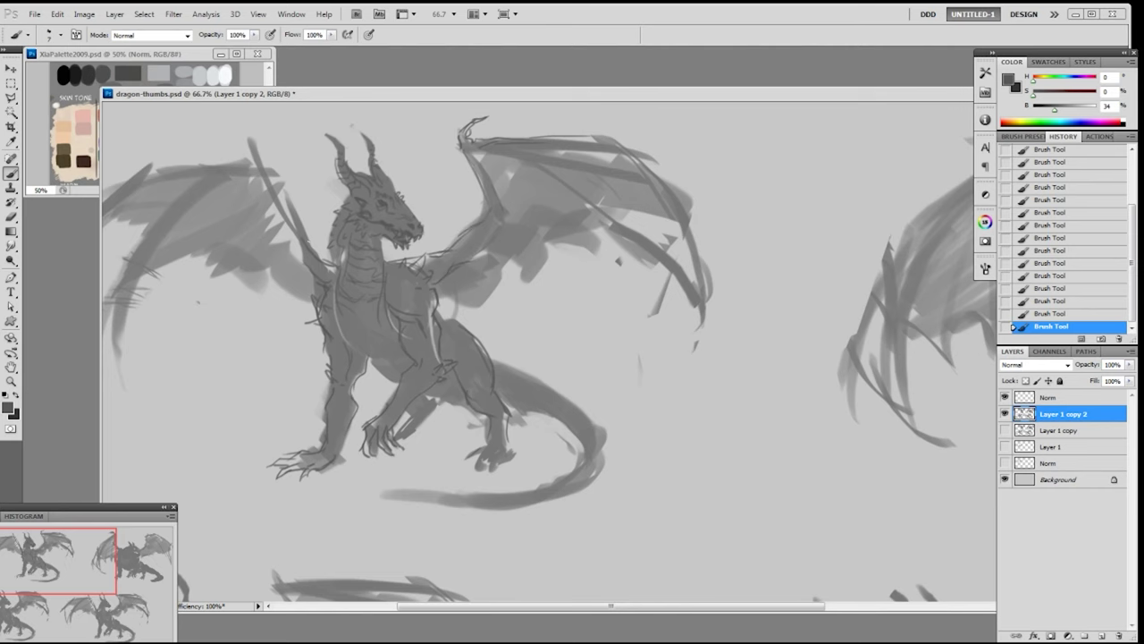
- Outline the arm and upper edge of the horned dragon's left-hand wing and refine the hind foot's claws
mouse_move(287, 193)
left_mouse_down()
mouse_move(346, 199)
mouse_move(370, 249)
mouse_move(360, 268)
left_mouse_up()
left_click_drag(347, 227, 310, 142)
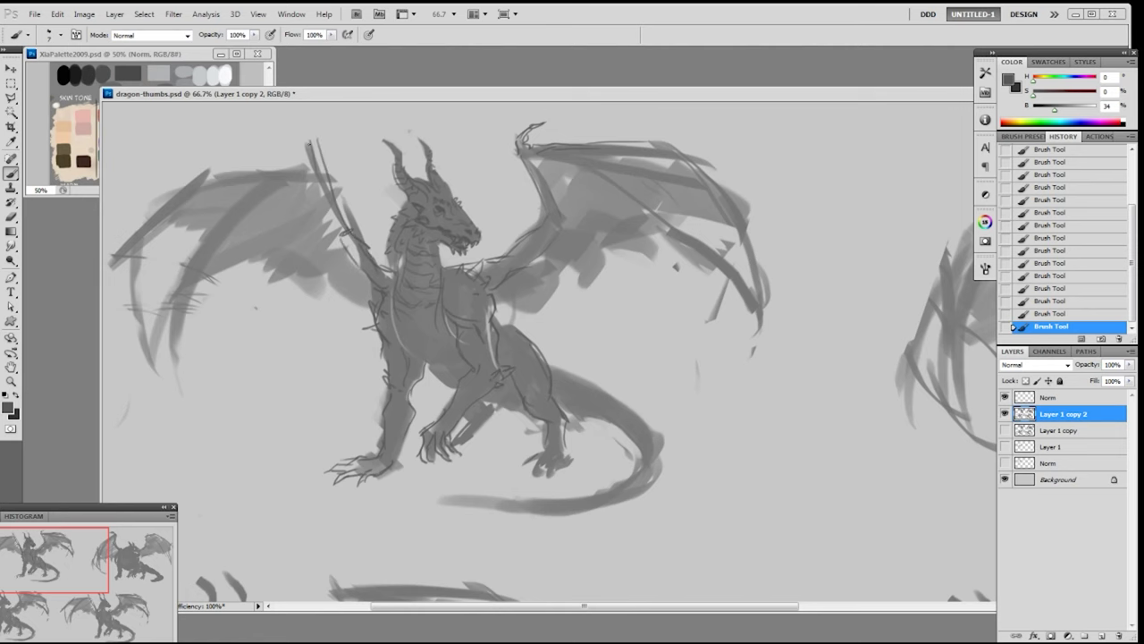
left_click_drag(938, 417, 683, 426)
mouse_move(303, 426)
left_mouse_down()
mouse_move(310, 437)
mouse_move(285, 488)
mouse_move(264, 476)
left_mouse_up()
key("ctrl+z")
- Sample the second dragon's body grey and bulk up its shoulder, back and near foreleg with a larger brush
left_click_drag(721, 418, 646, 463)
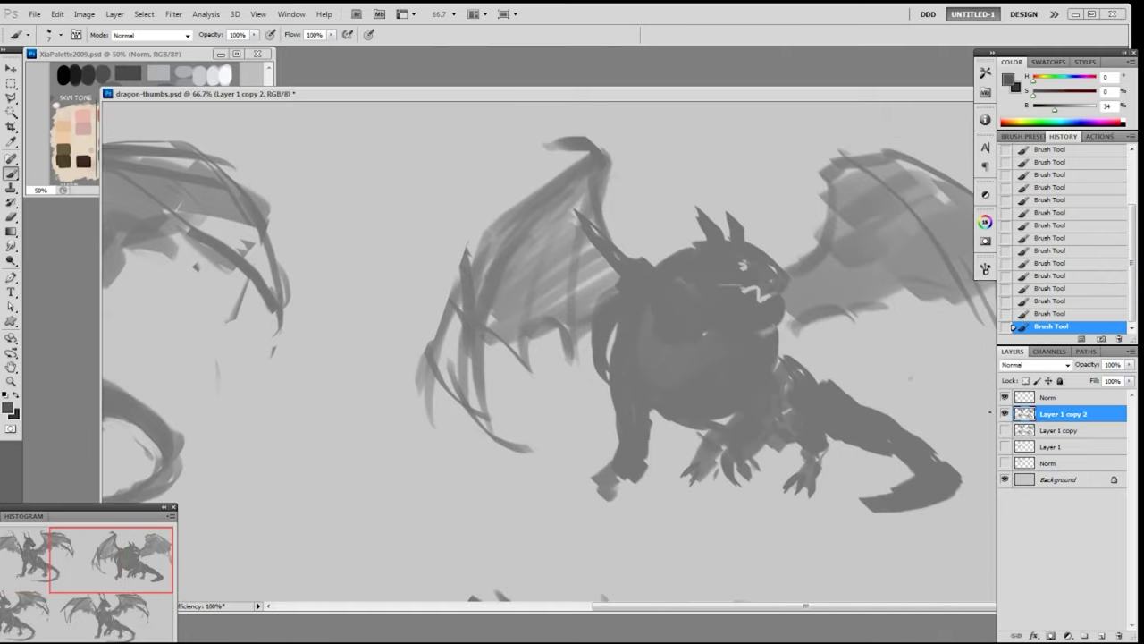
right_click(709, 404)
left_click(729, 405)
left_click(622, 304, "alt")
key("bracketright")
key("bracketright")
key("bracketright")
mouse_move(618, 284)
left_mouse_down()
mouse_move(611, 347)
mouse_move(614, 292)
left_mouse_up()
mouse_move(681, 258)
left_mouse_down()
mouse_move(635, 262)
mouse_move(687, 254)
left_mouse_up()
mouse_move(611, 366)
left_mouse_down()
mouse_move(612, 461)
mouse_move(644, 490)
left_mouse_up()
mouse_move(611, 404)
left_mouse_down()
mouse_move(636, 493)
mouse_move(593, 488)
mouse_move(652, 493)
left_mouse_up()
- Thicken the second dragon's feet, far foreleg and chest edge with a smaller brush, and paint over its old face lines
key("bracketleft")
key("bracketleft")
key("bracketleft")
key("bracketleft")
left_click_drag(607, 457, 613, 466)
left_click_drag(733, 445, 725, 476)
mouse_move(784, 406)
left_mouse_down()
mouse_move(759, 466)
mouse_move(746, 472)
left_mouse_up()
left_click_drag(737, 413, 715, 441)
mouse_move(776, 326)
left_mouse_down()
mouse_move(779, 367)
mouse_move(785, 338)
mouse_move(780, 355)
left_mouse_up()
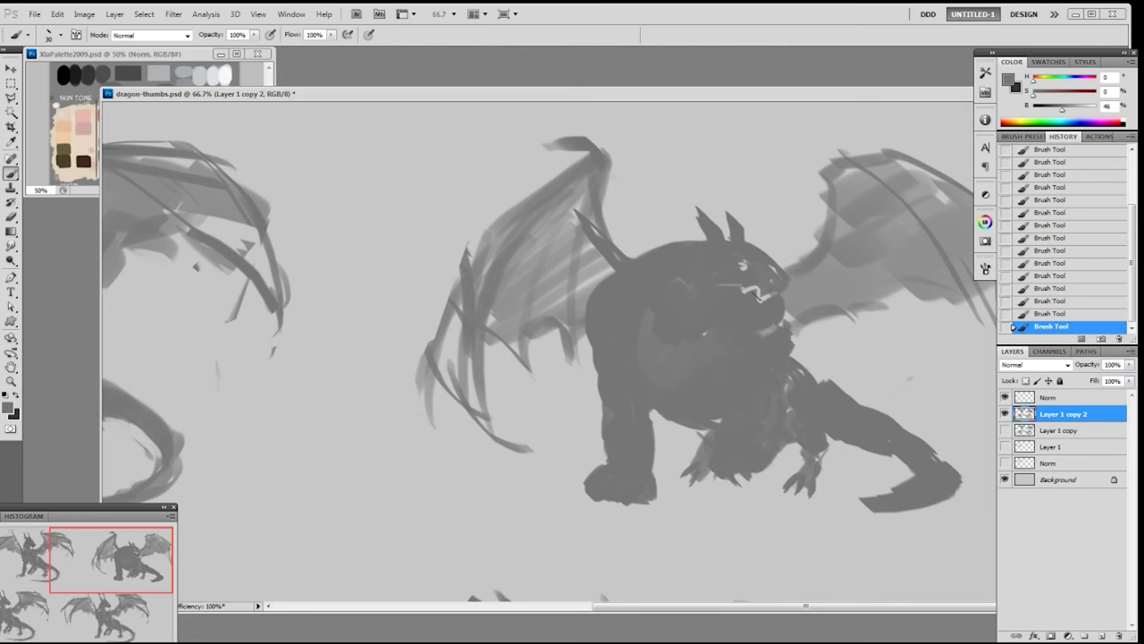
mouse_move(744, 288)
left_mouse_down()
mouse_move(778, 299)
mouse_move(738, 265)
left_mouse_up()
- Sample the darkest grey swatch and draw the bulky dragon's eye, brow, mouth and horns with a small brush
left_click_drag(322, 306, 1005, 304)
left_click(160, 147, "alt")
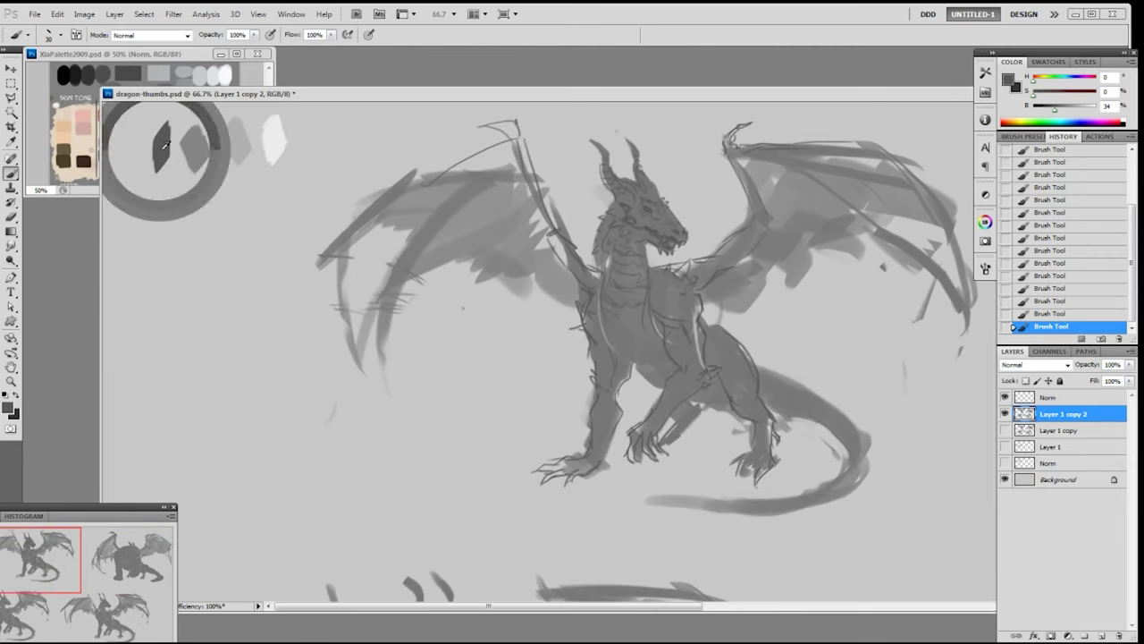
left_click_drag(801, 440, 375, 400)
left_click_drag(837, 380, 577, 421)
key("bracketleft")
key("bracketleft")
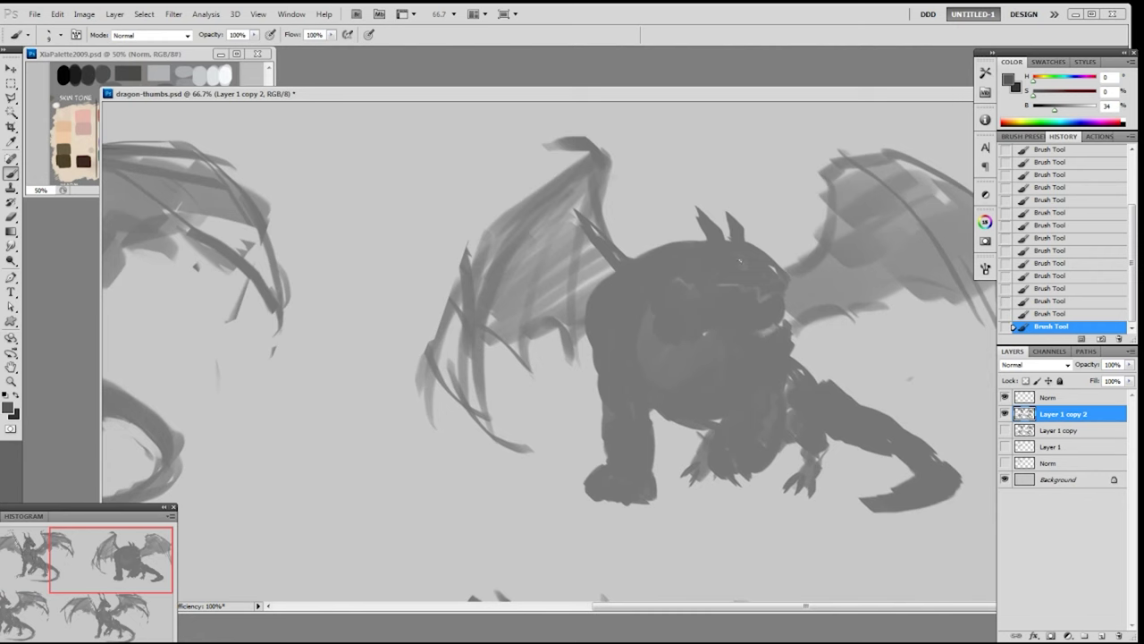
mouse_move(741, 267)
left_mouse_down()
mouse_move(696, 280)
mouse_move(741, 295)
mouse_move(733, 288)
mouse_move(759, 286)
mouse_move(756, 301)
mouse_move(745, 287)
mouse_move(776, 279)
left_mouse_up()
left_click_drag(769, 256, 777, 265)
mouse_move(699, 214)
left_mouse_down()
mouse_move(708, 240)
mouse_move(747, 232)
mouse_move(769, 266)
left_mouse_up()
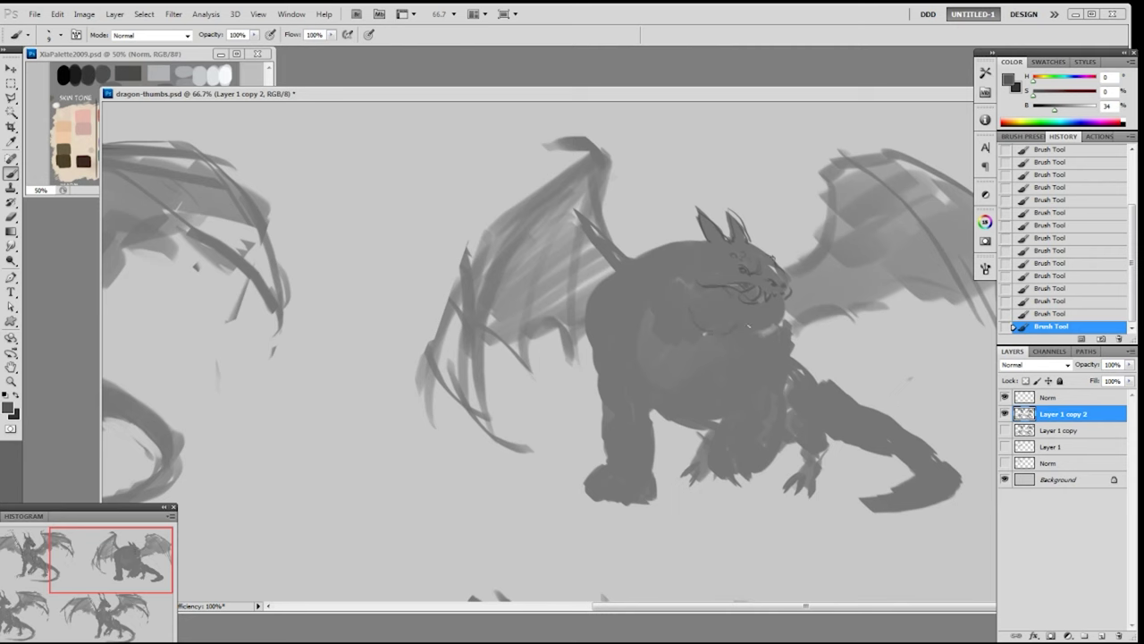
- Draw the bulky dragon's chin, head spikes and jaw scales, and outline its bumpy back and shoulder
left_click_drag(787, 304, 777, 323)
mouse_move(660, 239)
left_mouse_down()
mouse_move(704, 251)
mouse_move(695, 274)
mouse_move(755, 239)
left_mouse_up()
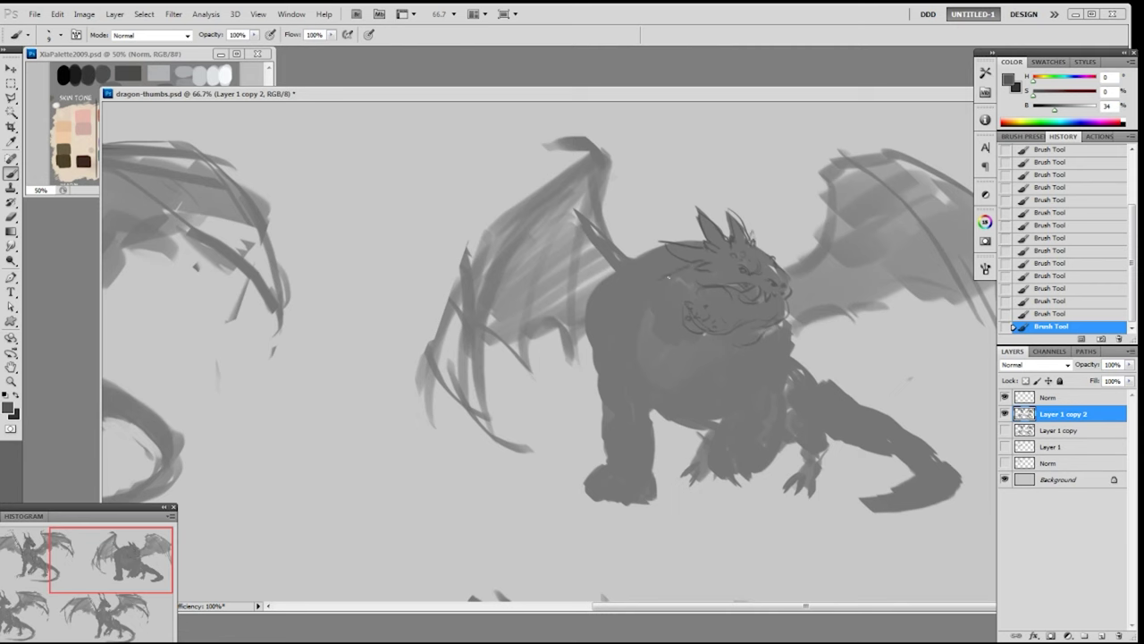
mouse_move(676, 274)
left_mouse_down()
mouse_move(700, 236)
mouse_move(671, 262)
left_mouse_up()
left_click_drag(778, 327, 790, 303)
left_click_drag(632, 261, 663, 243)
mouse_move(604, 272)
left_mouse_down()
mouse_move(593, 301)
mouse_move(608, 293)
mouse_move(611, 307)
mouse_move(611, 292)
mouse_move(586, 308)
mouse_move(653, 278)
mouse_move(627, 313)
mouse_move(588, 335)
mouse_move(583, 311)
mouse_move(584, 350)
left_mouse_up()
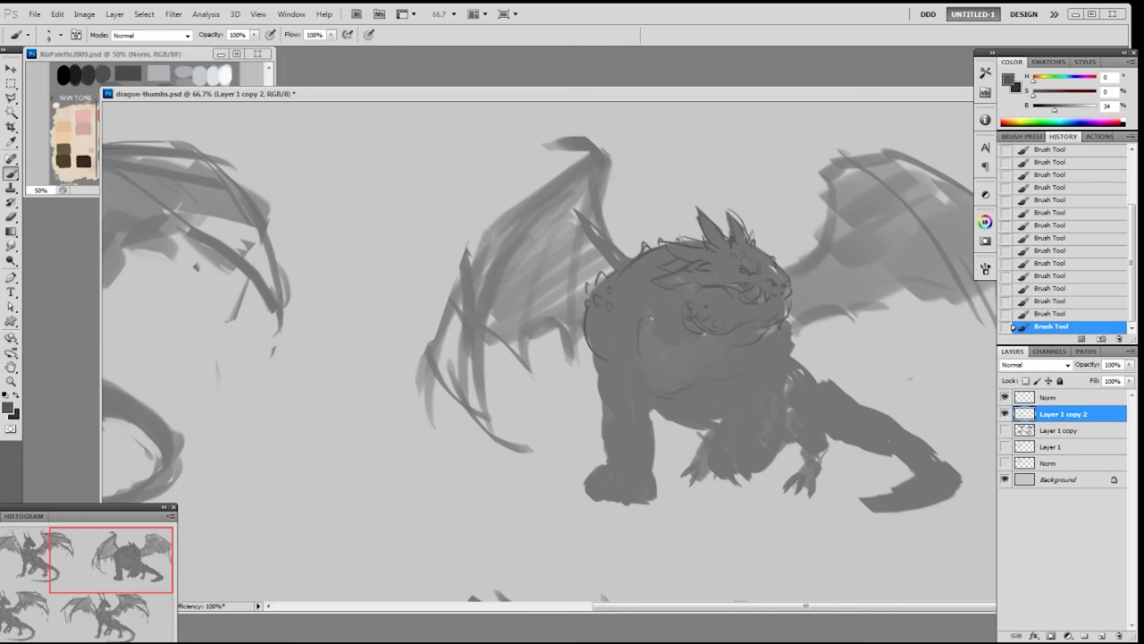
- Outline the muscles of the bulky dragon's near foreleg from the shoulder to the wrist
left_click_drag(652, 302, 634, 358)
left_click_drag(638, 351, 654, 422)
mouse_move(592, 367)
left_mouse_down()
mouse_move(601, 413)
mouse_move(637, 420)
mouse_move(609, 472)
left_mouse_up()
mouse_move(654, 420)
left_mouse_down()
mouse_move(654, 468)
mouse_move(599, 481)
mouse_move(655, 471)
mouse_move(659, 498)
left_mouse_up()
mouse_move(597, 481)
left_mouse_down()
mouse_move(581, 491)
mouse_move(590, 502)
left_mouse_up()
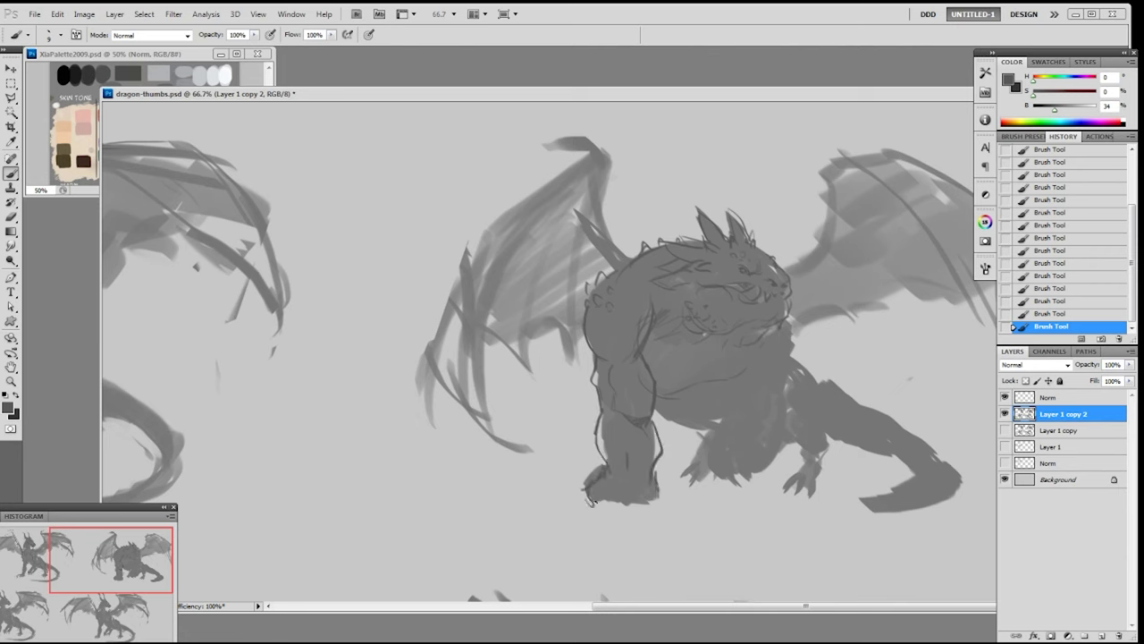
- Draw the toes and blunt claws on the bulky dragon's near front foot
left_click_drag(656, 473, 667, 499)
left_click_drag(596, 496, 610, 514)
mouse_move(605, 483)
left_mouse_down()
mouse_move(623, 507)
mouse_move(623, 487)
mouse_move(586, 504)
left_mouse_up()
mouse_move(585, 500)
left_mouse_down()
mouse_move(603, 507)
mouse_move(581, 511)
mouse_move(617, 524)
mouse_move(620, 488)
mouse_move(650, 489)
left_mouse_up()
mouse_move(648, 496)
left_mouse_down()
mouse_move(653, 506)
mouse_move(631, 511)
left_mouse_up()
left_click_drag(631, 502, 652, 514)
mouse_move(638, 510)
left_mouse_down()
mouse_move(643, 524)
mouse_move(662, 503)
left_mouse_up()
left_click_drag(663, 500, 654, 515)
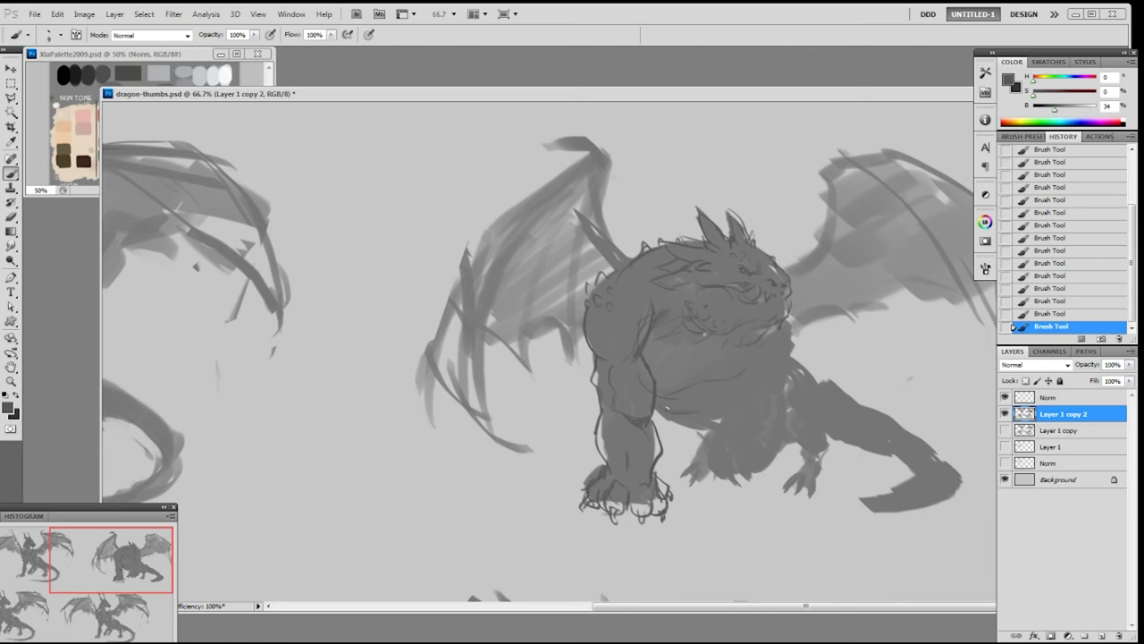
- Outline the bulky dragon's far foreleg and hind leg, including their feet and claws
mouse_move(790, 310)
left_mouse_down()
mouse_move(794, 362)
mouse_move(743, 381)
left_mouse_up()
key("ctrl+z")
mouse_move(796, 355)
left_mouse_down()
mouse_move(792, 384)
mouse_move(726, 428)
mouse_move(713, 484)
mouse_move(731, 489)
mouse_move(702, 473)
mouse_move(717, 478)
left_mouse_up()
left_click_drag(790, 403, 743, 489)
left_click_drag(766, 460, 754, 480)
left_click_drag(771, 477, 745, 488)
mouse_move(797, 358)
left_mouse_down()
mouse_move(812, 369)
mouse_move(835, 454)
mouse_move(795, 450)
mouse_move(821, 477)
mouse_move(790, 488)
mouse_move(803, 484)
left_mouse_up()
left_click_drag(799, 484, 785, 497)
mouse_move(819, 481)
left_mouse_down()
mouse_move(800, 484)
mouse_move(828, 477)
left_mouse_up()
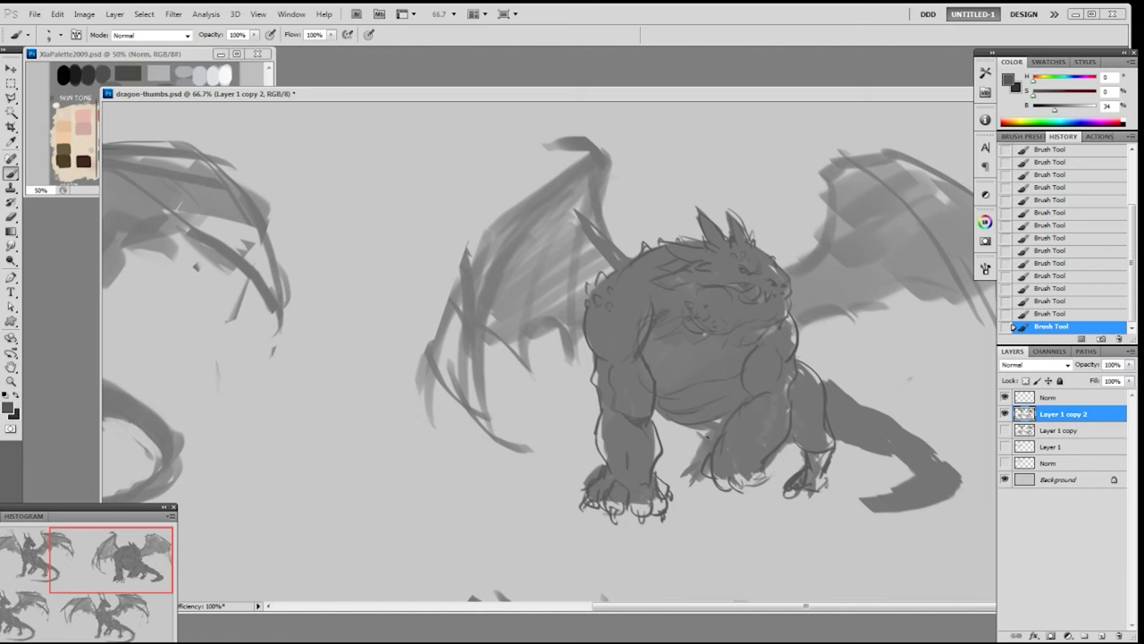
- Add rounded bumps along the bulky dragon's tail and outline its knobbed tip
left_click_drag(834, 384, 873, 406)
mouse_move(905, 481)
left_mouse_down()
mouse_move(868, 517)
mouse_move(933, 505)
mouse_move(888, 475)
mouse_move(905, 477)
left_mouse_up()
left_click_drag(883, 501, 912, 492)
mouse_move(860, 488)
left_mouse_down()
mouse_move(851, 512)
mouse_move(932, 506)
left_mouse_up()
left_click_drag(899, 434, 899, 426)
- Draw hooked claws on both of the bulky dragon's wing joints and outline the wing arms and upper edges
mouse_move(580, 147)
left_mouse_down()
mouse_move(534, 143)
mouse_move(566, 129)
mouse_move(608, 167)
left_mouse_up()
mouse_move(817, 164)
left_mouse_down()
mouse_move(839, 136)
mouse_move(860, 130)
mouse_move(833, 153)
mouse_move(911, 147)
left_mouse_up()
mouse_move(572, 152)
left_mouse_down()
mouse_move(537, 163)
mouse_move(499, 200)
left_mouse_up()
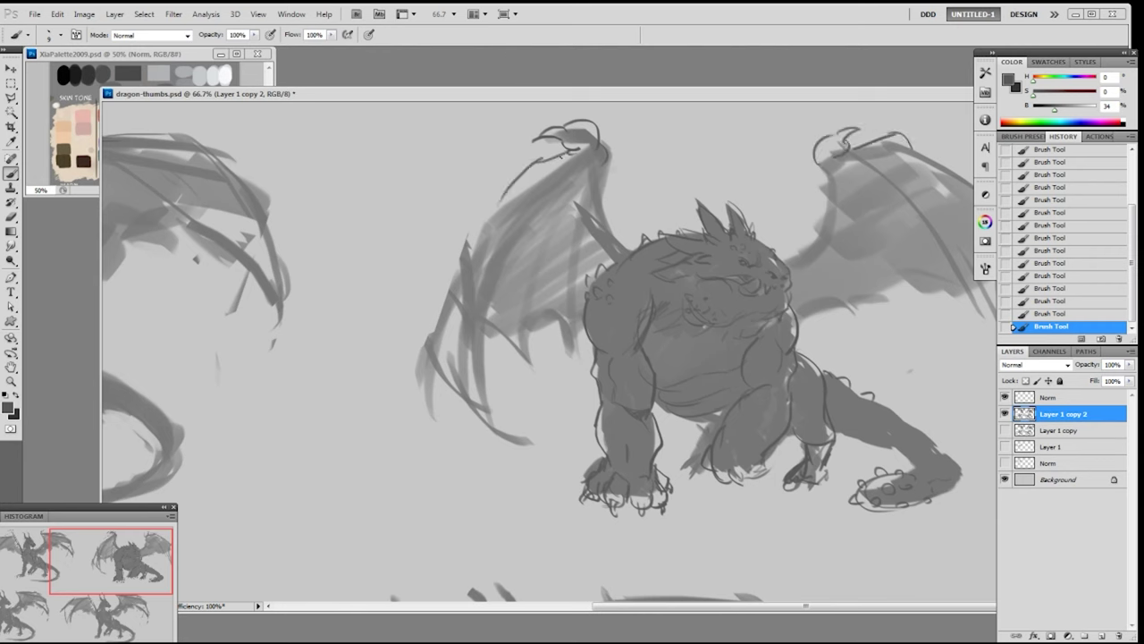
mouse_move(609, 163)
left_mouse_down()
mouse_move(601, 225)
mouse_move(630, 248)
mouse_move(638, 237)
left_mouse_up()
left_click_drag(776, 252, 820, 243)
left_click_drag(829, 160, 825, 228)
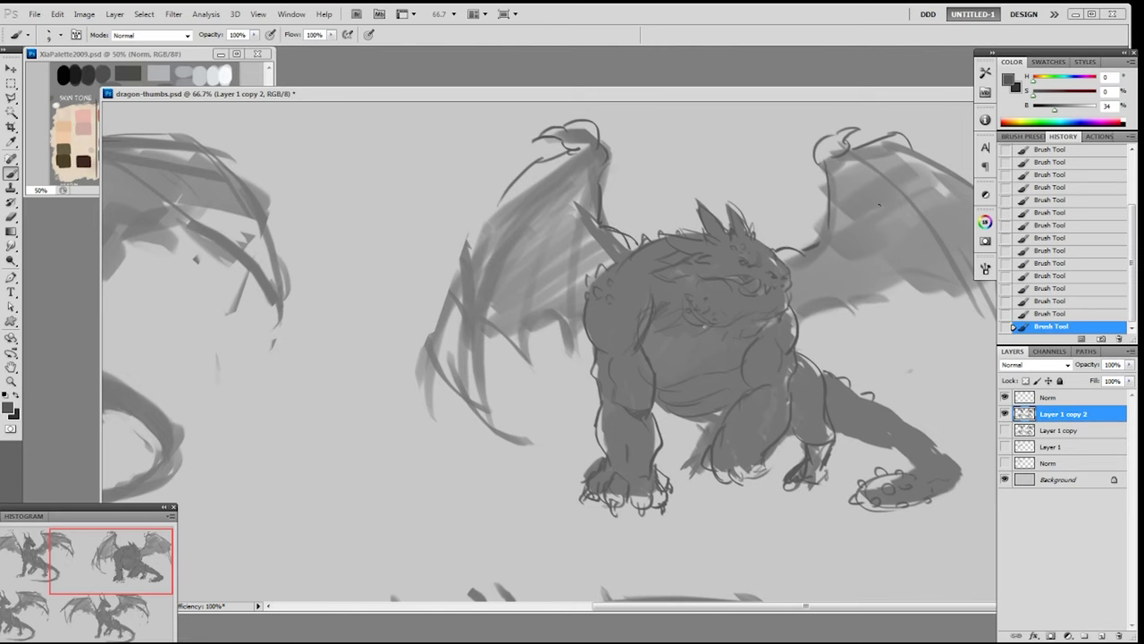
- Sample the lower-left dragon's body grey and paint over its neck, chest and flank with a larger brush
left_click_drag(761, 391, 772, 369)
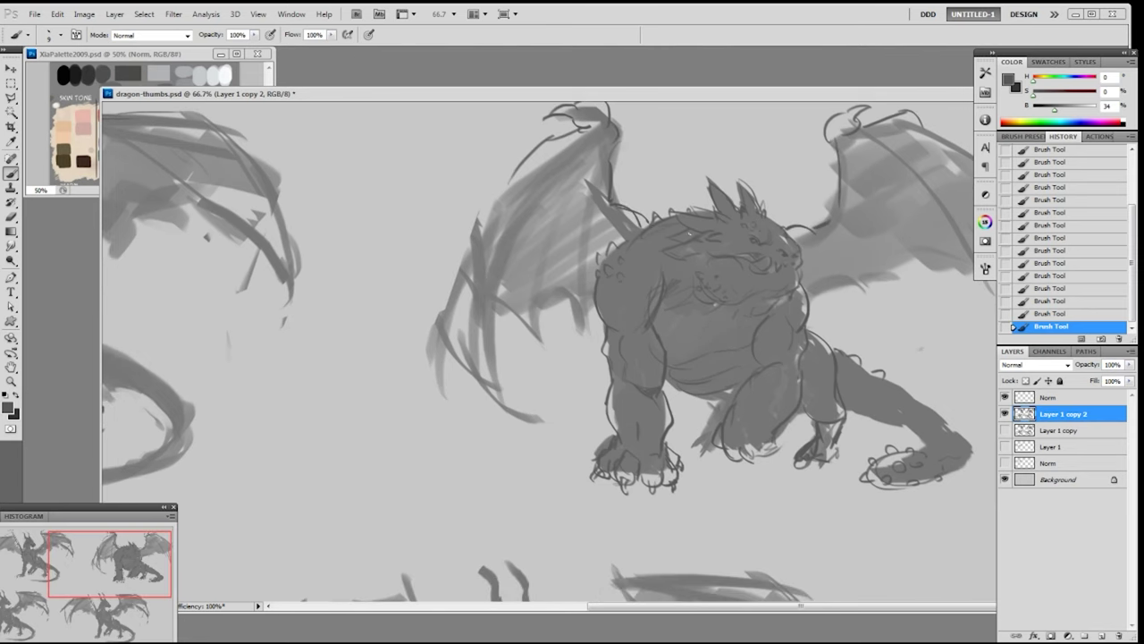
key("ctrl+minus")
left_click_drag(677, 447, 742, 569)
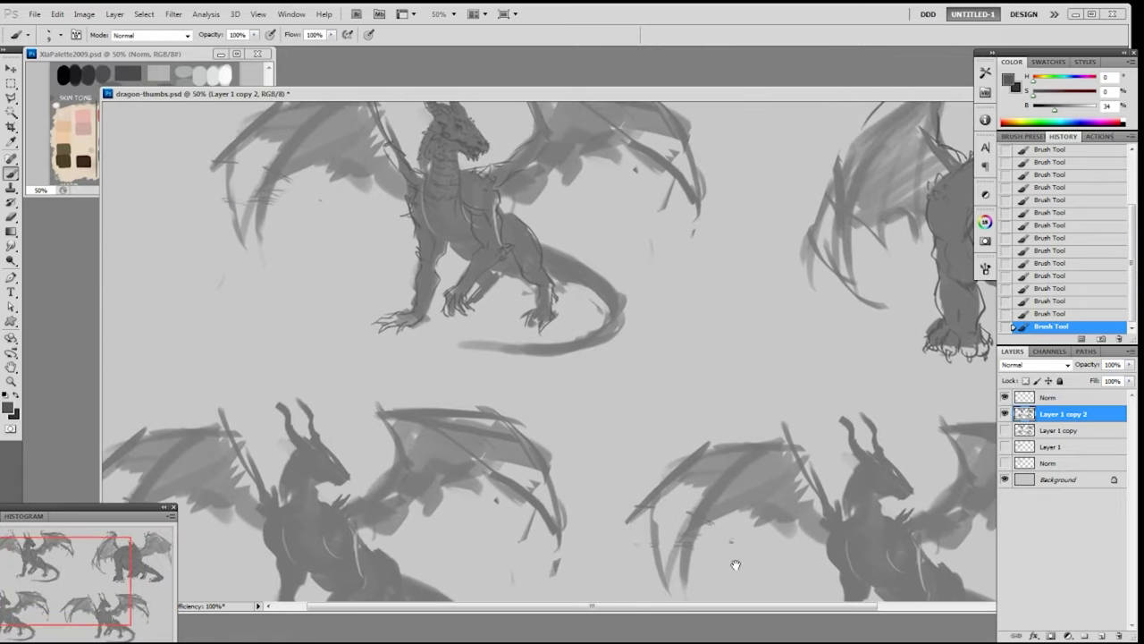
left_click_drag(659, 314, 528, 373)
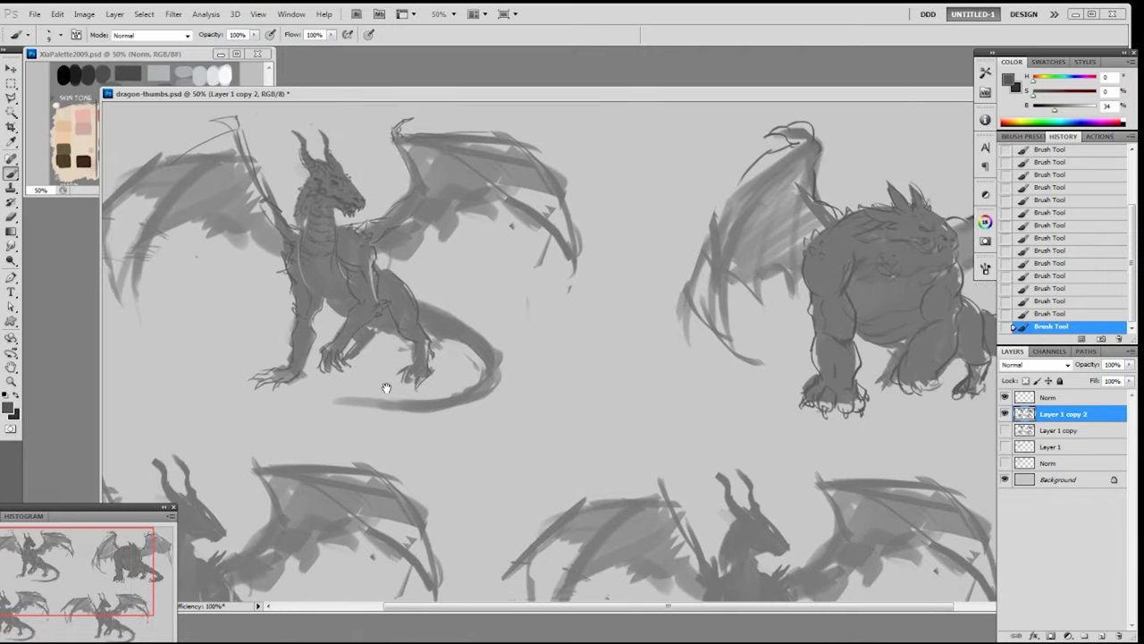
left_click_drag(391, 403, 568, 220)
left_click(377, 344, "alt")
mouse_move(357, 350)
left_mouse_down()
mouse_move(387, 358)
mouse_move(331, 381)
mouse_move(376, 383)
mouse_move(327, 433)
mouse_move(338, 465)
left_mouse_up()
left_click_drag(407, 411, 413, 446)
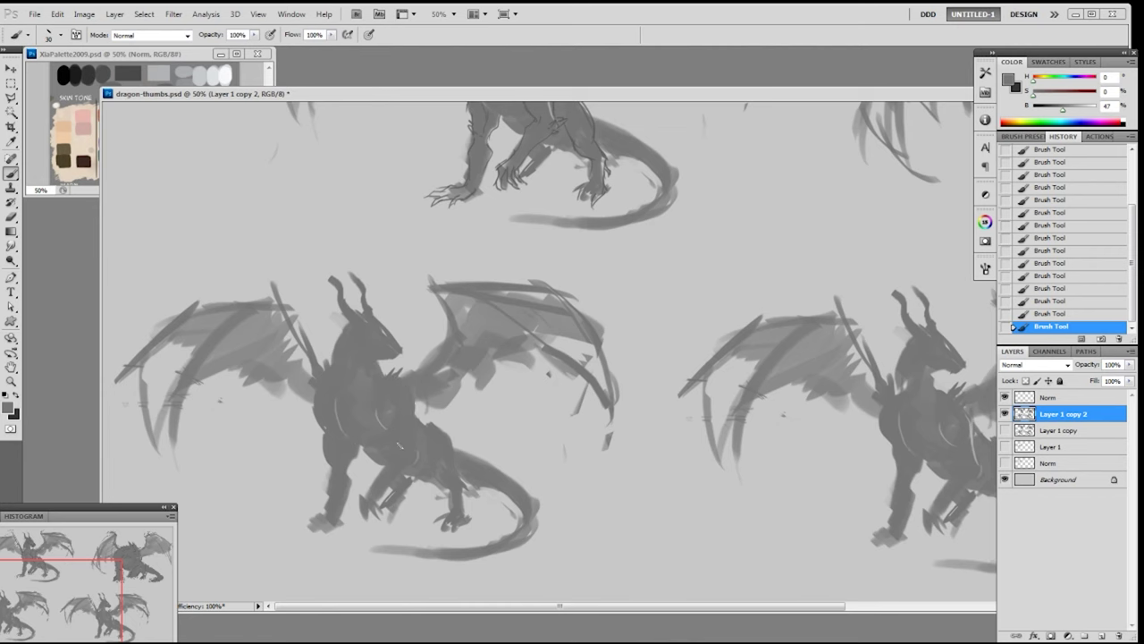
- Repaint the lower-left dragon's forelegs and planted front foot in the sampled body grey, and fill out its shoulder
left_click_drag(388, 483, 390, 498)
mouse_move(328, 463)
left_mouse_down()
mouse_move(327, 505)
mouse_move(348, 482)
mouse_move(328, 484)
mouse_move(323, 518)
mouse_move(308, 528)
left_mouse_up()
key("e")
key("b")
left_click_drag(306, 526, 336, 529)
left_click_drag(372, 493, 380, 511)
left_click_drag(388, 497, 384, 510)
left_click_drag(394, 491, 390, 505)
left_click_drag(399, 391, 411, 393)
left_click_drag(399, 373, 413, 395)
- Reshape the lower-left dragon's head with brush and eraser into a broader skull with a blunt, squared muzzle
mouse_move(371, 302)
left_mouse_down()
mouse_move(395, 325)
mouse_move(390, 354)
mouse_move(384, 328)
mouse_move(400, 350)
left_mouse_up()
key("e")
key("b")
left_click_drag(398, 329, 402, 351)
mouse_move(376, 305)
left_mouse_down()
mouse_move(386, 308)
mouse_move(381, 344)
left_mouse_up()
left_click_drag(376, 333, 384, 341)
left_click_drag(379, 323, 394, 331)
mouse_move(386, 313)
left_mouse_down()
mouse_move(403, 349)
mouse_move(408, 336)
left_mouse_up()
key("e")
key("b")
left_click_drag(394, 311, 413, 342)
mouse_move(404, 333)
left_mouse_down()
mouse_move(411, 345)
mouse_move(393, 334)
left_mouse_up()
left_click_drag(383, 323, 390, 331)
mouse_move(373, 322)
left_mouse_down()
mouse_move(388, 334)
mouse_move(391, 315)
mouse_move(410, 348)
mouse_move(390, 313)
left_mouse_up()
left_click_drag(388, 307, 397, 313)
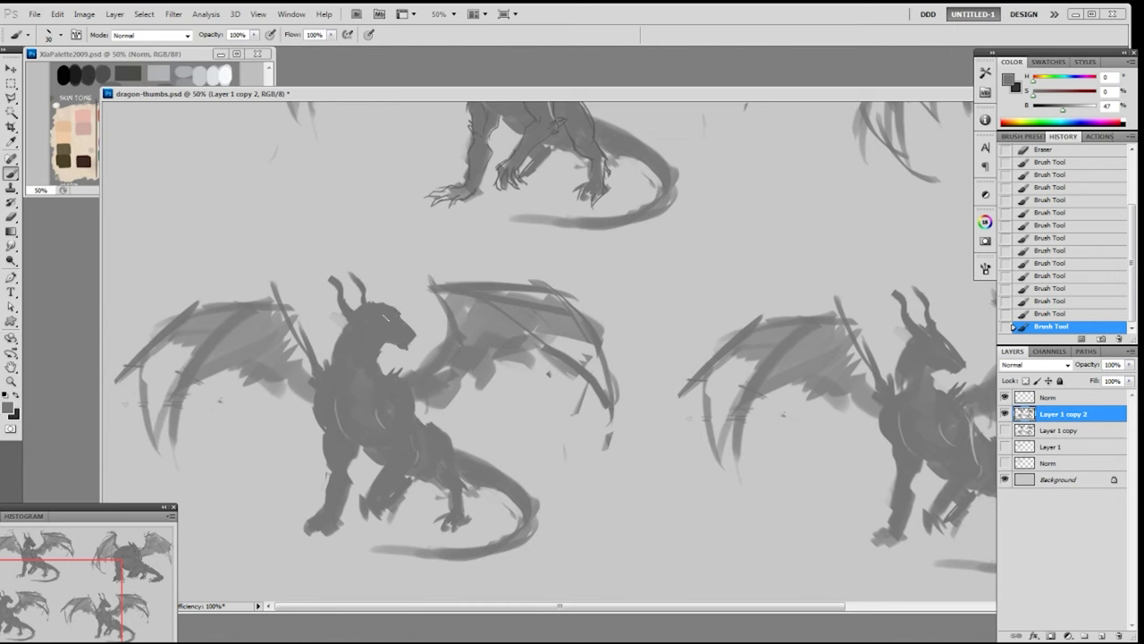
- Erase the lower-left dragon's two curved horns and paint a spiky crest with pointed ears instead
key("e")
mouse_move(367, 277)
left_mouse_down()
mouse_move(346, 315)
mouse_move(329, 279)
left_mouse_up()
mouse_move(330, 279)
left_mouse_down()
mouse_move(349, 271)
mouse_move(390, 316)
mouse_move(383, 303)
left_mouse_up()
key("b")
mouse_move(370, 304)
left_mouse_down()
mouse_move(397, 311)
mouse_move(360, 304)
left_mouse_up()
left_click_drag(354, 291, 368, 302)
left_click_drag(388, 286, 391, 306)
- Refine the silhouette of the lower-left dragon's muzzle tip and lower jaw
left_click_drag(392, 347, 417, 340)
left_click_drag(417, 336, 378, 347)
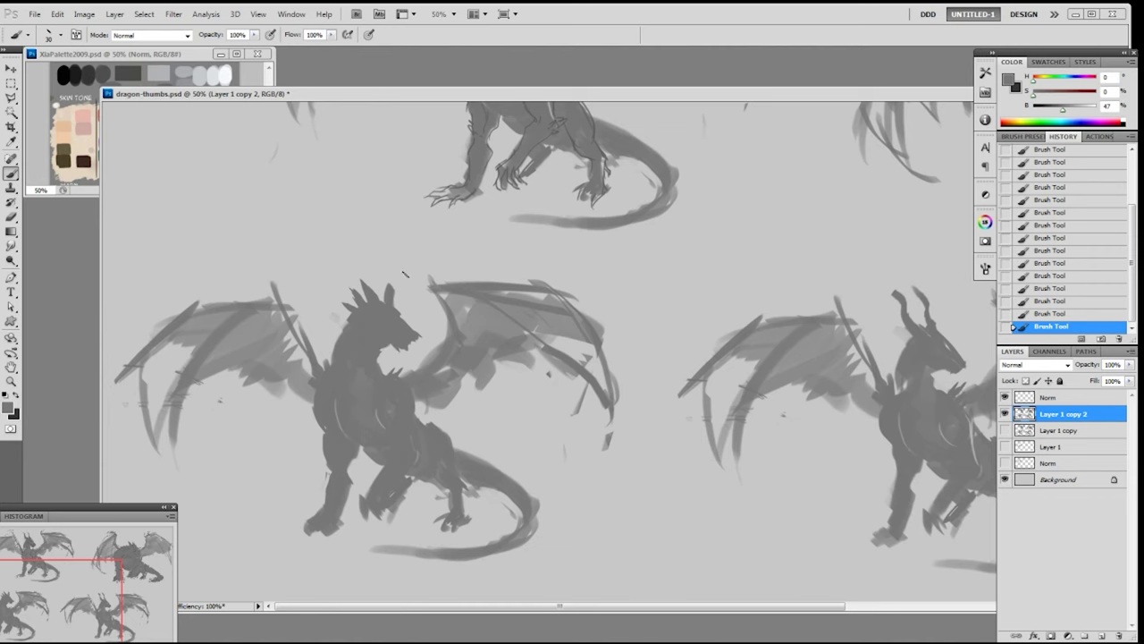
key("ctrl+z")
left_click_drag(418, 338, 406, 352)
mouse_move(406, 353)
left_mouse_down()
mouse_move(418, 345)
mouse_move(400, 337)
left_mouse_up()
key("b")
- Build up the lower-left dragon's near shoulder and upper arm with body grey and save the file
left_click_drag(815, 144, 574, 320)
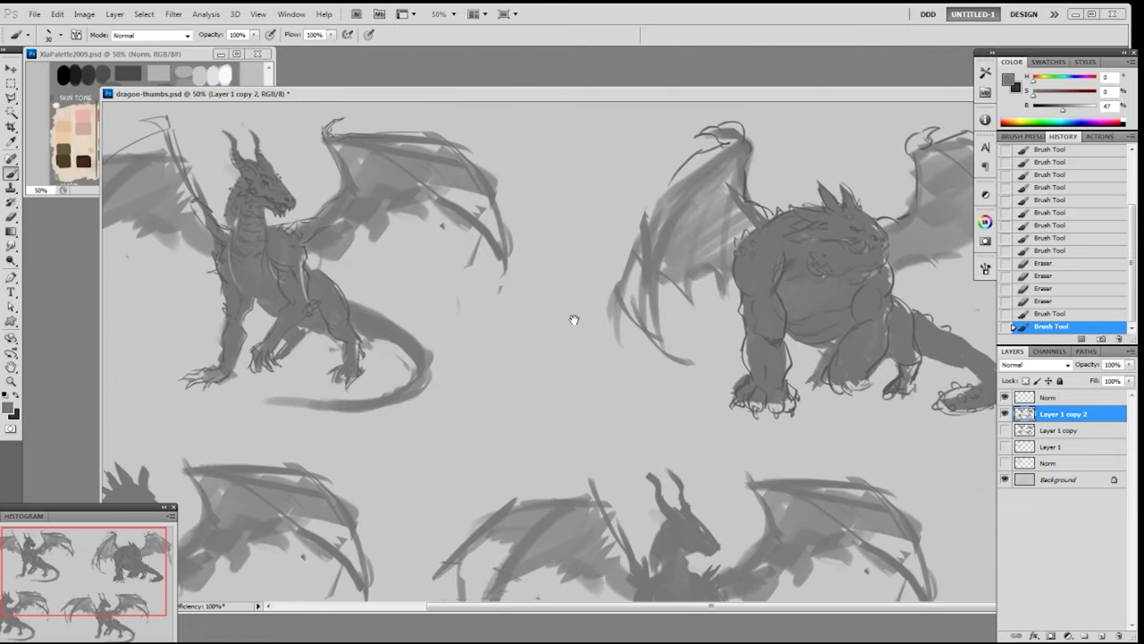
left_click_drag(845, 328, 707, 338)
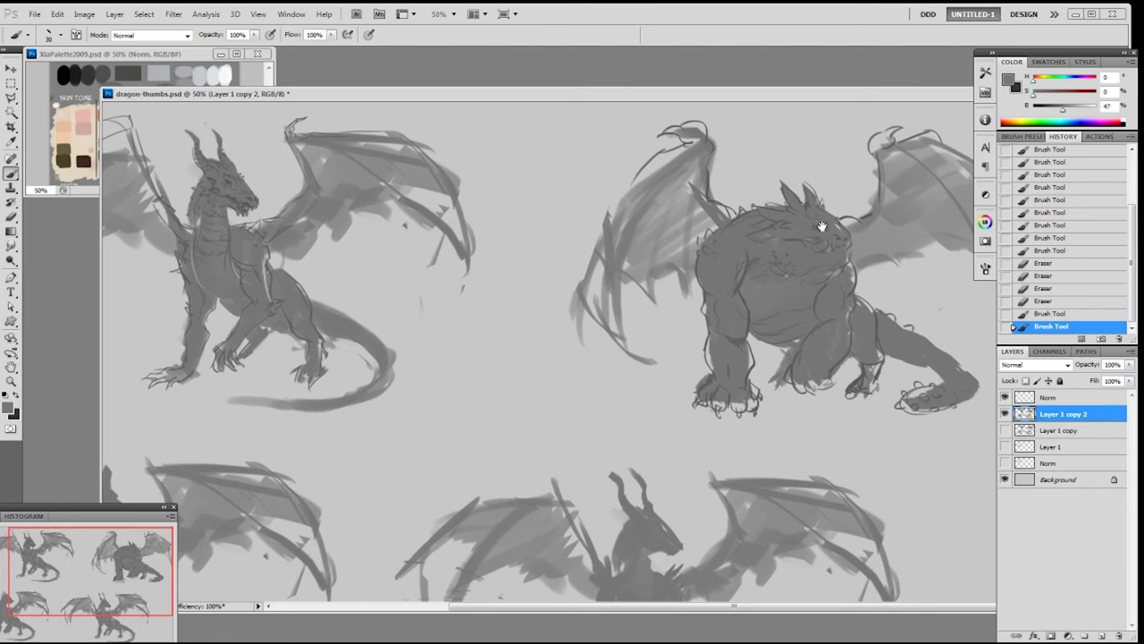
left_click_drag(670, 453, 674, 274)
mouse_move(480, 264)
left_mouse_down()
mouse_move(758, 275)
mouse_move(751, 282)
left_mouse_up()
left_click_drag(375, 399, 386, 390)
mouse_move(382, 399)
left_mouse_down()
mouse_move(391, 388)
mouse_move(376, 385)
mouse_move(394, 390)
mouse_move(379, 383)
mouse_move(407, 410)
left_mouse_up()
left_click_drag(408, 415, 409, 436)
mouse_move(399, 390)
left_mouse_down()
mouse_move(408, 403)
mouse_move(367, 380)
mouse_move(386, 379)
mouse_move(409, 413)
left_mouse_up()
key("e")
key("b")
left_click_drag(397, 398, 406, 408)
key("ctrl+s")
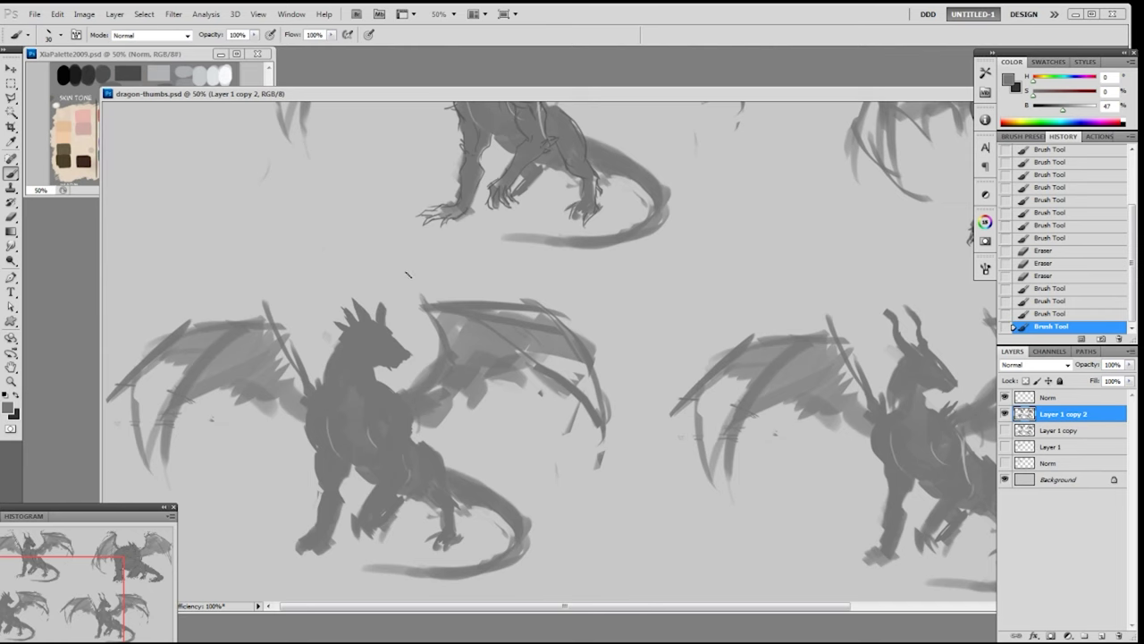
- Sample the darkest grey swatch and draw the lower-left dragon's mouth line and nostril with a smaller brush
left_click_drag(374, 195, 438, 364)
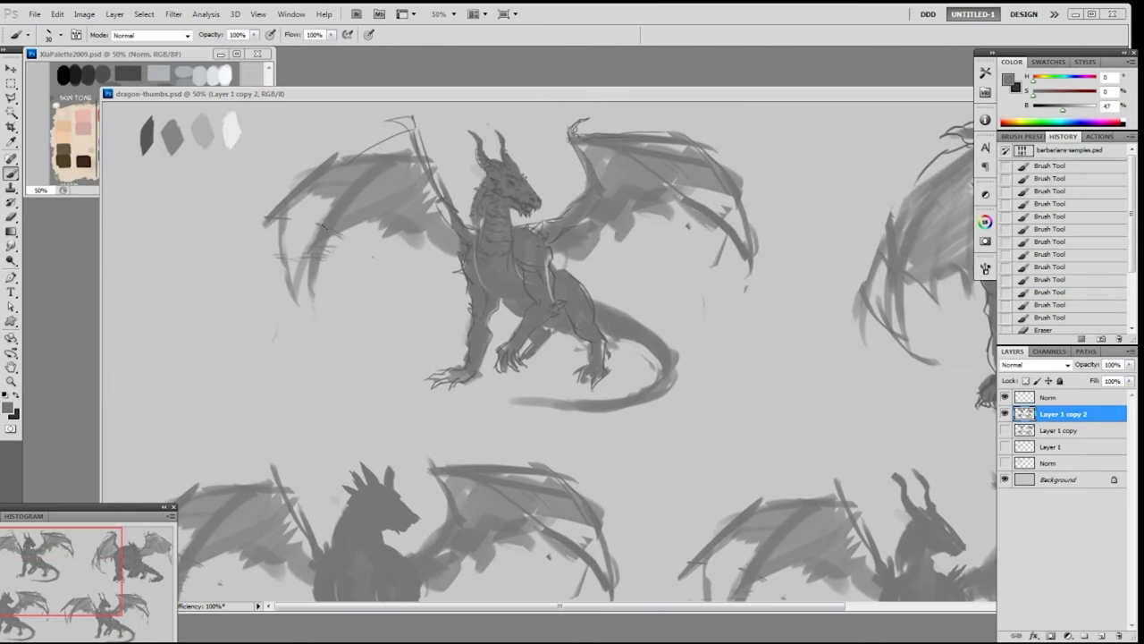
left_click(148, 134, "alt")
left_click_drag(622, 561, 613, 378)
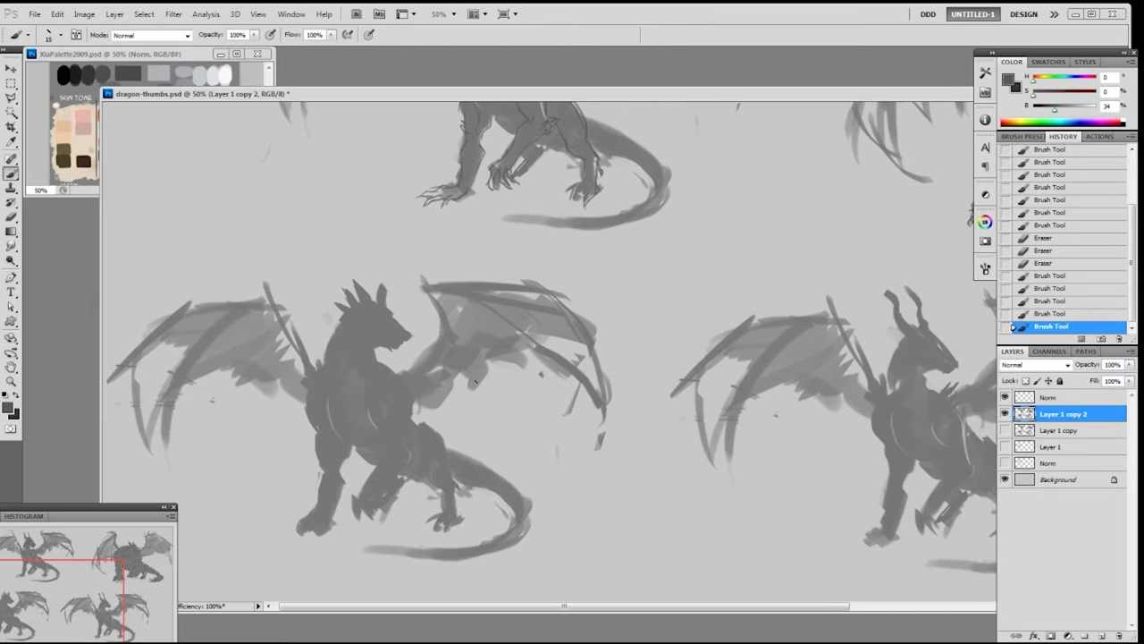
left_click_drag(533, 358, 541, 406)
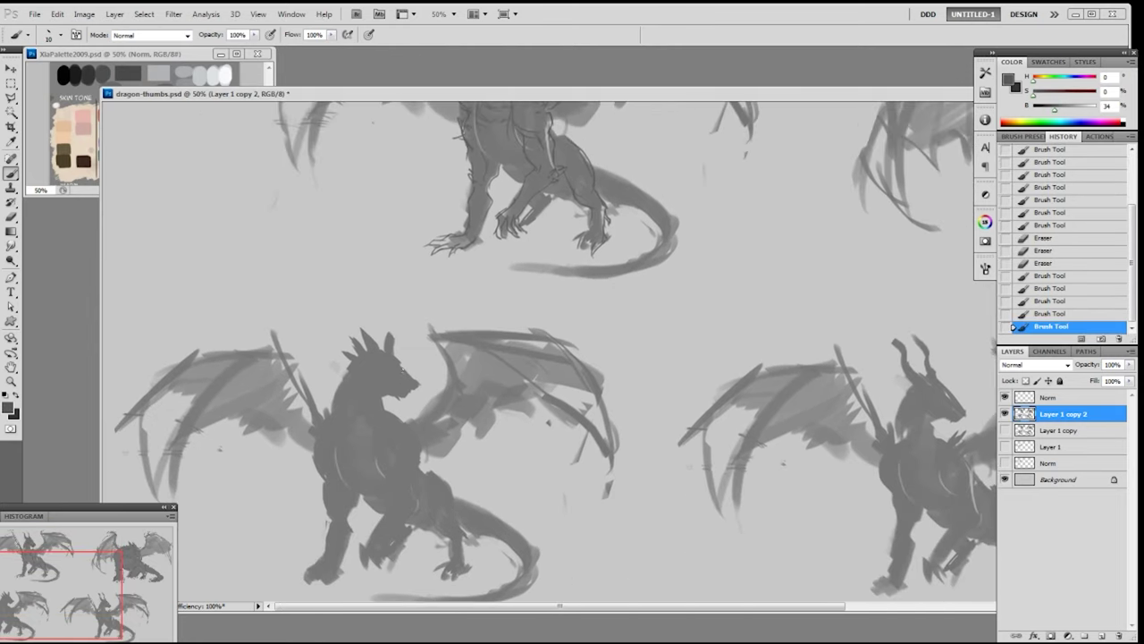
left_click_drag(385, 371, 401, 386)
key("ctrl+z")
left_click_drag(401, 387, 410, 387)
left_click_drag(406, 386, 777, 247)
key("ctrl+minus")
key("ctrl+plus")
key("ctrl+plus")
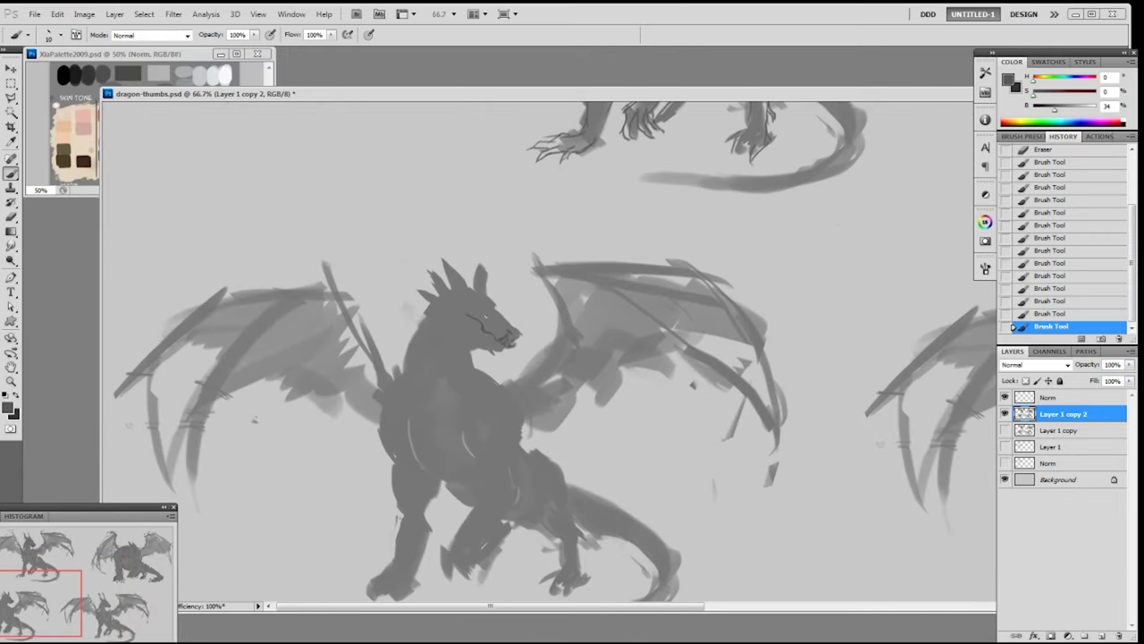
left_click_drag(492, 313, 490, 311)
key("e")
key("ctrl+alt+z")
key("ctrl+alt+z")
key("ctrl+alt+z")
key("ctrl+alt+z")
key("ctrl+alt+z")
key("ctrl+alt+z")
key("ctrl+alt+z")
key("ctrl+alt+z")
key("ctrl+alt+z")
- Draw the lower-left dragon's eye and brow ridge in dark grey
key("b")
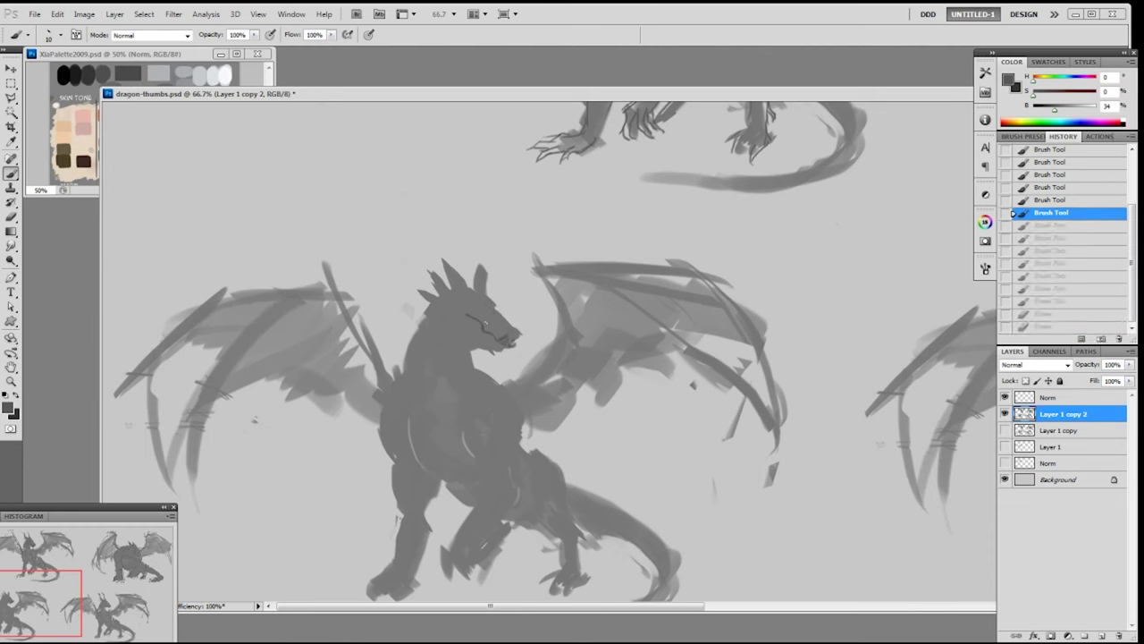
left_click_drag(489, 315, 493, 319)
mouse_move(494, 315)
left_mouse_down()
mouse_move(499, 303)
mouse_move(495, 319)
left_mouse_up()
key("ctrl+alt+z")
key("ctrl+alt+z")
left_click(490, 319)
left_click(489, 320)
left_click_drag(494, 315, 505, 333)
key("ctrl+z")
mouse_move(499, 324)
left_mouse_down()
mouse_move(503, 332)
mouse_move(501, 317)
left_mouse_up()
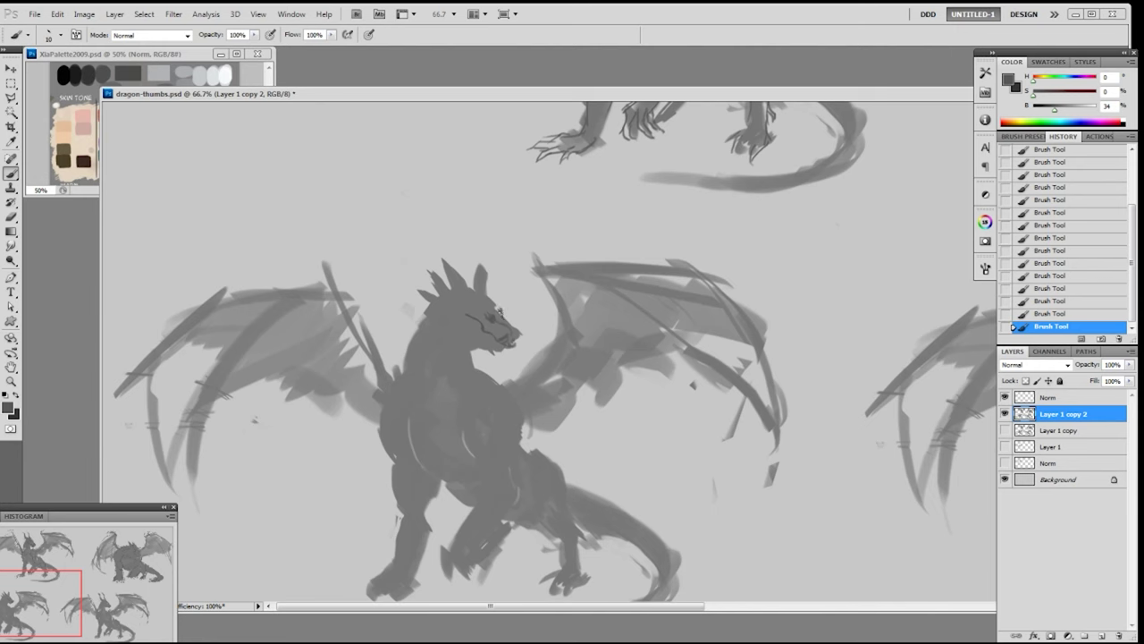
- Sample dark grey from the face, outline the dragon's cheek and jaw, and draw one long, thin curved horn
left_click(488, 314, "alt")
left_click(494, 314, "alt")
left_click_drag(444, 320, 501, 351)
left_click_drag(474, 292, 439, 235)
key("ctrl+z")
mouse_move(474, 292)
left_mouse_down()
mouse_move(436, 234)
mouse_move(456, 280)
mouse_move(434, 251)
mouse_move(442, 266)
mouse_move(436, 220)
mouse_move(448, 254)
left_mouse_up()
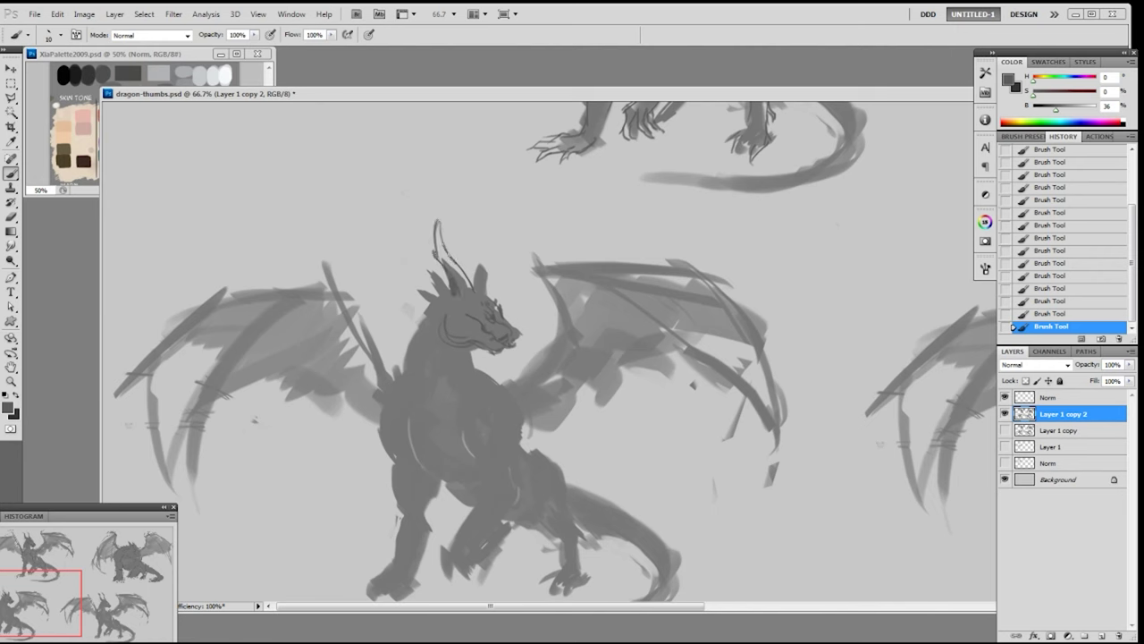
- Draw the second long horn, outline the ears and crest, and add small spikes behind the cheek and jaw
mouse_move(487, 291)
left_mouse_down()
mouse_move(480, 221)
mouse_move(481, 296)
mouse_move(464, 292)
left_mouse_up()
key("ctrl+z")
mouse_move(419, 292)
left_mouse_down()
mouse_move(432, 308)
mouse_move(447, 284)
mouse_move(424, 321)
mouse_move(437, 339)
mouse_move(405, 328)
mouse_move(417, 341)
left_mouse_up()
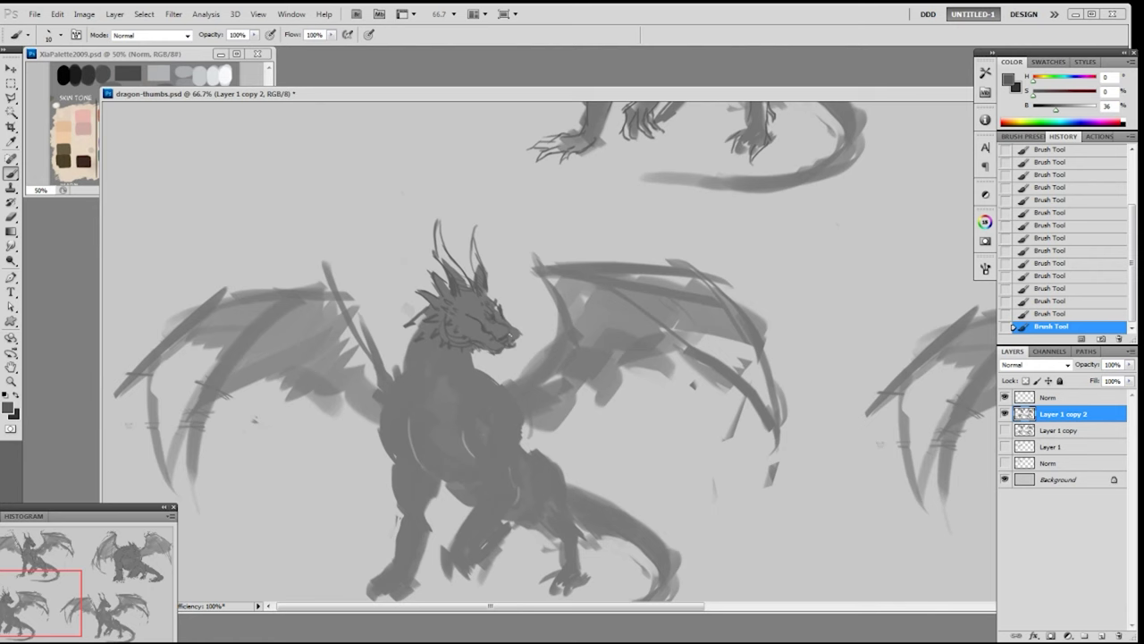
left_click_drag(499, 353, 507, 347)
mouse_move(473, 315)
left_mouse_down()
mouse_move(485, 323)
mouse_move(497, 298)
left_mouse_up()
left_click_drag(611, 330, 616, 288)
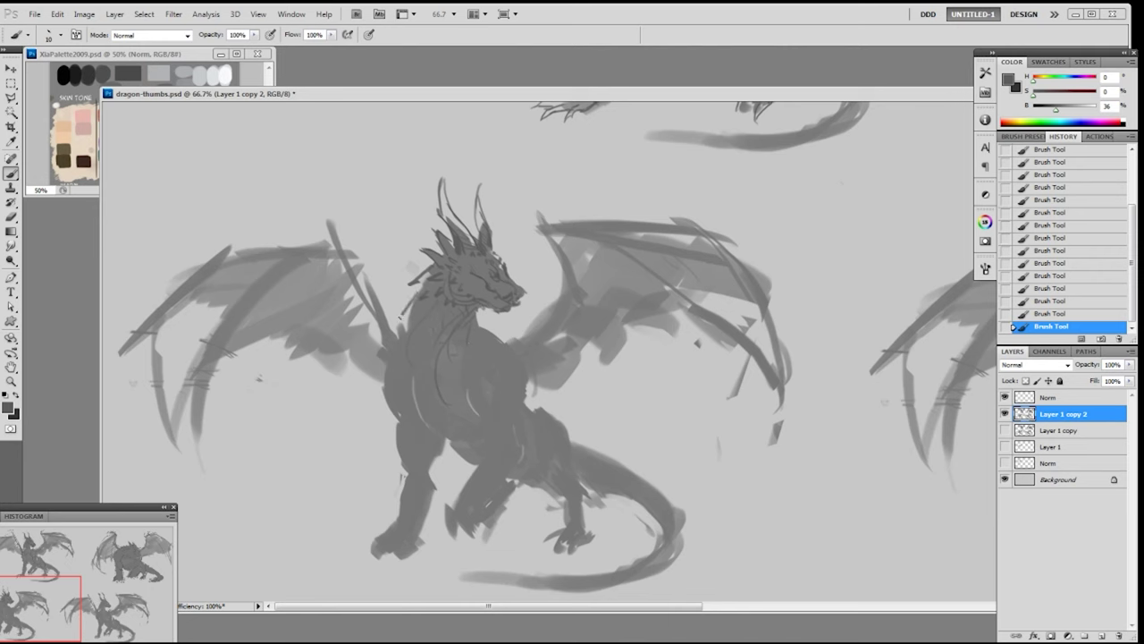
- Outline the back of the lower-left dragon's neck and draw banded scales down its throat and chest
left_click_drag(420, 288, 402, 336)
left_click_drag(487, 310, 477, 336)
key("ctrl+z")
left_click_drag(489, 336, 522, 383)
left_click_drag(749, 209, 506, 550)
left_click_drag(780, 303, 727, 270)
mouse_move(393, 586)
left_mouse_down()
mouse_move(593, 301)
mouse_move(587, 287)
left_mouse_up()
- Outline both of the lower-left dragon's shoulders and its near upper arm
mouse_move(421, 315)
left_mouse_down()
mouse_move(372, 329)
mouse_move(378, 341)
mouse_move(369, 324)
mouse_move(398, 405)
mouse_move(423, 359)
mouse_move(429, 407)
left_mouse_up()
left_click_drag(382, 358, 385, 383)
mouse_move(297, 295)
left_mouse_down()
mouse_move(282, 335)
mouse_move(276, 327)
mouse_move(293, 373)
left_mouse_up()
key("ctrl+z")
left_click_drag(278, 323, 278, 341)
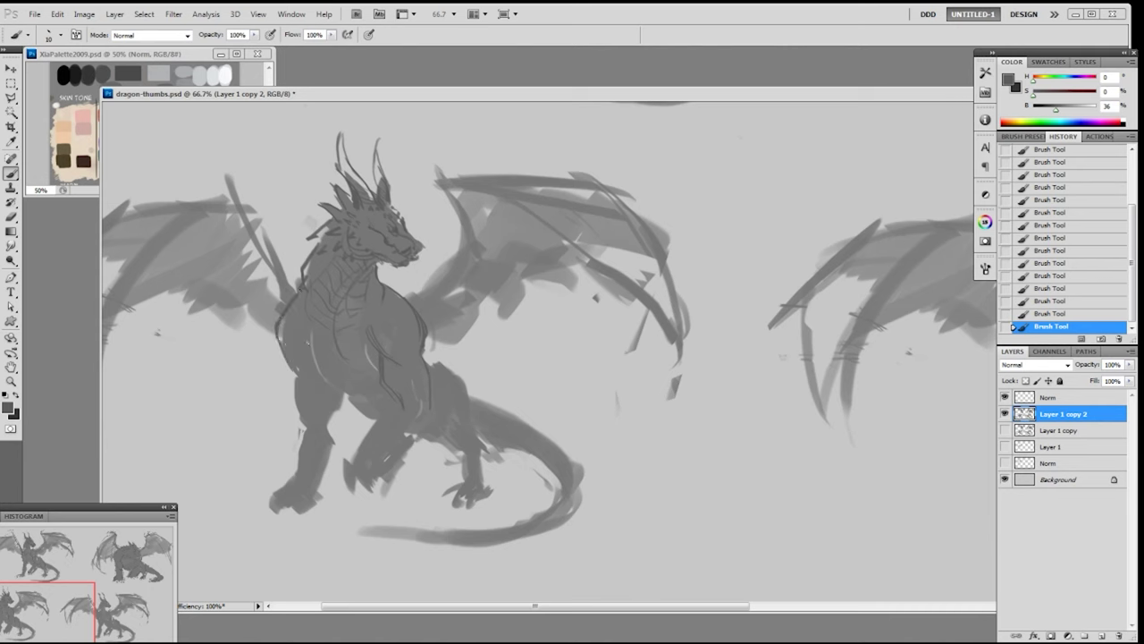
- Draw short spikes across both of the lower-left dragon's shoulders
mouse_move(404, 297)
left_mouse_down()
mouse_move(427, 317)
mouse_move(405, 316)
left_mouse_up()
left_click_drag(427, 330, 429, 340)
mouse_move(286, 292)
left_mouse_down()
mouse_move(271, 343)
mouse_move(295, 322)
left_mouse_up()
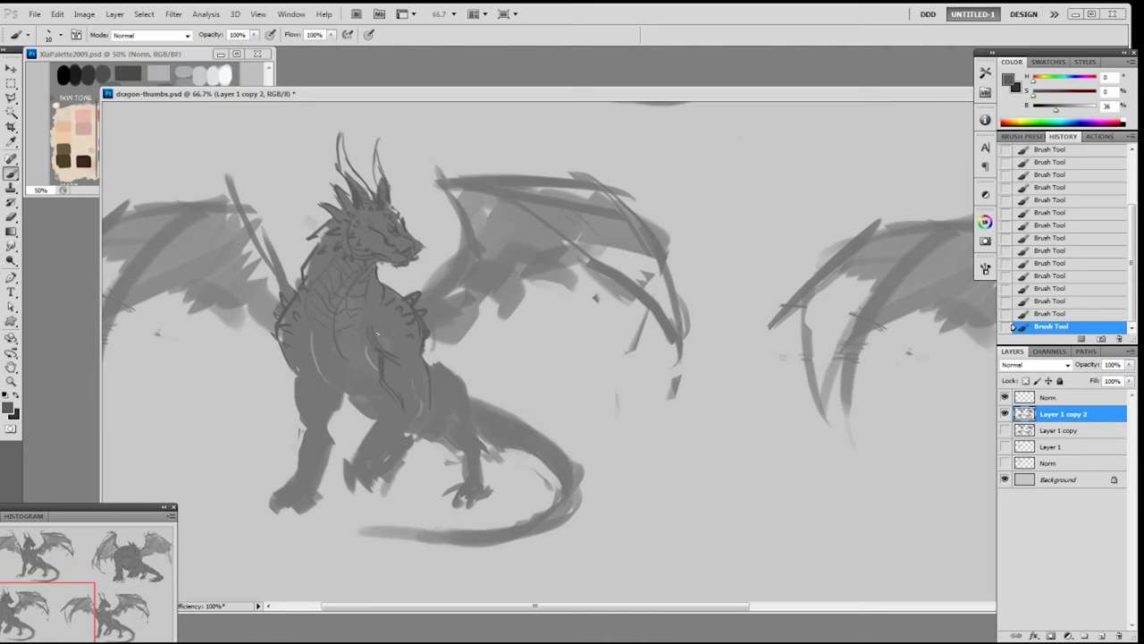
- Resample the dark grey line colour and outline the lower-left dragon's raised foreleg and its clawed foot
key("e")
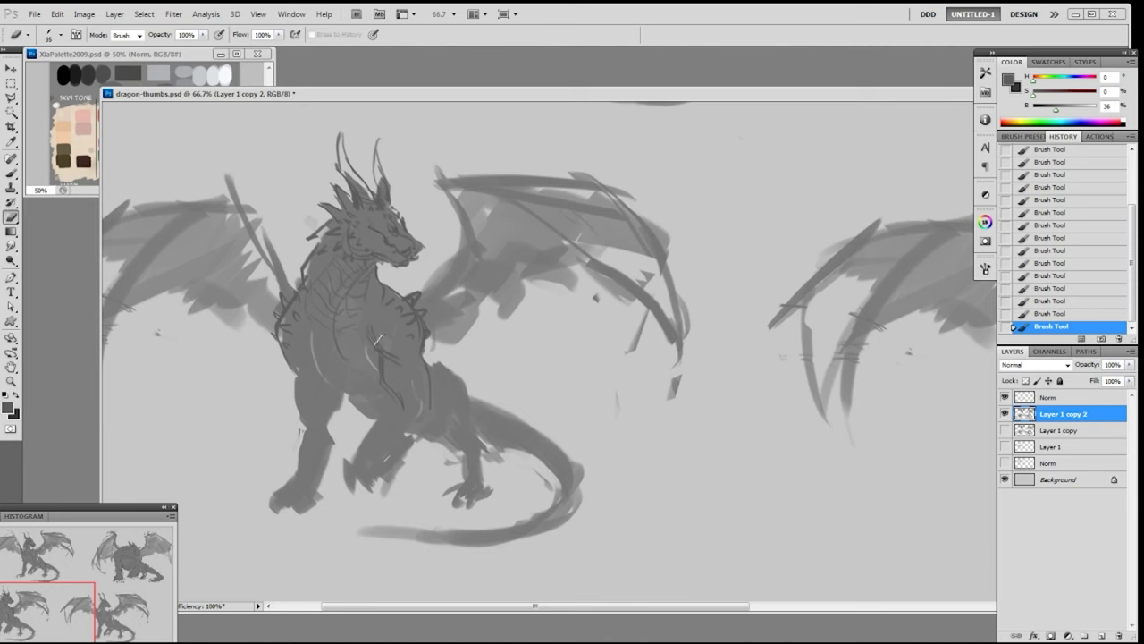
key("b")
left_click(379, 331, "alt")
left_click_drag(362, 330, 450, 533)
left_click_drag(429, 304, 438, 504)
left_click(165, 151, "alt")
left_click_drag(554, 590, 432, 210)
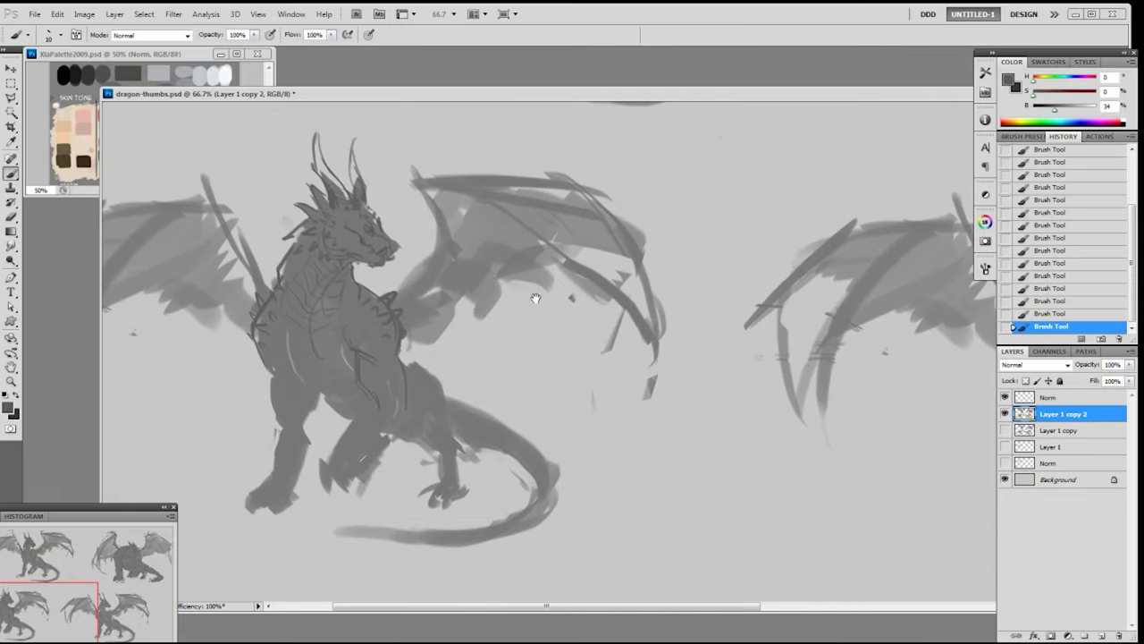
mouse_move(406, 407)
left_mouse_down()
mouse_move(412, 420)
mouse_move(392, 440)
mouse_move(359, 422)
mouse_move(356, 444)
left_mouse_up()
mouse_move(394, 434)
left_mouse_down()
mouse_move(362, 460)
mouse_move(345, 447)
mouse_move(320, 470)
mouse_move(322, 496)
mouse_move(331, 473)
left_mouse_up()
mouse_move(366, 457)
left_mouse_down()
mouse_move(337, 508)
mouse_move(332, 455)
mouse_move(364, 488)
mouse_move(323, 509)
mouse_move(313, 488)
mouse_move(318, 510)
left_mouse_up()
left_click_drag(334, 483, 317, 504)
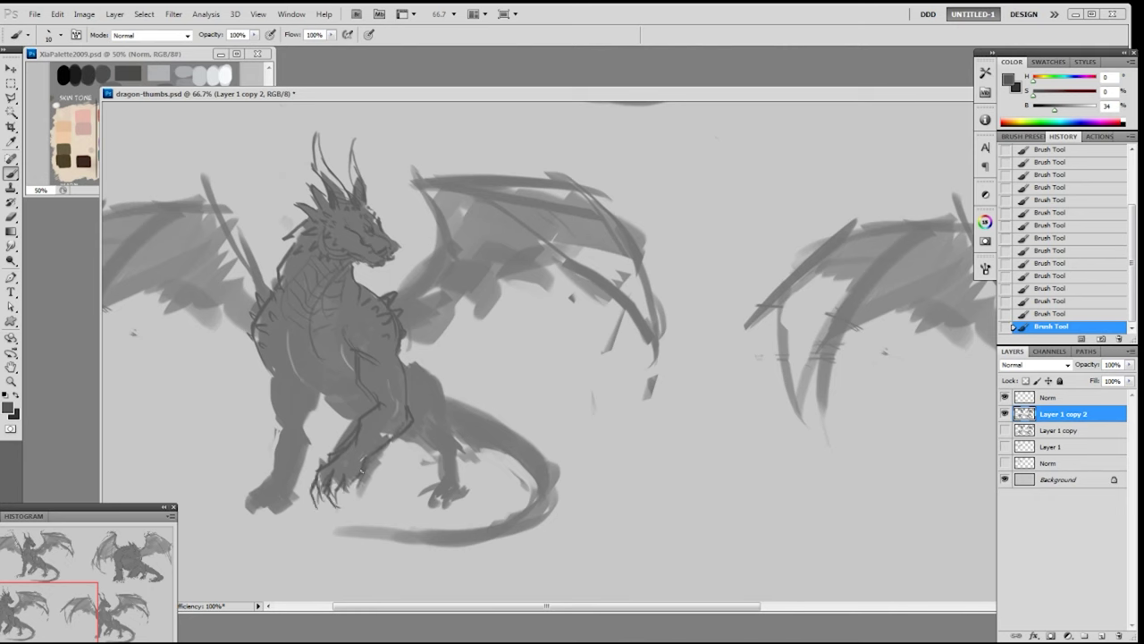
- Outline the lower-left dragon's planted foreleg, chest edge and belly
left_click_drag(268, 369, 270, 416)
left_click_drag(299, 379, 300, 411)
mouse_move(280, 328)
left_mouse_down()
mouse_move(290, 377)
mouse_move(351, 380)
mouse_move(328, 400)
mouse_move(346, 418)
left_mouse_up()
mouse_move(275, 374)
left_mouse_down()
mouse_move(265, 415)
mouse_move(302, 430)
mouse_move(274, 443)
mouse_move(274, 490)
left_mouse_up()
left_click_drag(310, 431, 296, 491)
key("ctrl+z")
- Draw the toes and sharp claws on both of the lower-left dragon's front feet
mouse_move(275, 469)
left_mouse_down()
mouse_move(265, 495)
mouse_move(233, 499)
left_mouse_up()
left_click_drag(249, 498, 241, 508)
mouse_move(338, 484)
left_mouse_down()
mouse_move(330, 498)
mouse_move(349, 491)
mouse_move(343, 499)
left_mouse_up()
left_click_drag(363, 483, 352, 502)
mouse_move(352, 491)
left_mouse_down()
mouse_move(343, 512)
mouse_move(356, 509)
left_mouse_up()
left_click_drag(354, 501, 351, 511)
left_click_drag(254, 501, 238, 515)
left_click_drag(299, 476, 276, 522)
mouse_move(285, 502)
left_mouse_down()
mouse_move(258, 525)
mouse_move(228, 518)
left_mouse_up()
left_click_drag(253, 513, 243, 526)
- Outline the lower-left dragon's hind leg and draw the claws on its hind foot
mouse_move(402, 360)
left_mouse_down()
mouse_move(430, 370)
mouse_move(453, 415)
mouse_move(447, 449)
mouse_move(415, 443)
mouse_move(462, 447)
mouse_move(445, 463)
left_mouse_up()
mouse_move(468, 447)
left_mouse_down()
mouse_move(470, 488)
mouse_move(434, 490)
mouse_move(425, 506)
mouse_move(474, 509)
left_mouse_up()
mouse_move(458, 486)
left_mouse_down()
mouse_move(445, 497)
mouse_move(463, 506)
left_mouse_up()
left_click_drag(476, 496, 474, 512)
left_click_drag(392, 442, 370, 486)
- Outline the lower-left dragon's curling tail and add pointed spikes along its end
left_click_drag(402, 438, 509, 453)
left_click_drag(461, 398, 546, 510)
left_click_drag(542, 442, 560, 524)
left_click_drag(563, 485, 497, 544)
mouse_move(333, 538)
left_mouse_down()
mouse_move(398, 529)
mouse_move(416, 551)
mouse_move(436, 546)
left_mouse_up()
key("ctrl+z")
mouse_move(392, 519)
left_mouse_down()
mouse_move(423, 531)
mouse_move(391, 532)
mouse_move(394, 555)
left_mouse_up()
mouse_move(393, 555)
left_mouse_down()
mouse_move(446, 536)
mouse_move(431, 517)
mouse_move(366, 528)
left_mouse_up()
mouse_move(365, 529)
left_mouse_down()
mouse_move(354, 516)
mouse_move(359, 535)
left_mouse_up()
left_click_drag(470, 533, 452, 522)
left_click_drag(459, 394, 479, 402)
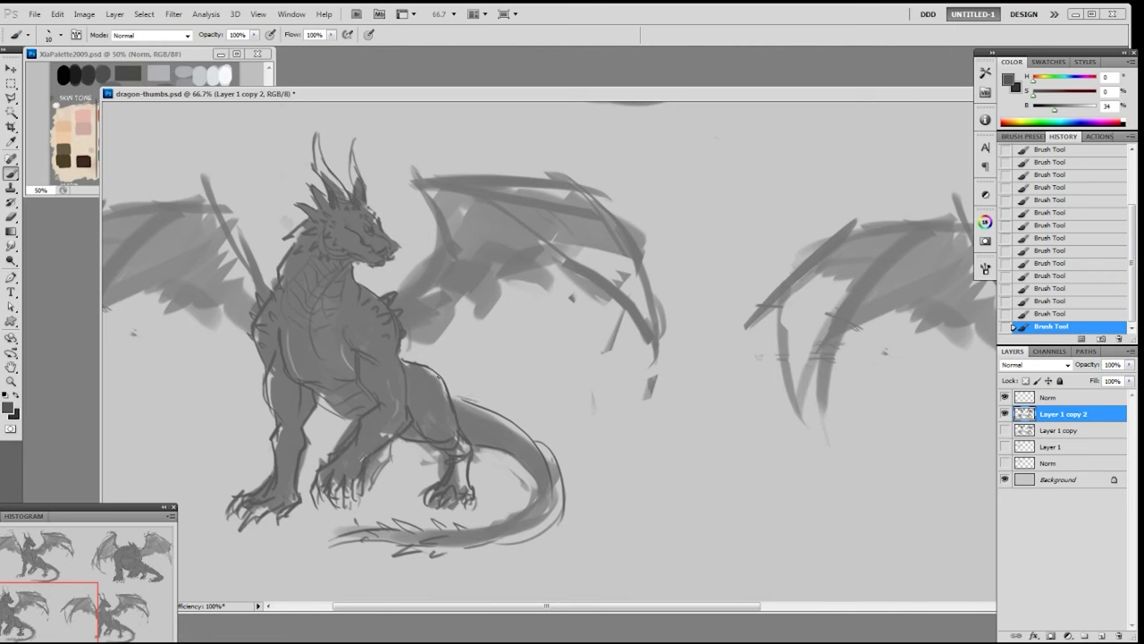
- Draw a hooked claw on the joint of the wing behind the lower-left dragon's raised foreleg and outline that wing's arm
left_click_drag(404, 355, 412, 339)
mouse_move(413, 190)
left_mouse_down()
mouse_move(409, 169)
mouse_move(434, 141)
mouse_move(451, 154)
mouse_move(429, 174)
mouse_move(499, 173)
left_mouse_up()
mouse_move(418, 188)
left_mouse_down()
mouse_move(438, 234)
mouse_move(428, 198)
left_mouse_up()
mouse_move(431, 191)
left_mouse_down()
mouse_move(460, 255)
mouse_move(440, 237)
mouse_move(434, 257)
mouse_move(429, 221)
mouse_move(408, 281)
left_mouse_up()
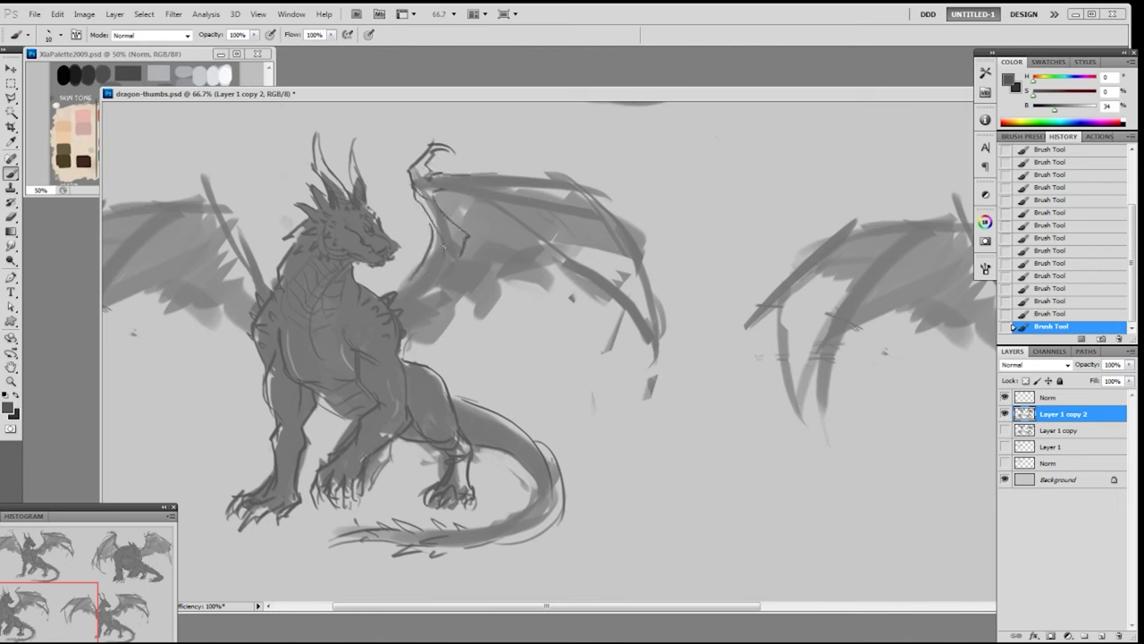
left_click_drag(448, 222, 464, 237)
mouse_move(402, 286)
left_mouse_down()
mouse_move(374, 294)
mouse_move(403, 287)
mouse_move(390, 288)
left_mouse_up()
left_click_drag(430, 216, 429, 255)
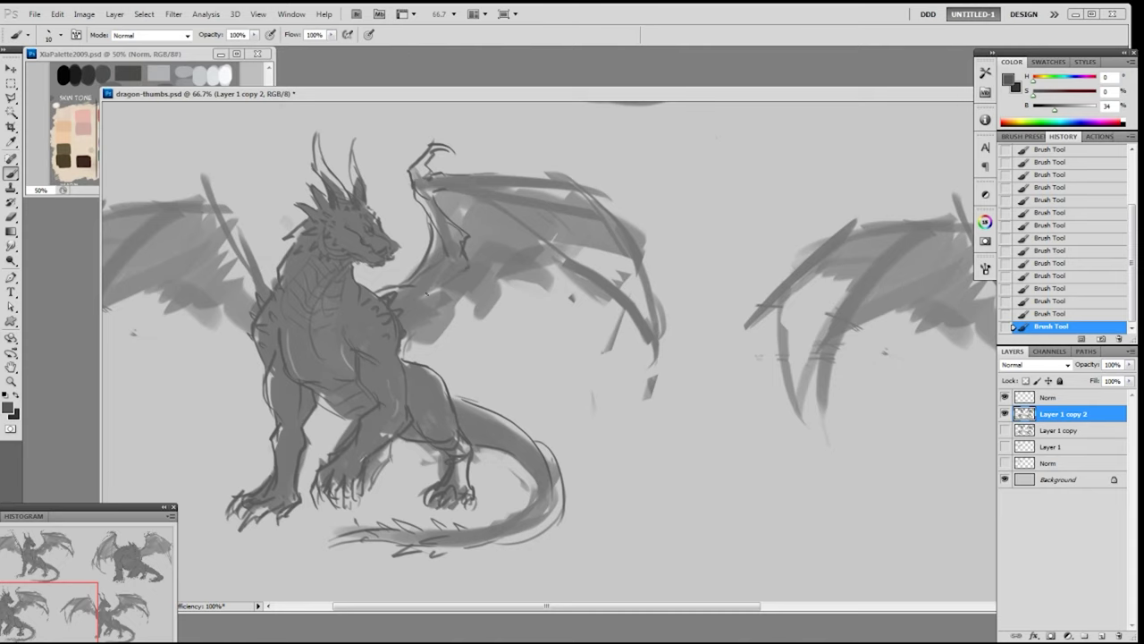
left_click_drag(261, 200, 386, 260)
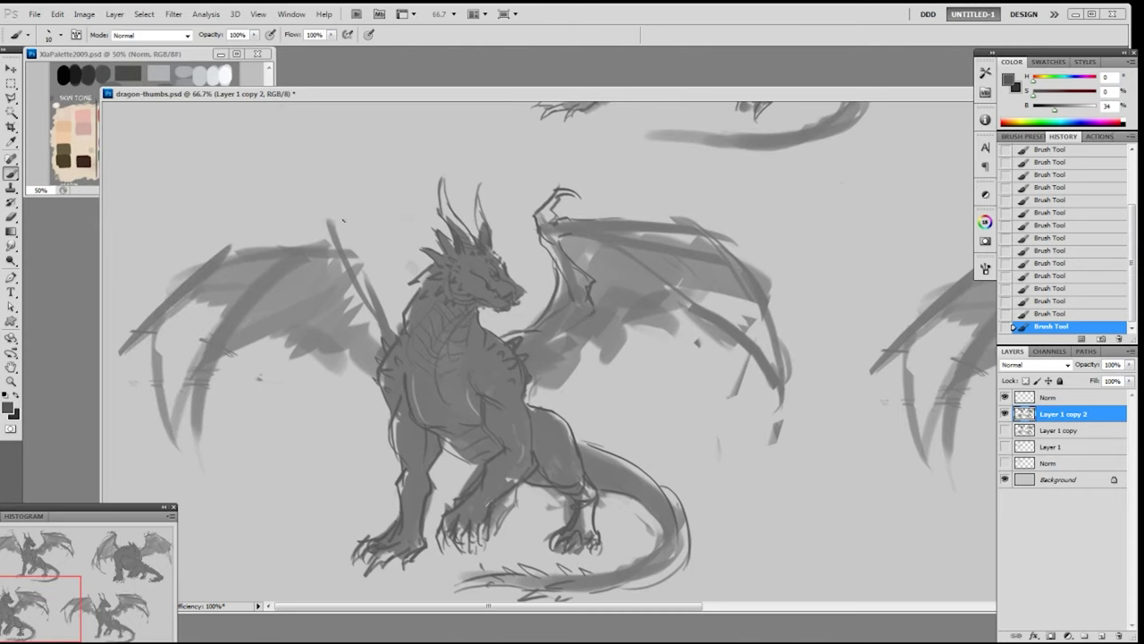
- Outline the arm of the lower-left dragon's left-hand wing down to its shoulder
mouse_move(353, 213)
left_mouse_down()
mouse_move(348, 312)
mouse_move(408, 321)
left_mouse_up()
left_click_drag(379, 336, 340, 312)
mouse_move(346, 274)
left_mouse_down()
mouse_move(346, 298)
mouse_move(379, 316)
left_mouse_up()
left_click_drag(335, 253, 328, 308)
left_click_drag(334, 307, 348, 310)
- Draw a hooked claw at the joint of the lower-left dragon's left-hand wing and sketch the wing fingers extending from it
mouse_move(351, 235)
left_mouse_down()
mouse_move(346, 209)
mouse_move(319, 205)
left_mouse_up()
mouse_move(324, 208)
left_mouse_down()
mouse_move(314, 211)
mouse_move(332, 214)
left_mouse_up()
left_click_drag(334, 215, 388, 315)
mouse_move(338, 248)
left_mouse_down()
mouse_move(326, 215)
mouse_move(275, 217)
mouse_move(243, 286)
left_mouse_up()
left_click_drag(275, 231, 238, 329)
mouse_move(324, 207)
left_mouse_down()
mouse_move(309, 211)
mouse_move(329, 202)
left_mouse_up()
- Sample a mid gray from the lower-left dragon and fill in its two long horns
left_click_drag(733, 362, 668, 366)
left_click(406, 257, "alt")
left_click_drag(371, 187, 399, 238)
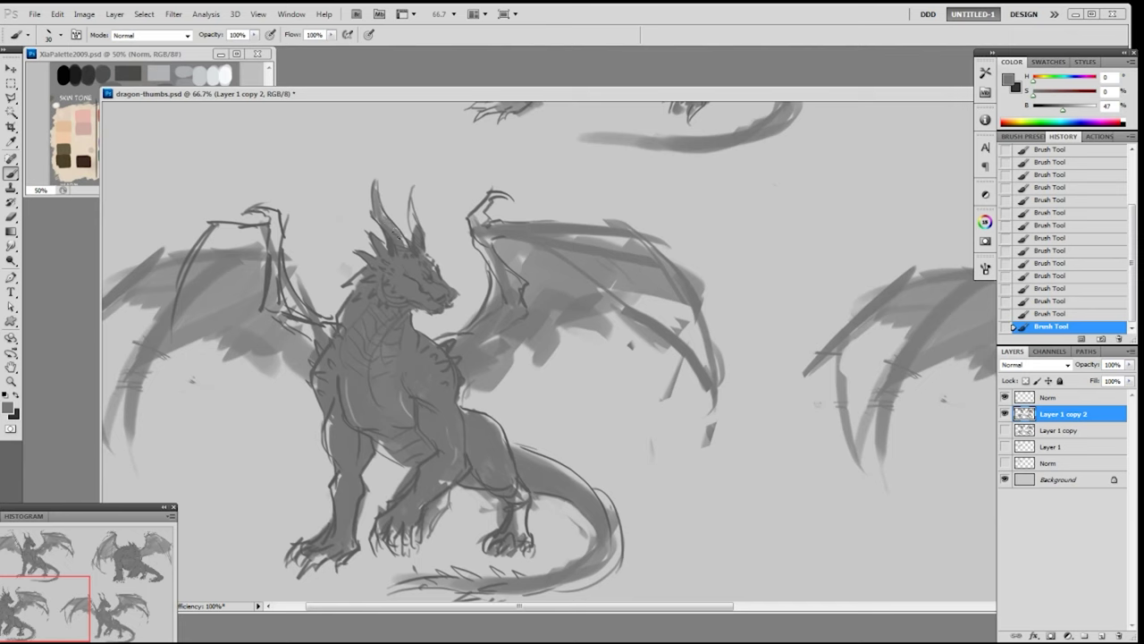
left_click_drag(417, 193, 408, 234)
- Select the whole lower-right dragon thumbnail with a rectangular marquee, delete it and deselect
key("ctrl+minus")
left_click_drag(773, 281, 569, 481)
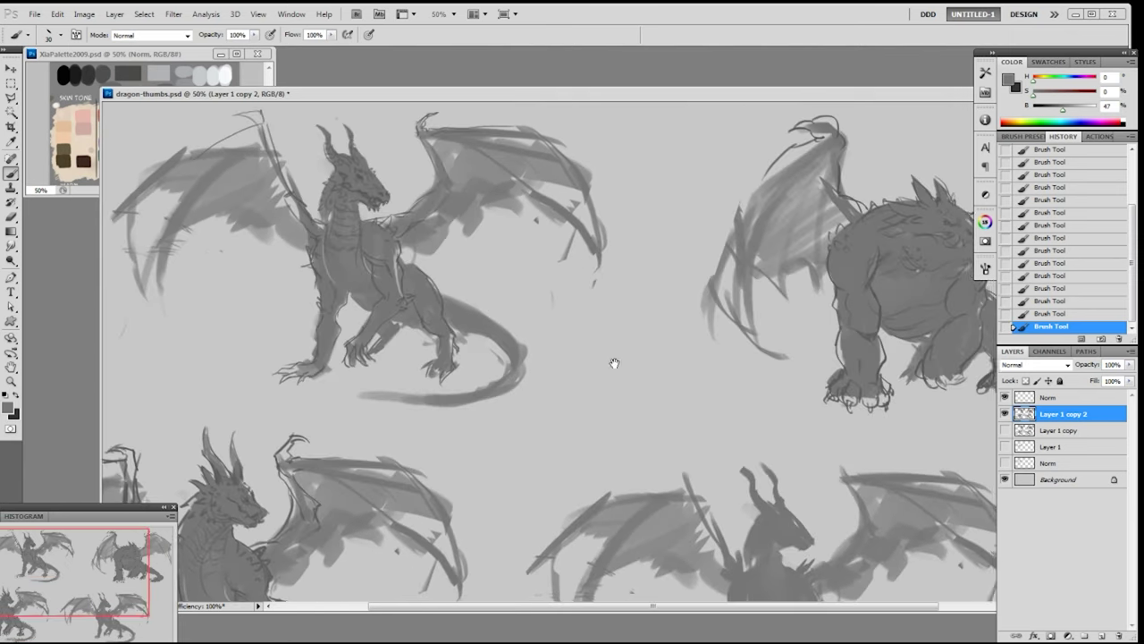
left_click_drag(518, 377, 659, 305)
left_click_drag(804, 193, 580, 360)
left_click_drag(446, 526, 725, 350)
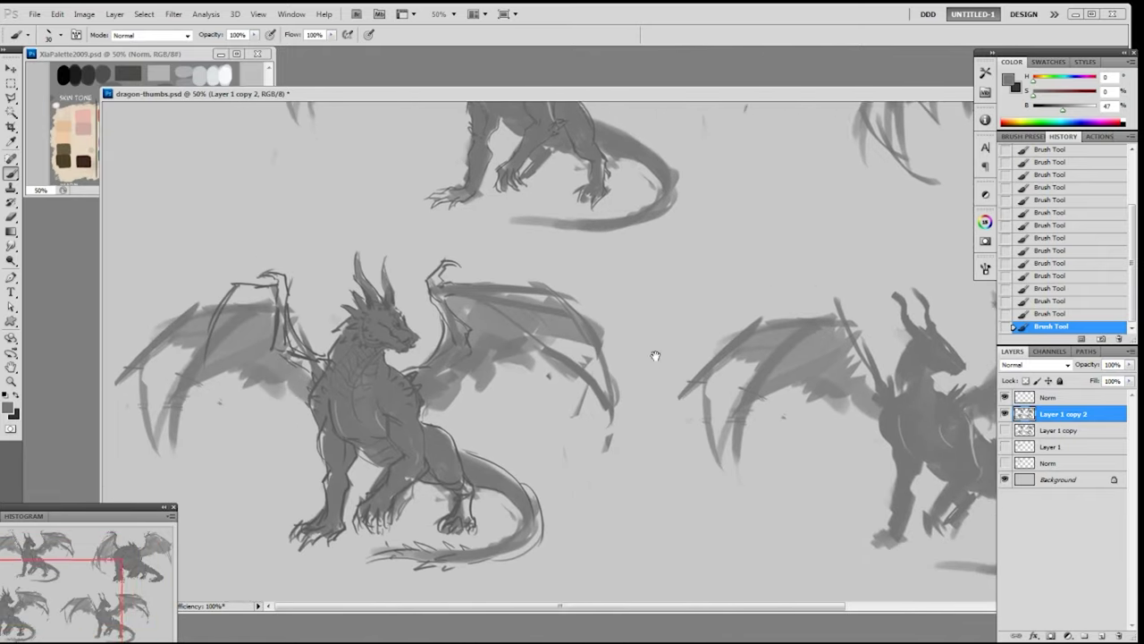
left_click_drag(764, 391, 564, 439)
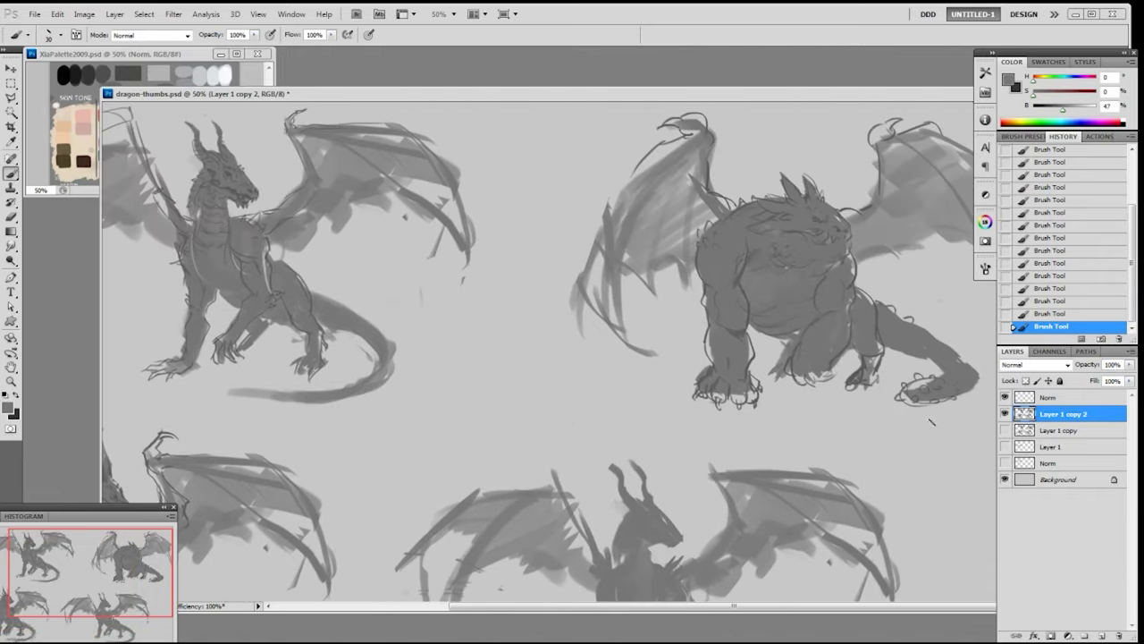
key("m")
scroll(885, 473, "down", 5)
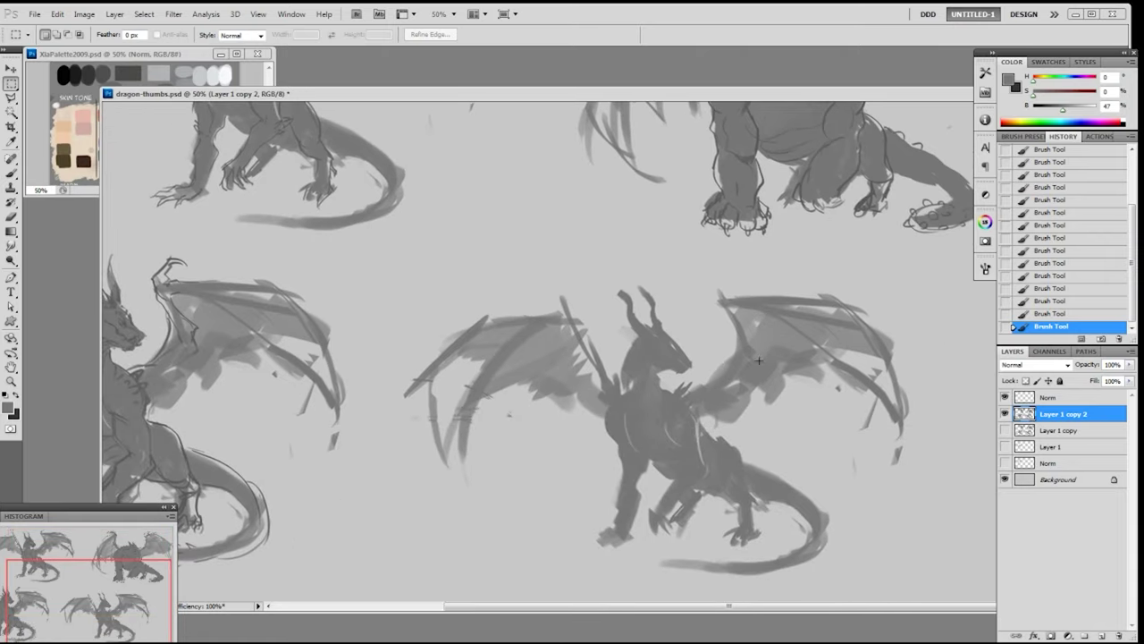
left_click_drag(959, 159, 950, 239)
left_click_drag(819, 355, 819, 274)
left_click_drag(429, 275, 384, 275)
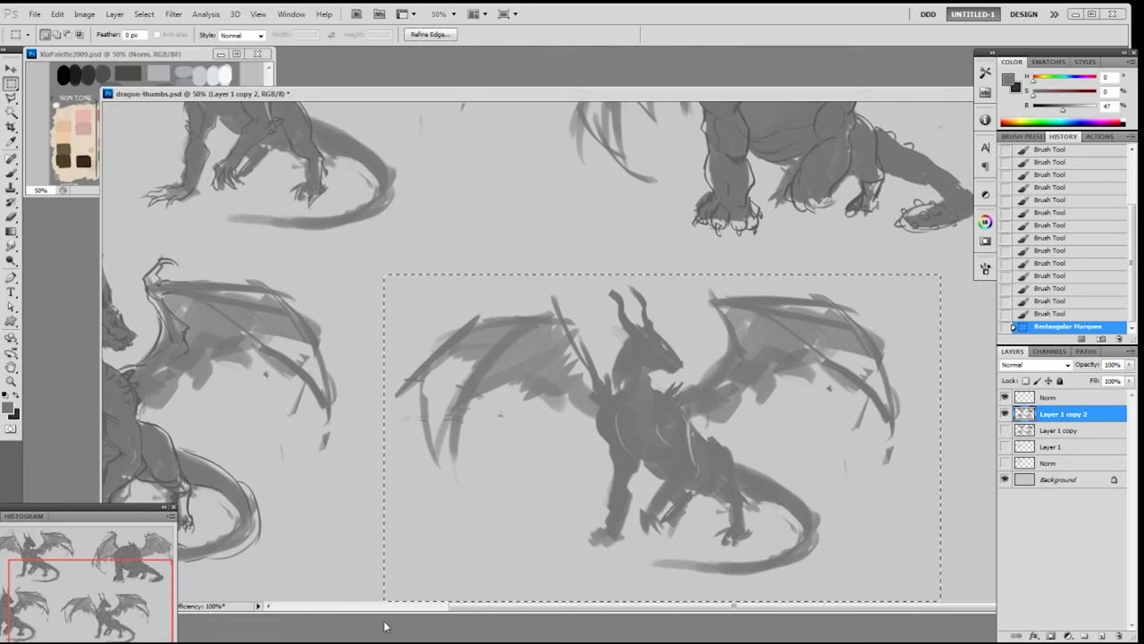
key("Delete")
key("ctrl+d")
- Duplicate the upper-right bulky dragon into the empty lower-right area of the canvas and deselect
scroll(689, 575, "up", 5)
left_click_drag(550, 120, 1128, 489)
left_click_drag(897, 465, 856, 447)
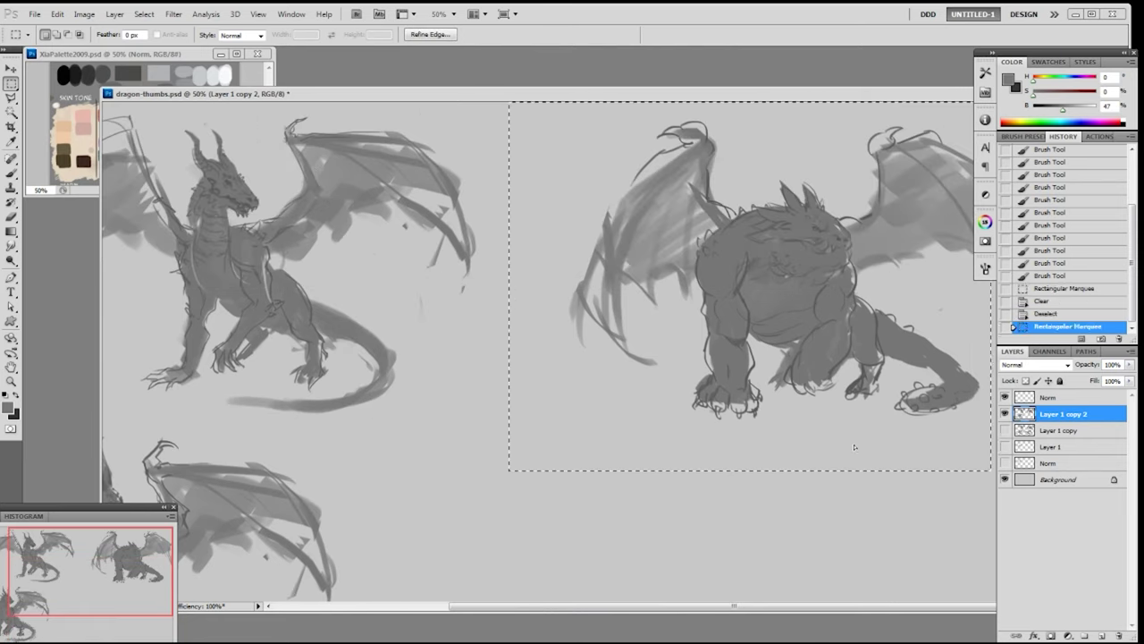
left_click_drag(673, 576, 673, 397)
left_click_drag(773, 244, 647, 577)
key("ctrl+d")
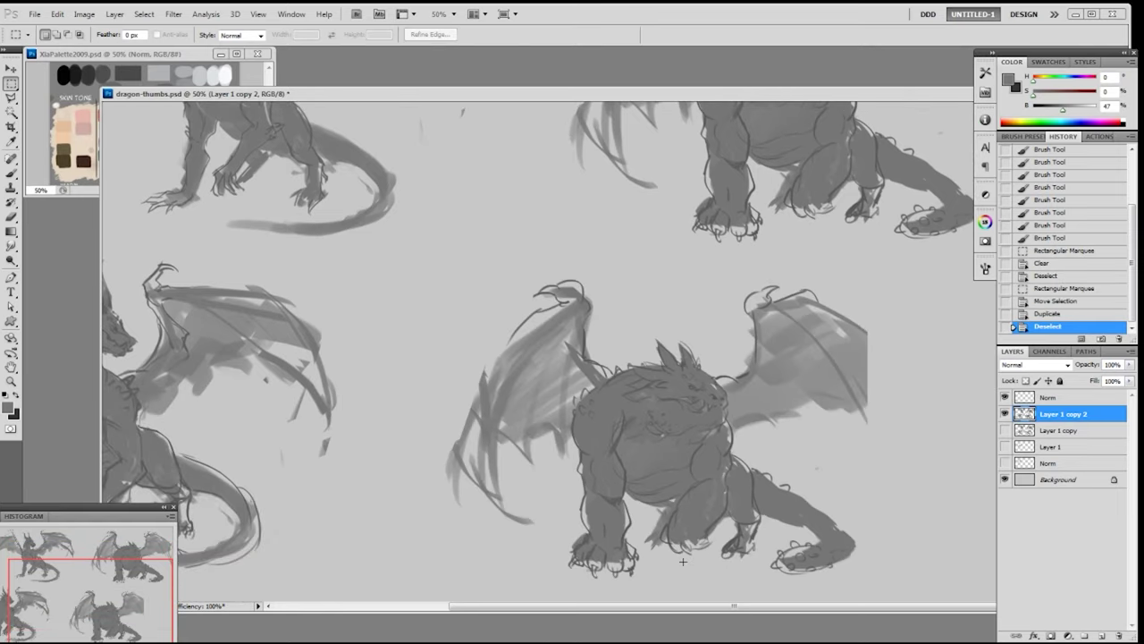
- Enlarge the brush to 150 px and repaint the lower-right dragon's cropped right-hand wing with a long, dark, feathered outer edge
key("b")
left_click(863, 335, "alt")
key("bracketright")
key("bracketright")
key("bracketright")
key("bracketright")
key("bracketright")
key("bracketright")
key("bracketright")
key("bracketright")
key("bracketright")
key("bracketright")
left_click(709, 458, "alt")
left_click_drag(809, 299, 903, 434)
left_click_drag(883, 380, 913, 447)
mouse_move(828, 314)
left_mouse_down()
mouse_move(909, 385)
mouse_move(944, 439)
left_mouse_up()
mouse_move(865, 365)
left_mouse_down()
mouse_move(904, 425)
mouse_move(902, 394)
mouse_move(928, 469)
left_mouse_up()
left_click_drag(901, 426, 931, 476)
mouse_move(815, 311)
left_mouse_down()
mouse_move(872, 385)
mouse_move(825, 326)
left_mouse_up()
mouse_move(791, 299)
left_mouse_down()
mouse_move(815, 295)
mouse_move(866, 334)
left_mouse_up()
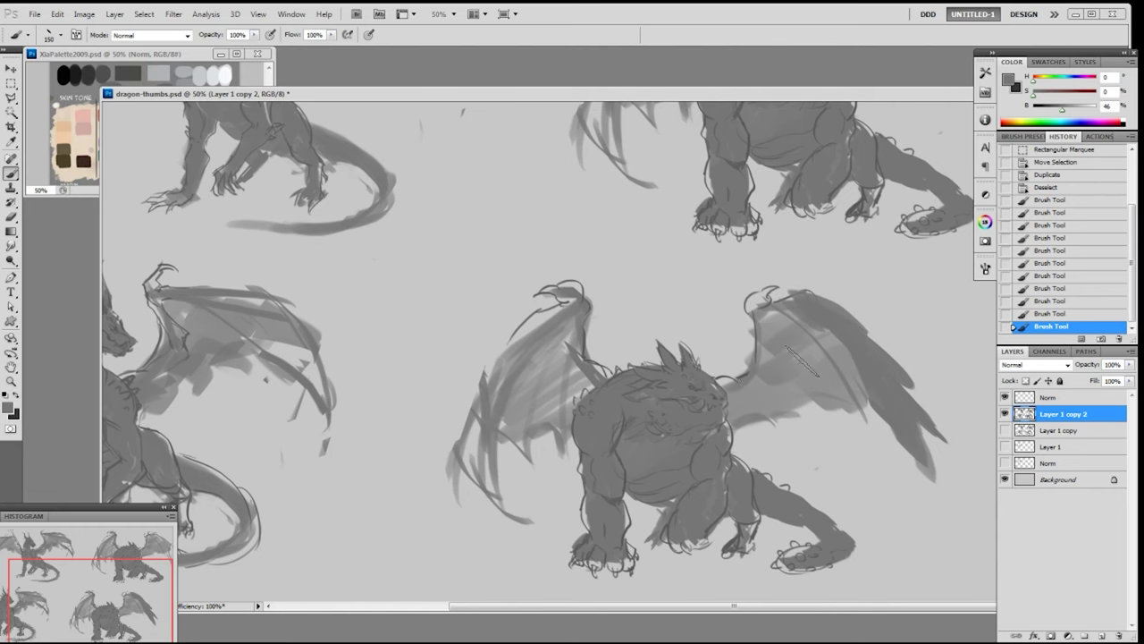
- Copy the lower-right dragon's head onto a new layer with the Polygonal Lasso and move it higher and farther forward
key("l")
left_click(637, 350)
left_click(678, 324)
left_click(725, 355)
left_click(737, 384)
left_click(733, 420)
left_click(675, 445)
left_click(626, 416)
left_click(623, 380)
left_click(634, 348)
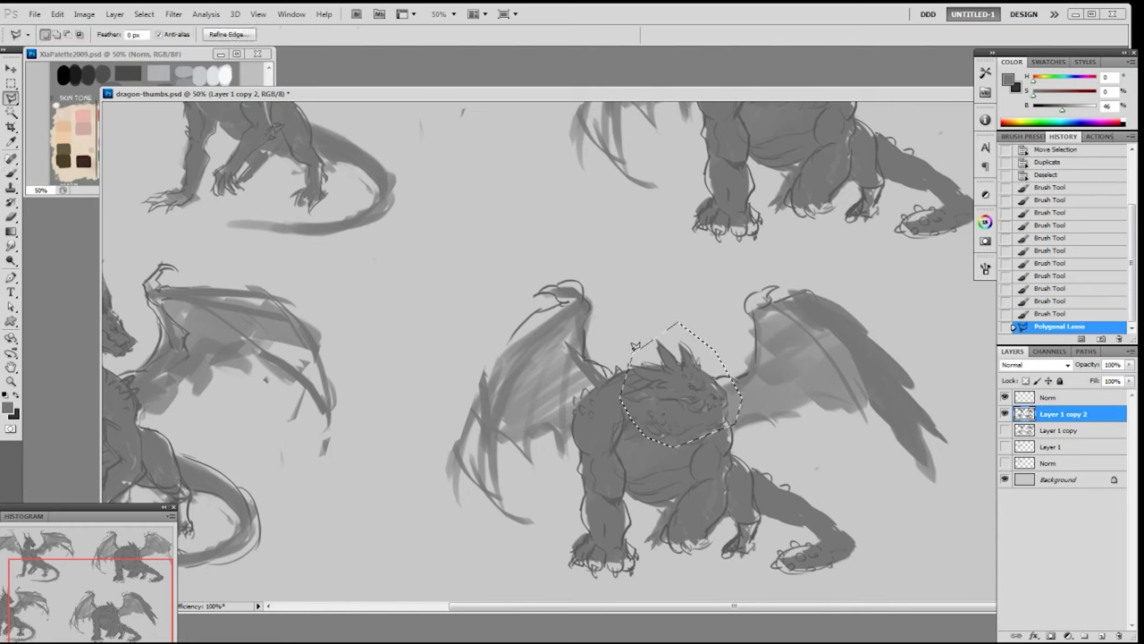
key("ctrl+c")
key("ctrl+v")
key("v")
mouse_move(693, 418)
left_mouse_down()
mouse_move(733, 387)
mouse_move(713, 373)
mouse_move(749, 330)
left_mouse_up()
- Clean up the raised head's hard edges and paint a thick neck and throat joining it to the lower-right dragon's body
key("e")
left_click_drag(760, 391, 758, 377)
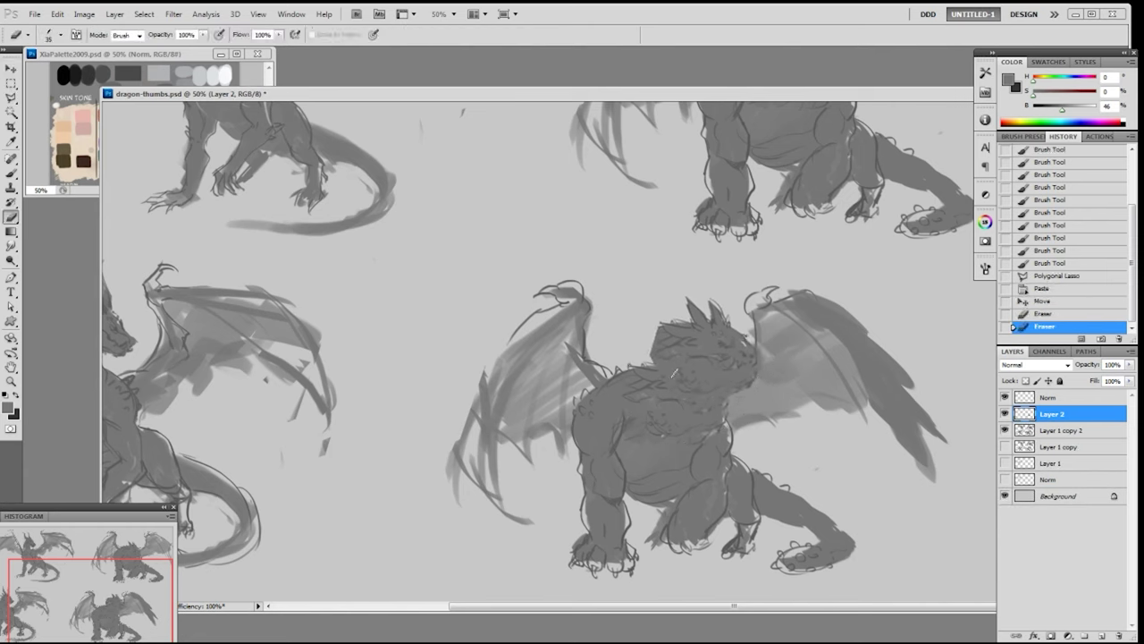
key("b")
right_click(673, 395)
left_click(751, 473)
left_click(633, 395, "alt")
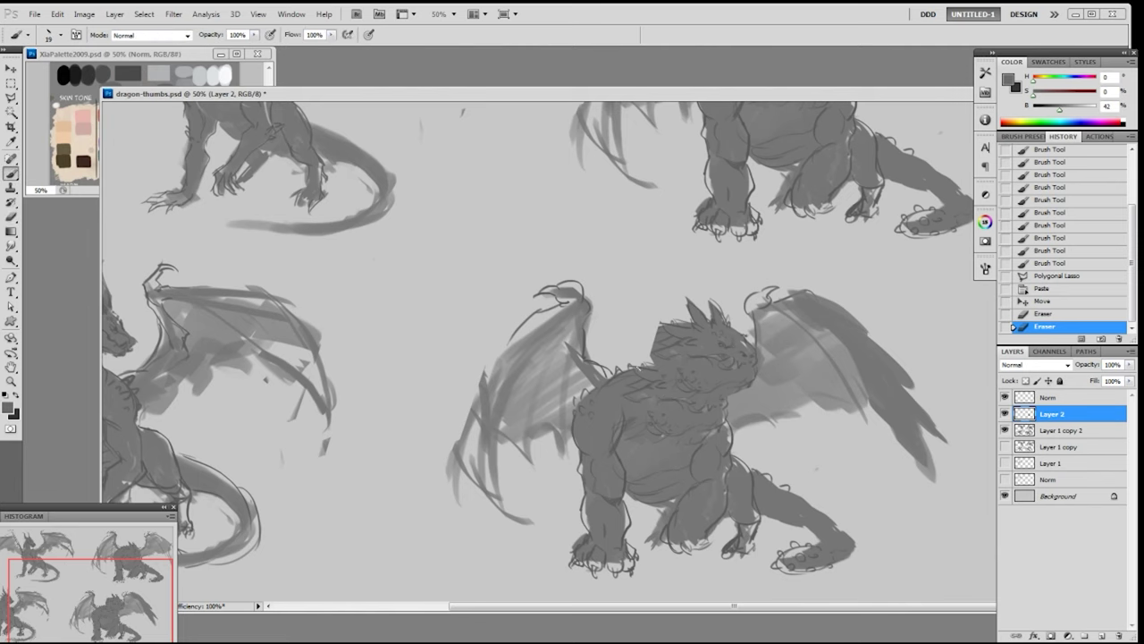
mouse_move(643, 356)
left_mouse_down()
mouse_move(626, 382)
mouse_move(652, 366)
mouse_move(647, 408)
mouse_move(692, 415)
mouse_move(665, 413)
mouse_move(656, 383)
mouse_move(614, 386)
mouse_move(651, 359)
left_mouse_up()
key("bracketright")
left_click(627, 381, "alt")
mouse_move(631, 350)
left_mouse_down()
mouse_move(658, 367)
mouse_move(672, 342)
left_mouse_up()
left_click_drag(671, 338, 683, 349)
left_click_drag(698, 414, 706, 404)
left_click_drag(704, 402, 731, 407)
key("e")
left_click_drag(732, 404, 722, 408)
- Paint spiky, jagged tufts along the back of the lower-right dragon's neck using gray sampled from its body
key("b")
left_click(734, 404, "alt")
left_click(706, 400, "alt")
left_click_drag(664, 344, 651, 356)
mouse_move(645, 359)
left_mouse_down()
mouse_move(631, 374)
mouse_move(635, 364)
left_mouse_up()
mouse_move(640, 352)
left_mouse_down()
mouse_move(622, 369)
mouse_move(661, 334)
mouse_move(633, 347)
mouse_move(649, 350)
left_mouse_up()
left_click_drag(642, 347, 621, 368)
left_click_drag(633, 356, 619, 364)
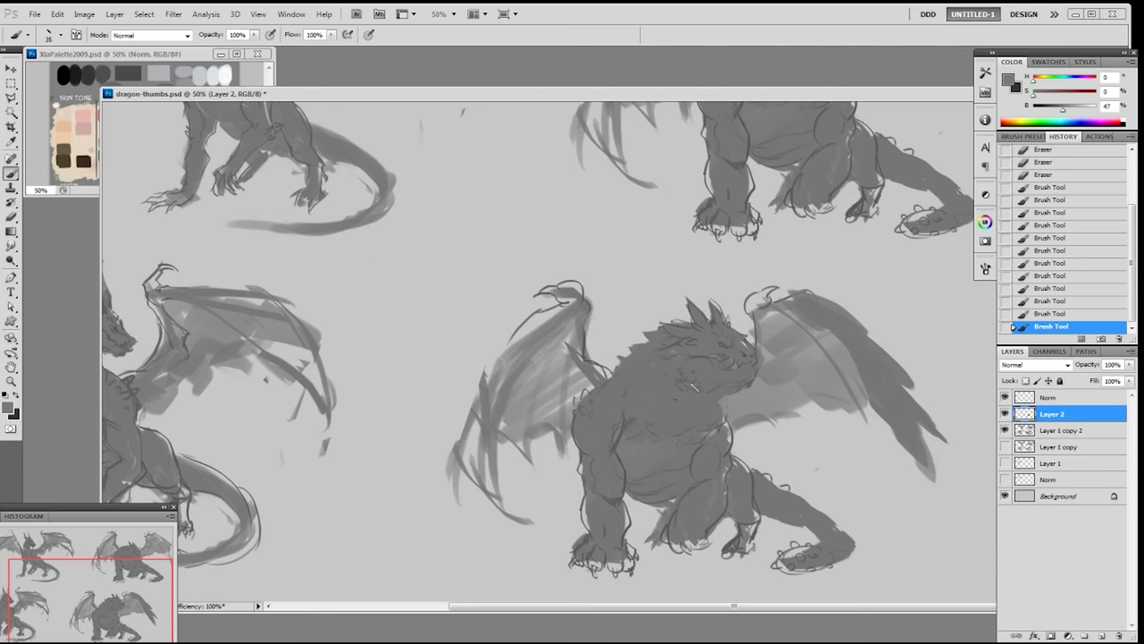
- Sample the darkest gray swatch and draw scales on the lower-right dragon's neck and contour lines on its chest and shoulders
left_click_drag(206, 310, 485, 323)
left_click_drag(467, 257, 468, 417)
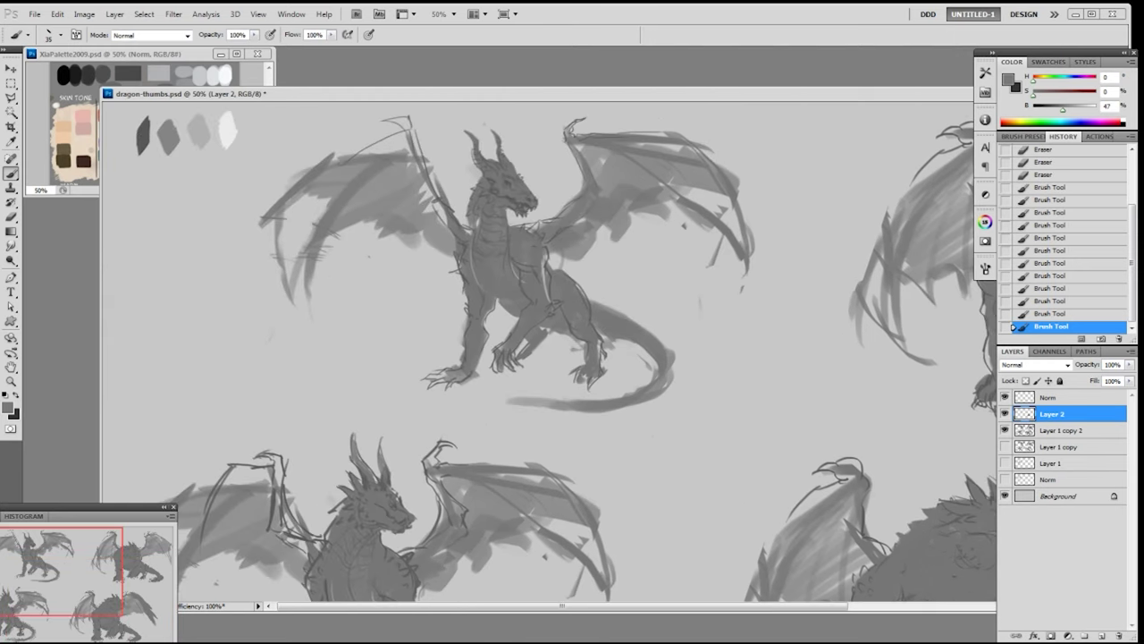
left_click(148, 131, "alt")
left_click_drag(735, 411, 465, 229)
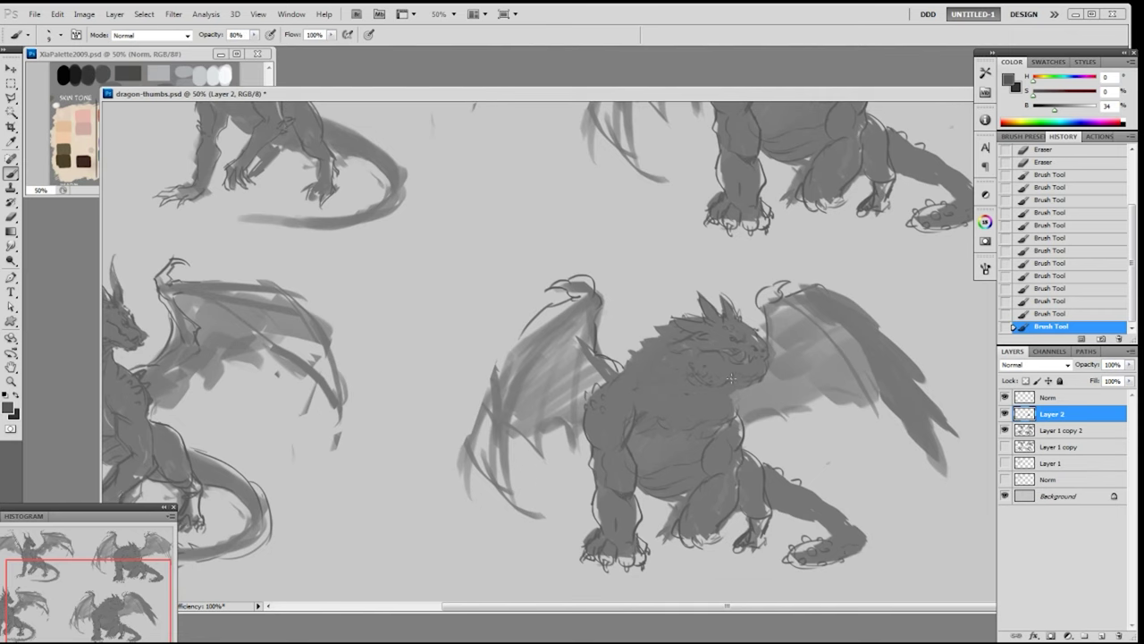
left_click_drag(136, 352, 286, 357)
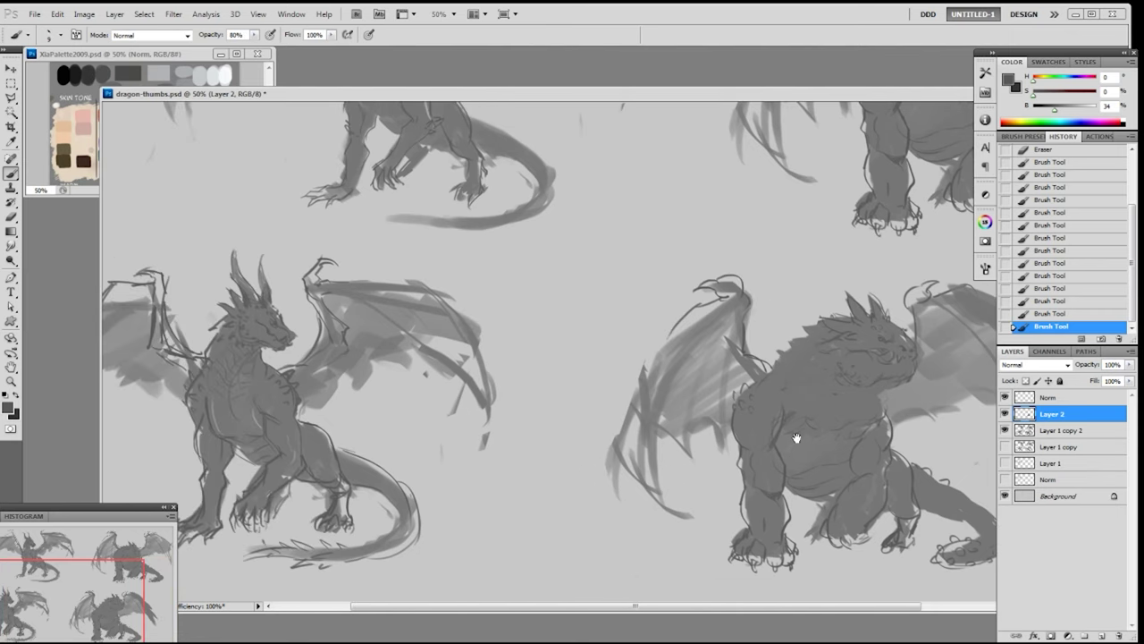
left_click_drag(794, 437, 635, 404)
left_click_drag(643, 327, 670, 336)
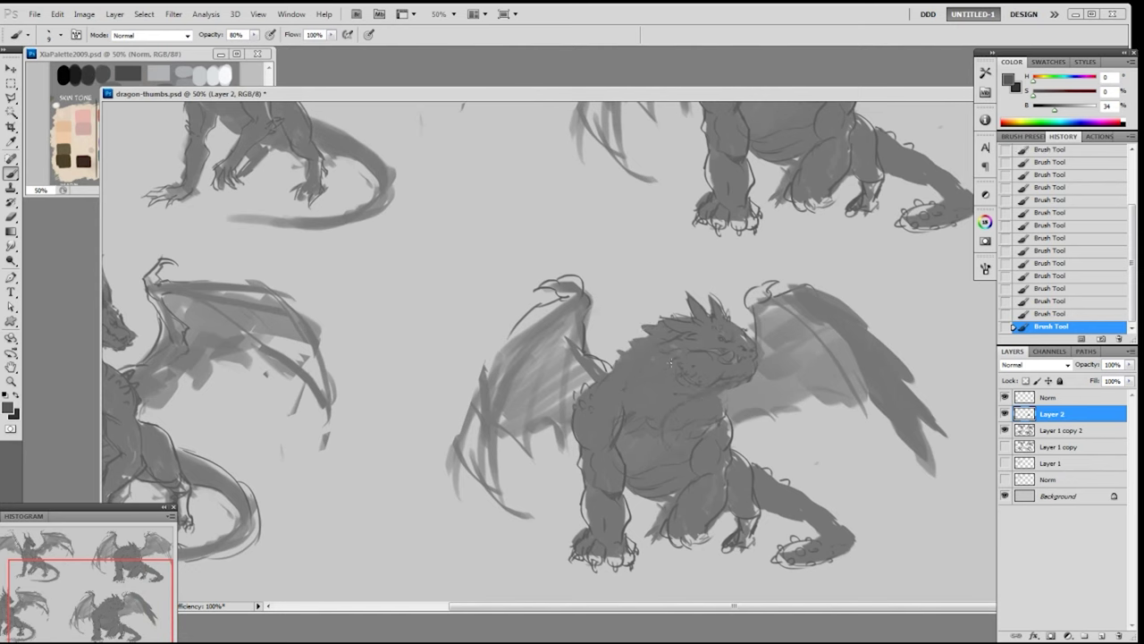
left_click_drag(728, 406, 733, 438)
left_click_drag(588, 427, 617, 418)
left_click_drag(732, 422, 733, 428)
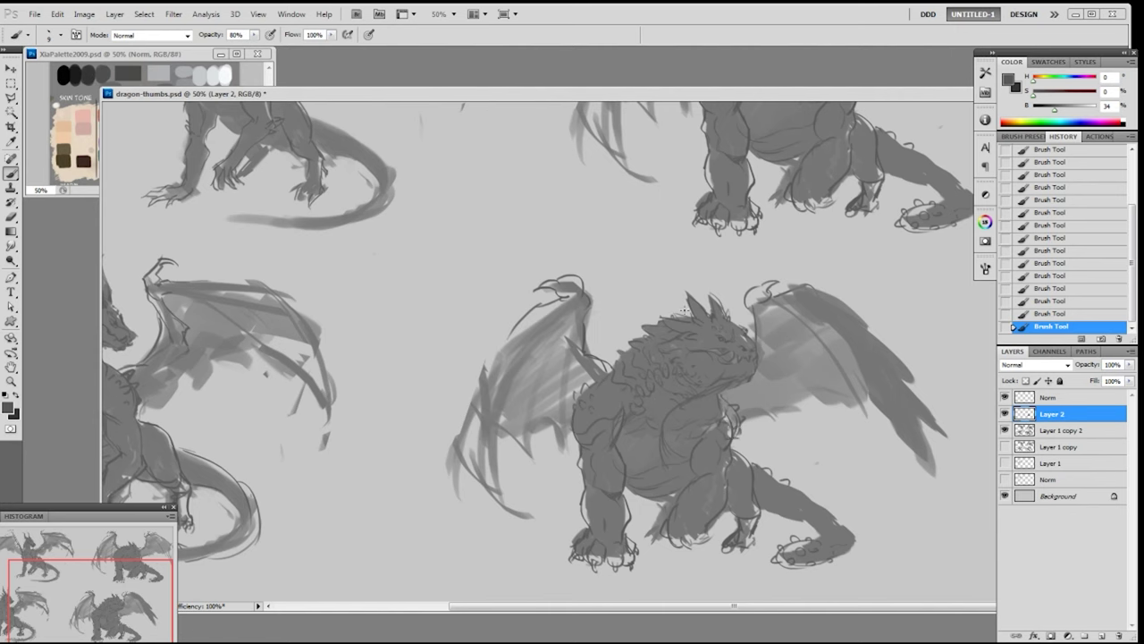
- Paint two long, pointed horns over the ears on the lower-right dragon's head in body gray
left_click(696, 304, "alt")
mouse_move(679, 295)
left_mouse_down()
mouse_move(690, 313)
mouse_move(670, 284)
mouse_move(669, 297)
mouse_move(703, 302)
mouse_move(678, 279)
mouse_move(703, 303)
left_mouse_up()
key("0")
left_click(694, 304, "alt")
key("ctrl+z")
key("e")
key("b")
mouse_move(660, 269)
left_mouse_down()
mouse_move(684, 295)
mouse_move(719, 295)
mouse_move(705, 264)
mouse_move(717, 293)
left_mouse_up()
left_click_drag(715, 291, 715, 309)
left_click_drag(721, 297, 731, 322)
left_click_drag(726, 311, 735, 326)
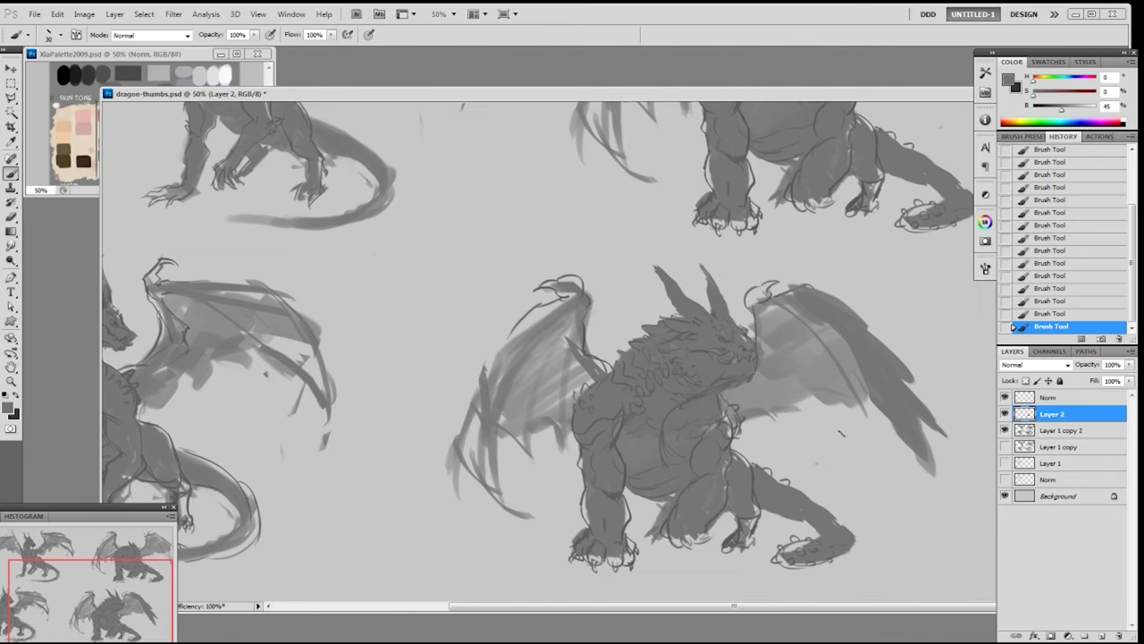
- Sample the darkest gray swatch and draw spikes on the lower-right dragon's foreleg and a line along its left-hand wing edge
mouse_move(891, 417)
left_mouse_down()
mouse_move(799, 493)
mouse_move(790, 418)
mouse_move(850, 454)
mouse_move(861, 445)
mouse_move(768, 463)
mouse_move(778, 454)
left_mouse_up()
mouse_move(314, 289)
left_mouse_down()
mouse_move(573, 311)
mouse_move(593, 337)
left_mouse_up()
left_click_drag(465, 330, 465, 457)
left_click(155, 144, "alt")
left_click_drag(804, 461, 523, 287)
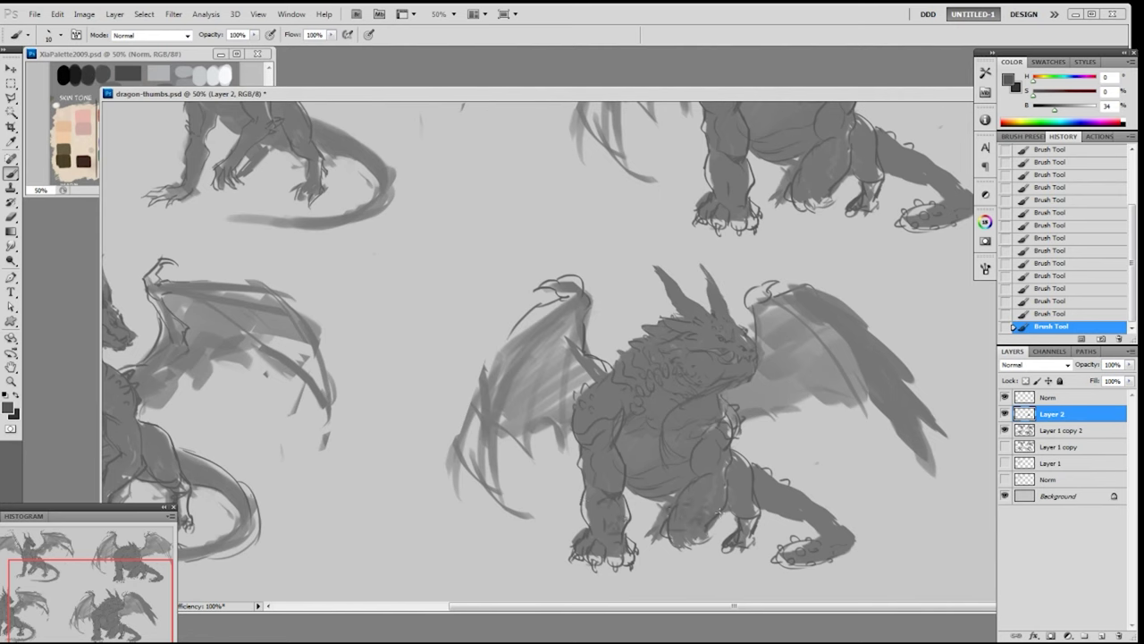
left_click_drag(597, 519, 581, 527)
left_click_drag(584, 482, 576, 496)
left_click_drag(542, 302, 486, 379)
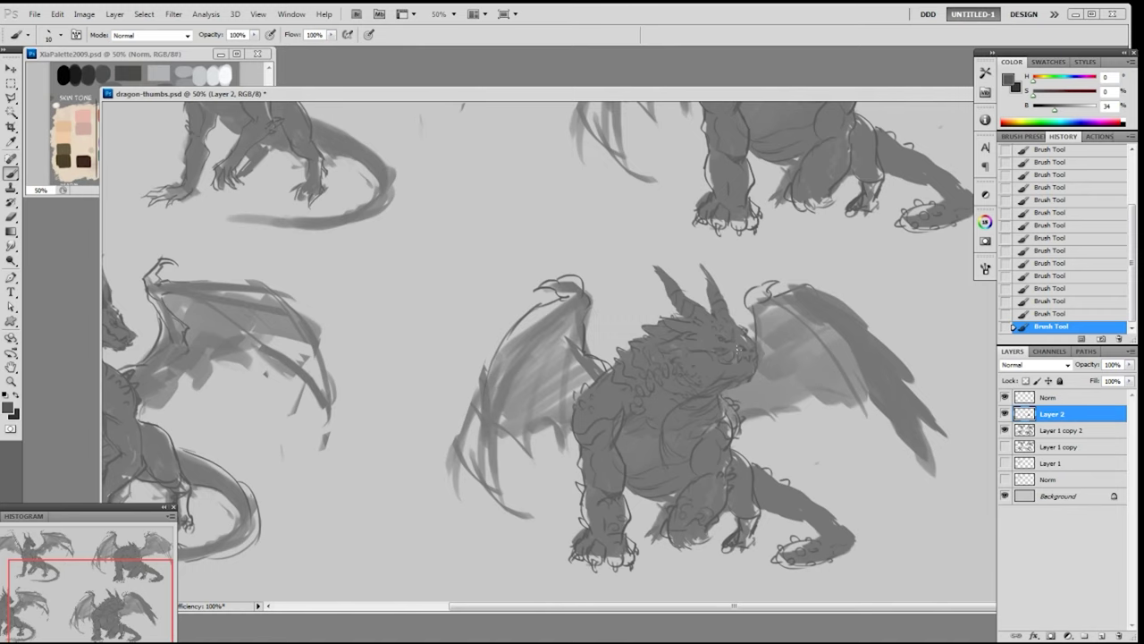
- Redraw the end of the lower-right dragon's tail as a pointed, spiked tip
left_click_drag(823, 199, 817, 302)
left_click_drag(508, 362, 731, 306)
left_click_drag(787, 554, 760, 565)
mouse_move(661, 454)
left_mouse_down()
mouse_move(812, 460)
mouse_move(660, 461)
mouse_move(653, 450)
left_mouse_up()
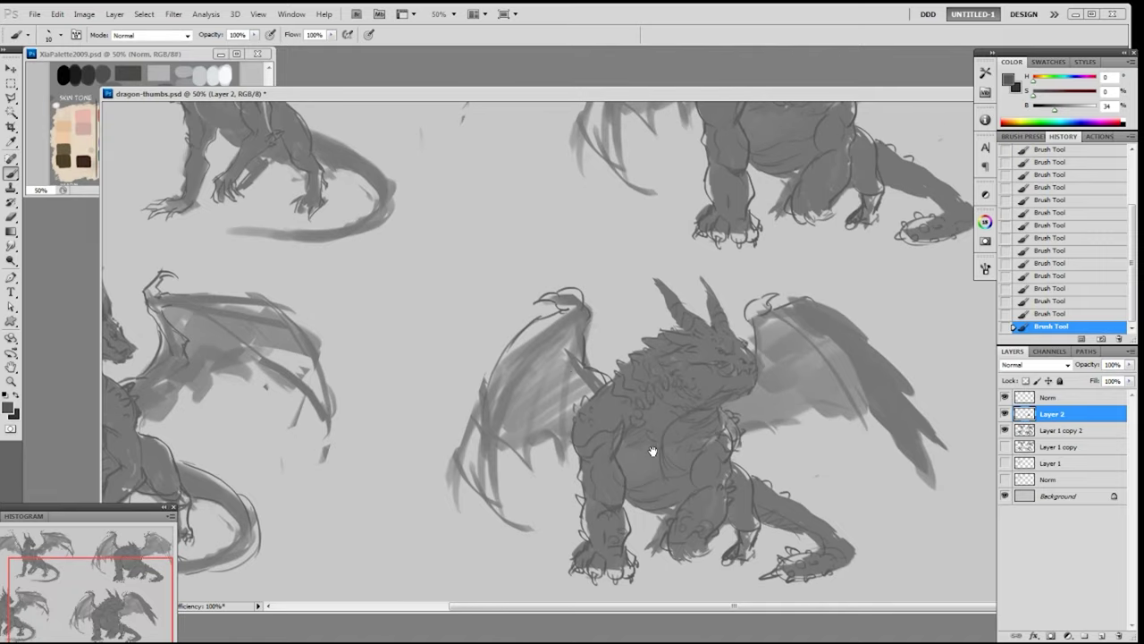
- Try painting a dark, feathered outer edge on the lower-right dragon's left-hand wing on Layer 2
left_click(572, 315, "alt")
key("bracketright")
left_click_drag(371, 405, 648, 396)
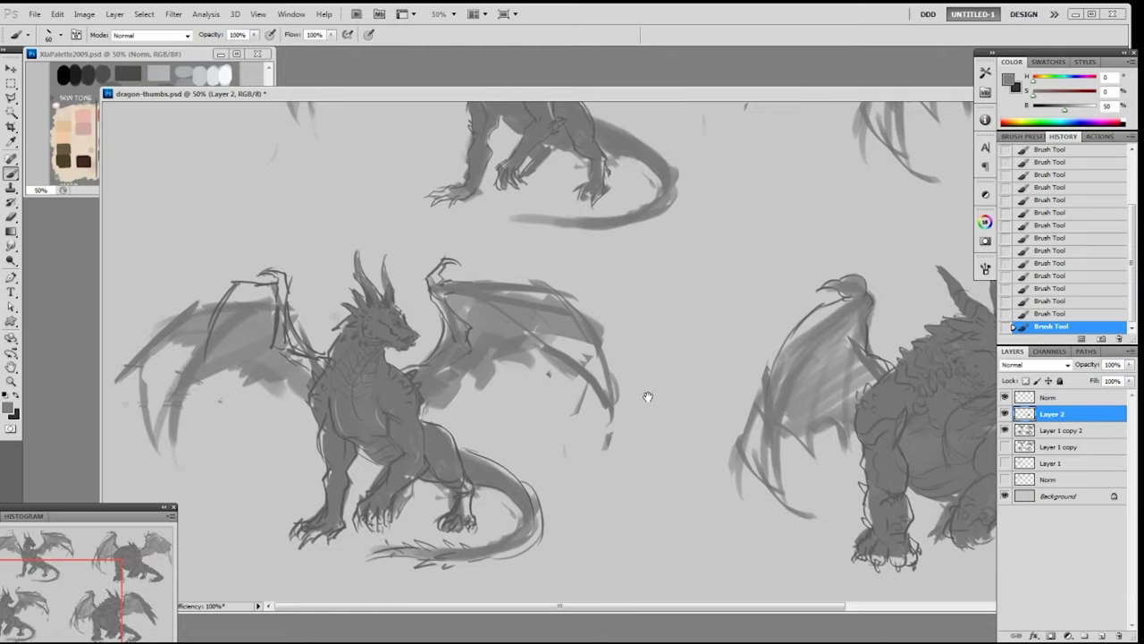
left_click_drag(903, 360, 621, 373)
left_click_drag(647, 463, 647, 448)
mouse_move(564, 298)
left_mouse_down()
mouse_move(515, 351)
mouse_move(544, 307)
mouse_move(492, 465)
left_mouse_up()
left_click(882, 367, "alt")
mouse_move(552, 306)
left_mouse_down()
mouse_move(480, 422)
mouse_move(465, 425)
mouse_move(456, 472)
mouse_move(512, 510)
left_mouse_up()
left_click_drag(474, 450, 503, 521)
left_click_drag(475, 420, 517, 525)
mouse_move(682, 405)
left_mouse_down()
mouse_move(795, 460)
mouse_move(707, 498)
mouse_move(703, 423)
left_mouse_up()
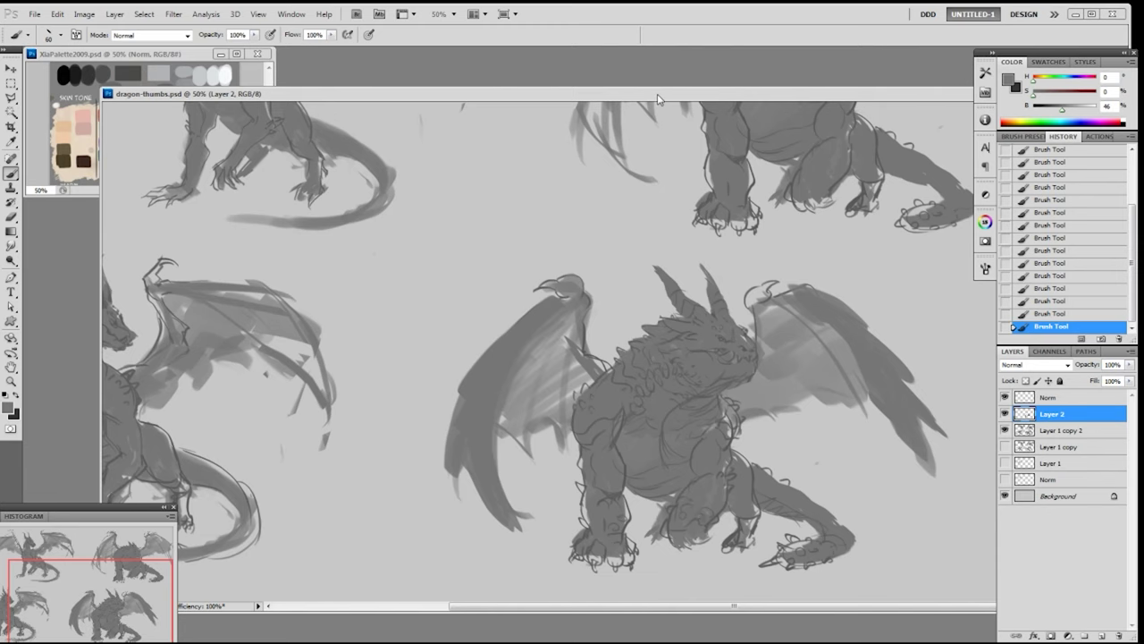
- Merge Layer 2 into Layer 1 copy 2 and place the merged layer in a new group above a new layer named Norm
key("ctrl+minus")
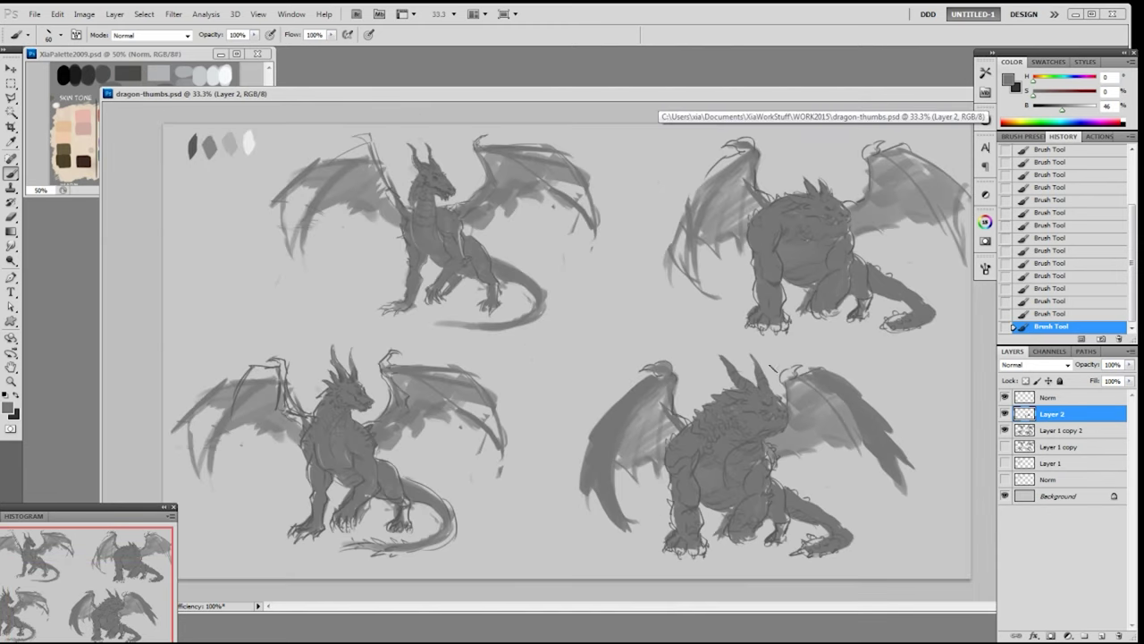
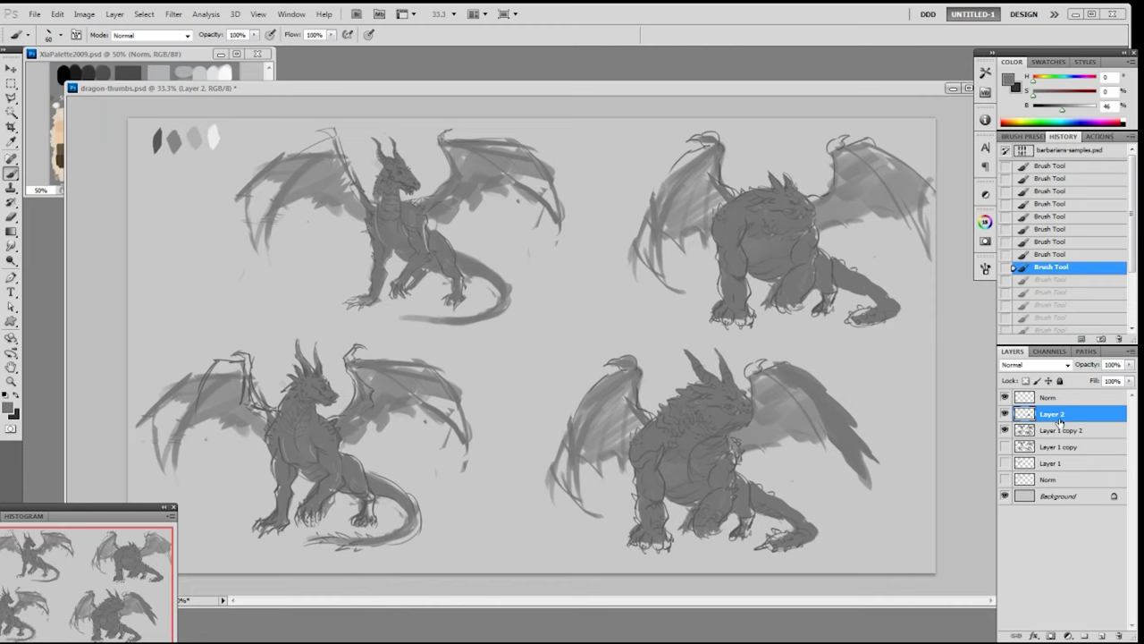
key("ctrl+e")
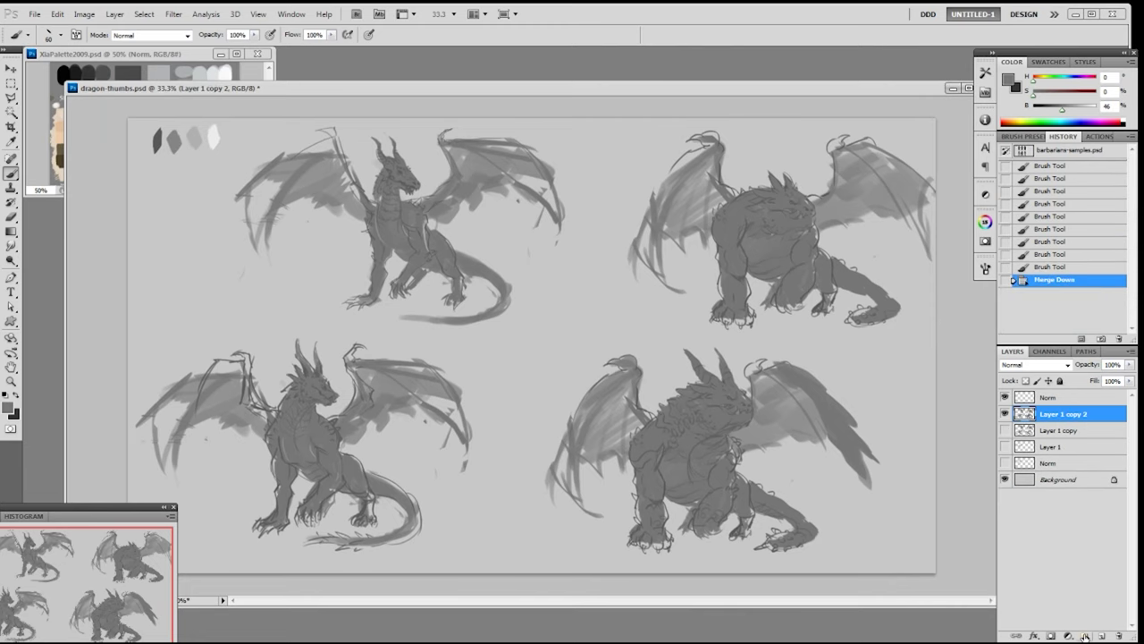
left_click(1083, 635)
left_click_drag(1064, 434, 1058, 421)
key("ctrl+shift+n")
left_click(1046, 445)
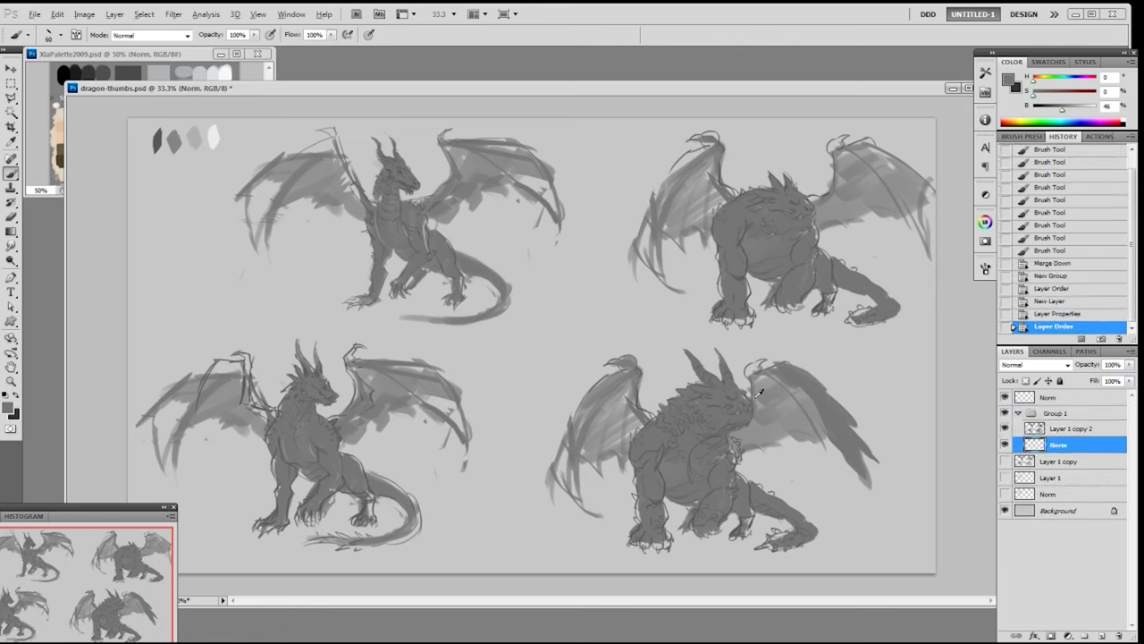
- On Layer 1 copy 2, paint a dark, tapering outer edge on the lower-right dragon's left-hand wing
left_click(1063, 430)
mouse_move(633, 376)
left_mouse_down()
mouse_move(575, 423)
mouse_move(556, 479)
left_mouse_up()
left_click_drag(424, 219, 427, 238)
left_click_drag(426, 224, 428, 243)
left_click_drag(568, 480, 587, 507)
- On the grouped Norm layer, fill the lower-right dragon's left-hand wing membrane with a sampled lighter gray
left_click(1069, 445)
mouse_move(592, 443)
left_mouse_down()
mouse_move(610, 413)
mouse_move(596, 447)
left_mouse_up()
left_click(773, 428, "alt")
key("ctrl+z")
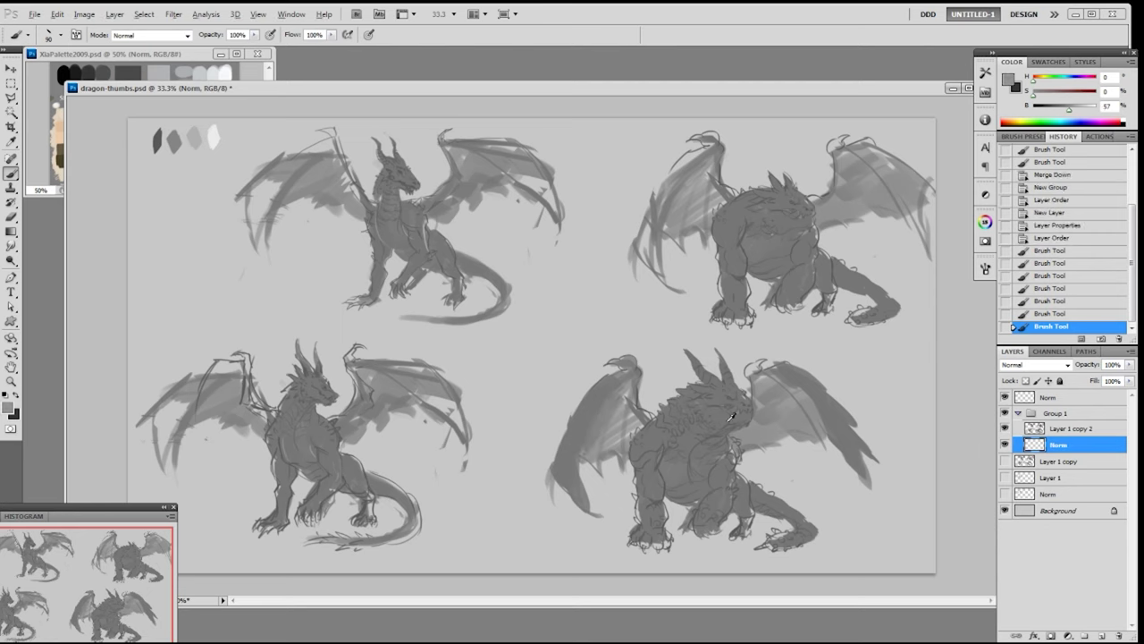
left_click(611, 442, "alt")
mouse_move(625, 400)
left_mouse_down()
mouse_move(623, 429)
mouse_move(634, 393)
left_mouse_up()
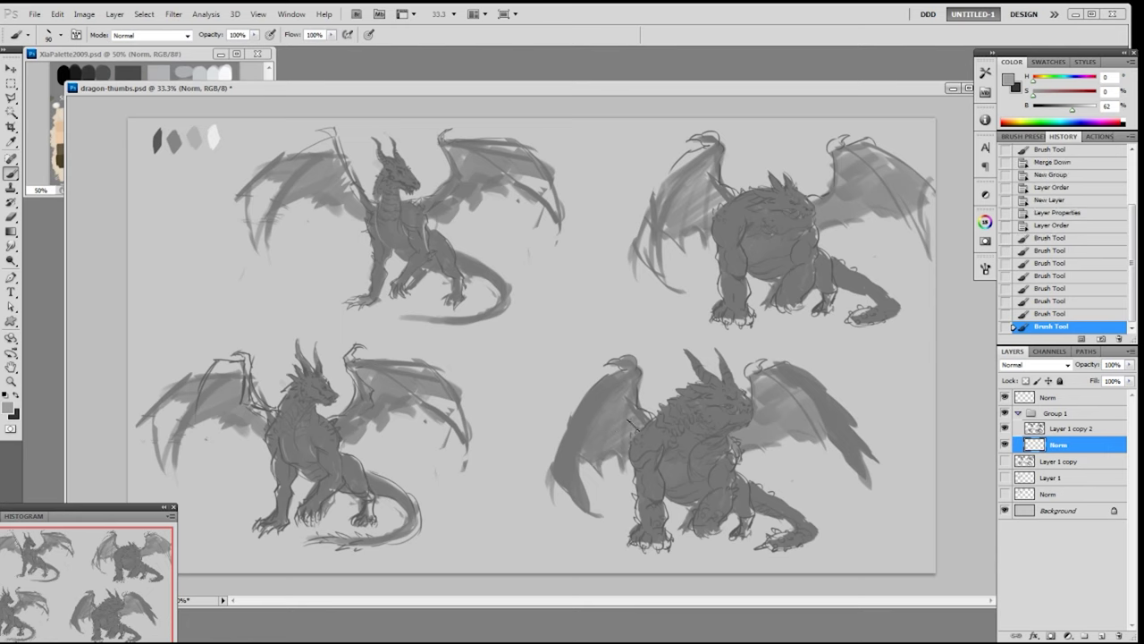
left_click_drag(630, 411, 611, 438)
- Fill the joint and inner edge of the lower-right dragon's right-hand wing on the Norm layer using a smaller brush
mouse_move(770, 403)
left_mouse_down()
mouse_move(751, 368)
mouse_move(760, 363)
left_mouse_up()
left_click(828, 391, "alt")
key("bracketleft")
key("bracketleft")
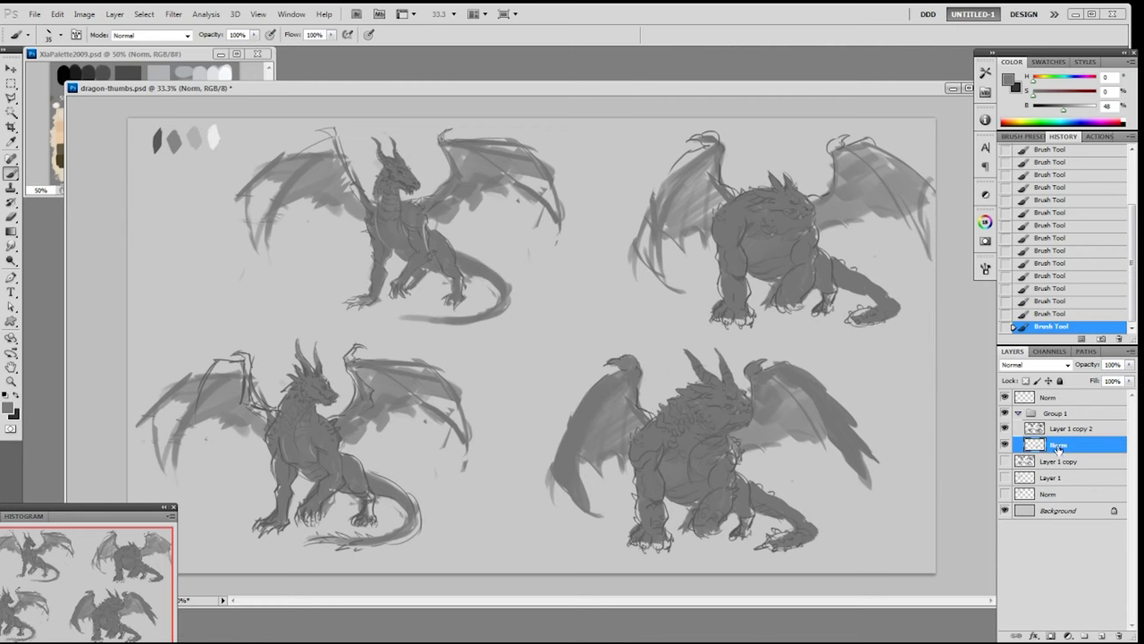
- On Layer 1 copy 2, erase stray lines inside the lower-right dragon's right-hand wing and trim its outer tip
left_click(1068, 428)
key("e")
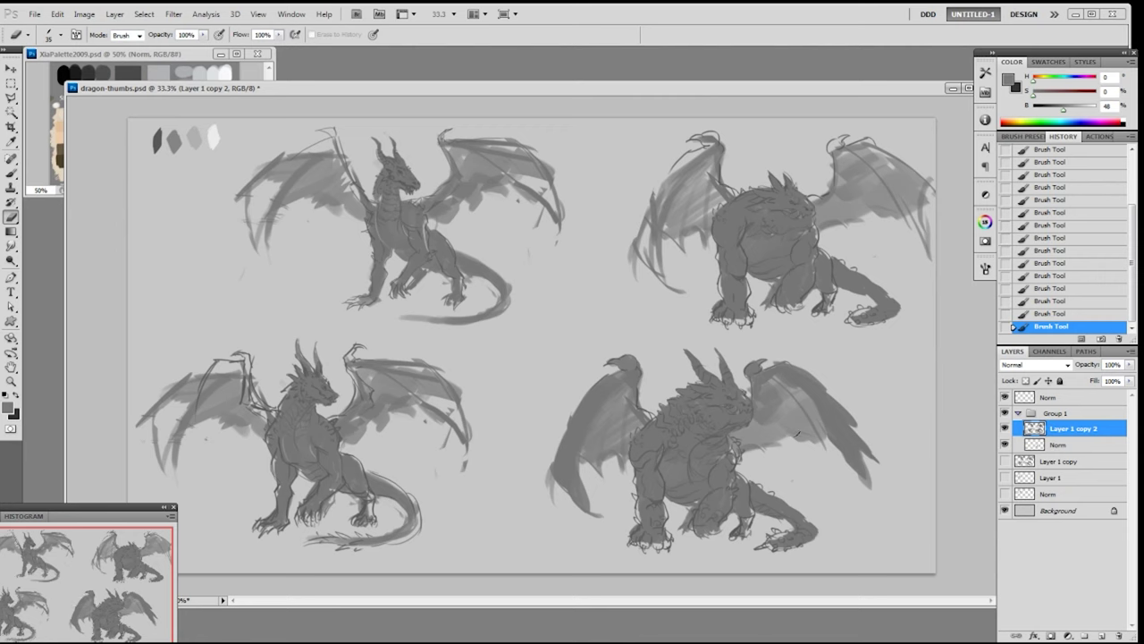
mouse_move(789, 430)
left_mouse_down()
mouse_move(781, 444)
mouse_move(827, 448)
left_mouse_up()
mouse_move(849, 454)
left_mouse_down()
mouse_move(856, 464)
mouse_move(867, 454)
mouse_move(870, 486)
left_mouse_up()
key("ctrl+z")
mouse_move(861, 438)
left_mouse_down()
mouse_move(877, 484)
mouse_move(873, 458)
left_mouse_up()
left_click(873, 456)
- Paint the upper edge of the lower-right dragon's right-hand wing and smooth the outer edge of its left-hand wing
key("b")
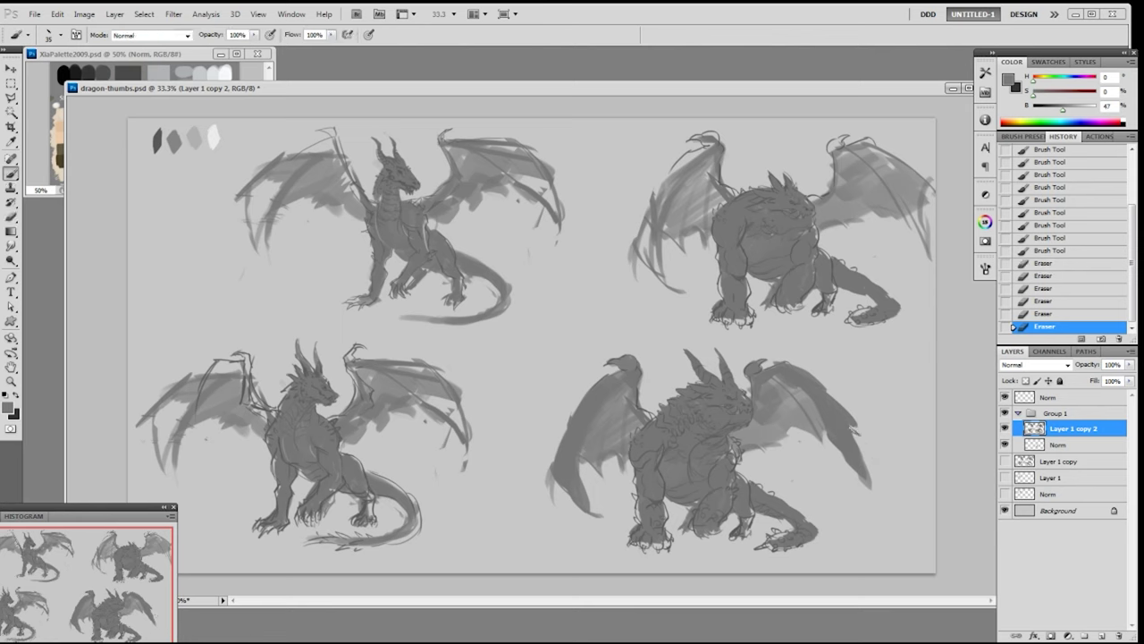
left_click_drag(804, 371, 823, 389)
left_click(827, 391)
left_click_drag(570, 490, 577, 510)
mouse_move(556, 465)
left_mouse_down()
mouse_move(585, 507)
mouse_move(550, 481)
left_mouse_up()
left_click_drag(559, 446, 556, 500)
mouse_move(556, 469)
left_mouse_down()
mouse_move(555, 490)
mouse_move(555, 474)
left_mouse_up()
left_click_drag(567, 430, 561, 457)
left_click_drag(588, 402, 547, 490)
- Clean up the left-hand wing's feather tips and outer contour by alternately erasing and repainting them
key("e")
mouse_move(547, 474)
left_mouse_down()
mouse_move(552, 505)
mouse_move(565, 488)
left_mouse_up()
mouse_move(563, 491)
left_mouse_down()
mouse_move(557, 522)
mouse_move(594, 515)
left_mouse_up()
key("b")
left_click_drag(583, 497, 592, 512)
left_click_drag(581, 491, 595, 515)
left_click_drag(552, 459, 548, 503)
key("ctrl+z")
key("e")
left_click_drag(550, 449, 557, 504)
mouse_move(581, 467)
left_mouse_down()
mouse_move(593, 475)
mouse_move(607, 463)
left_mouse_up()
left_click_drag(606, 466, 612, 472)
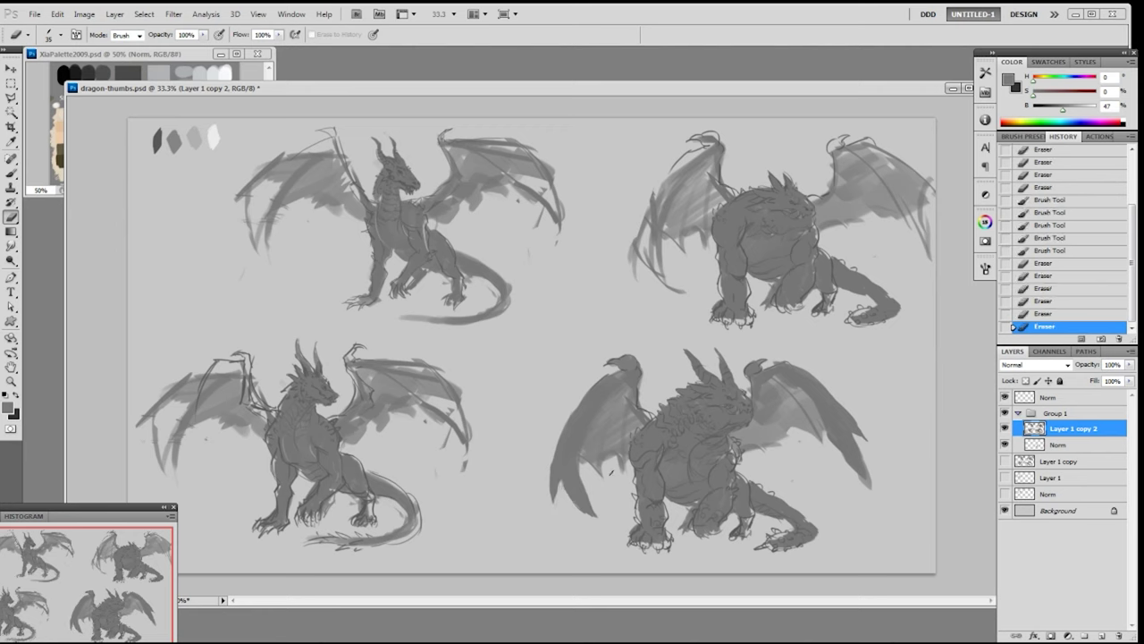
- Merge Layer 1 copy 2 down into the grouped Norm layer and erase stray marks around the left-hand wing
key("ctrl+e")
right_click(614, 460)
left_click(677, 473)
left_click(546, 511)
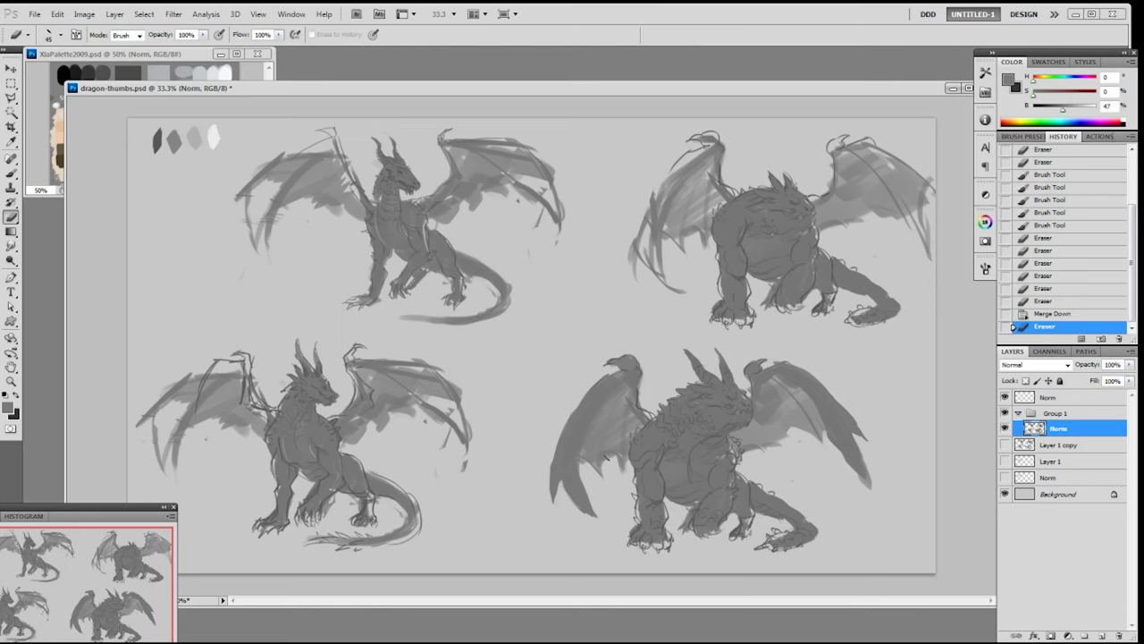
mouse_move(602, 461)
left_mouse_down()
mouse_move(561, 481)
mouse_move(595, 460)
left_mouse_up()
- Reshape the lower edge of the left-hand wing membrane on Norm using grays sampled from the wing and the eraser
key("b")
left_click(596, 444, "alt")
left_click_drag(597, 447, 600, 458)
mouse_move(603, 447)
left_mouse_down()
mouse_move(596, 469)
mouse_move(603, 463)
left_mouse_up()
key("e")
key("ctrl+z")
left_click_drag(614, 446, 624, 457)
left_click_drag(626, 452, 618, 450)
key("b")
left_click(613, 436, "alt")
left_click_drag(620, 439, 623, 449)
- Reshape the lower edge of the lower-right dragon's right-hand wing membrane with short brush and eraser strokes
left_click_drag(790, 432, 793, 444)
key("e")
mouse_move(783, 447)
left_mouse_down()
mouse_move(797, 442)
mouse_move(793, 428)
mouse_move(790, 447)
left_mouse_up()
key("b")
mouse_move(794, 426)
left_mouse_down()
mouse_move(789, 448)
mouse_move(776, 443)
mouse_move(795, 438)
left_mouse_up()
left_click_drag(805, 426, 801, 434)
left_click_drag(810, 424, 799, 432)
- Paint a gray sampled from the right-hand wing across the membranes of both wings
left_click(792, 379, "alt")
left_click_drag(790, 385, 803, 424)
left_click_drag(795, 411, 793, 441)
left_click_drag(625, 394, 608, 418)
left_click_drag(618, 397, 607, 420)
- Add a new layer named Norm and place it beneath the merged dragon layer in Group 1
left_click(731, 468, "alt")
key("ctrl+shift+n")
left_click_drag(1054, 446, 1055, 422)
left_click(1057, 445)
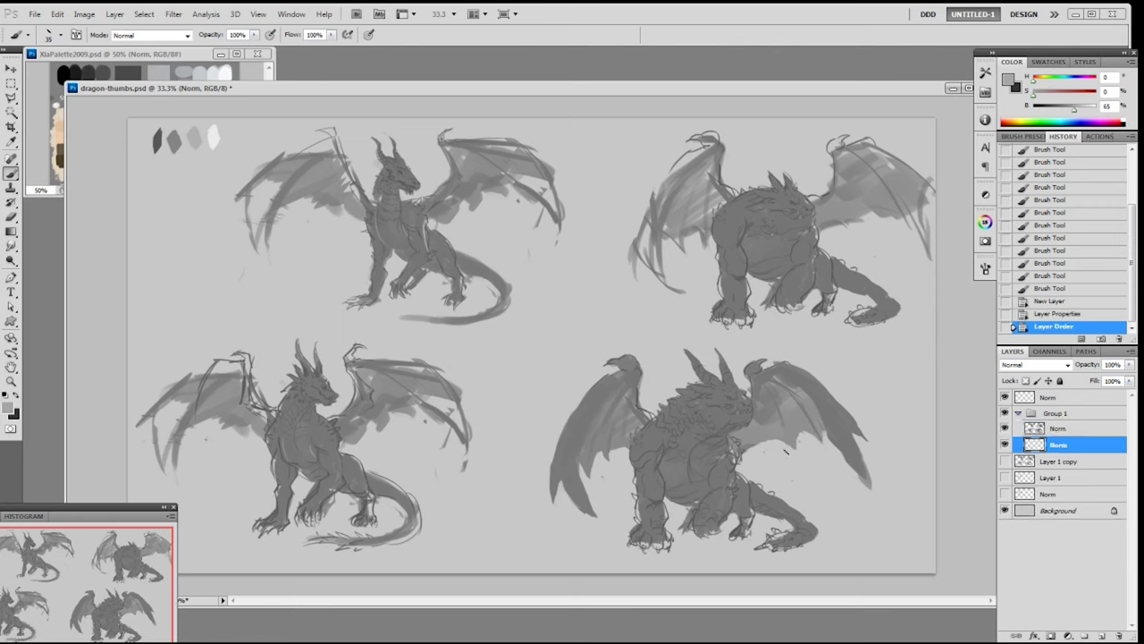
- Fill the gaps along the lower-right dragon's chest, legs, feet and tail with sampled body gray, and merge the two Norm layers
left_click(731, 458, "alt")
left_click_drag(729, 448, 736, 456)
left_click_drag(636, 454, 639, 470)
left_click_drag(638, 482, 637, 522)
left_click_drag(636, 477, 640, 484)
mouse_move(643, 538)
left_mouse_down()
mouse_move(634, 547)
mouse_move(660, 550)
mouse_move(670, 541)
mouse_move(663, 524)
left_mouse_up()
left_click_drag(745, 514, 749, 531)
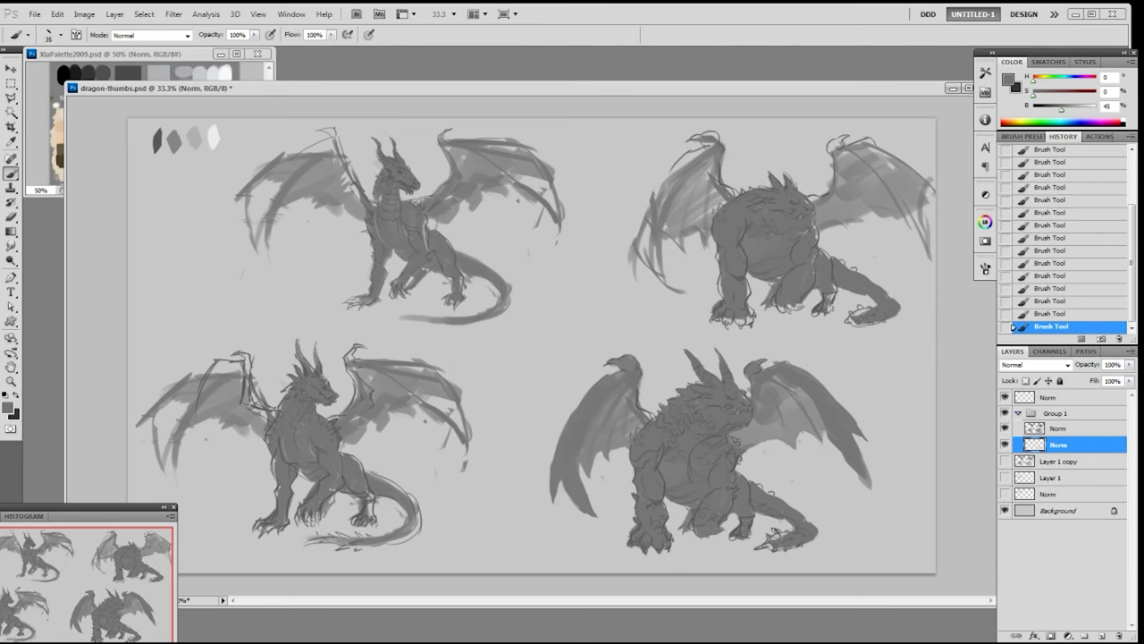
mouse_move(761, 538)
left_mouse_down()
mouse_move(771, 548)
mouse_move(806, 539)
left_mouse_up()
key("ctrl+e")
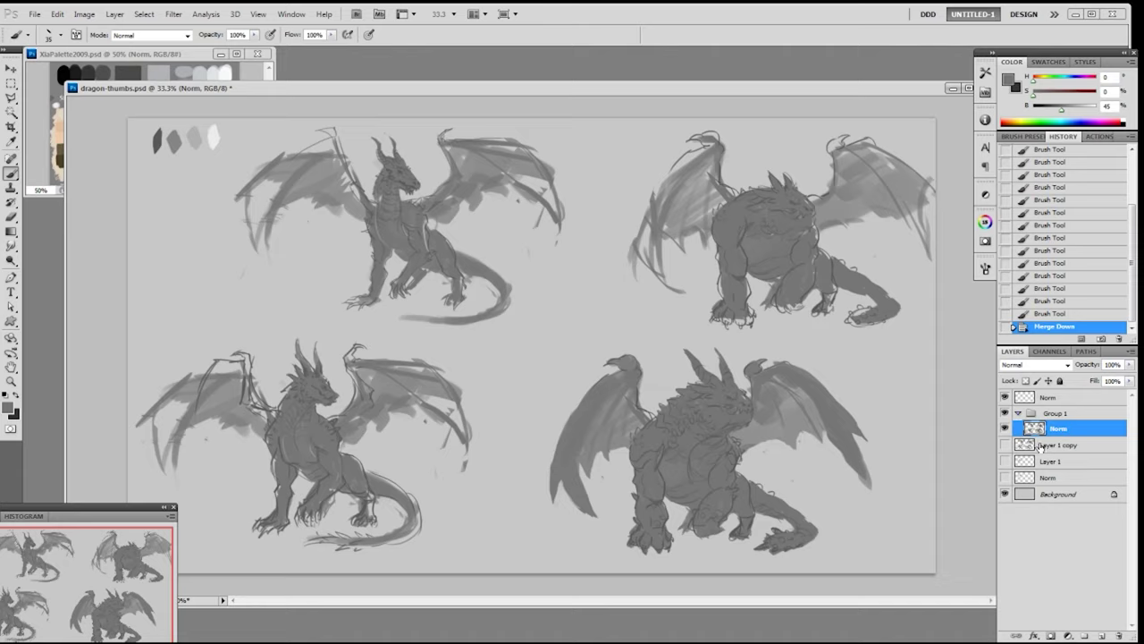
- Select only the lower-right dragon's pixels and add a Multiply layer named Multi above Norm
left_click(1034, 431, "ctrl")
key("m")
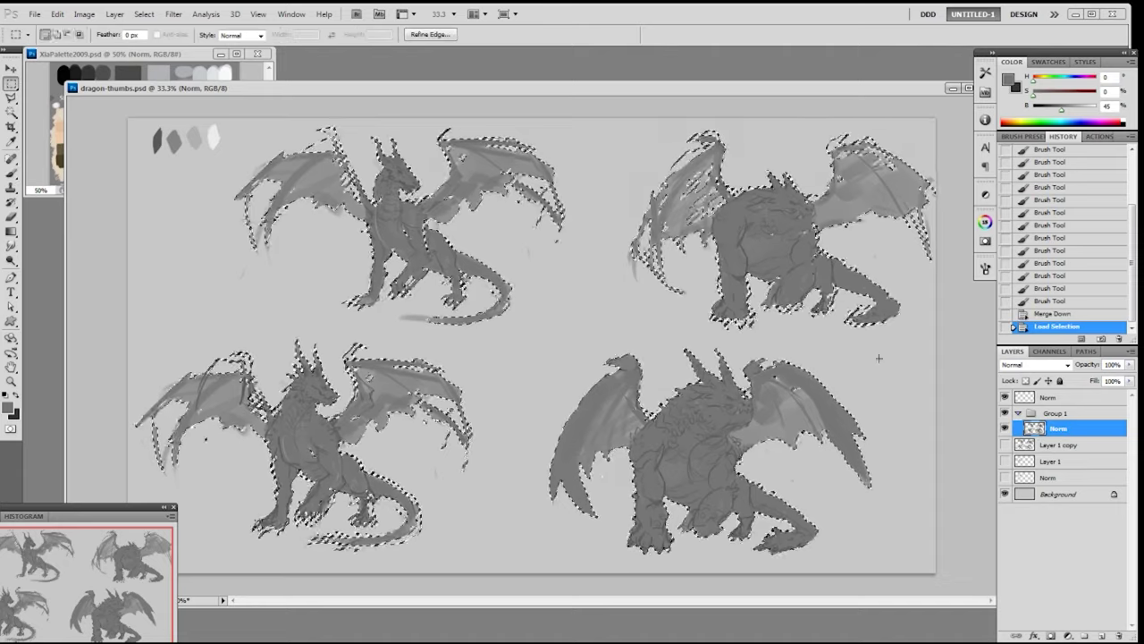
left_click_drag(721, 269, 618, 119)
left_click_drag(218, 124, 582, 328)
mouse_move(517, 577)
left_mouse_down()
mouse_move(135, 290)
mouse_move(516, 572)
left_mouse_up()
left_click(1005, 444)
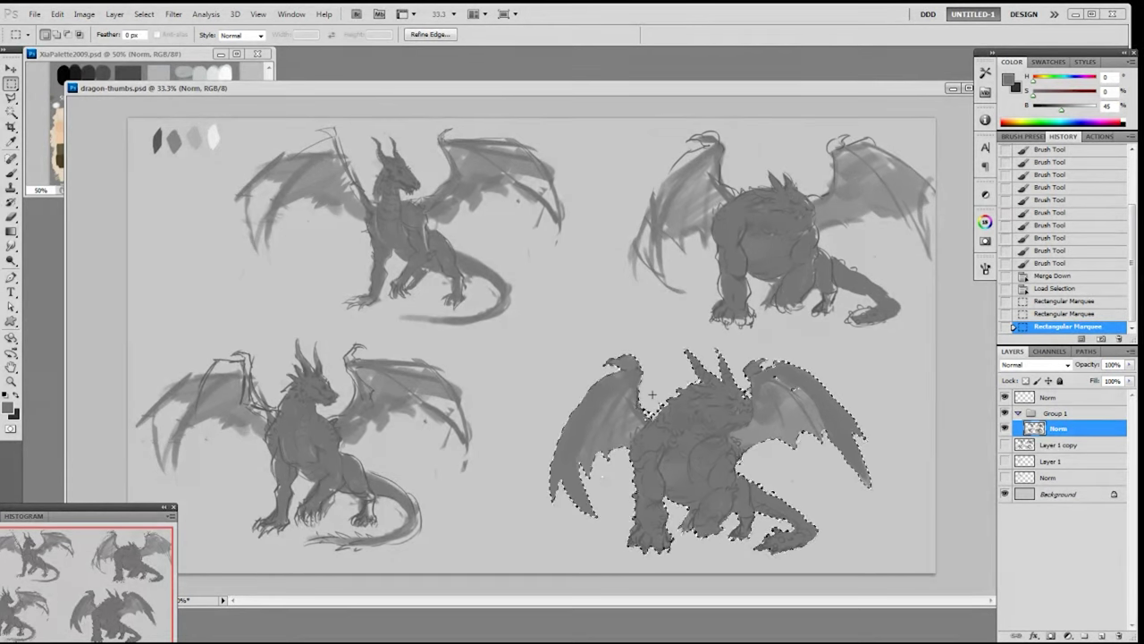
key("F3")
key("b")
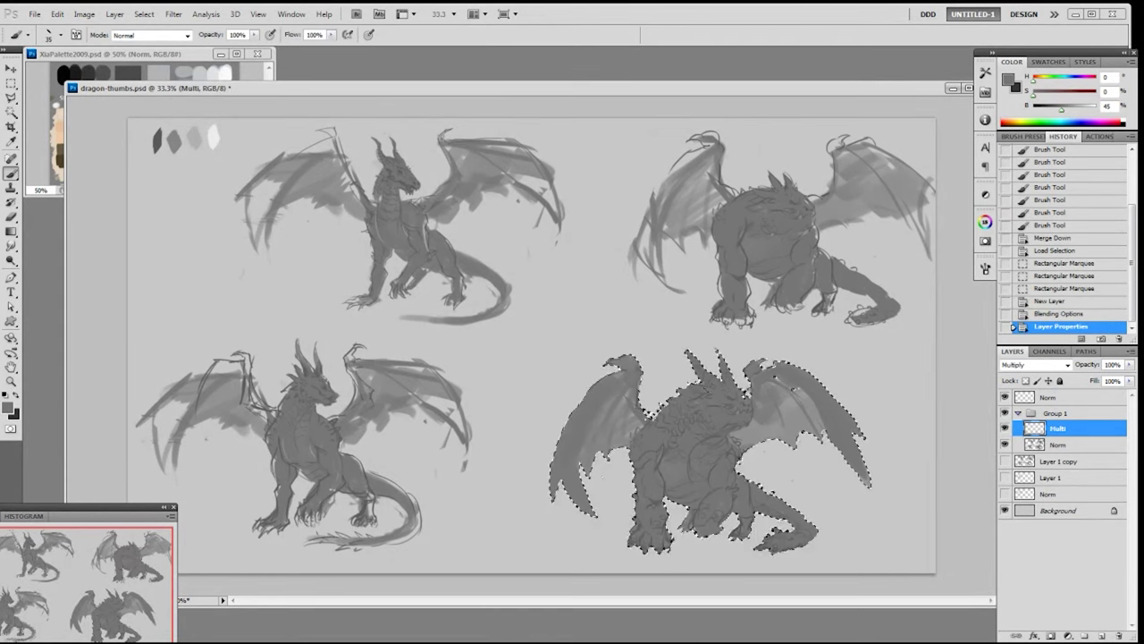
- Shade the lower-right dragon's lower body, tail and wings on Multi with a large soft brush at 50% opacity
key("ctrl+minus")
right_click(746, 397)
double_click(784, 477)
left_click(851, 407)
key("bracketright")
key("bracketright")
key("bracketright")
key("bracketright")
key("bracketright")
key("bracketright")
key("bracketright")
key("bracketright")
left_click_drag(729, 487, 572, 527)
key("ctrl+z")
key("5")
mouse_move(833, 433)
left_mouse_down()
mouse_move(595, 498)
mouse_move(702, 446)
mouse_move(667, 462)
mouse_move(668, 439)
mouse_move(766, 421)
mouse_move(663, 465)
mouse_move(597, 429)
mouse_move(571, 434)
mouse_move(578, 445)
left_mouse_up()
key("bracketleft")
key("bracketleft")
key("bracketleft")
key("bracketleft")
key("bracketleft")
key("bracketleft")
key("bracketleft")
key("bracketleft")
key("bracketleft")
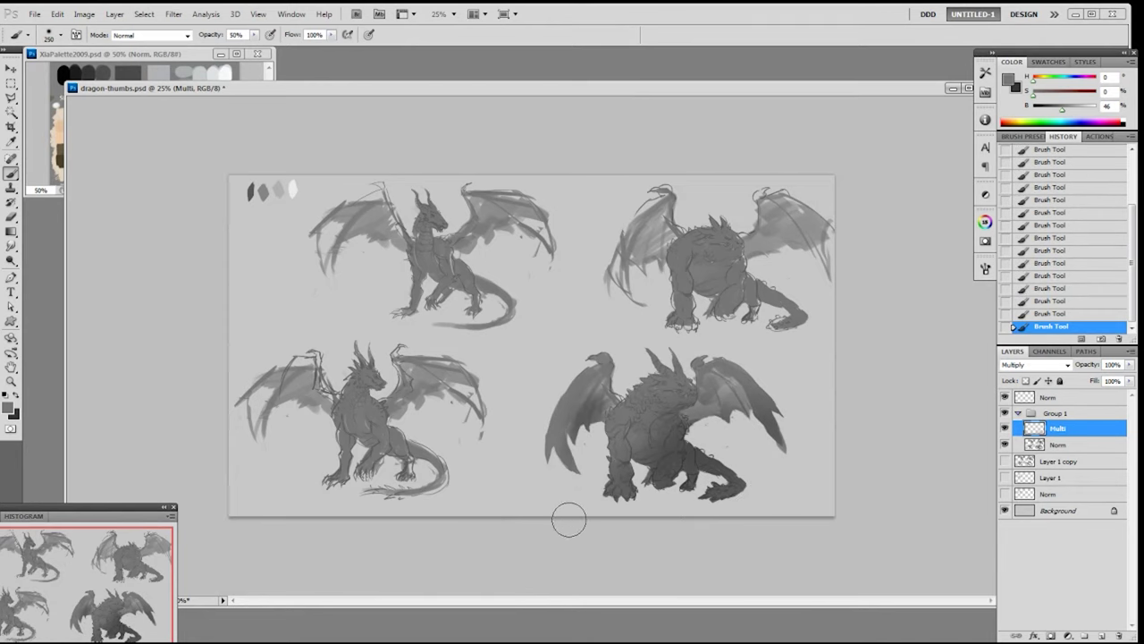
- Soften the shading on both wings with a size 300 eraser at 50% opacity, and repaint shade on the left-hand wing
key("e")
key("bracketright")
key("bracketright")
key("bracketright")
key("bracketright")
key("bracketright")
key("bracketright")
key("bracketright")
key("bracketright")
key("bracketright")
key("bracketright")
key("bracketright")
key("bracketright")
left_click_drag(602, 393, 577, 418)
left_click_drag(590, 399, 578, 415)
left_click_drag(590, 398, 576, 412)
key("b")
mouse_move(603, 375)
left_mouse_down()
mouse_move(564, 429)
mouse_move(565, 447)
left_mouse_up()
key("e")
mouse_move(767, 407)
left_mouse_down()
mouse_move(789, 460)
mouse_move(731, 427)
left_mouse_up()
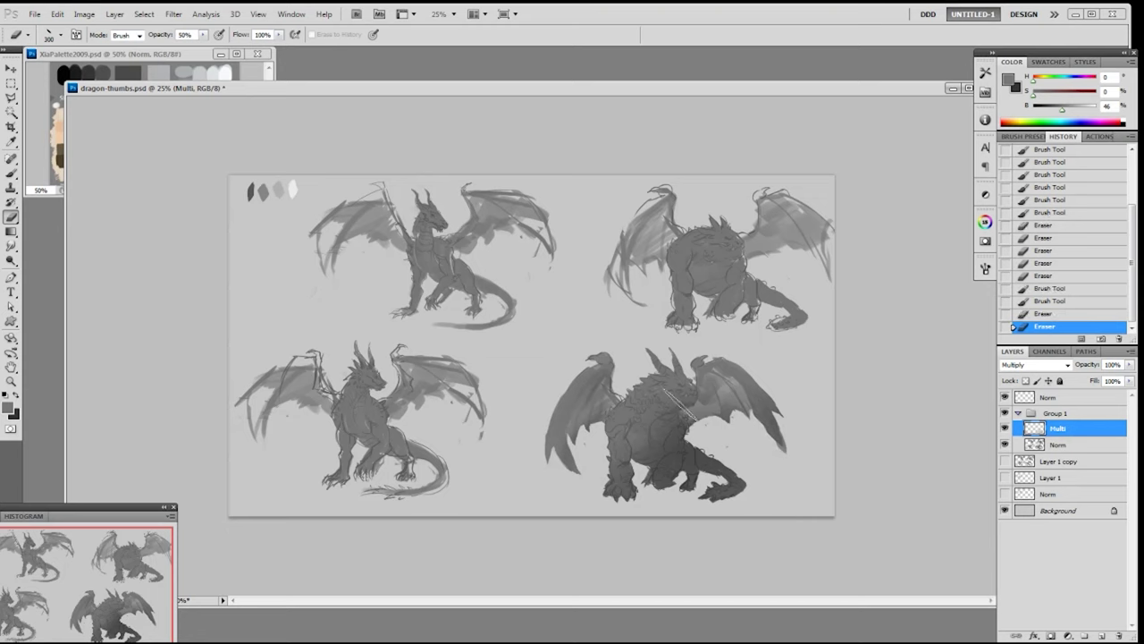
- Add darker shadows to the lower-right dragon's neck, chest and belly with a smaller brush at 30% opacity
key("b")
right_click(686, 397)
left_click(773, 471)
key("Return")
left_click_drag(666, 391, 672, 394)
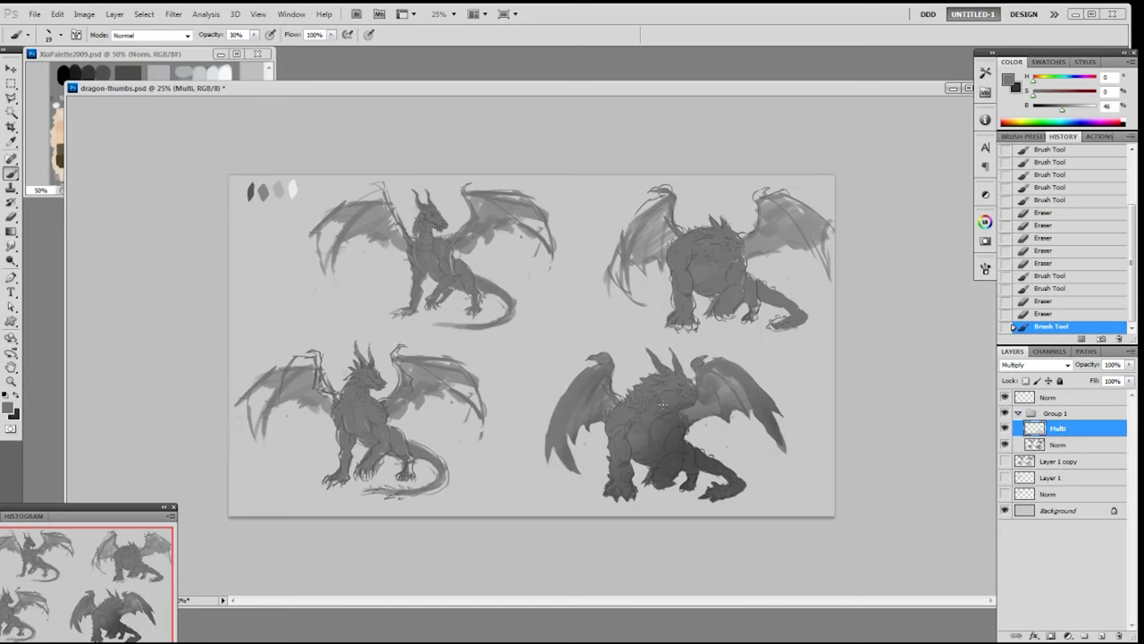
key("bracketright")
key("bracketright")
mouse_move(652, 424)
left_mouse_down()
mouse_move(628, 436)
mouse_move(661, 455)
mouse_move(654, 445)
mouse_move(681, 429)
left_mouse_up()
left_click_drag(670, 476, 632, 449)
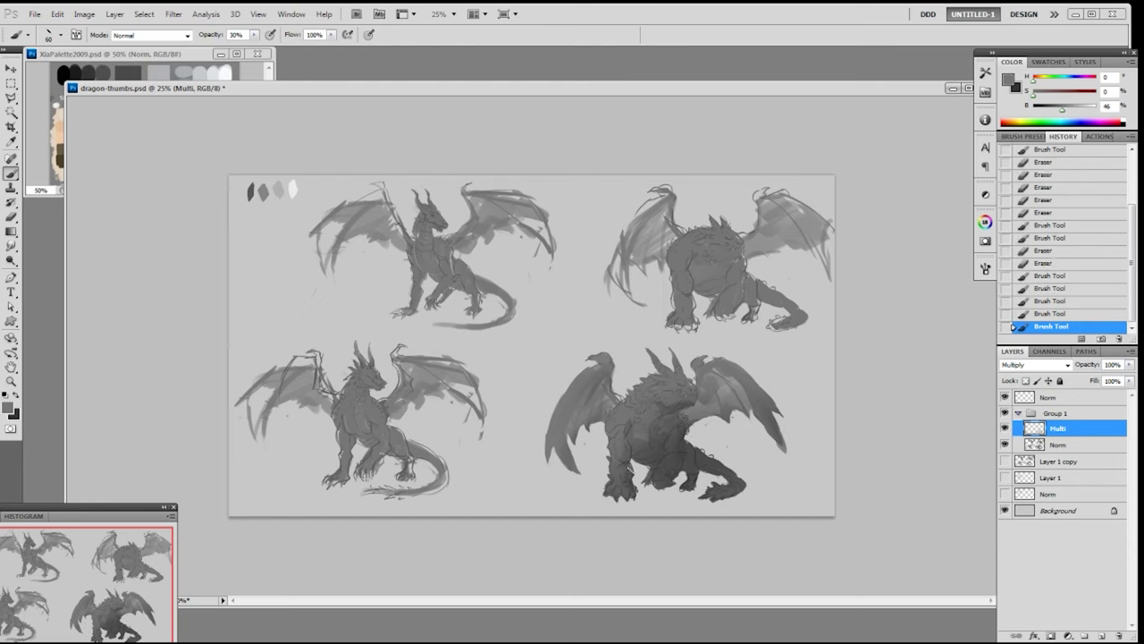
left_click_drag(666, 407, 676, 402)
- Deepen the shading over the lower-right dragon's body and left-hand wing on Multi with a large soft brush
right_click(710, 435)
left_click(759, 469)
left_click(816, 335)
key("bracketright")
key("bracketright")
key("bracketright")
key("bracketright")
key("bracketright")
key("bracketright")
key("bracketright")
key("bracketright")
key("bracketright")
key("bracketright")
key("bracketright")
key("bracketright")
left_click_drag(639, 450, 590, 438)
left_click(578, 430)
left_click(584, 433)
left_click(604, 435)
- Erase shading on the lower-right dragon's upper back, shoulder and front foot with a size 50 eraser at 30% opacity
key("e")
right_click(689, 371)
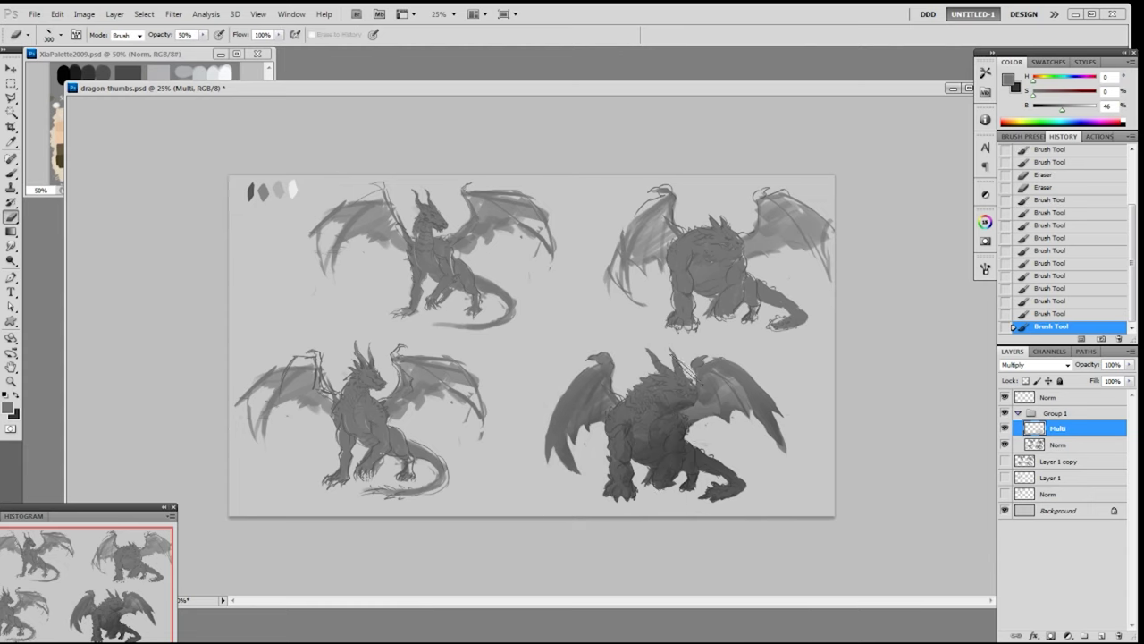
left_click(767, 449)
left_click(791, 350)
left_click_drag(660, 396, 633, 411)
left_click_drag(631, 414, 626, 419)
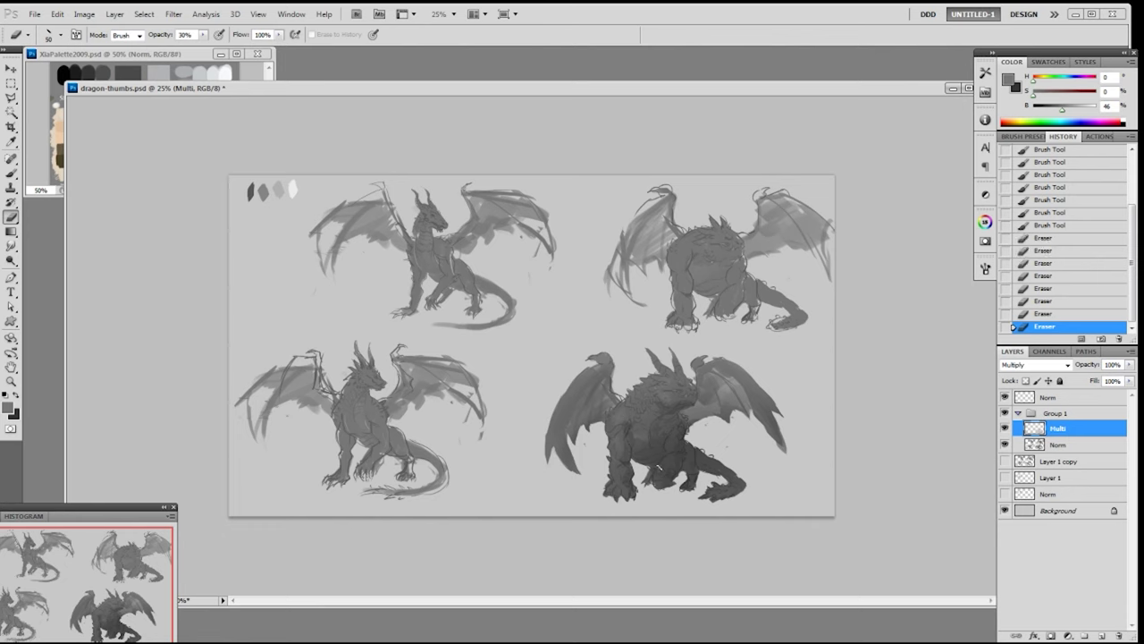
left_click_drag(617, 484, 613, 491)
left_click_drag(616, 489, 613, 496)
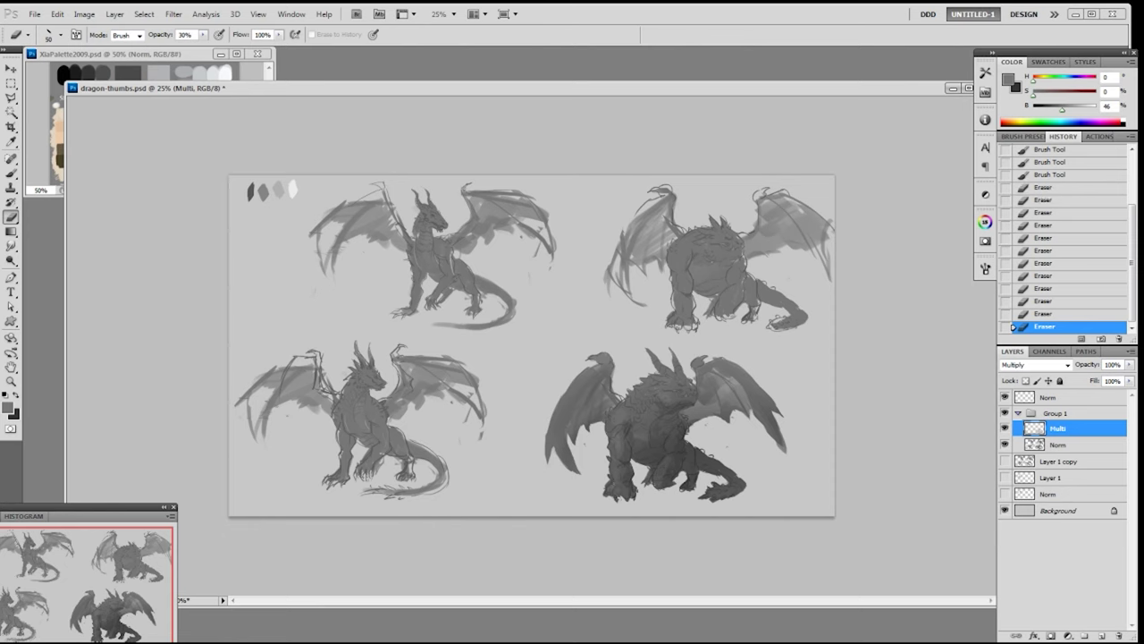
- Darken the lower-right dragon's left-hand wing and the upper part of its right-hand wing on Multi with a brush at 30% opacity
key("b")
right_click(602, 368)
left_click(677, 453)
mouse_move(605, 360)
left_mouse_down()
mouse_move(615, 354)
mouse_move(607, 380)
left_mouse_up()
left_click_drag(599, 373, 613, 391)
left_click_drag(608, 385, 617, 396)
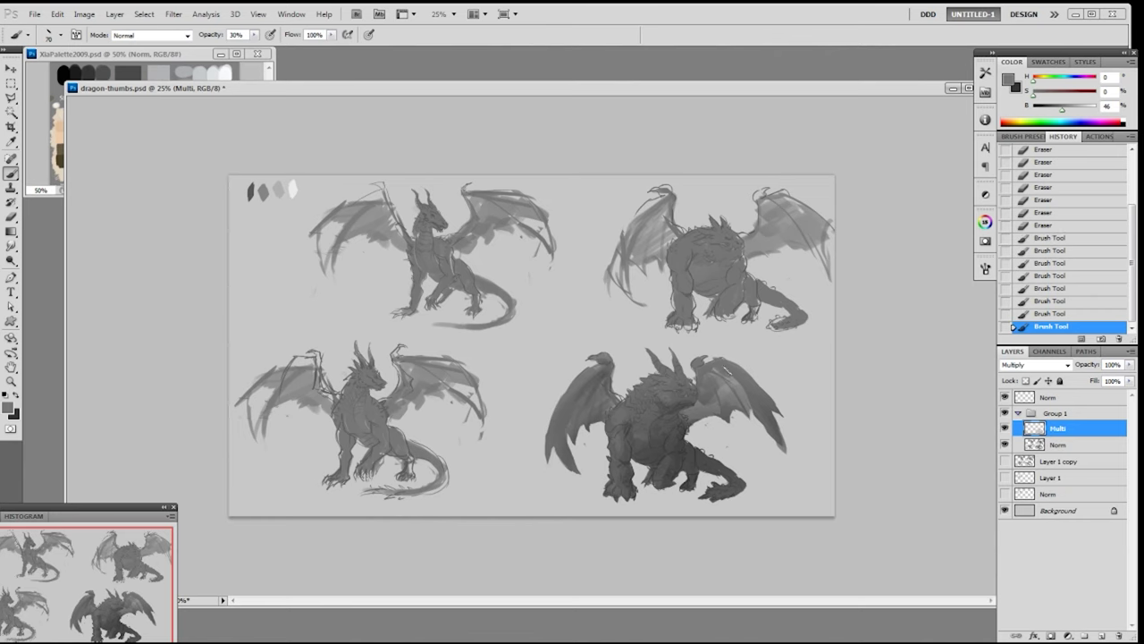
left_click(699, 365)
left_click(701, 366)
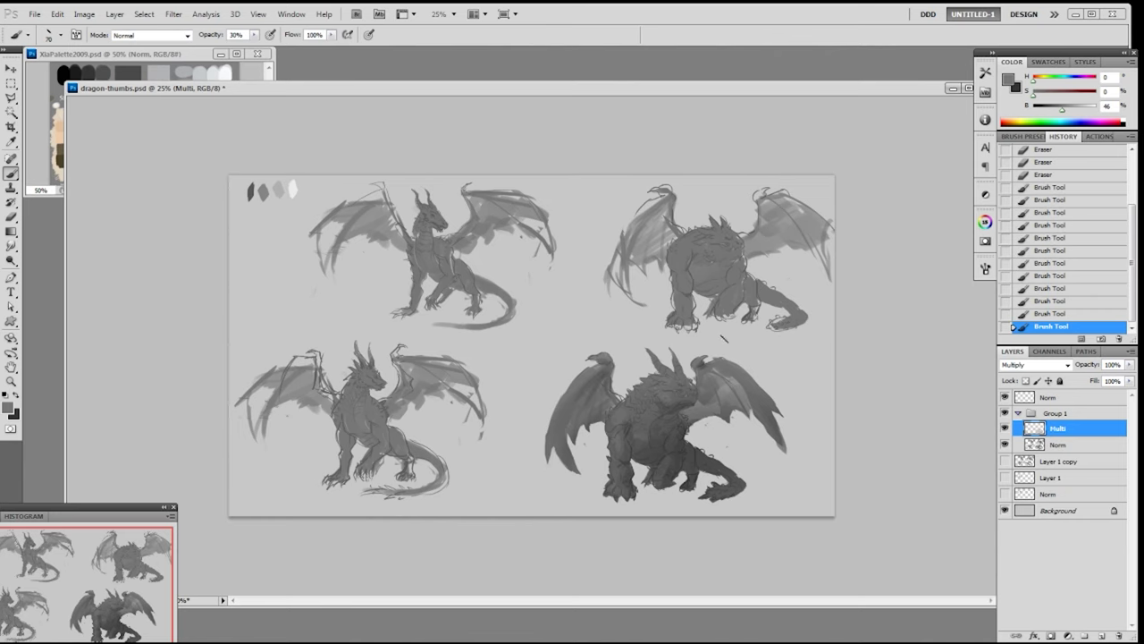
key("ctrl+plus")
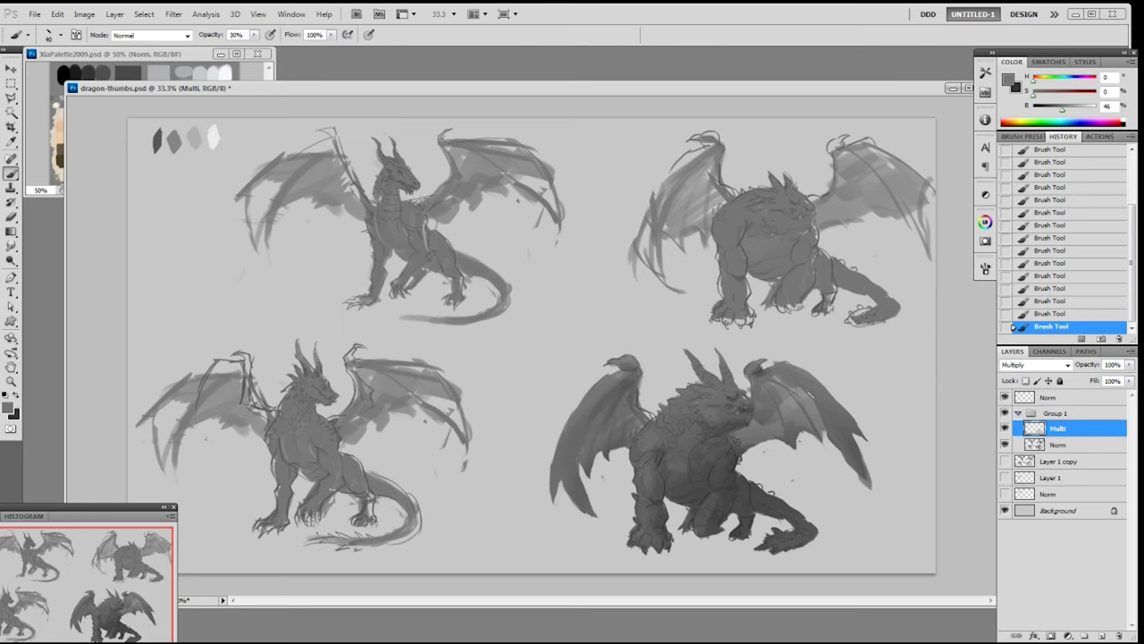
- Try light grey highlights on the lower-right dragon's head and shoulder on a new Overlay layer named Olay, comparing with the layer hidden
key("F4")
left_click(677, 352, "alt")
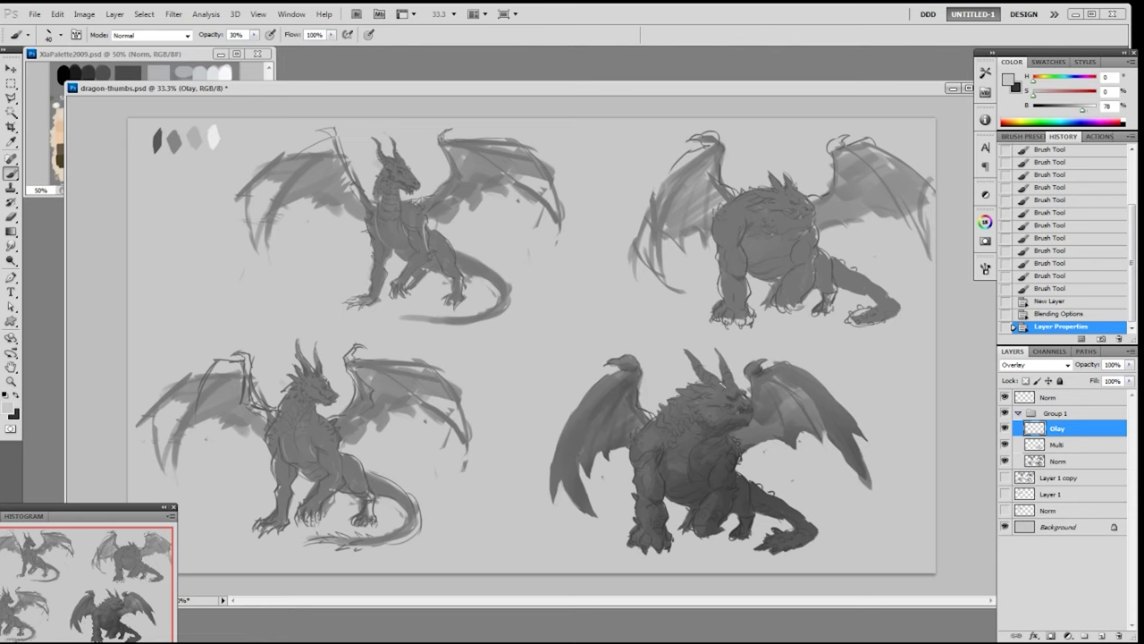
left_click_drag(702, 413, 729, 410)
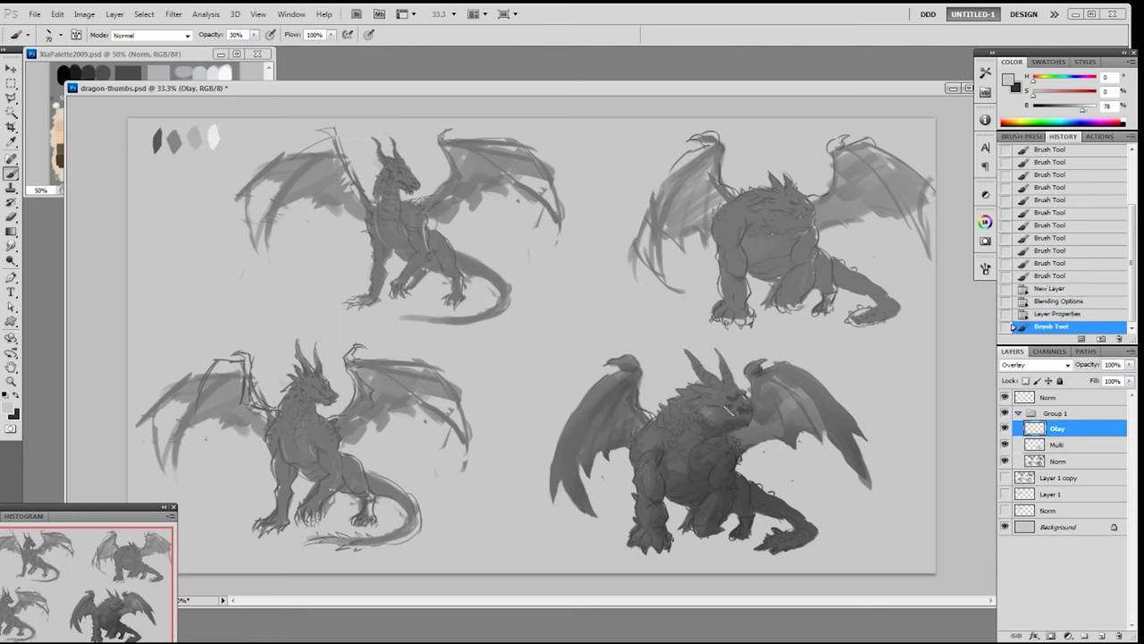
left_click(706, 394)
left_click(706, 404)
left_click(697, 406)
left_click(716, 401)
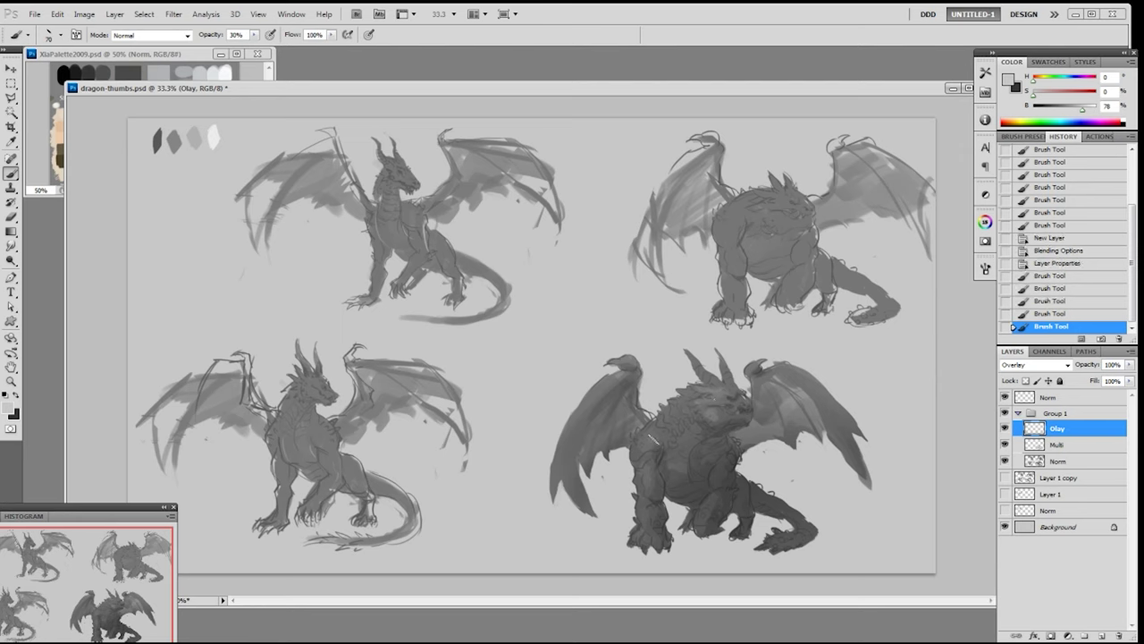
left_click(678, 422)
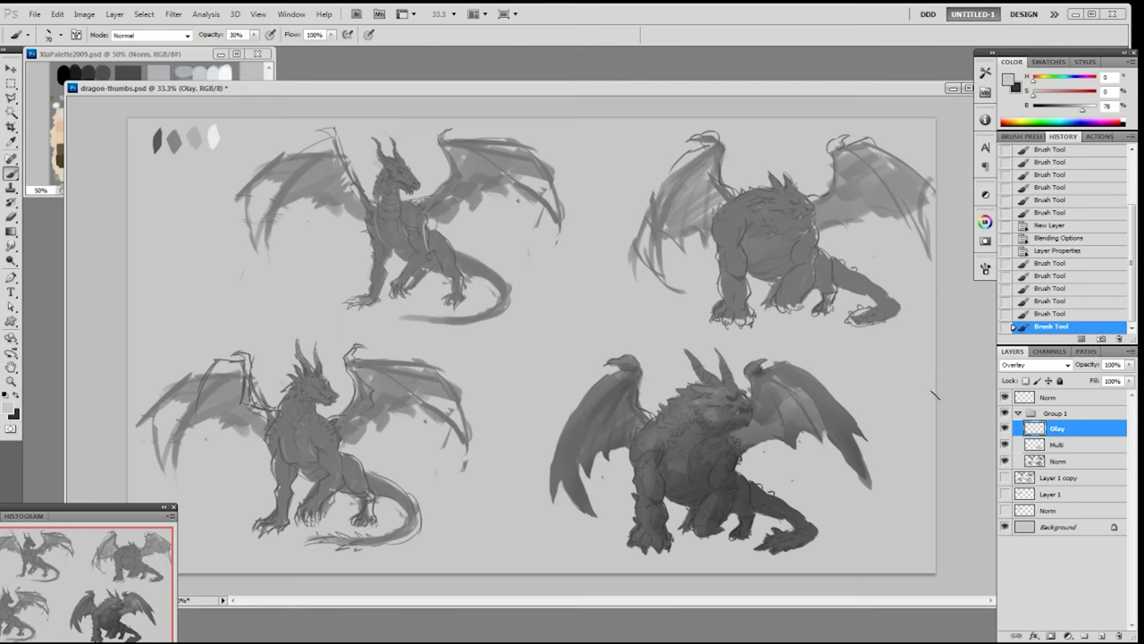
left_click(1007, 429)
left_click(1007, 429)
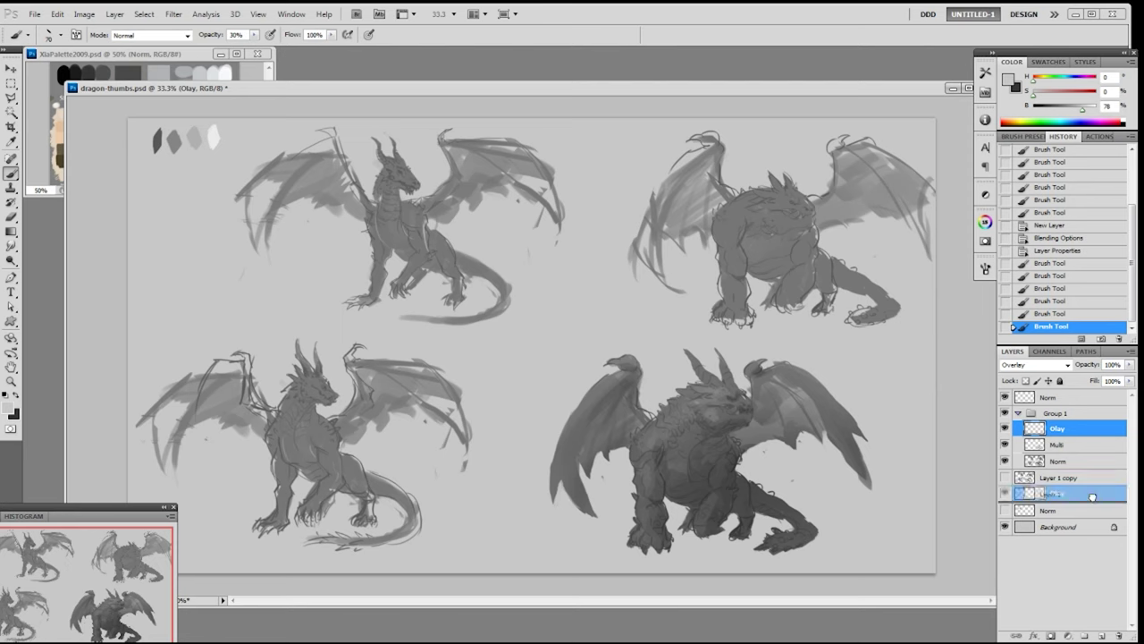
- Try redoing the Overlay highlights on the lower-right dragon's head, neck, chest and front leg, undoing unwanted strokes
left_click(1117, 636)
mouse_move(715, 416)
left_mouse_down()
mouse_move(733, 410)
mouse_move(720, 411)
mouse_move(722, 392)
mouse_move(698, 400)
left_mouse_up()
key("ctrl+z")
key("F3")
left_click(719, 417)
key("ctrl+z")
key("ctrl+z")
mouse_move(705, 416)
left_mouse_down()
mouse_move(715, 409)
mouse_move(690, 402)
left_mouse_up()
left_click_drag(685, 409, 691, 404)
mouse_move(701, 463)
left_mouse_down()
mouse_move(661, 461)
mouse_move(655, 441)
left_mouse_up()
left_click_drag(652, 503, 651, 505)
- Try broad soft highlights on the lower-right dragon's head with a size 300 brush at 30% opacity on Olay
right_click(657, 437)
left_click(703, 474)
left_click(935, 364)
key("3")
key("]")
key("]")
key("]")
key("]")
key("]")
left_click_drag(721, 400, 715, 399)
left_click_drag(713, 399, 719, 399)
left_click_drag(724, 399, 730, 395)
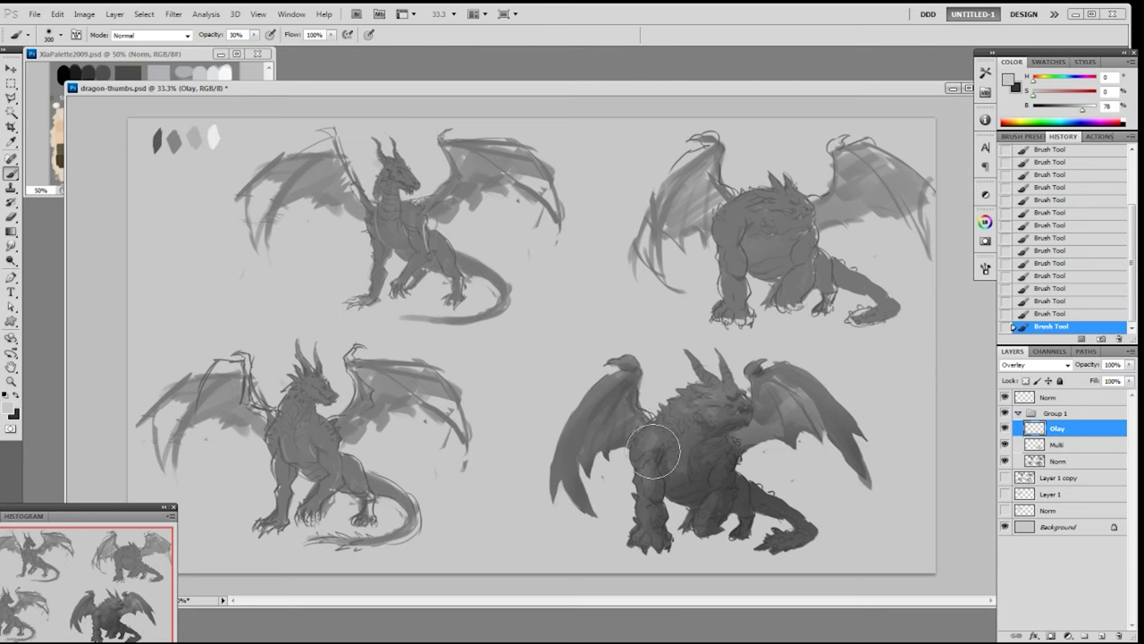
- Undo the latest highlight strokes and delete the Olay layer
left_click(1050, 250)
key("ctrl+alt+z")
key("ctrl+alt+z")
key("ctrl+alt+z")
key("ctrl+alt+z")
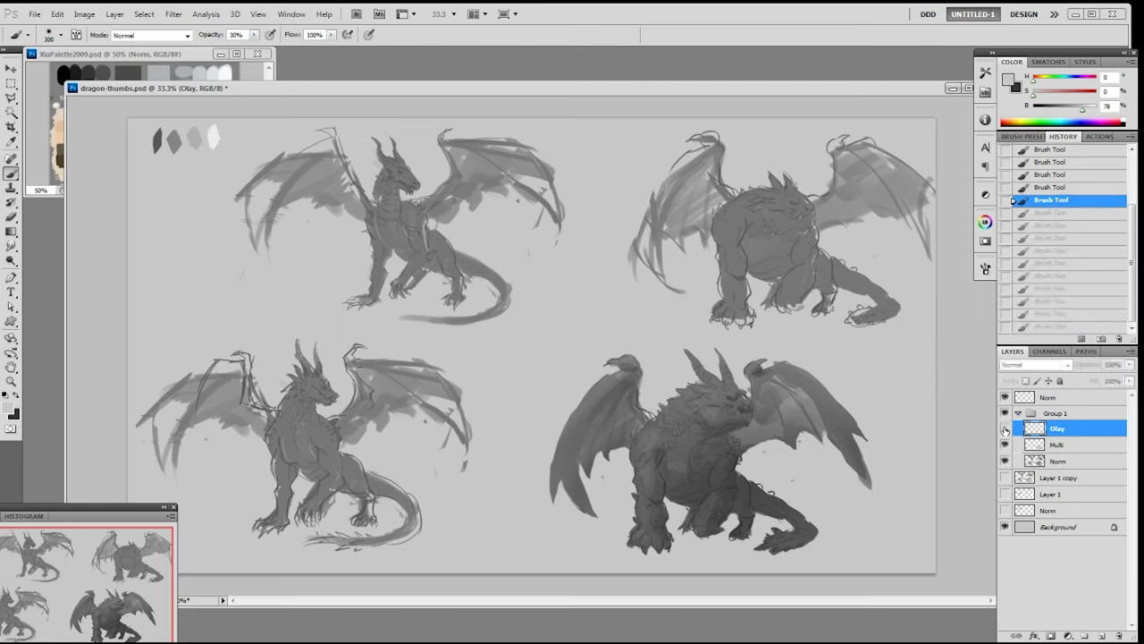
left_click_drag(1069, 430, 1114, 634)
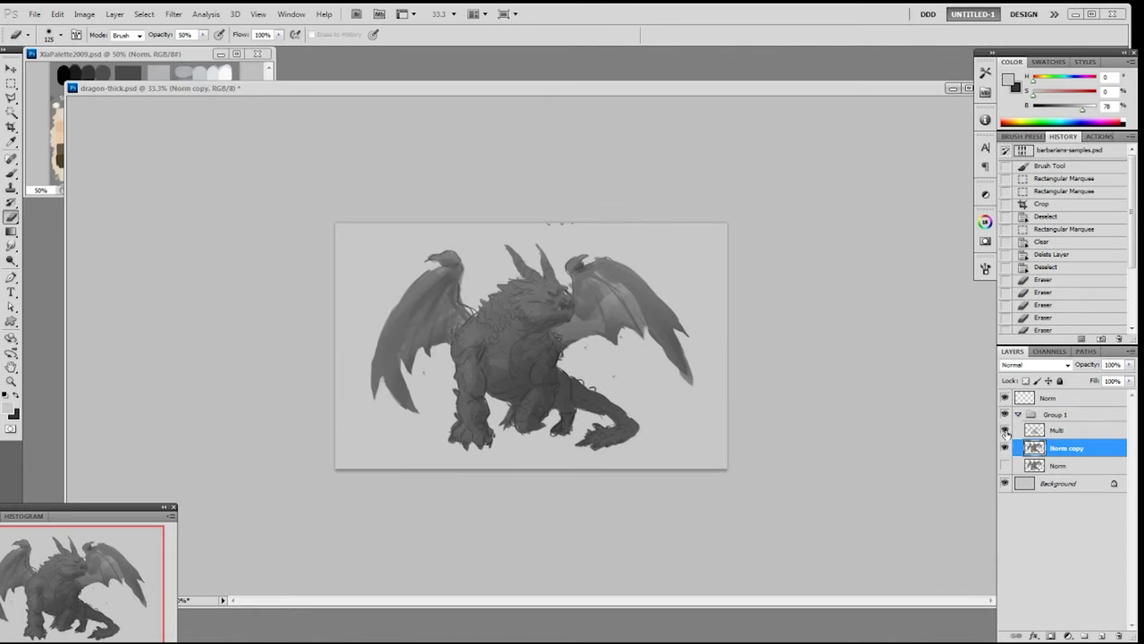
- In dragon-thick.psd, clear the stray marks along the canvas's upper edge on the Norm copy layer and deselect
left_click(1006, 432)
left_click(1005, 432)
key("m")
left_click_drag(802, 171, 455, 238)
key("Delete")
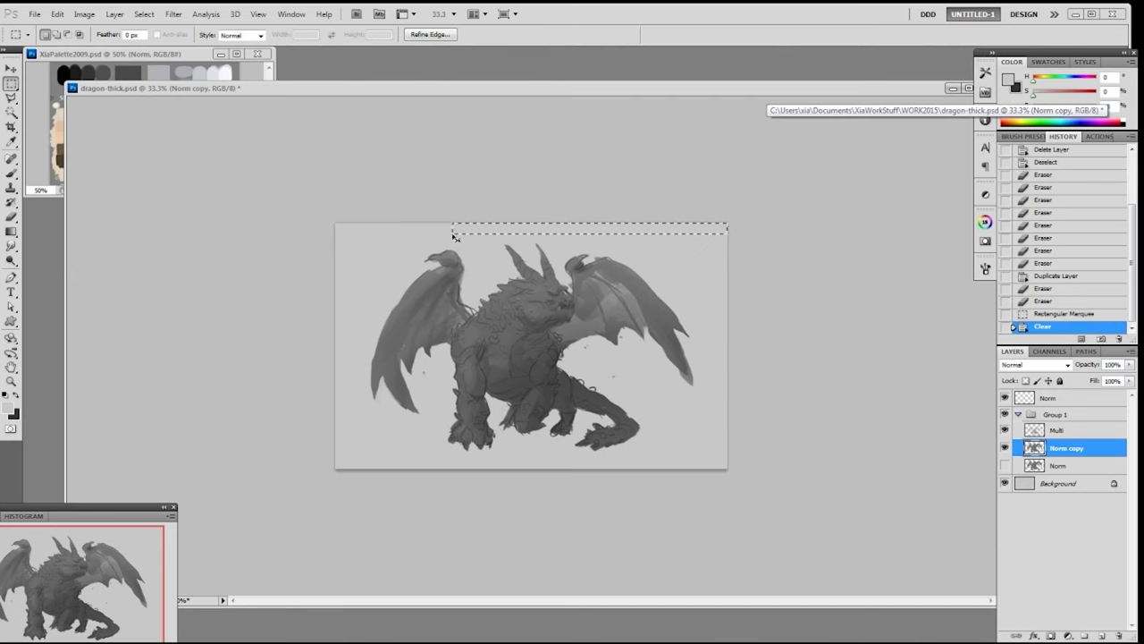
key("ctrl+d")
key("ctrl+plus")
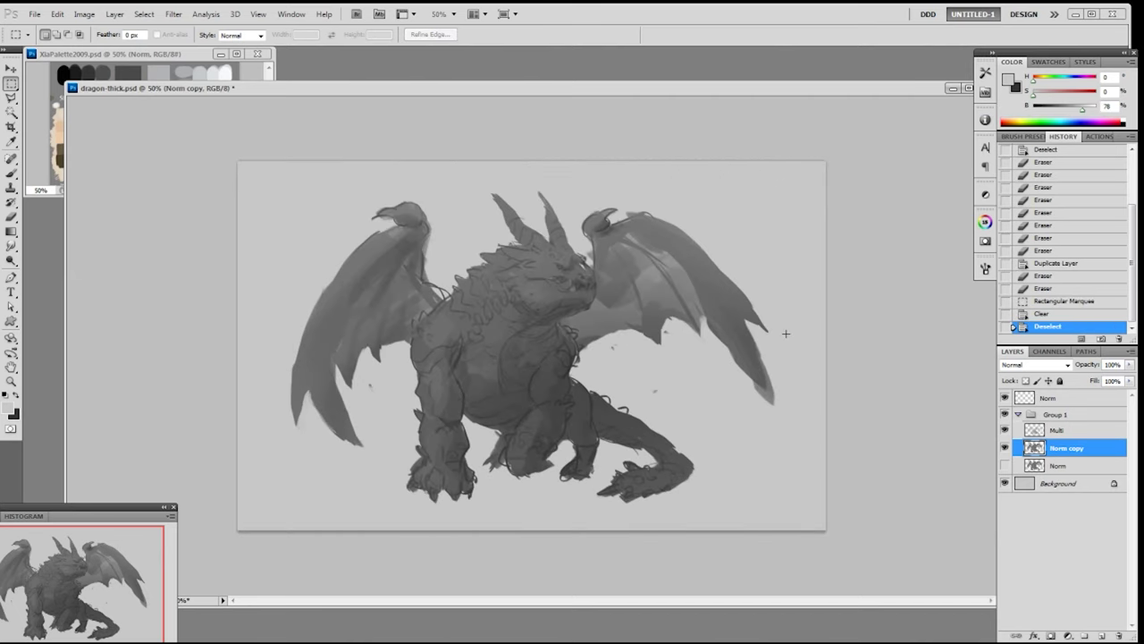
- Resize the dragon-thick.psd image to a width of 2560 pixels and enlarge the document window to show the whole canvas
key("ctrl+alt+i")
type("2560")
key("Return")
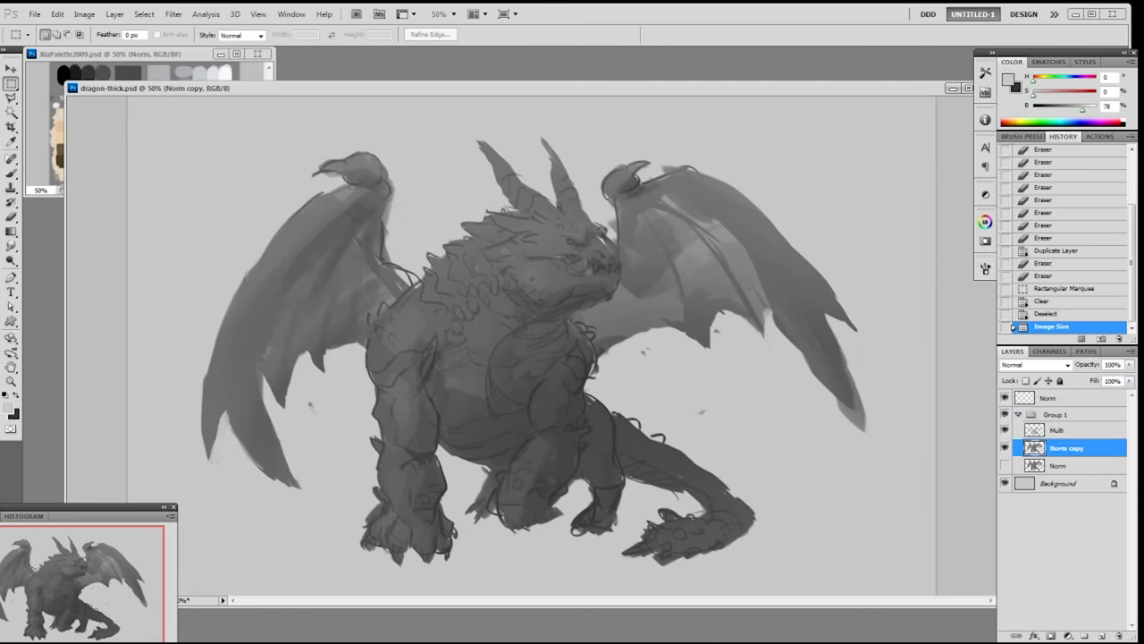
left_click_drag(659, 606, 659, 640)
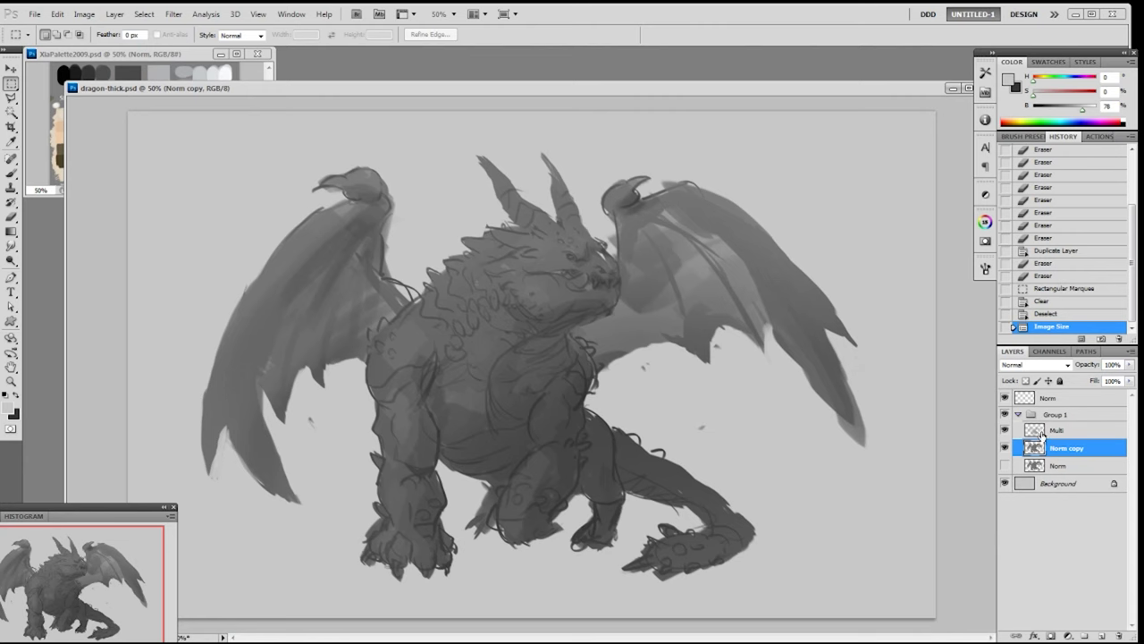
- Duplicate Background into Group 1, and trim a second copy to the dragon's silhouette, placed directly below Norm copy
left_click_drag(1073, 484, 1102, 637)
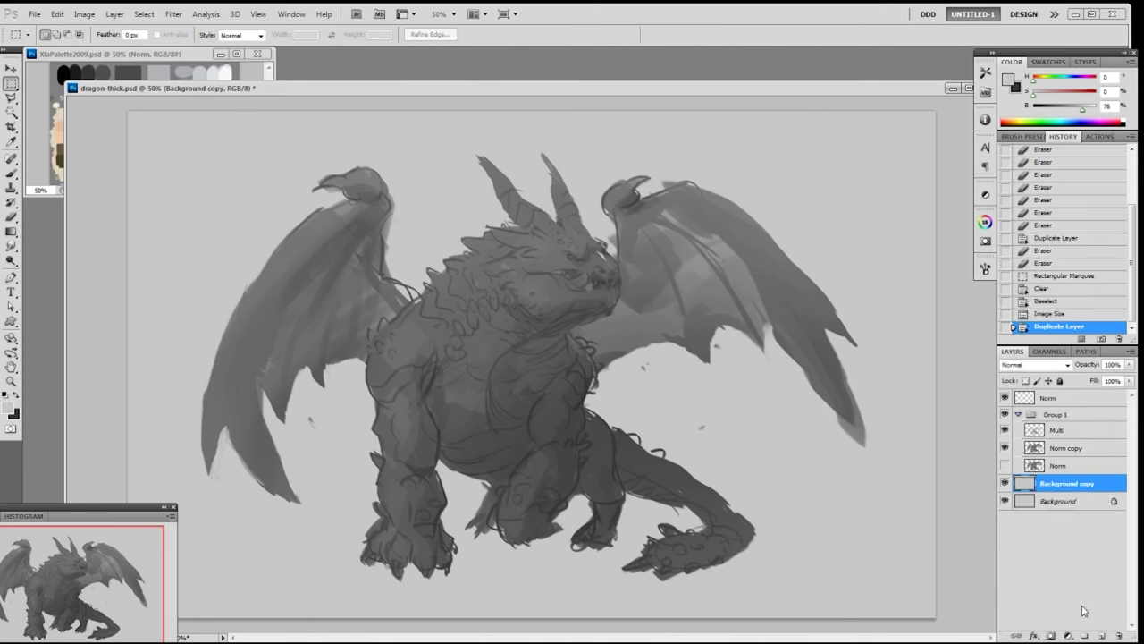
left_click_drag(1049, 483, 1061, 415)
left_click(1035, 449, "ctrl")
left_click_drag(1073, 483, 1098, 636)
key("ctrl+shift+i")
key("Delete")
key("ctrl+d")
left_click_drag(1077, 483, 1068, 457)
left_click(1067, 455)
- Check the silhouette's outline with Norm copy and Multi hidden, and merge the restored Norm copy into Background copy 2
left_click(1005, 448)
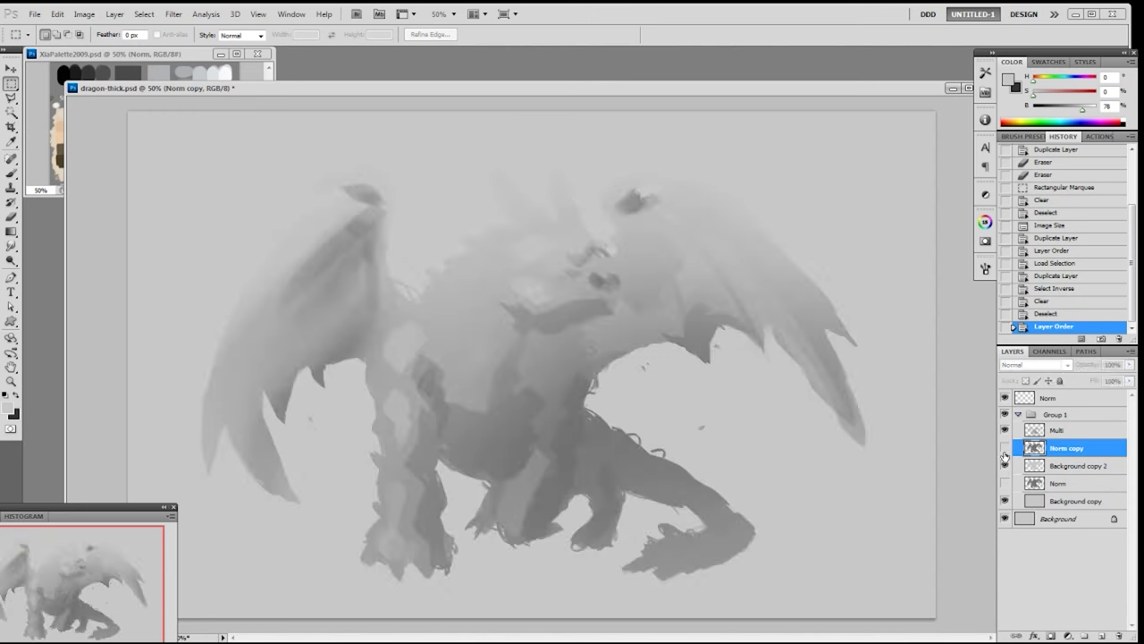
left_click(1005, 435)
left_click(1034, 467, "ctrl")
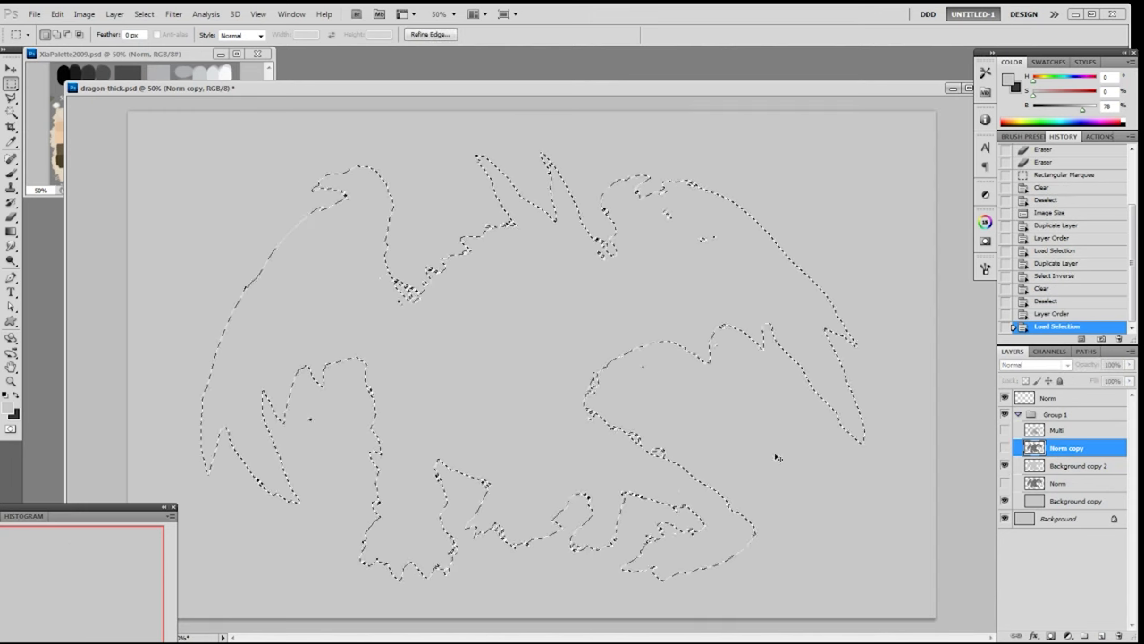
left_click(1004, 450)
left_click(1005, 432)
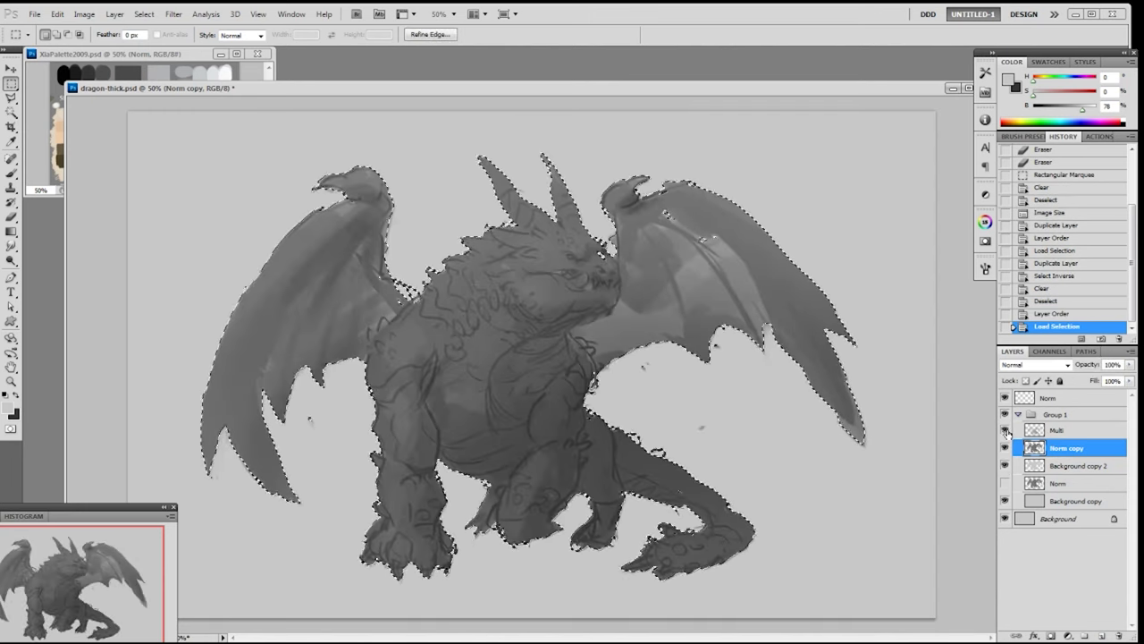
key("ctrl+e")
- Compare the dragon with layers toggled, merge Multi into Background copy 2, clear the selection and save the document
left_click(1056, 432)
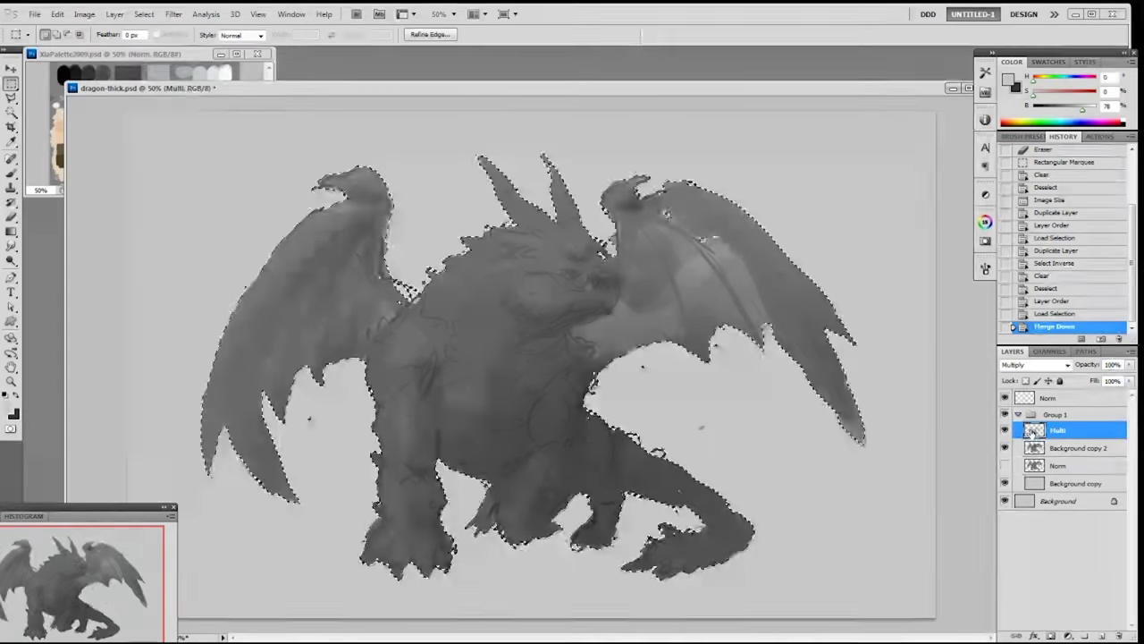
mouse_move(1006, 431)
left_mouse_down()
mouse_move(1007, 470)
mouse_move(1007, 433)
left_mouse_up()
left_click(1035, 468)
left_click(1005, 466)
left_click(1004, 465)
left_click(1055, 433)
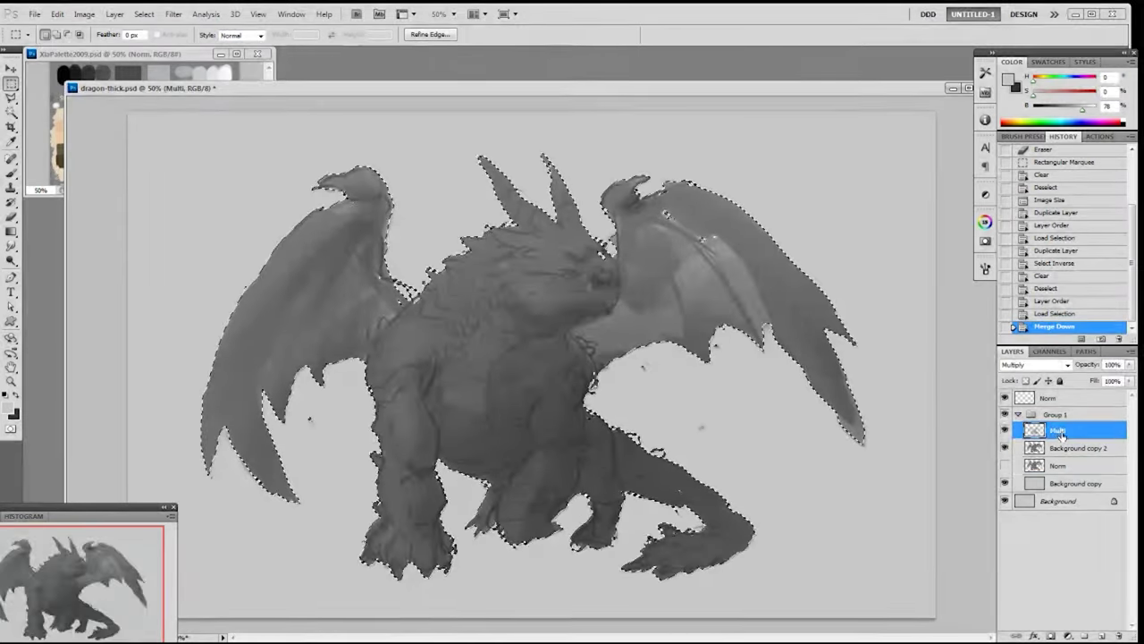
key("ctrl+e")
key("ctrl+d")
key("ctrl+a")
key("ctrl+d")
key("ctrl+s")
key("ctrl+minus")
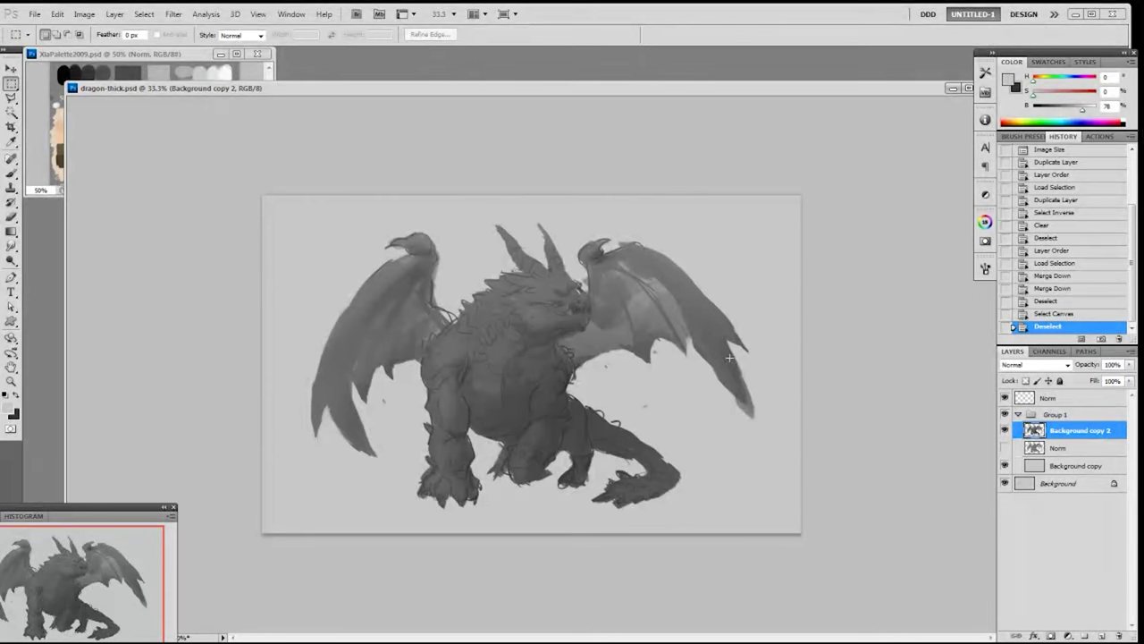
- Select the dragon's silhouette from Background copy 2, and sample a purple from XiaPalette2009.psd, adjusted to 30% saturation and 42% brightness
left_click(1034, 430, "ctrl")
key("b")
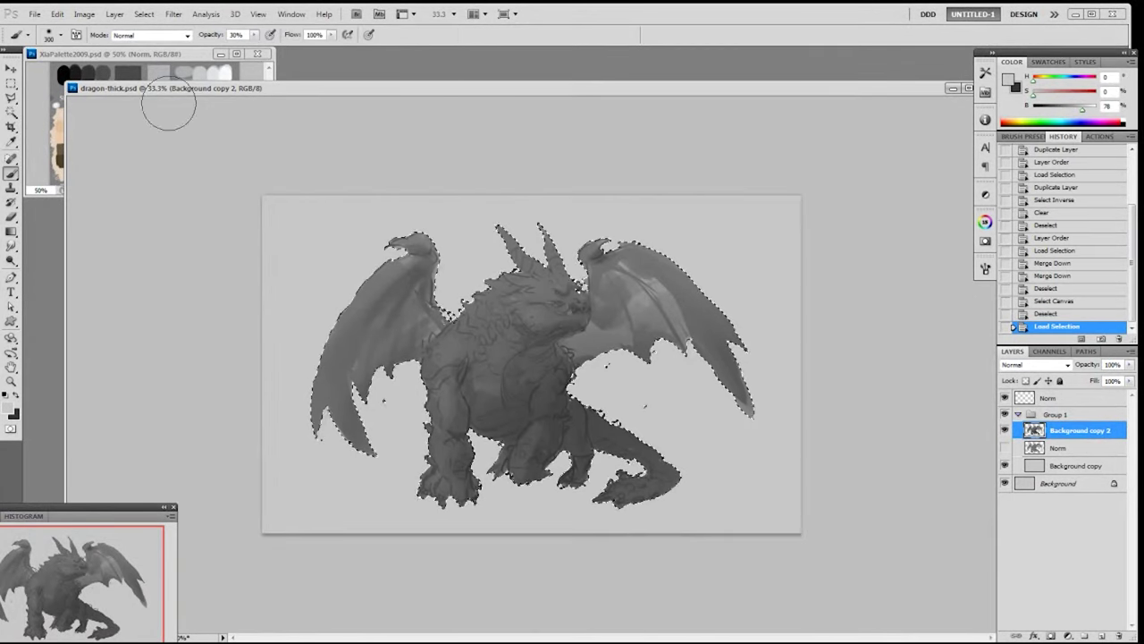
left_click(234, 68)
left_click_drag(268, 90, 267, 112)
left_click(167, 146, "alt")
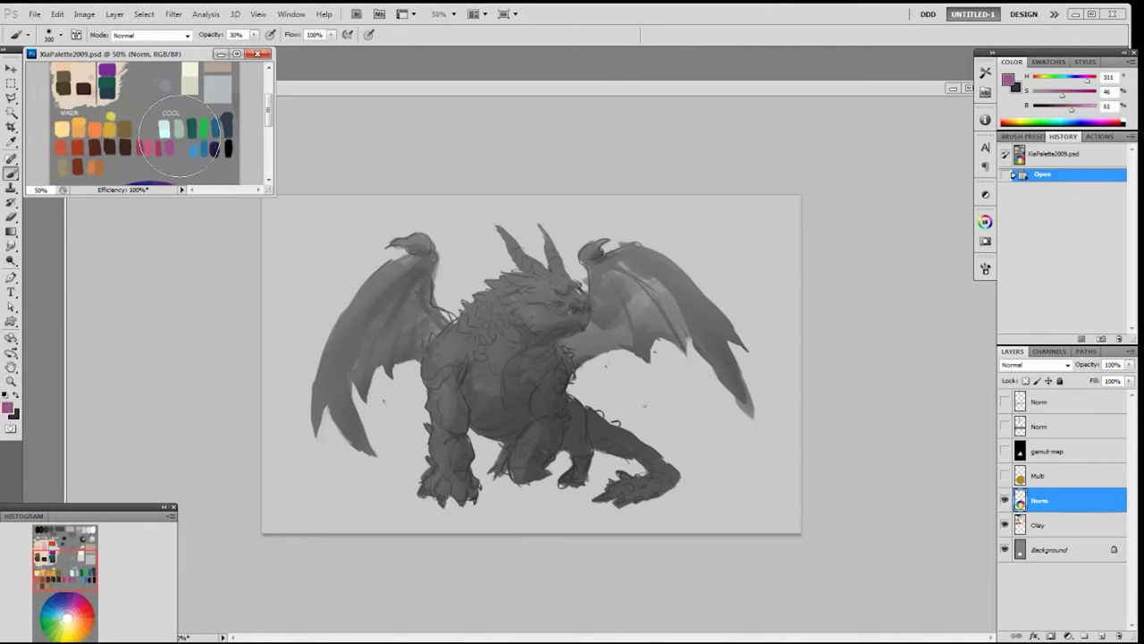
left_click_drag(1071, 110, 1061, 112)
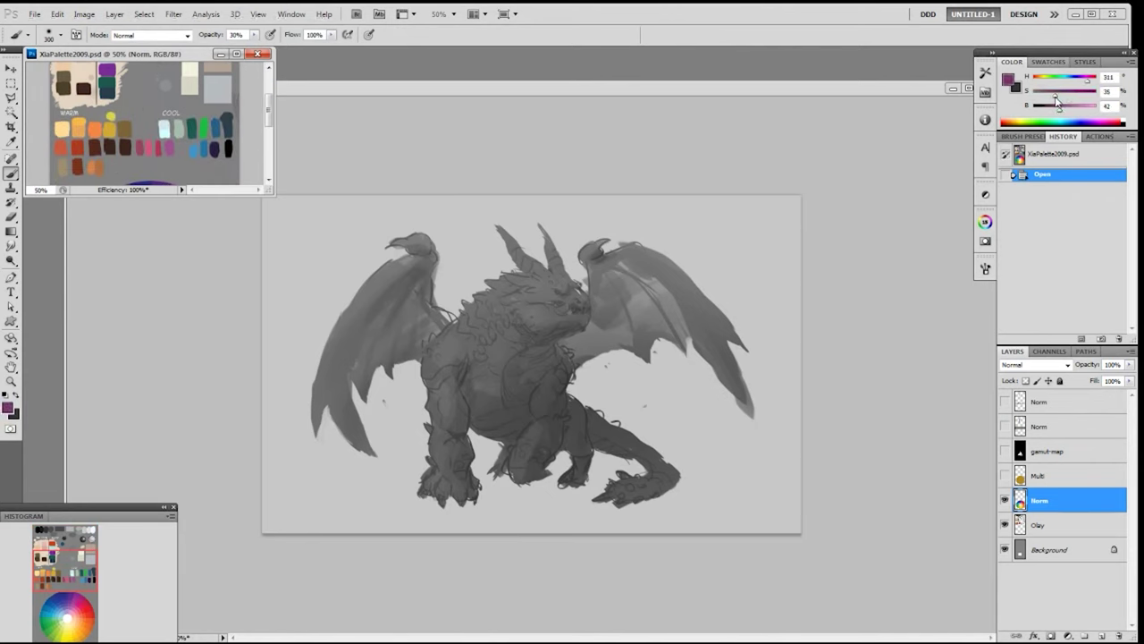
left_click(777, 258)
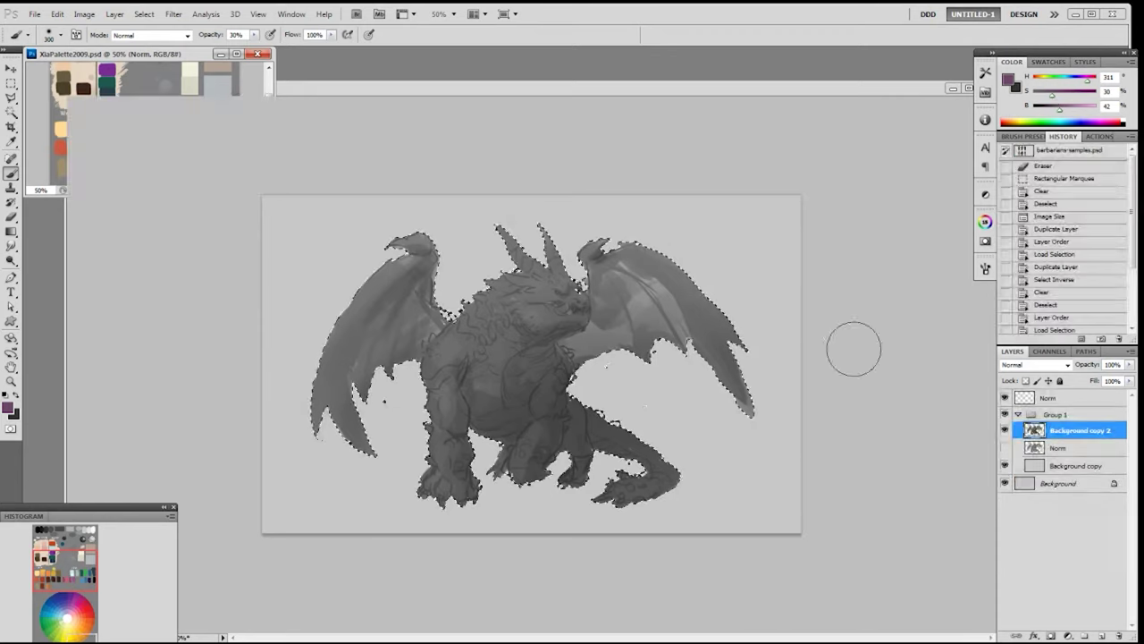
- Fill the dragon selection repeatedly with purple, lowered to 36% brightness, on a new Overlay layer named Olay, and deselect
right_click(758, 331)
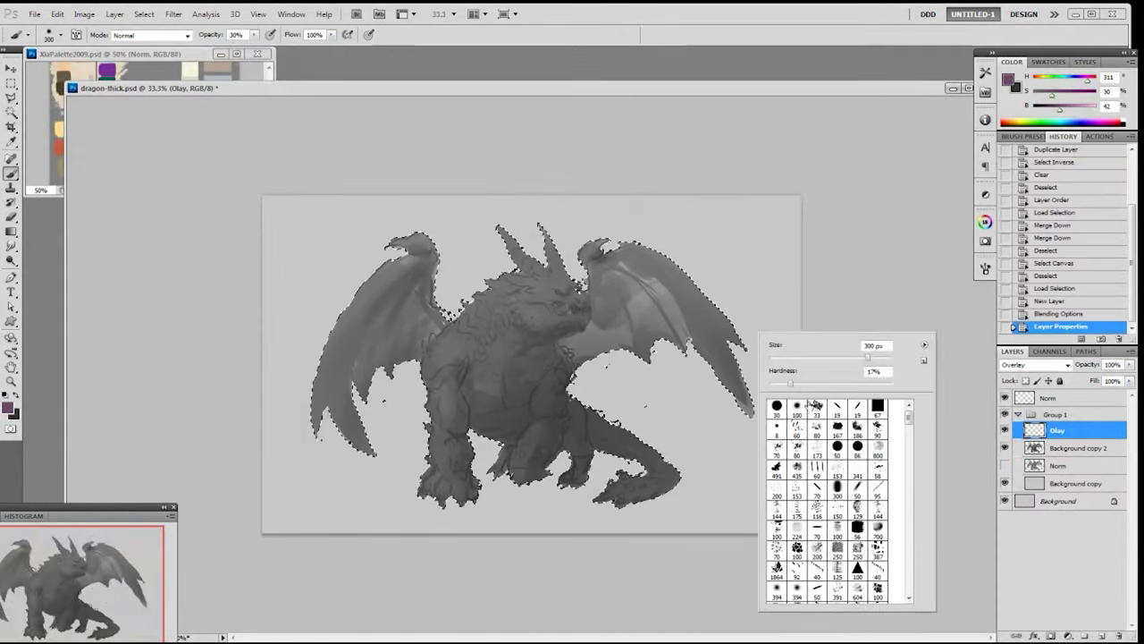
left_click(797, 408)
left_click(889, 298)
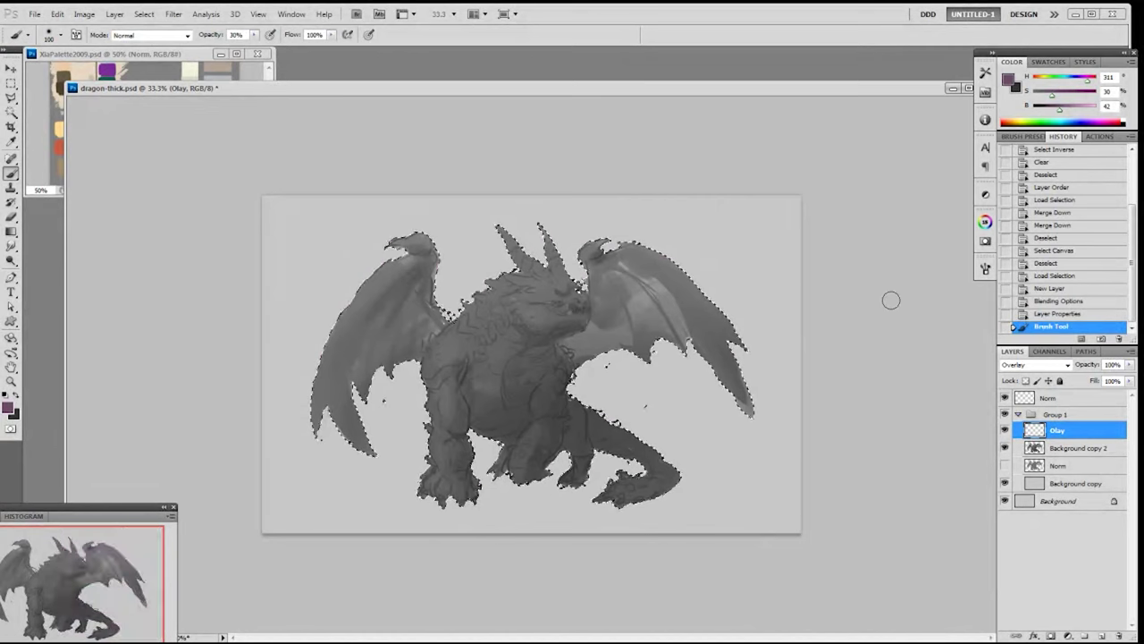
key("alt+BackSpace")
left_click_drag(1060, 109, 1056, 109)
key("alt+BackSpace")
key("alt+BackSpace")
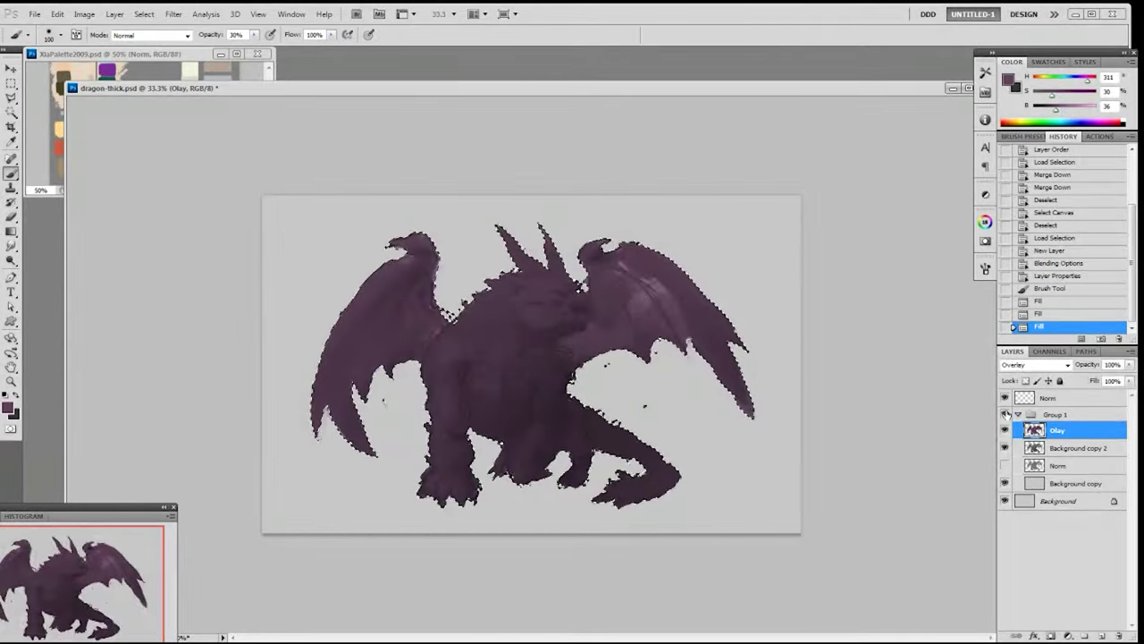
key("ctrl+d")
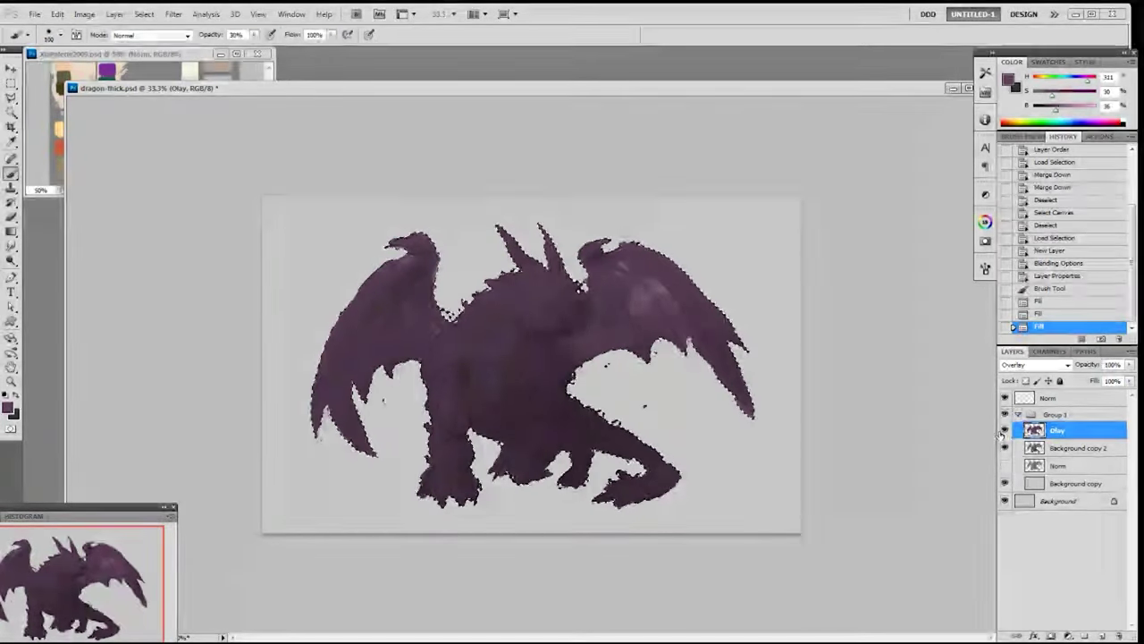
- Erase some purple from the dragon's chest, belly and front leg on Olay with a textured size 150 eraser at 30% opacity
key("e")
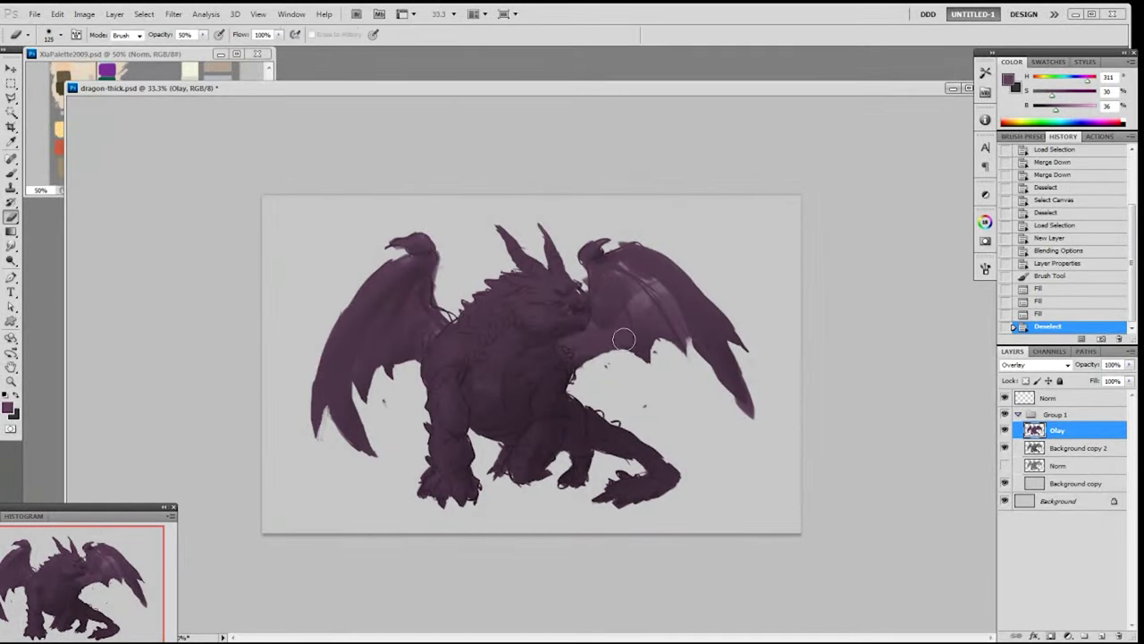
right_click(516, 337)
left_click(613, 434)
left_click(842, 311)
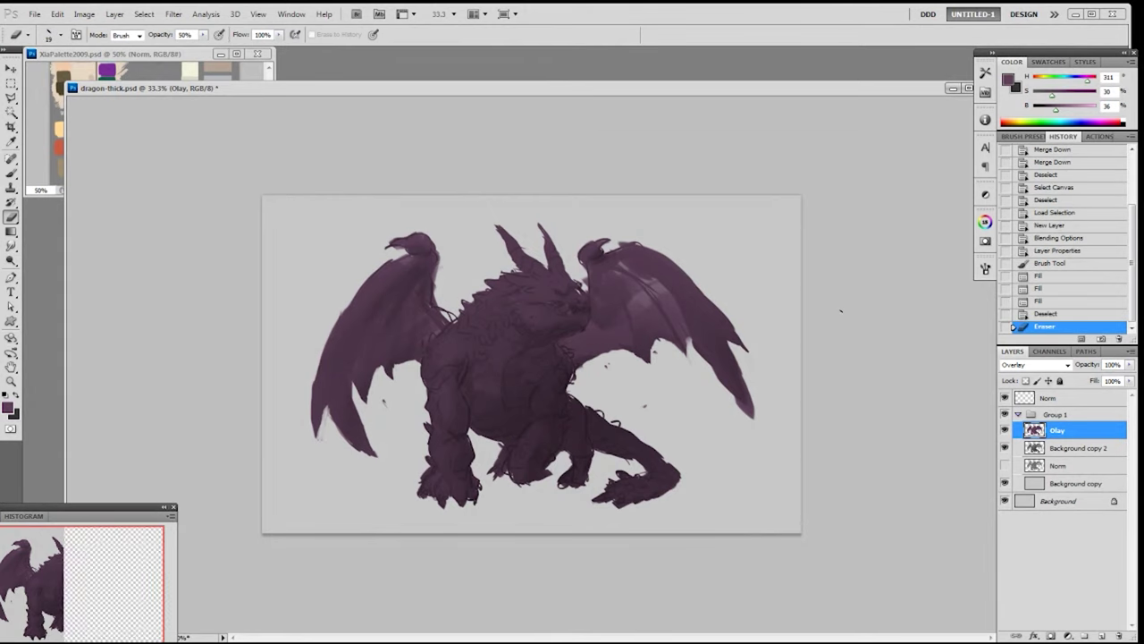
right_click(569, 341)
left_click(629, 471)
left_click(622, 320)
key("bracketright")
key("bracketright")
key("bracketright")
key("bracketright")
mouse_move(515, 341)
left_mouse_down()
mouse_move(562, 352)
mouse_move(515, 355)
mouse_move(535, 362)
mouse_move(472, 384)
mouse_move(526, 383)
mouse_move(500, 393)
left_mouse_up()
mouse_move(500, 392)
left_mouse_down()
mouse_move(531, 361)
mouse_move(494, 369)
mouse_move(532, 358)
mouse_move(492, 411)
left_mouse_up()
left_click(1005, 430)
left_click(1005, 430)
mouse_move(495, 413)
left_mouse_down()
mouse_move(522, 416)
mouse_move(483, 408)
mouse_move(483, 393)
mouse_move(508, 414)
mouse_move(458, 391)
left_mouse_up()
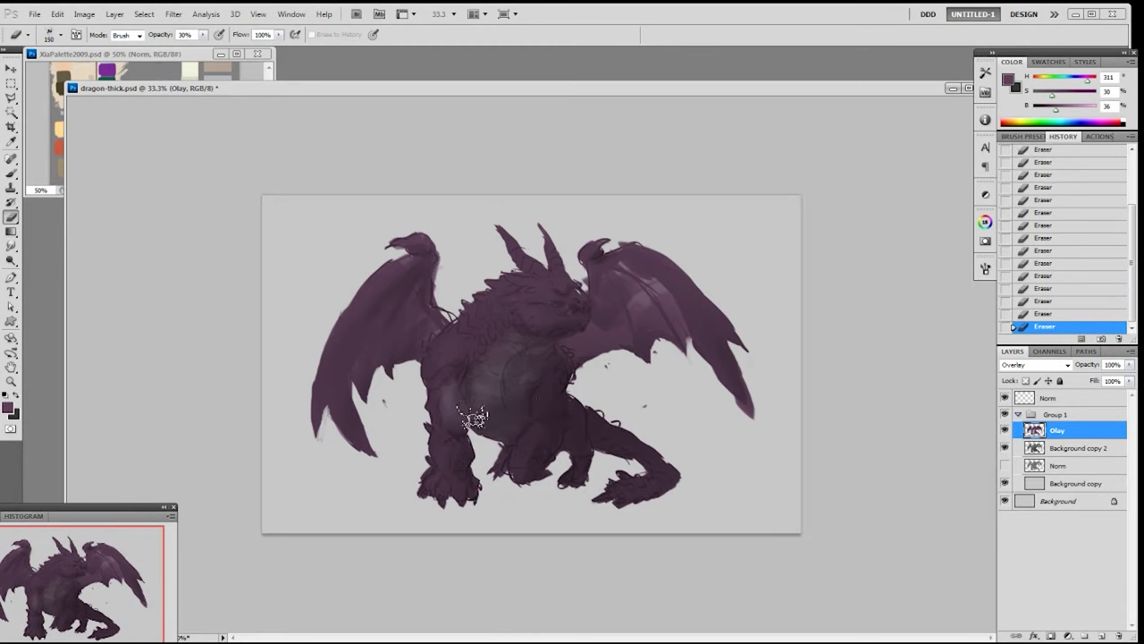
- Fade more purple from the belly and limbs with a size 100 eraser, and from the wing membranes at size 150
key("bracketleft")
key("bracketleft")
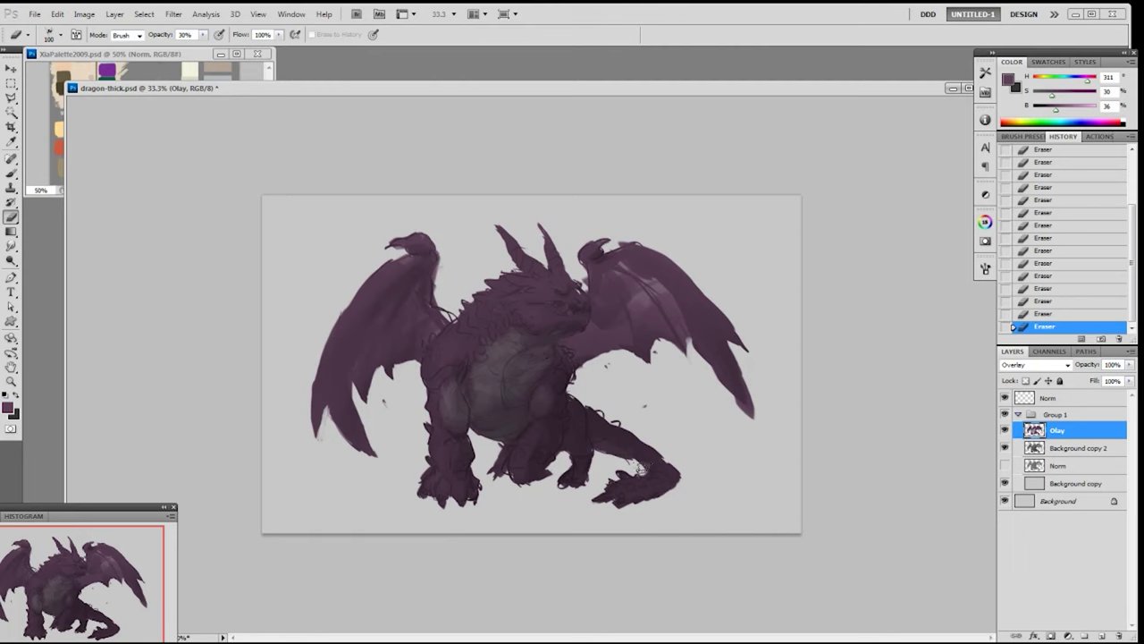
key("bracketright")
key("bracketright")
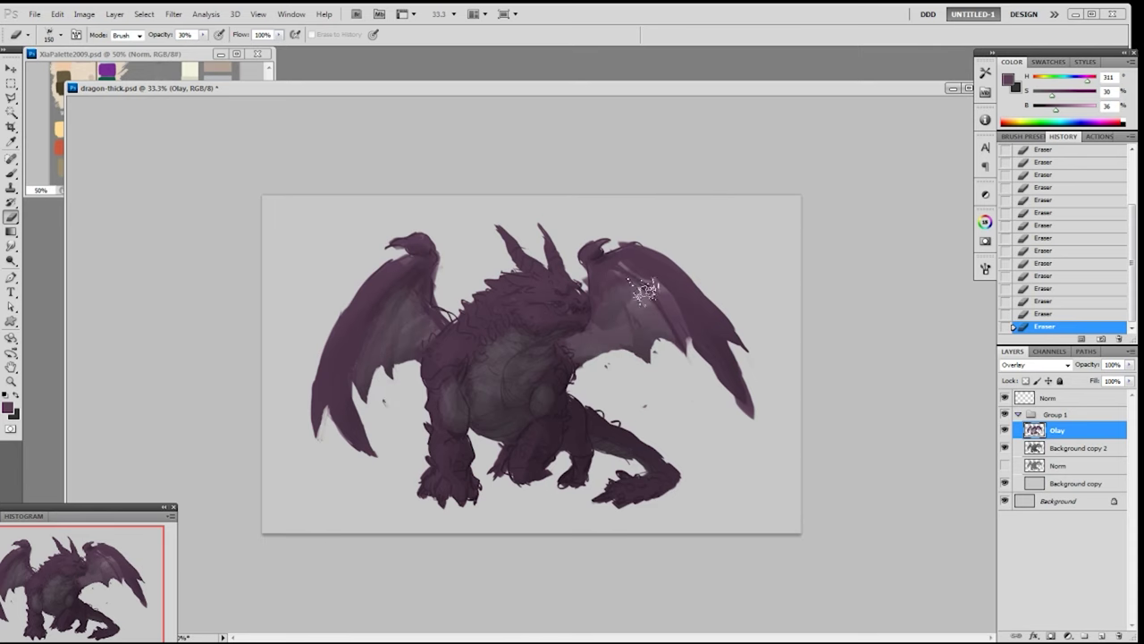
- Group the Olay and Background copy 2 layers in a new group named step01
left_click(1004, 432)
left_click(1005, 433)
left_click(1084, 636)
left_click(1067, 445)
left_click(1067, 461, "shift")
left_click_drag(1066, 461, 1067, 430)
left_click(1071, 432)
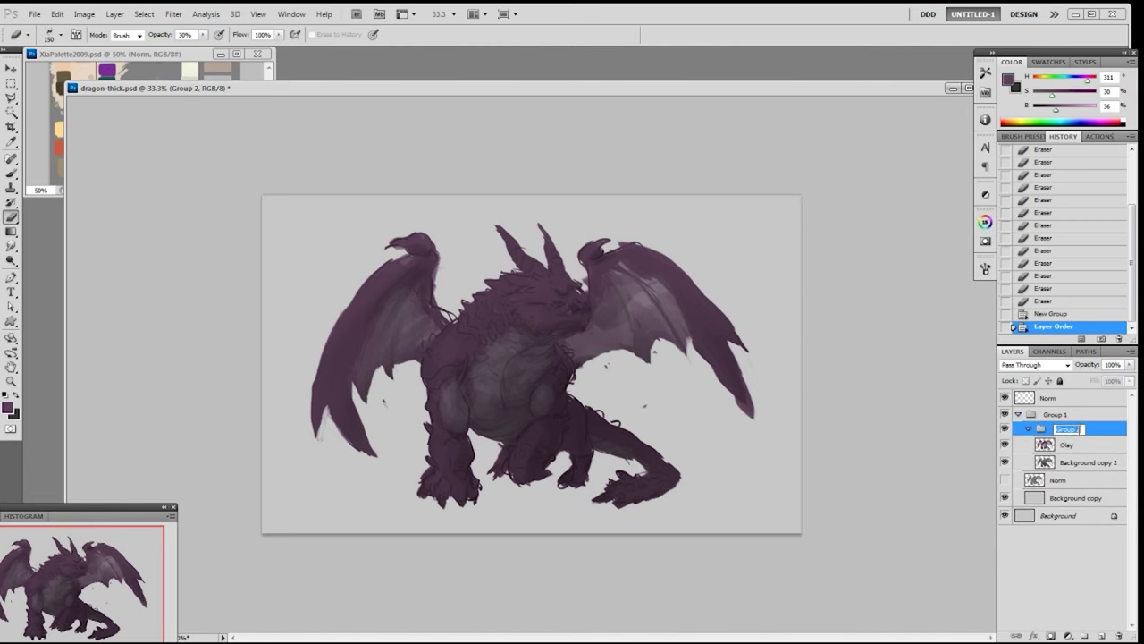
key("Return")
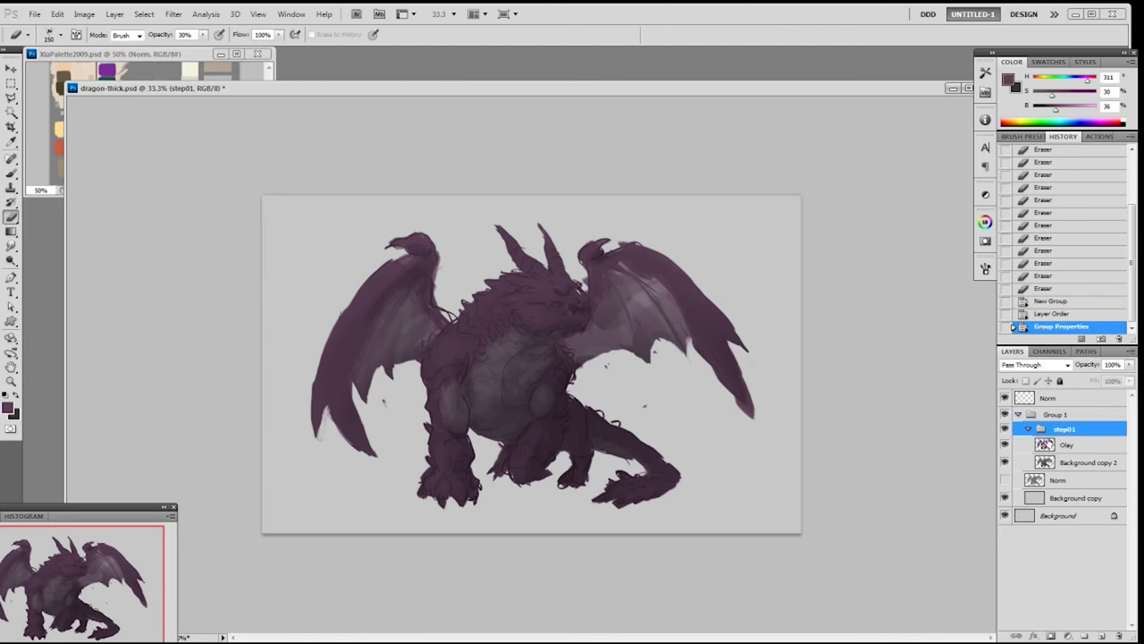
- Duplicate the step01 group, merge the duplicate into a single dragon layer, and keep the original group hidden
left_click(1066, 450)
left_click_drag(1074, 480, 1102, 635)
key("ctrl+e")
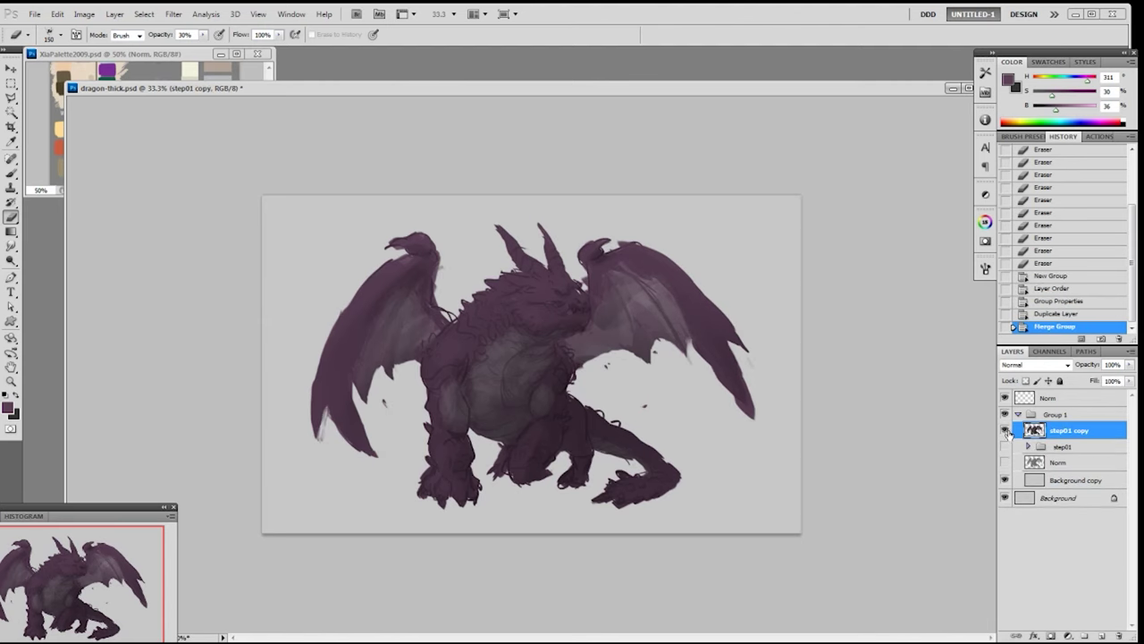
key("ctrl+z")
key("ctrl+z")
left_click(1005, 447)
left_click(1006, 431)
left_click(1005, 431)
left_click(1003, 449)
- Paint over the dragon's muzzle on step01 copy with sampled dark purples, using a size 30 brush at 100% opacity
key("b")
right_click(853, 366)
left_click(880, 295)
left_click(577, 292, "alt")
left_click_drag(579, 291, 581, 288)
left_click_drag(579, 291, 576, 283)
left_click_drag(581, 287, 575, 283)
left_click_drag(578, 287, 574, 283)
left_click_drag(578, 287, 582, 290)
left_click(577, 290, "alt")
left_click(581, 288, "alt")
left_click(573, 290)
left_click(574, 291)
left_click(574, 291, "alt")
left_click(574, 291)
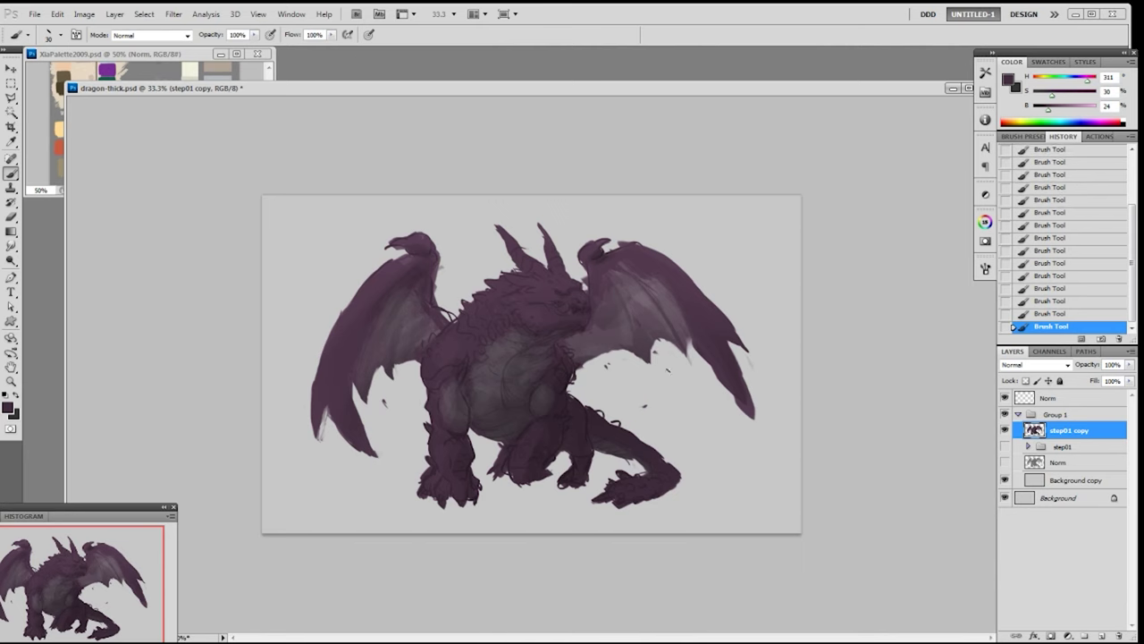
- Erase the stray specks between the right wing and the tail with a size 60 eraser at 100% opacity
key("e")
right_click(671, 391)
double_click(749, 472)
left_click_drag(695, 342, 661, 364)
left_click(638, 416)
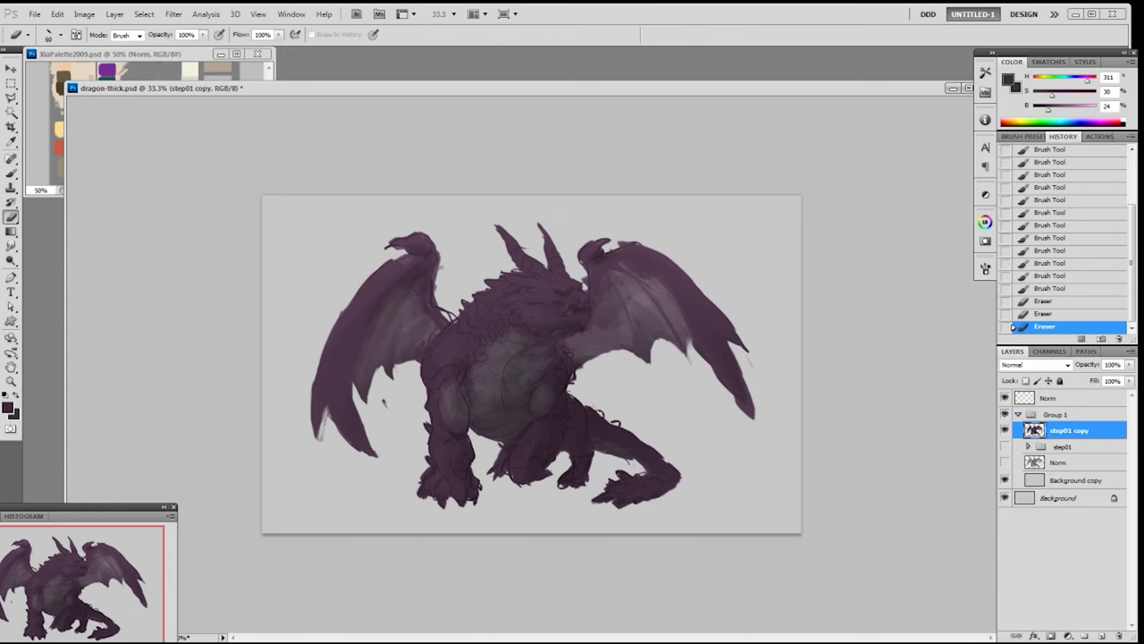
- Dab small dark spikes along the upper tail, and erase the stray mark beneath the left wing
key("b")
left_click(601, 417)
left_click(614, 424)
left_click(614, 426)
key("e")
left_click(387, 402)
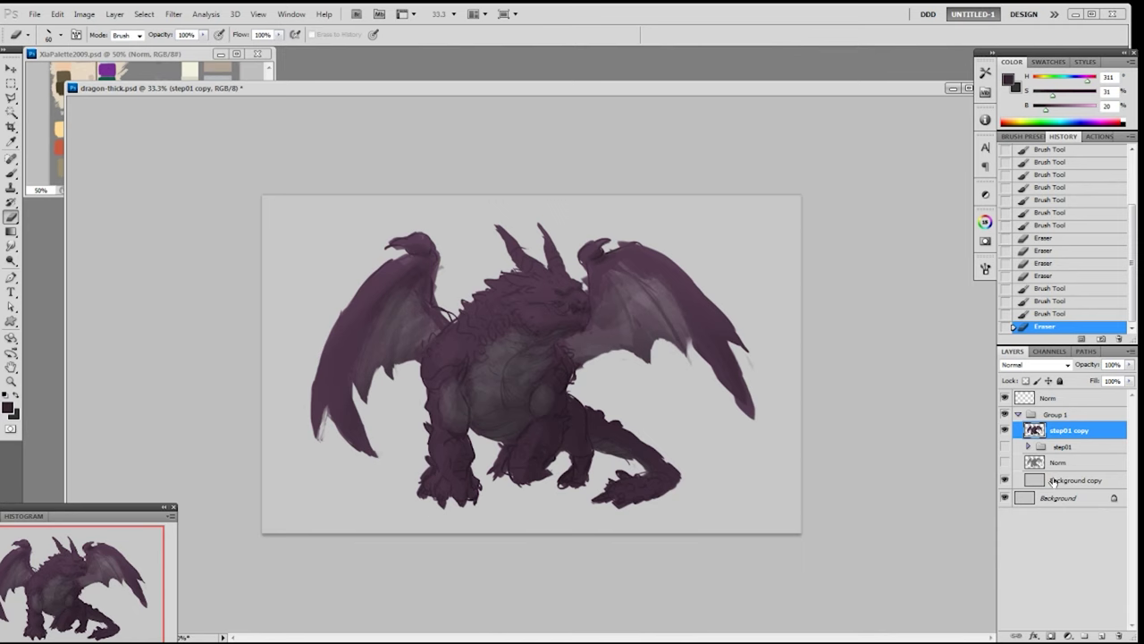
- Add a layer named Norm beneath step01 copy, and sample a teal from XiaPalette2009.psd, adjusted to 32% saturation and 33% brightness
left_click(1054, 482)
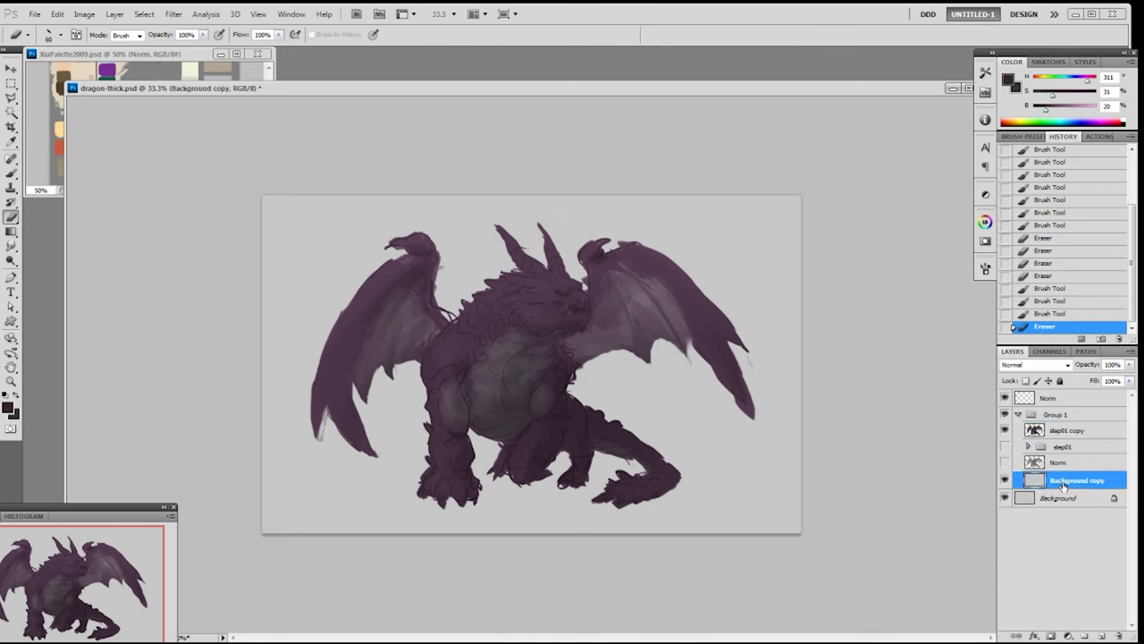
left_click(1066, 431)
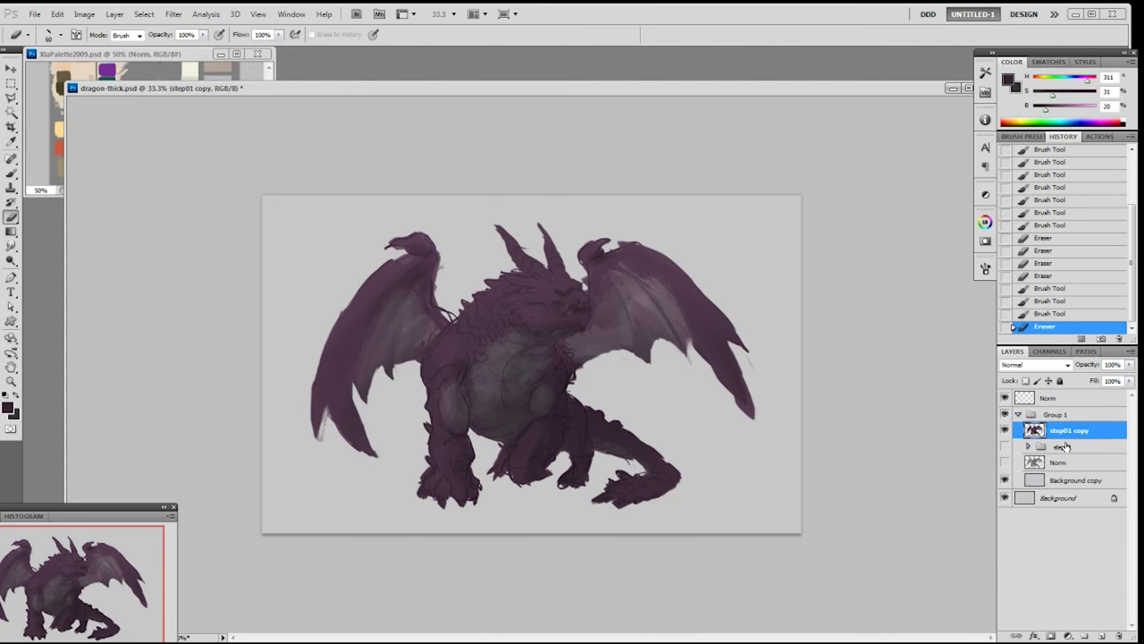
left_click(1064, 448)
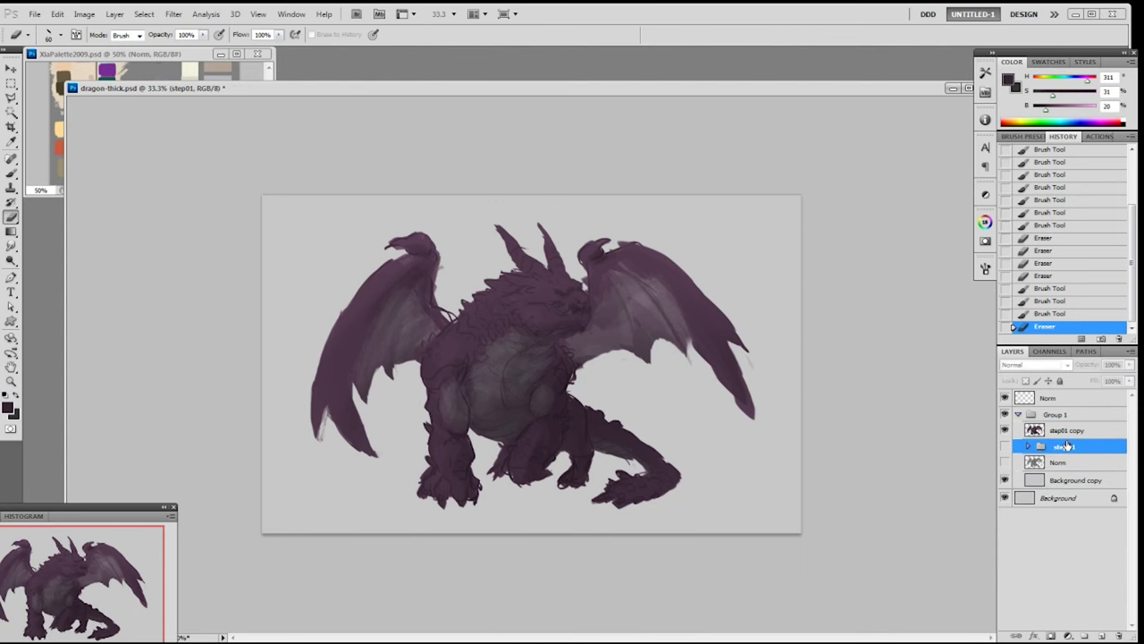
key("ctrl+shift+n")
key("b")
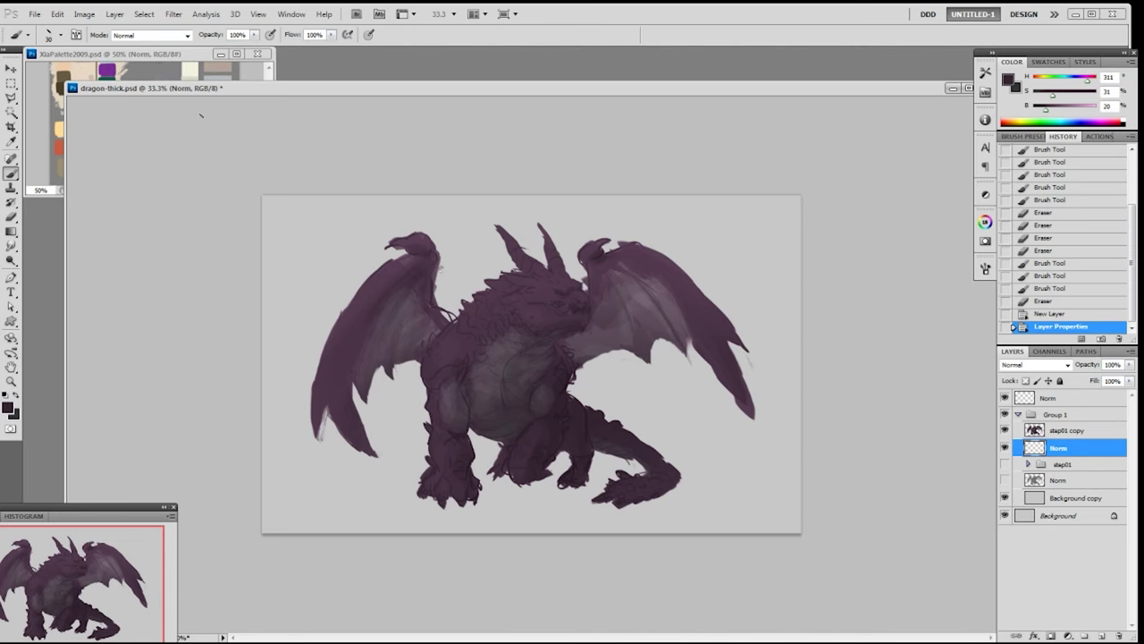
key("ctrl+Tab")
left_click(203, 134, "alt")
left_click(1058, 96)
left_click(882, 501)
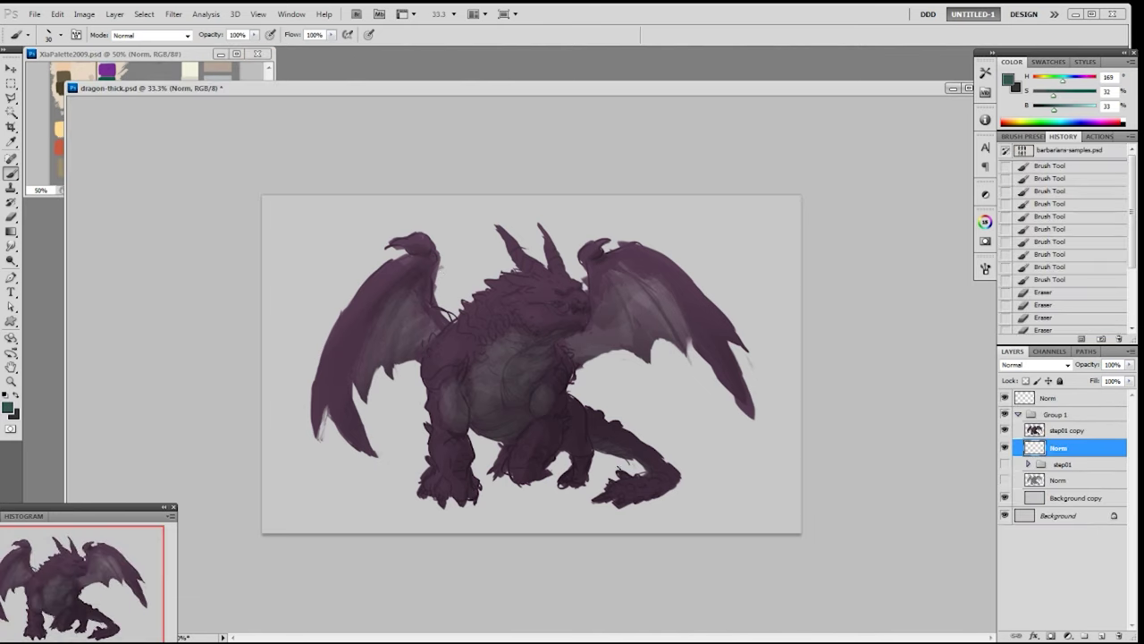
- Lay in a darkened teal patch of ground beneath the dragon's feet, and enlarge the brush to size 80
mouse_move(406, 483)
left_mouse_down()
mouse_move(419, 499)
mouse_move(351, 497)
mouse_move(481, 498)
left_mouse_up()
key("ctrl+z")
left_click_drag(1054, 109, 1048, 110)
mouse_move(399, 490)
left_mouse_down()
mouse_move(506, 501)
mouse_move(543, 491)
mouse_move(417, 474)
mouse_move(302, 483)
mouse_move(555, 487)
mouse_move(619, 474)
mouse_move(547, 484)
mouse_move(590, 471)
left_mouse_up()
mouse_move(483, 471)
left_mouse_down()
mouse_move(579, 470)
mouse_move(445, 512)
mouse_move(607, 501)
mouse_move(622, 487)
mouse_move(579, 501)
mouse_move(354, 495)
mouse_move(486, 517)
mouse_move(539, 472)
mouse_move(485, 505)
mouse_move(528, 512)
left_mouse_up()
key("bracketright")
key("bracketright")
left_click(400, 510, "alt")
key("r")
key("b")
- Extend the ground with sampled dark teals across the foreground and beyond the dragon's tail
left_click_drag(521, 513, 542, 513)
mouse_move(531, 513)
left_mouse_down()
mouse_move(556, 514)
mouse_move(500, 507)
mouse_move(522, 515)
left_mouse_up()
left_click(528, 505, "alt")
left_click(506, 516, "alt")
mouse_move(522, 516)
left_mouse_down()
mouse_move(555, 509)
mouse_move(485, 512)
mouse_move(495, 503)
mouse_move(450, 498)
mouse_move(563, 510)
left_mouse_up()
left_click(490, 504, "alt")
left_click_drag(636, 505, 761, 497)
mouse_move(672, 506)
left_mouse_down()
mouse_move(608, 512)
mouse_move(755, 481)
left_mouse_up()
left_click_drag(681, 472, 742, 474)
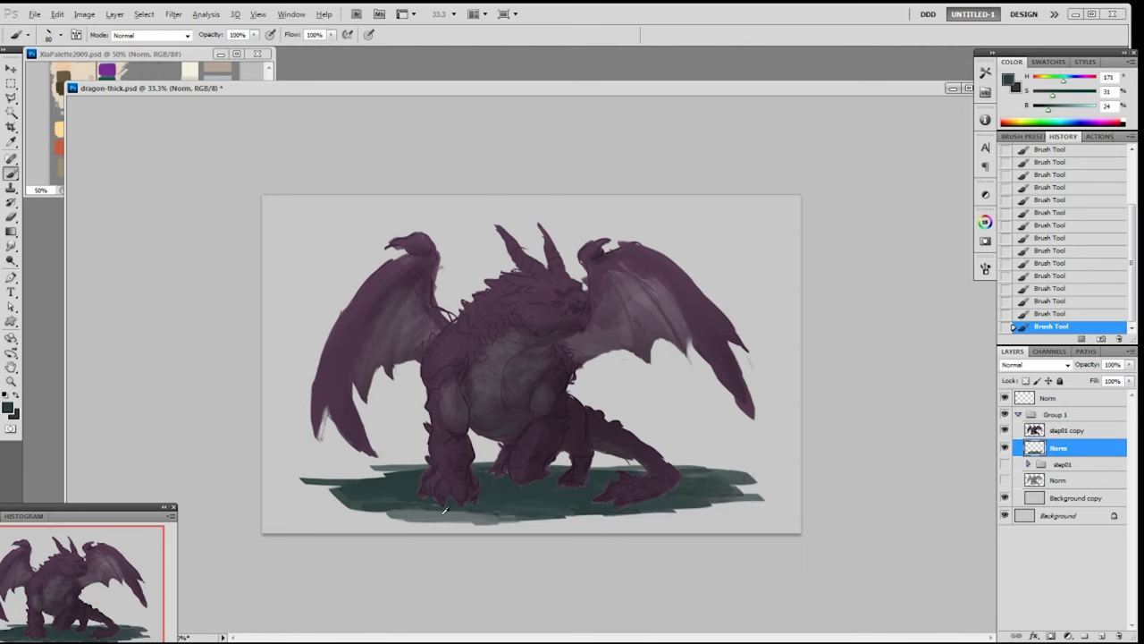
- Paint lighter green strokes along the ground's front left edge, and sample a blended green from it
left_click_drag(1050, 111, 1057, 109)
left_click(1065, 82)
mouse_move(401, 516)
left_mouse_down()
mouse_move(429, 520)
mouse_move(383, 514)
mouse_move(476, 520)
mouse_move(301, 504)
left_mouse_up()
mouse_move(302, 505)
left_mouse_down()
mouse_move(556, 519)
mouse_move(493, 517)
left_mouse_up()
left_click(403, 504, "alt")
left_click(455, 518, "alt")
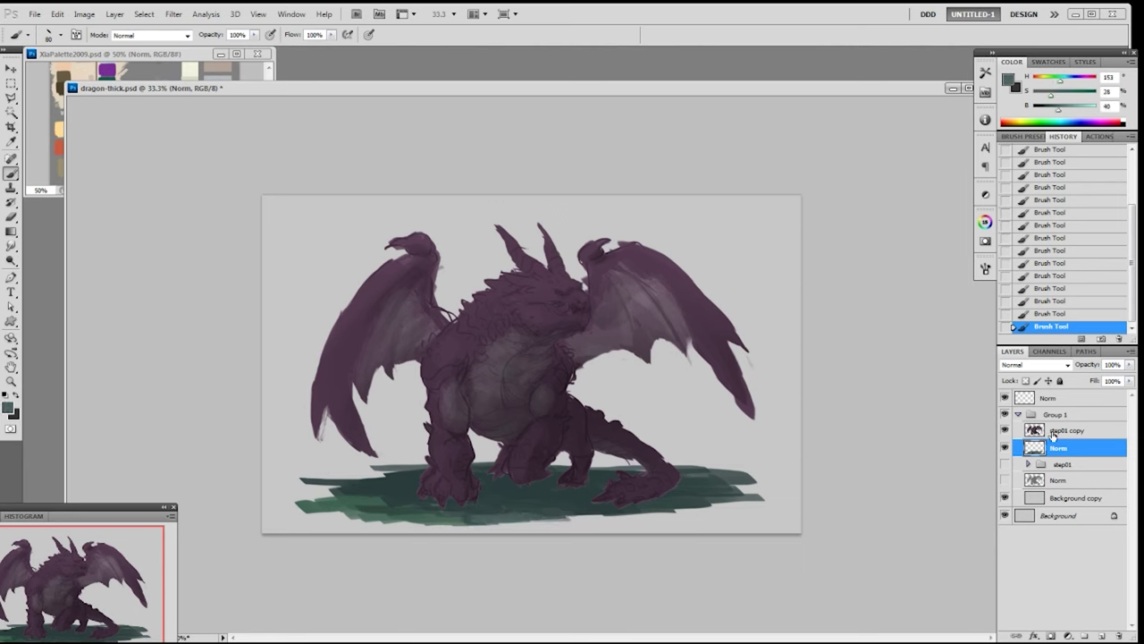
- Paint dark teal shadows beneath the feet and tail at 50% opacity on a new Multiply layer named Multi
key("F3")
left_click(497, 491, "alt")
left_click_drag(433, 500, 453, 499)
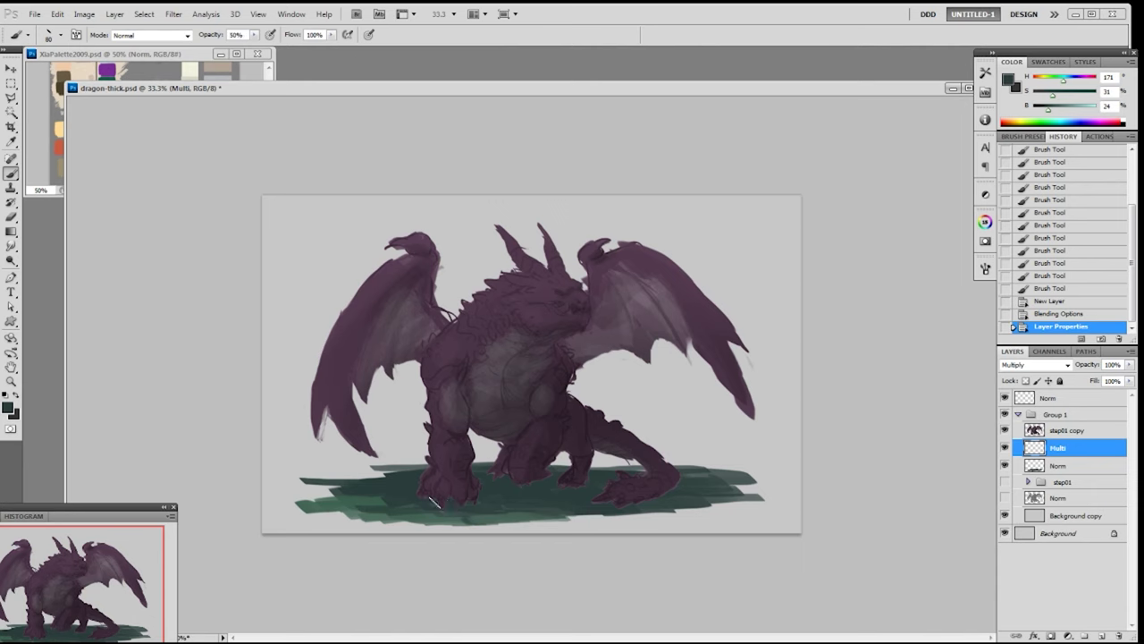
mouse_move(497, 492)
left_mouse_down()
mouse_move(603, 495)
mouse_move(572, 485)
left_mouse_up()
left_click_drag(645, 495, 733, 492)
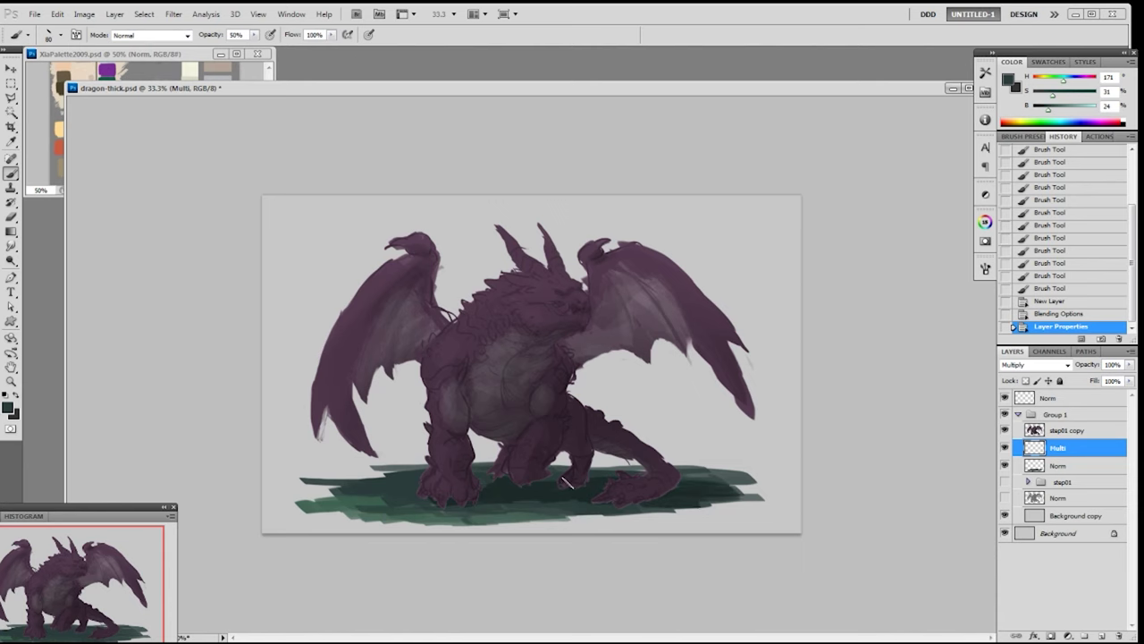
left_click_drag(422, 490, 394, 489)
mouse_move(465, 495)
left_mouse_down()
mouse_move(509, 480)
mouse_move(568, 488)
mouse_move(429, 501)
mouse_move(572, 488)
mouse_move(489, 488)
mouse_move(505, 475)
mouse_move(581, 480)
left_mouse_up()
- Soften the outer edges of the ground shadows with a size 200 eraser at 30% opacity
key("e")
key("]")
key("]")
key("]")
mouse_move(354, 498)
left_mouse_down()
mouse_move(409, 475)
mouse_move(336, 504)
left_mouse_up()
left_click_drag(722, 493, 735, 484)
left_click_drag(720, 497, 738, 488)
mouse_move(719, 498)
left_mouse_down()
mouse_move(736, 489)
mouse_move(726, 487)
left_mouse_up()
left_click_drag(706, 495, 728, 490)
left_click_drag(697, 497, 666, 508)
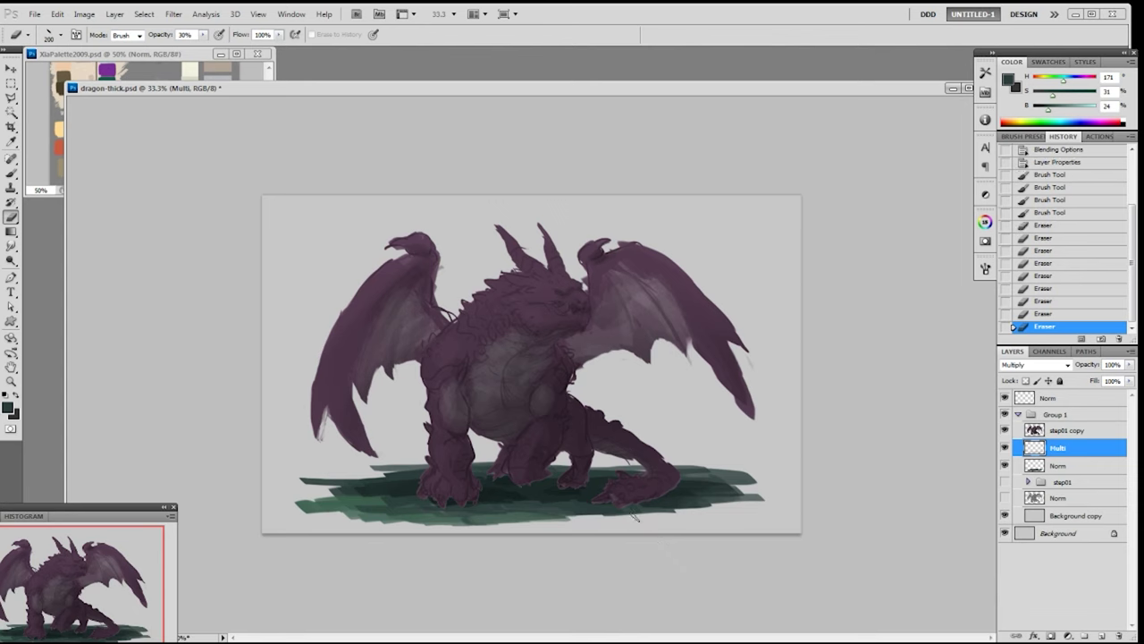
- Add a Color Balance adjustment layer above step01 copy, with midtones at -6 cyan-red, -12 magenta-green and +5 yellow-blue
left_click(1057, 431)
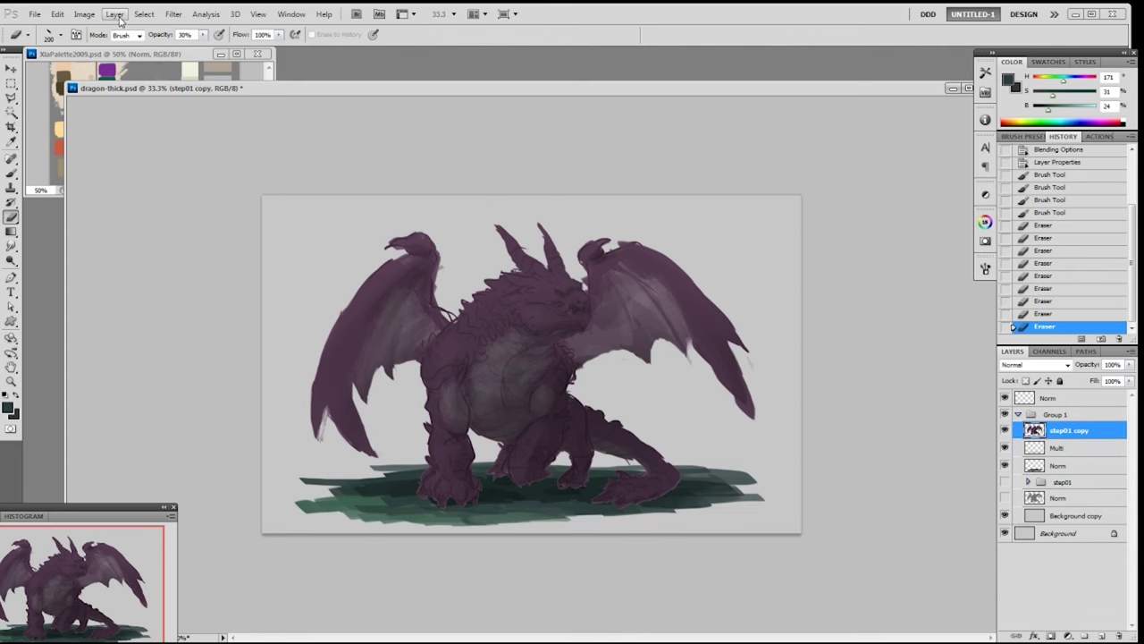
left_click(115, 14)
mouse_move(165, 123)
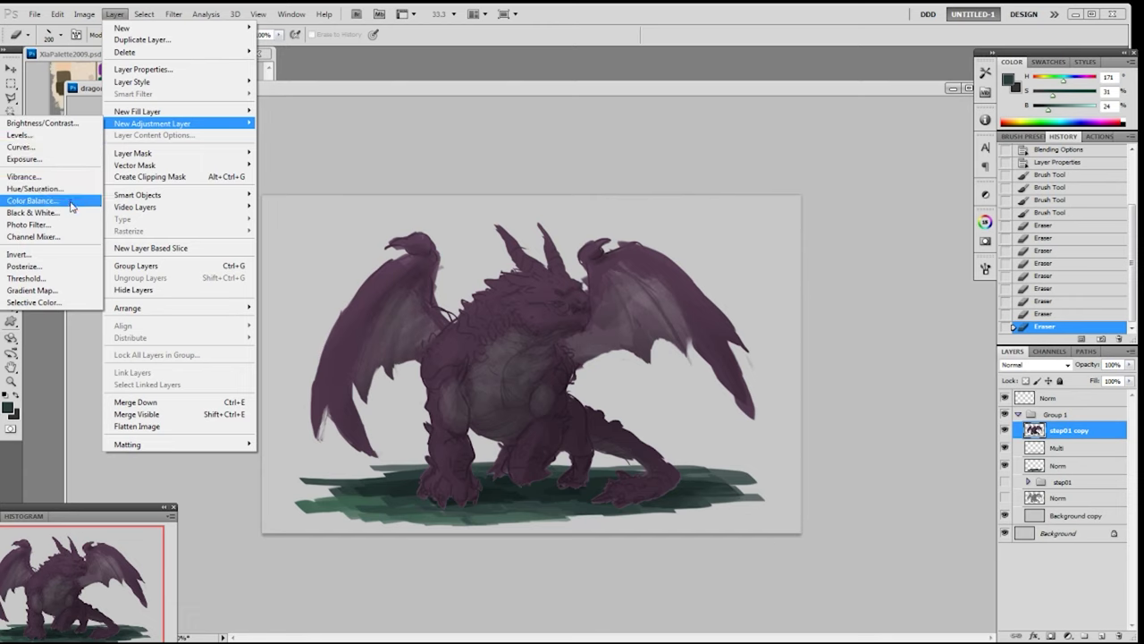
left_click(70, 204)
left_click(693, 220)
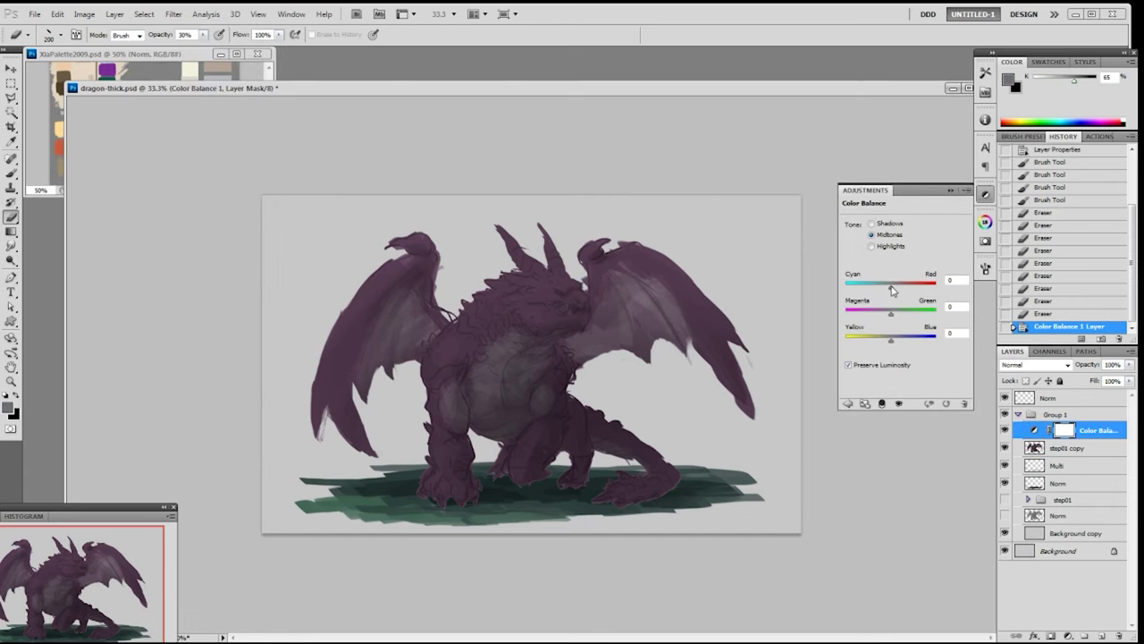
left_click_drag(898, 287, 892, 293)
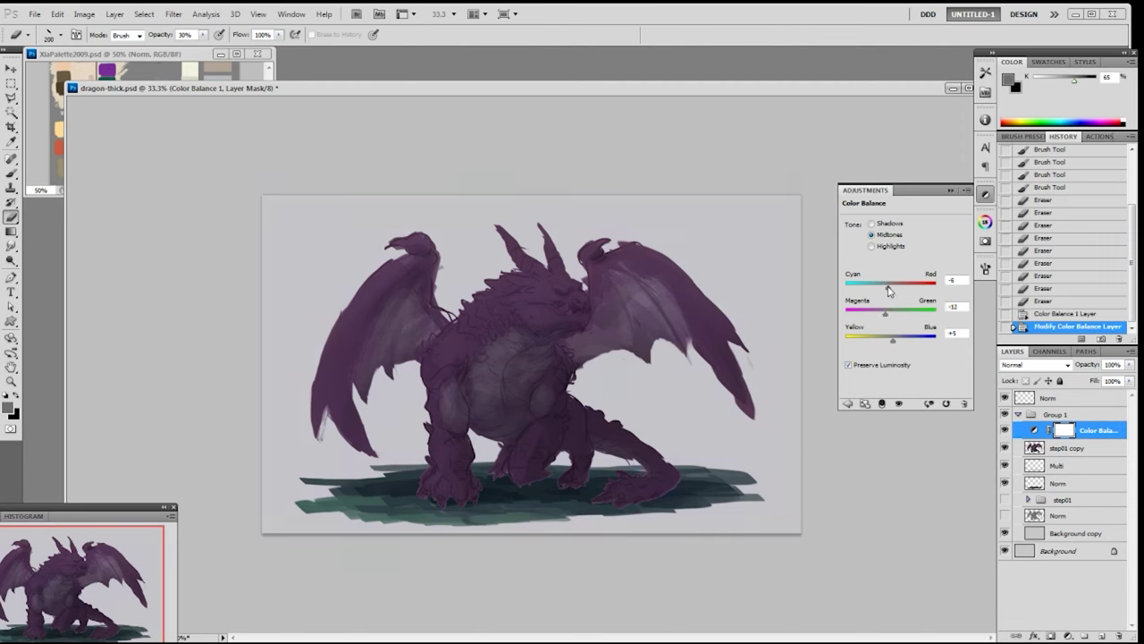
- Set the Color Balance shadows to -12, -8 and +3, and the highlights to +5, 0 and -9
left_click(872, 223)
left_click_drag(890, 288, 885, 291)
left_click_drag(890, 313, 893, 342)
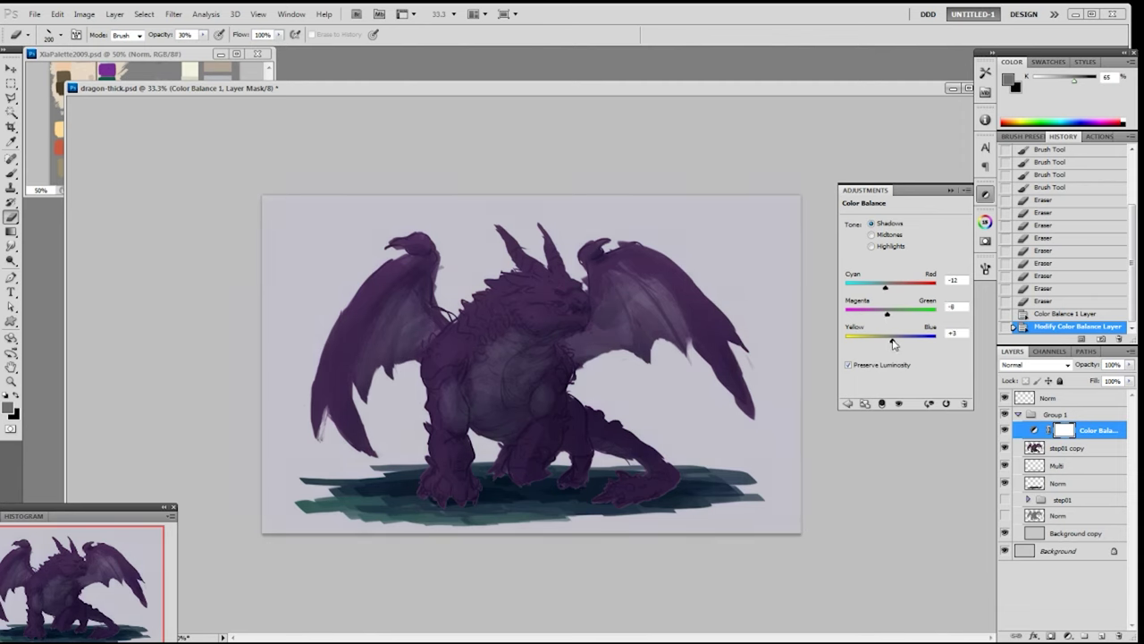
left_click(881, 248)
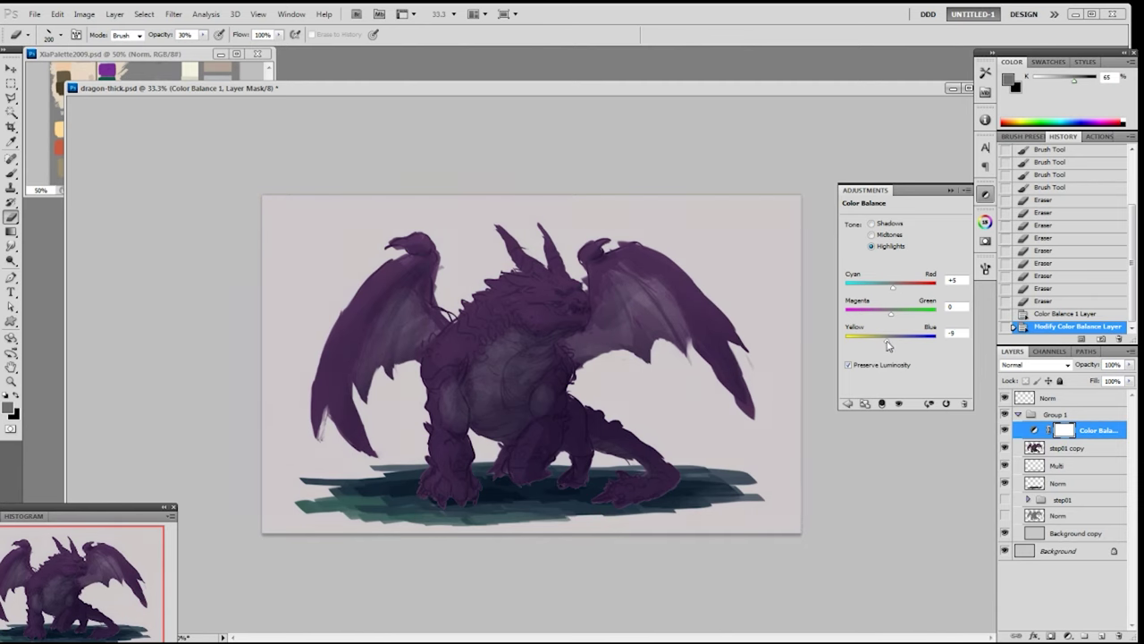
- Compare the painting with and without the Color Balance adjustment
left_click(952, 189)
left_click(1004, 430)
left_click(1005, 430)
left_click(1004, 430)
left_click(1004, 432)
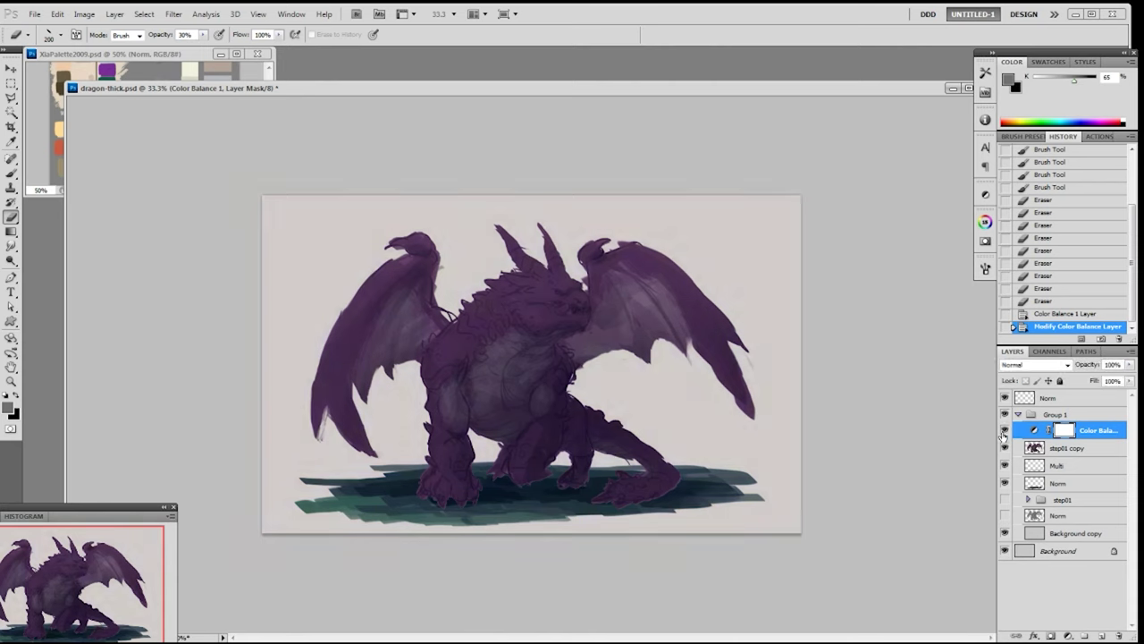
left_click(1004, 431)
left_click(1004, 431)
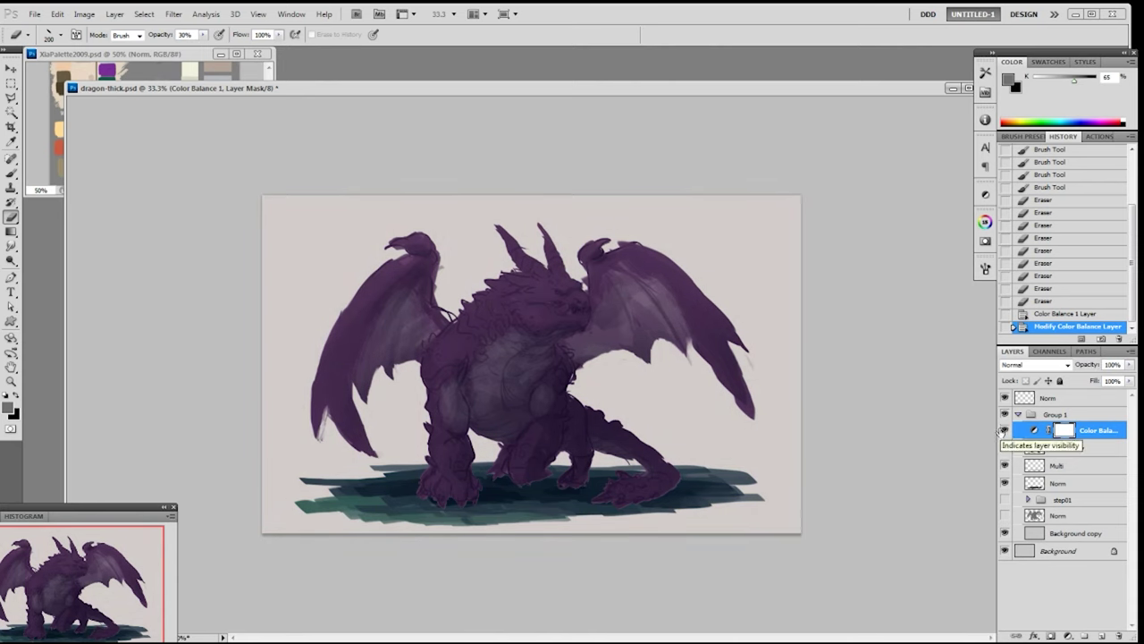
- Duplicate Background copy above step01, and group it with the ground, shadow, dragon and Color Balance layers as step02
left_click_drag(1077, 534, 1067, 473)
left_click(1091, 437)
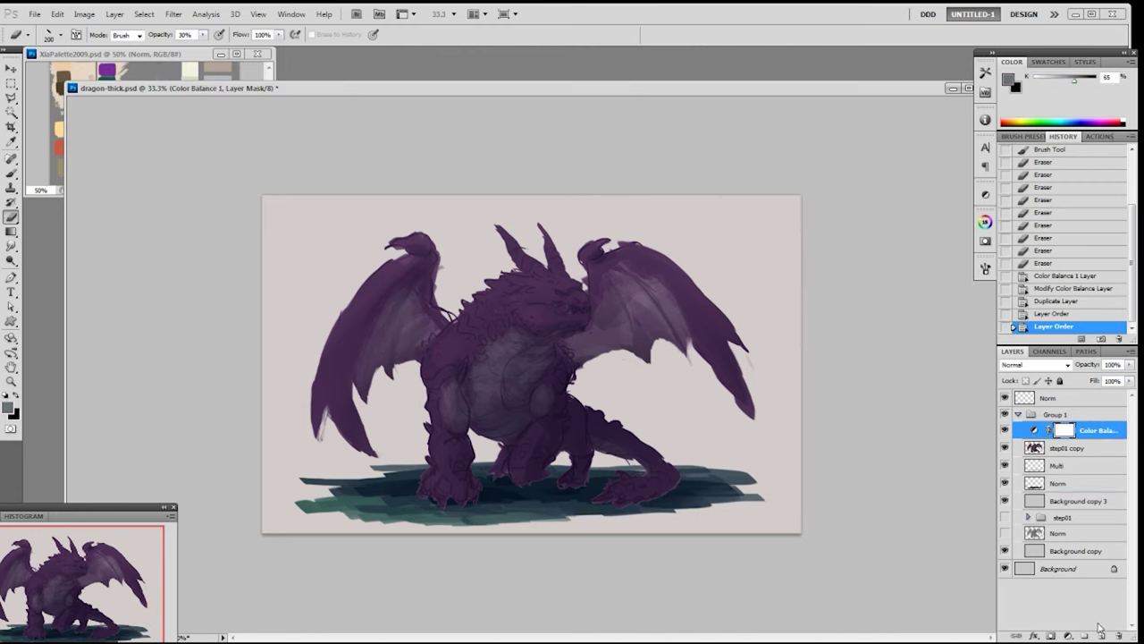
left_click(1084, 636)
double_click(1068, 431)
type("ctep02")
key("Return")
left_click(1100, 446)
left_click(1080, 513, "shift")
left_click_drag(1080, 511, 1055, 430)
left_click(1029, 430)
- Duplicate the step02 group, and merge the Multi shadow layer into the Norm ground layer inside the copy
right_click(1053, 435)
left_click(1072, 456)
left_click(660, 210)
left_click(1033, 432)
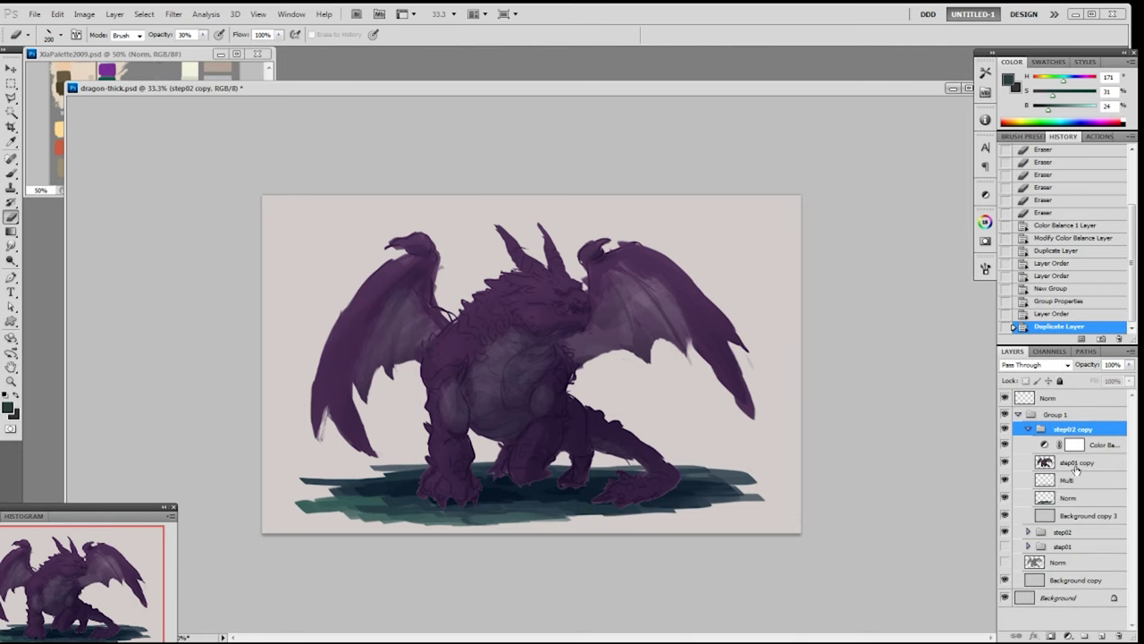
left_click(1055, 489)
key("ctrl+e")
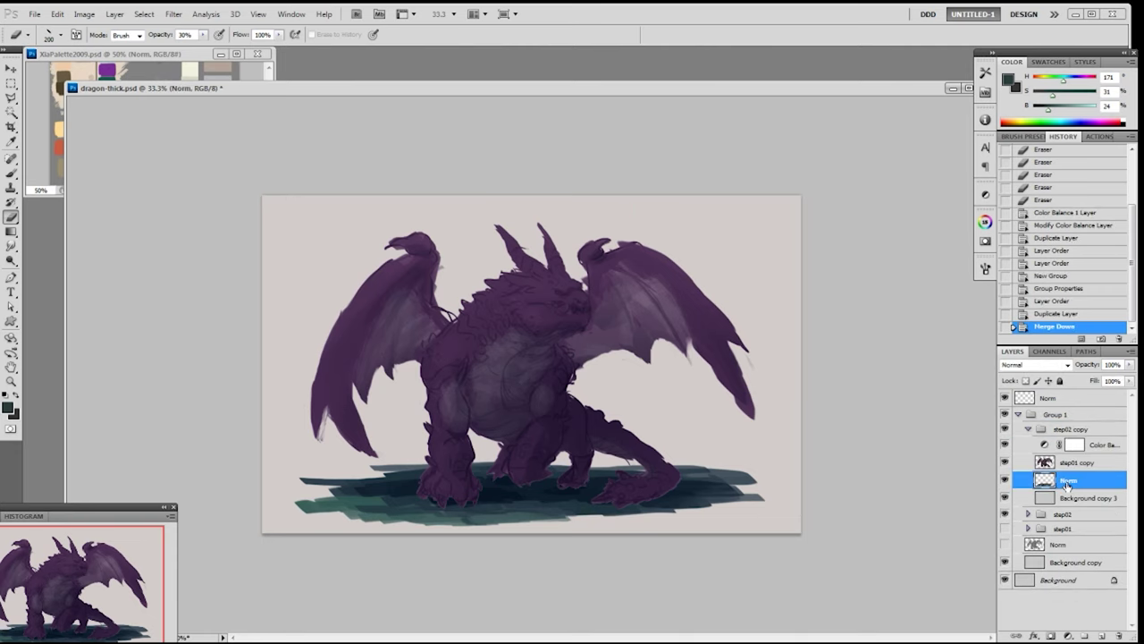
- Duplicate the dragon and ground layers to the bottom of step02 copy, and merge the originals with Color Balance and Background copy 3
left_click(1070, 465, "shift")
left_click_drag(1071, 465, 1100, 633)
left_click_drag(1077, 487, 1078, 543)
left_click(1077, 465)
left_click(1122, 445, "shift")
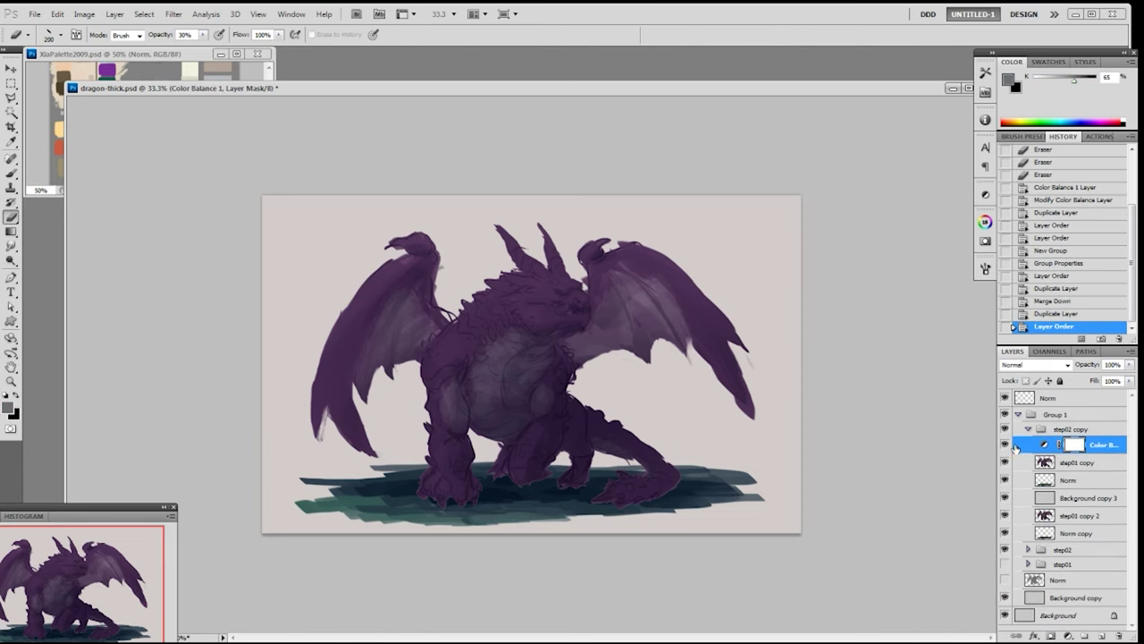
left_click(1070, 497, "shift")
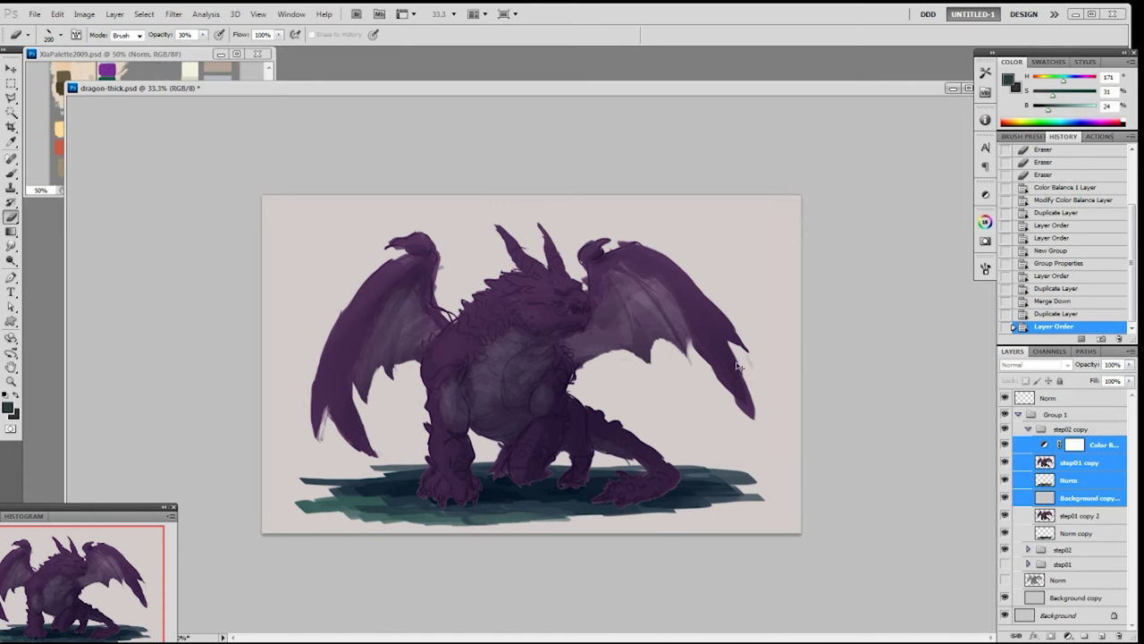
key("ctrl+e")
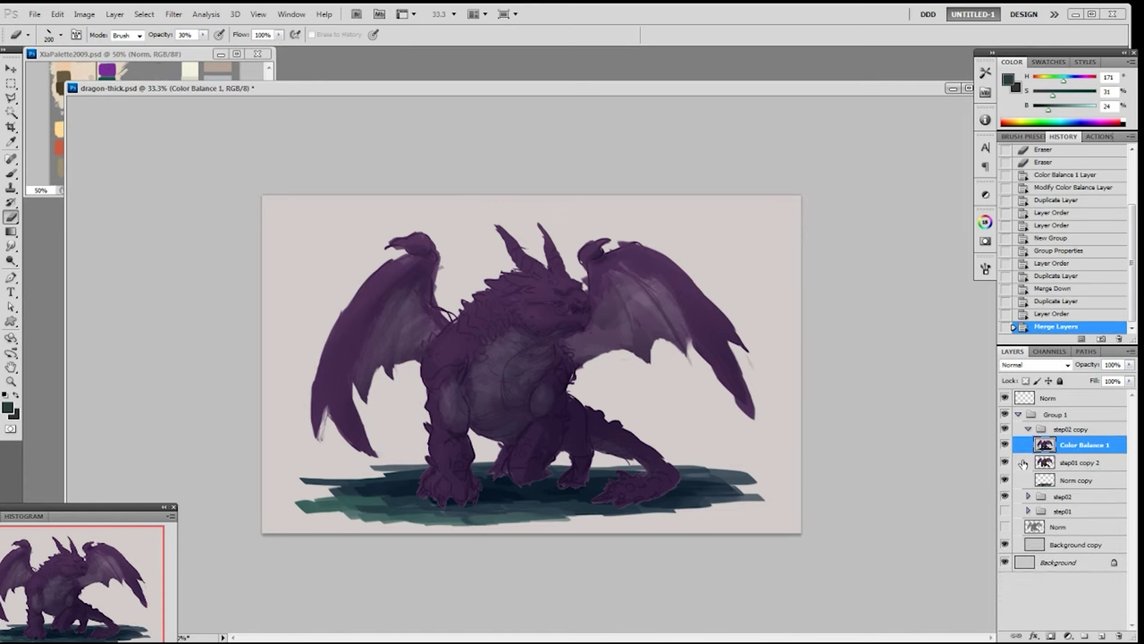
- Duplicate the merged Color Balance 1 layer, and clear everything outside the dragon's silhouette from the duplicate
left_click_drag(1077, 448, 1102, 636)
left_click(1044, 480, "ctrl")
key("ctrl+shift+i")
key("Delete")
key("ctrl+d")
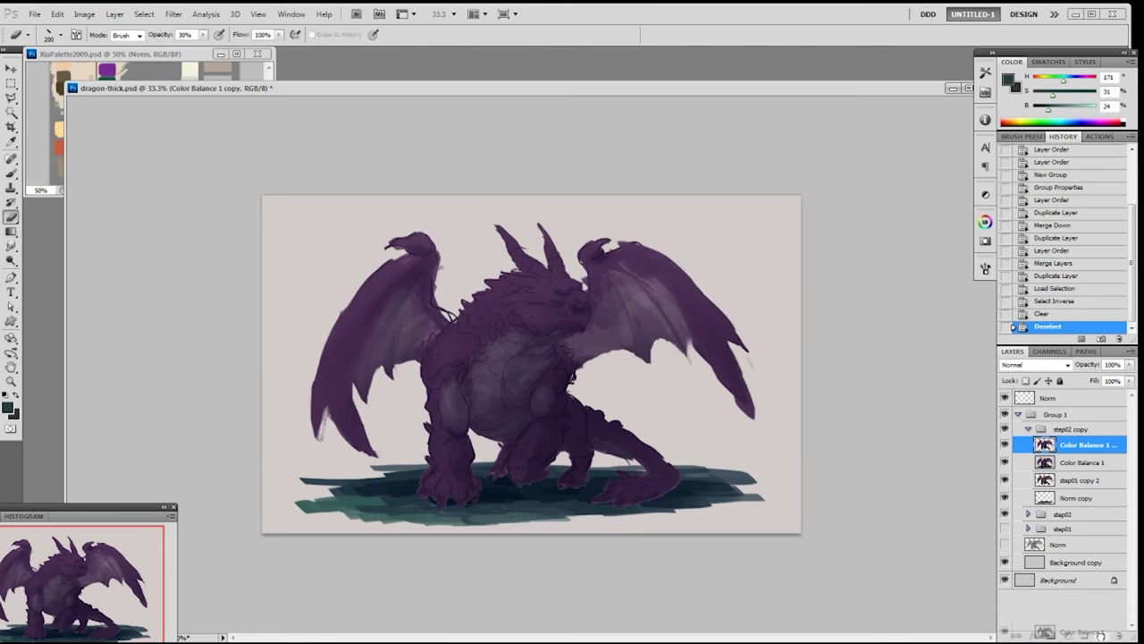
- Duplicate the merged Color Balance 1 layer again, and duplicate the Norm copy ground layer in the step02 copy group
key("ctrl+j")
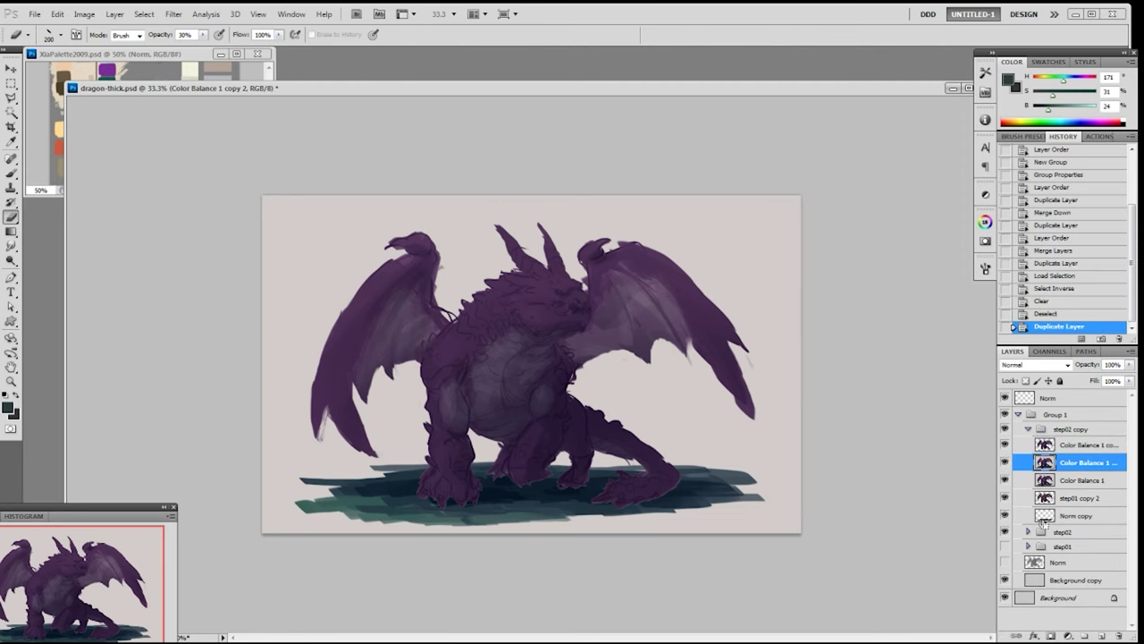
left_click(1044, 518, "ctrl")
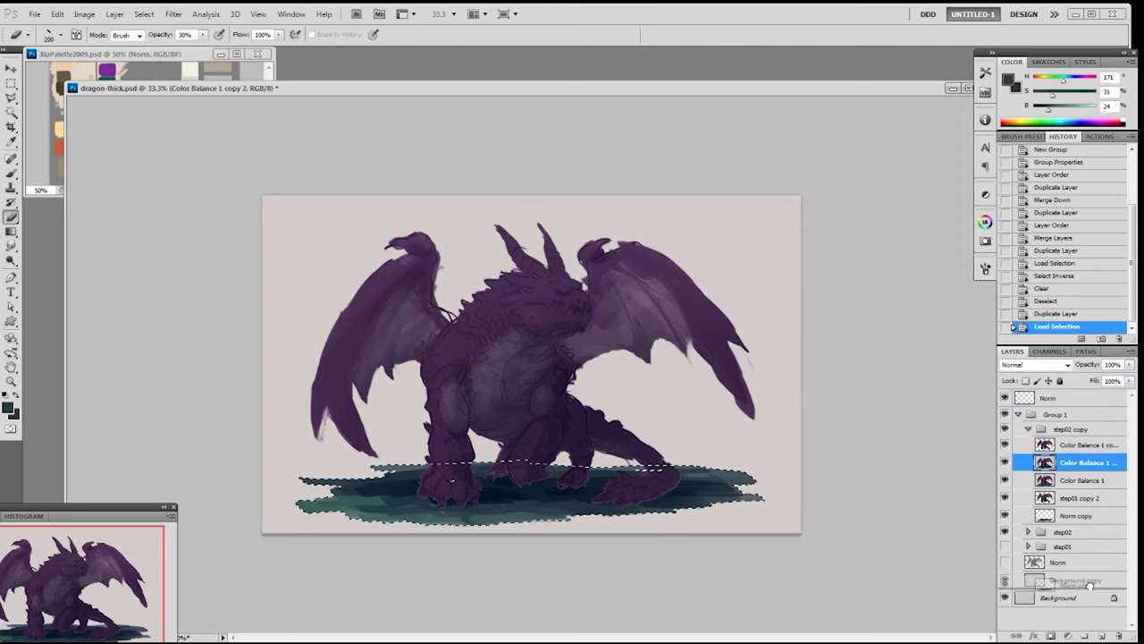
left_click(1082, 516)
key("ctrl+d")
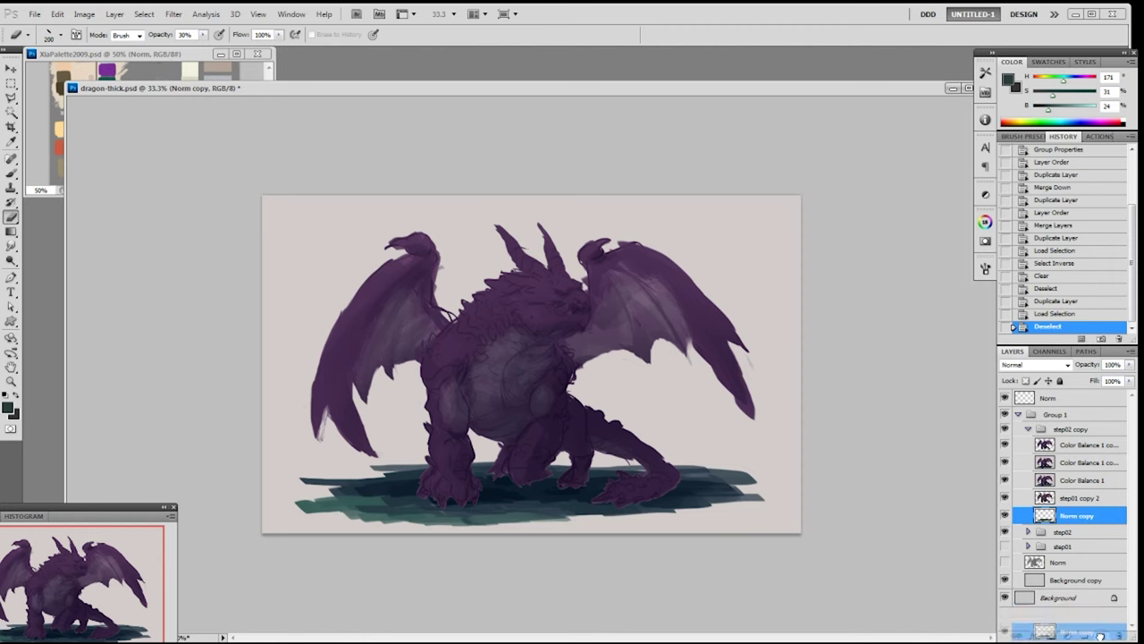
key("ctrl+j")
left_click_drag(1079, 517, 1059, 514)
- Clear everything outside the ground's silhouette from the Color Balance 1 copy 2 layer
left_click(1044, 516, "ctrl")
left_click(1058, 463)
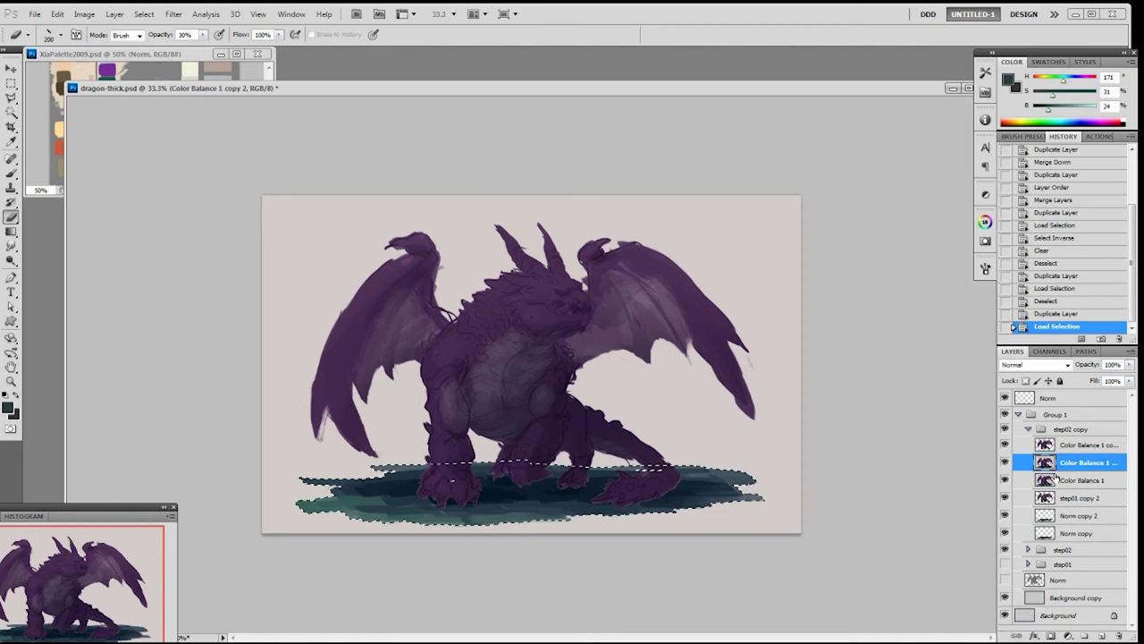
key("ctrl+shift+i")
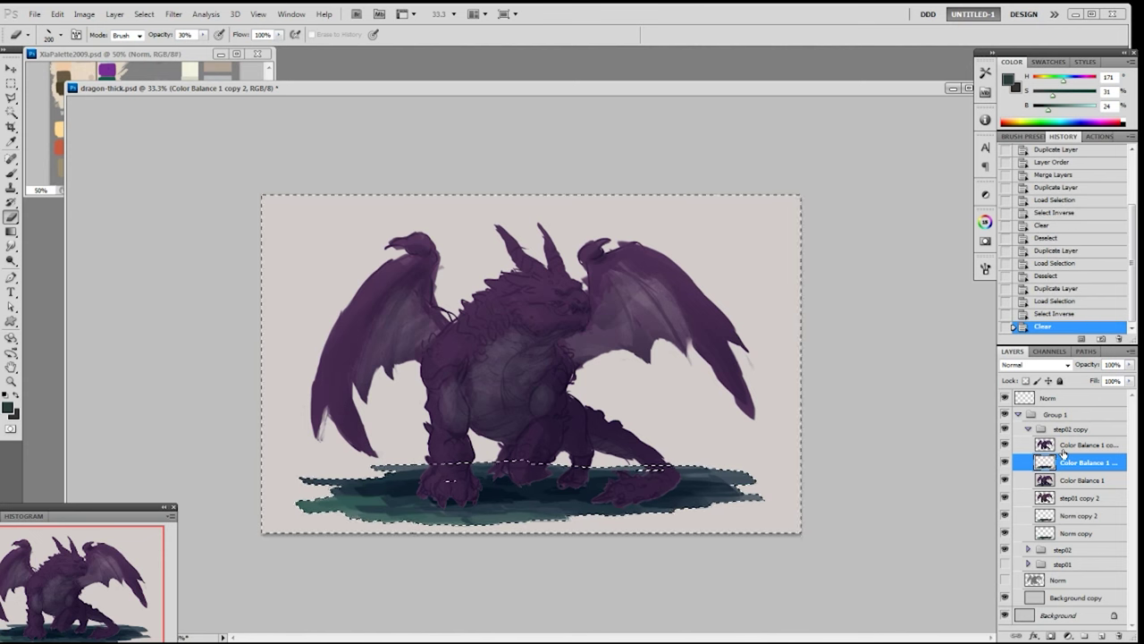
key("Delete")
key("ctrl+d")
- Fill the Color Balance 1 layer with the light background colour sampled from the canvas
left_click(1044, 445, "ctrl")
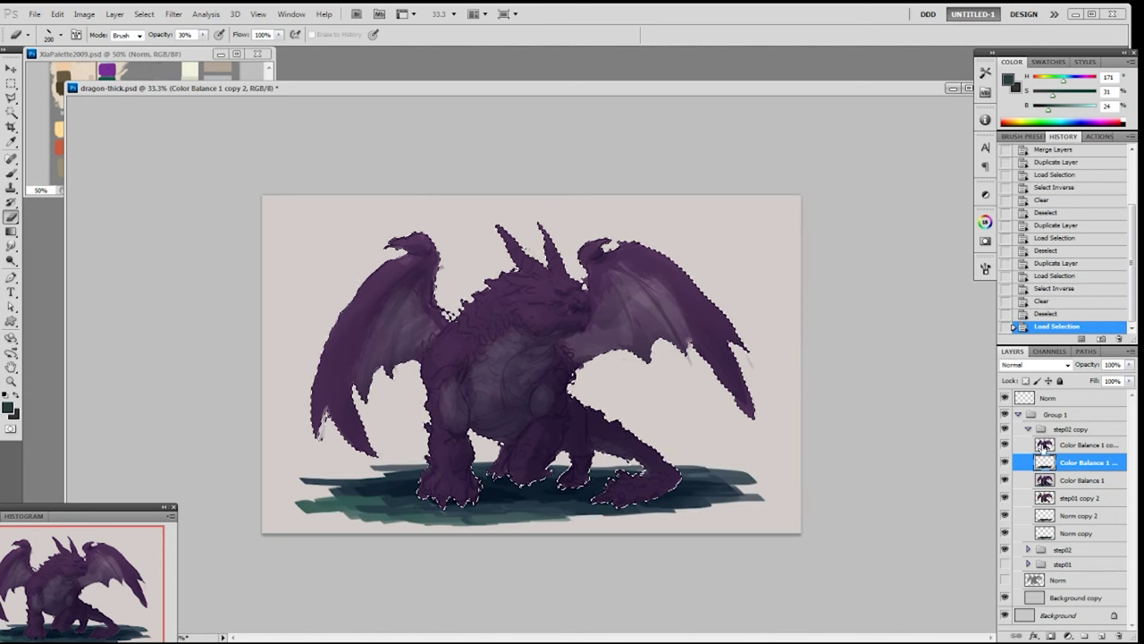
left_click(1077, 480)
key("ctrl+d")
key("b")
left_click(784, 438, "alt")
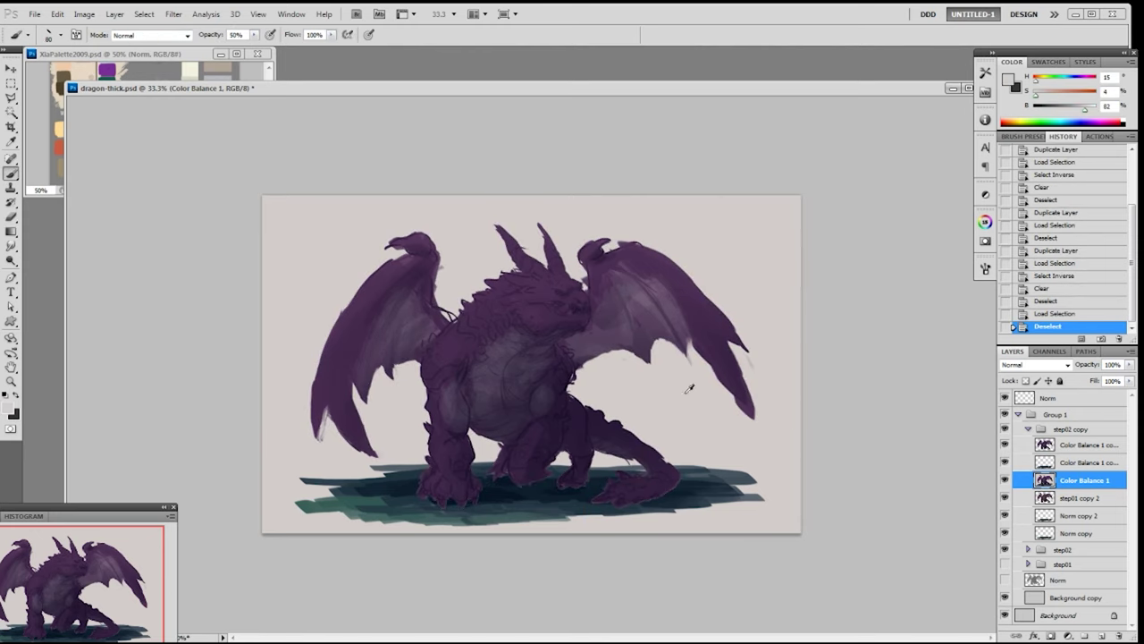
key("alt+BackSpace")
left_click(1006, 462)
left_click(1006, 462)
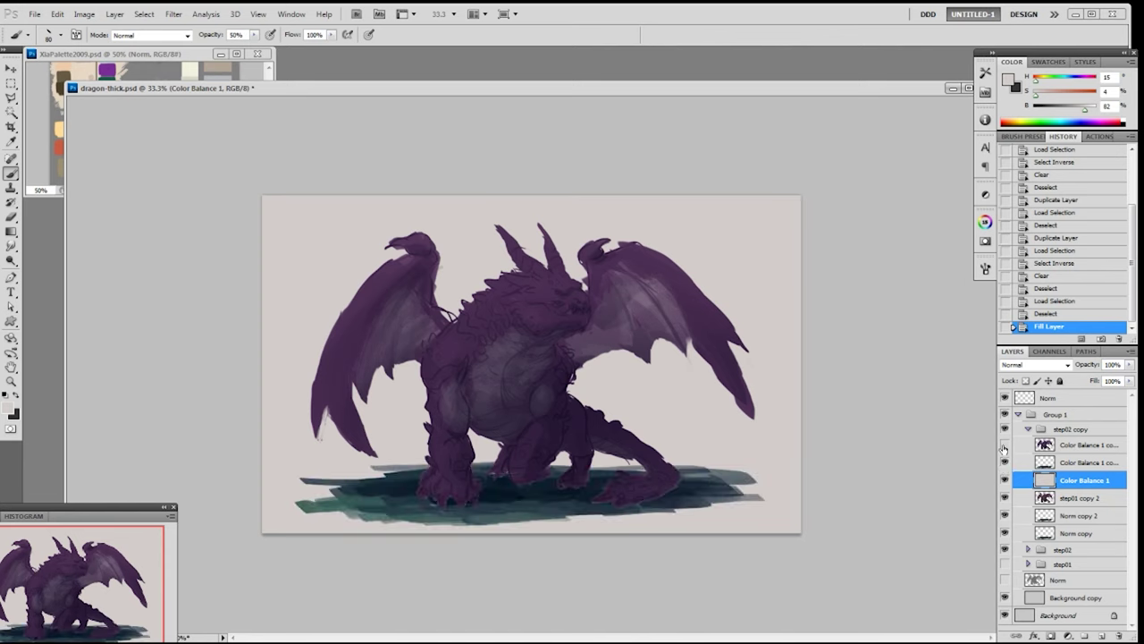
- Hide the dragon layer and clear the dragon's silhouette from the Color Balance 1 copy 2 ground layer
left_click(1006, 445)
left_click(1043, 444, "ctrl")
left_click(1045, 445)
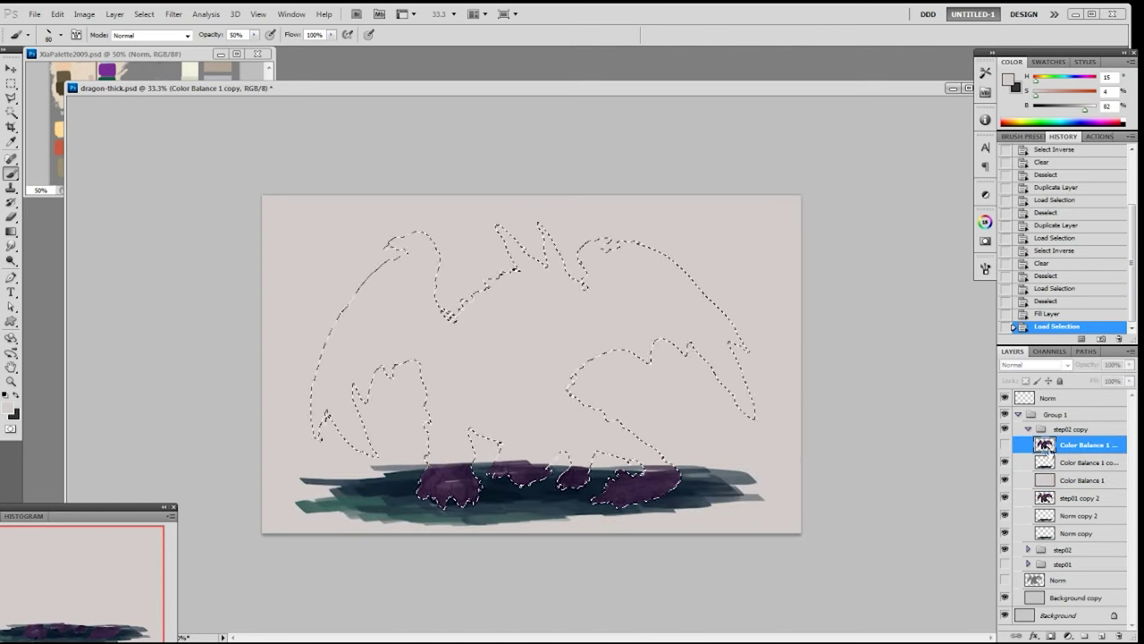
left_click(1061, 463)
key("Delete")
key("ctrl+d")
- Move Norm copy 2 directly beneath the cut-out ground layer, merge the two, and show the dragon again
left_click_drag(1073, 516, 1073, 483)
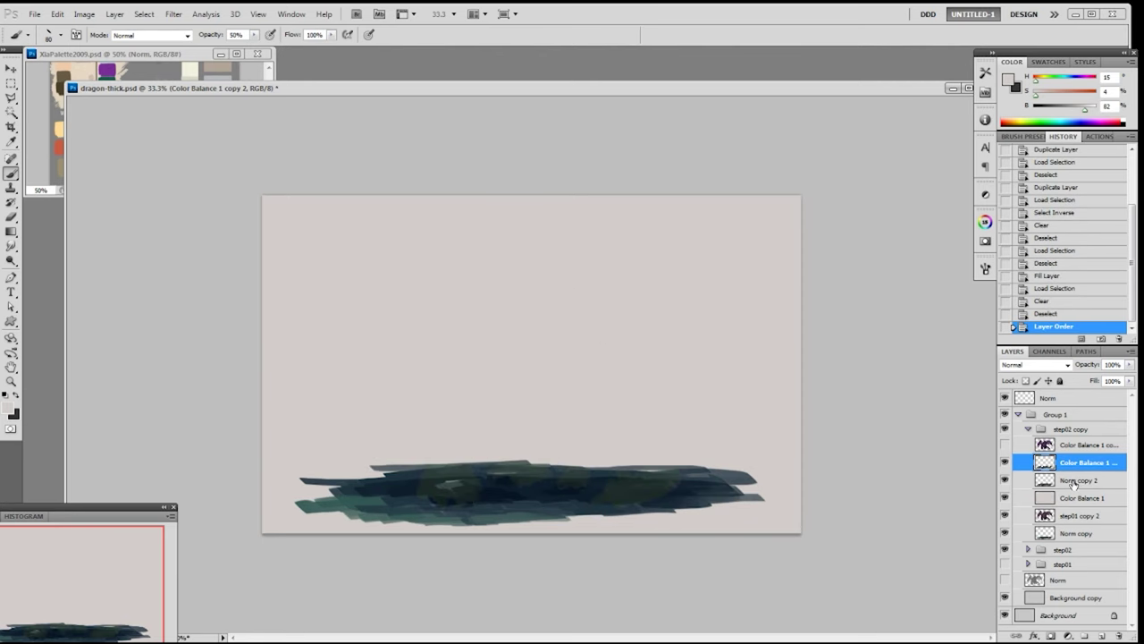
key("ctrl+e")
left_click(1007, 445)
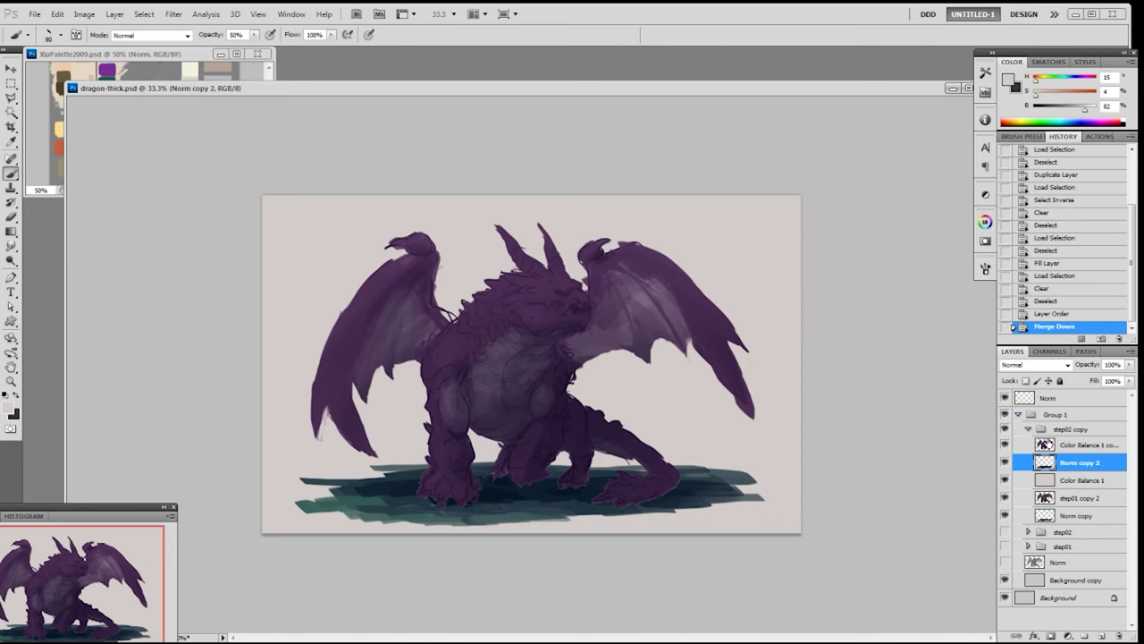
- Load the dragon's silhouette as a selection, and add a Multiply layer named Multi above the dragon
left_click(1044, 444)
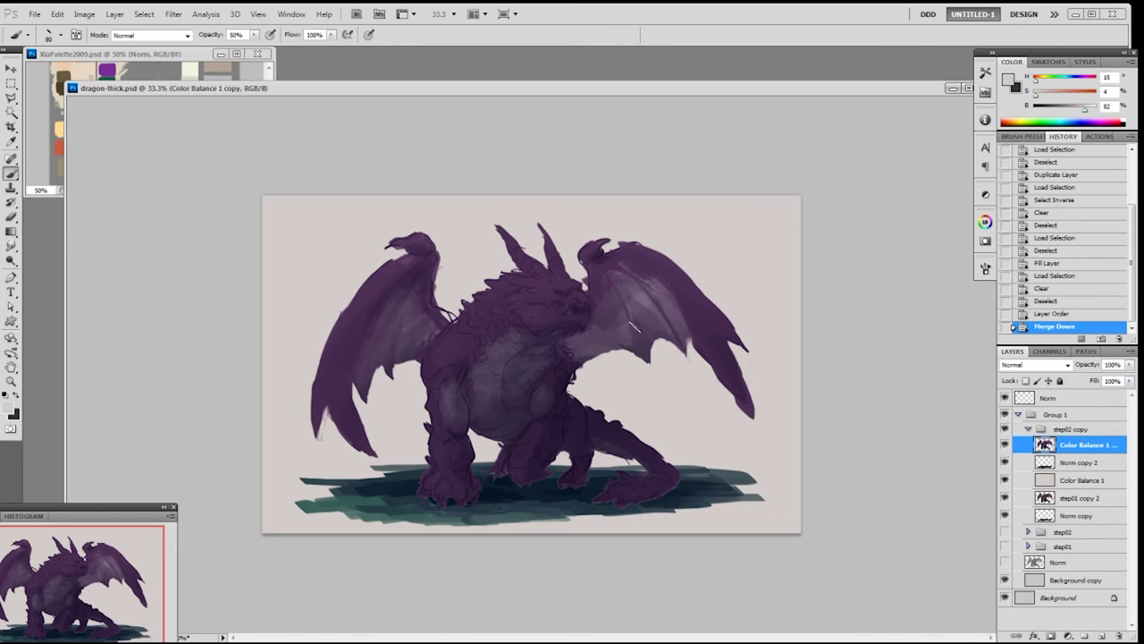
key("o")
left_click(1043, 445, "ctrl")
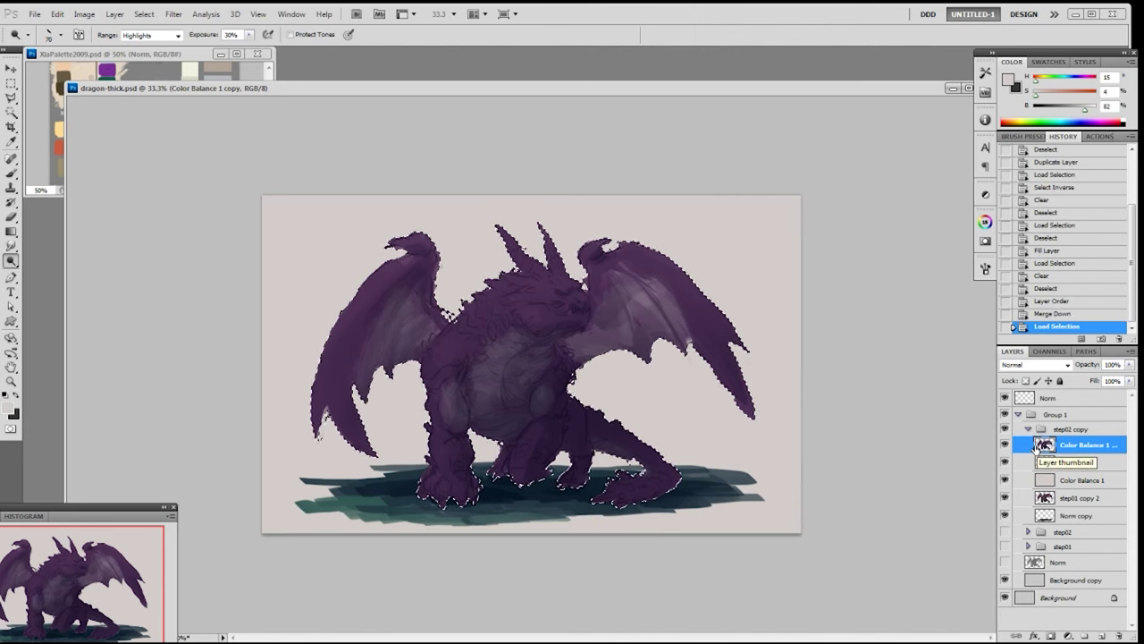
key("F3")
key("b")
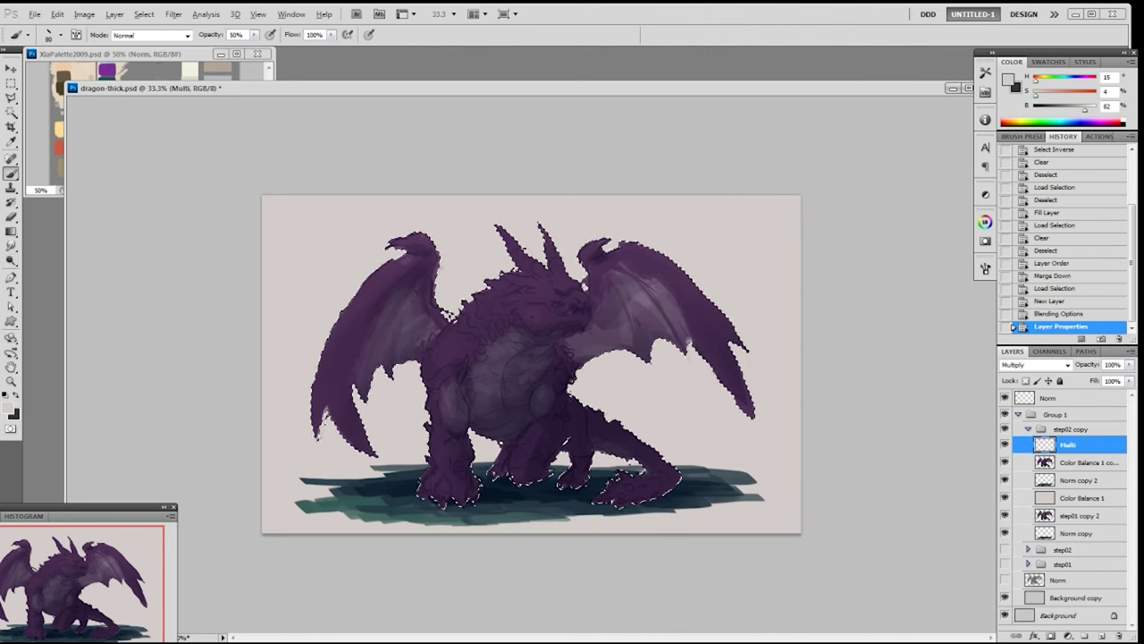
- Try shading the dragon's neck and chest in dark purple on the Multi layer, and revert the strokes
left_click(587, 409, "alt")
right_click(622, 399)
left_click(697, 536)
left_click(901, 337)
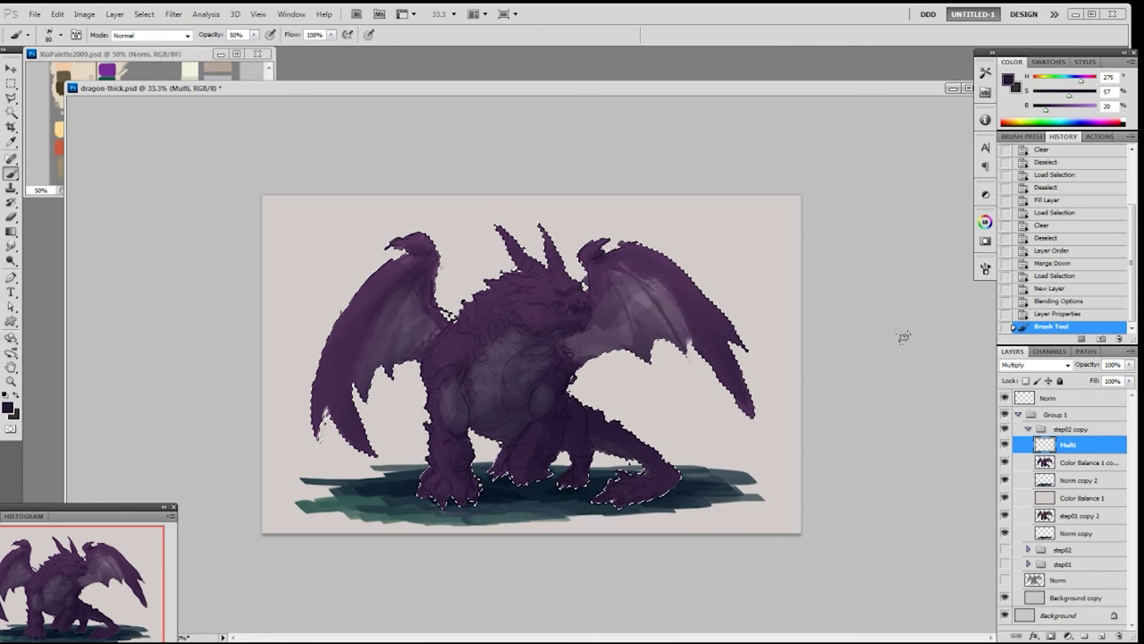
key("ctrl+h")
key("bracketright")
key("bracketright")
key("bracketright")
key("bracketright")
key("bracketright")
key("bracketright")
key("bracketright")
key("bracketright")
mouse_move(524, 347)
left_mouse_down()
mouse_move(613, 334)
mouse_move(601, 320)
left_mouse_up()
key("ctrl+z")
key("bracketleft")
key("bracketleft")
mouse_move(529, 372)
left_mouse_down()
mouse_move(548, 332)
mouse_move(568, 325)
left_mouse_up()
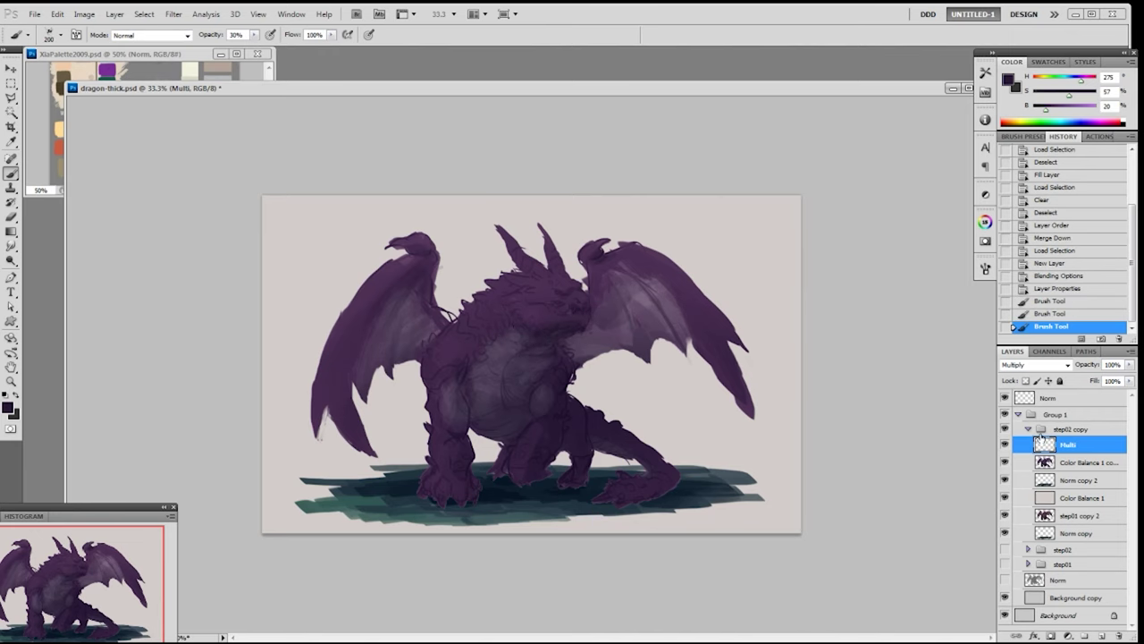
left_click(1063, 289)
- Duplicate the dragon layer, and outline the wing behind its head with the Polygonal Lasso
left_click_drag(1063, 463, 1101, 635)
key("l")
mouse_move(633, 215)
left_mouse_down()
mouse_move(567, 221)
mouse_move(573, 266)
left_mouse_up()
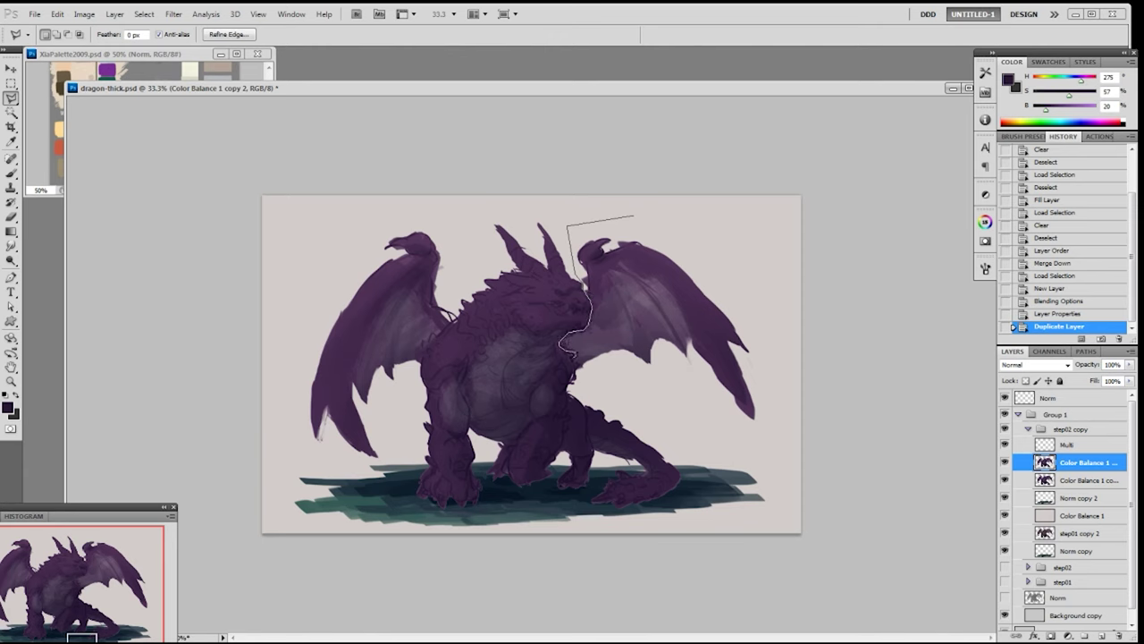
left_click(749, 444)
left_click(785, 429)
left_click(794, 344)
left_click(738, 226)
left_click(634, 216)
- Add the other wing to the lasso selection, and clear both wings from the duplicated dragon layer
left_click(403, 211, "shift")
left_click(450, 223)
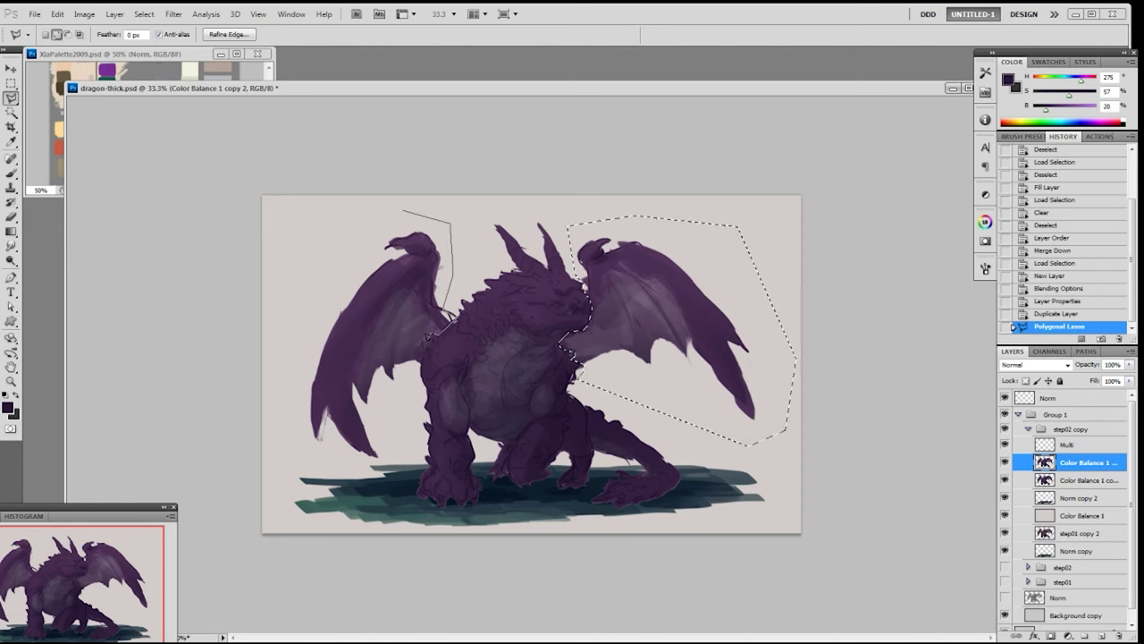
left_click(413, 380)
left_click(402, 434)
left_click(383, 459)
left_click(307, 453)
left_click(250, 379)
left_click(269, 262)
left_click(321, 205)
left_click(403, 207)
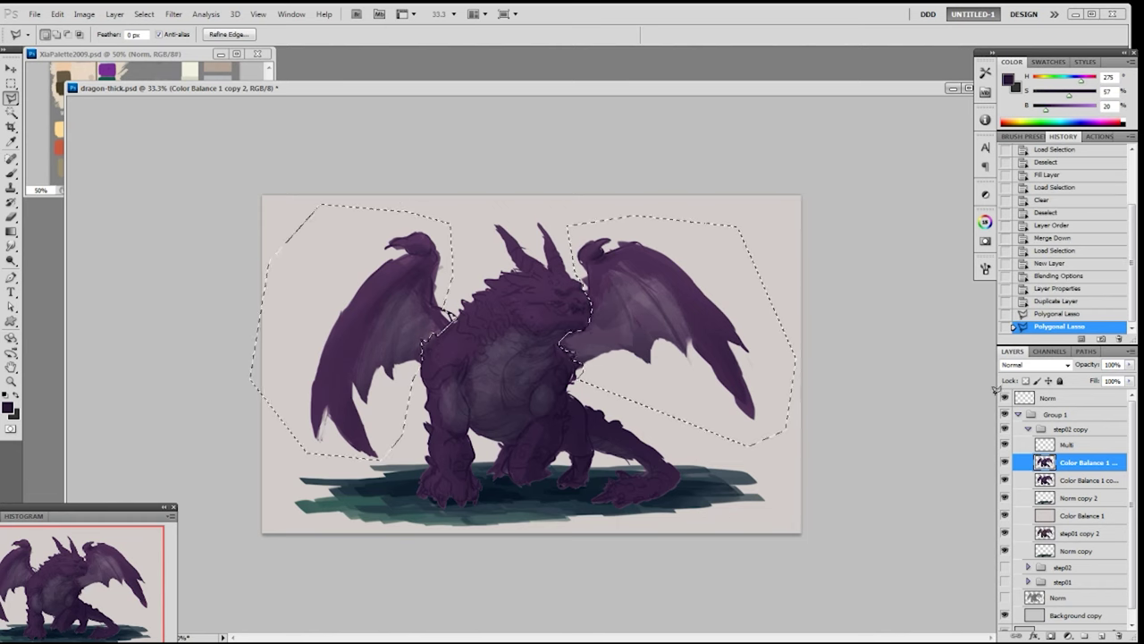
key("Delete")
- Clear everything except the two wings from the original Color Balance 1 copy layer, and deselect
left_click(1055, 485)
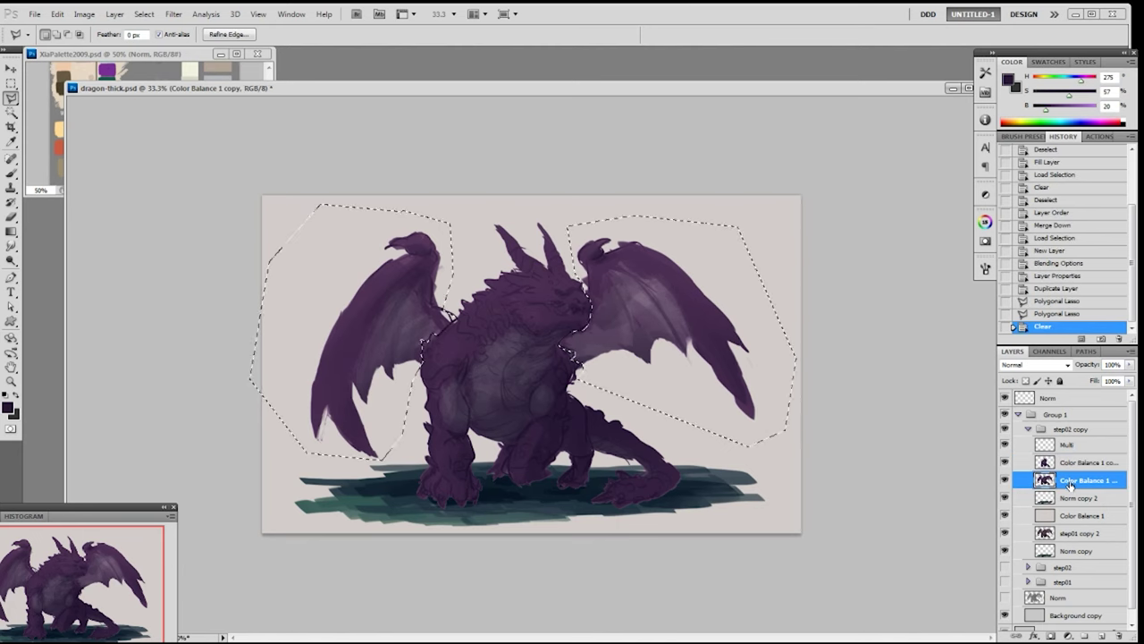
key("ctrl+shift+i")
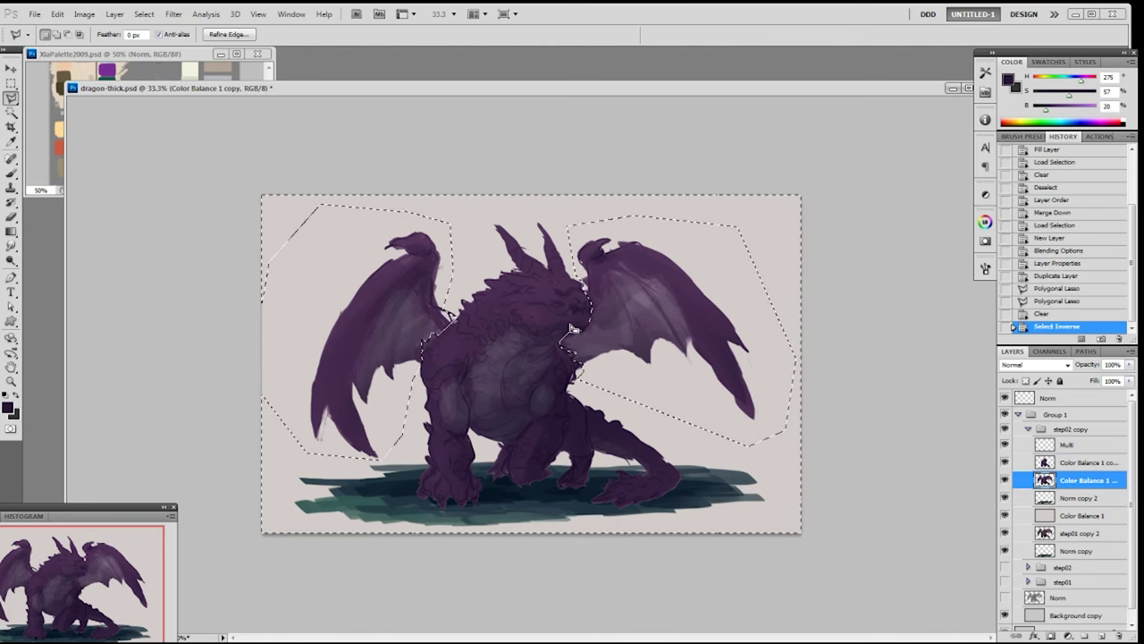
key("Delete")
key("ctrl+d")
left_click(1006, 481)
left_click(1006, 481)
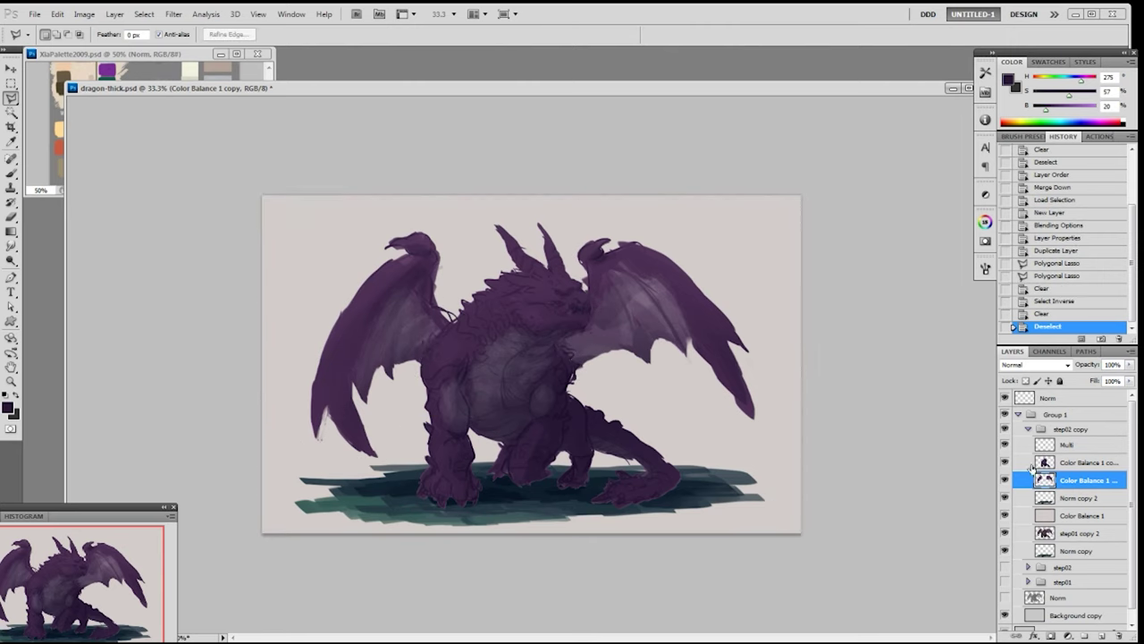
- Erase the stray edge between the shoulder and wing on the body layer at 30% opacity
left_click(1069, 464)
key("b")
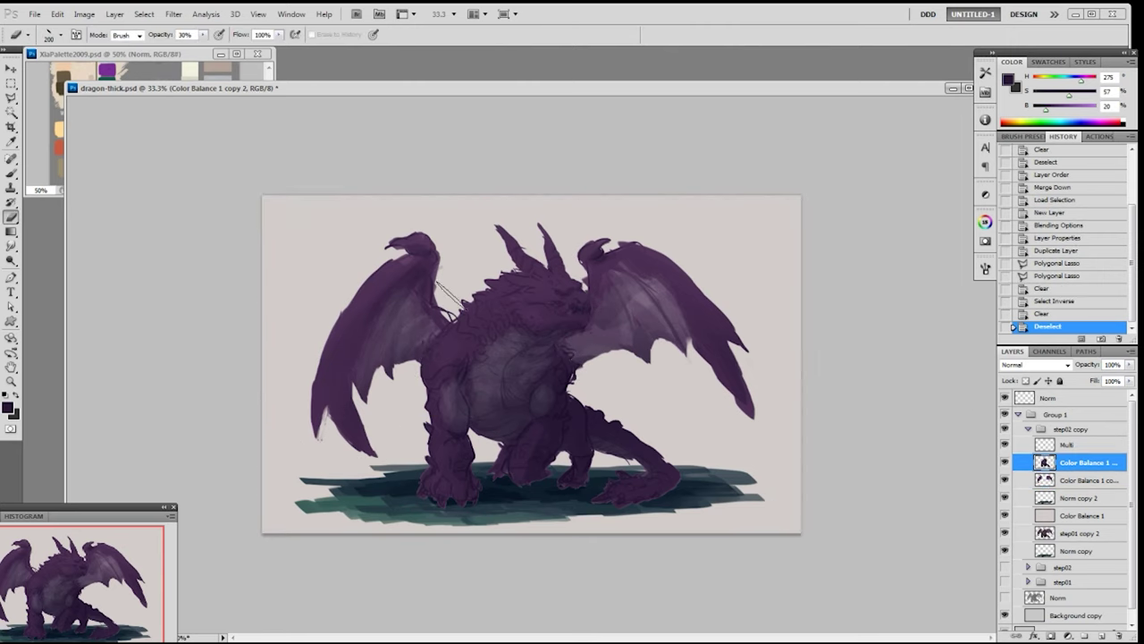
mouse_move(463, 302)
left_mouse_down()
mouse_move(470, 311)
mouse_move(449, 313)
left_mouse_up()
- Extend both wing roots on the wings layer with sampled purples at 100% opacity while the body is hidden
left_click(1050, 477)
left_click(1005, 462)
left_click(1004, 462)
left_click(1005, 462)
key("b")
left_click(417, 328, "alt")
key("bracketleft")
key("bracketleft")
key("bracketleft")
key("0")
left_click_drag(429, 342, 448, 340)
left_click(441, 324, "alt")
key("bracketleft")
mouse_move(444, 345)
left_mouse_down()
mouse_move(449, 333)
mouse_move(448, 343)
left_mouse_up()
left_click_drag(585, 342, 566, 354)
left_click(595, 345, "alt")
mouse_move(564, 345)
left_mouse_down()
mouse_move(594, 345)
mouse_move(565, 354)
left_mouse_up()
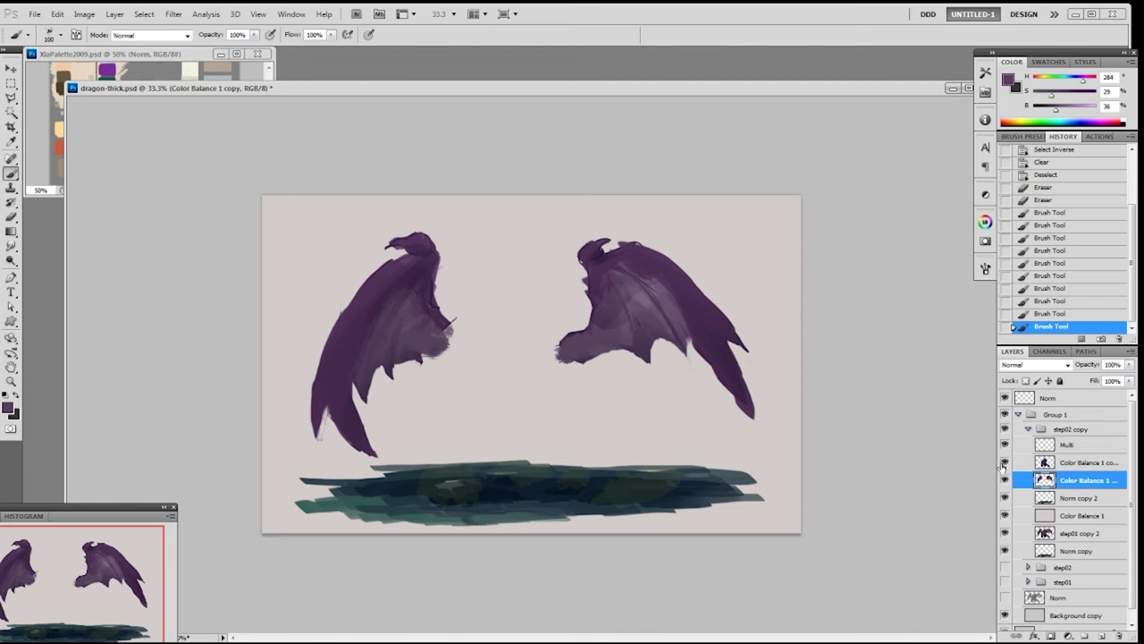
left_click(1004, 463)
- Load the body's silhouette as a selection, activate the Multi layer, and hide the selection edges
left_click(1045, 462, "ctrl")
left_click(1067, 444)
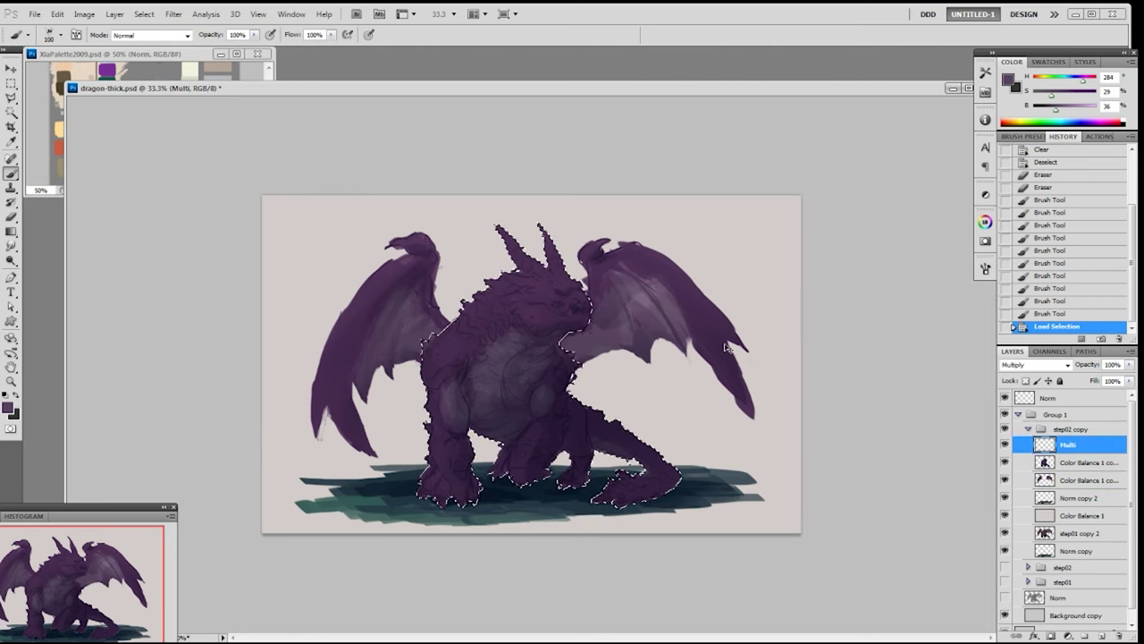
key("ctrl+h")
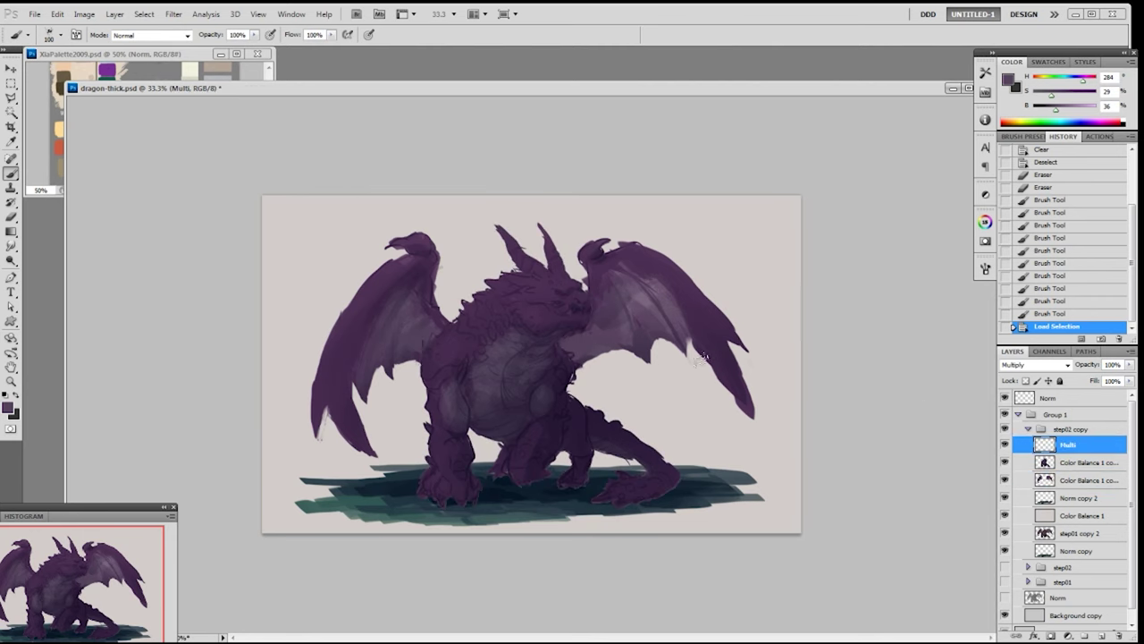
- Shade beneath the dragon's jaw and down its neck on the Multi layer with dark purple at 30% opacity
key("3")
key("bracketright")
key("bracketright")
key("bracketright")
left_click(560, 401, "alt")
key("bracketright")
key("bracketright")
mouse_move(542, 335)
left_mouse_down()
mouse_move(615, 324)
mouse_move(575, 334)
mouse_move(554, 320)
left_mouse_up()
right_click(570, 315)
left_click(646, 395)
mouse_move(841, 310)
left_mouse_down()
mouse_move(582, 313)
mouse_move(548, 301)
mouse_move(565, 304)
left_mouse_up()
mouse_move(560, 302)
left_mouse_down()
mouse_move(579, 310)
mouse_move(556, 318)
left_mouse_up()
mouse_move(560, 320)
left_mouse_down()
mouse_move(529, 328)
mouse_move(547, 334)
left_mouse_up()
mouse_move(536, 331)
left_mouse_down()
mouse_move(563, 336)
mouse_move(538, 353)
mouse_move(548, 367)
left_mouse_up()
- Switch to a textured brush, and darken the dragon's belly on the Multi layer at 30% opacity
right_click(553, 360)
left_click(593, 480)
left_click(853, 381)
key("bracketright")
key("bracketright")
key("bracketright")
key("bracketright")
key("bracketright")
key("bracketright")
key("bracketright")
key("bracketright")
key("bracketright")
key("ctrl+z")
left_click(493, 406)
key("bracketleft")
key("bracketleft")
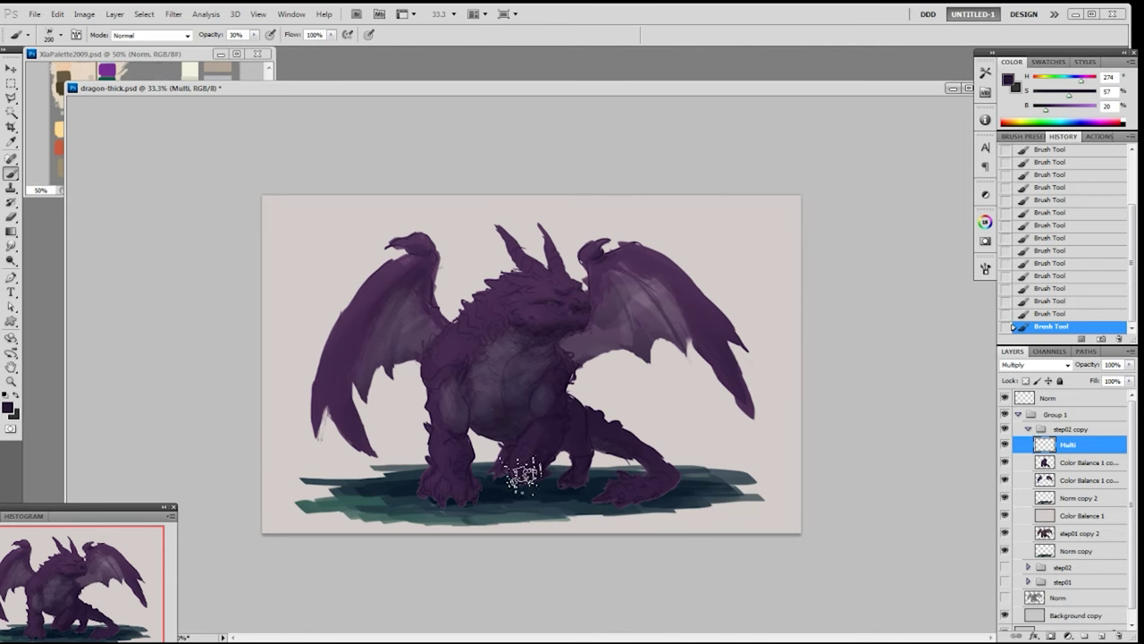
- Shade the dragon's hind legs with an 80 px brush, compare with the Multi layer hidden, and switch to the Eraser
right_click(469, 505)
double_click(543, 474)
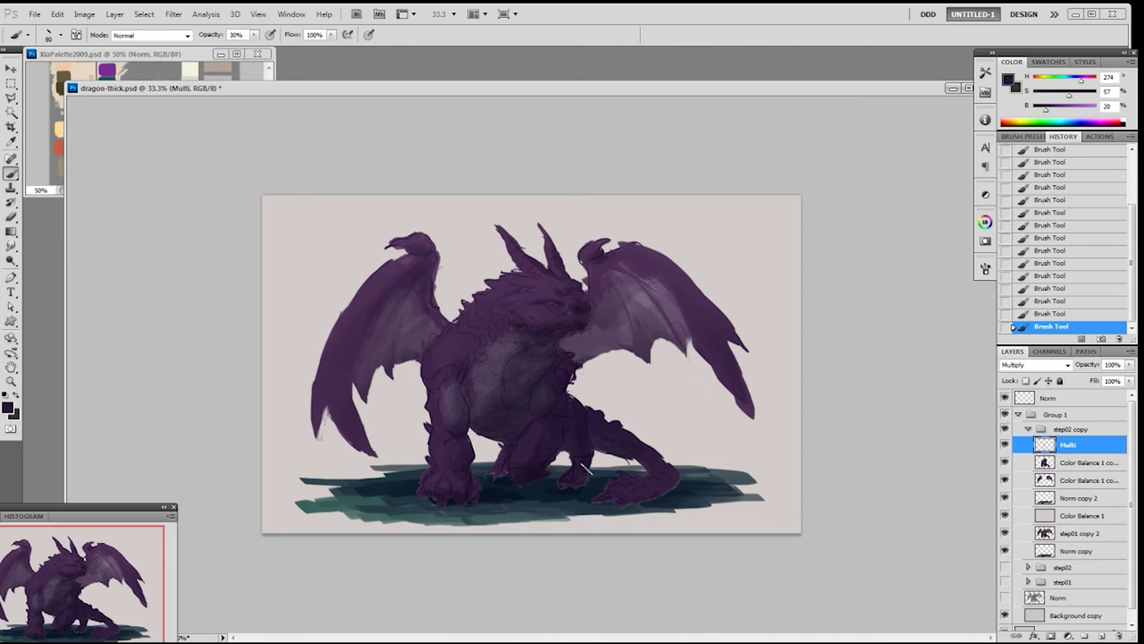
left_click(1004, 445)
left_click(1004, 446)
key("e")
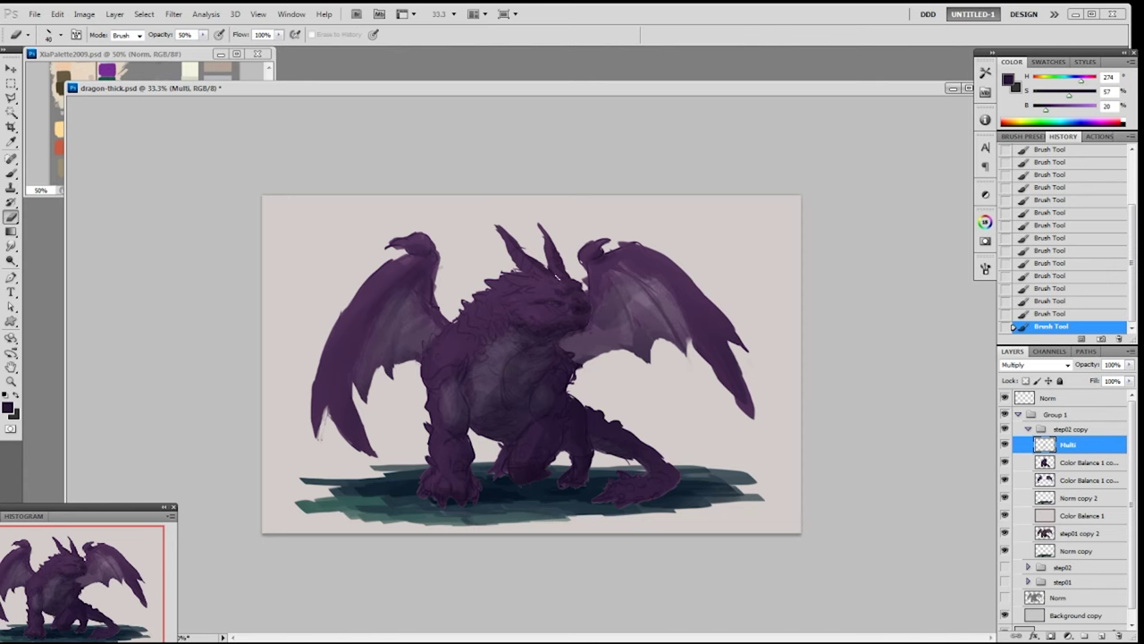
- Erase excess shading around the dragon's snout on the Multi layer with the Eraser at 70% opacity
key("7")
left_click_drag(565, 282, 569, 286)
left_click_drag(568, 283, 572, 287)
left_click_drag(571, 286, 579, 294)
left_click_drag(577, 291, 579, 295)
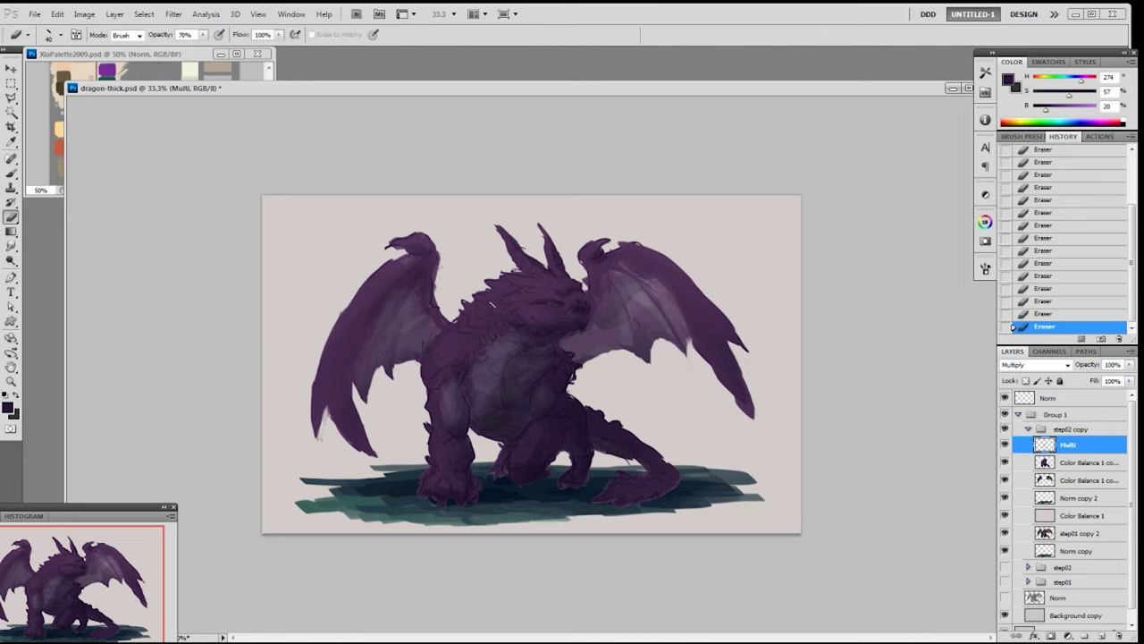
- Brush dark purple shading onto the dragon's upper foreleg and belly at 30% opacity, undoing the unwanted strokes
key("b")
left_click(457, 380)
left_click(464, 377)
left_click(463, 379)
key("ctrl+z")
left_click_drag(483, 414, 519, 406)
left_click_drag(526, 401, 531, 405)
left_click(519, 373)
key("ctrl+z")
left_click_drag(484, 431, 497, 439)
key("ctrl+z")
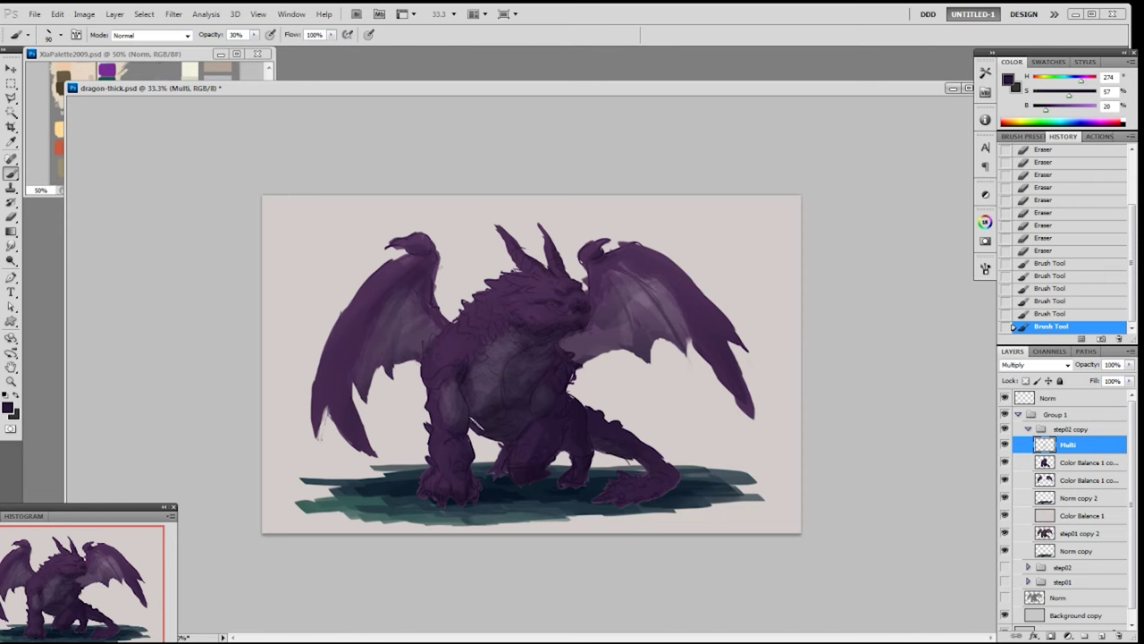
- Darken the underside of the belly and the rear legs, sampling purples from the dragon's chest and neck
left_click(507, 442)
left_click(499, 458)
left_click(578, 463)
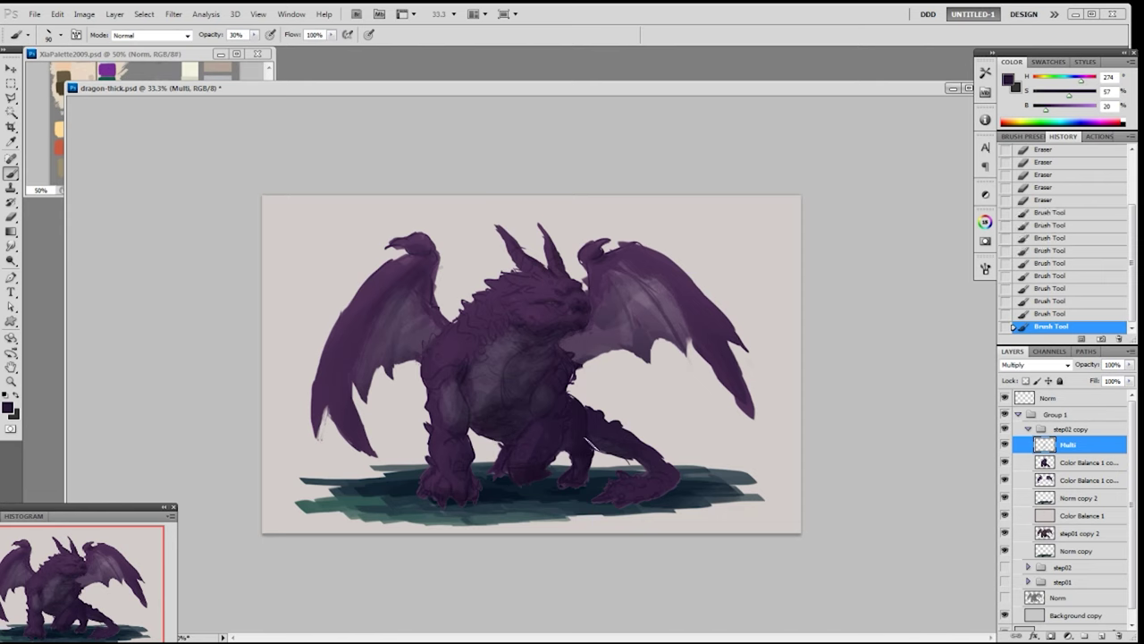
left_click(579, 440)
left_click(583, 465)
left_click(554, 375, "alt")
left_click(498, 310, "alt")
left_click(501, 357, "alt")
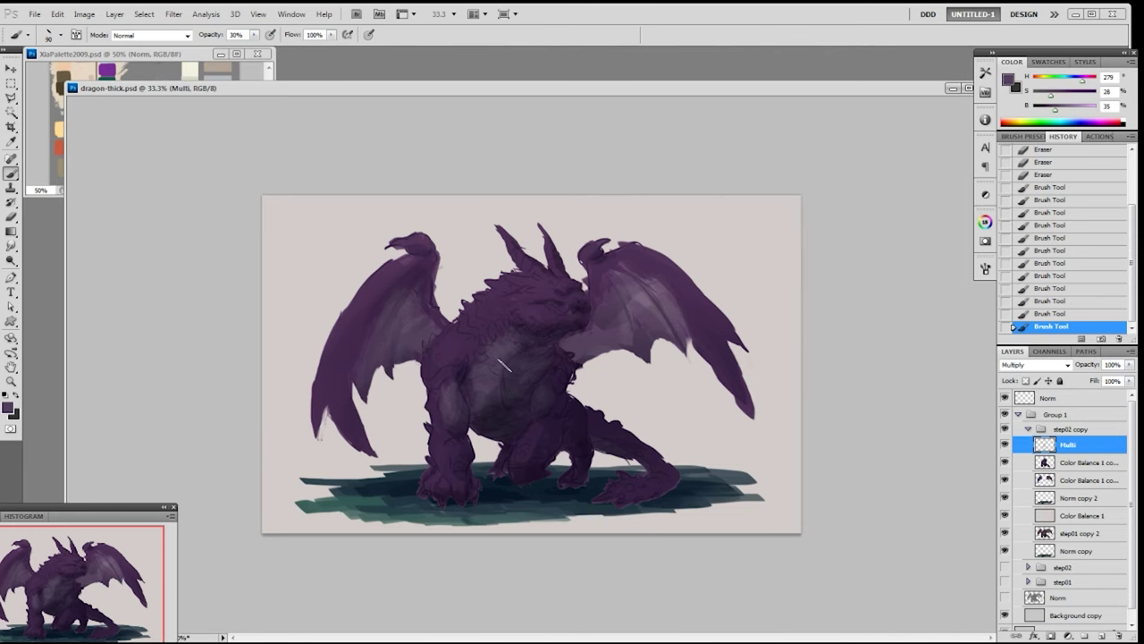
- Add an Overlay layer named Olay above Multi and ready a size 175 brush with the sampled light background color
key("F4")
left_click(473, 246, "alt")
key("bracketright")
mouse_move(539, 291)
left_mouse_down()
mouse_move(551, 305)
mouse_move(551, 288)
mouse_move(476, 325)
mouse_move(451, 355)
left_mouse_up()
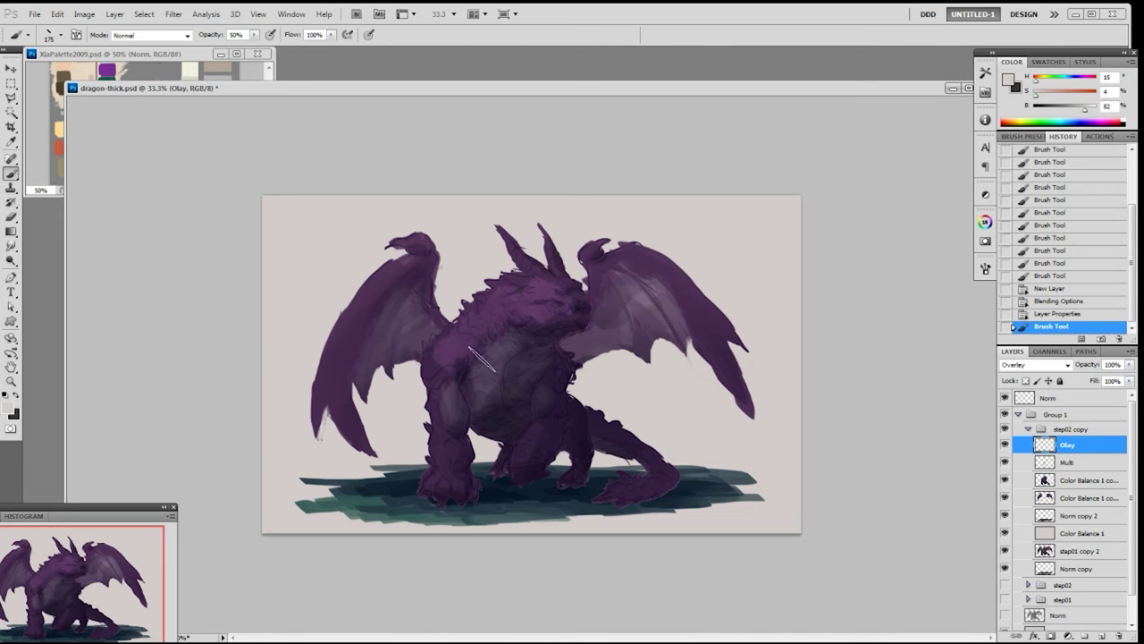
key("ctrl+z")
mouse_move(548, 286)
left_mouse_down()
mouse_move(538, 311)
mouse_move(563, 304)
mouse_move(547, 307)
left_mouse_up()
left_click(546, 308, "alt")
key("ctrl+z")
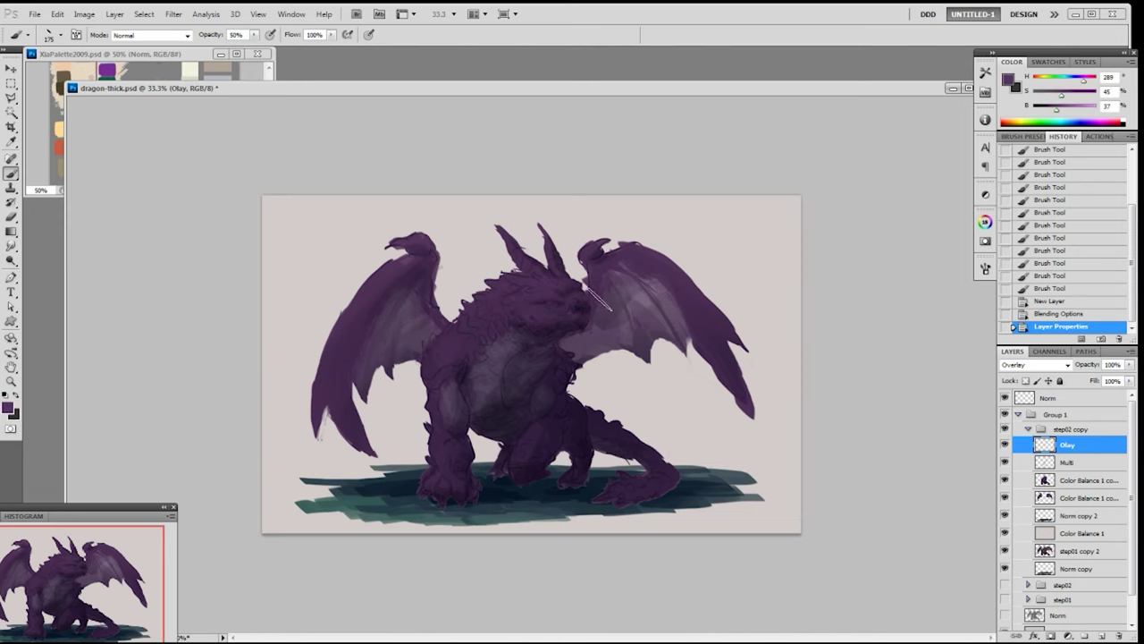
mouse_move(542, 300)
left_mouse_down()
mouse_move(558, 304)
mouse_move(534, 309)
left_mouse_up()
key("ctrl+z")
- Sample the light background color and brush highlights onto the dragon's shoulder, head, horn, front paw and thigh at 50% opacity
left_click(766, 258, "alt")
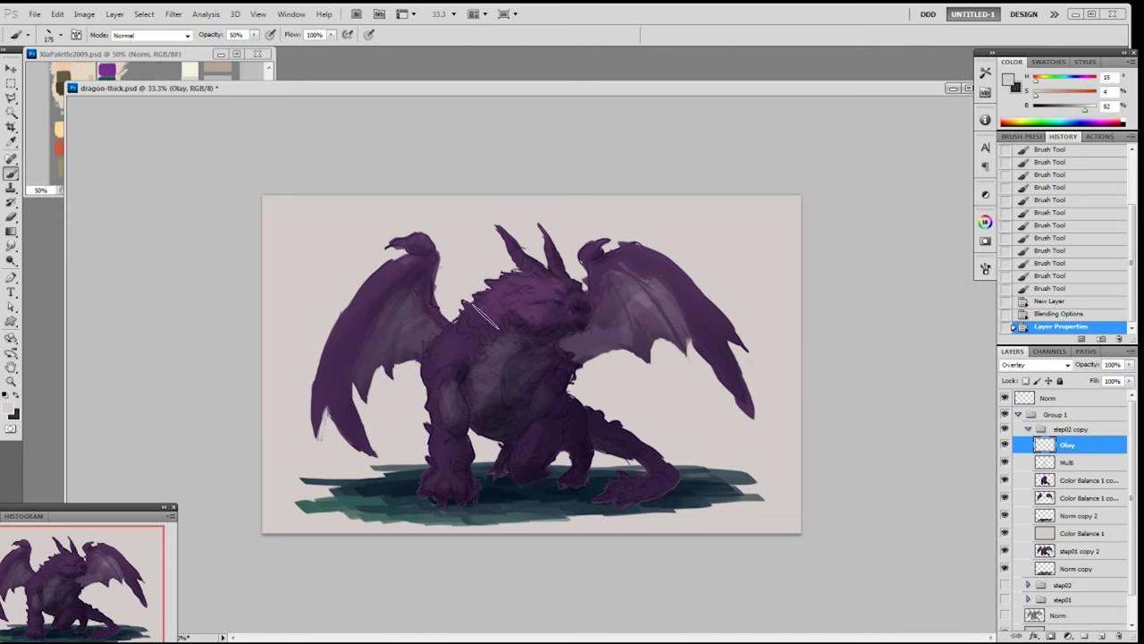
left_click_drag(476, 375, 502, 346)
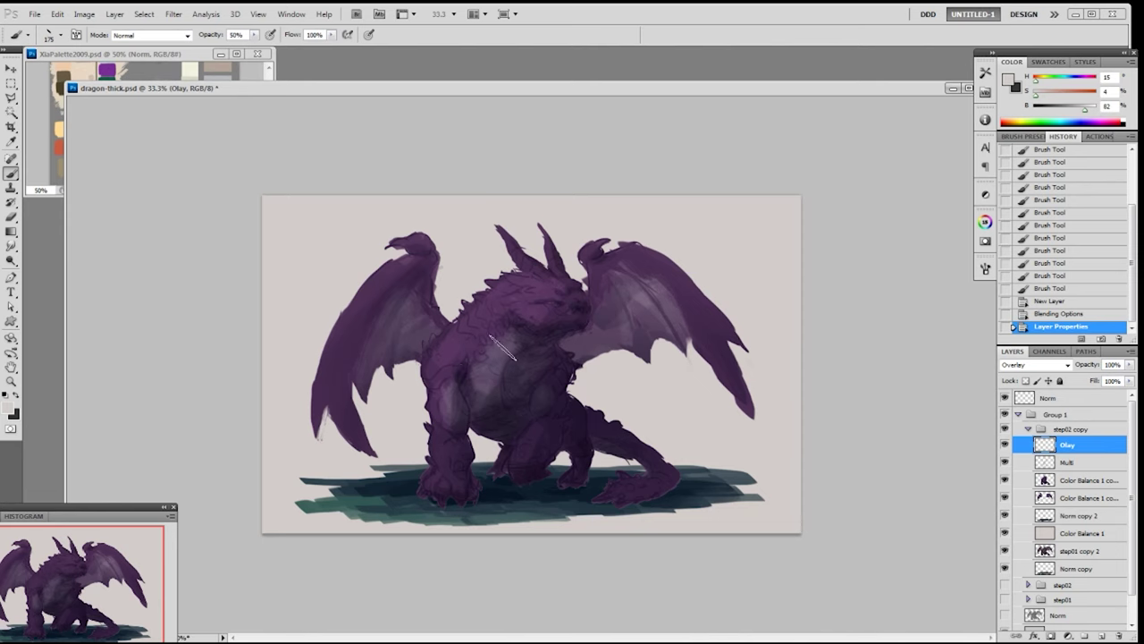
mouse_move(551, 314)
left_mouse_down()
mouse_move(569, 311)
mouse_move(561, 289)
left_mouse_up()
left_click_drag(512, 244, 521, 260)
mouse_move(436, 484)
left_mouse_down()
mouse_move(476, 490)
mouse_move(453, 465)
left_mouse_up()
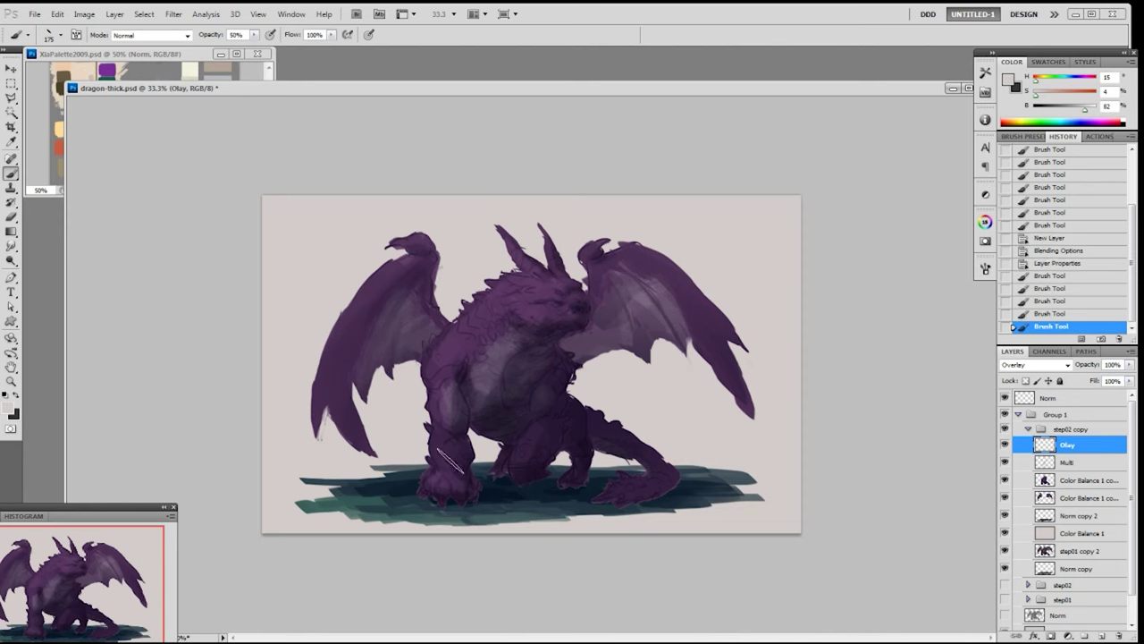
mouse_move(541, 429)
left_mouse_down()
mouse_move(523, 472)
mouse_move(542, 444)
left_mouse_up()
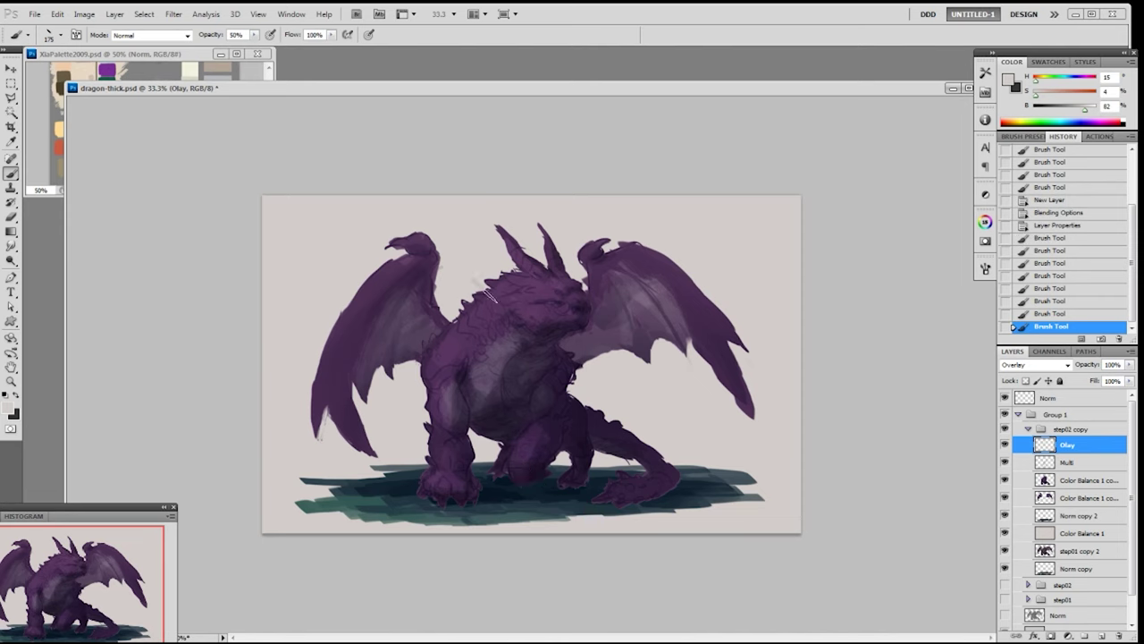
- Brush more light highlights onto the dragon's neck, upper foreleg, brow and snout on the Olay layer
left_click_drag(530, 336, 525, 343)
left_click_drag(483, 380, 464, 362)
left_click_drag(474, 371, 483, 380)
mouse_move(558, 283)
left_mouse_down()
mouse_move(558, 294)
mouse_move(566, 272)
left_mouse_up()
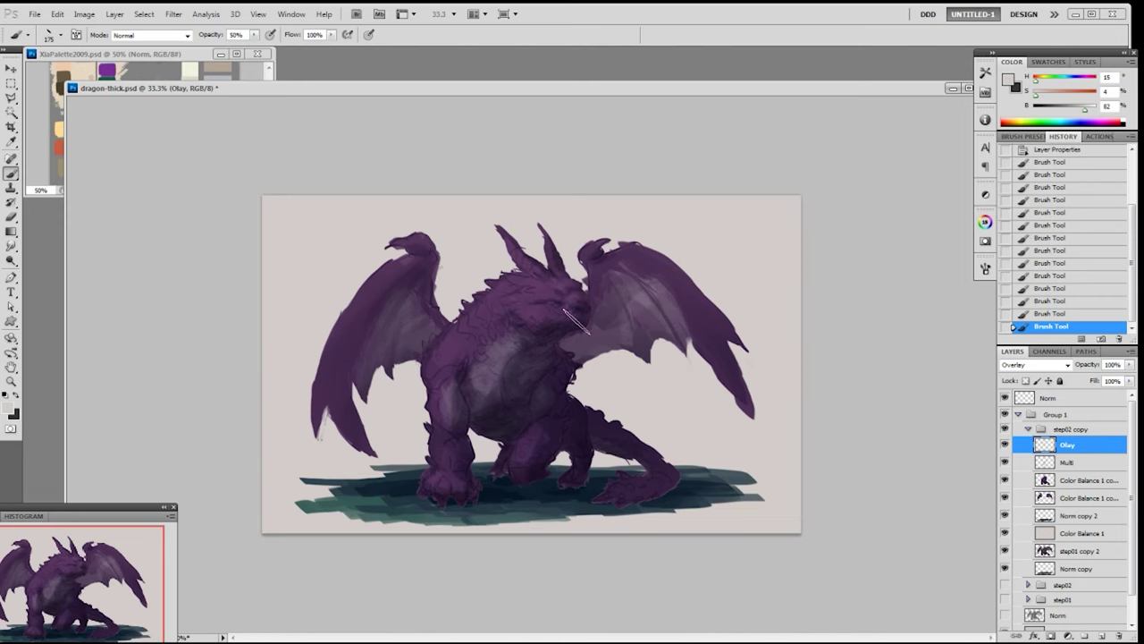
left_click_drag(586, 312, 550, 324)
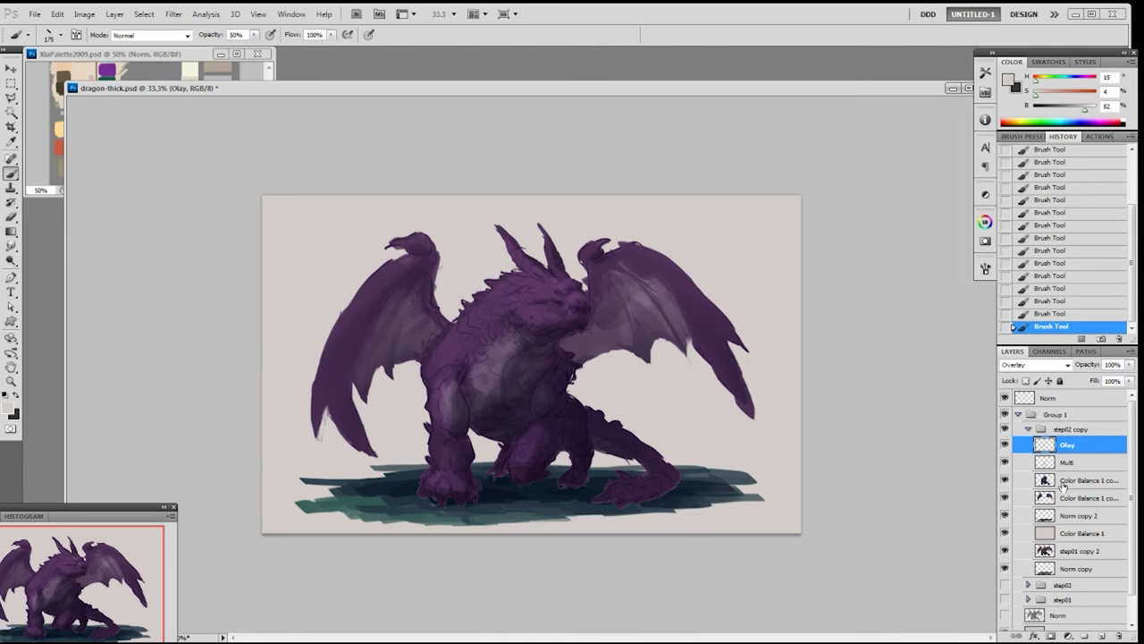
- Highlight the tail tip with a smaller brush and reposition the Navigator to show the whole dragon
left_click(1006, 464)
key("[")
key("[")
key("[")
key("[")
key("[")
left_click_drag(641, 489, 608, 495)
left_click_drag(177, 505, 198, 481)
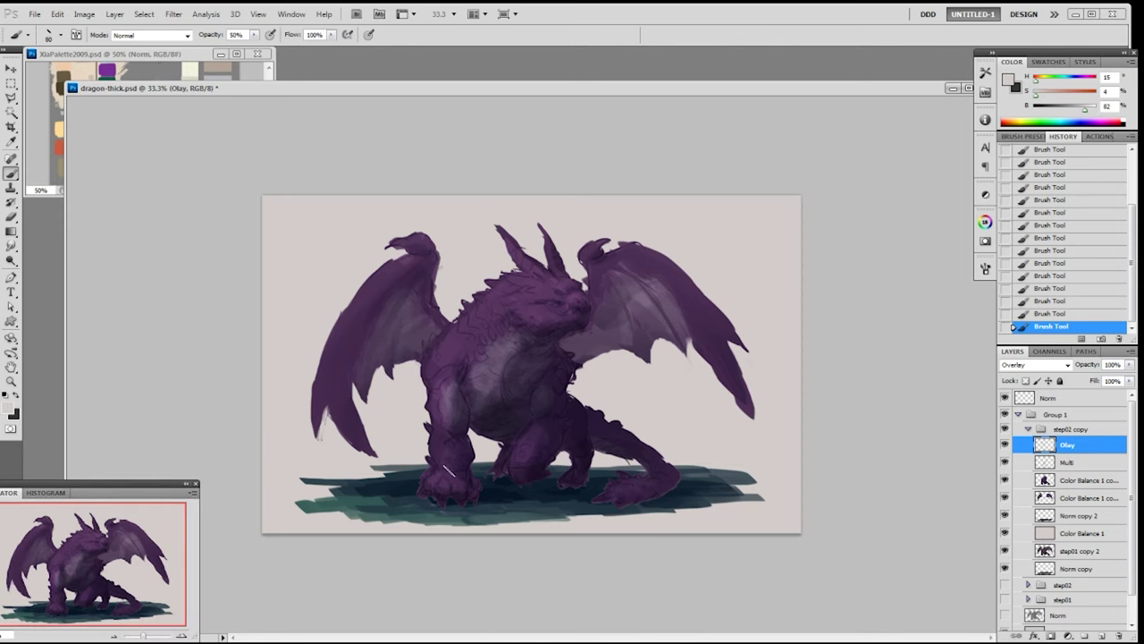
- Resample the light background color for the highlights and toggle the Multi layer's visibility to compare the shading
left_click(539, 308, "alt")
left_click(547, 344, "alt")
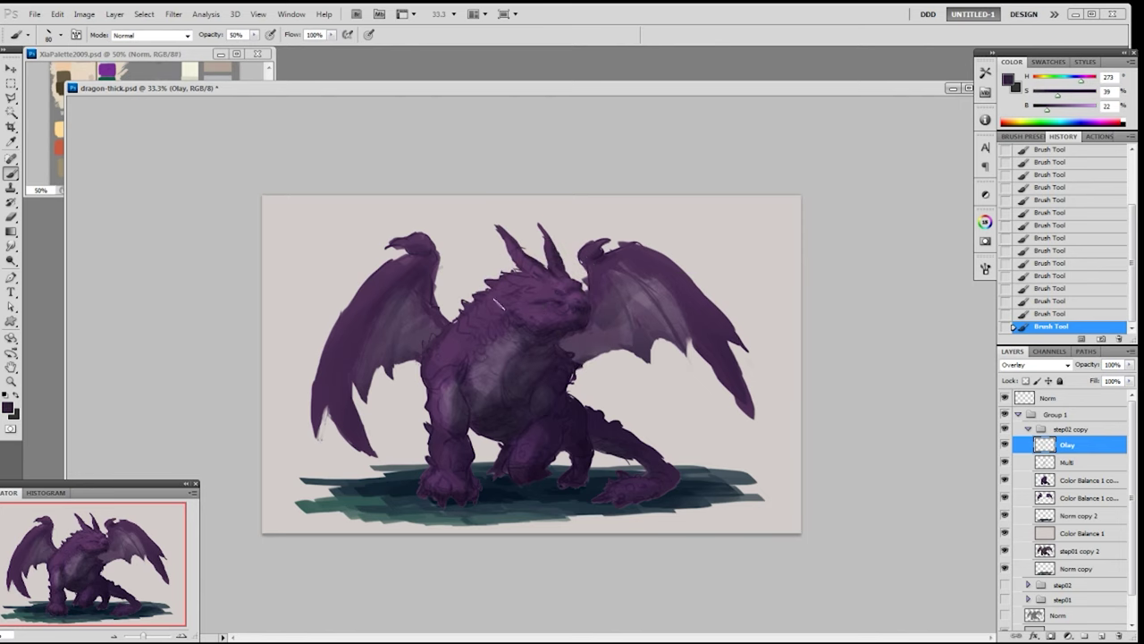
left_click(754, 258, "alt")
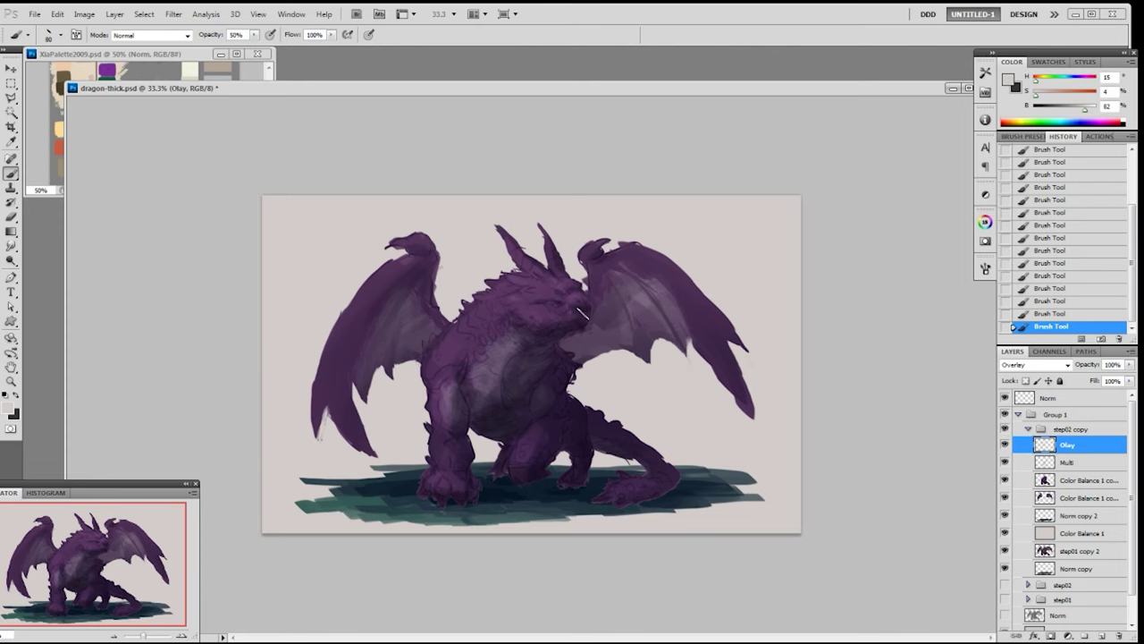
left_click(1004, 462)
left_click(1004, 462)
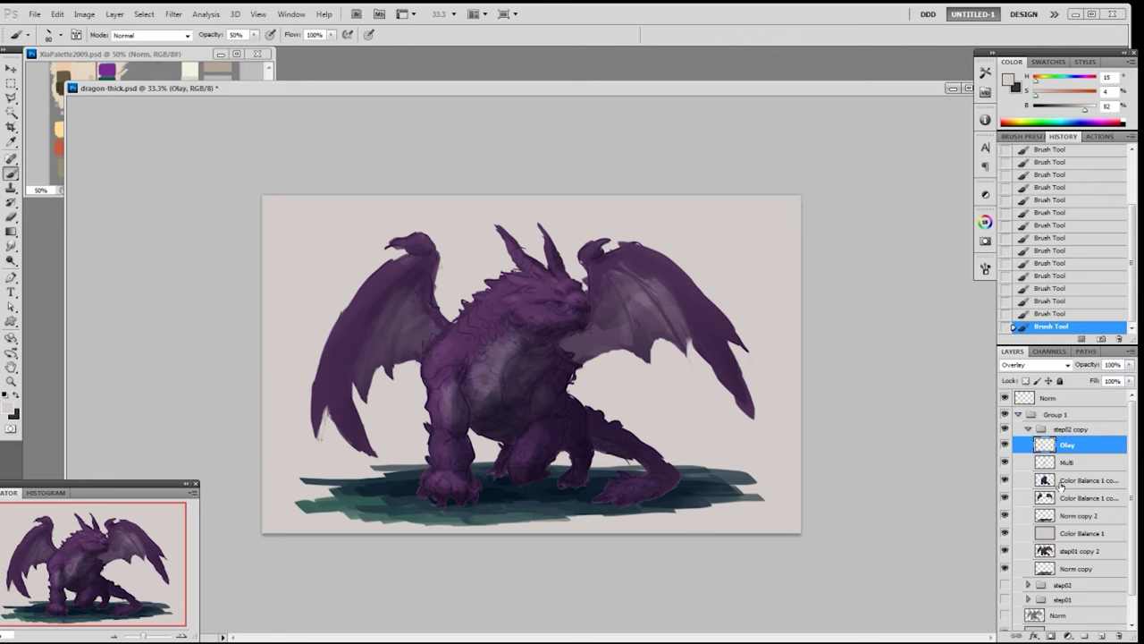
- Rename the "step02 copy" group to step03
left_click(1068, 483)
double_click(1070, 431)
left_click_drag(1071, 430, 1123, 445)
type("3")
- Merge the Multi and Olay layers down into the dragon's body layer
left_click(1078, 496)
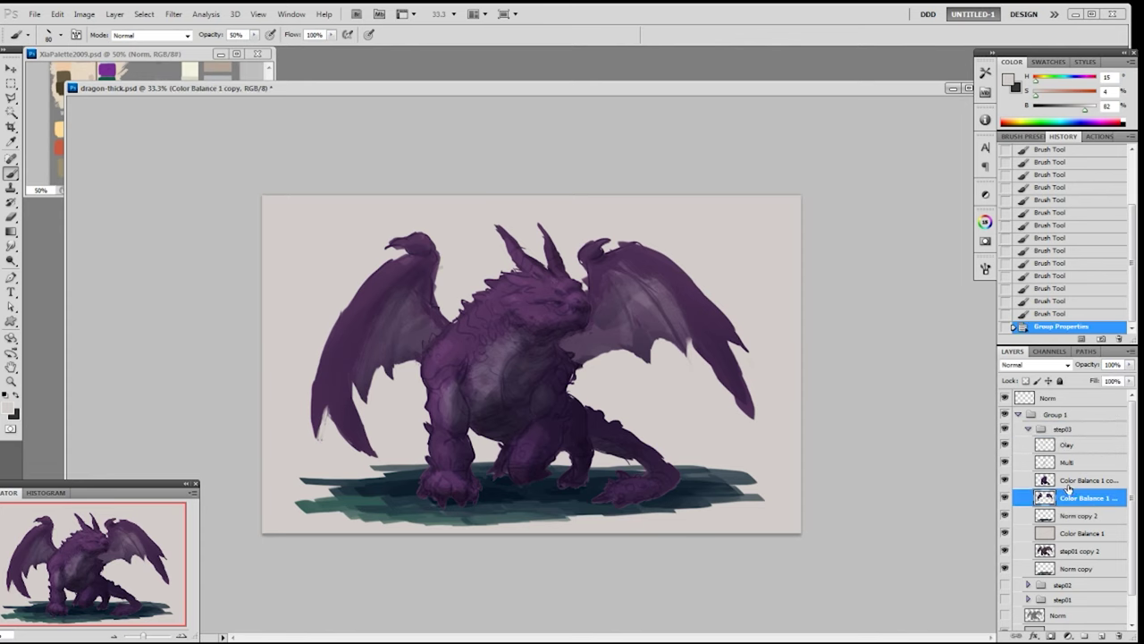
left_click(1068, 465)
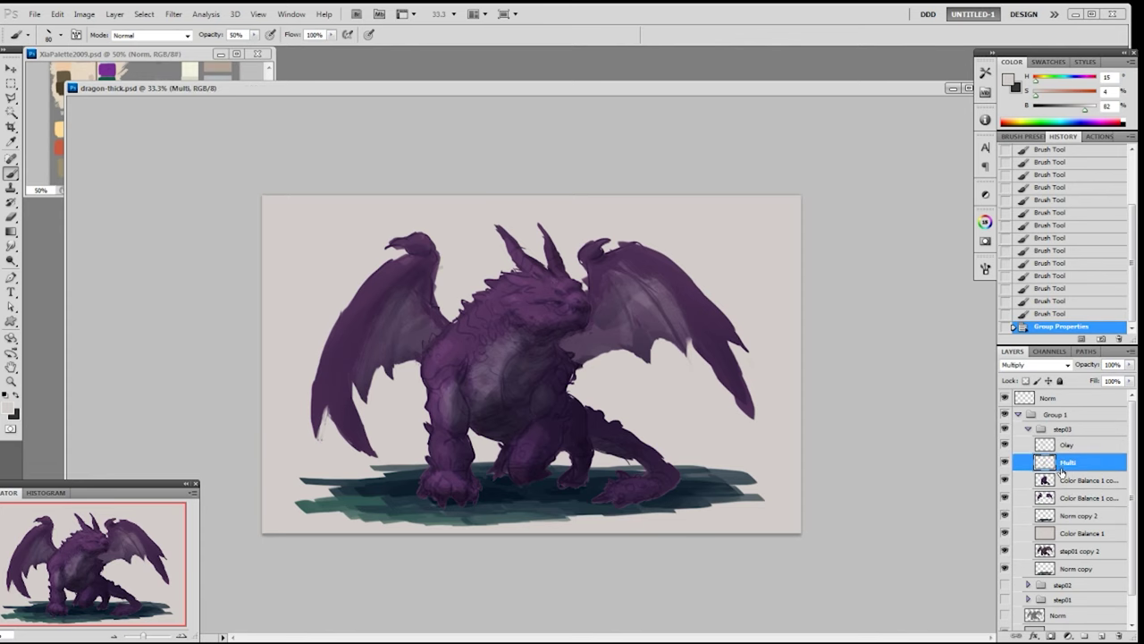
key("ctrl+e")
left_click(1070, 446)
key("ctrl+e")
- Load the wing layer's outline as a selection, hiding its edges, and add a Multiply layer named Multi above it
left_click(1047, 463, "ctrl")
left_click(1063, 465)
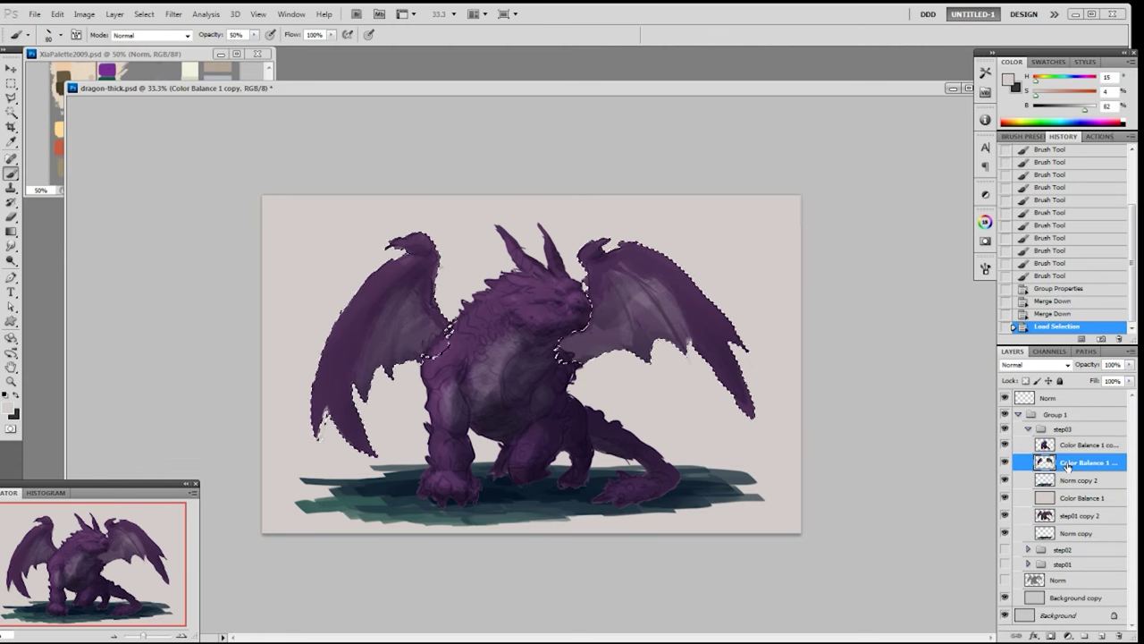
key("F3")
key("ctrl+d")
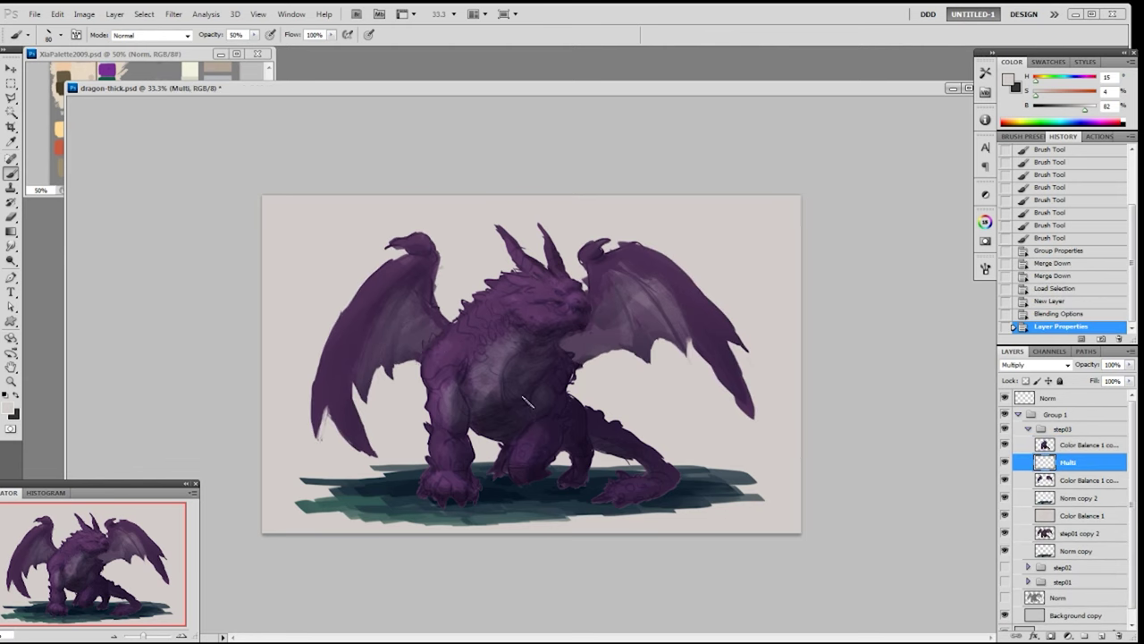
- Sample the wing's purple and shade the inner part of the left wing at 30% opacity with a size 175 brush
left_click(442, 319, "alt")
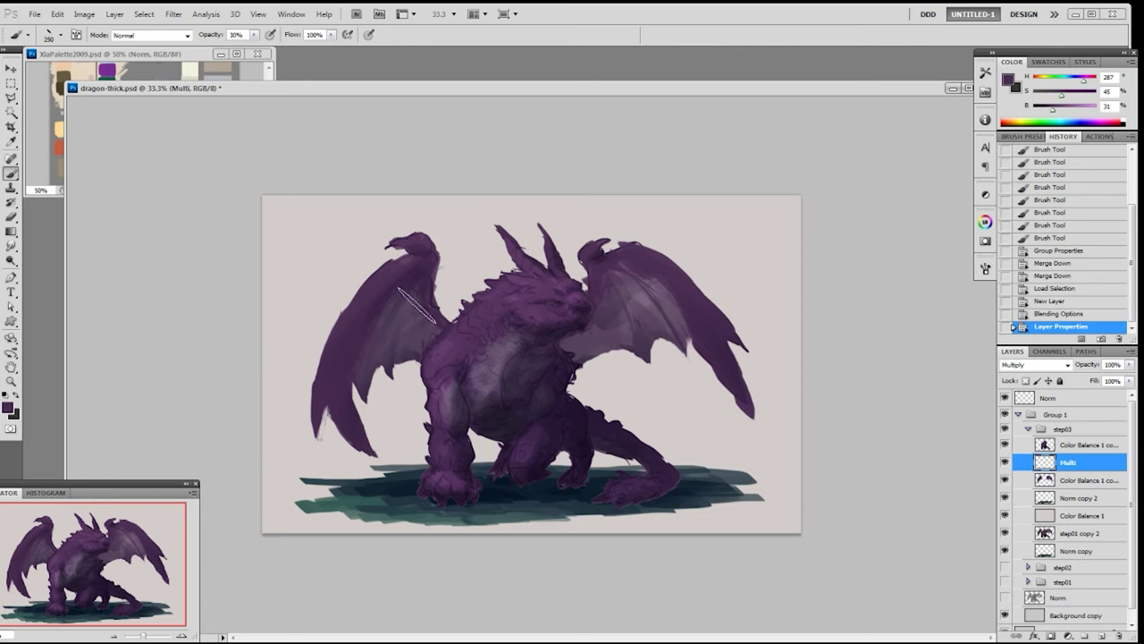
key("]")
key("]")
key("]")
key("]")
key("]")
left_click_drag(422, 293, 379, 394)
key("ctrl+z")
left_click_drag(405, 293, 379, 360)
key("ctrl+z")
key("[")
key("[")
key("[")
mouse_move(412, 300)
left_mouse_down()
mouse_move(367, 376)
mouse_move(412, 343)
mouse_move(411, 367)
mouse_move(435, 331)
mouse_move(416, 367)
left_mouse_up()
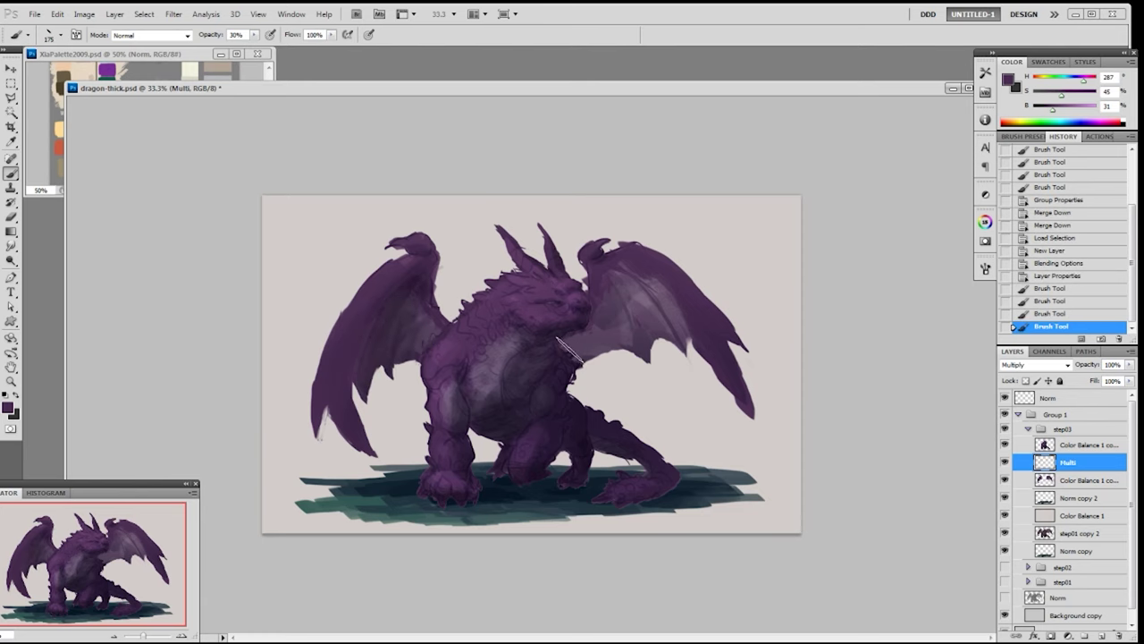
- Shade the base of the right wing beside the dragon's jaw and neck with the same purple
mouse_move(564, 350)
left_mouse_down()
mouse_move(619, 324)
mouse_move(598, 347)
mouse_move(628, 313)
mouse_move(617, 313)
left_mouse_up()
mouse_move(597, 326)
left_mouse_down()
mouse_move(607, 302)
mouse_move(597, 338)
left_mouse_up()
mouse_move(612, 295)
left_mouse_down()
mouse_move(569, 364)
mouse_move(603, 340)
left_mouse_up()
mouse_move(609, 332)
left_mouse_down()
mouse_move(615, 285)
mouse_move(591, 366)
left_mouse_up()
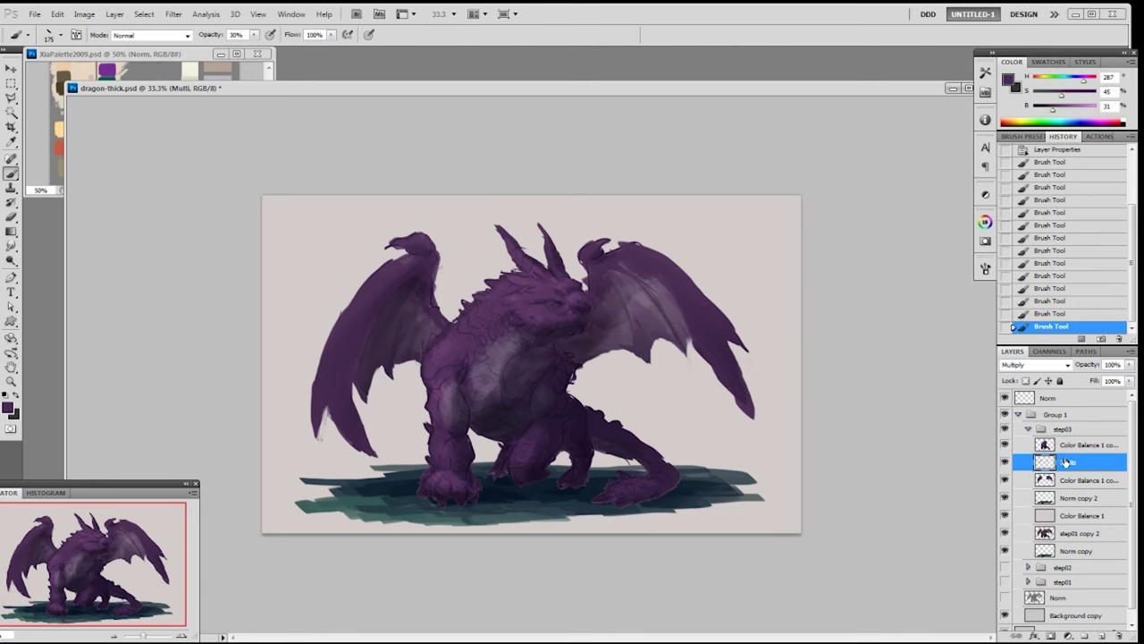
- Add an Overlay layer named Olay above Multi and brush the light background color over the left wing and its claw at 50% opacity
key("F3")
left_click(750, 254, "alt")
left_click_drag(401, 252, 319, 438)
key("ctrl+z")
key("5")
left_click_drag(406, 270, 323, 426)
left_click_drag(343, 352, 384, 465)
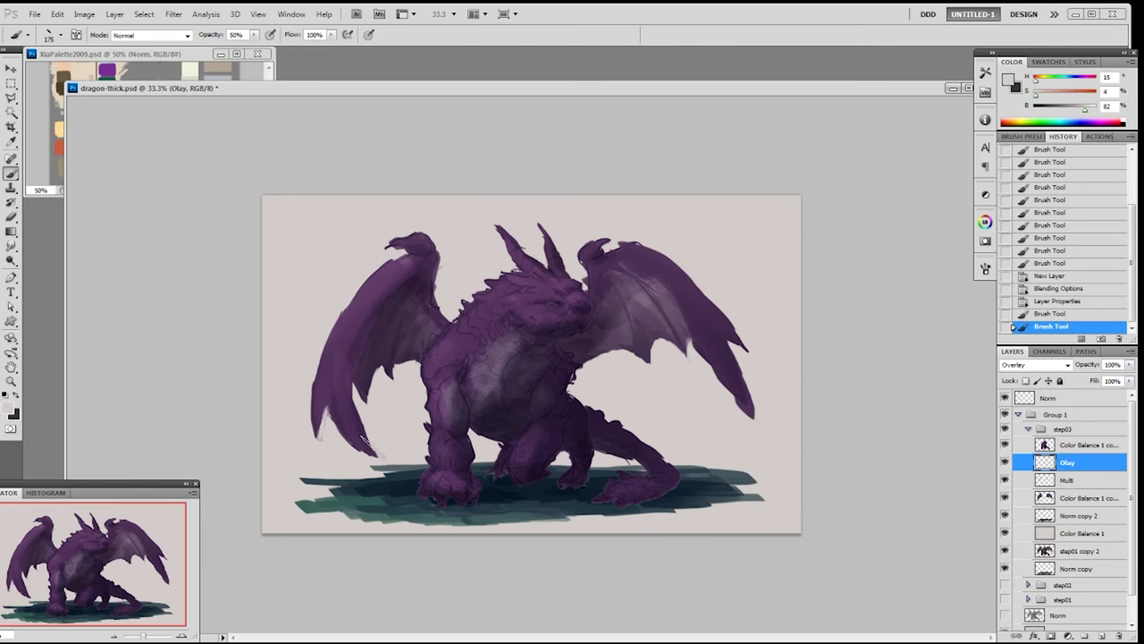
left_click_drag(408, 239, 447, 240)
- Brush light highlights along the upper and outer part of the right wing, adjusting the brush size and undoing unwanted strokes
key("[")
mouse_move(597, 246)
left_mouse_down()
mouse_move(582, 258)
mouse_move(616, 245)
mouse_move(681, 270)
mouse_move(706, 349)
left_mouse_up()
key("[")
key("ctrl+z")
key("]")
key("]")
key("ctrl+z")
mouse_move(656, 257)
left_mouse_down()
mouse_move(706, 345)
mouse_move(717, 338)
left_mouse_up()
left_click_drag(682, 277, 720, 373)
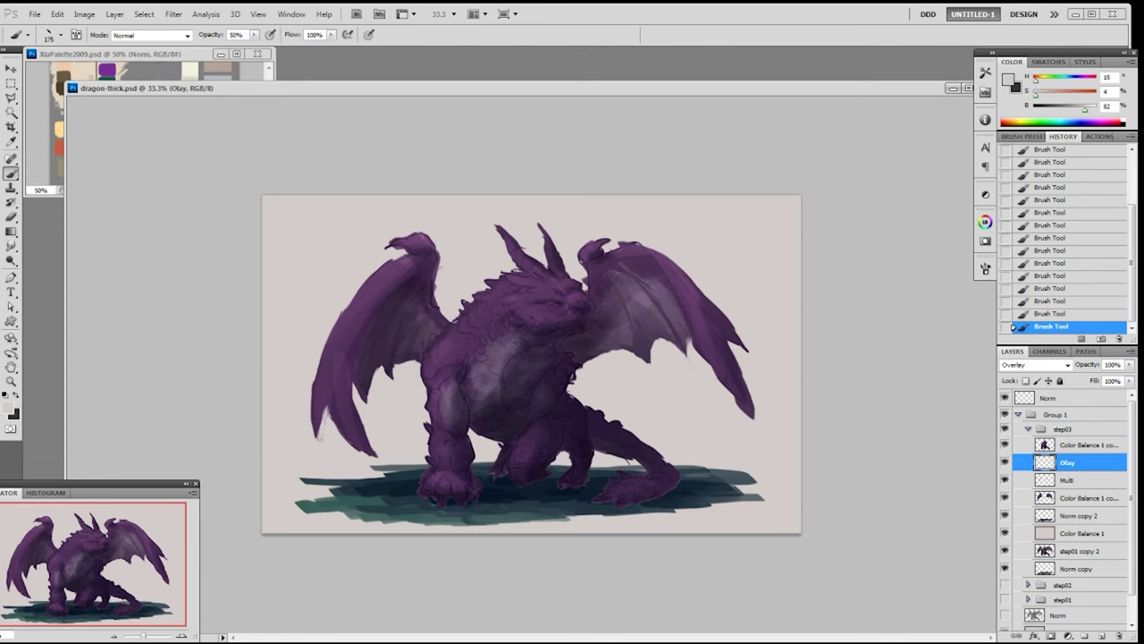
- Merge the Olay and Multi layers with the wing layer into one layer
left_click(1087, 445)
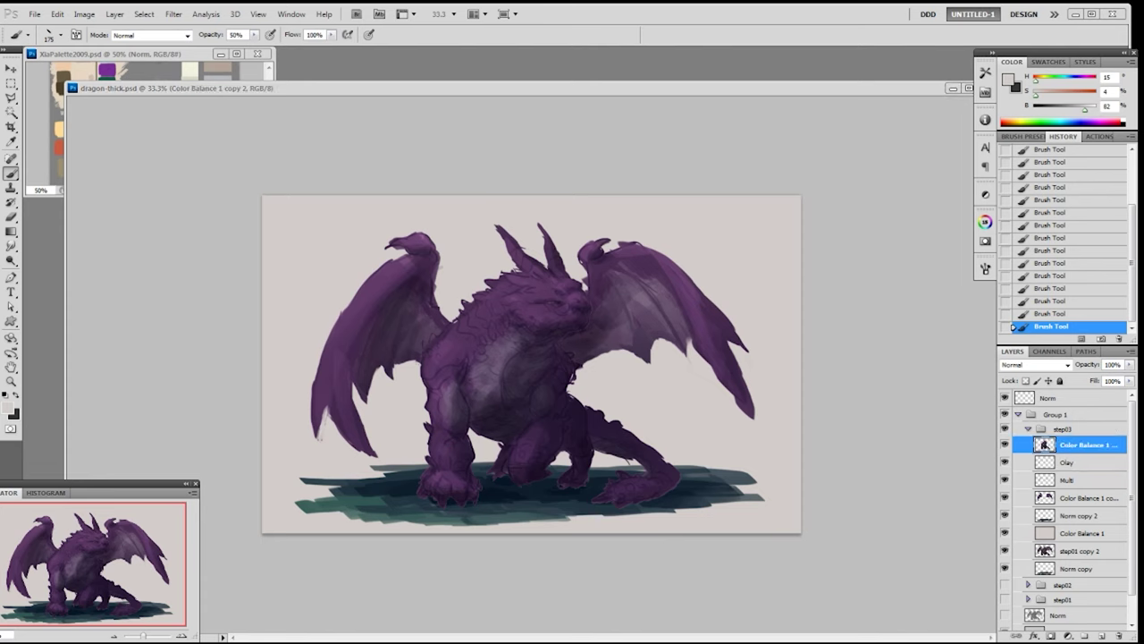
left_click(1076, 462)
left_click(1078, 501, "shift")
key("ctrl+e")
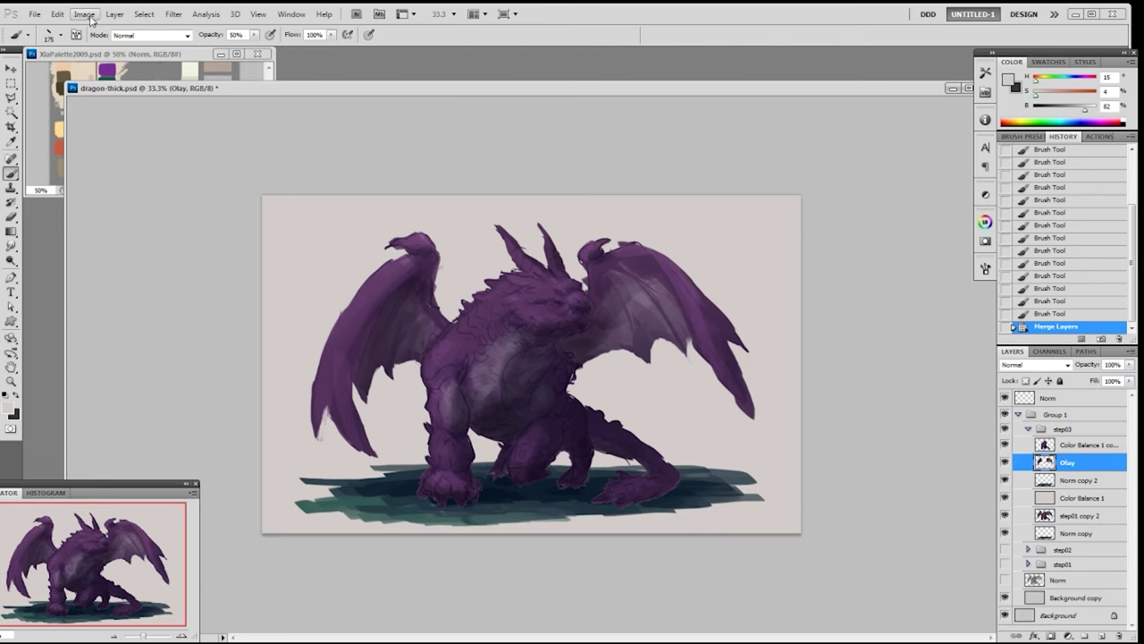
left_click(115, 14)
mouse_move(147, 123)
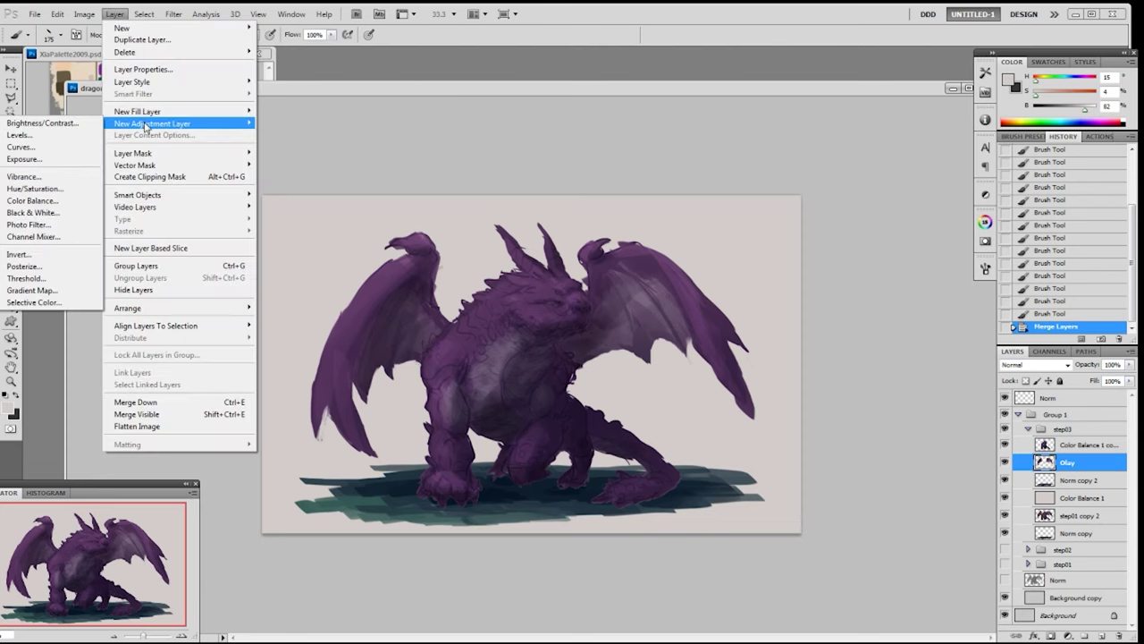
left_click(18, 189)
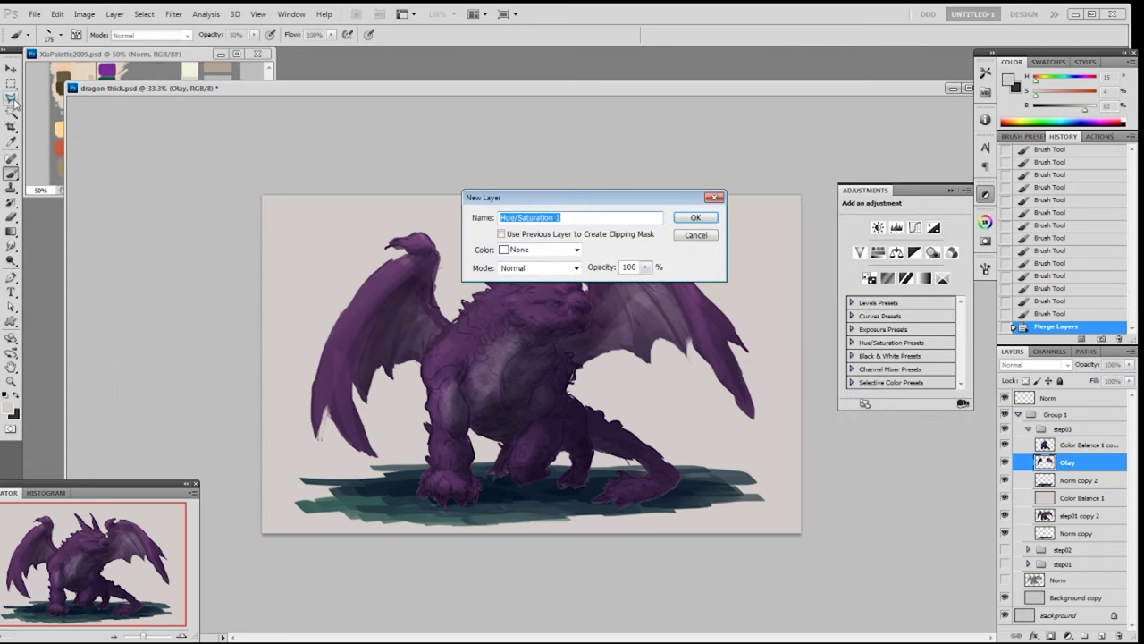
key("Return")
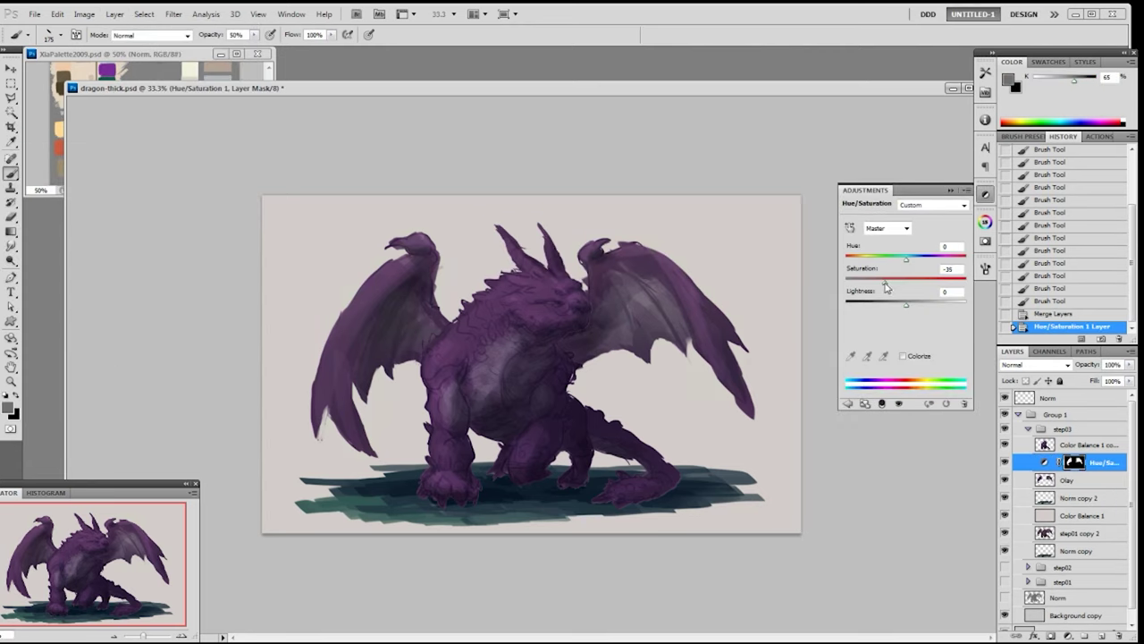
left_click(951, 191)
left_click_drag(1099, 464, 1120, 635)
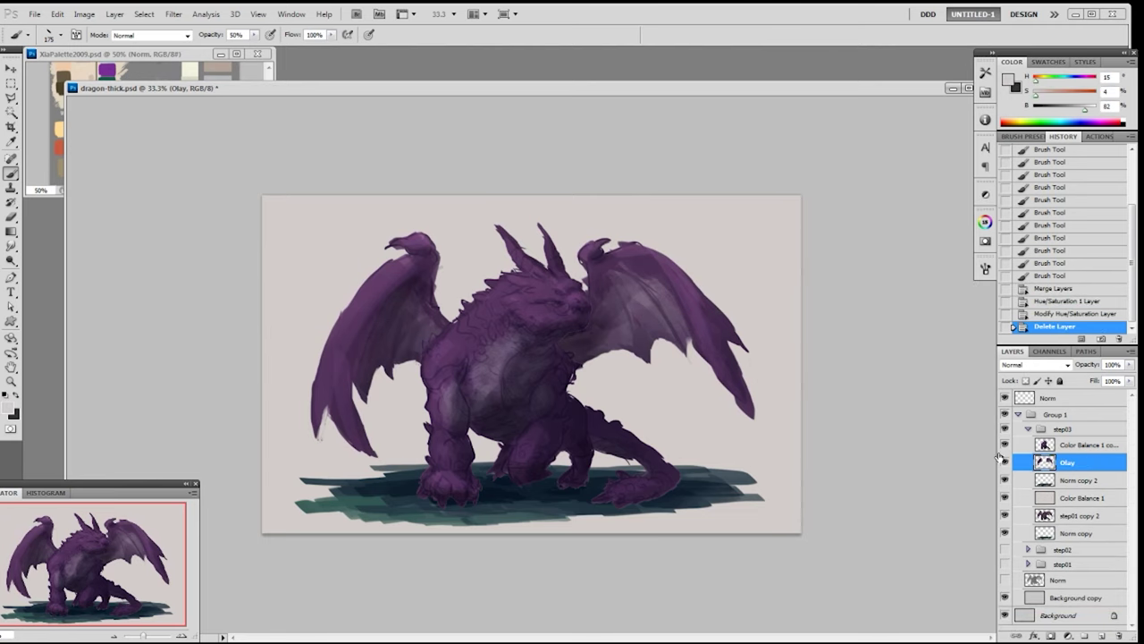
- Add a Hue/Saturation adjustment layer at the top of the step03 group with hue +9, saturation -29 and lightness -18
left_click(115, 14)
mouse_move(157, 127)
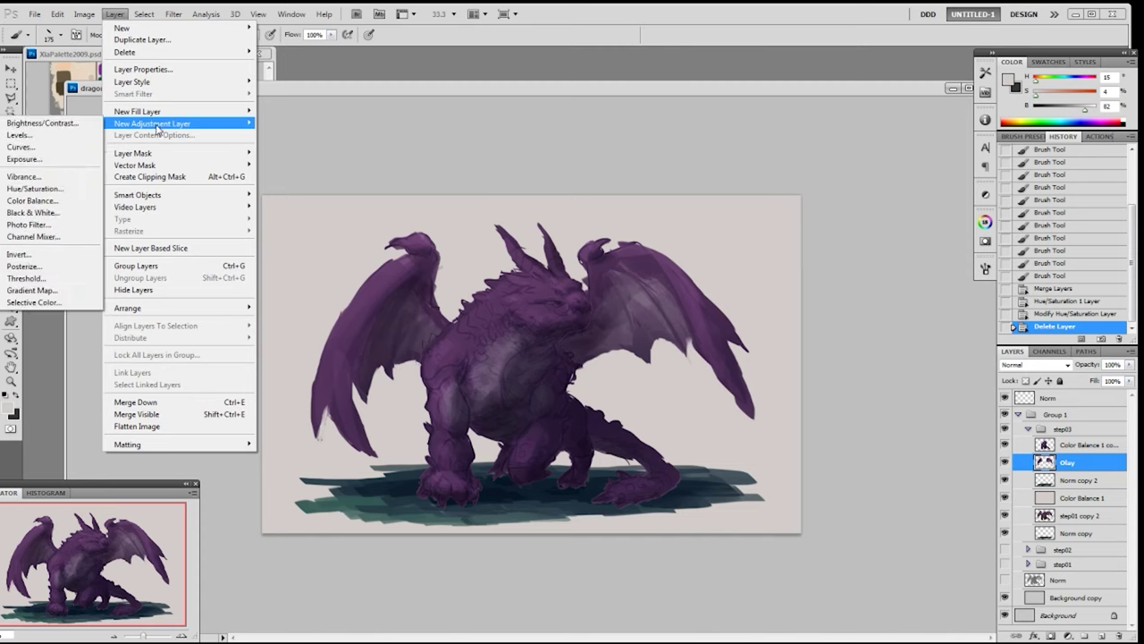
left_click(36, 189)
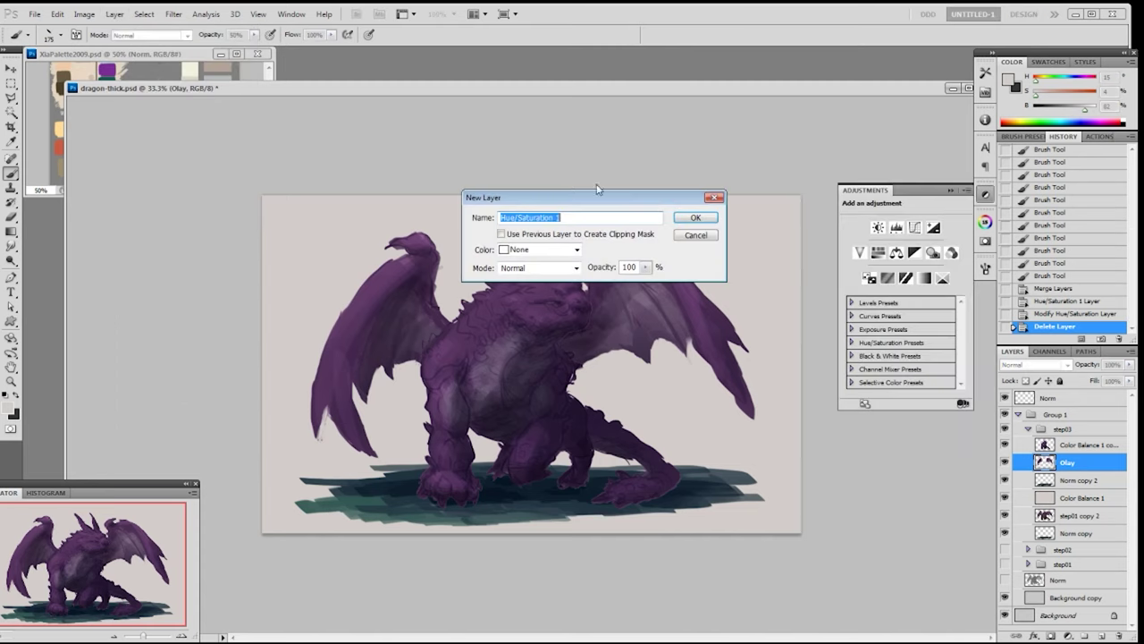
left_click(694, 219)
left_click_drag(890, 286, 892, 286)
left_click_drag(1032, 463, 1035, 447)
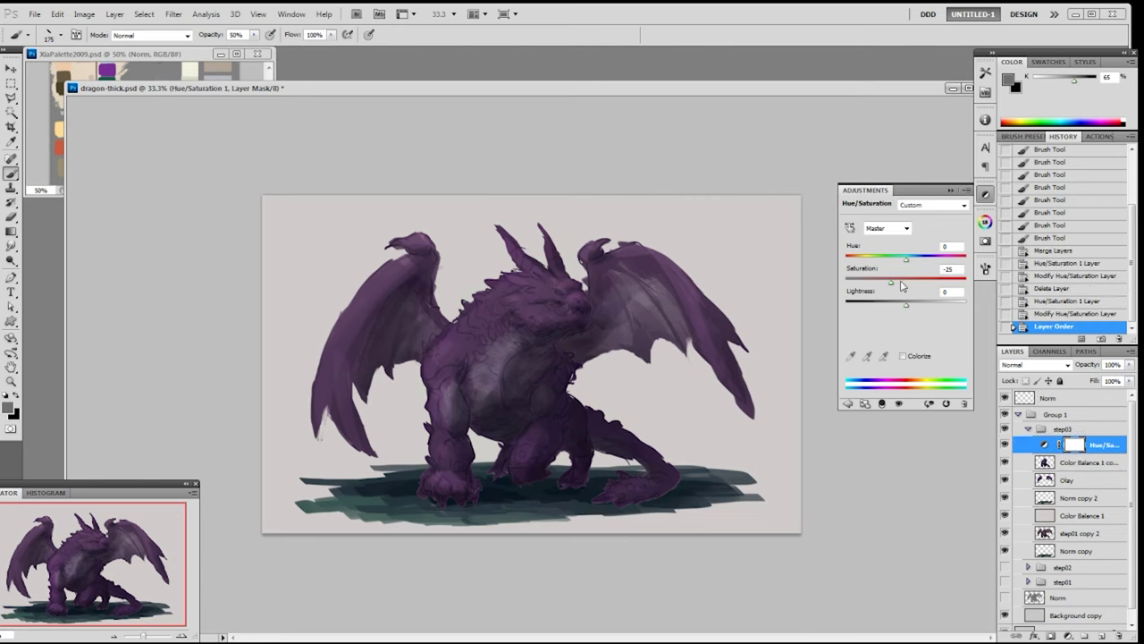
left_click_drag(889, 285, 902, 307)
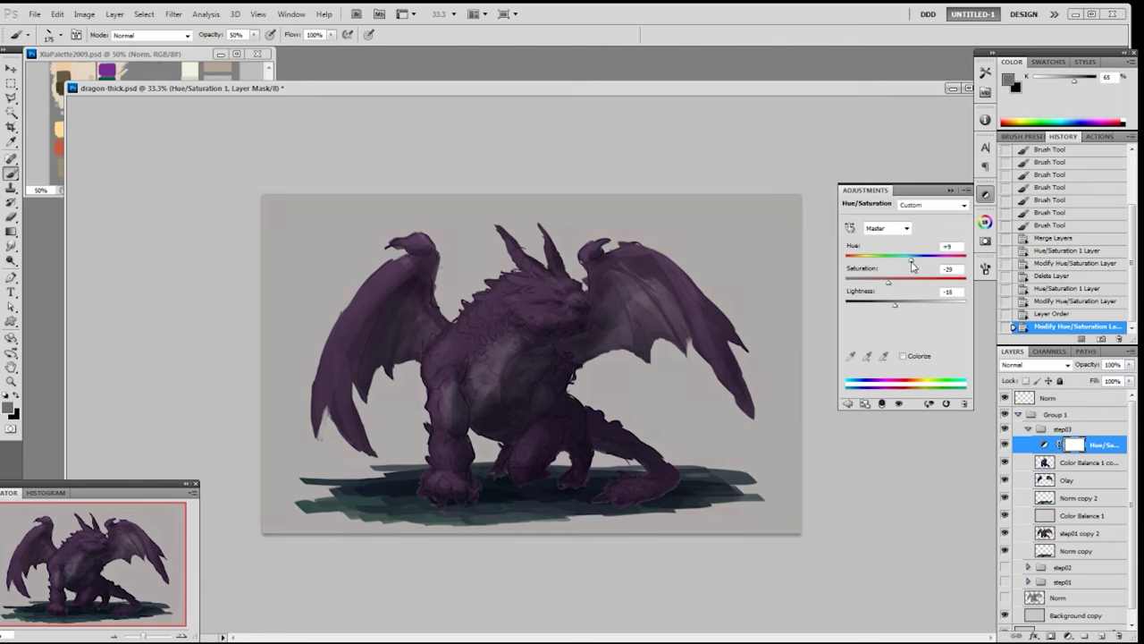
- Duplicate the step03 group as step03 copy, hide the original group and expand the copy's layers
left_click(985, 194)
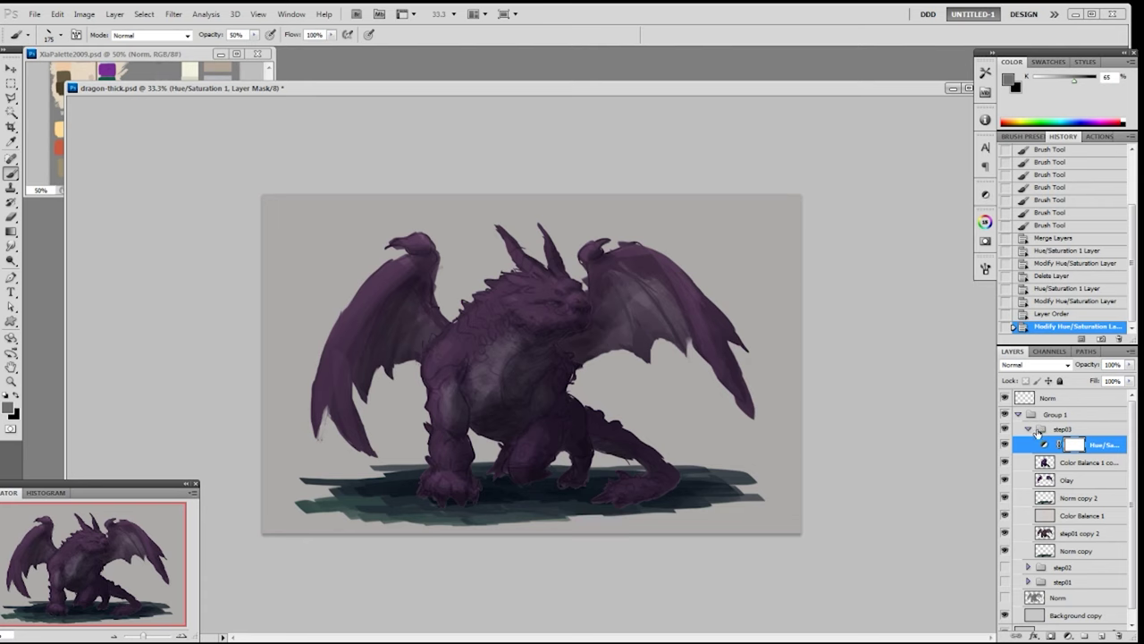
left_click(1028, 430)
right_click(1068, 430)
left_click(1068, 452)
left_click(658, 213)
left_click(1029, 444)
left_click(1029, 445)
left_click(1028, 429)
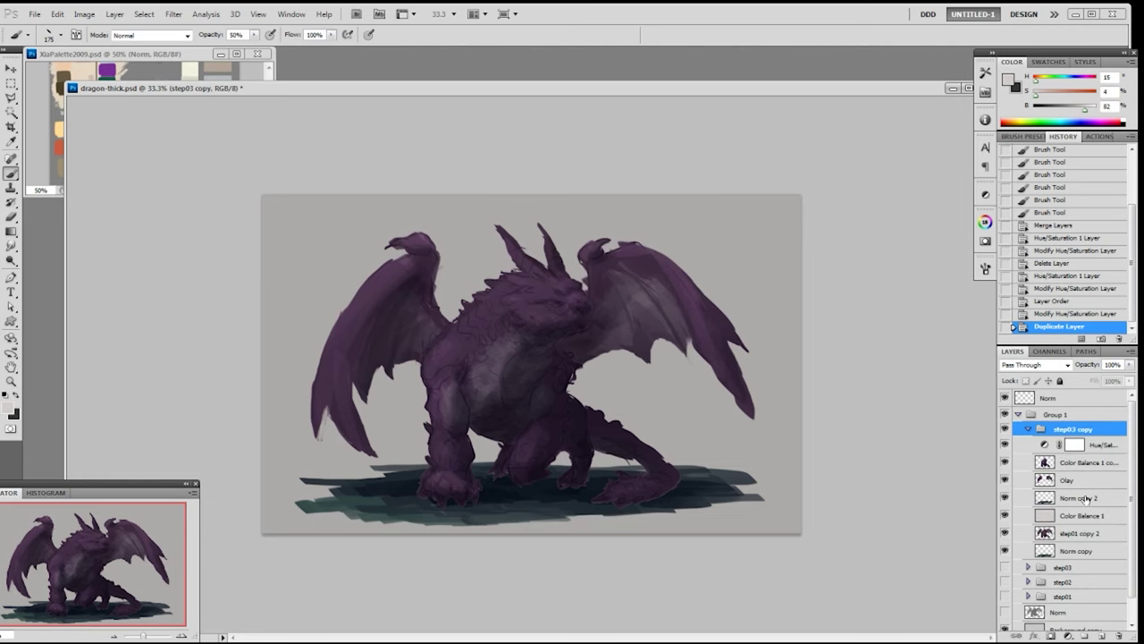
- Merge the layers from Hue/Saturation 1 down to Color Balance 1 inside the step03 copy group
left_click(1095, 452)
left_click(1078, 505, "shift")
left_click(1069, 518)
left_click(1088, 452, "shift")
key("ctrl+e")
- Duplicate the merged layer and clear everything outside the dragon's silhouette on the duplicate
left_click(1044, 444, "ctrl")
left_click_drag(1089, 446, 1102, 636)
key("ctrl+shift+i")
key("Delete")
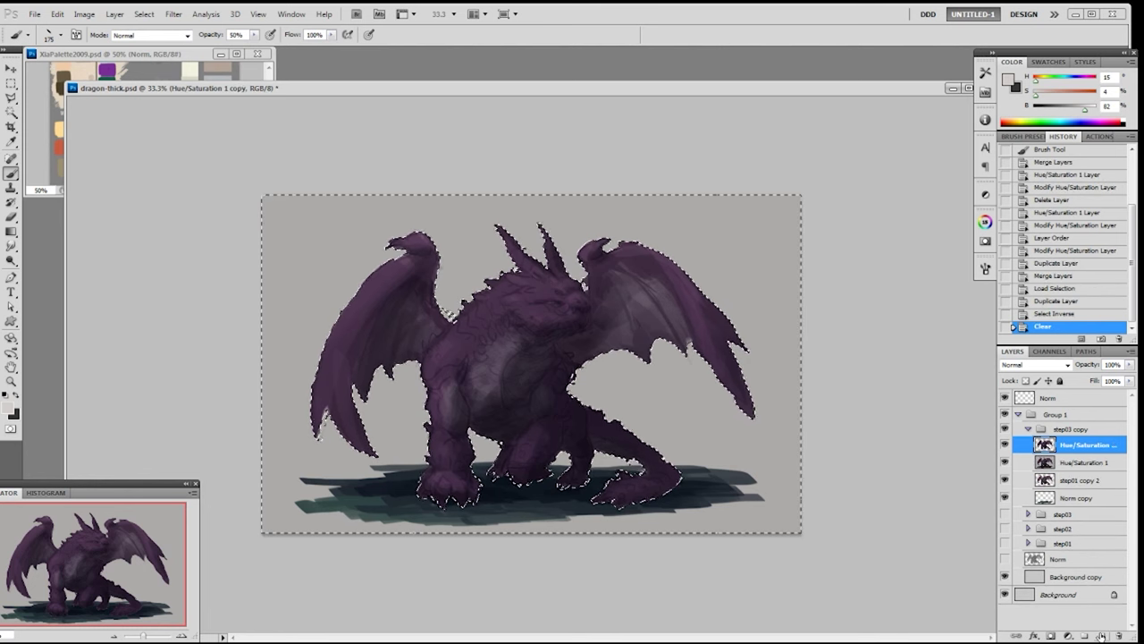
- Duplicate the merged layer again and clear everything outside the Norm copy ground shape, then deselect
left_click_drag(1070, 464, 1101, 636)
left_click(1053, 515, "ctrl")
key("ctrl+shift+i")
key("Delete")
key("ctrl+d")
- Fill the full merged Hue/Saturation 1 layer with the sampled gray background color
left_click(1086, 480)
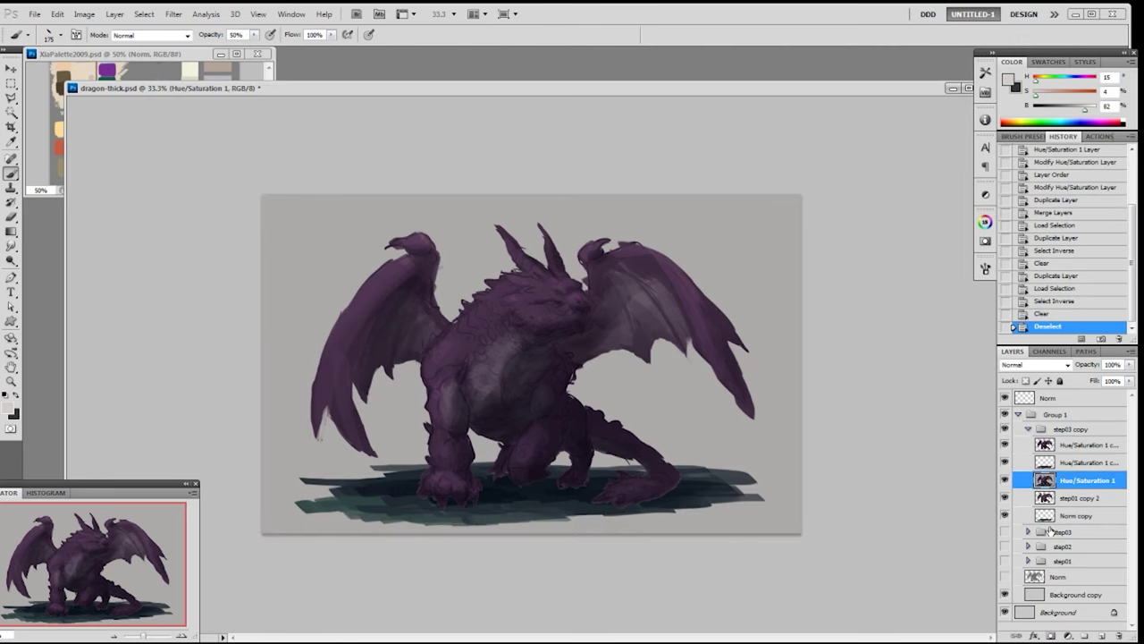
left_click(799, 367, "alt")
key("alt+BackSpace")
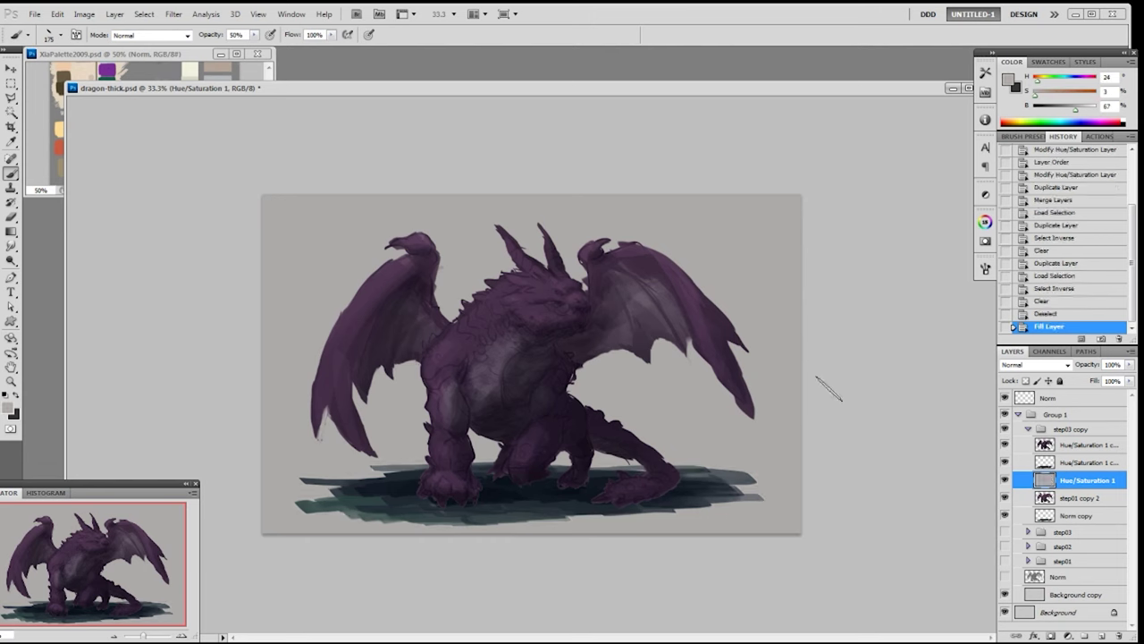
- Clear the dragon's silhouette from the ground layer and merge that layer with a duplicate of Norm copy
left_click(1049, 447, "ctrl")
left_click(1077, 467)
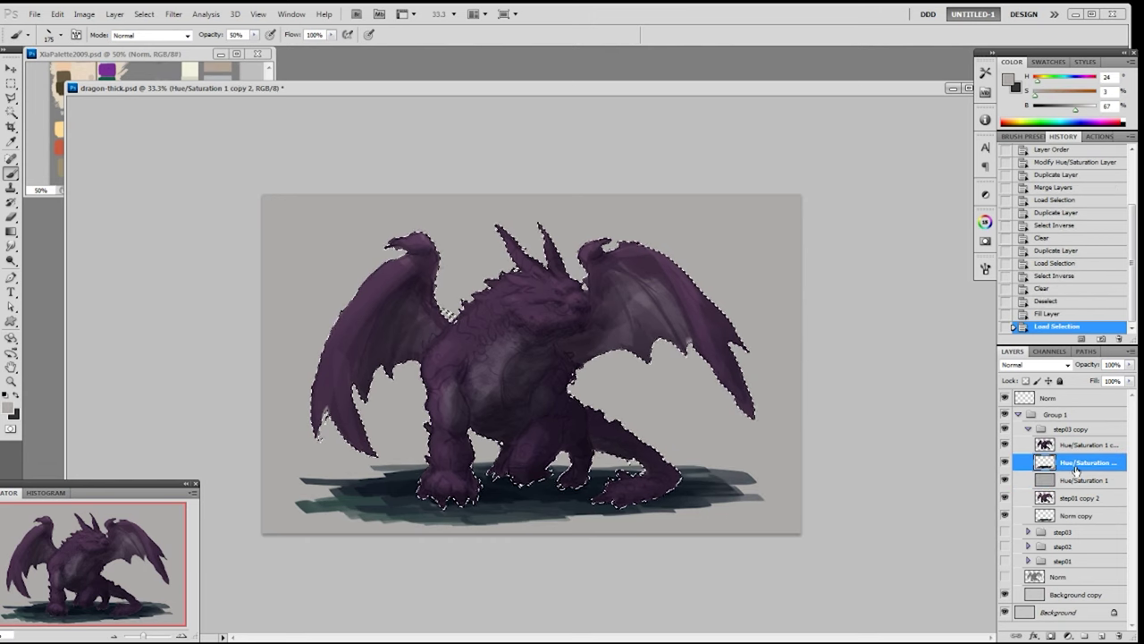
key("Delete")
left_click_drag(1085, 515, 1080, 472)
left_click(1082, 466)
key("ctrl+e")
- Dodge the highlights on the dragon layer's head with an enlarged soft round brush at 30% exposure, undoing unwanted strokes
left_click(1086, 445)
key("ctrl+d")
key("o")
right_click(580, 290)
left_click(618, 371)
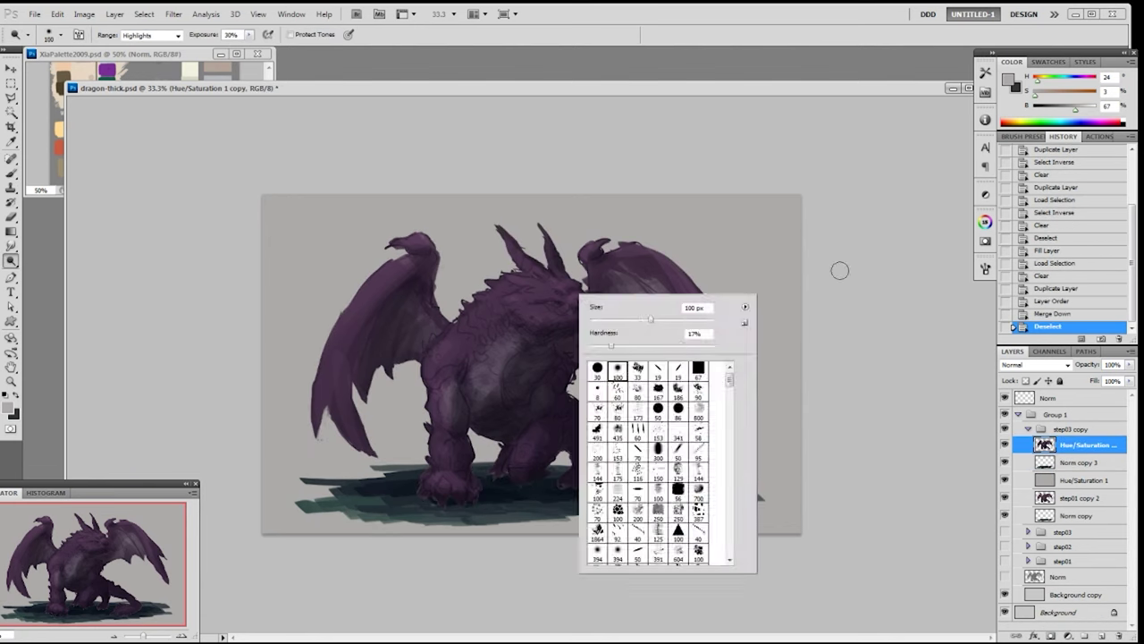
left_click(839, 270)
key("bracketright")
key("bracketright")
key("bracketright")
key("bracketright")
key("bracketright")
key("bracketright")
mouse_move(560, 284)
left_mouse_down()
mouse_move(525, 276)
mouse_move(528, 297)
mouse_move(496, 286)
mouse_move(541, 279)
left_mouse_up()
left_click_drag(502, 375, 523, 348)
key("ctrl+z")
left_click_drag(531, 299, 571, 335)
key("ctrl+z")
- Continue dodging the dragon's highlights at 50% exposure, adjusting the brush size and tip and undoing the stroke toward the left wing
key("5")
mouse_move(539, 288)
left_mouse_down()
mouse_move(563, 301)
mouse_move(538, 311)
left_mouse_up()
mouse_move(526, 317)
left_mouse_down()
mouse_move(546, 312)
mouse_move(533, 322)
mouse_move(548, 294)
mouse_move(492, 339)
mouse_move(513, 383)
mouse_move(502, 348)
mouse_move(513, 382)
mouse_move(537, 396)
mouse_move(519, 457)
mouse_move(536, 353)
mouse_move(486, 327)
mouse_move(452, 398)
mouse_move(447, 460)
mouse_move(498, 332)
mouse_move(404, 272)
mouse_move(352, 337)
mouse_move(387, 289)
mouse_move(357, 365)
left_mouse_up()
key("ctrl+z")
key("bracketright")
key("bracketright")
key("bracketright")
key("bracketleft")
key("bracketleft")
key("bracketright")
right_click(535, 244)
left_click(618, 321)
left_click(740, 279)
- Add a new layer named Norm at the top of the step03 copy group for painting with the Brush tool
key("F2")
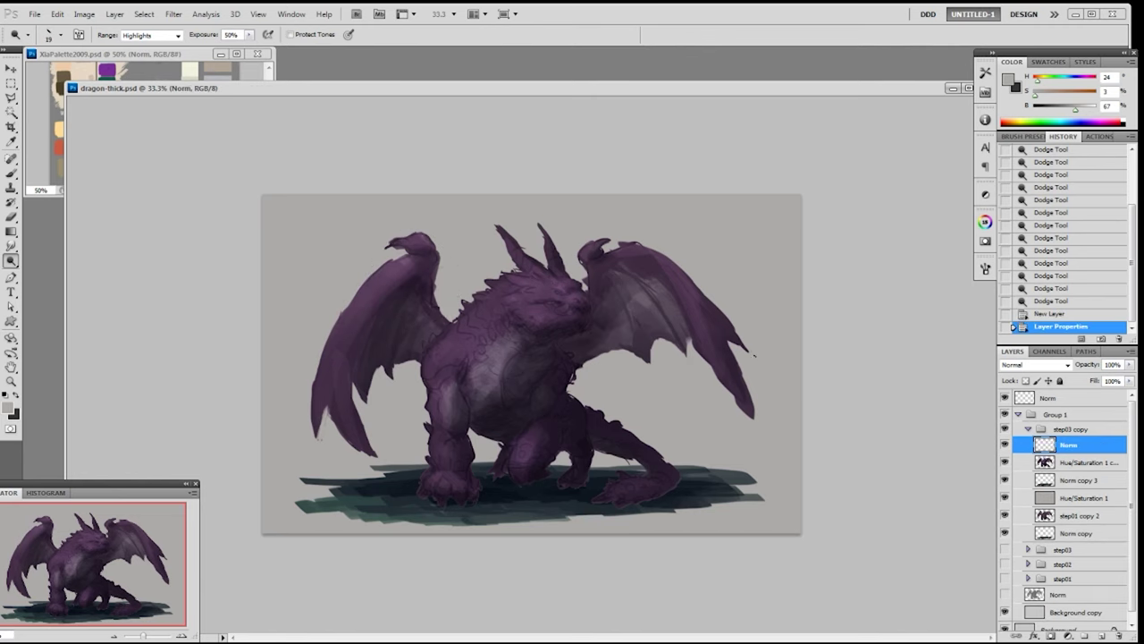
key("ctrl+plus")
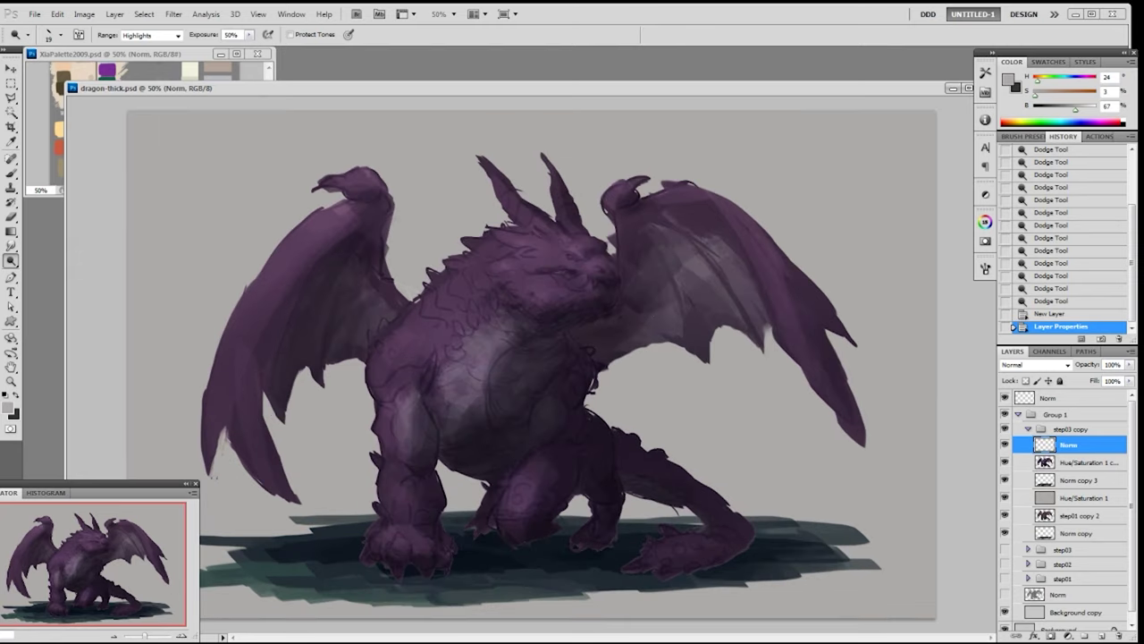
key("b")
left_click_drag(611, 88, 639, 65)
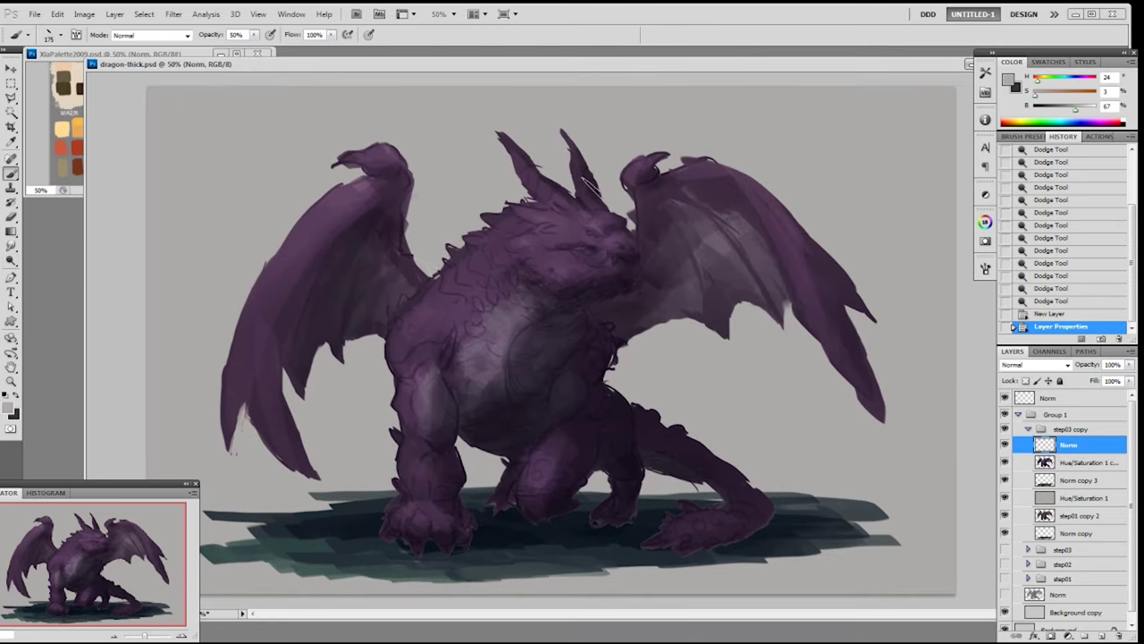
- Brush sampled purples across the dragon's cheek and eye area with a smaller brush, undoing an unwanted stroke
left_click(599, 242, "alt")
key("[")
key("bracketleft")
key("bracketleft")
key("bracketleft")
key("bracketleft")
key("bracketleft")
key("bracketleft")
left_click(547, 245, "alt")
mouse_move(549, 249)
left_mouse_down()
mouse_move(578, 252)
mouse_move(577, 242)
left_mouse_up()
key("ctrl+z")
left_click(556, 243, "alt")
left_click_drag(556, 243, 590, 241)
- Paint the brow and bridge of the snout with nearby sampled purples using a 25 px brush
left_click(569, 236, "alt")
left_click(575, 245, "alt")
left_click_drag(577, 244, 596, 243)
mouse_move(584, 246)
left_mouse_down()
mouse_move(631, 234)
mouse_move(600, 235)
left_mouse_up()
left_click(623, 234, "alt")
left_click(610, 245, "alt")
left_click(613, 231, "alt")
key("ctrl+z")
left_click(605, 230, "alt")
left_click(601, 225, "alt")
left_click(594, 224, "alt")
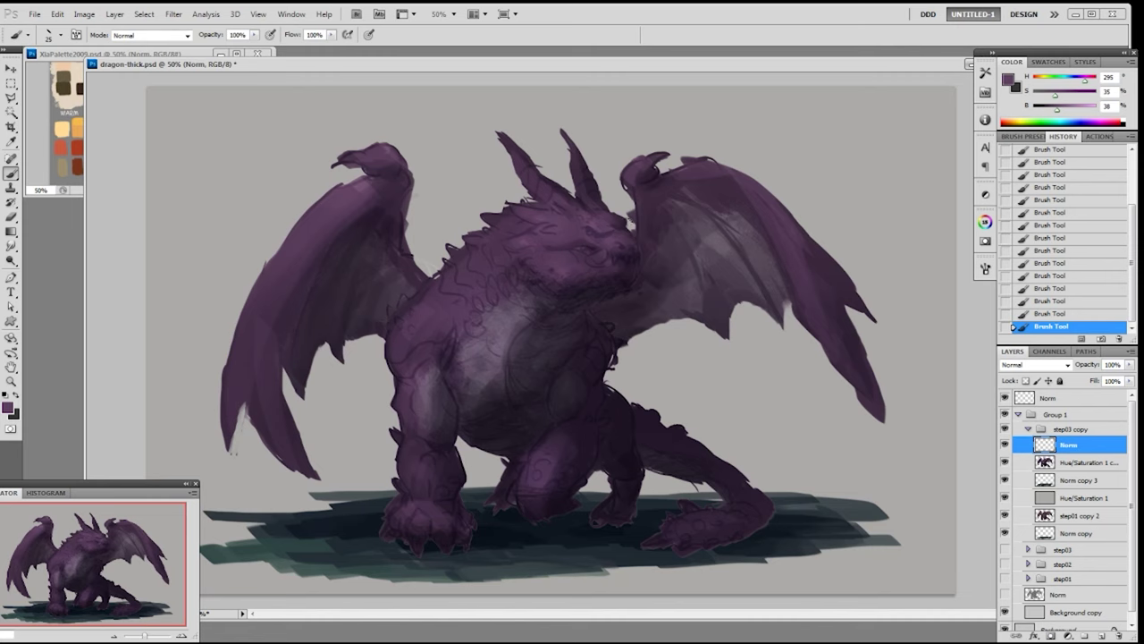
- Shape the snout and mouth with sampled purples and paint a light grayish tusk and teeth
left_click(613, 230, "alt")
left_click(615, 223, "alt")
left_click(596, 235, "alt")
left_click(591, 225, "alt")
left_click(600, 236, "alt")
left_click(589, 270, "alt")
left_click(497, 353, "alt")
left_click_drag(596, 259, 602, 252)
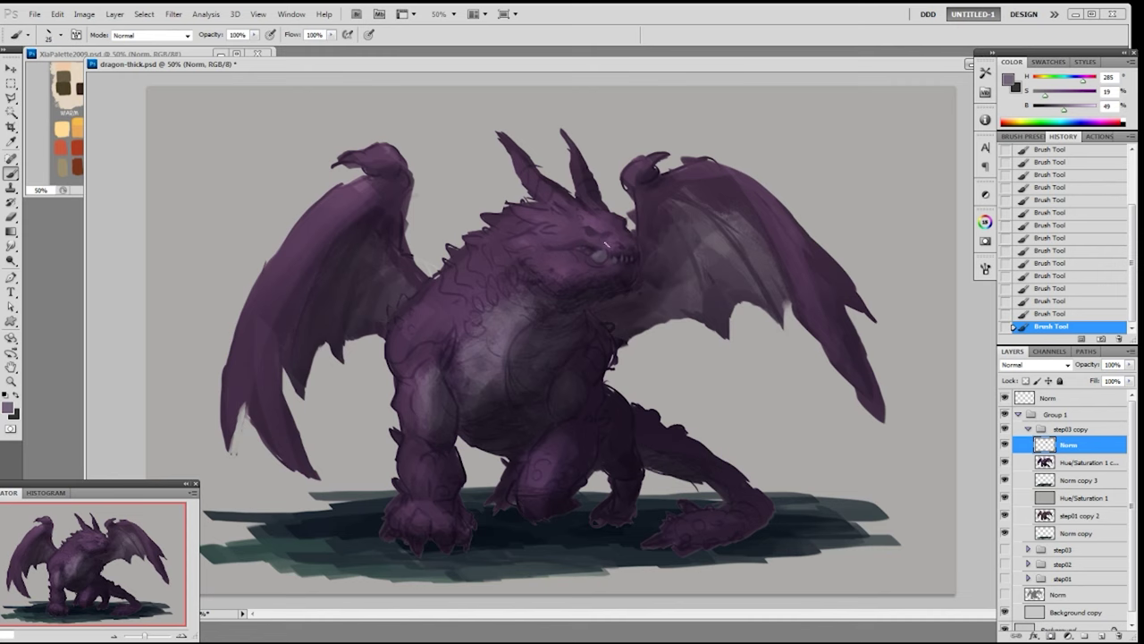
- Refine the eye, nostril and tooth edges with darker sampled purples using a 15 px brush
left_click(605, 252, "alt")
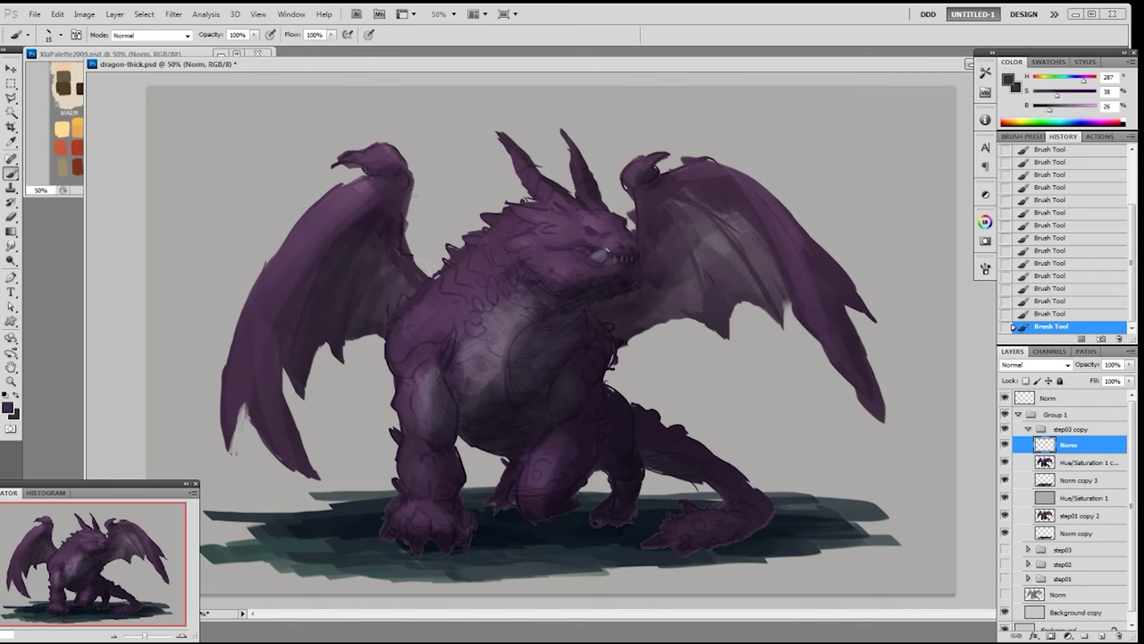
left_click(613, 245, "alt")
left_click(617, 252, "alt")
left_click(617, 255, "alt")
left_click(603, 238, "alt")
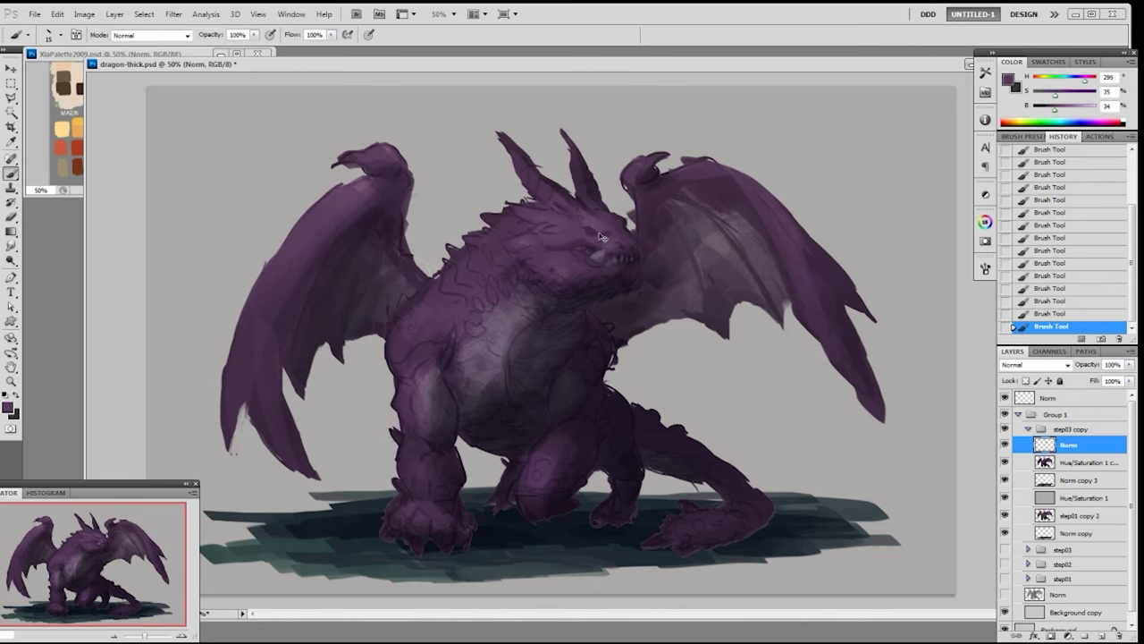
left_click(550, 246, "alt")
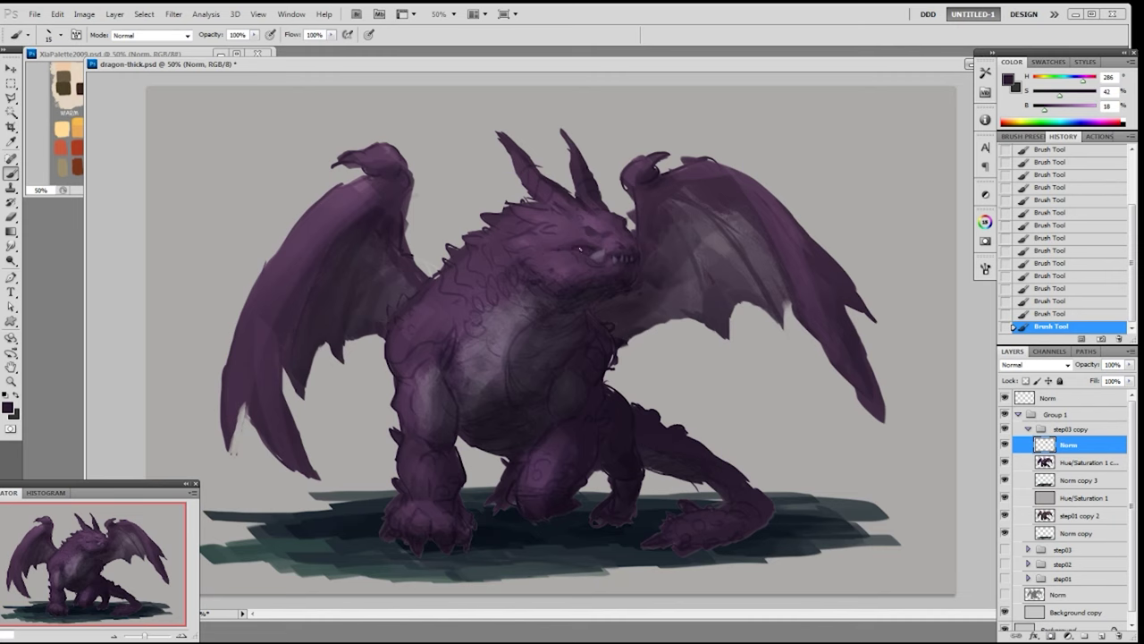
- Detail the eye and nose with a 10 px brush, reverting the last few strokes through the history
left_click(603, 254, "alt")
right_click(613, 239)
double_click(716, 317)
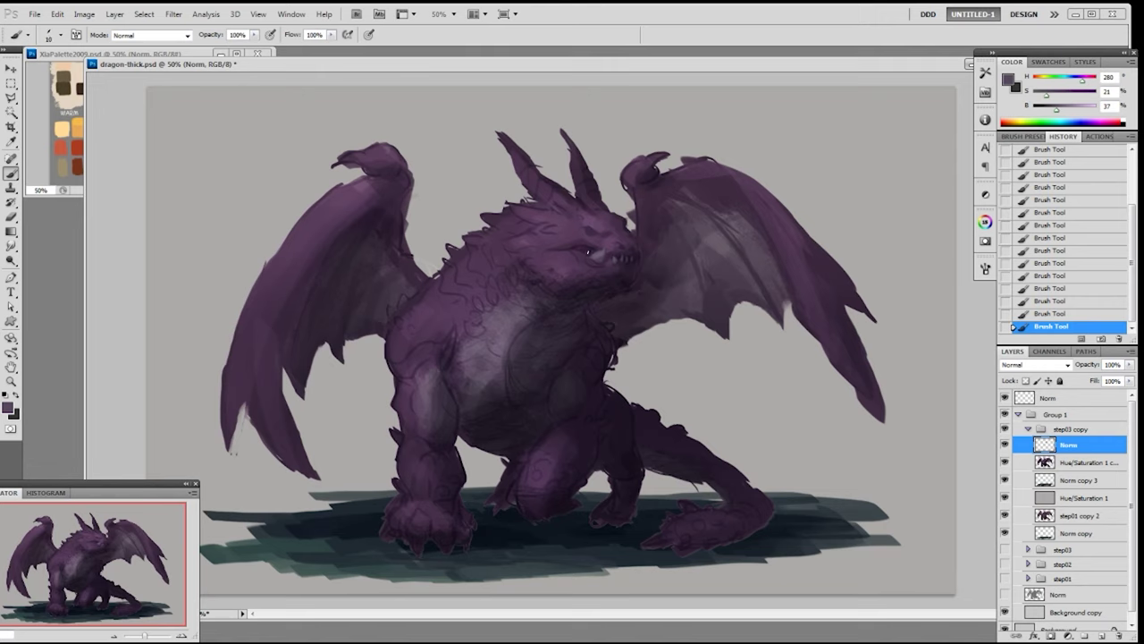
key("ctrl+space")
left_click(593, 251, "ctrl")
left_click(596, 249, "ctrl+alt")
left_click(1022, 313)
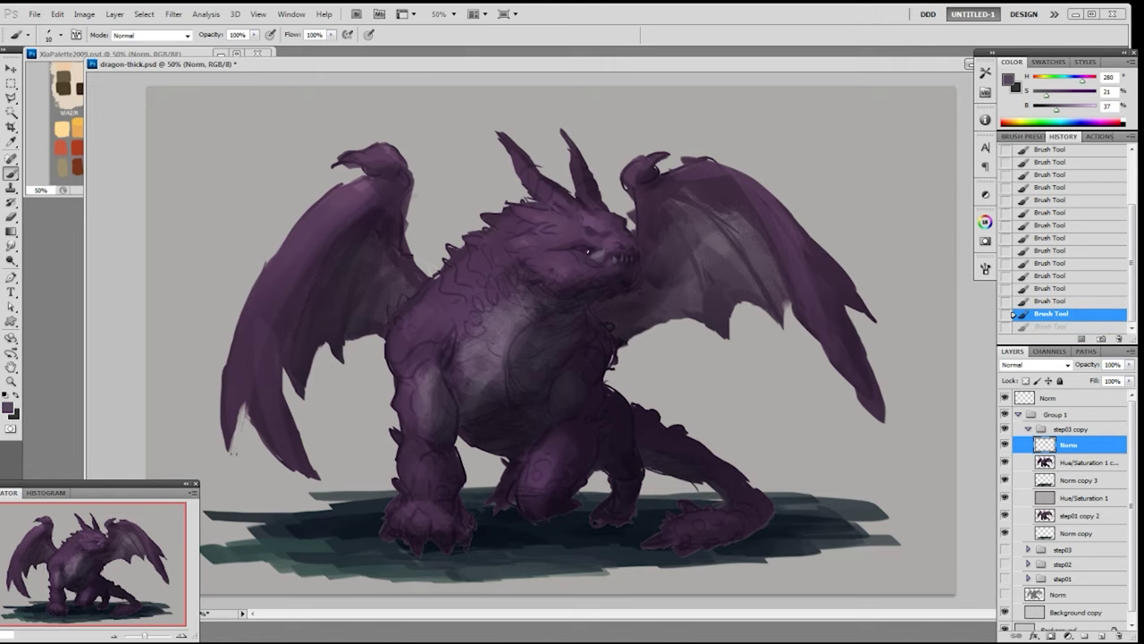
left_click(1013, 327)
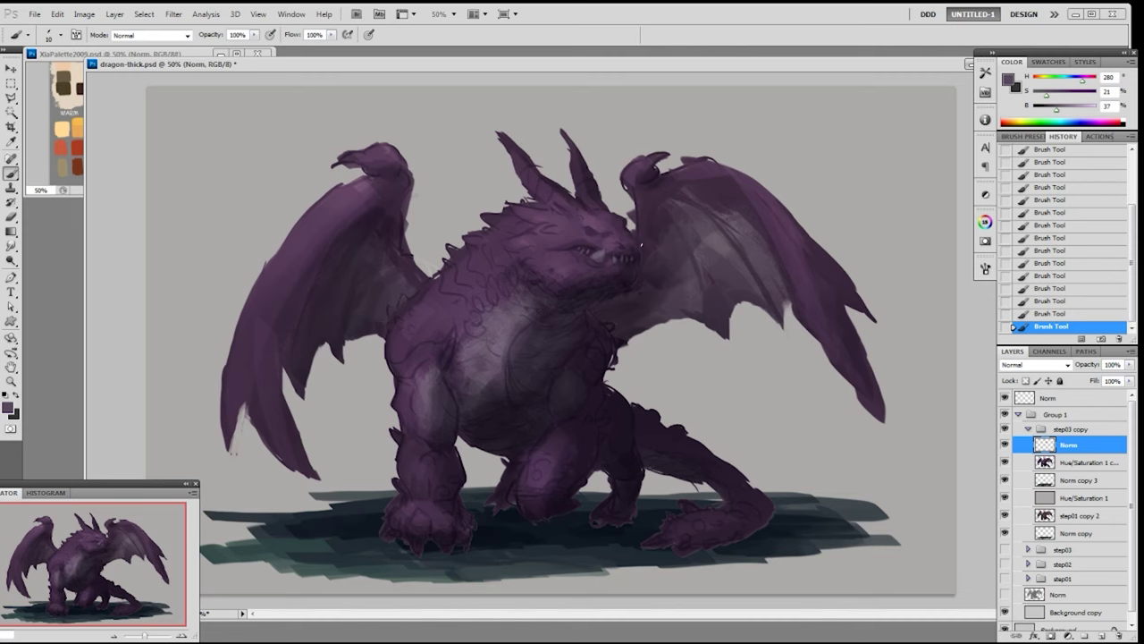
left_click(1053, 314)
left_click(1067, 289)
- Repaint the eye, brow and muzzle with sampled purples and add light grayish-purple spikes behind the cheek
left_click(580, 241, "alt")
left_click(577, 244)
left_click(570, 246, "alt")
left_click(599, 254, "alt")
left_click(607, 245, "alt")
left_click(623, 246, "alt")
left_click(623, 244, "alt")
left_click(622, 238, "alt")
left_click(629, 241, "alt")
left_click(611, 217, "alt")
left_click(624, 226, "alt")
left_click(599, 253, "alt")
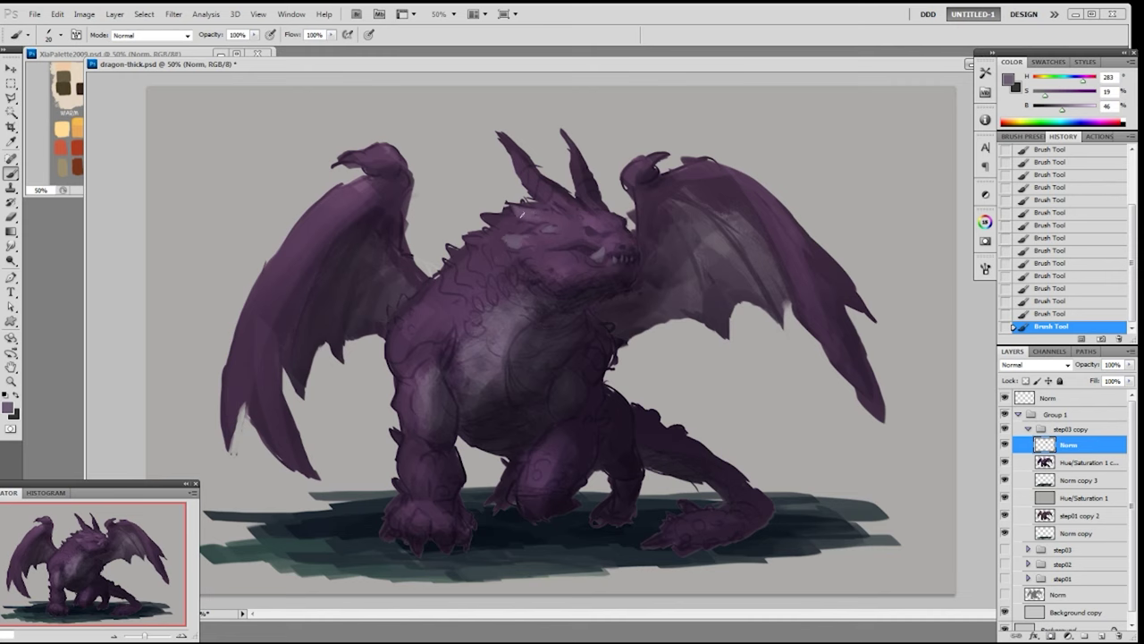
- Load the dragon layer's outline as a selection, hide its edges and brush light grayish purple over both horns
left_click(1044, 463, "ctrl")
key("ctrl+h")
left_click_drag(502, 136, 547, 203)
mouse_move(504, 140)
left_mouse_down()
mouse_move(542, 196)
mouse_move(534, 190)
left_mouse_up()
left_click_drag(528, 166, 544, 188)
mouse_move(534, 173)
left_mouse_down()
mouse_move(554, 187)
mouse_move(547, 195)
left_mouse_up()
left_click_drag(537, 182, 551, 196)
left_click_drag(500, 138, 519, 165)
mouse_move(506, 140)
left_mouse_down()
mouse_move(526, 170)
mouse_move(499, 134)
mouse_move(519, 337)
mouse_move(503, 344)
mouse_move(531, 213)
mouse_move(501, 136)
mouse_move(533, 189)
left_mouse_up()
left_click(513, 152, "alt")
left_click_drag(564, 134, 590, 183)
left_click(579, 170, "alt")
left_click(587, 175, "alt")
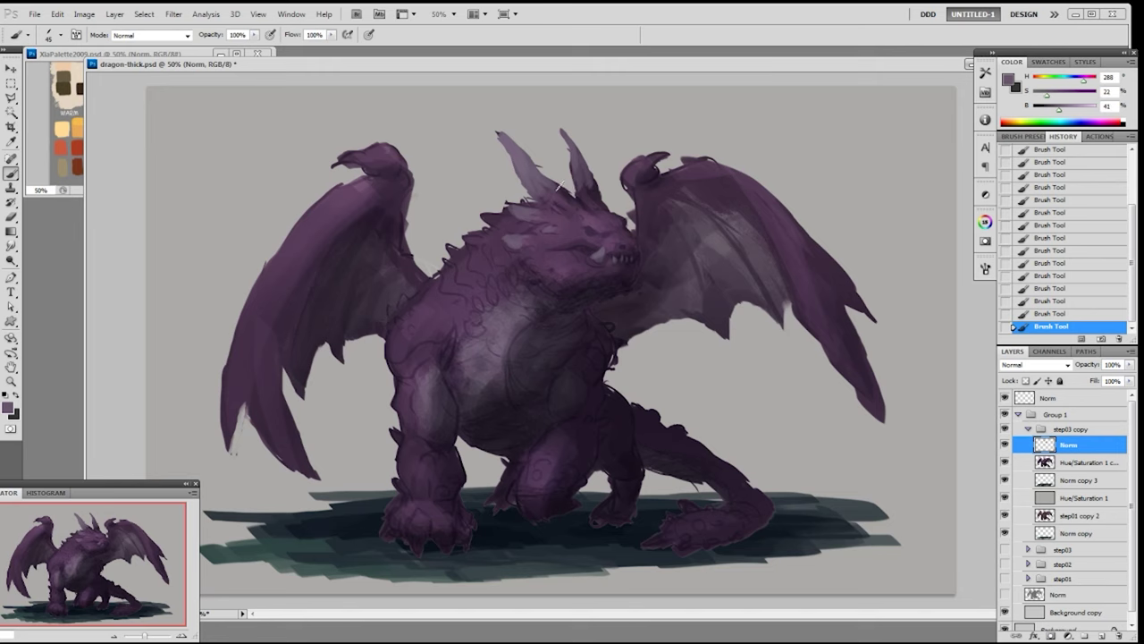
- Shade the jaw and cheek below the mouth with sampled purples, switching the brush tip
left_click(578, 289, "alt")
left_click(572, 268, "alt")
left_click(566, 268, "alt")
right_click(572, 266)
double_click(656, 350)
left_click(553, 284, "alt")
- Texture the cheek and jaw in dark purple with a speckled brush enlarged to 200 px at 30% opacity
right_click(576, 271)
left_click(617, 394)
left_click(558, 274)
key("bracketright")
key("bracketright")
key("bracketright")
key("bracketright")
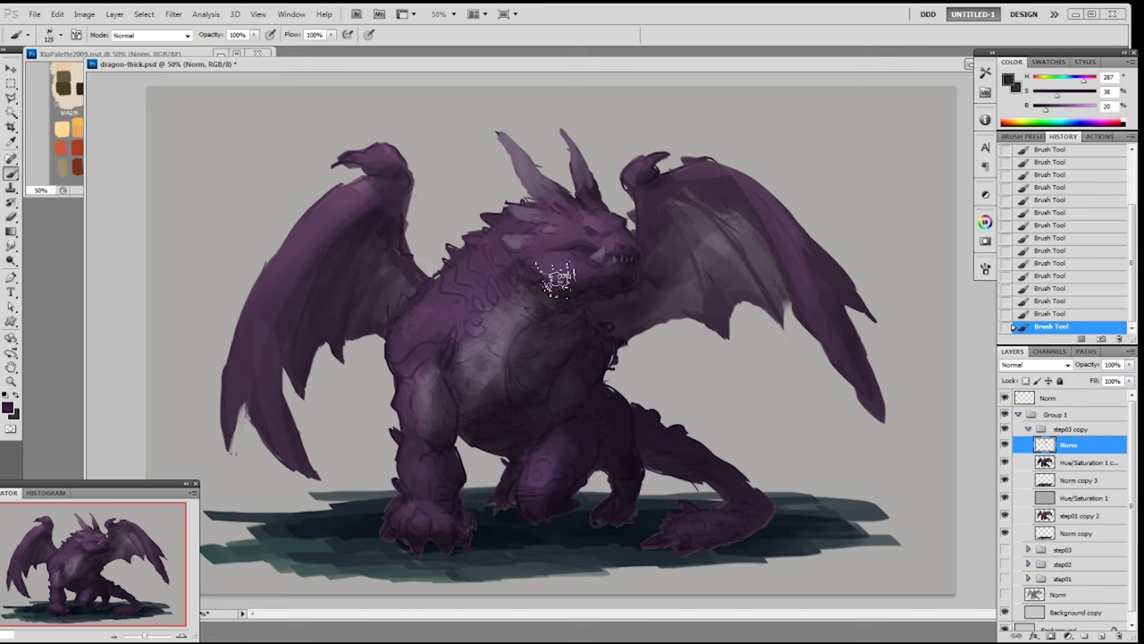
key("3")
key("bracketright")
key("bracketright")
left_click_drag(592, 275, 628, 266)
- Texture the jaw, mouth and muzzle with sampled dark purples, raising the speckled brush's opacity to 50%
left_click(590, 271, "alt")
left_click(596, 275, "alt")
left_click(622, 246, "alt")
left_click(620, 229, "alt")
key("5")
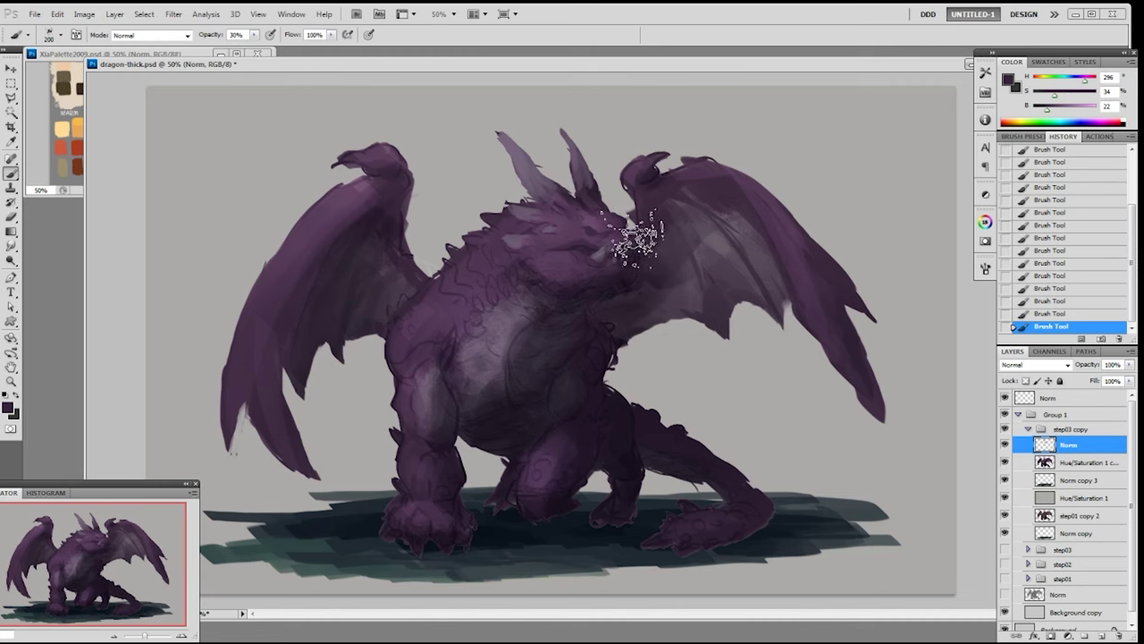
left_click(621, 311, "alt")
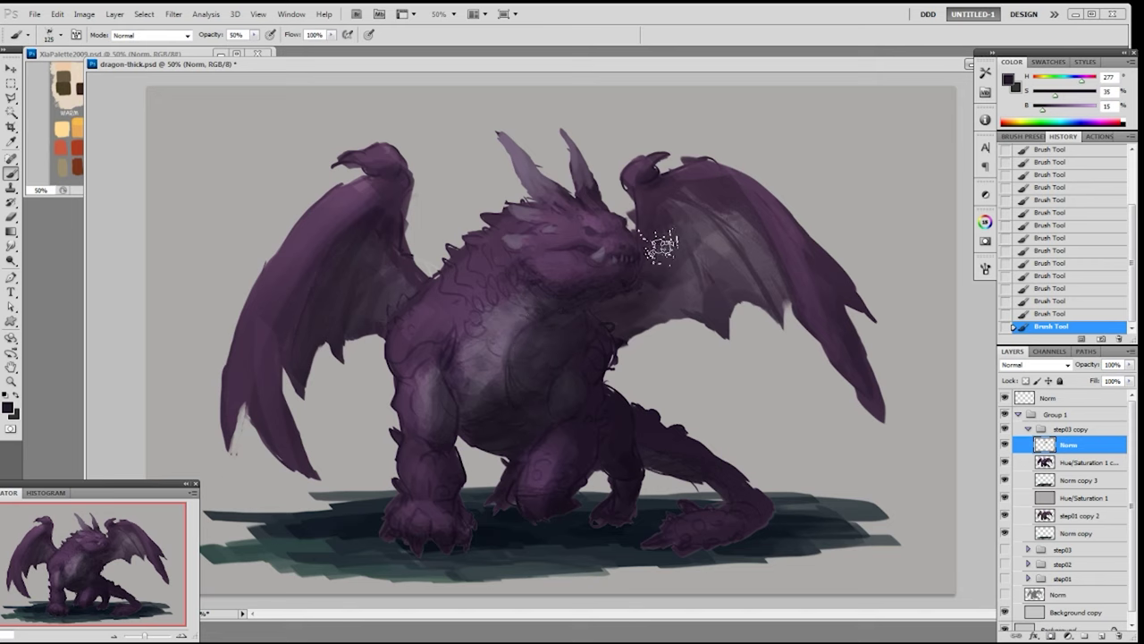
- Switch to a different brush tip, shrink it to 40 px and refine the muzzle with a sampled purple
right_click(629, 242)
double_click(667, 438)
key("bracketleft")
key("bracketleft")
key("bracketleft")
key("bracketleft")
key("bracketleft")
key("bracketleft")
left_click(618, 253, "alt")
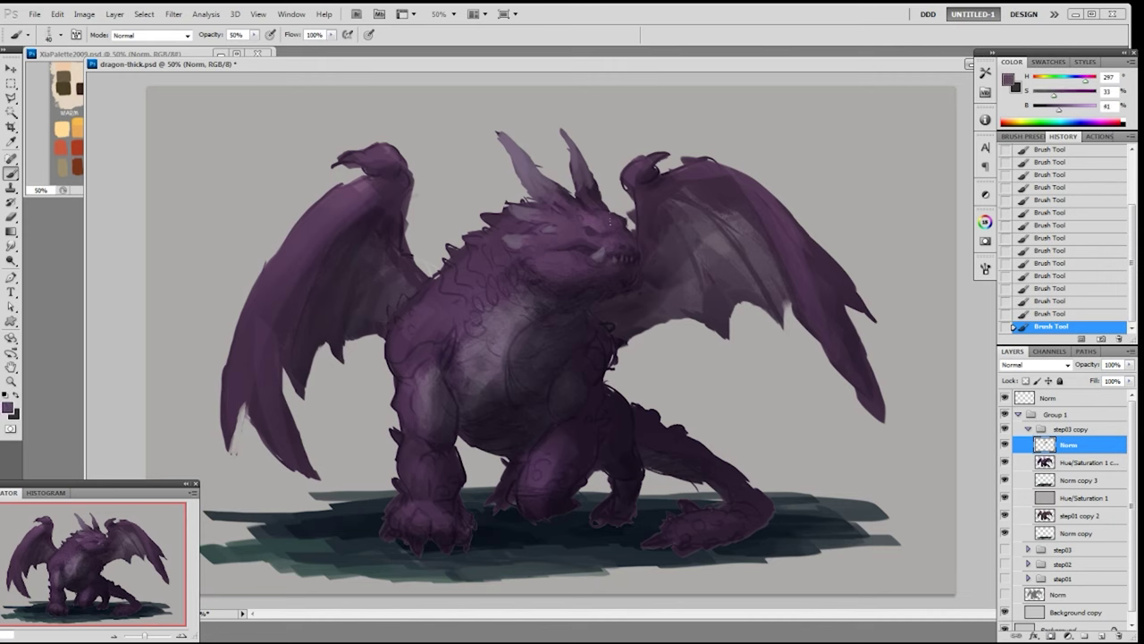
- Detail the brow and crown below the horns with sampled purples, using a small 19 px brush at 80% opacity
left_click(528, 263, "alt")
right_click(560, 245)
double_click(641, 322)
left_click(566, 202, "alt")
left_click(573, 202, "alt")
left_click(593, 214, "alt")
left_click(596, 202, "alt")
left_click(586, 204, "alt")
left_click_drag(565, 207, 564, 200)
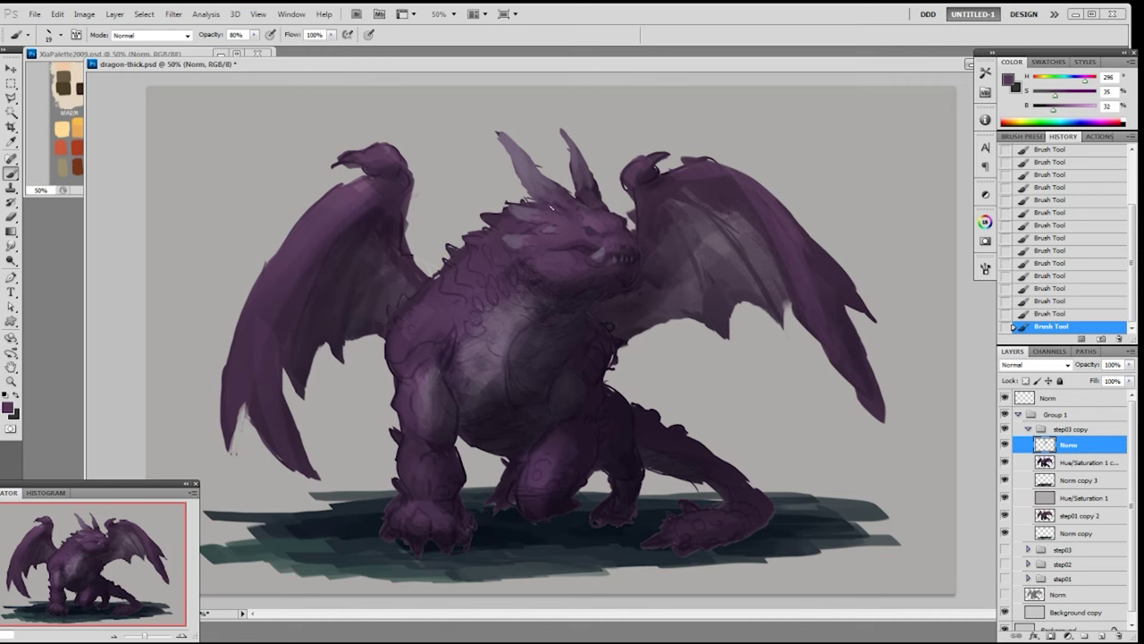
- Shade the horns in sampled dark purple with a textured 50 px brush at 50% opacity
left_click(580, 196, "alt")
right_click(570, 187)
left_click(669, 260)
left_click(664, 115)
key("5")
left_click_drag(512, 159, 528, 184)
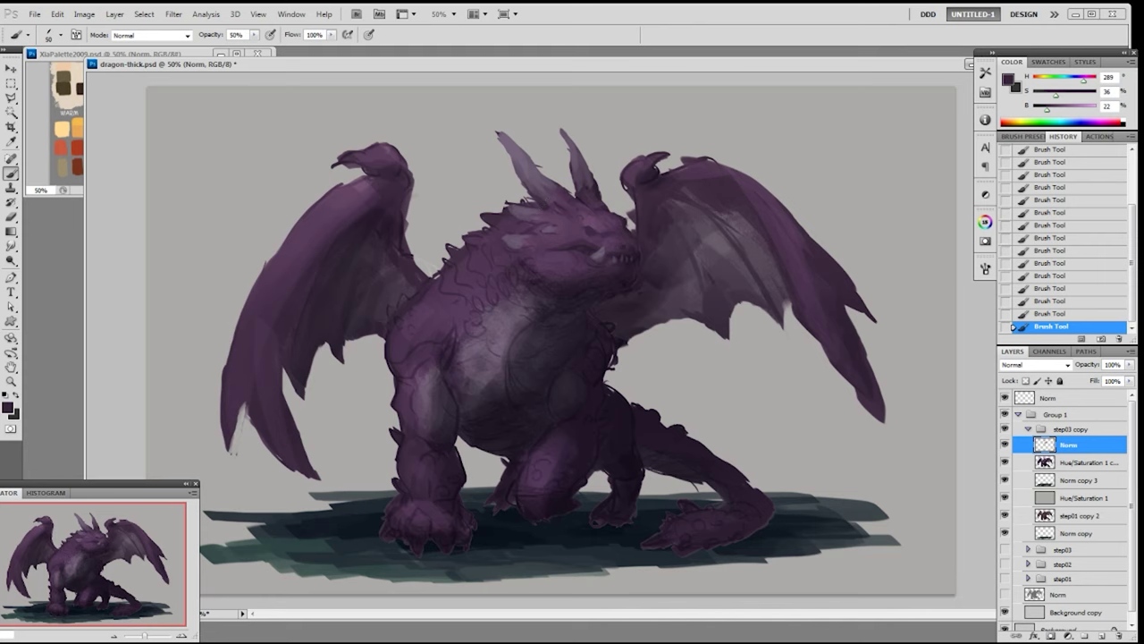
- Touch up the base of the longer horn with sampled grayish purples, raising the brush opacity to 100%
left_click(536, 206, "alt")
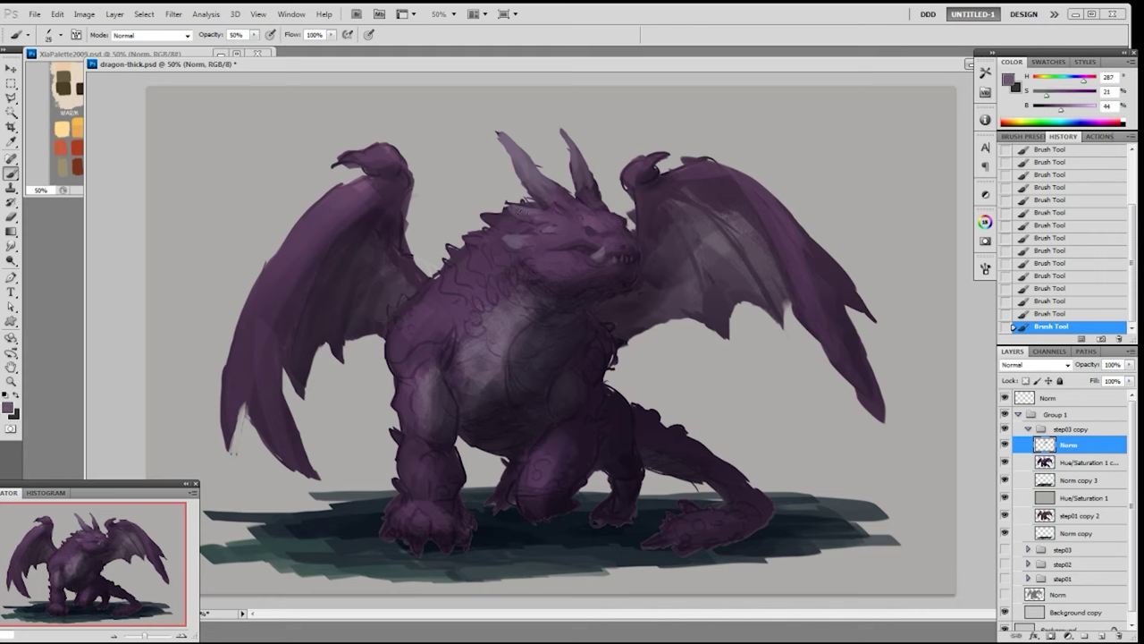
left_click(535, 192, "alt")
key("0")
left_click(536, 204, "alt")
- Paint scales and folds down the side of the neck with sampled purples and a 20 px brush
left_click(543, 277, "alt")
mouse_move(522, 291)
left_mouse_down()
mouse_move(537, 301)
mouse_move(515, 310)
left_mouse_up()
left_click(532, 287, "alt")
left_click(549, 262, "alt")
left_click(538, 280, "alt")
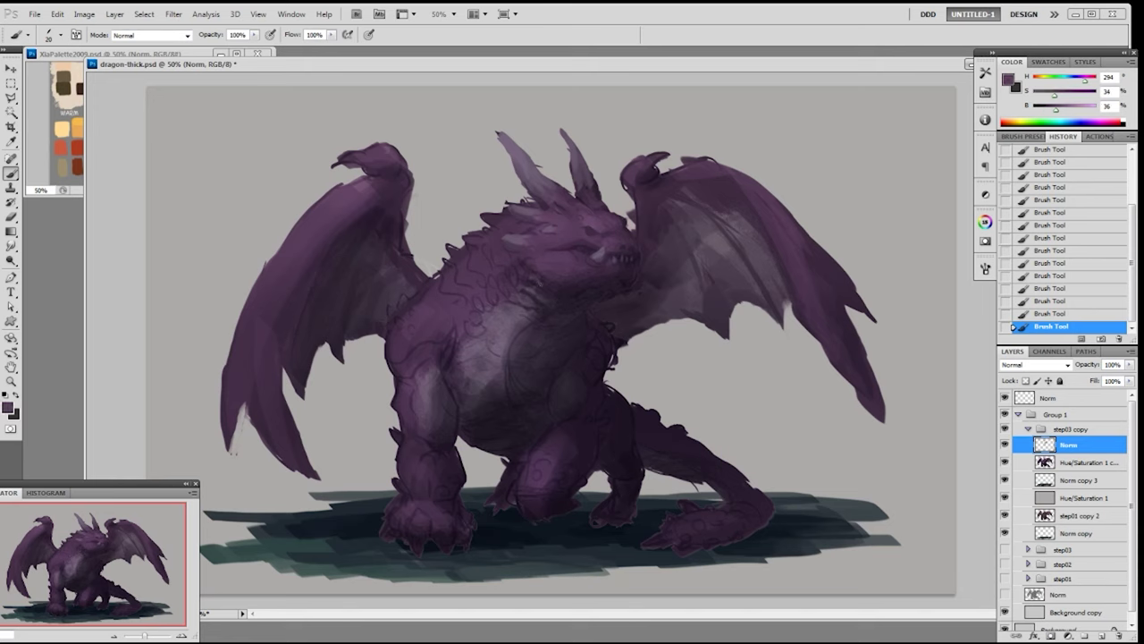
left_click(524, 230, "alt")
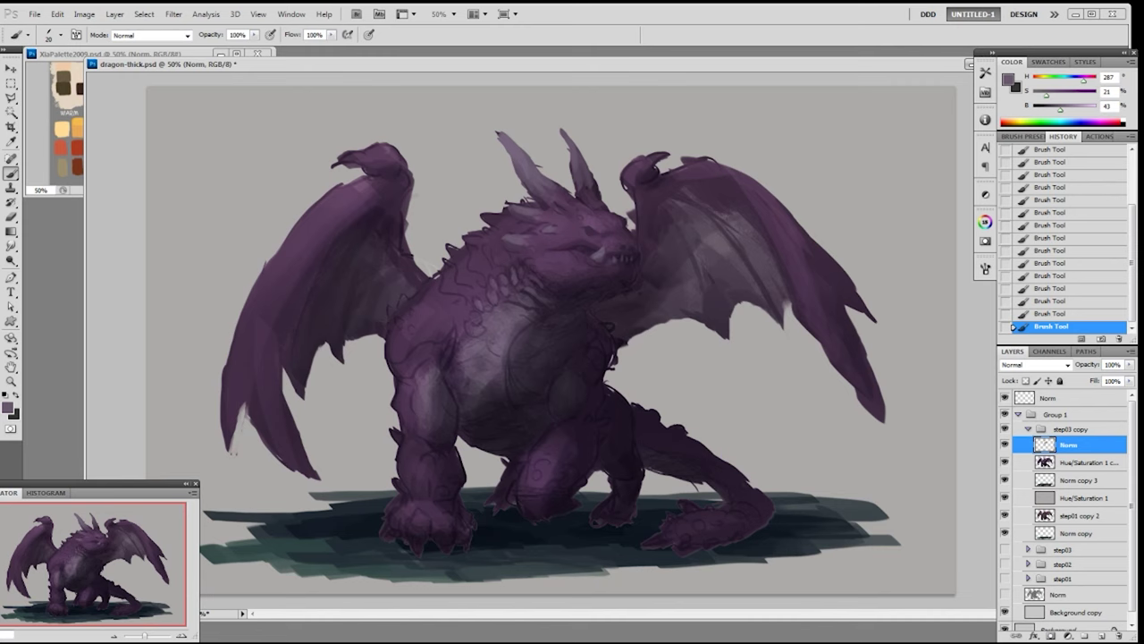
- Change the brush tip and blend the upper chest below the neck scales with sampled grayish purples
right_click(518, 291)
left_click(569, 408)
left_click(492, 321, "alt")
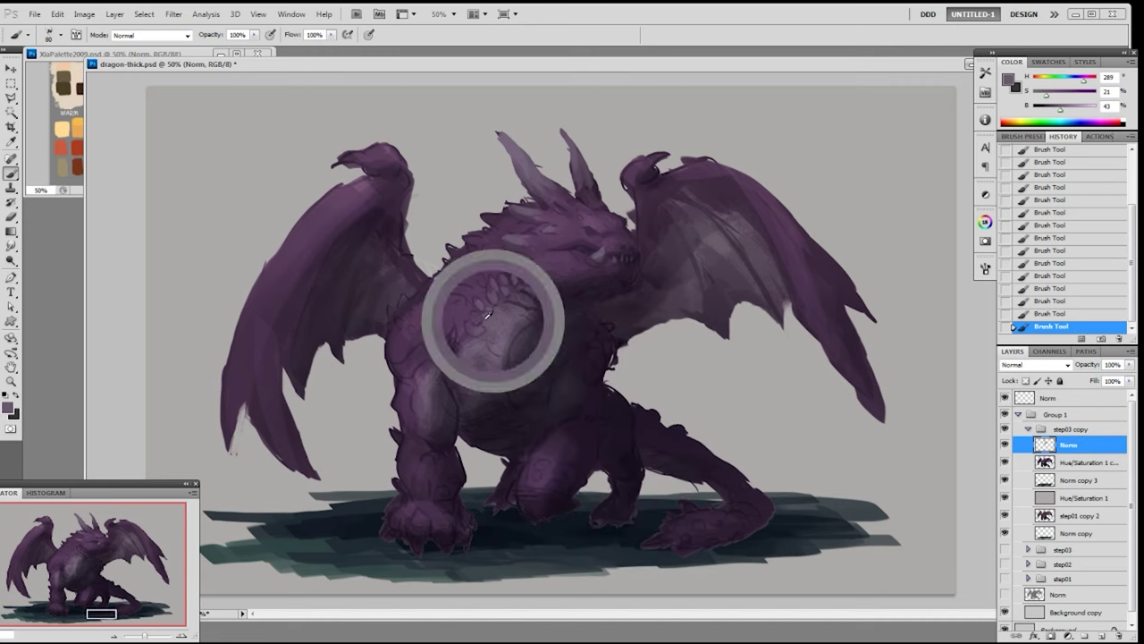
left_click(500, 326, "alt")
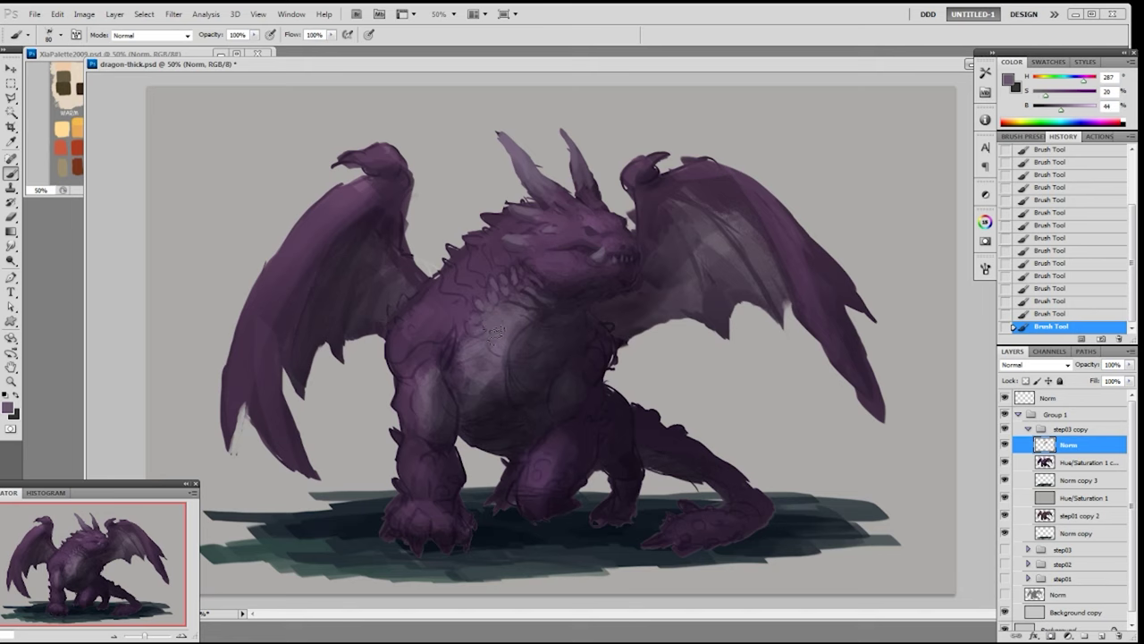
- Shade the center of the chest and base of the neck with sampled dark purples, using a 40 px brush tip
left_click(531, 354, "alt")
right_click(509, 376)
double_click(557, 486)
left_click(524, 350, "alt")
left_click(516, 352, "alt")
left_click(550, 310, "alt")
left_click(528, 319, "alt")
left_click(529, 309, "alt")
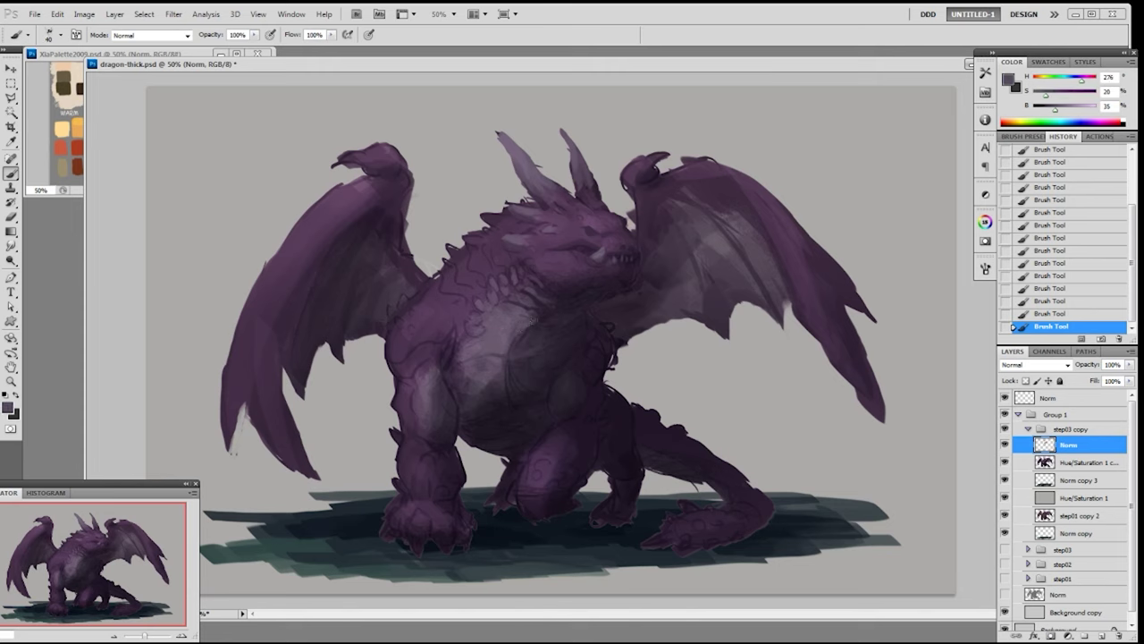
- Soften the chest and upper belly with sampled grayish purples, enlarging the brush to 100 px
left_click(508, 337, "alt")
left_click(511, 333, "alt")
left_click(503, 381, "alt")
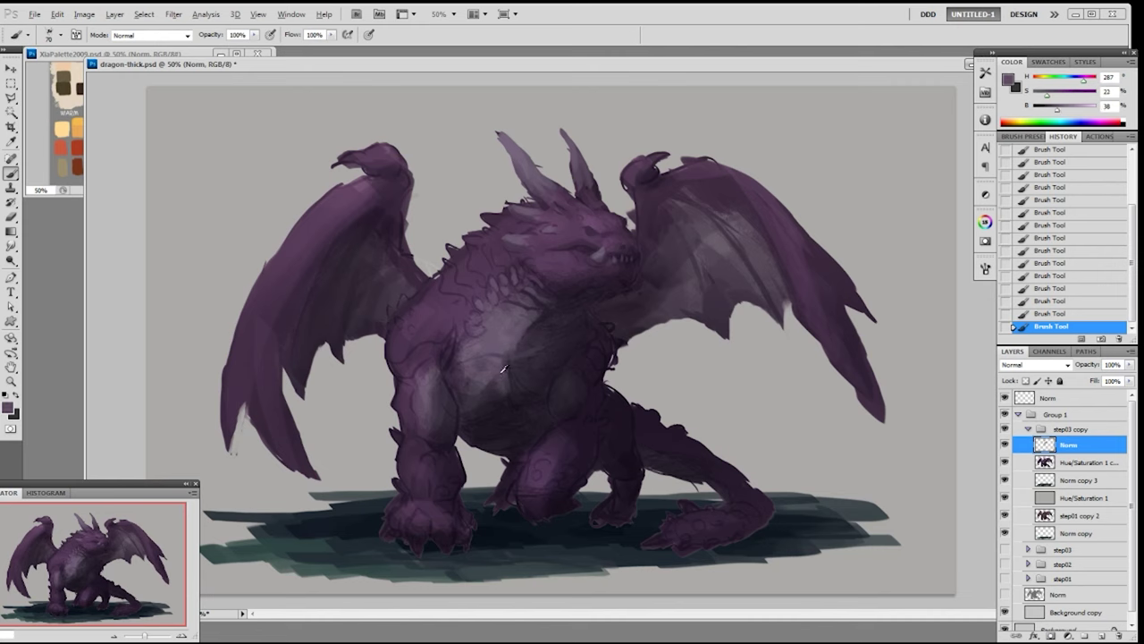
key("]")
key("]")
key("]")
left_click(494, 374, "alt")
left_click_drag(497, 399, 509, 405)
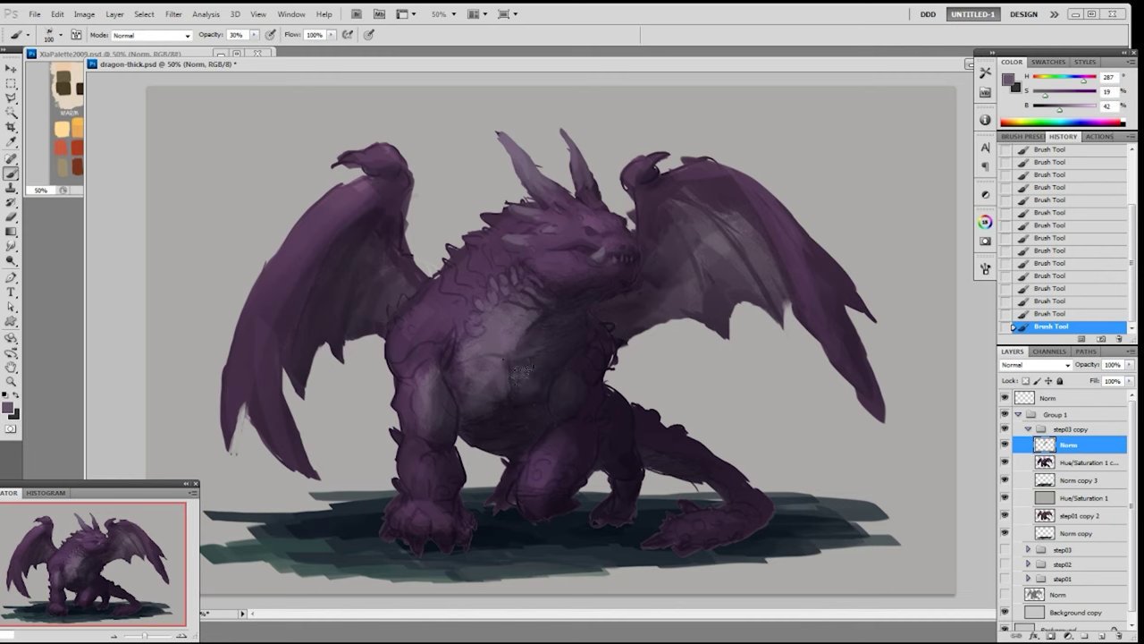
- Blend the chest shading and the front upper arm with sampled purples at 30% opacity
left_click(496, 369, "alt")
left_click(542, 373, "alt")
left_click(518, 353, "alt")
left_click(487, 370, "alt")
left_click(426, 385, "alt")
left_click_drag(430, 387, 450, 416)
- Refine the head, shoulder, neck and belly with sampled purples at 80% opacity, enlarging the brush to 175 px
key("8")
key("ctrl+minus")
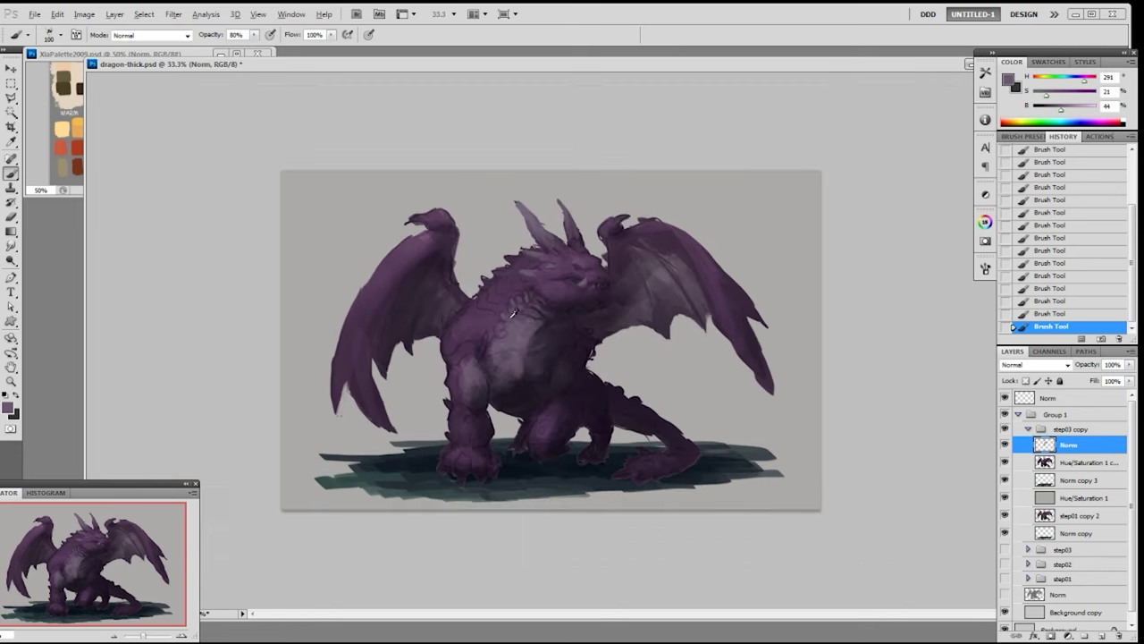
left_click(582, 255, "alt")
left_click(488, 342, "alt")
left_click(509, 299, "alt")
key("[")
left_click(515, 375, "alt")
key("bracketright")
key("bracketright")
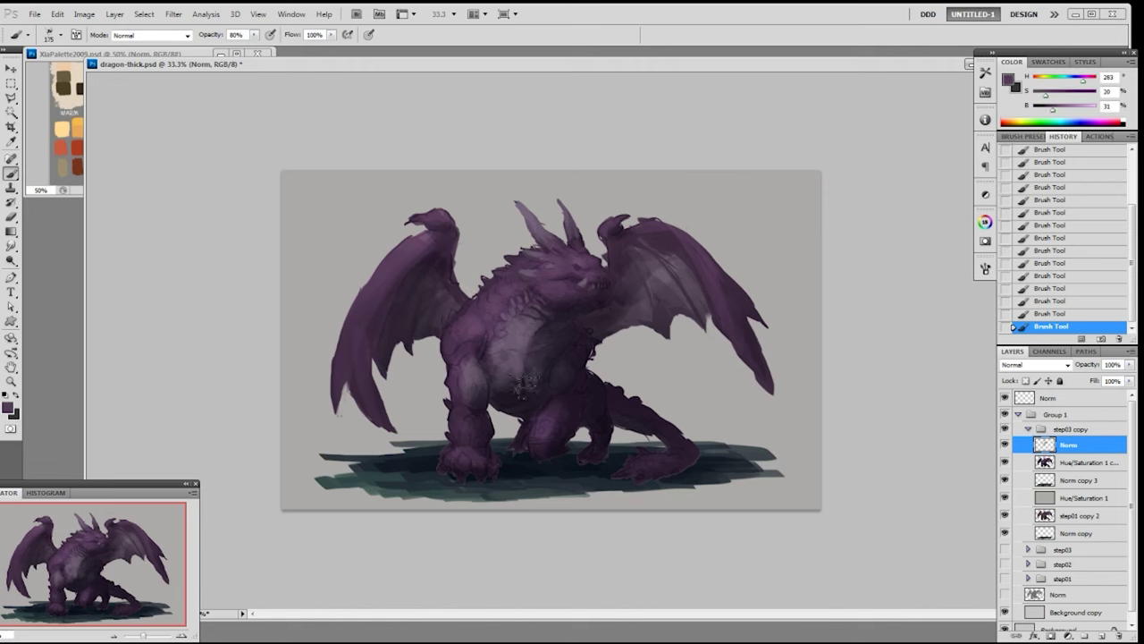
- Smooth the belly shading with sampled grayish purples at 30% opacity
key("3")
left_click(510, 368, "alt")
left_click(529, 379, "alt")
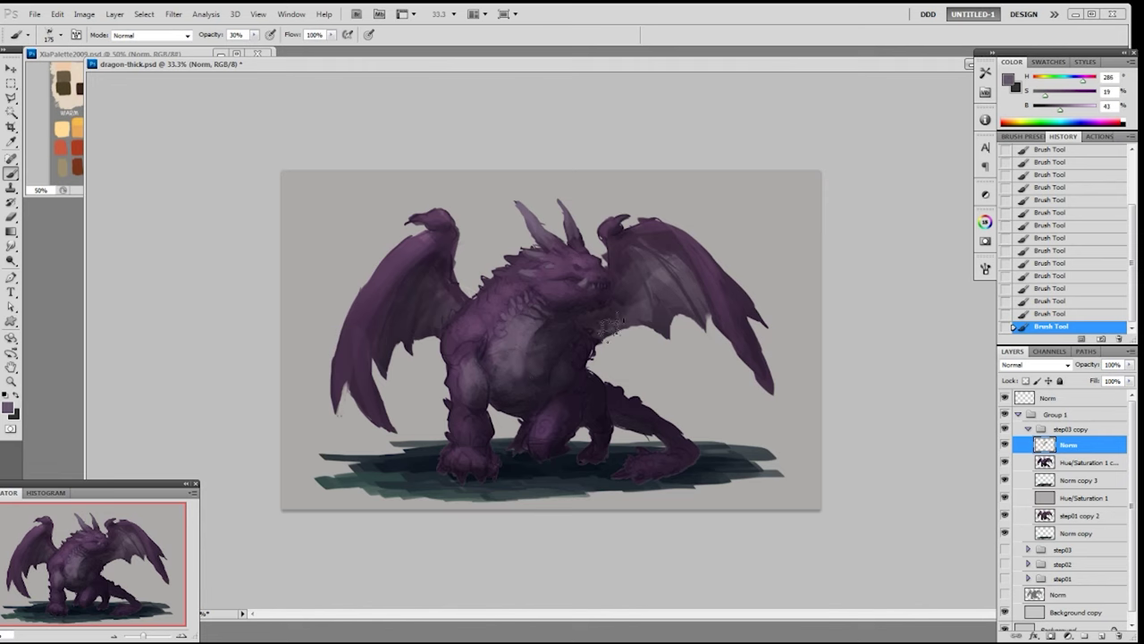
left_click(531, 371, "alt")
- Shade the front forearm with sampled dark purples, reducing the brush to 90 px at 70% opacity
left_click(472, 418, "alt")
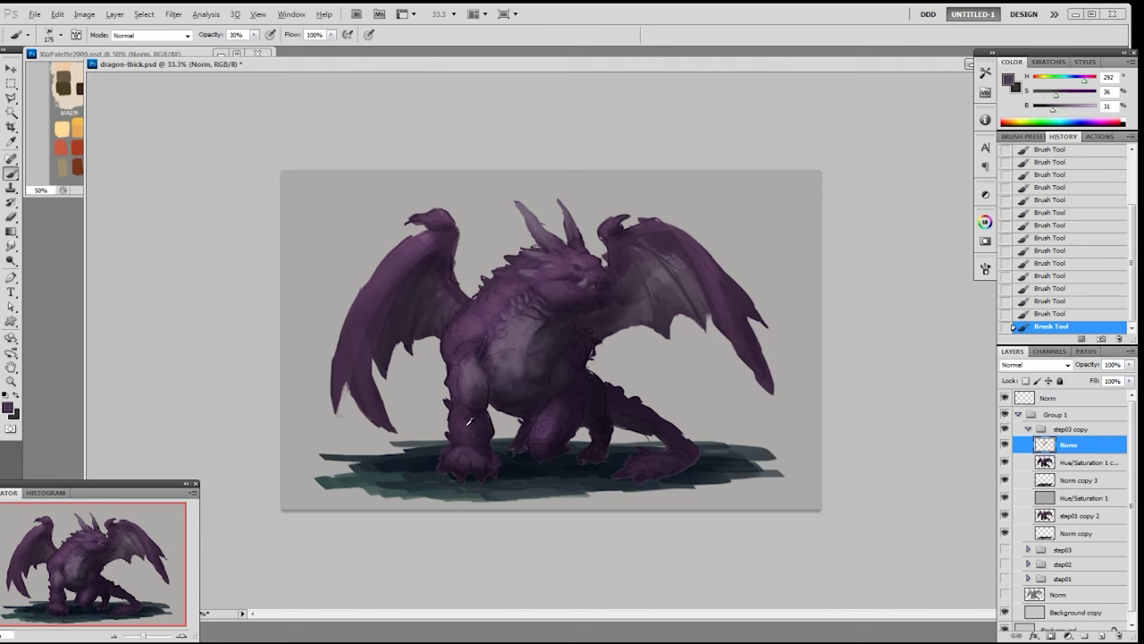
key("bracketleft")
key("bracketleft")
key("bracketleft")
key("bracketleft")
left_click(467, 418, "alt")
key("7")
left_click(493, 420, "alt")
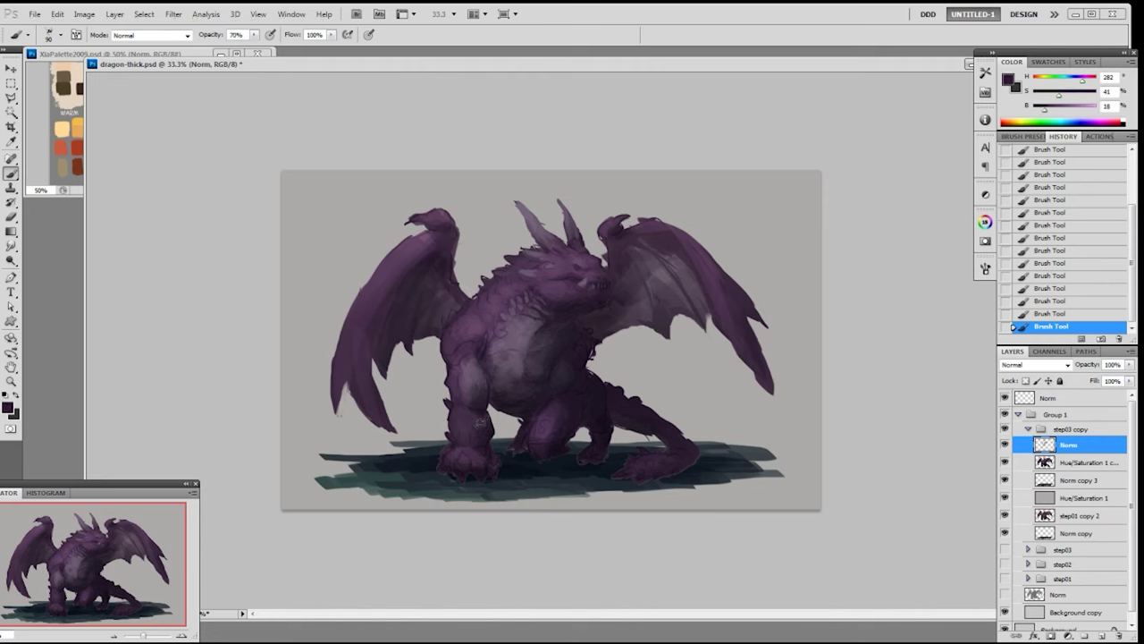
left_click(470, 421, "alt")
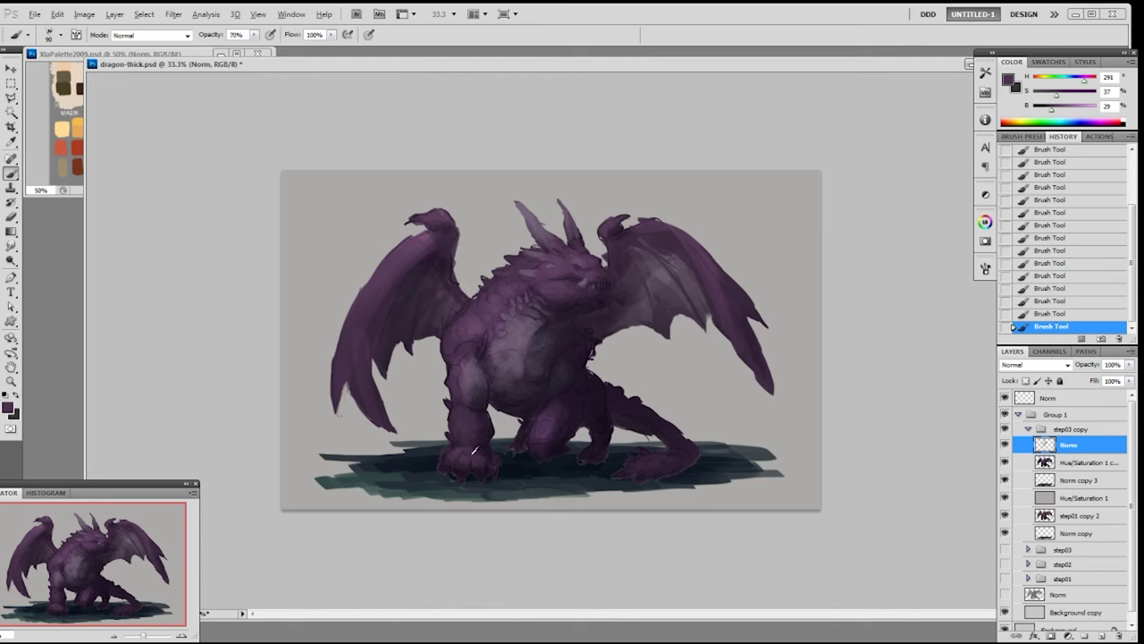
- Model the front paw's knuckles and toes with sampled purples, using a 30 px brush tip at 100% opacity
left_click(465, 456, "alt")
right_click(478, 454)
double_click(559, 476)
left_click(468, 452, "alt")
key("0")
left_click(474, 470, "alt")
left_click(468, 453, "alt")
left_click(474, 447, "alt")
left_click(468, 456, "alt")
left_click(462, 459, "alt")
left_click(487, 445, "alt")
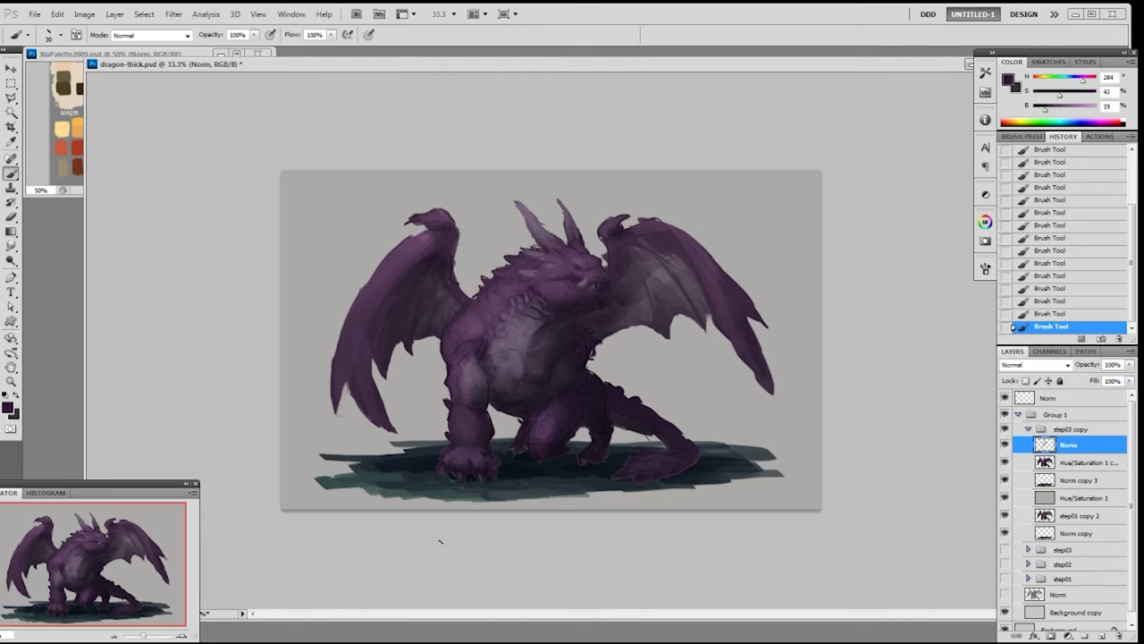
- Clear the dragon selection and paint the toes of the hind foot below the belly with sampled dark purples
left_click(559, 446, "alt")
key("ctrl+h")
key("ctrl+d")
left_click(544, 430, "alt")
left_click_drag(536, 438, 536, 441)
left_click(535, 440, "alt")
left_click_drag(532, 446, 534, 449)
left_click(544, 444)
- Rework the front paw's toes and claws with sampled purples
left_click_drag(543, 444, 489, 469)
left_click(483, 467, "alt")
left_click(488, 462, "alt")
left_click_drag(483, 461, 468, 466)
left_click(477, 457, "alt")
left_click(464, 469, "alt")
left_click(461, 458, "alt")
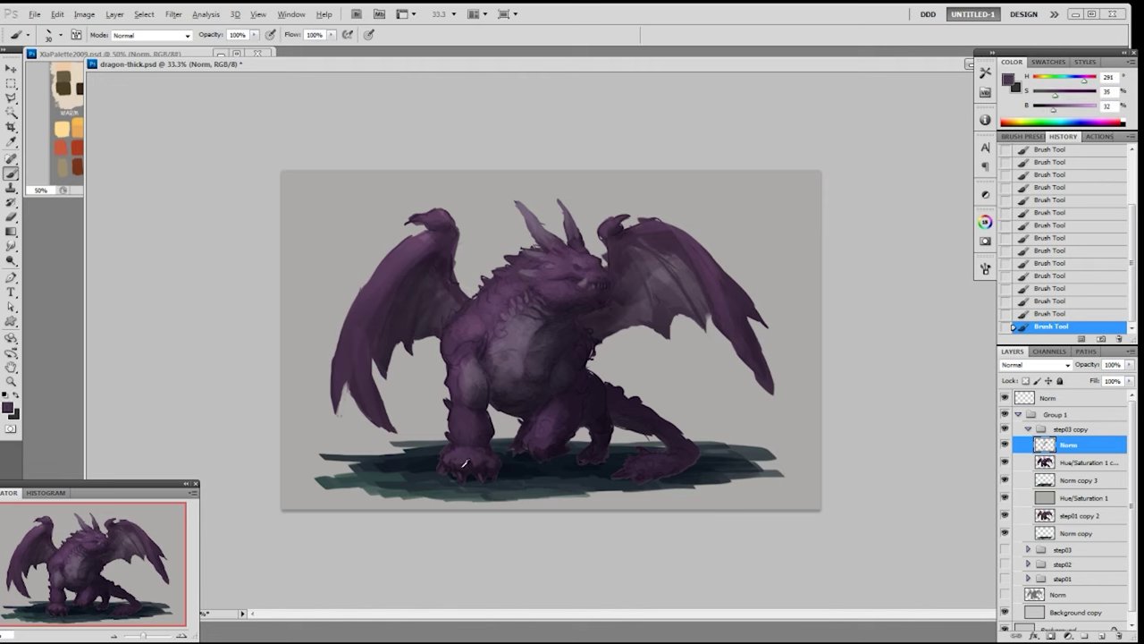
- Paint the front wrist and the shadowed inner edge of the forearm with sampled purples
left_click(466, 438, "alt")
left_click(485, 445, "alt")
left_click(467, 452, "alt")
left_click(486, 431, "alt")
left_click(491, 412, "alt")
left_click(483, 424, "alt")
left_click(492, 420, "alt")
left_click(487, 420, "alt")
left_click(492, 420, "alt")
left_click(492, 431, "alt")
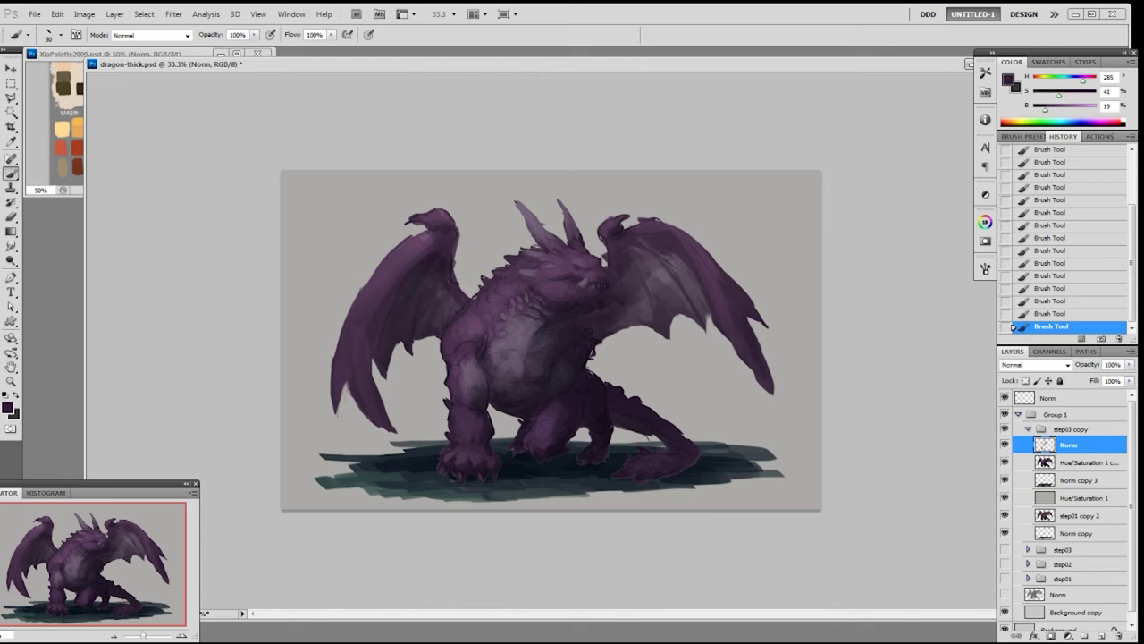
- Define the elbow and the muscles of the front upper arm with sampled purples
left_click(488, 403, "alt")
left_click(485, 380, "alt")
left_click(479, 383, "alt")
mouse_move(477, 383)
left_mouse_down()
mouse_move(478, 397)
mouse_move(464, 398)
left_mouse_up()
left_click(475, 401, "alt")
left_click(456, 385, "alt")
left_click(460, 393, "alt")
- Paint the front shoulder muscles and their edge against the chest with sampled purples
left_click(463, 365, "alt")
left_click(484, 348, "alt")
left_click(470, 346, "alt")
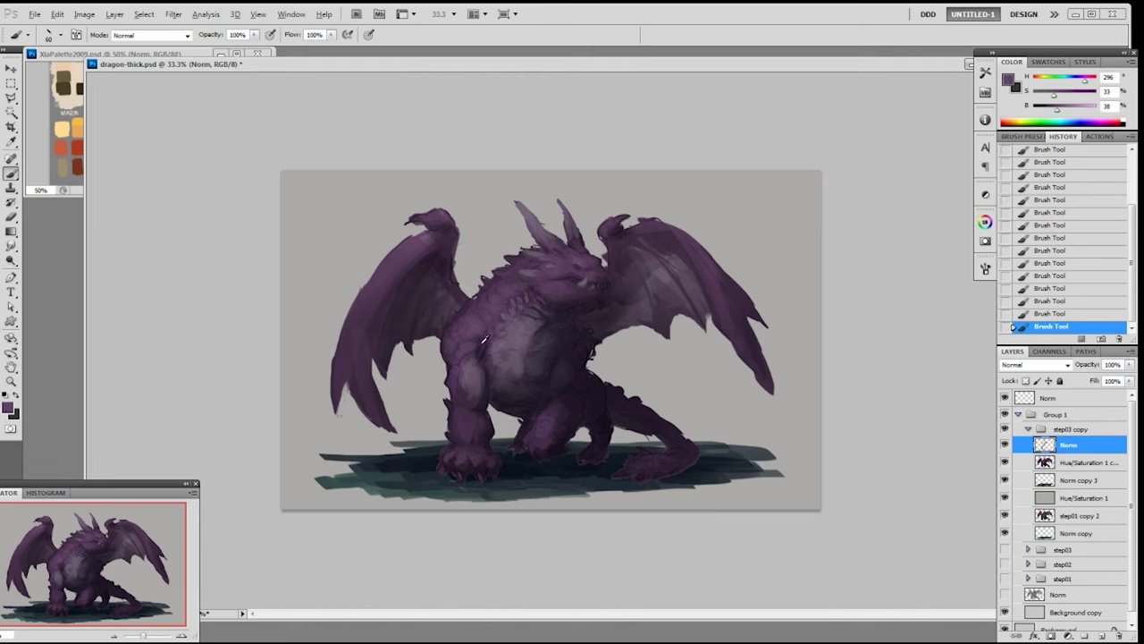
left_click(487, 334, "alt")
left_click(482, 358, "alt")
left_click(494, 345, "alt")
left_click(535, 315, "alt")
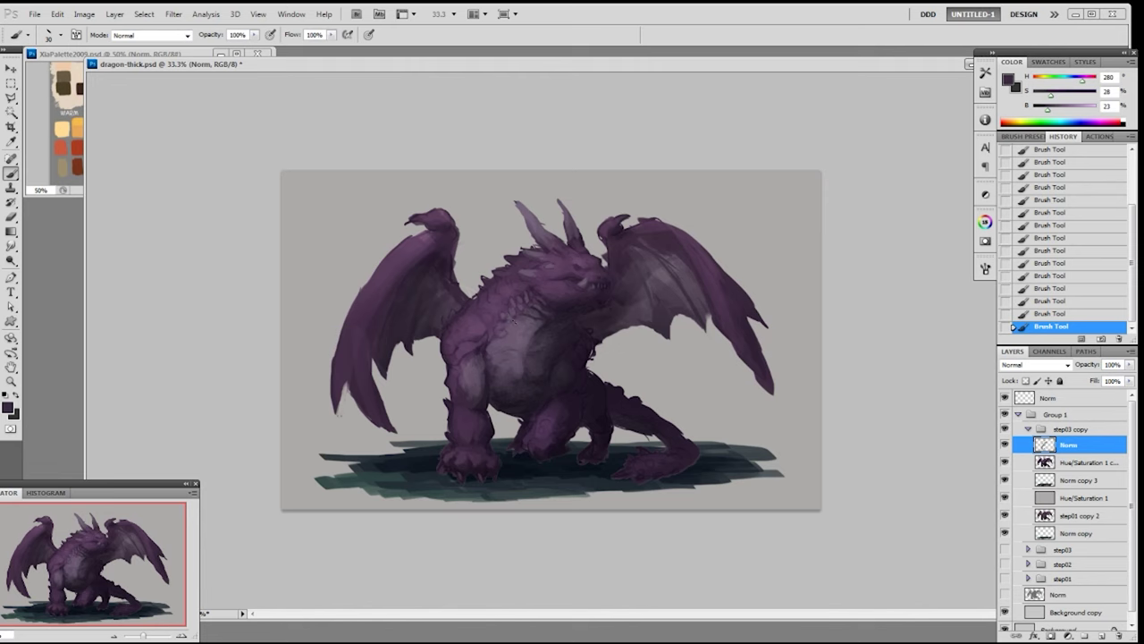
- Texture the chest and belly in grayish purple with a new brush tip at 50% opacity, sized about 100 px
left_click(536, 340, "alt")
right_click(527, 340)
left_click(607, 530)
left_click(533, 368)
key("5")
right_click(591, 394)
left_click(633, 514)
key("Return")
key("bracketleft")
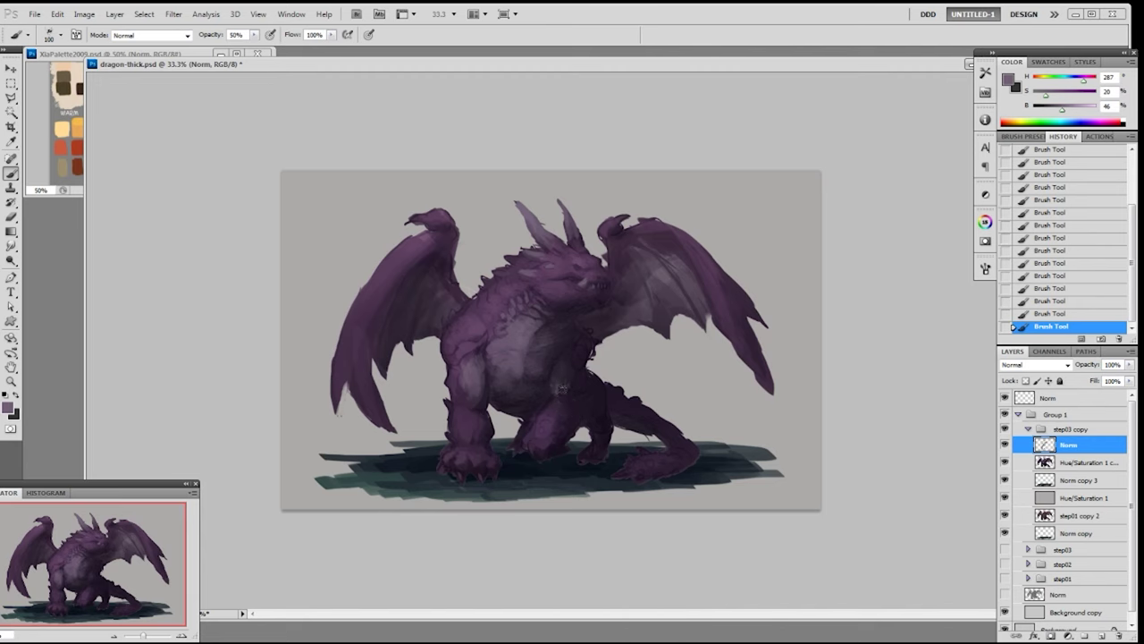
- Darken the lower belly and hind leg with sampled purples, using a smaller brush tip at 90% opacity
right_click(632, 391)
double_click(720, 464)
left_click(564, 381, "alt")
left_click(564, 380, "alt")
key("9")
left_click(547, 424, "alt")
left_click(547, 425, "alt")
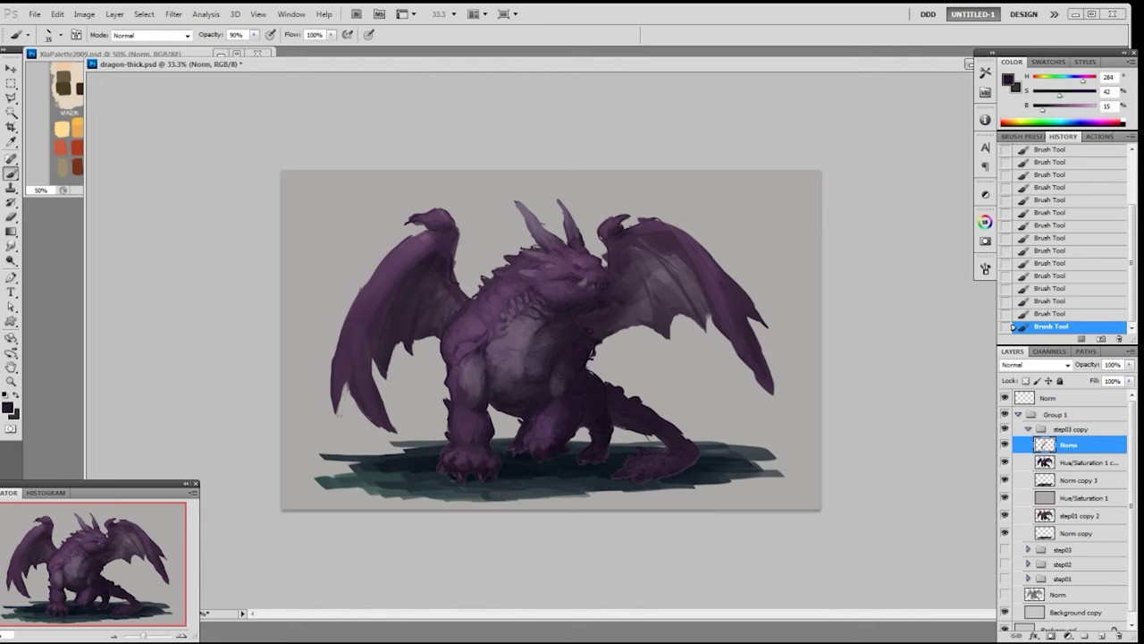
- Refine the hind paw and lower leg under the belly with sampled purples
left_click(542, 436, "alt")
left_click(545, 452, "alt")
left_click(535, 432, "alt")
left_click(549, 433, "alt")
- Refine the jaw, throat and upper chest shading with sampled purples
left_click(570, 282, "alt")
left_click(596, 295, "alt")
left_click(589, 304, "alt")
left_click(550, 332, "alt")
left_click(565, 298, "alt")
left_click(573, 302, "alt")
left_click(582, 263, "alt")
left_click(599, 278, "alt")
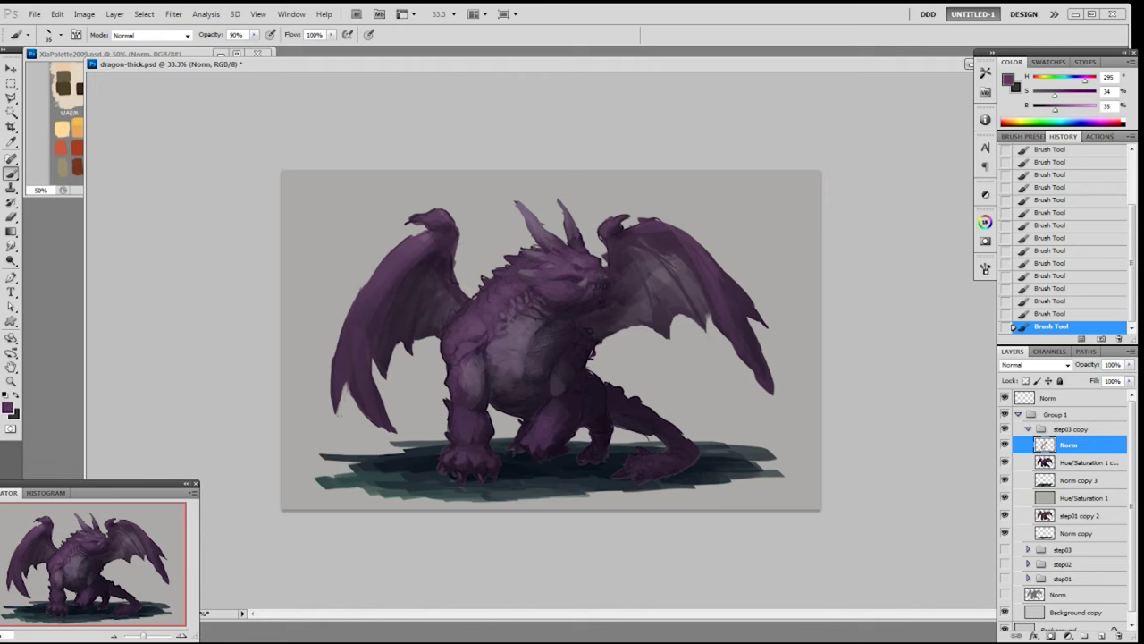
- Detail the snout, nostril and mouth with sampled purples
left_click(606, 269, "alt")
left_click(595, 276, "alt")
left_click(580, 264, "alt")
left_click(593, 267, "alt")
left_click(595, 253, "alt")
left_click(609, 277, "alt")
left_click(595, 266, "alt")
- Highlight the brow and the base of the horns with sampled lighter purples, then compare with the Norm layer hidden
left_click(580, 257, "alt")
left_click(581, 255, "alt")
left_click(583, 255, "alt")
left_click(581, 252, "alt")
left_click(559, 246, "alt")
left_click(1004, 446)
left_click(1005, 446)
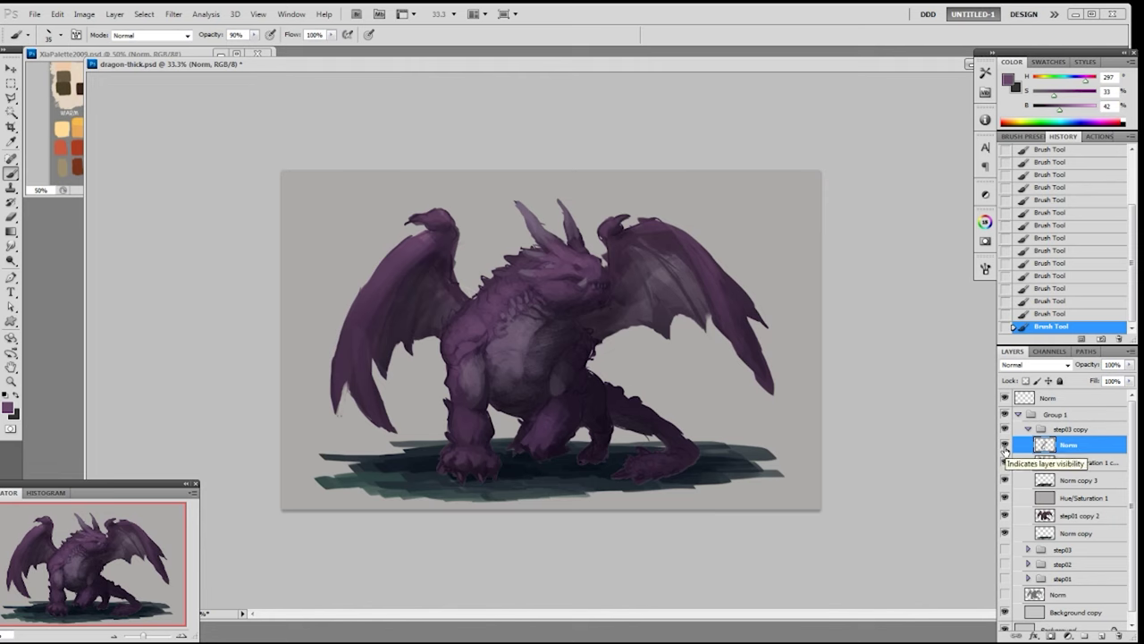
- Touch up the throat, belly and hind leg with sampled purples, raising the brush opacity to 100%
left_click(569, 310, "alt")
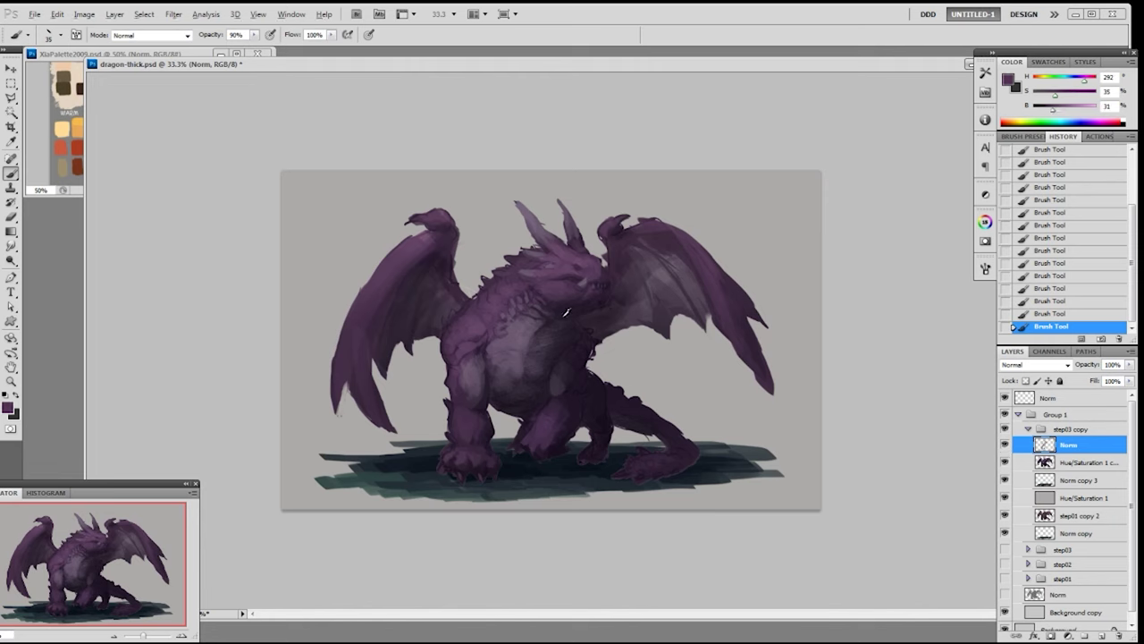
left_click(545, 328, "alt")
left_click(510, 367, "alt")
left_click(548, 436, "alt")
left_click(559, 402, "alt")
left_click(552, 431, "alt")
key("0")
left_click(549, 438, "alt")
- Define the tail tip with sampled purples
left_click(683, 452, "alt")
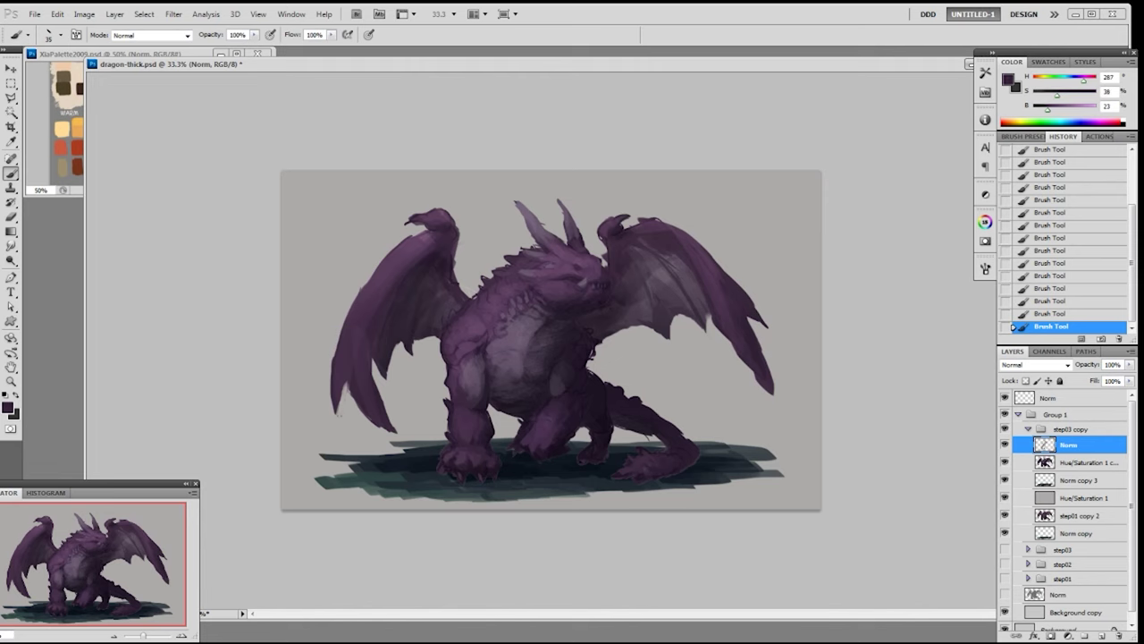
left_click(674, 460, "alt")
left_click(634, 459, "alt")
left_click(657, 453, "alt")
- Compare the current painting with its earlier version by toggling the visibility of Group 1 and step03 copy
left_click(1004, 414)
left_click(1005, 414)
left_click(1005, 414)
left_click(1004, 413)
left_click(1005, 594)
left_click(1005, 430)
left_click(1005, 430)
left_click(1005, 430)
left_click(1004, 430)
left_click(1005, 430)
left_click(1005, 430)
- Sample a dark purple, load the dragon's outline as a selection and add a new Norm layer on top
left_click(587, 302, "alt")
left_click(1044, 462, "ctrl")
left_click(1044, 462, "ctrl")
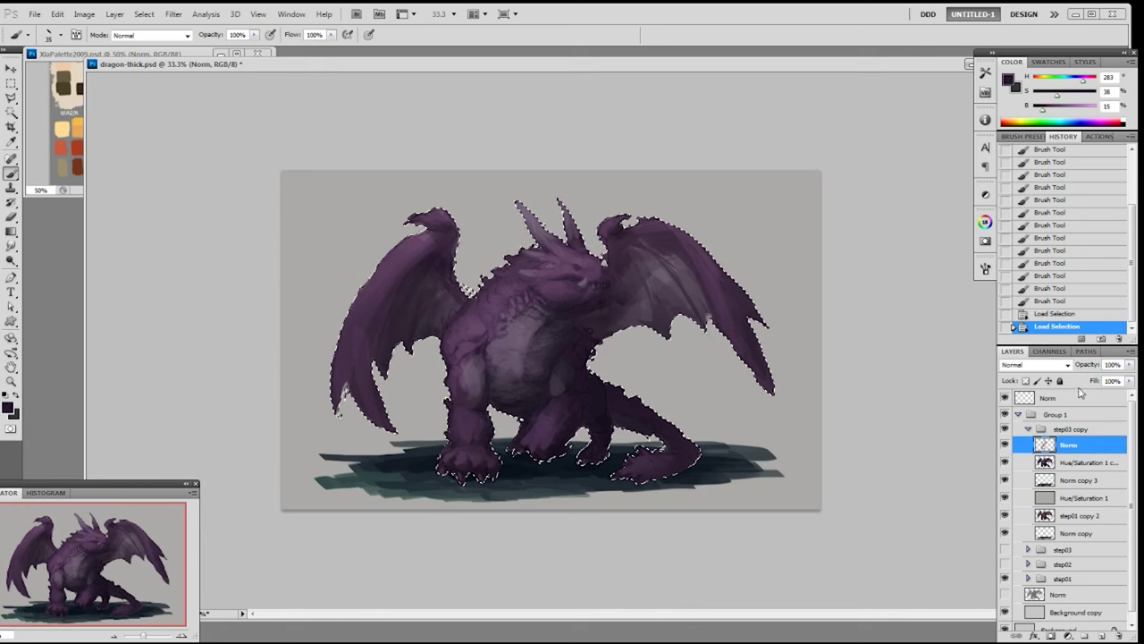
key("F2")
- Texture the chest and the base of the wing behind the head with a 500 px splatter brush at 30% opacity
key("]")
right_click(654, 329)
left_click(691, 453)
left_click(585, 375)
mouse_move(522, 389)
left_mouse_down()
mouse_move(758, 401)
mouse_move(538, 393)
mouse_move(525, 375)
mouse_move(659, 397)
mouse_move(570, 365)
mouse_move(513, 391)
left_mouse_up()
key("[")
key("[")
key("[")
key("ctrl+alt+z")
key("ctrl+alt+z")
key("3")
left_click_drag(556, 353, 542, 352)
mouse_move(624, 309)
left_mouse_down()
mouse_move(605, 295)
mouse_move(611, 268)
left_mouse_up()
left_click_drag(613, 270, 622, 292)
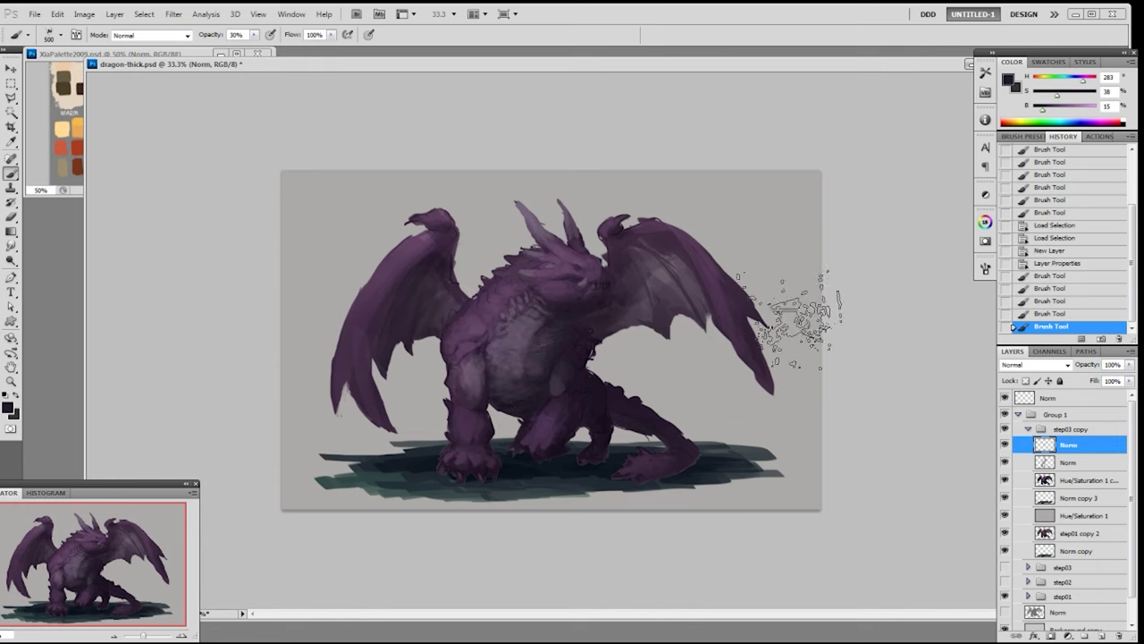
- Texture the membranes of both wings with the splatter brush
left_click_drag(384, 259, 355, 286)
left_click_drag(355, 260, 382, 438)
left_click_drag(335, 322, 362, 443)
left_click_drag(375, 313, 362, 438)
mouse_move(422, 315)
left_mouse_down()
mouse_move(414, 418)
mouse_move(427, 353)
left_mouse_up()
left_click_drag(687, 302, 720, 382)
mouse_move(656, 268)
left_mouse_down()
mouse_move(650, 236)
mouse_move(679, 279)
mouse_move(654, 325)
left_mouse_up()
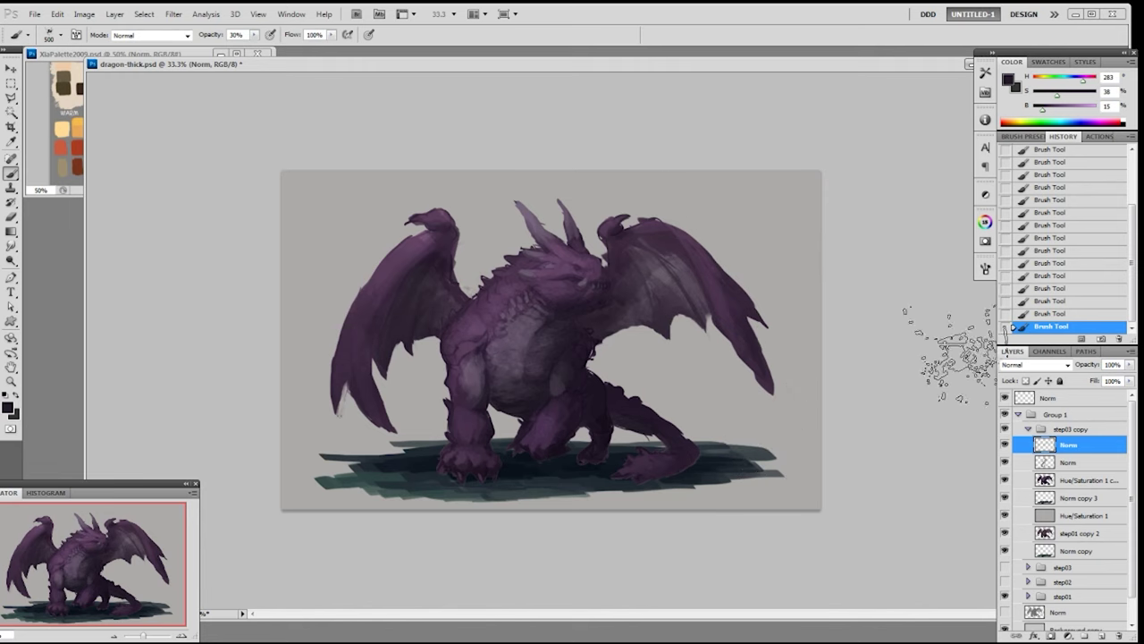
- Compare the painting with the new Norm layer, the step03 copy group and Group 1 hidden and shown
left_click(1004, 444)
left_click(1005, 444)
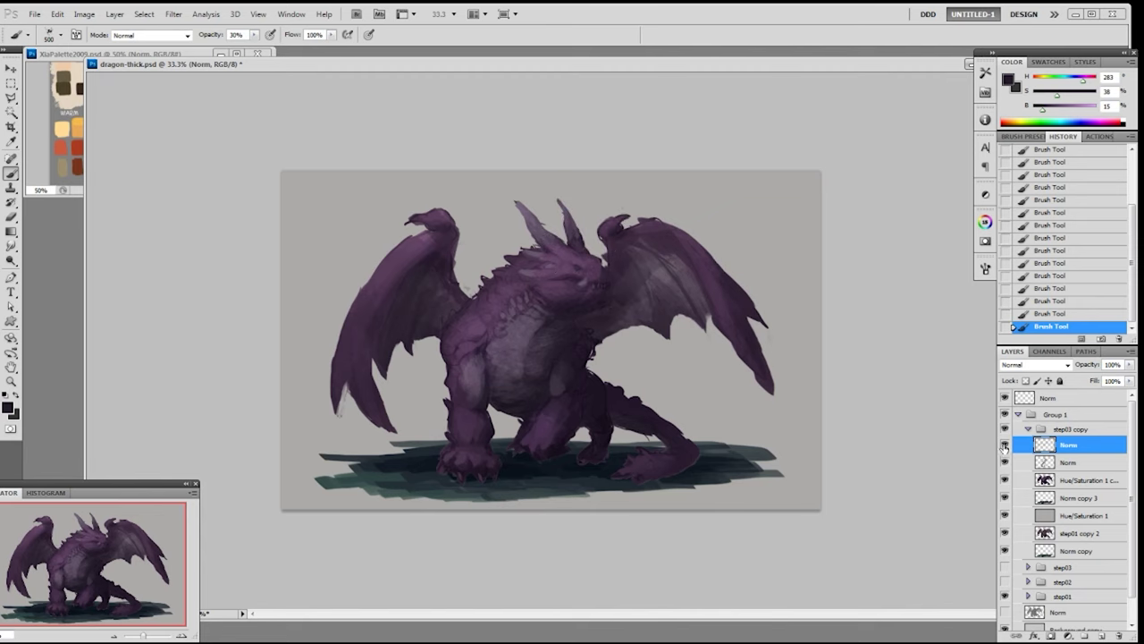
left_click(1004, 430)
left_click(1005, 430)
left_click(1004, 414)
left_click(1004, 415)
left_click(1005, 430)
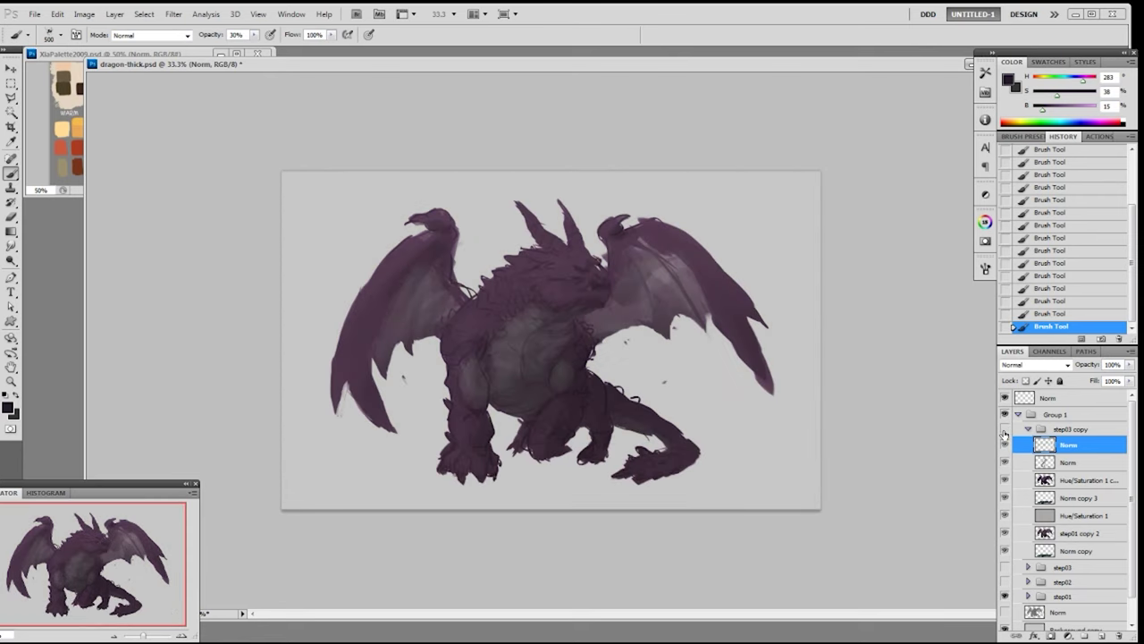
left_click(1004, 444)
left_click(1005, 445)
left_click(1005, 445)
- Paint the lower jaw in sampled purple with a new brush tip at 80% opacity, sized about 90 px
right_click(715, 371)
double_click(700, 460)
left_click(560, 294, "alt")
left_click_drag(556, 299, 576, 301)
key("bracketright")
left_click(556, 296, "alt")
key("8")
key("bracketleft")
key("bracketleft")
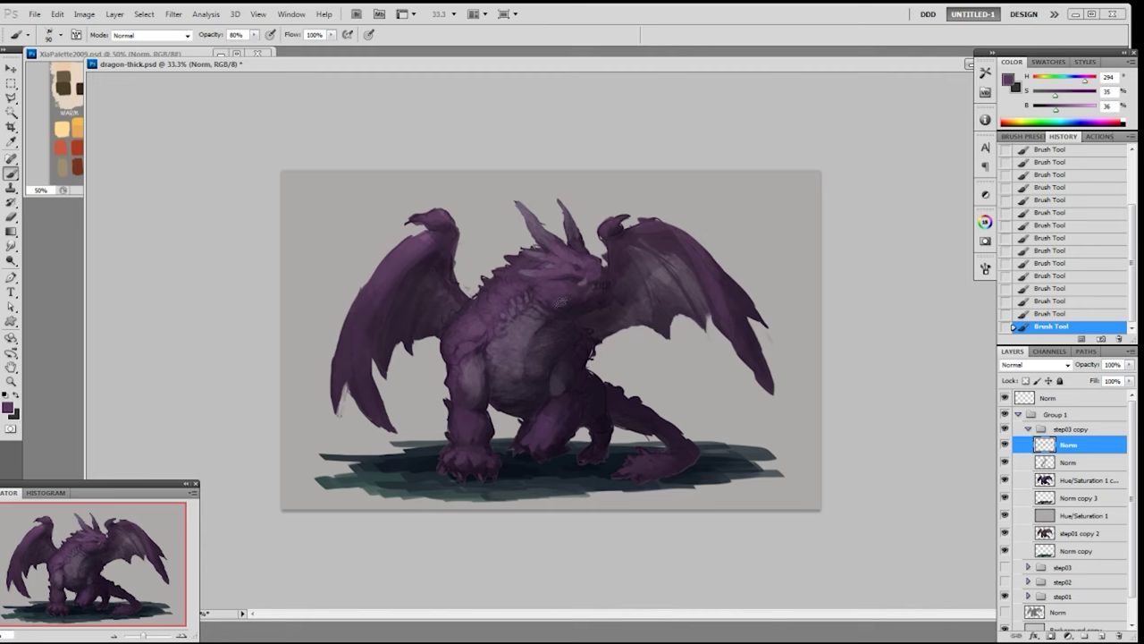
- Refine the area under the jaw and the snout tip with sampled purples, comparing against the hidden step03 copy group
left_click(1004, 429)
left_click(1005, 428)
left_click(598, 302, "alt")
left_click(1004, 430)
left_click(1005, 430)
left_click(1005, 430)
left_click(1005, 430)
left_click(606, 260, "alt")
right_click(696, 199)
key("Escape")
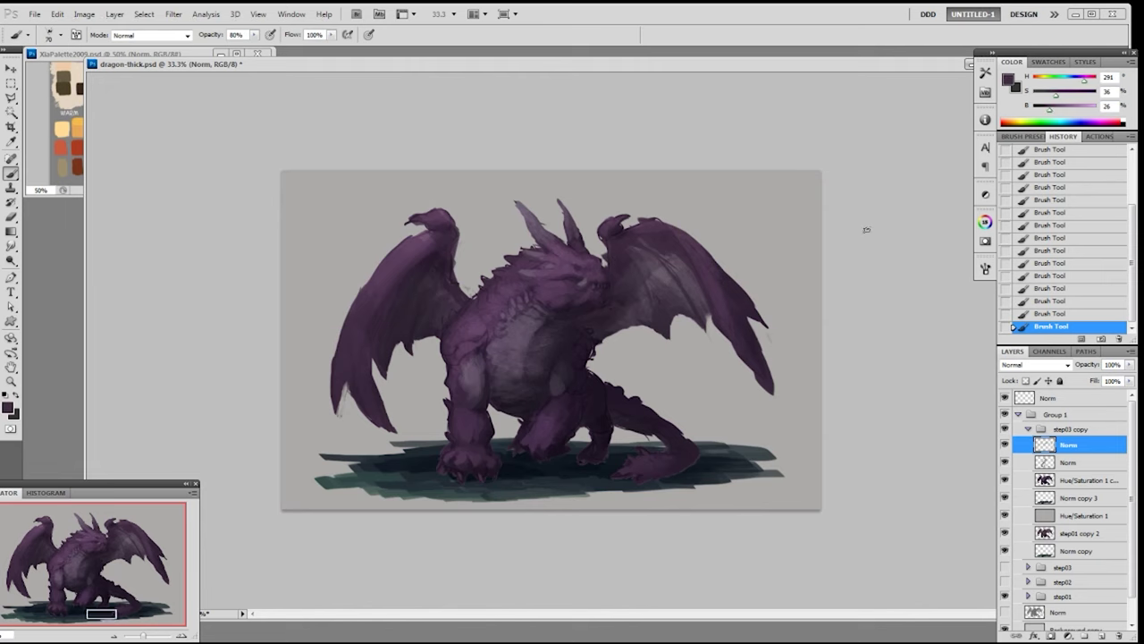
- Shade the cheek and lighten the top of the snout with sampled purples
left_click(579, 275, "alt")
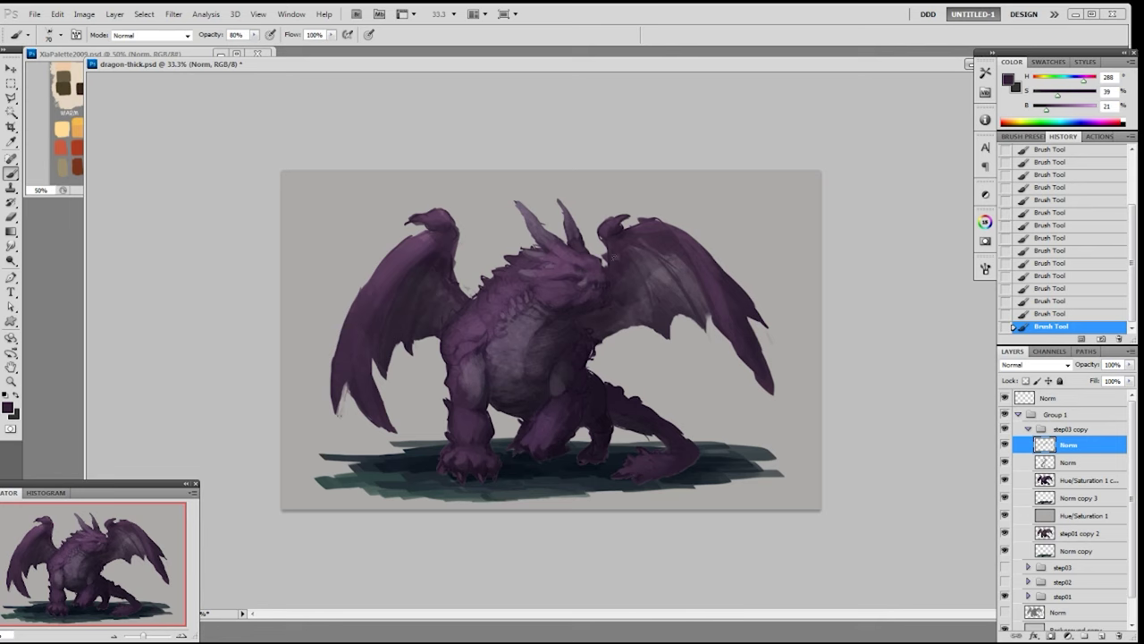
left_click(1004, 429)
left_click(1004, 429)
left_click(597, 253, "alt")
left_click(590, 258, "alt")
left_click(588, 258, "alt")
left_click(583, 259, "alt")
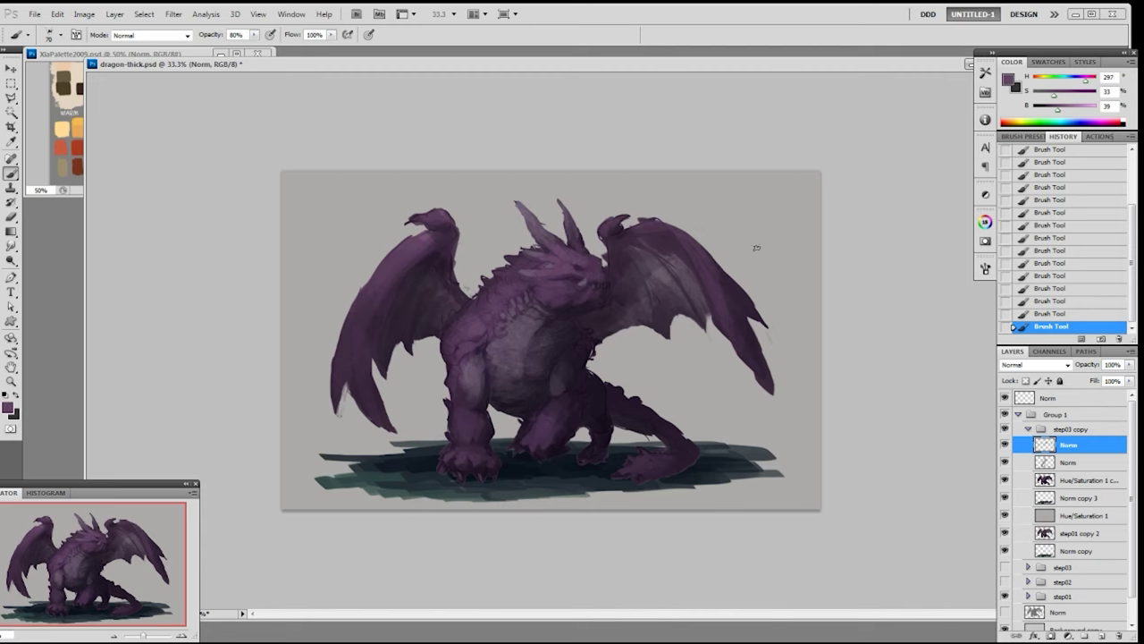
- Adjust the shading around the eye and snout with sampled darker purples, comparing against the hidden step03 copy group
left_click(1005, 429)
left_click(1004, 429)
left_click(1005, 429)
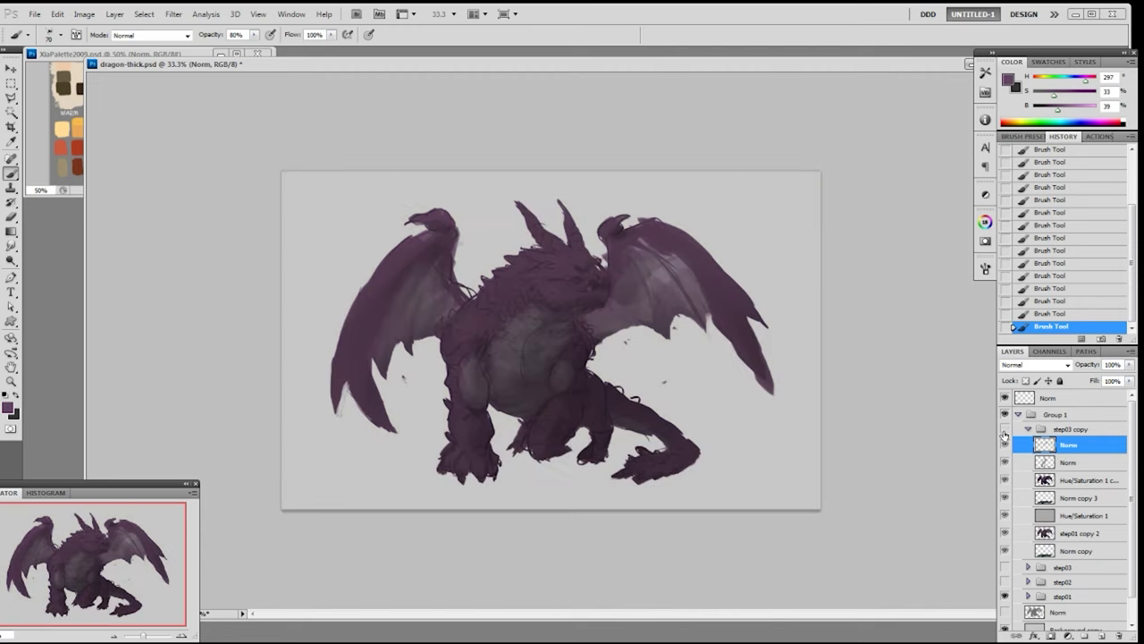
left_click(1005, 429)
left_click(588, 262, "alt")
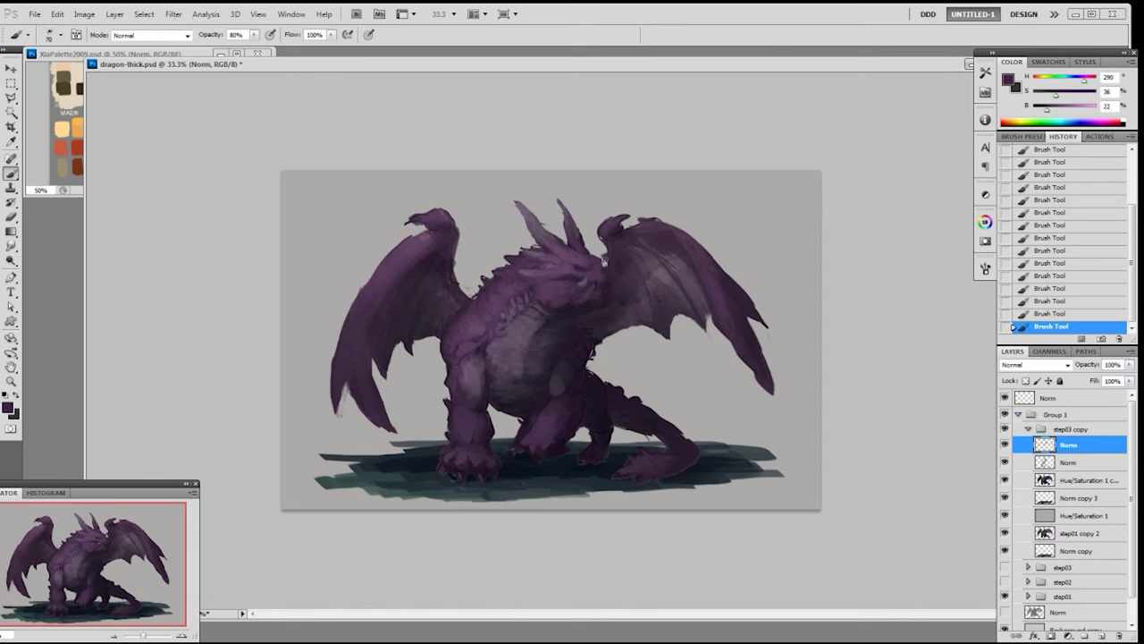
left_click(601, 259, "alt")
left_click(590, 257, "alt")
left_click(1005, 431)
left_click(1004, 431)
left_click(1005, 431)
left_click(1004, 435)
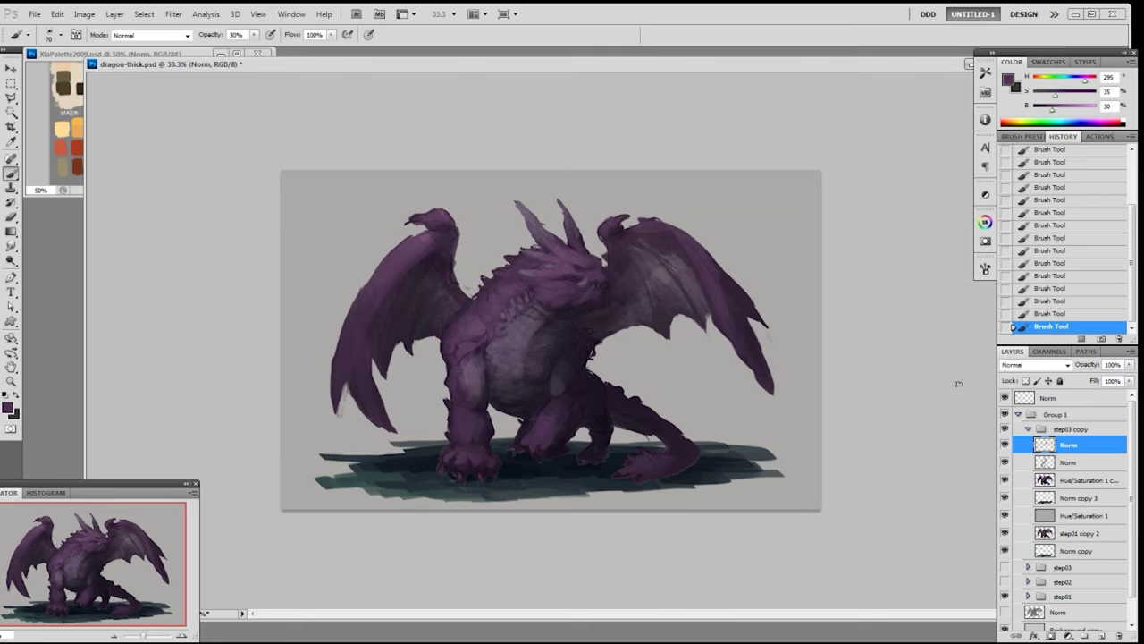
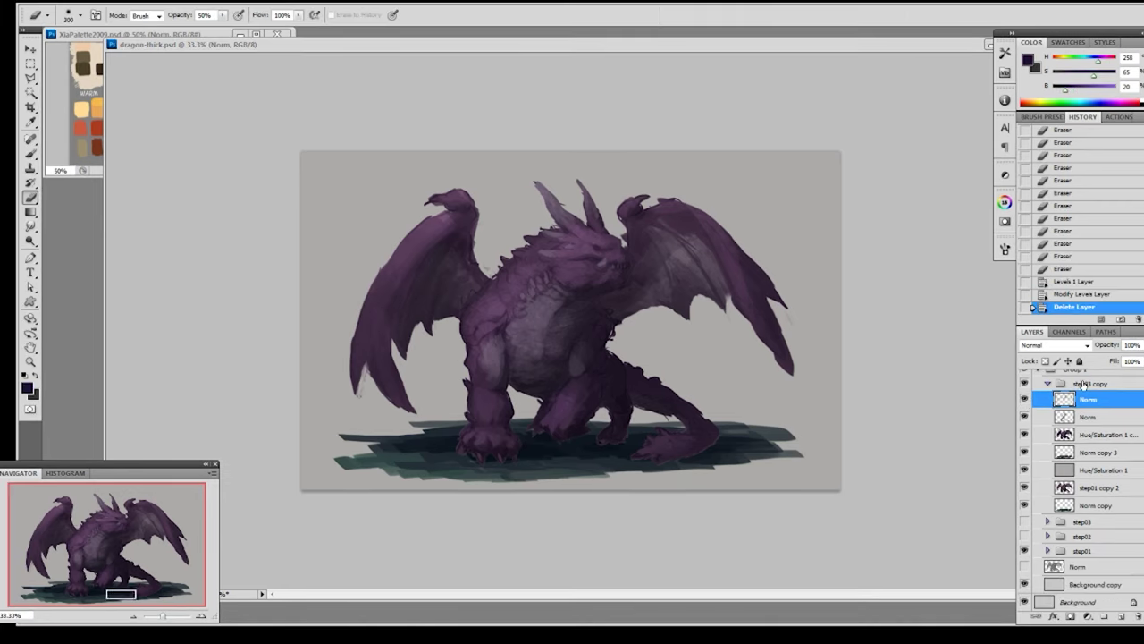
- Rename the step03 copy group as step04 and select its top Norm layer
double_click(1084, 382)
type("step04")
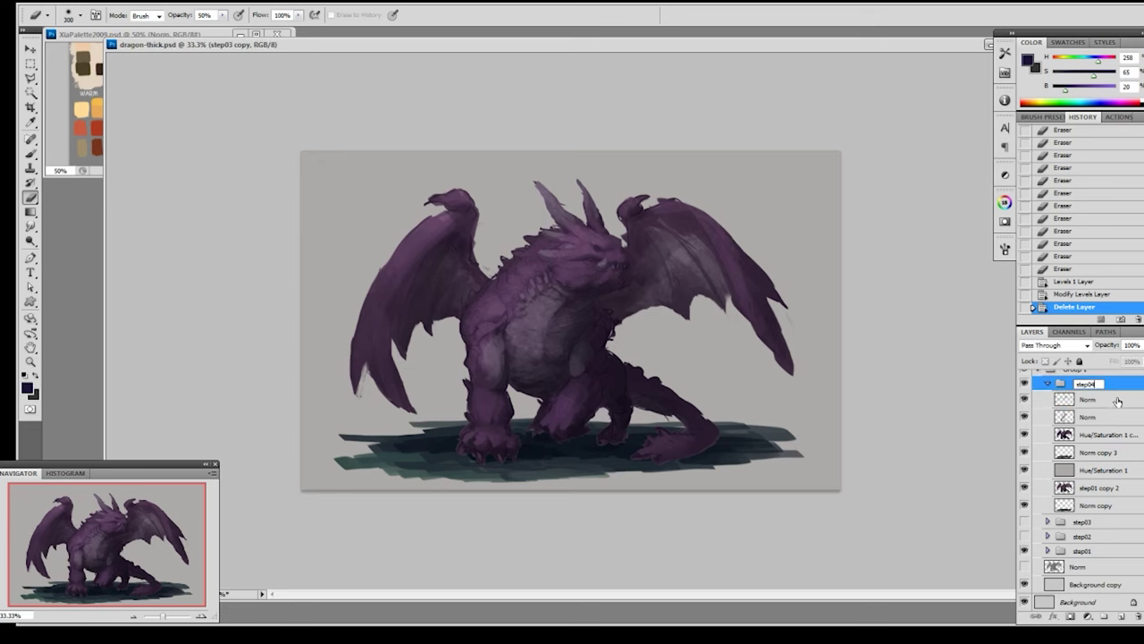
left_click(1118, 402)
- Load the dragon's outline as a selection and fill a new Clr layer in Color mode with purple at 14% saturation
left_click(1062, 438, "ctrl")
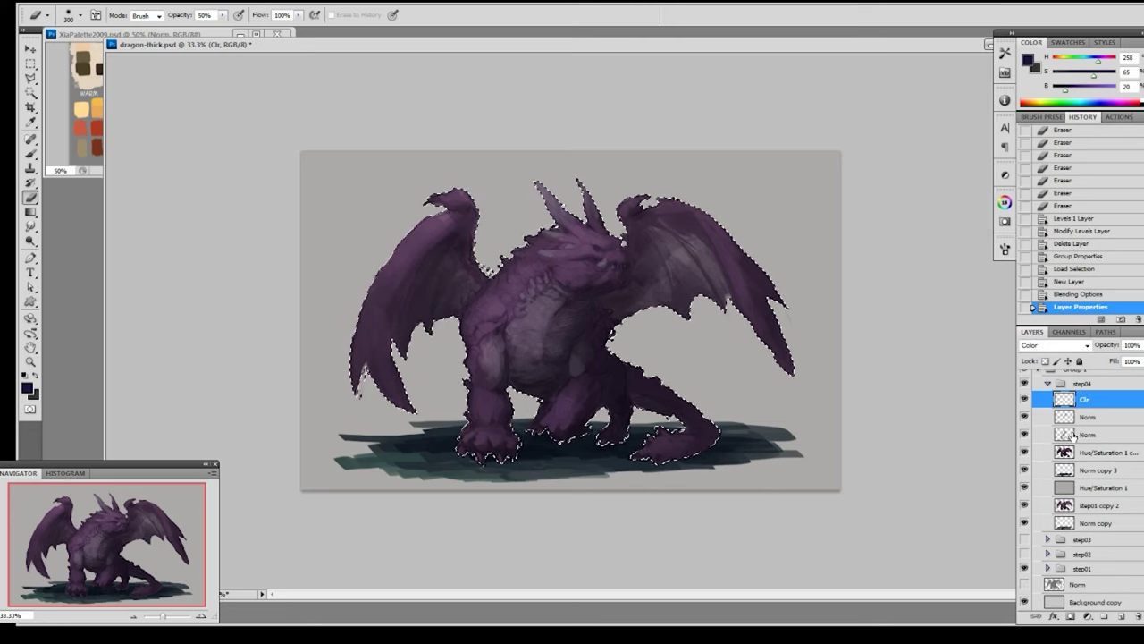
key("b")
left_click(572, 263, "alt")
left_click_drag(1073, 77, 1066, 77)
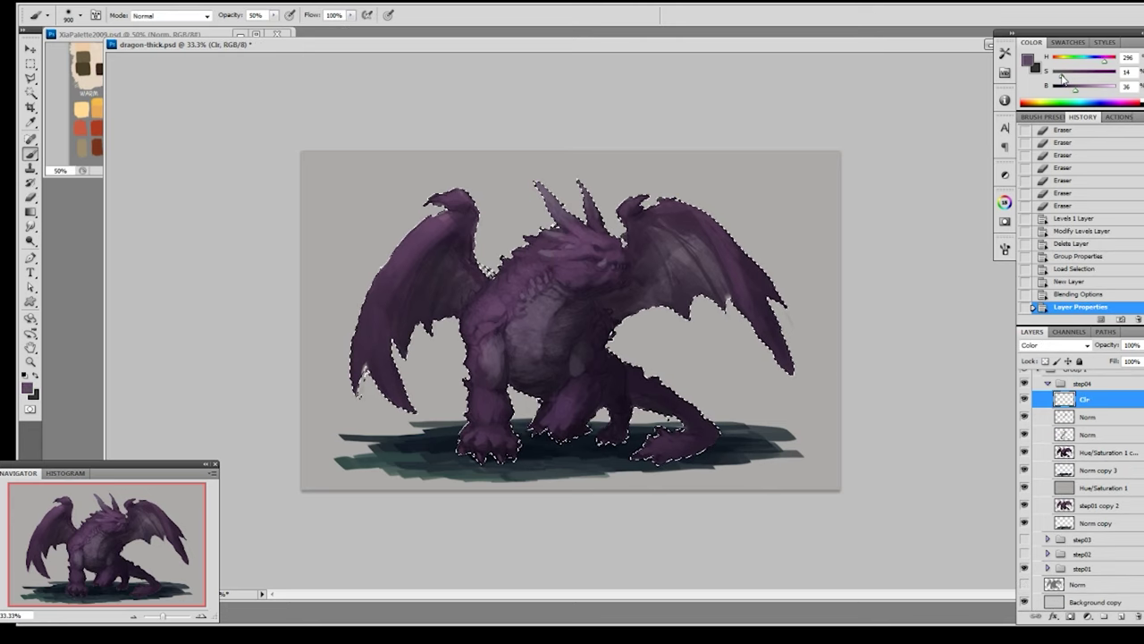
key("alt+BackSpace")
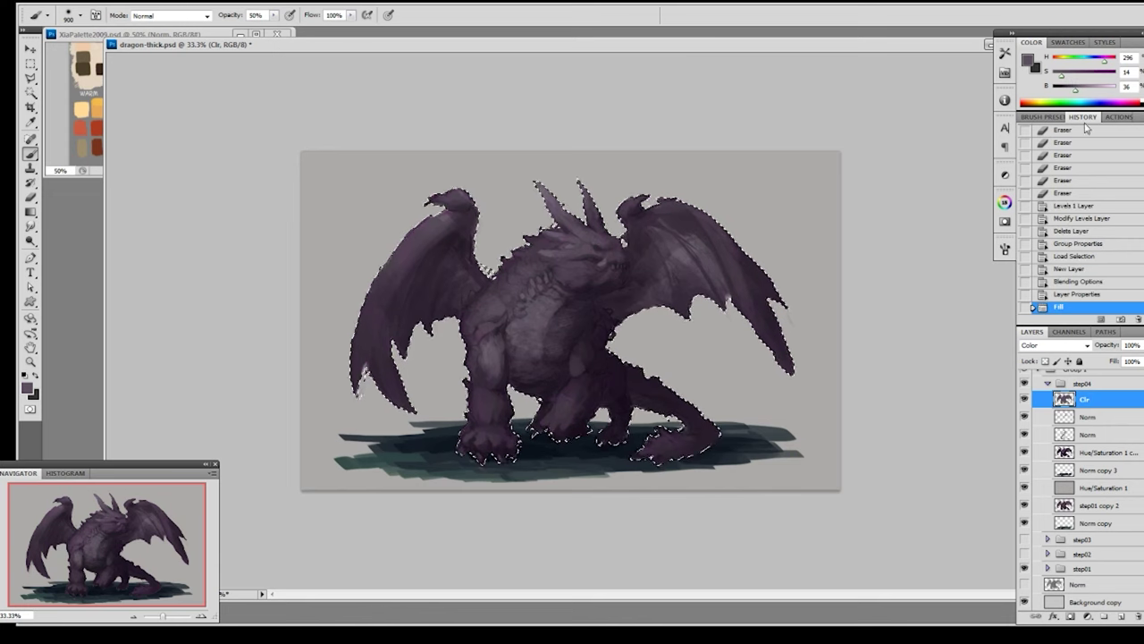
- Compare with the Clr layer hidden, then refill the selection with the same purple at 21% saturation
left_click(1024, 401)
left_click(1024, 401)
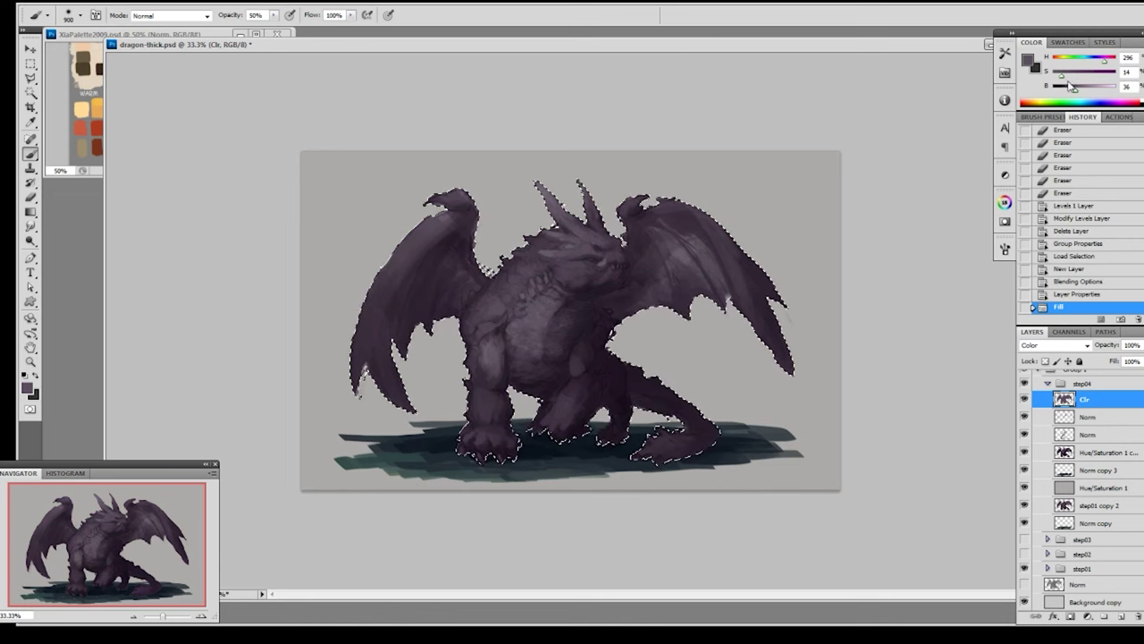
key("alt+BackSpace")
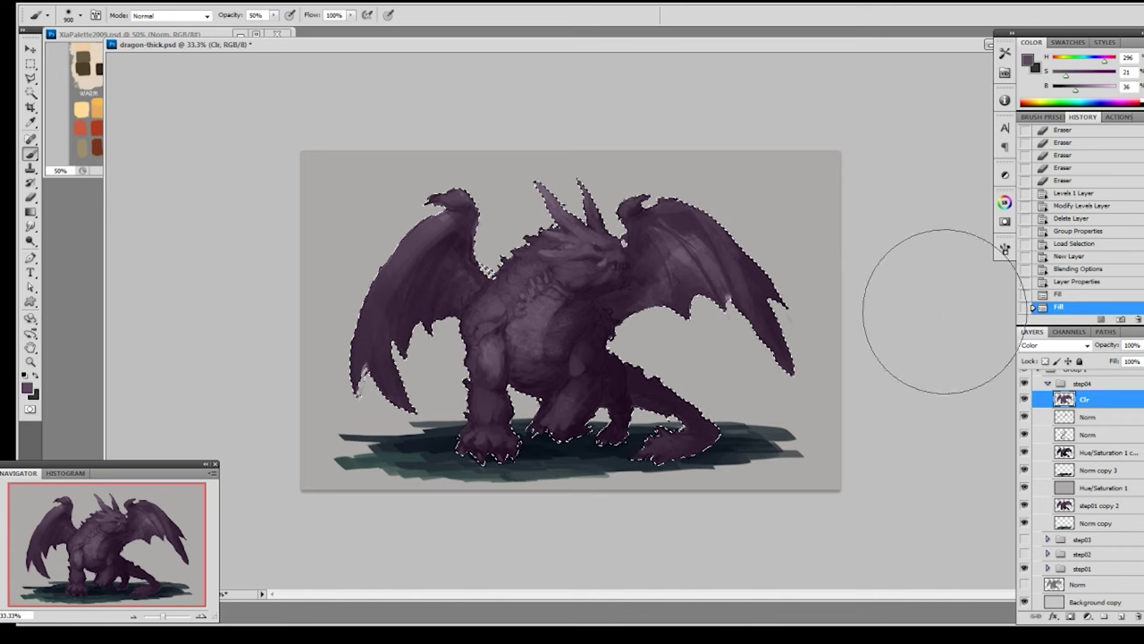
- Partly erase the Clr fill over the head and the wing behind it with the Eraser at 50% opacity
key("e")
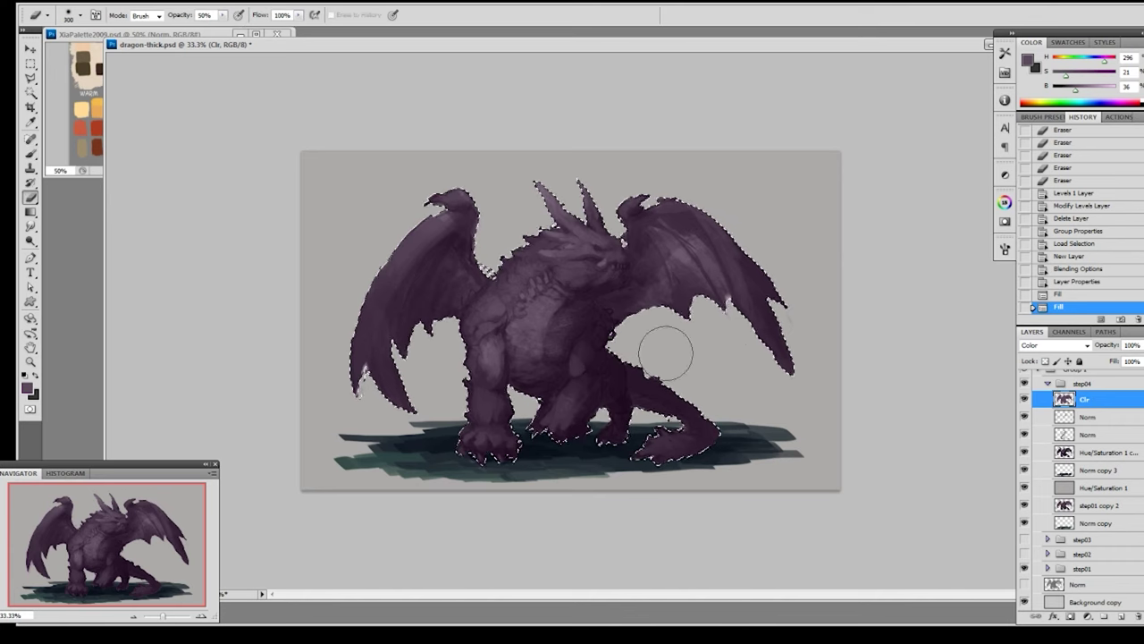
left_click(617, 279)
key("ctrl+z")
left_click_drag(620, 277, 590, 255)
left_click_drag(666, 234, 720, 273)
left_click(1024, 400)
left_click(1025, 399)
- Partly erase the Clr fill over the neck, shoulder, chest and belly, then deselect the dragon
left_click_drag(590, 259, 541, 295)
left_click_drag(550, 282, 527, 308)
left_click_drag(537, 295, 487, 358)
left_click_drag(537, 313, 545, 349)
left_click_drag(572, 309, 581, 344)
mouse_move(612, 309)
left_mouse_down()
mouse_move(599, 340)
mouse_move(609, 367)
left_mouse_up()
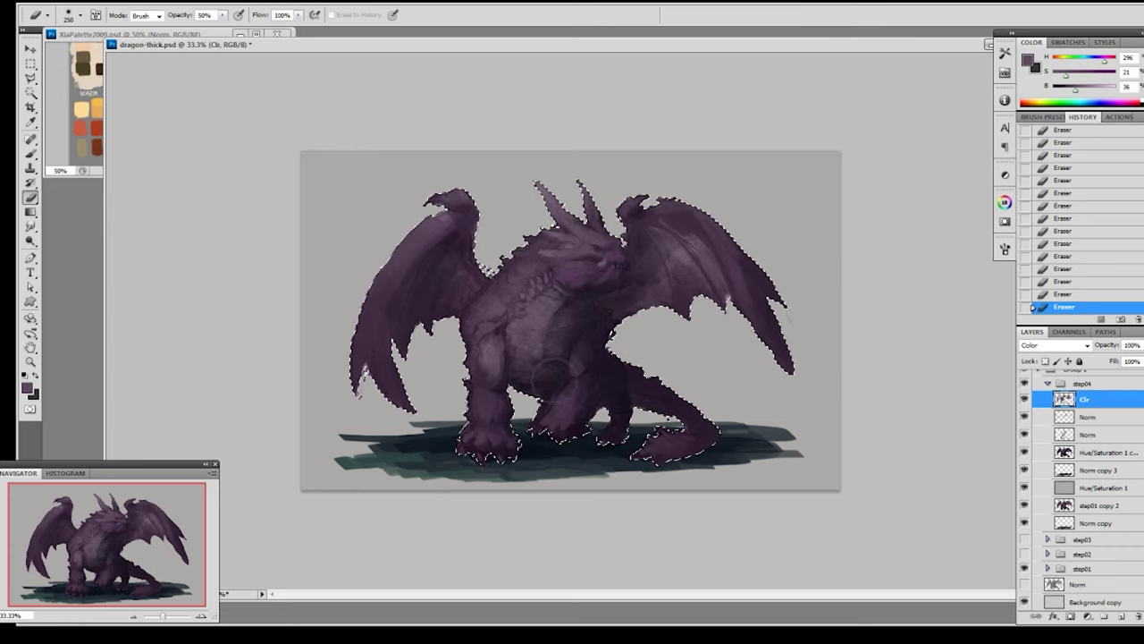
key("ctrl+d")
- Add a Levels adjustment masked to the dragon with input levels 6, 0.95 and 218, then compare with it hidden
left_click(139, 2)
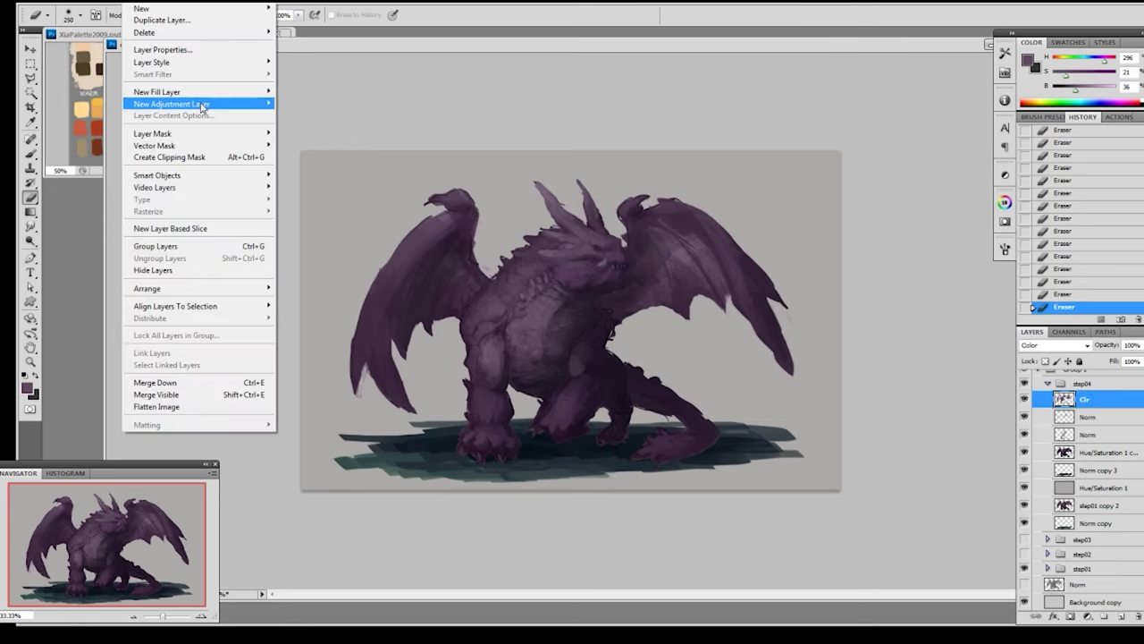
mouse_move(179, 104)
left_click(105, 117)
left_click(716, 198)
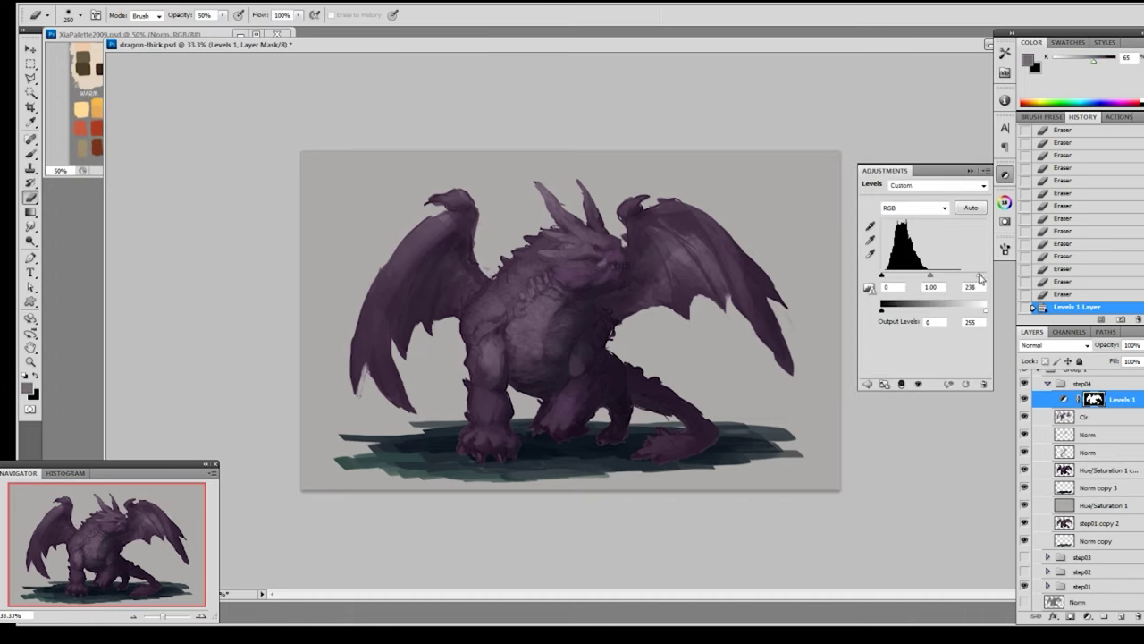
left_click_drag(977, 280, 970, 277)
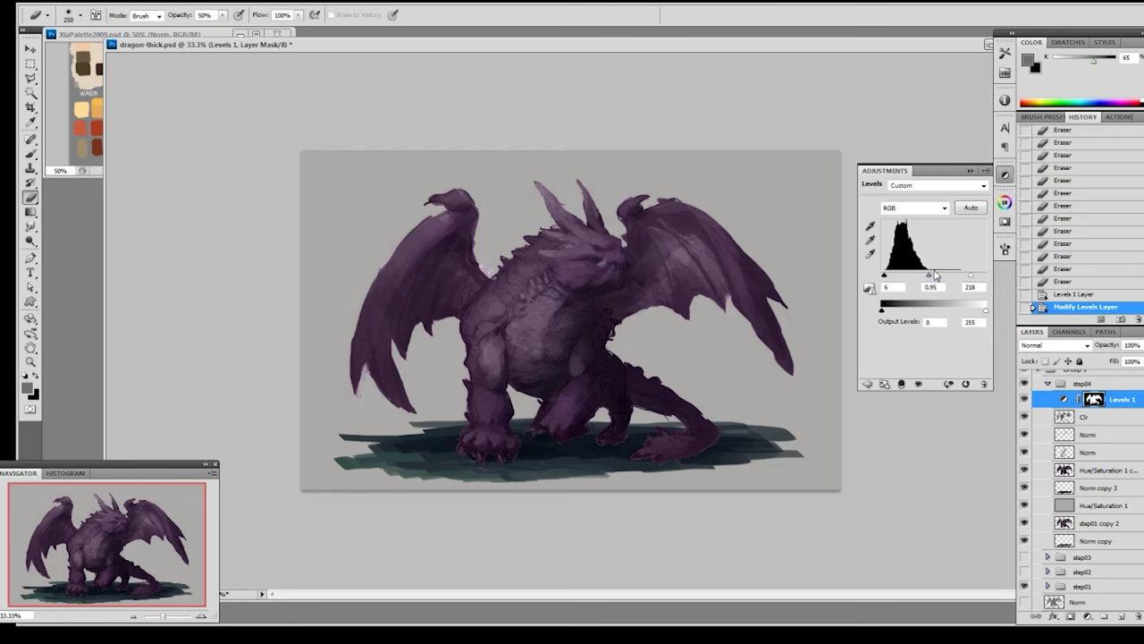
left_click(969, 170)
left_click(1024, 399)
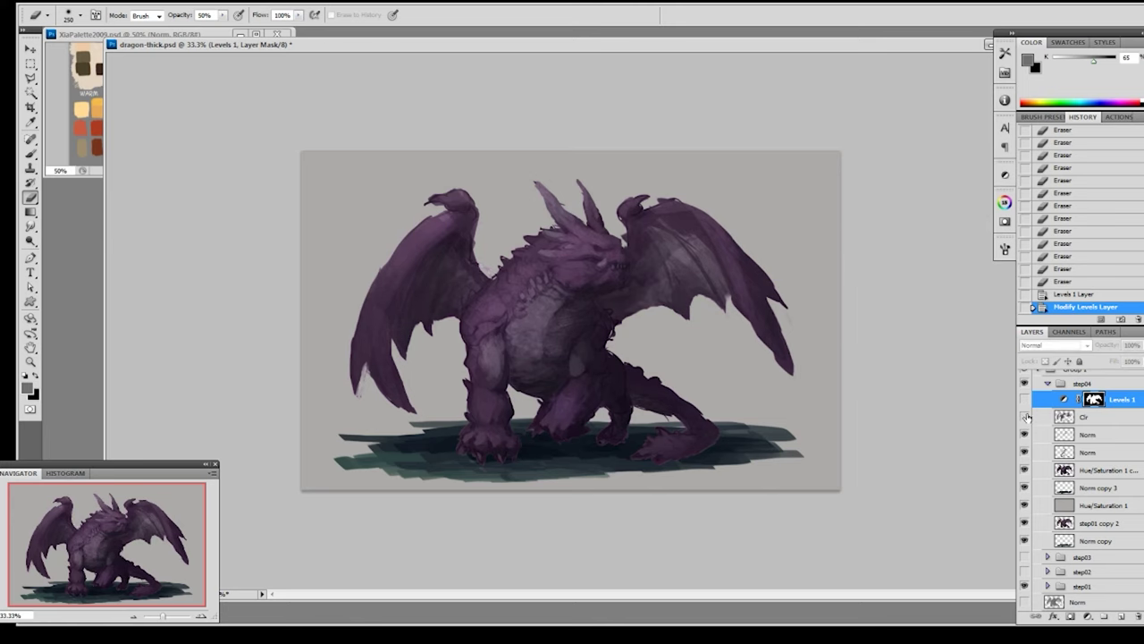
left_click(1025, 399)
left_click(1025, 402)
left_click(1025, 403)
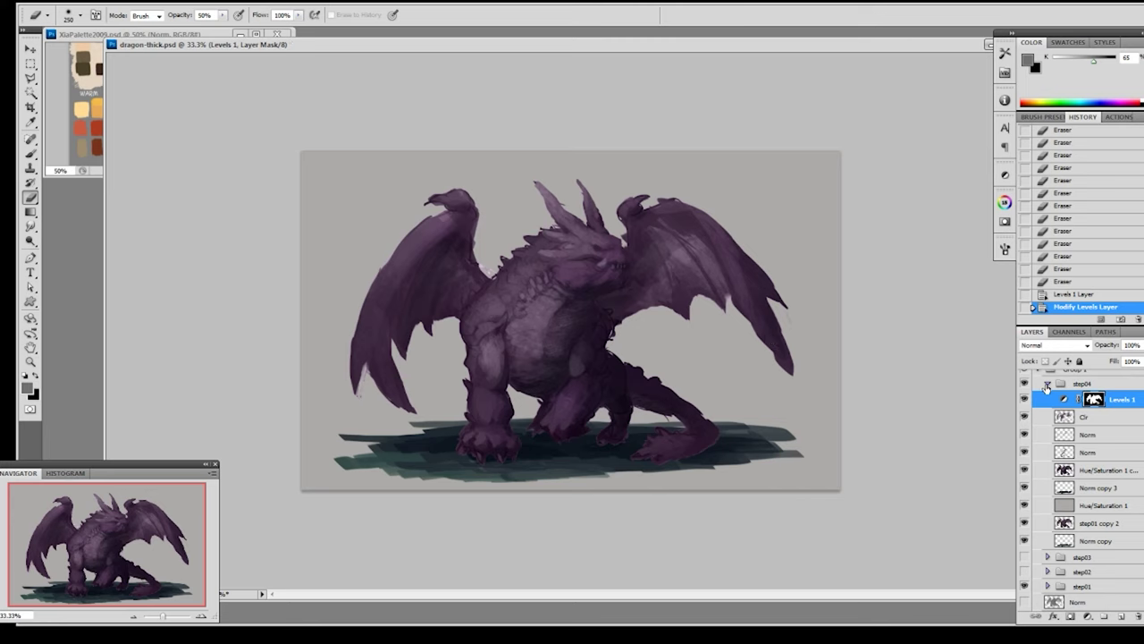
- Merge the step04 layers from Levels 1 down to the Hue/Saturation 1 copy into one layer
left_click(1090, 436)
left_click(1094, 472, "shift")
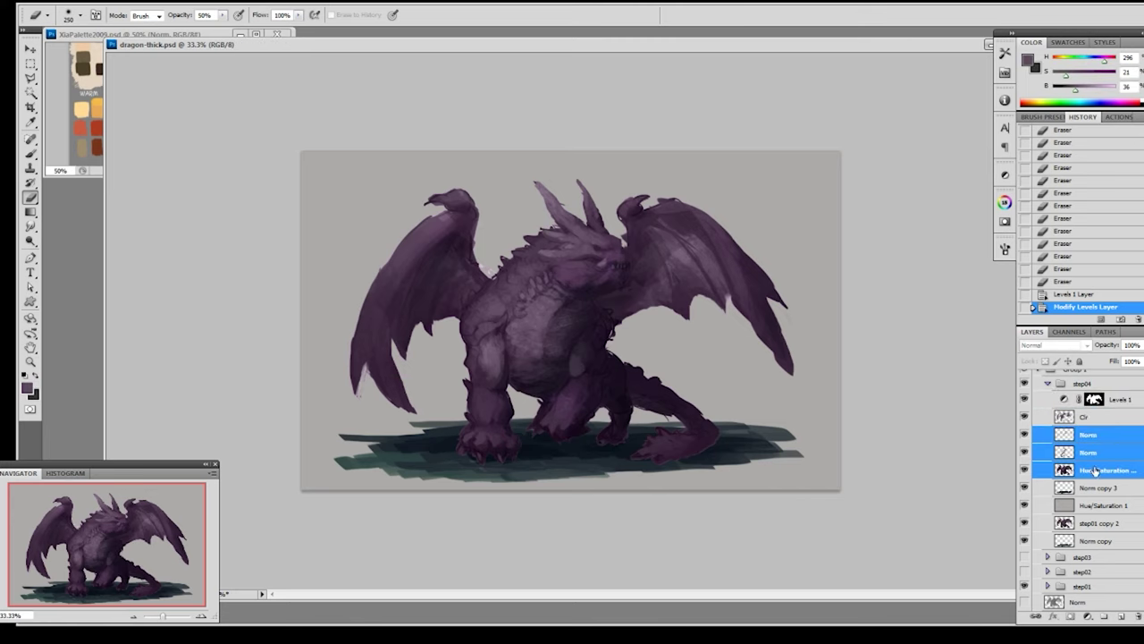
left_click(1106, 415)
left_click(1099, 471, "shift")
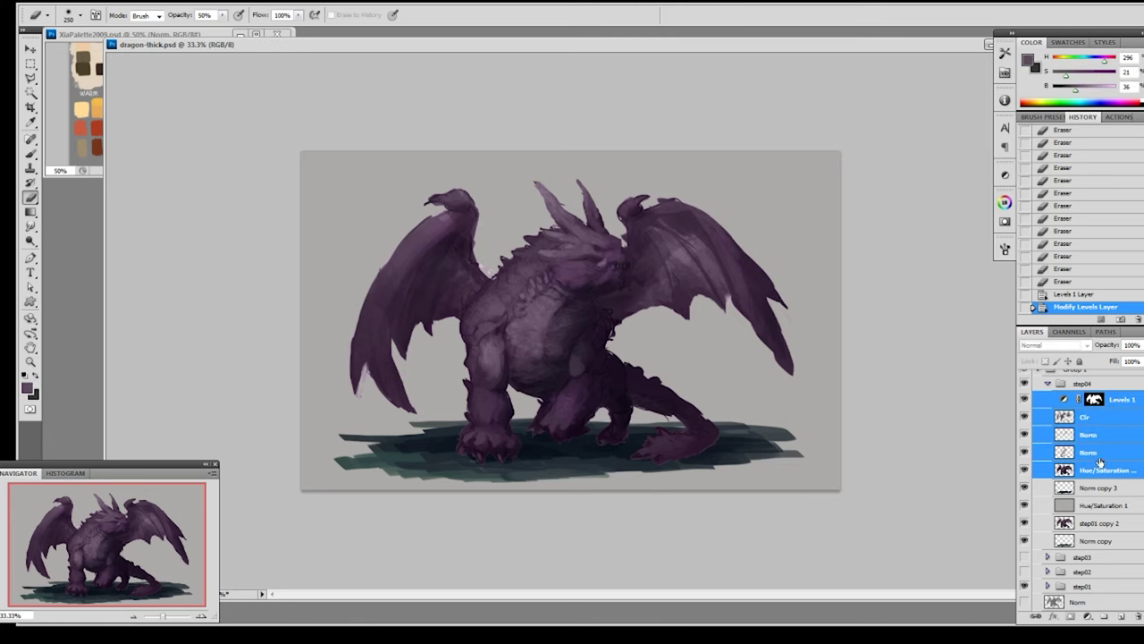
key("ctrl+e")
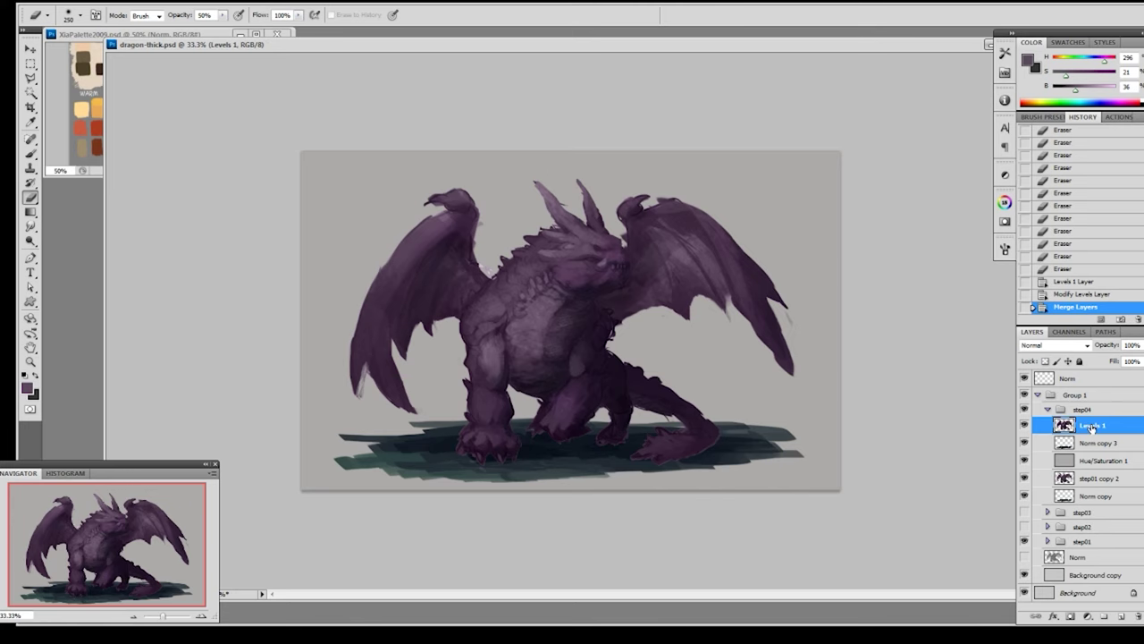
- Delete the step01 copy 2 and Norm copy layers from the step04 group
left_click(1103, 479)
left_click(1106, 496, "shift")
left_click_drag(1107, 496, 1121, 617)
- Duplicate the step04 group, hide the original, and rename the copy step05
left_click(1048, 408)
left_click(1077, 412)
right_click(1077, 413)
left_click(1086, 427)
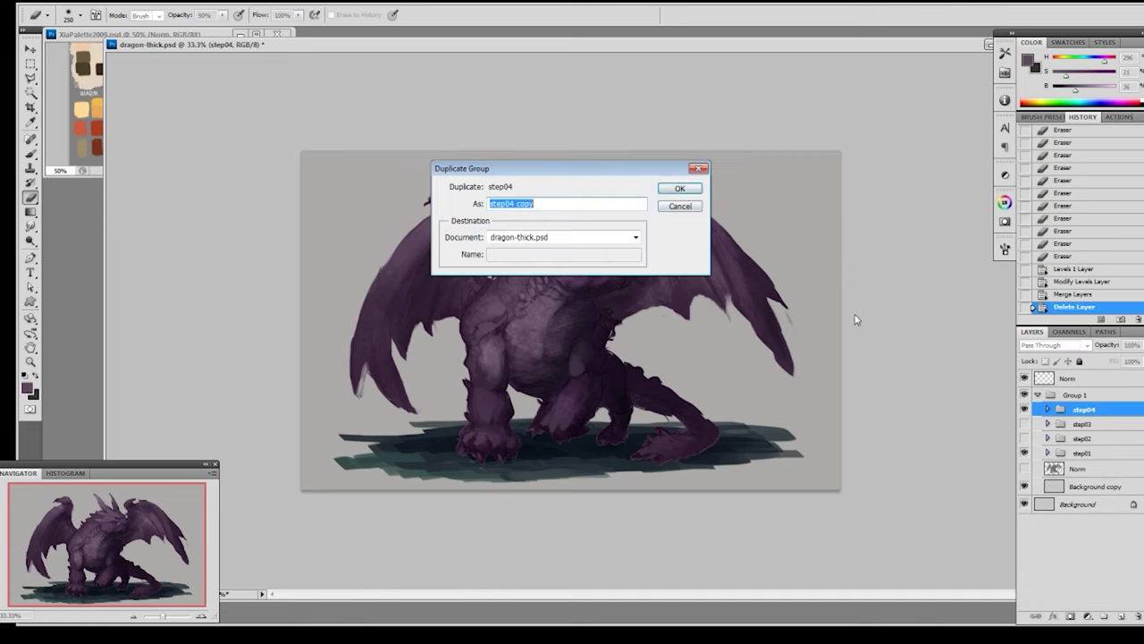
left_click(680, 188)
left_click(1025, 424)
double_click(1093, 410)
type("step05")
left_click(1047, 409)
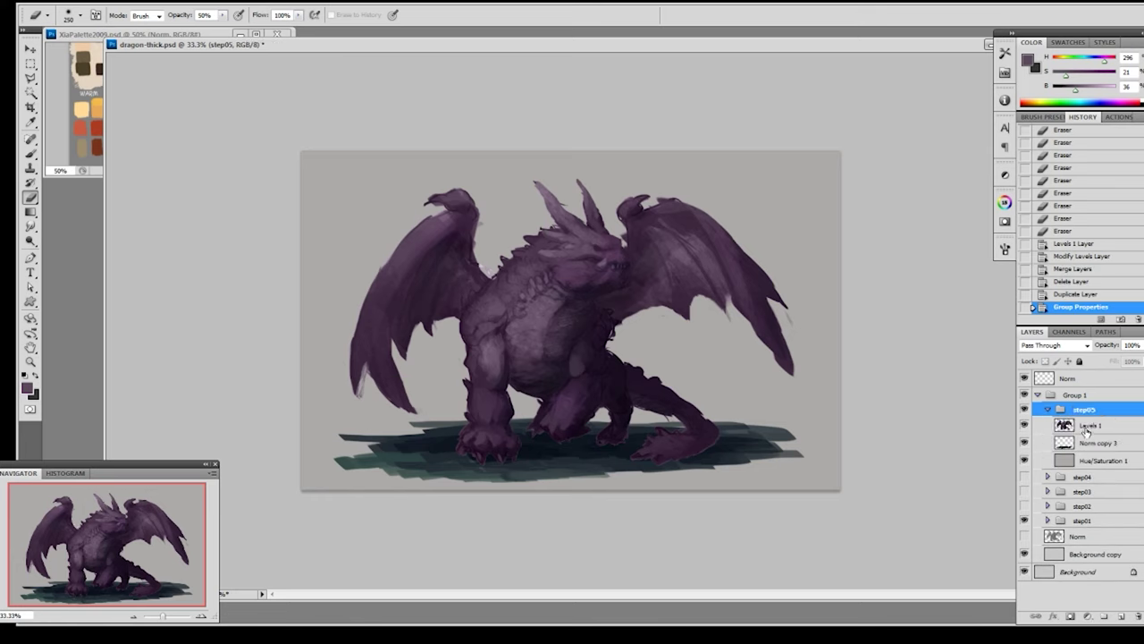
- Add a Multiply layer named Multi above Levels 1, sample the body's purple, and load the dragon's outline as a hidden-edge selection
left_click(1063, 425)
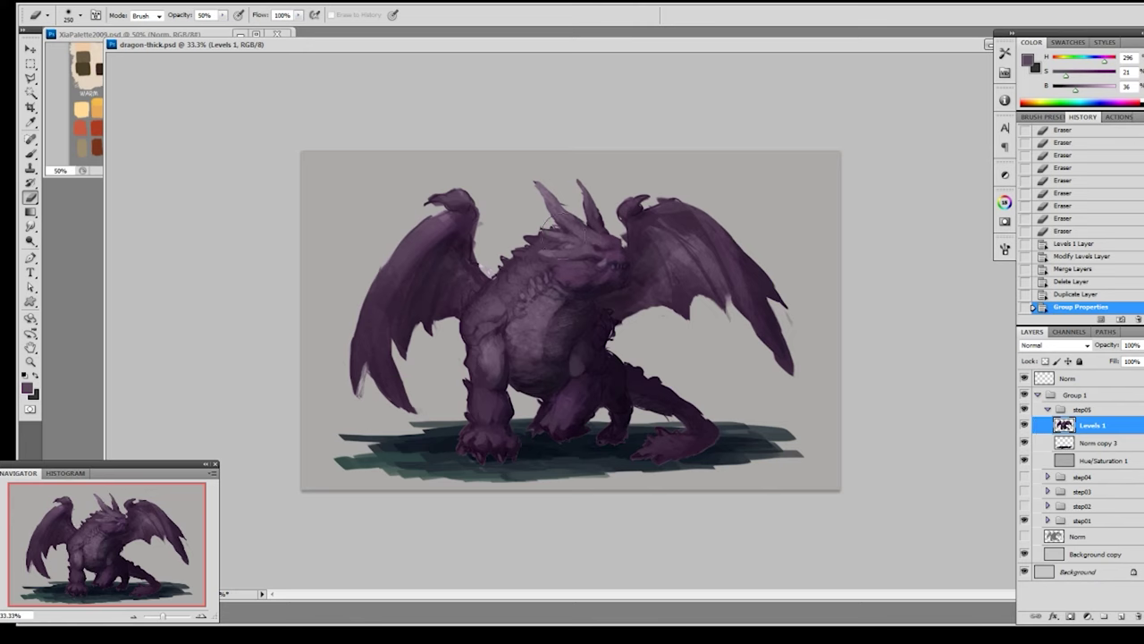
key("F3")
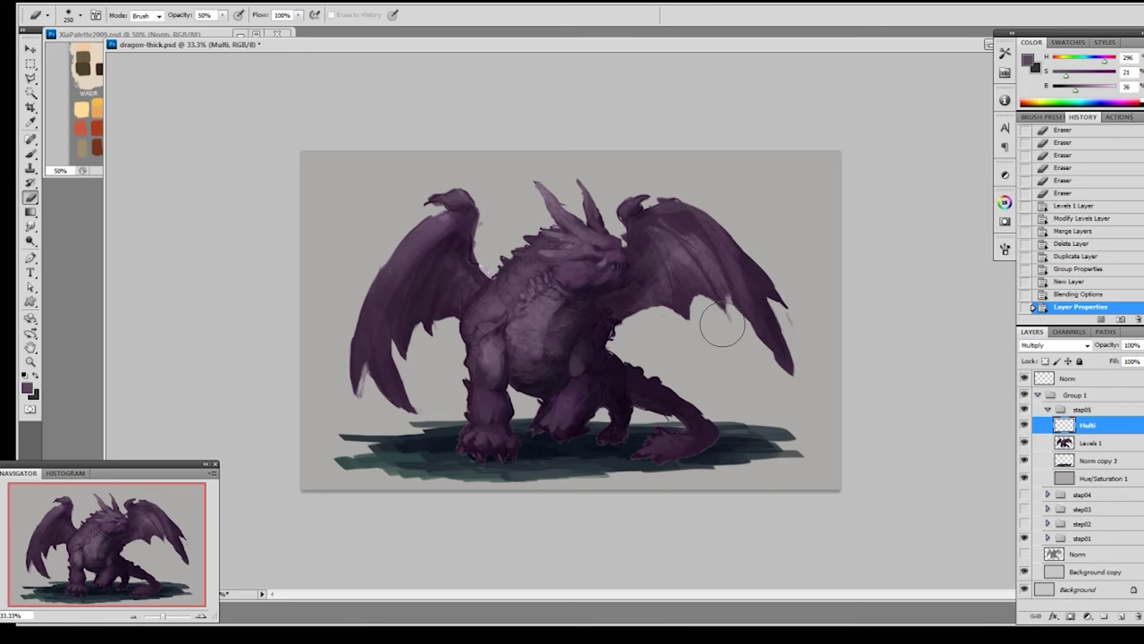
key("b")
left_click(511, 287, "alt")
right_click(511, 284)
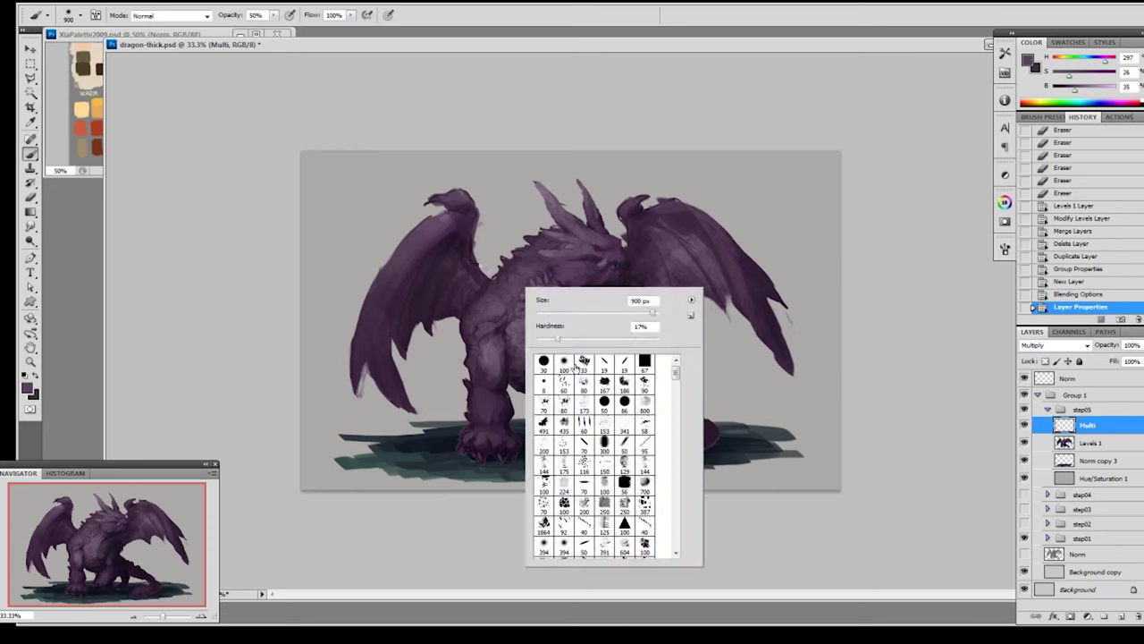
left_click(1062, 443, "ctrl")
key("ctrl+h")
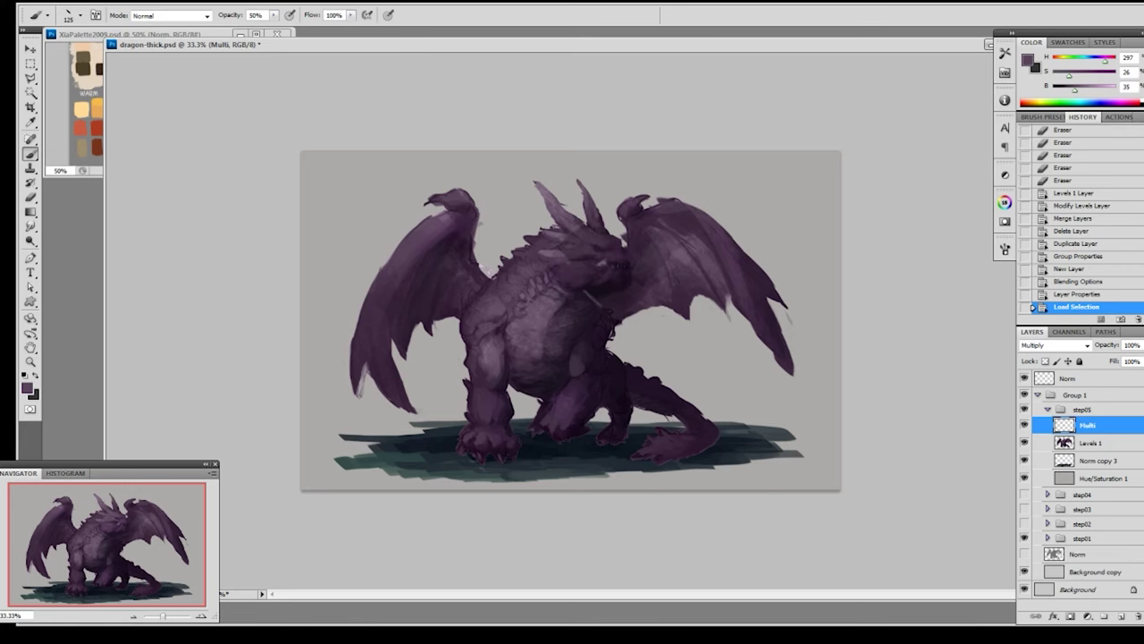
- Darken the dragon's head, neck, back and front leg with purple on the Multi layer, then compare with that layer hidden
left_click_drag(579, 279, 612, 248)
mouse_move(501, 284)
left_mouse_down()
mouse_move(477, 327)
mouse_move(480, 443)
mouse_move(503, 438)
mouse_move(503, 399)
left_mouse_up()
mouse_move(475, 311)
left_mouse_down()
mouse_move(480, 298)
mouse_move(511, 309)
mouse_move(518, 273)
mouse_move(511, 281)
mouse_move(559, 245)
mouse_move(528, 243)
mouse_move(565, 231)
mouse_move(547, 238)
mouse_move(570, 250)
left_mouse_up()
left_click(1025, 426)
left_click(1025, 425)
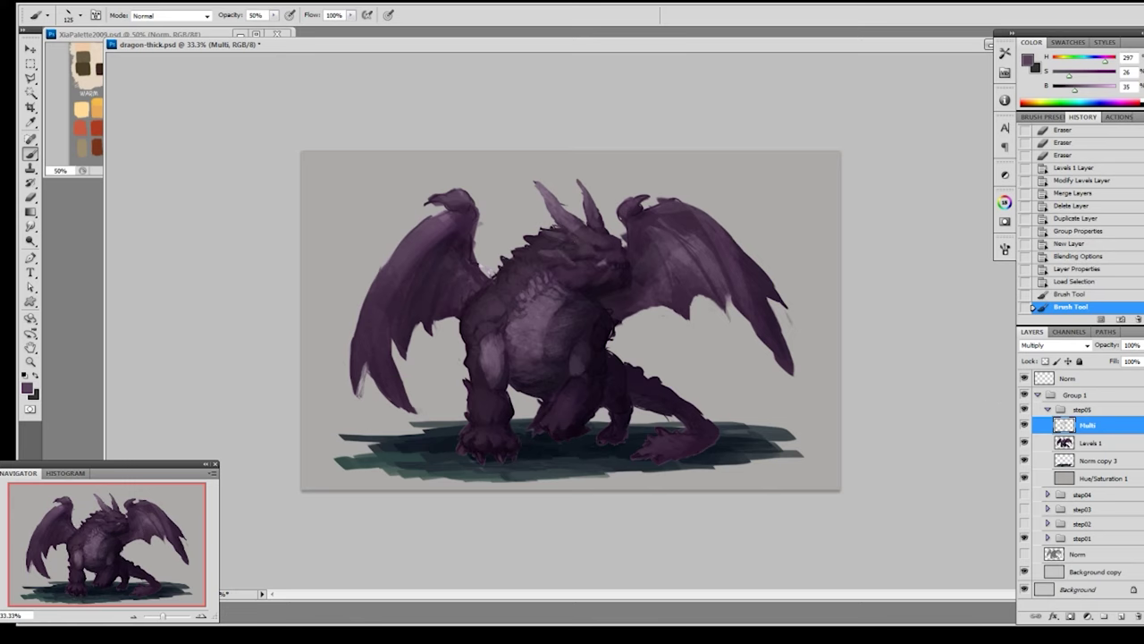
- Erase the Multi shading in small spots on the head and around the snout with a 50 px Eraser
key("e")
right_click(564, 252)
left_click(658, 337)
mouse_move(563, 253)
left_mouse_down()
mouse_move(569, 235)
mouse_move(618, 266)
left_mouse_up()
key("ctrl+z")
left_click_drag(613, 263, 628, 271)
left_click_drag(619, 262, 625, 268)
left_click_drag(619, 263, 625, 269)
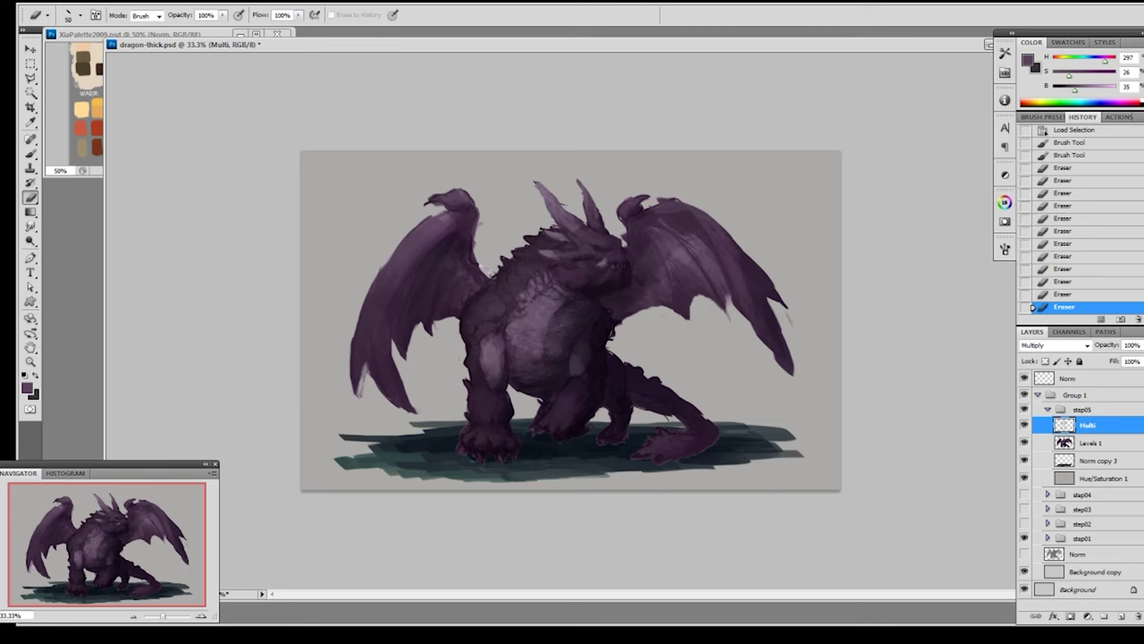
left_click_drag(618, 262, 624, 268)
left_click_drag(618, 263, 624, 268)
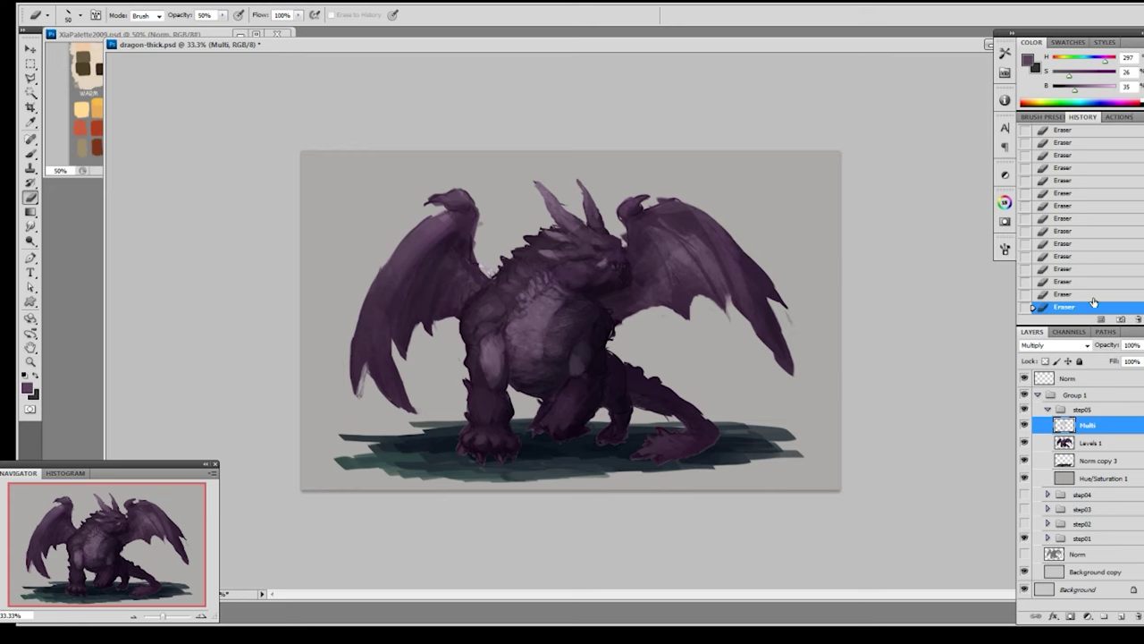
- Step back one eraser stroke in the history and compare the dragon with the Multi layer hidden
left_click(1091, 294)
left_click(1023, 425)
left_click(1023, 425)
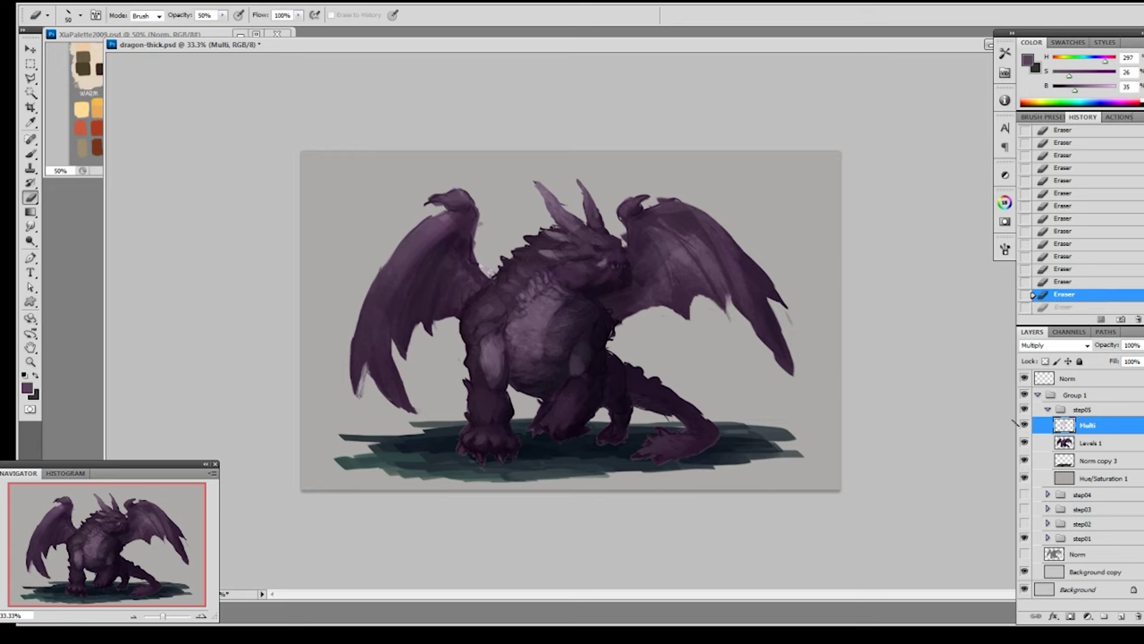
- Darken the upper parts of both wings with a 200 px brush at 50% opacity, then compare with the Multi layer hidden
key("b")
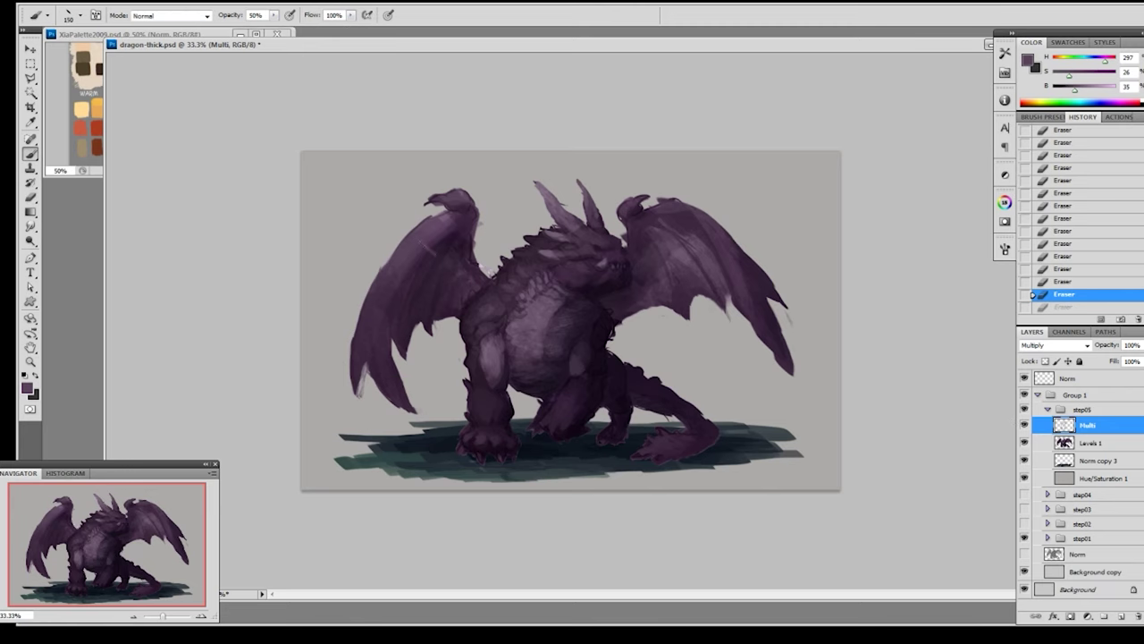
mouse_move(437, 196)
left_mouse_down()
mouse_move(469, 213)
mouse_move(394, 260)
left_mouse_up()
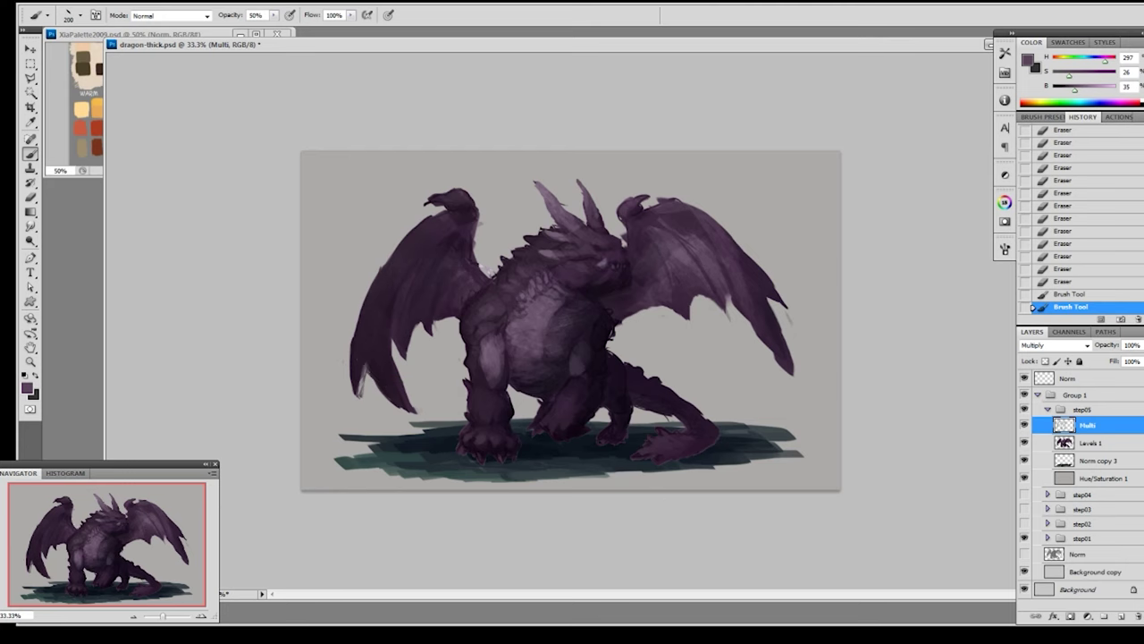
mouse_move(645, 211)
left_mouse_down()
mouse_move(619, 213)
mouse_move(672, 193)
mouse_move(707, 223)
mouse_move(783, 343)
mouse_move(770, 287)
mouse_move(675, 210)
left_mouse_up()
left_click(1024, 427)
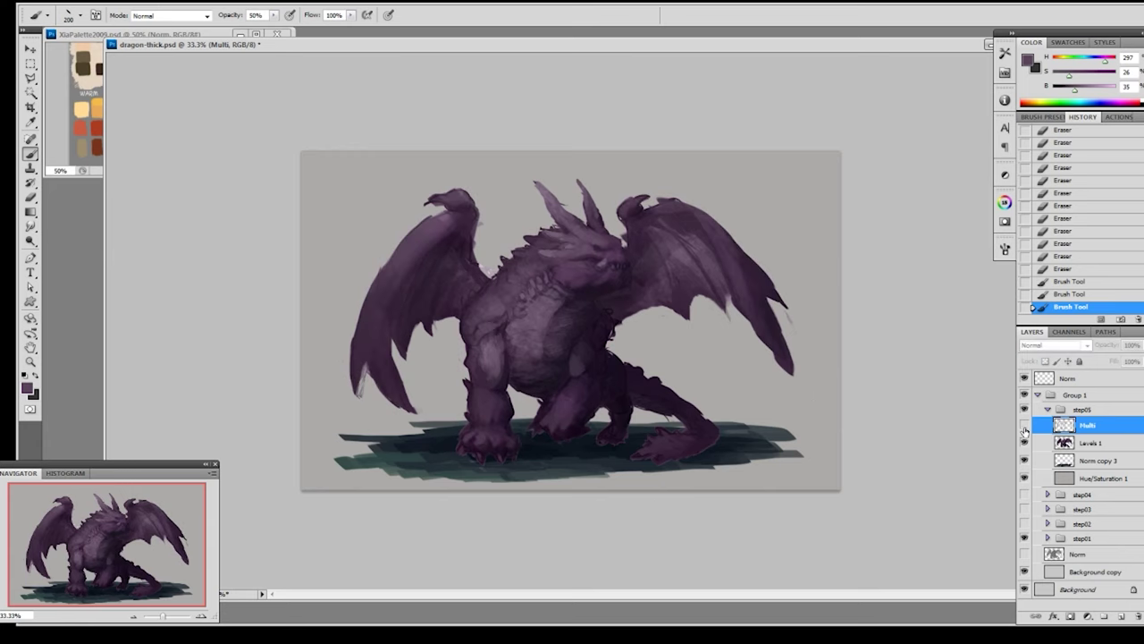
left_click(1024, 426)
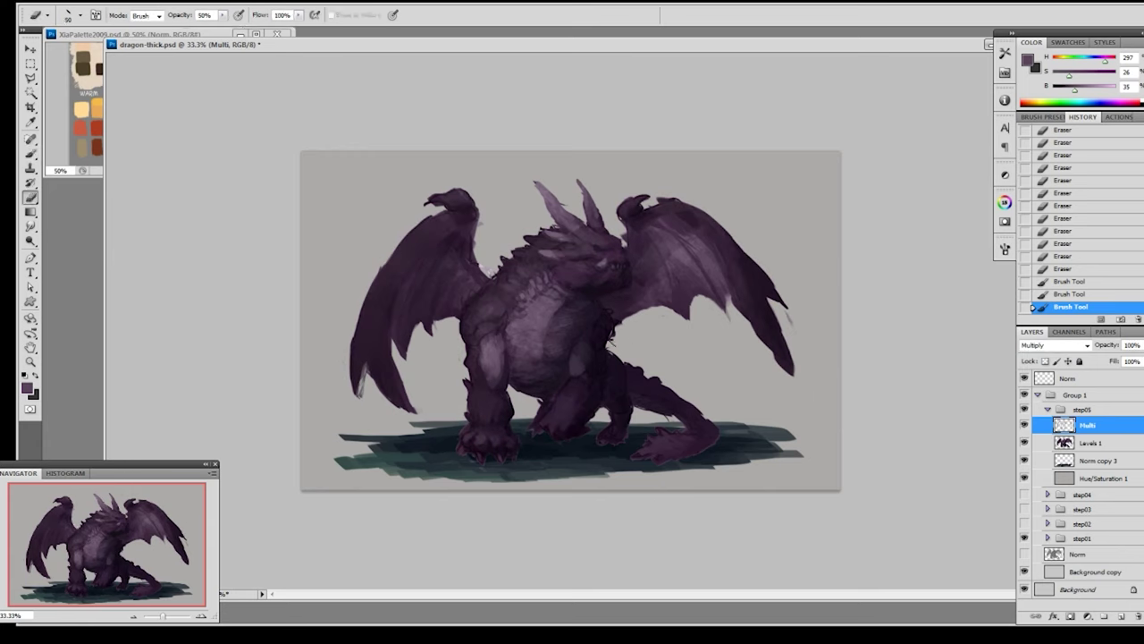
- Partly erase the Multi shading over the head, shoulder, front leg and paw with a 250 px textured eraser at 50% opacity
key("e")
right_click(605, 349)
left_click(655, 467)
left_click(863, 340)
key("bracketright")
key("bracketright")
key("bracketright")
key("bracketright")
key("bracketright")
key("bracketright")
key("bracketright")
key("bracketright")
key("bracketright")
key("bracketleft")
key("bracketleft")
mouse_move(556, 248)
left_mouse_down()
mouse_move(622, 253)
mouse_move(579, 241)
left_mouse_up()
mouse_move(521, 275)
left_mouse_down()
mouse_move(525, 329)
mouse_move(509, 287)
mouse_move(522, 266)
mouse_move(493, 302)
left_mouse_up()
mouse_move(493, 376)
left_mouse_down()
mouse_move(490, 402)
mouse_move(515, 425)
mouse_move(491, 400)
left_mouse_up()
left_click_drag(488, 422, 485, 438)
left_click_drag(497, 436, 512, 431)
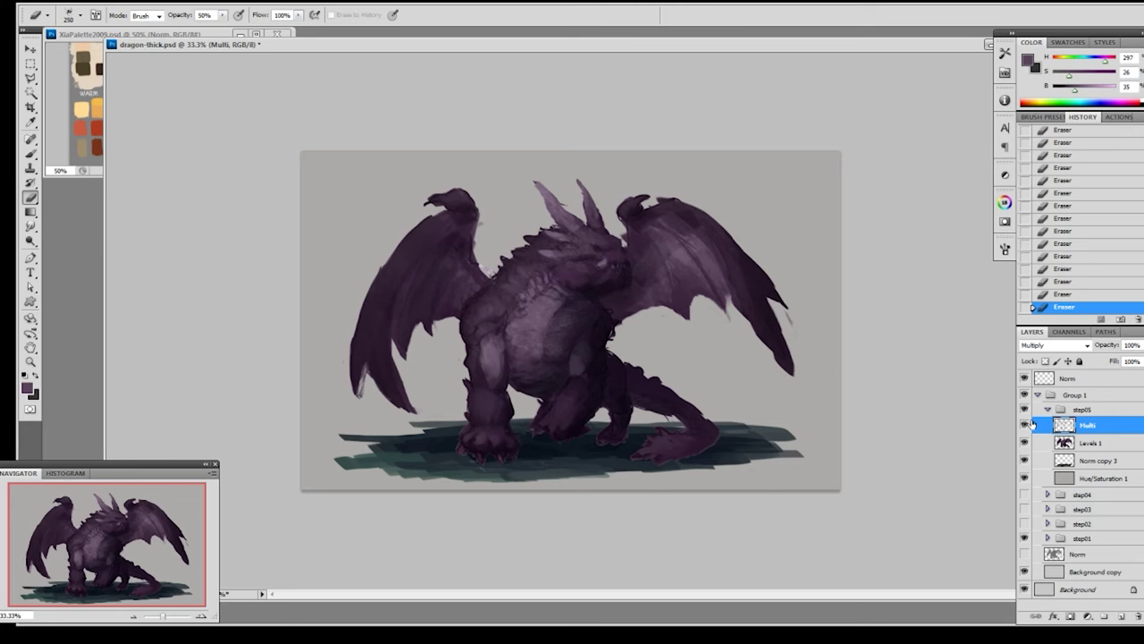
- Compare the dragon repeatedly with the Multi layer hidden and shown
left_click(1024, 427)
left_click(1024, 427)
left_click(1024, 426)
left_click(1024, 427)
left_click(1025, 428)
left_click(1025, 428)
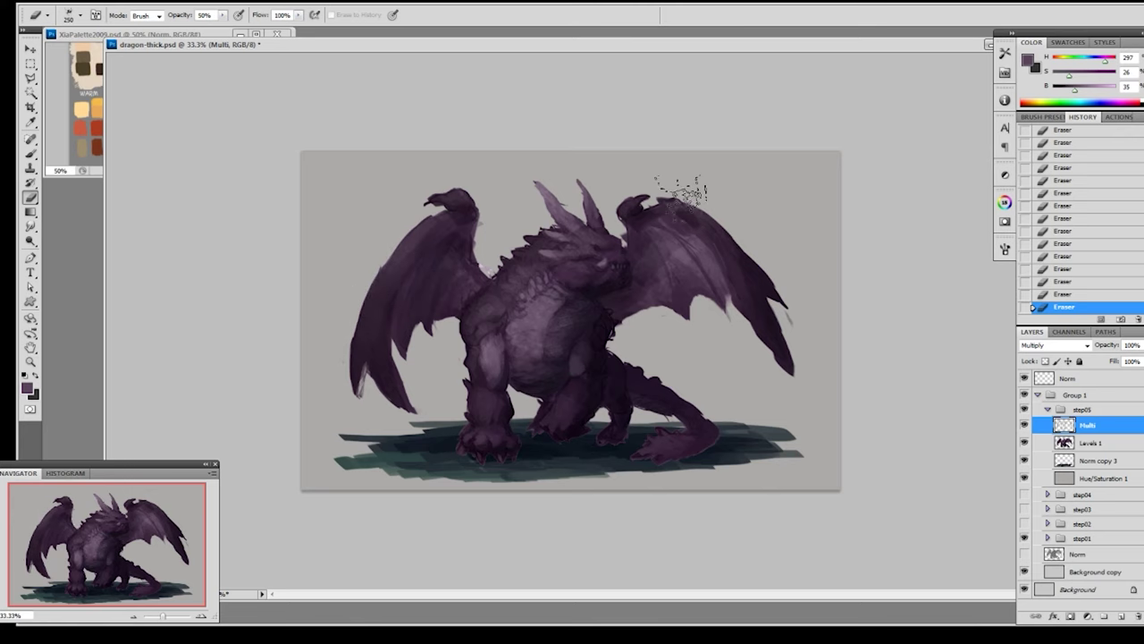
- Reduce the Multi layer's opacity to 71% and compare the dragon with it hidden
left_click(1142, 345)
left_click_drag(1142, 360, 1129, 363)
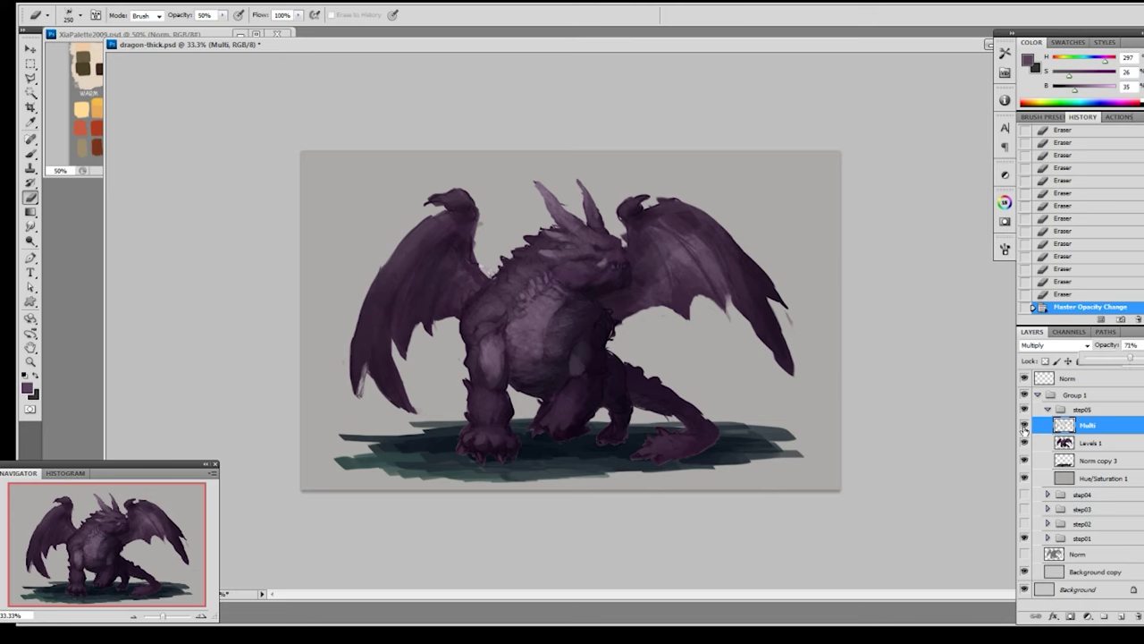
left_click(1024, 427)
left_click(1023, 430)
left_click(1024, 433)
left_click(1024, 433)
left_click(1023, 433)
left_click(1024, 434)
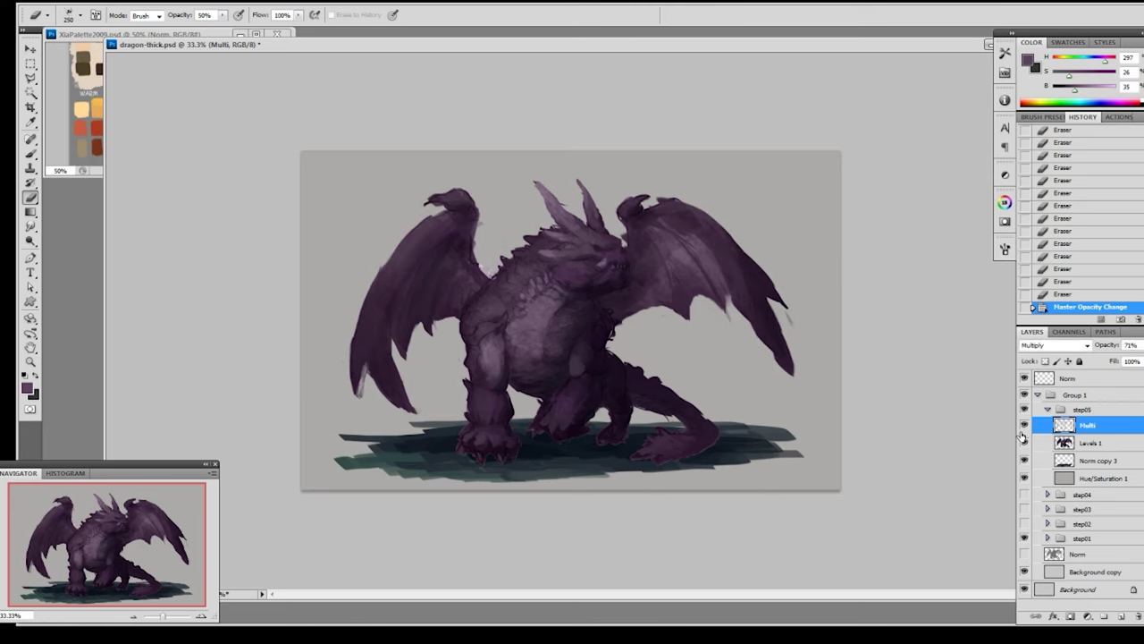
- Partly erase the Multi shading on the lower belly, rear legs and tail, darken the tail tip, then compare with the layer hidden
mouse_move(557, 422)
left_mouse_down()
mouse_move(590, 435)
mouse_move(563, 404)
left_mouse_up()
left_click_drag(603, 371, 576, 365)
mouse_move(717, 460)
left_mouse_down()
mouse_move(677, 445)
mouse_move(696, 441)
mouse_move(663, 447)
left_mouse_up()
key("b")
left_click_drag(667, 444, 647, 455)
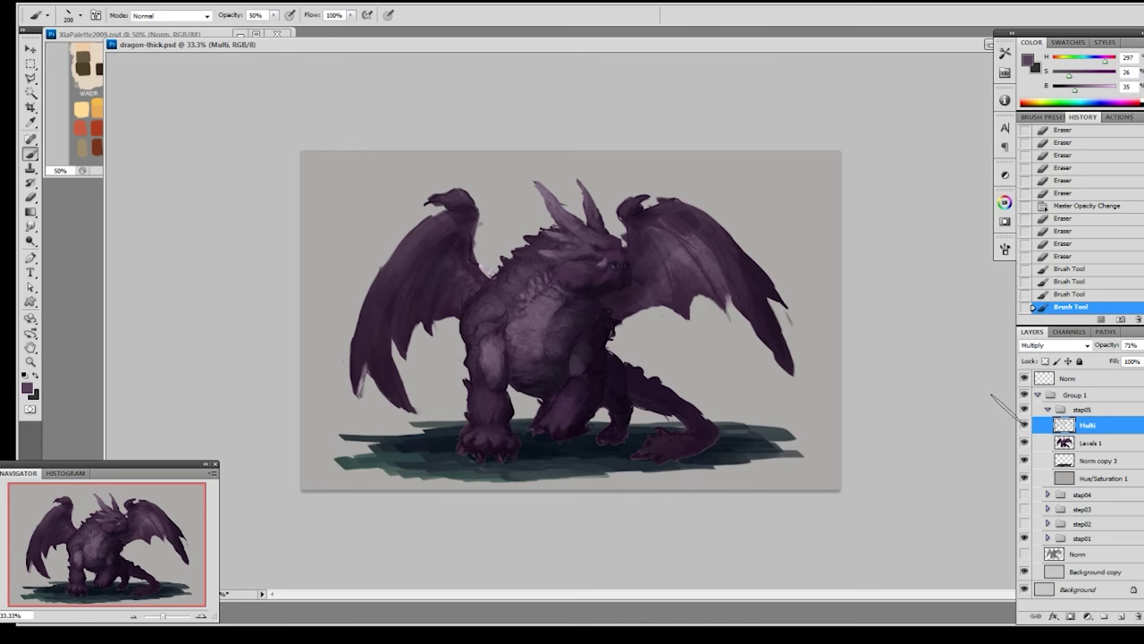
left_click(1024, 425)
left_click(1024, 426)
- Add an Overlay layer named Olay and brush the background's light grey over the dragon's horns, head and neck
left_click(1060, 424, "ctrl")
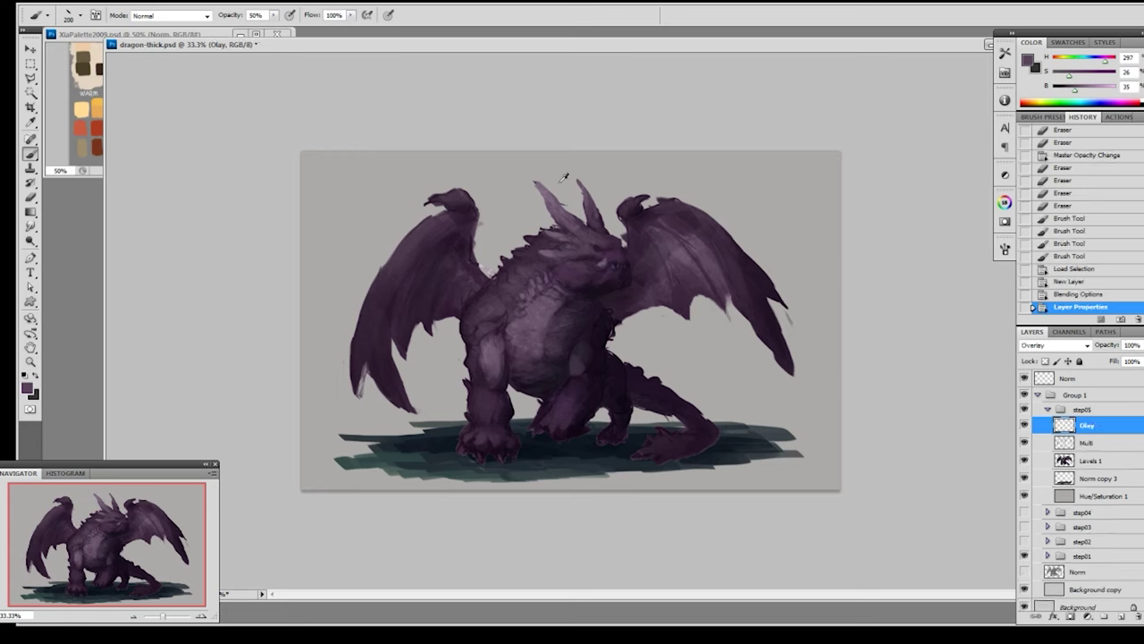
left_click(565, 177, "alt")
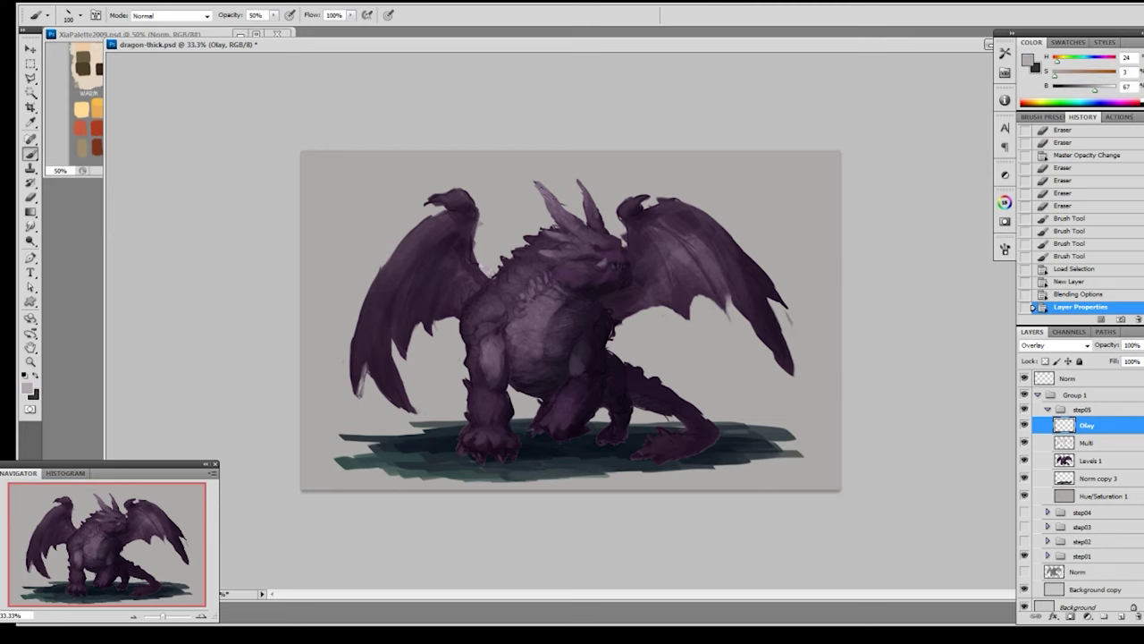
mouse_move(560, 219)
left_mouse_down()
mouse_move(577, 234)
mouse_move(568, 243)
left_mouse_up()
mouse_move(549, 236)
left_mouse_down()
mouse_move(574, 243)
mouse_move(582, 190)
left_mouse_up()
left_click_drag(593, 218, 582, 190)
left_click_drag(592, 215, 582, 193)
left_click_drag(593, 218, 582, 191)
left_click_drag(592, 216, 582, 190)
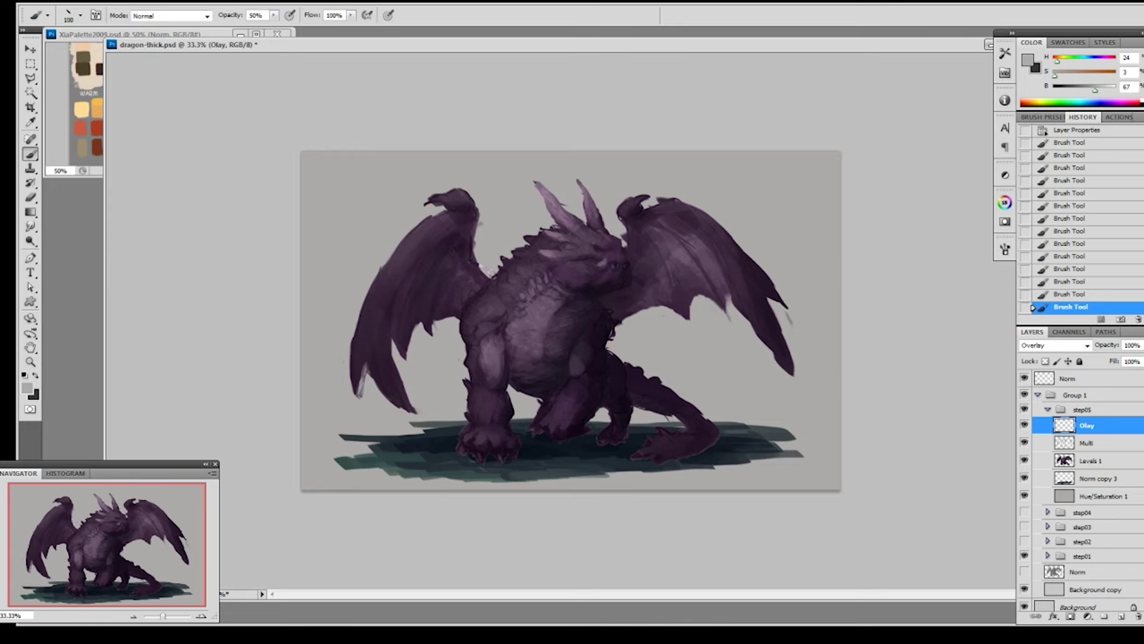
left_click_drag(553, 273, 561, 284)
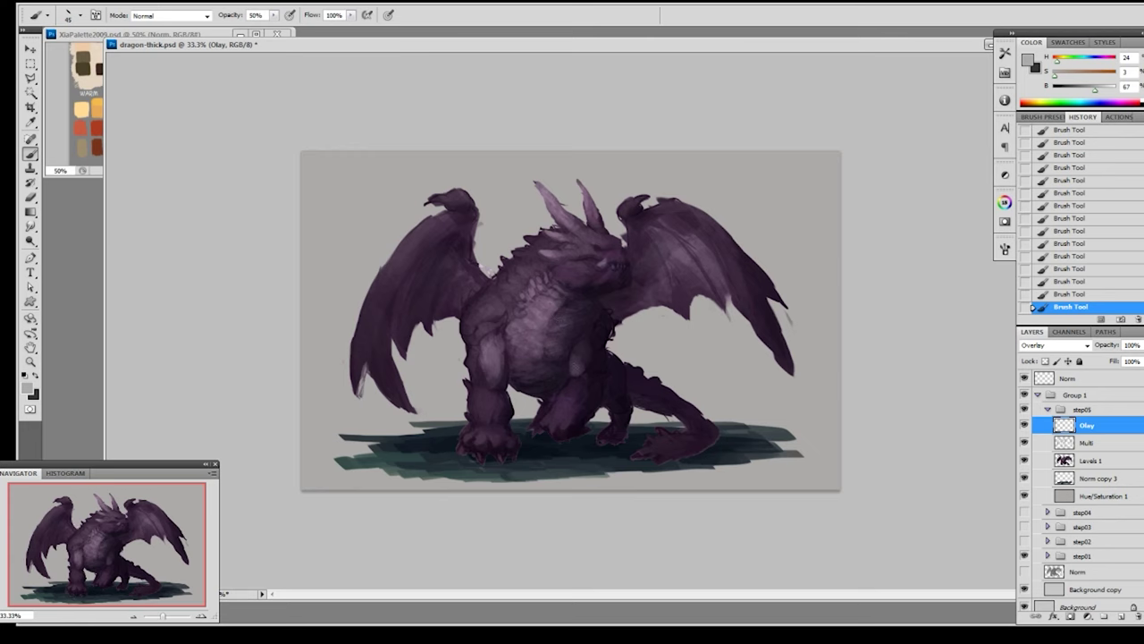
- Step back through the recent Olay brush strokes in the history to compare, then return to the latest state
left_click(1076, 296)
left_click(1081, 282)
left_click(1081, 246)
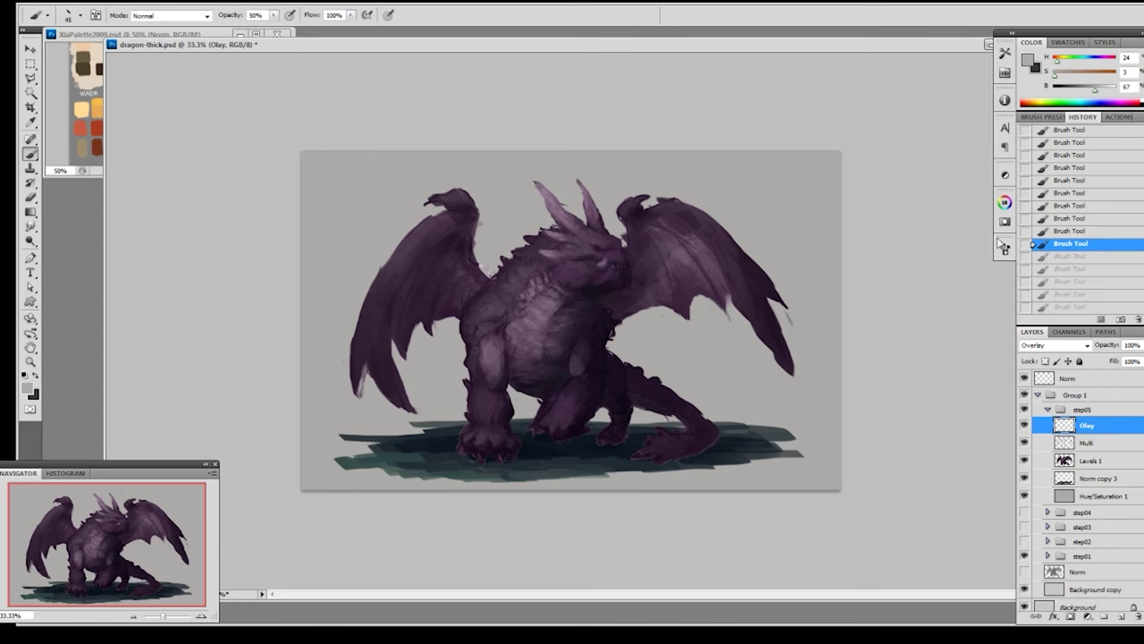
left_click(1077, 307)
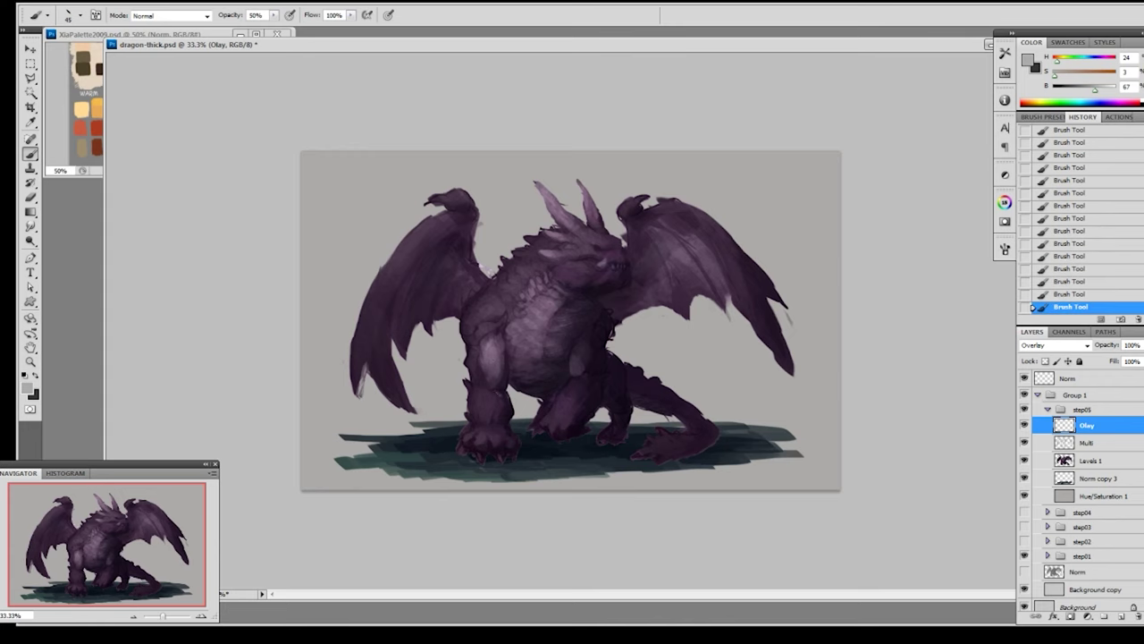
- Brush light grey over the picture's left wing at 175 px, then erase over it with the Eraser at 100% opacity
key("bracketright")
key("bracketright")
key("bracketright")
key("bracketright")
key("bracketright")
key("bracketright")
key("bracketright")
key("bracketright")
left_click_drag(438, 259, 406, 348)
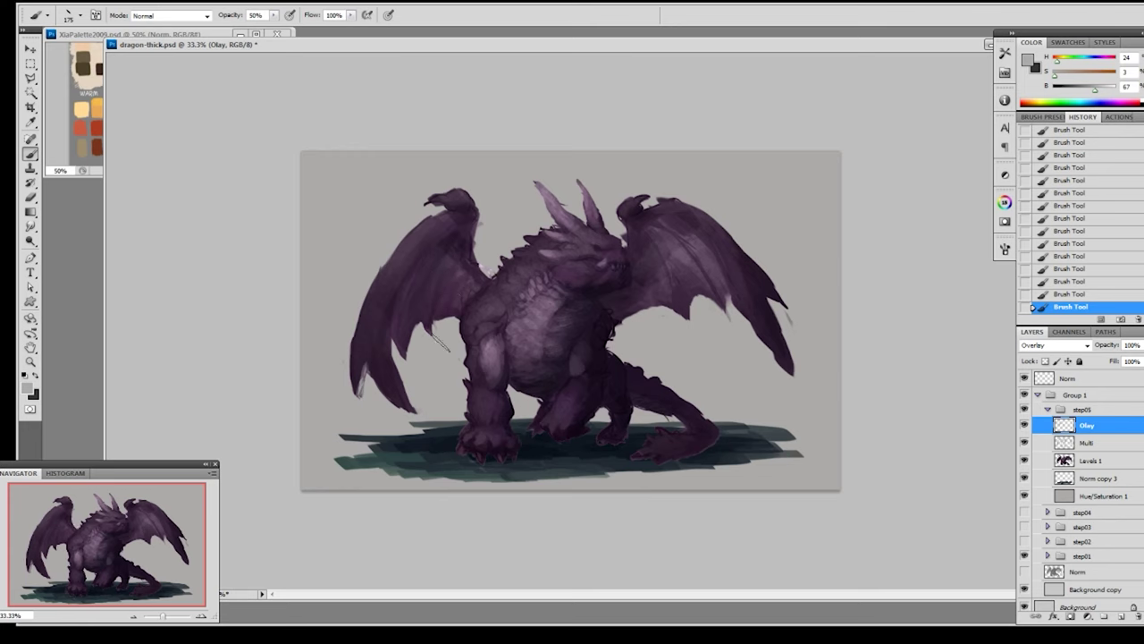
key("e")
key("0")
left_click_drag(439, 256, 400, 376)
left_click_drag(430, 277, 404, 380)
- Lighten the membranes of both wings with light grey strokes on the Olay layer using the 175 px brush
key("b")
left_click_drag(680, 249, 682, 306)
mouse_move(707, 265)
left_mouse_down()
mouse_move(708, 295)
mouse_move(663, 314)
left_mouse_up()
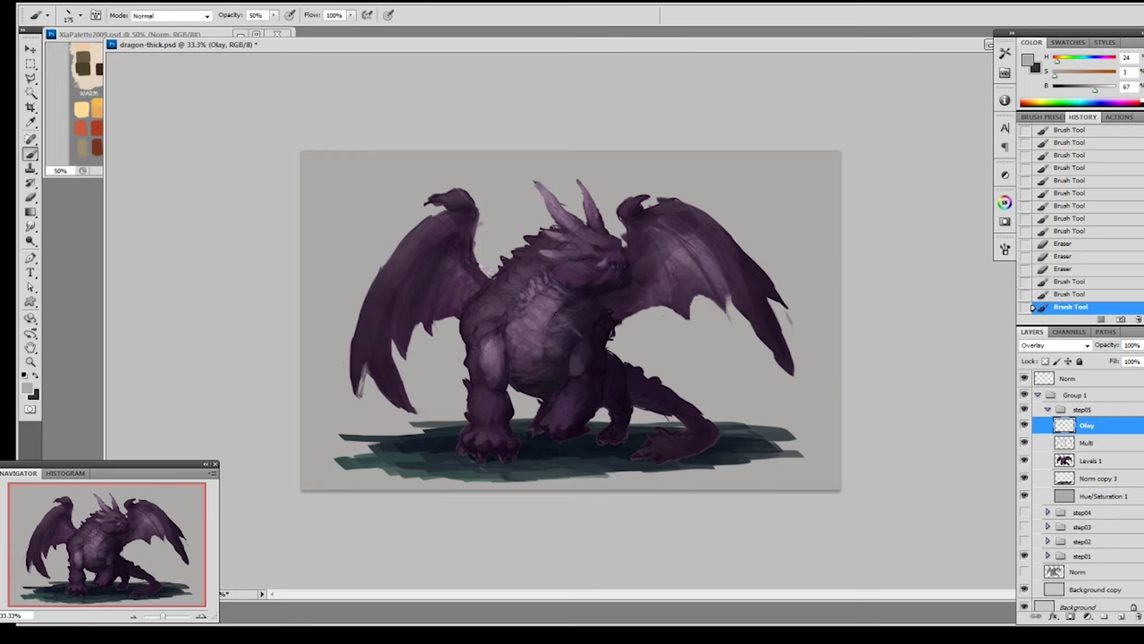
left_click_drag(435, 271, 418, 357)
left_click_drag(420, 304, 417, 358)
left_click_drag(706, 273, 709, 299)
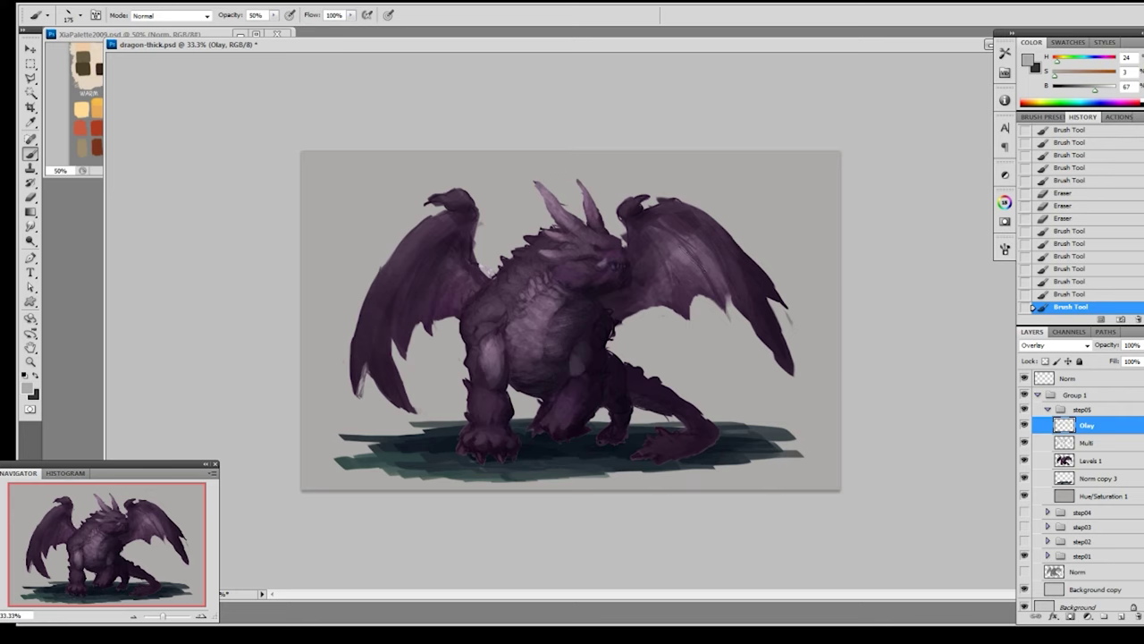
mouse_move(434, 271)
left_mouse_down()
mouse_move(428, 351)
mouse_move(447, 323)
left_mouse_up()
- Add light grey Olay strokes to the front leg and chest, then compare the painting with the step05 group hidden
left_click_drag(471, 408, 495, 414)
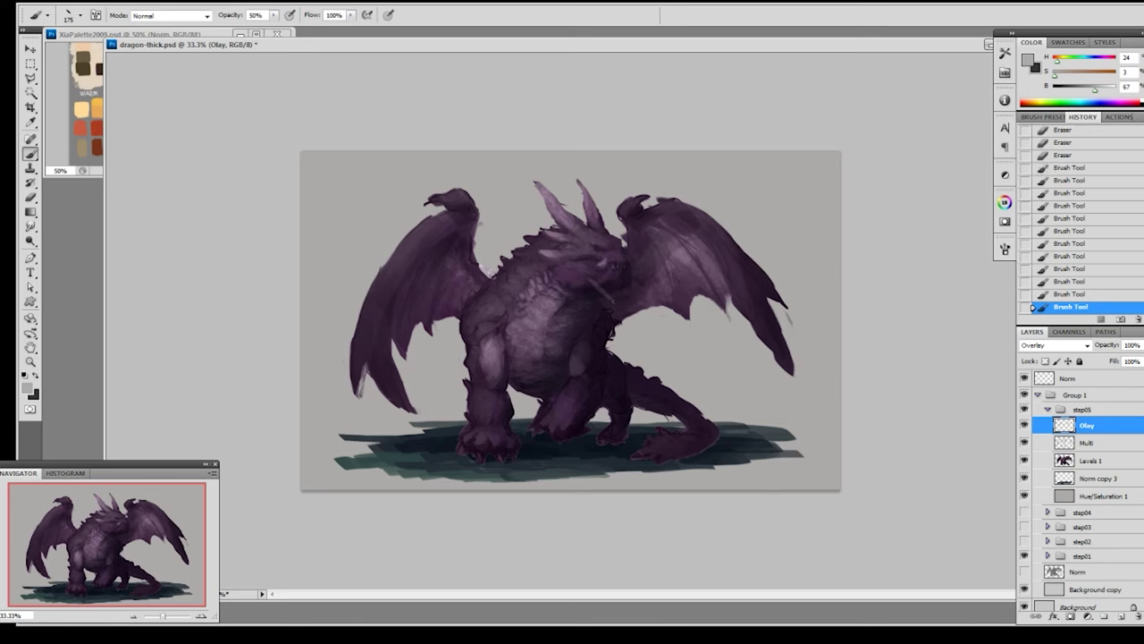
left_click_drag(579, 309, 599, 326)
left_click(1025, 410)
left_click(1024, 409)
- Duplicate the step05 group, rename the copy step06, and hide the original
left_click(1048, 410)
left_click(1048, 410)
left_click(1048, 409)
left_click_drag(1107, 412, 1114, 622)
left_click_drag(1050, 412, 1116, 617)
double_click(1085, 409)
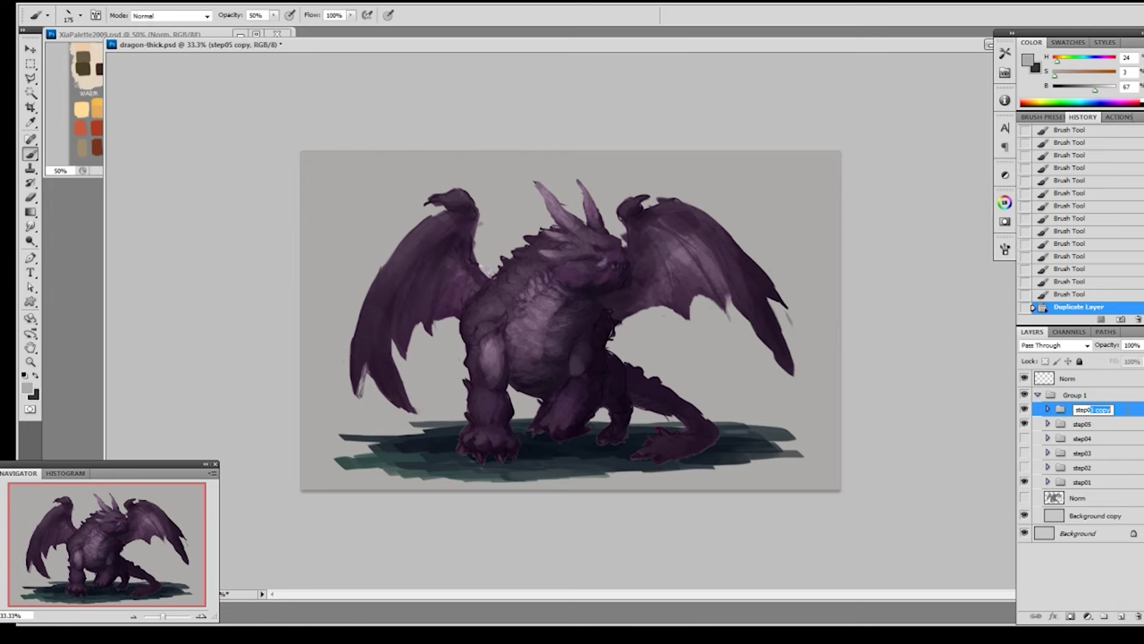
type("6")
key("Return")
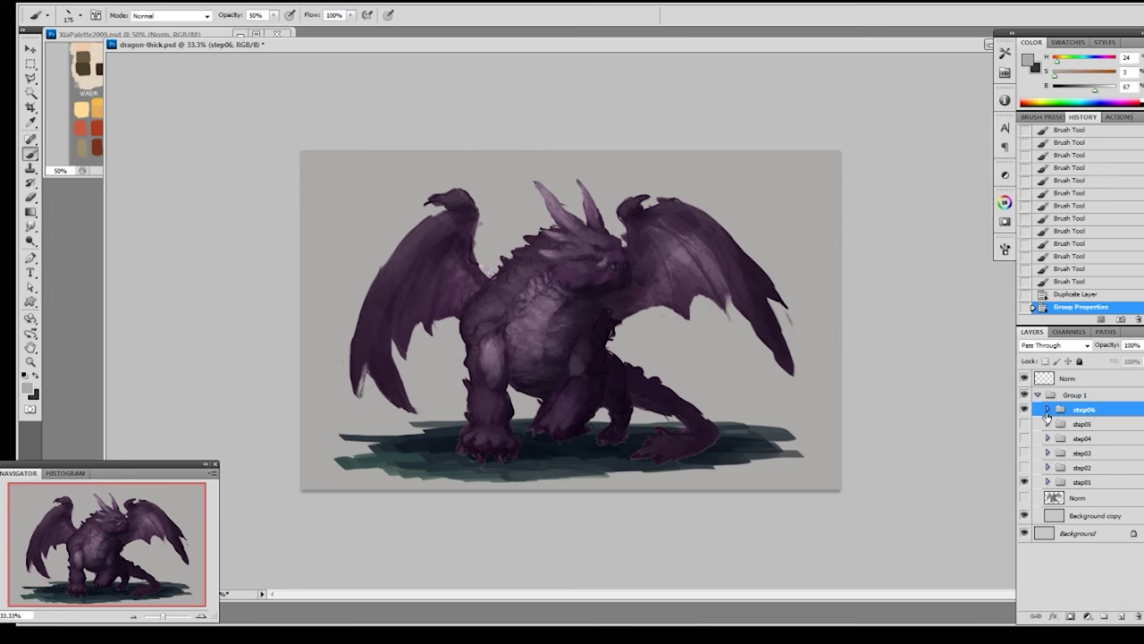
- Merge the top three layers of the step06 group, from Olay down to the Level layer, into one
left_click(1047, 410)
left_click(1100, 429)
left_click(1098, 460, "shift")
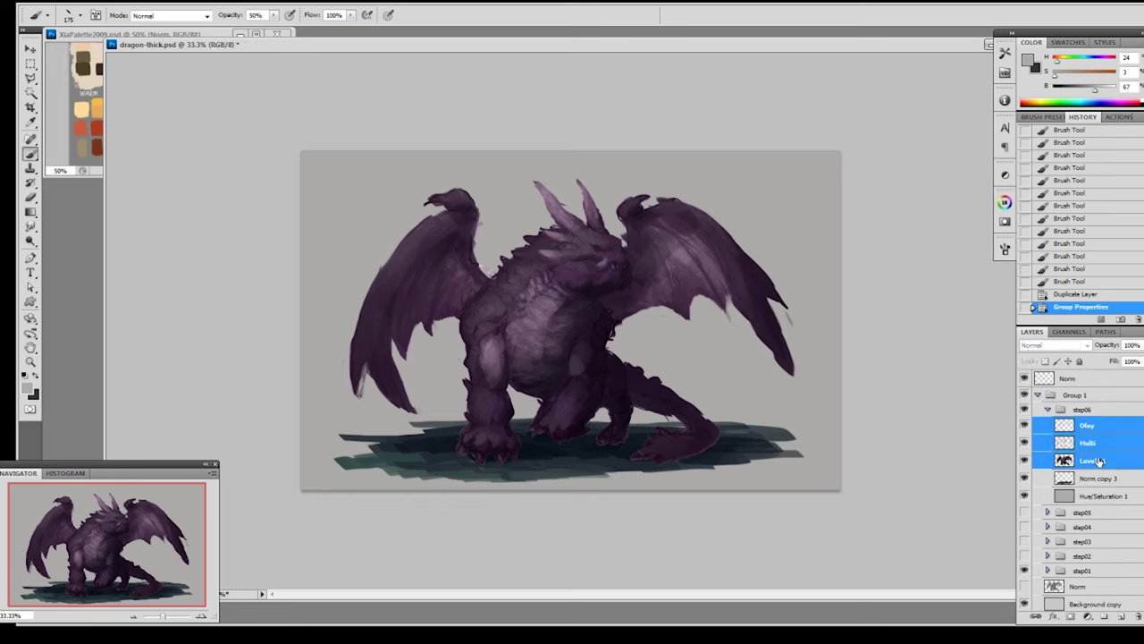
key("ctrl+e")
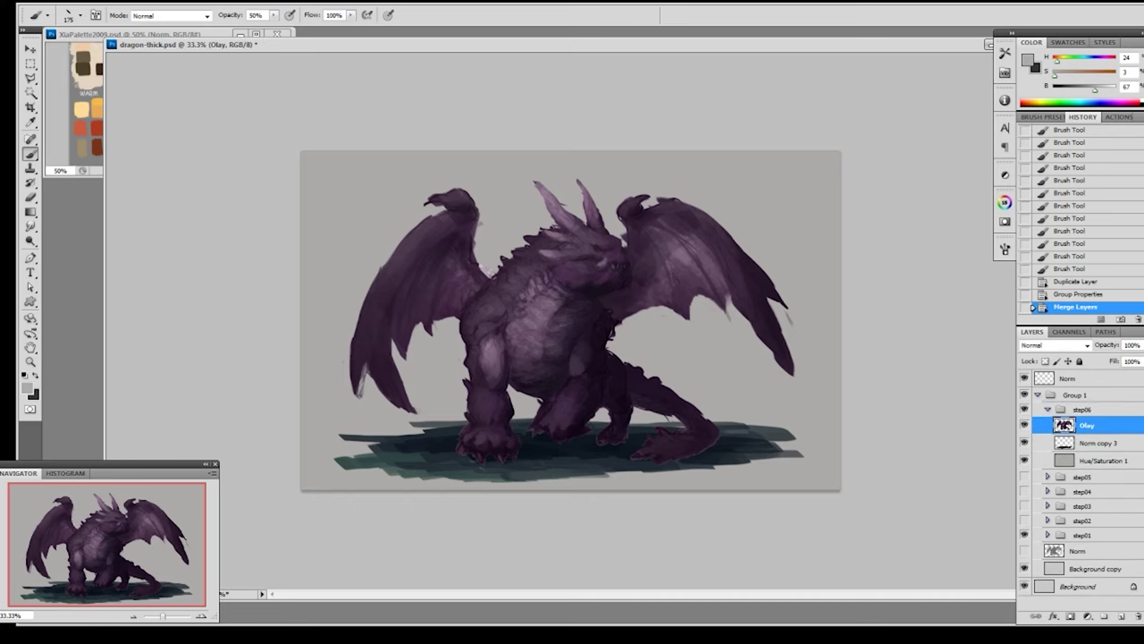
- Brighten the dragon's face and the spikes behind its cheek with the Dodge tool on Highlights at 50% exposure
key("o")
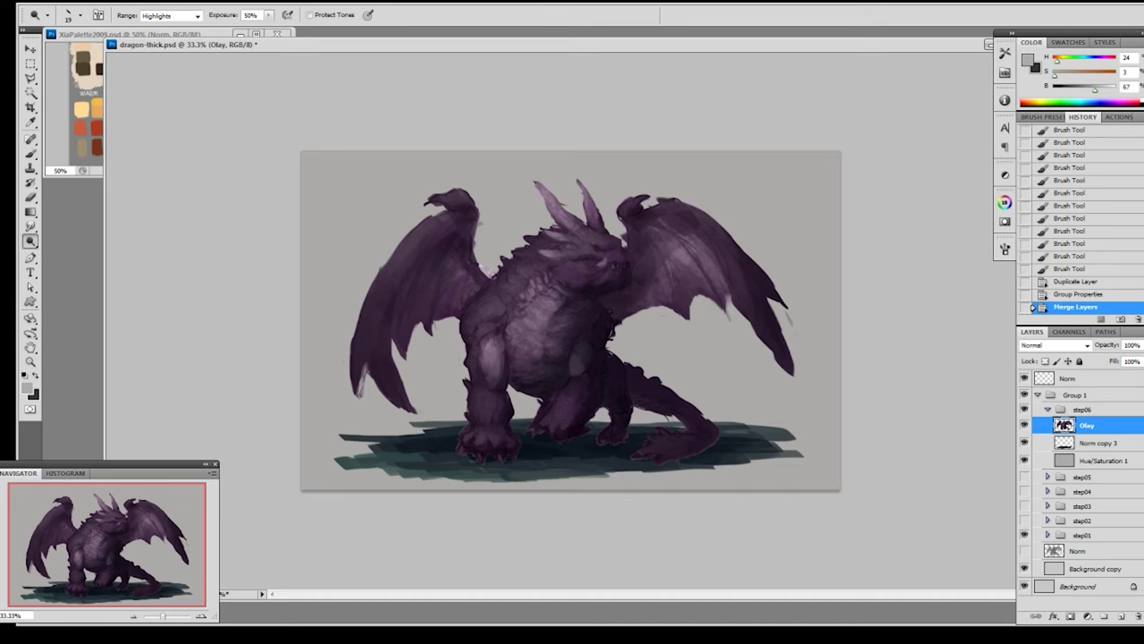
right_click(662, 252)
left_click(623, 332)
mouse_move(601, 254)
left_mouse_down()
mouse_move(588, 247)
mouse_move(594, 255)
left_mouse_up()
key("]")
left_click_drag(591, 250, 604, 245)
left_click_drag(595, 243, 597, 259)
left_click_drag(586, 260, 583, 275)
left_click_drag(581, 270, 589, 281)
left_click_drag(587, 282, 592, 279)
mouse_move(591, 280)
left_mouse_down()
mouse_move(608, 267)
mouse_move(597, 282)
left_mouse_up()
key("bracketleft")
left_click_drag(539, 254, 557, 254)
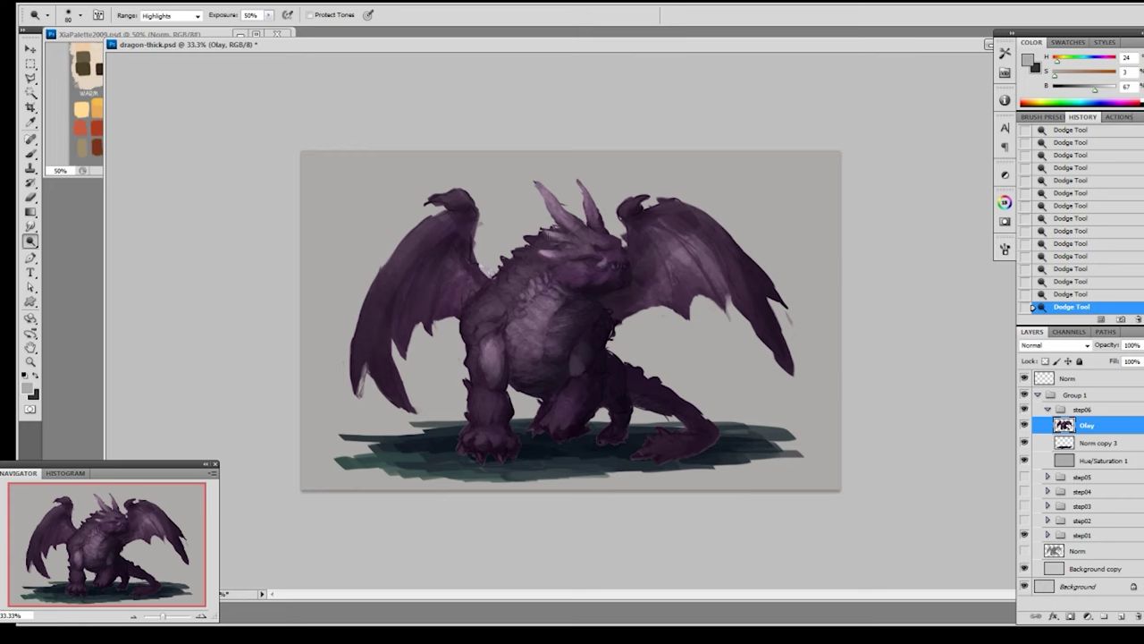
- Try dodging the dragon's horns at 50% exposure, and undo the strokes
left_click_drag(542, 185, 560, 213)
key("ctrl+alt+z")
key("ctrl+alt+z")
key("ctrl+alt+z")
key("ctrl+alt+z")
left_click_drag(556, 208, 598, 226)
key("ctrl+z")
- Lower the Dodge exposure to 30% and brighten the chest scales, adjusting the brush size to 70 px
key("3")
key("bracketright")
key("bracketright")
key("bracketright")
key("ctrl+z")
key("bracketright")
key("bracketright")
key("bracketright")
right_click(537, 304)
left_click(617, 389)
left_click(888, 225)
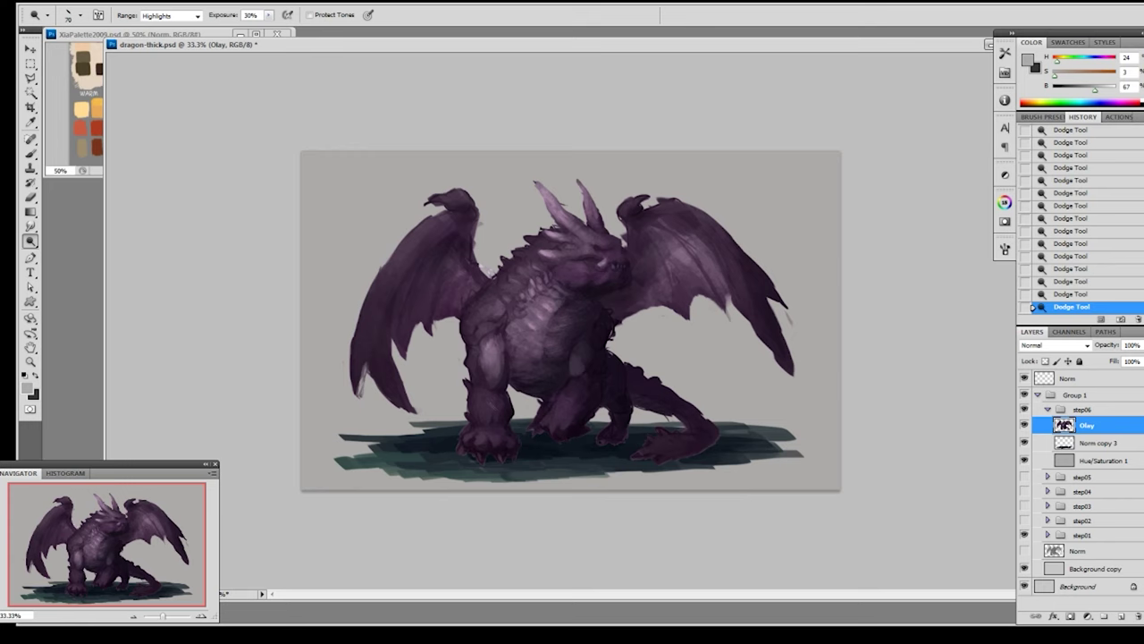
- Show the step05 group and compare the painting with step06 hidden and shown
left_click(1025, 477)
left_click(1024, 410)
left_click(1024, 409)
left_click(1025, 411)
left_click(1024, 411)
- Duplicate the top dragon layers of step05, merge the copies and place the result directly beneath Olay in step06
left_click(1047, 476)
left_click(1091, 492)
left_click(1092, 527, "shift")
left_click_drag(1092, 527, 1121, 616)
key("ctrl+e")
left_click_drag(1096, 489, 1079, 430)
left_click(1047, 489)
left_click(1091, 422)
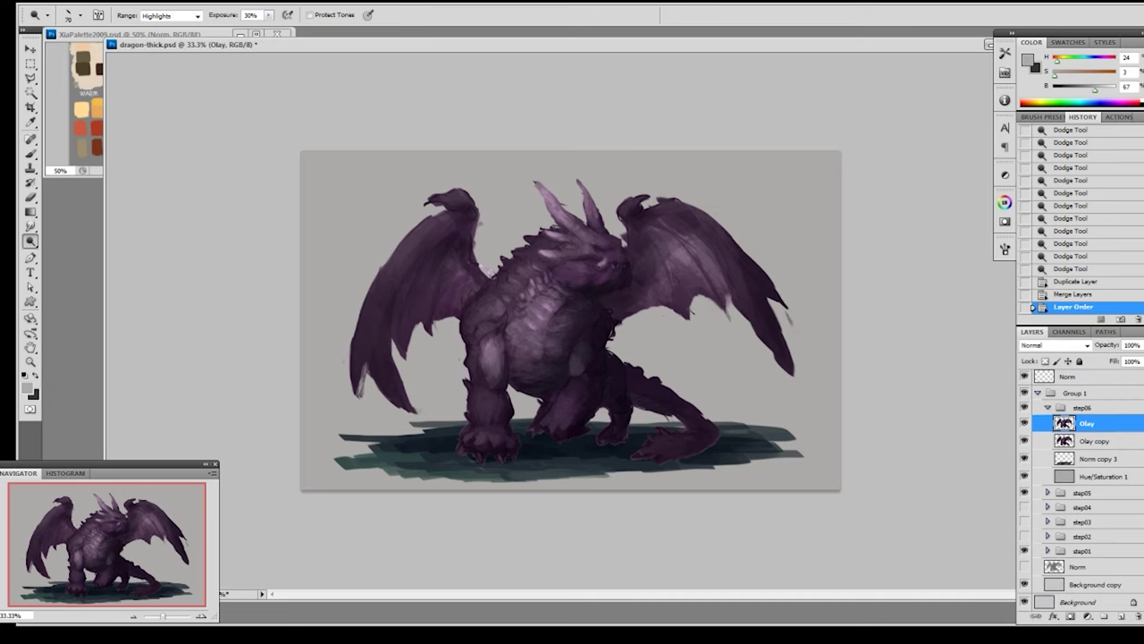
- Soften the dodged highlights on the Olay layer's chest, neck and face with the Eraser at 50% opacity
key("b")
key("5")
key("bracketleft")
key("bracketleft")
left_click_drag(565, 323, 583, 335)
left_click_drag(573, 328, 545, 327)
left_click_drag(549, 322, 535, 299)
left_click_drag(538, 292, 533, 278)
mouse_move(535, 274)
left_mouse_down()
mouse_move(539, 261)
mouse_move(572, 281)
mouse_move(611, 264)
left_mouse_up()
mouse_move(518, 330)
left_mouse_down()
mouse_move(508, 339)
mouse_move(521, 379)
mouse_move(513, 333)
left_mouse_up()
mouse_move(512, 320)
left_mouse_down()
mouse_move(510, 305)
mouse_move(555, 325)
mouse_move(544, 311)
left_mouse_up()
left_click(1026, 423)
left_click(1025, 423)
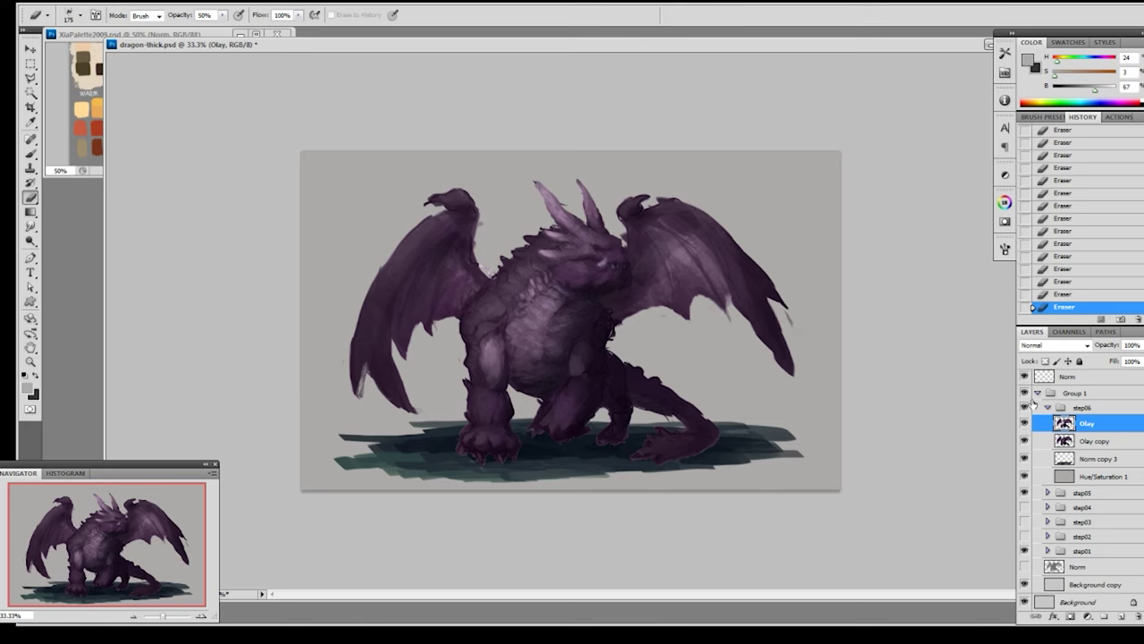
- Merge Olay down into Olay copy, and compare the painting with the step06 group hidden and shown
left_click(1024, 408)
left_click(1024, 407)
left_click(1024, 407)
left_click(1025, 408)
left_click(1024, 408)
left_click(1025, 408)
key("ctrl+e")
left_click(1024, 408)
left_click(1024, 408)
left_click(1025, 408)
left_click(1025, 409)
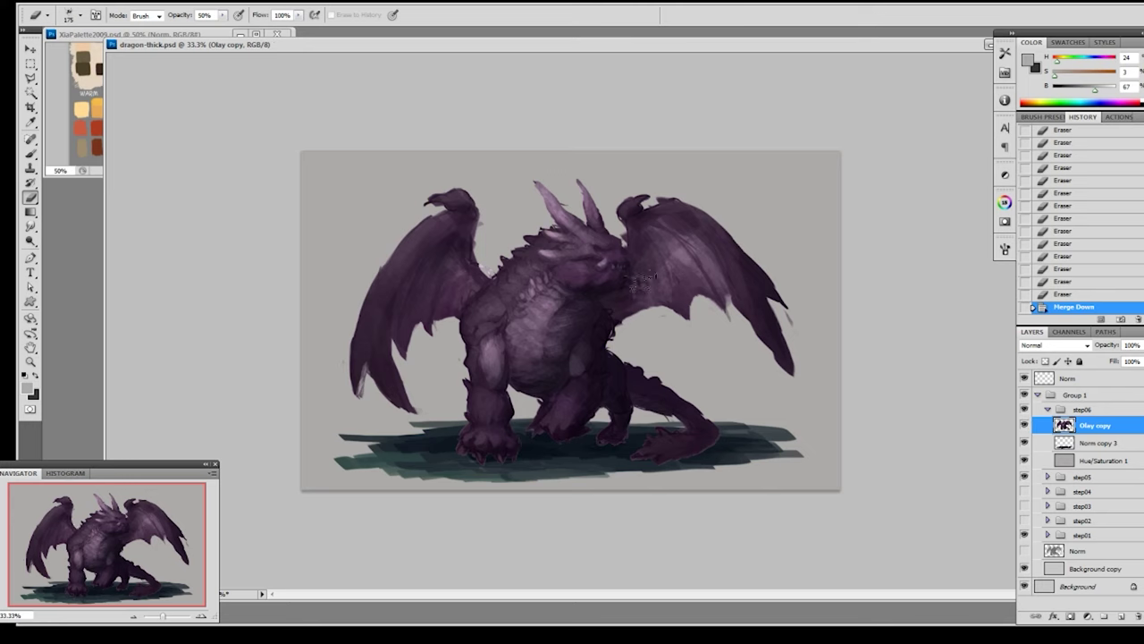
- Set both the Eraser and the Brush to the 19 px tip for detail work on the dragon's head
right_click(685, 275)
left_click(765, 355)
left_click(882, 277)
key("ctrl+plus")
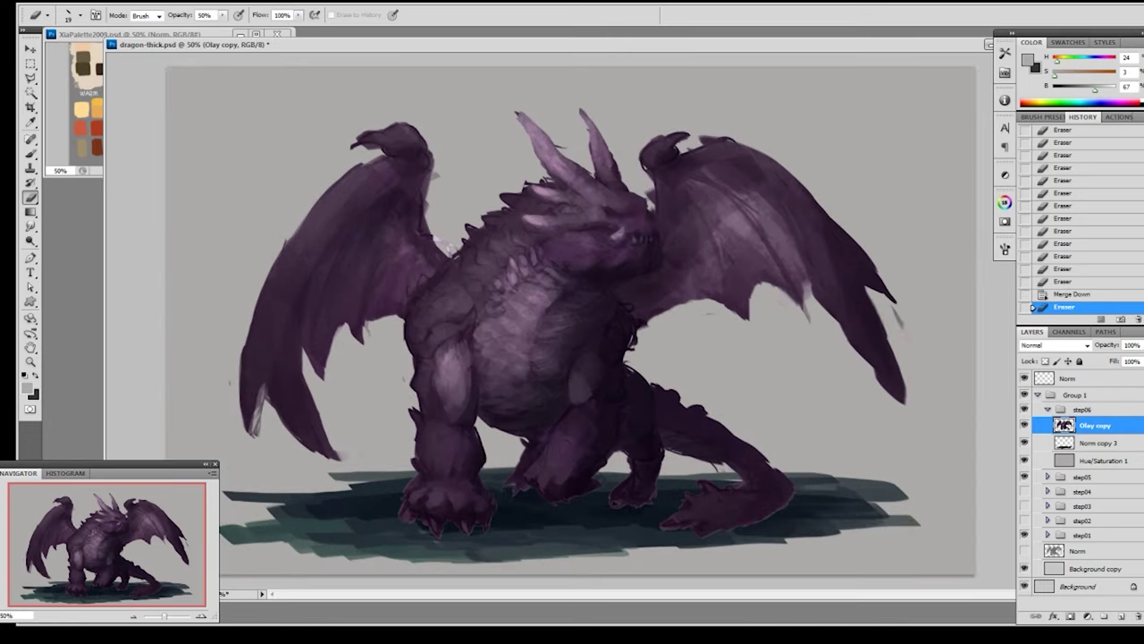
key("b")
right_click(623, 213)
double_click(689, 269)
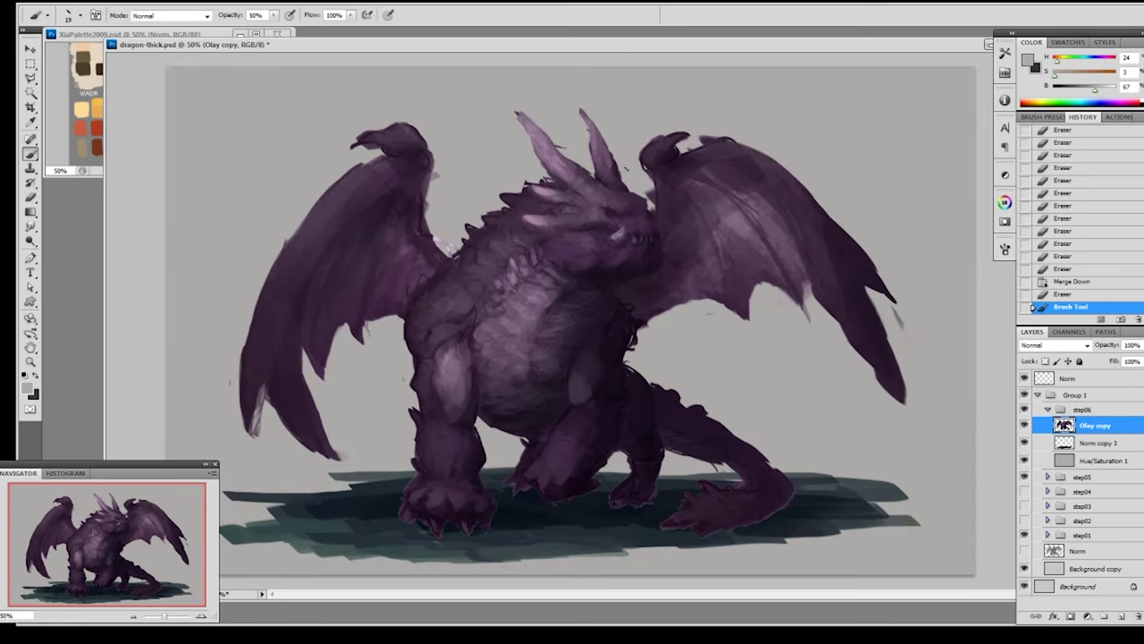
- Add a layer named Norm above Olay copy, and set the brush to 30 px, 100% opacity and the spike's light purple
left_click(545, 189, "alt")
key("ctrl+shift+alt+n")
key("bracketright")
key("0")
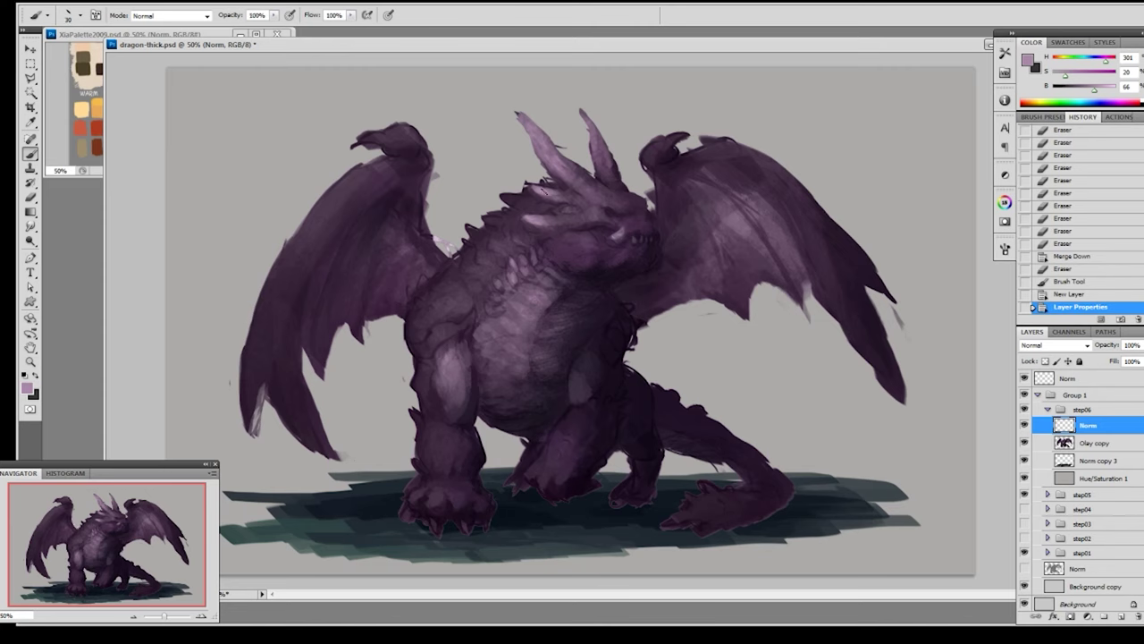
- Paint the upper spike behind the dragon's brow in light purples sampled from the spike itself
left_click_drag(528, 184, 542, 187)
left_click_drag(531, 184, 546, 187)
left_click(552, 192, "alt")
left_click(543, 193)
left_click(539, 188, "alt")
left_click_drag(527, 185, 538, 189)
key("ctrl+d")
left_click(539, 186, "alt")
left_click_drag(528, 184, 542, 191)
left_click_drag(530, 186, 542, 191)
left_click_drag(529, 185, 542, 191)
left_click_drag(531, 186, 544, 193)
left_click_drag(529, 185, 542, 191)
left_click_drag(530, 186, 543, 191)
left_click_drag(530, 186, 544, 192)
left_click(542, 181, "alt")
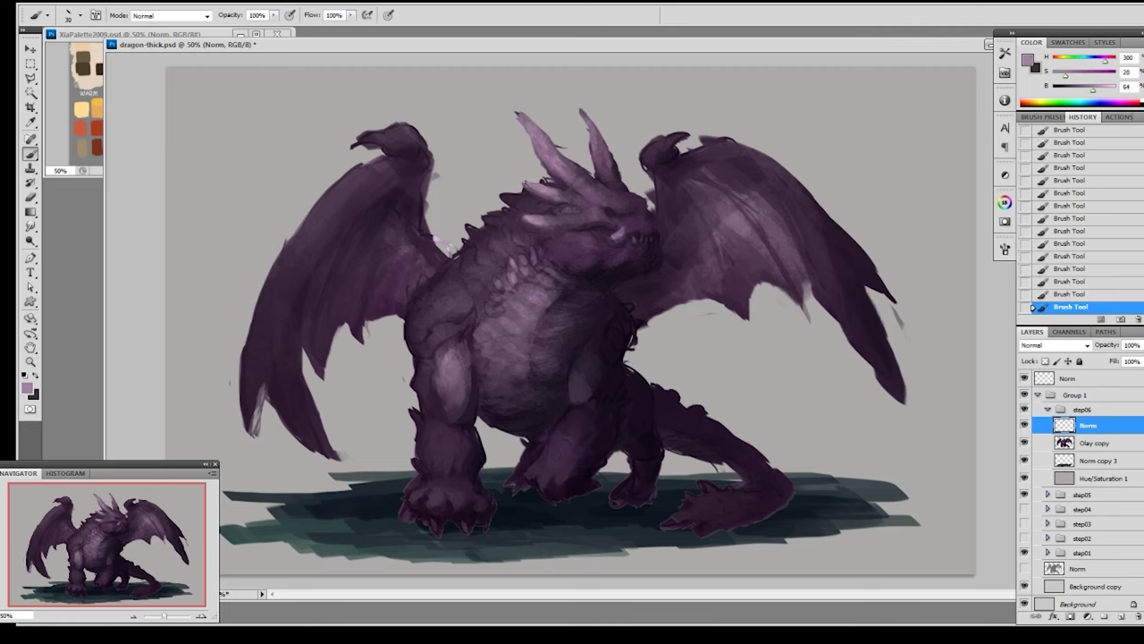
- Define the lower cheek spike with sampled purple strokes on the Norm layer
left_click_drag(539, 218, 557, 218)
left_click(542, 222, "alt")
left_click(547, 225, "alt")
left_click_drag(541, 224, 526, 224)
left_click(543, 222, "alt")
- Refine the shape of the picture's left horn from base to tip with sampled purples on the Norm layer
left_click(560, 156, "alt")
left_click(556, 156, "alt")
left_click(549, 176, "alt")
left_click(551, 172, "alt")
left_click(538, 157, "alt")
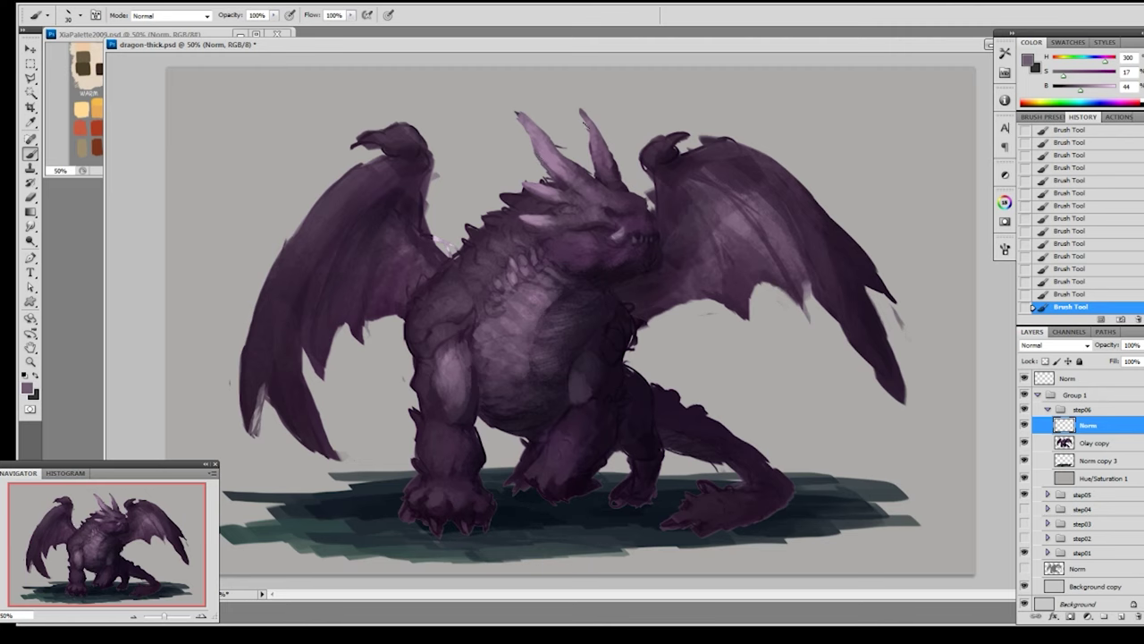
left_click(518, 112, "alt")
left_click(542, 151, "alt")
left_click(534, 136, "alt")
- Erase the stray edge between the horns on the Olay copy layer, and raise the Eraser opacity to 100%
left_click(1089, 438)
key("e")
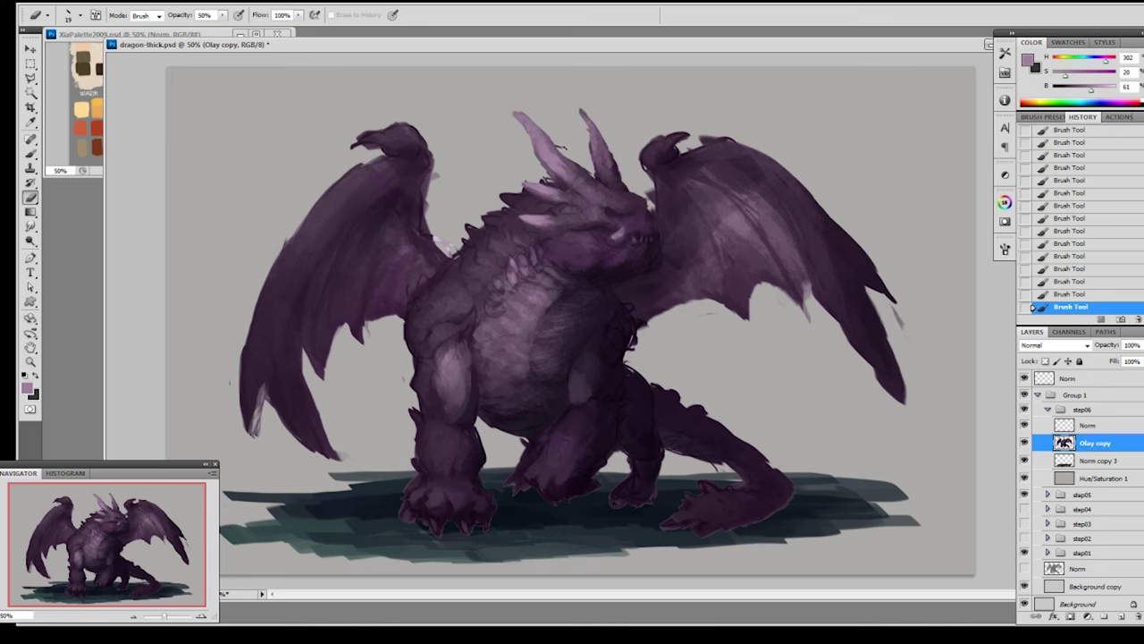
left_click_drag(567, 144, 561, 147)
key("0")
- Paint the picture's right horn from base to tip on the Norm layer with sampled purples
key("alt+bracketright")
key("b")
left_click(593, 177, "alt")
left_click_drag(591, 173, 596, 182)
left_click_drag(590, 172, 595, 184)
left_click_drag(588, 175, 594, 182)
left_click(587, 188, "alt")
left_click_drag(589, 189, 599, 181)
mouse_move(593, 186)
left_mouse_down()
mouse_move(610, 166)
mouse_move(588, 128)
left_mouse_up()
left_click(617, 175, "alt")
left_click(597, 143, "alt")
left_click_drag(593, 137, 585, 119)
mouse_move(592, 134)
left_mouse_down()
mouse_move(586, 120)
mouse_move(612, 161)
left_mouse_up()
left_click(611, 161, "alt")
left_click(602, 148, "alt")
left_click(587, 127, "alt")
left_click_drag(588, 118, 594, 126)
left_click(601, 129, "alt")
left_click(593, 126, "alt")
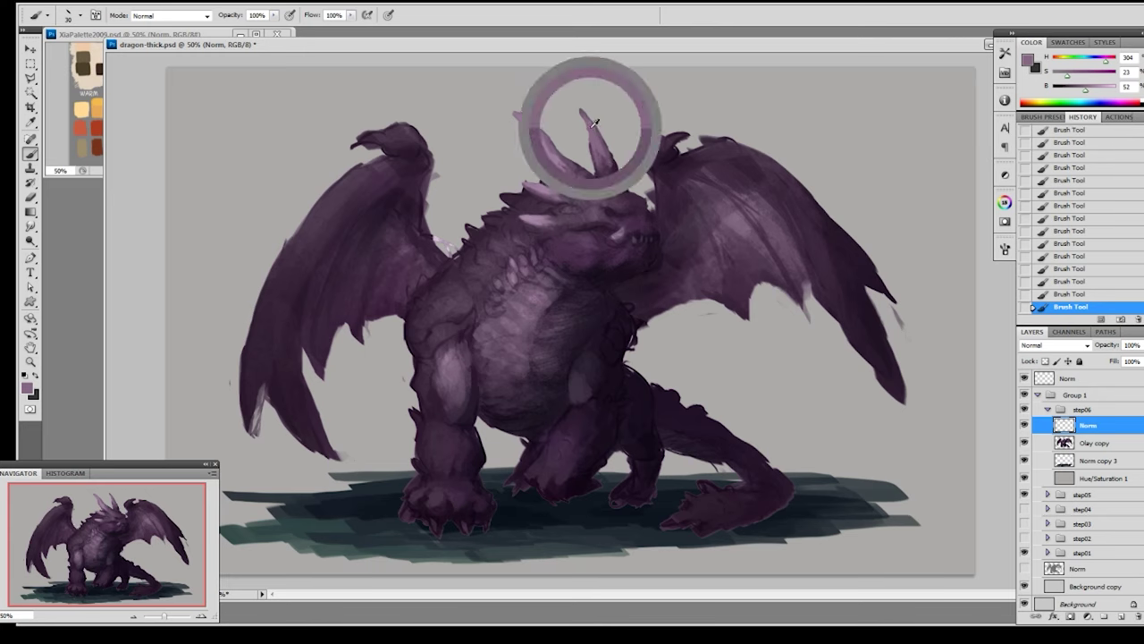
- Blend the base of the picture's right horn into the brow with darker sampled purples
left_click(608, 169, "alt")
left_click(609, 183, "alt")
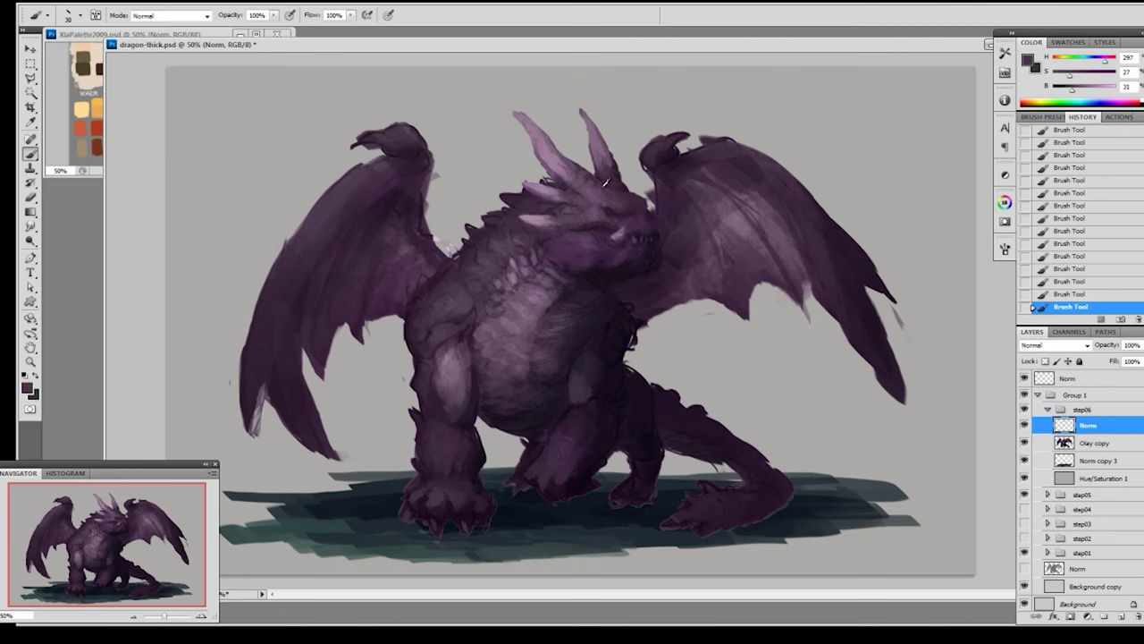
left_click(622, 201, "alt")
- Clean up the edge between the dragon's face and the picture's right wing on Olay copy with the 100% Eraser
key("alt+bracketleft")
key("e")
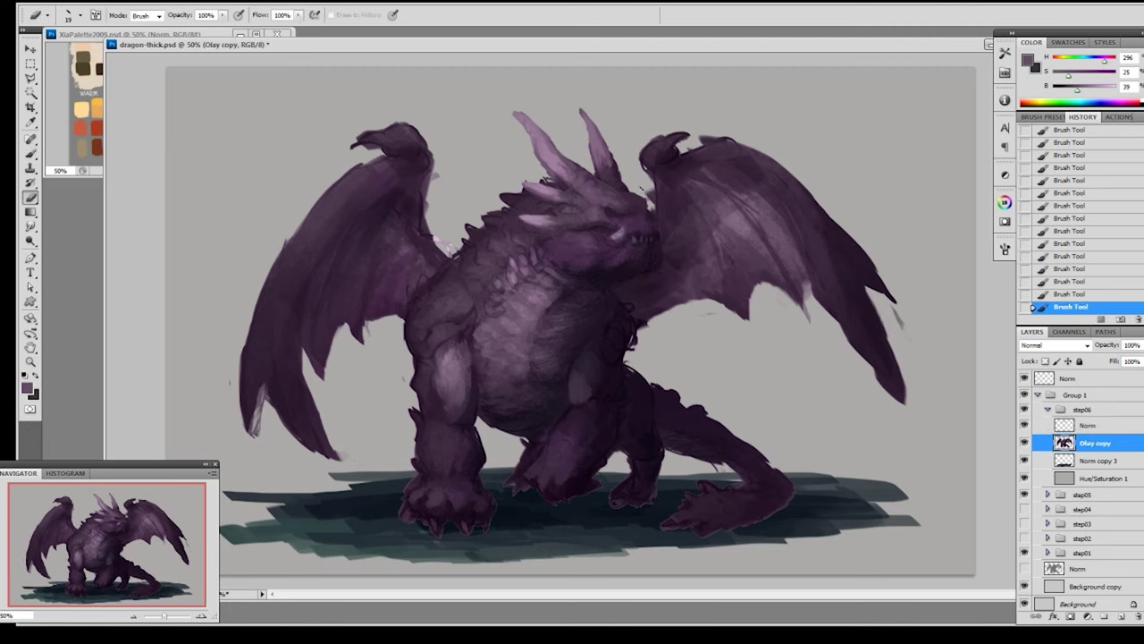
left_click_drag(651, 195, 642, 159)
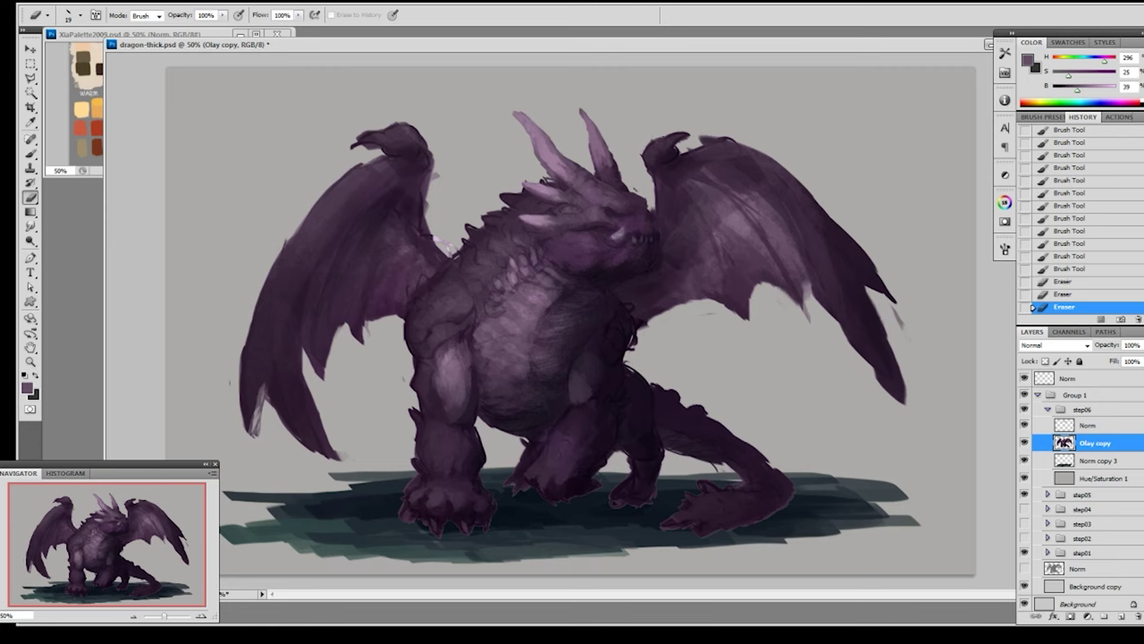
left_click_drag(650, 198, 656, 219)
left_click_drag(655, 211, 657, 222)
left_click_drag(656, 214, 659, 226)
left_click_drag(657, 219, 659, 228)
mouse_move(657, 219)
left_mouse_down()
mouse_move(660, 230)
mouse_move(655, 214)
left_mouse_up()
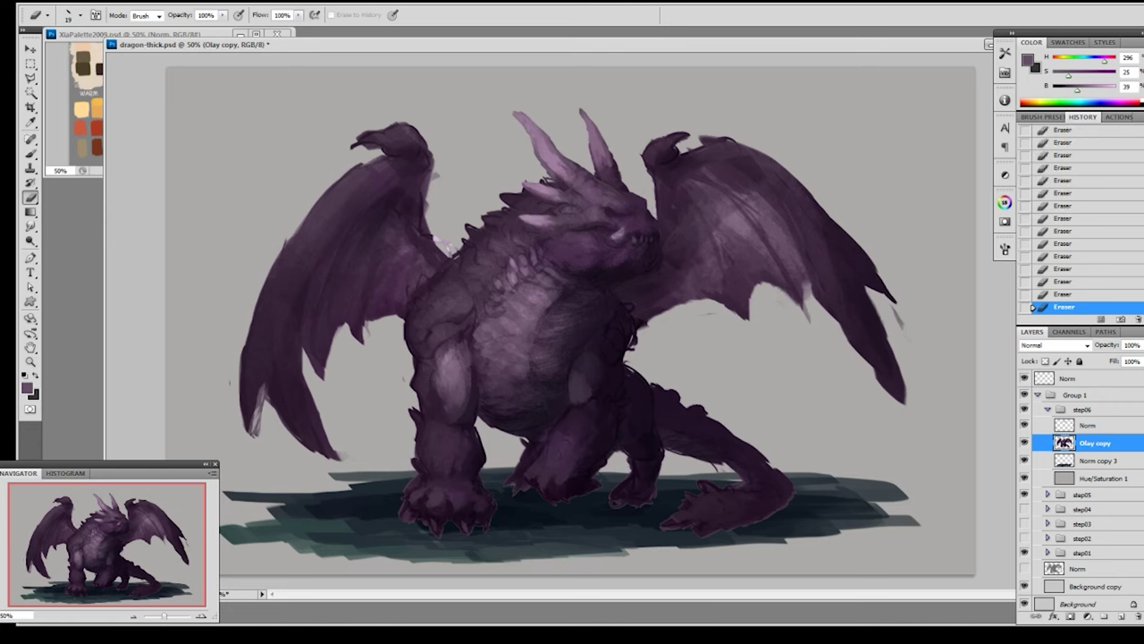
- Paint the small tooth at the tip of the dragon's snout on the Olay copy layer with sampled purples
key("b")
left_click(620, 235, "alt")
left_click_drag(658, 228, 661, 238)
key("ctrl+z")
key("ctrl+z")
left_click_drag(659, 230, 662, 239)
key("ctrl+z")
key("ctrl+z")
left_click(662, 238, "alt")
left_click_drag(662, 230, 662, 232)
left_click_drag(662, 226, 642, 236)
- Darken the mouth opening between the front teeth on Olay copy with sampled deep purples
left_click(640, 223, "alt")
left_click_drag(637, 231, 641, 237)
left_click(641, 240, "alt")
left_click_drag(637, 233, 642, 238)
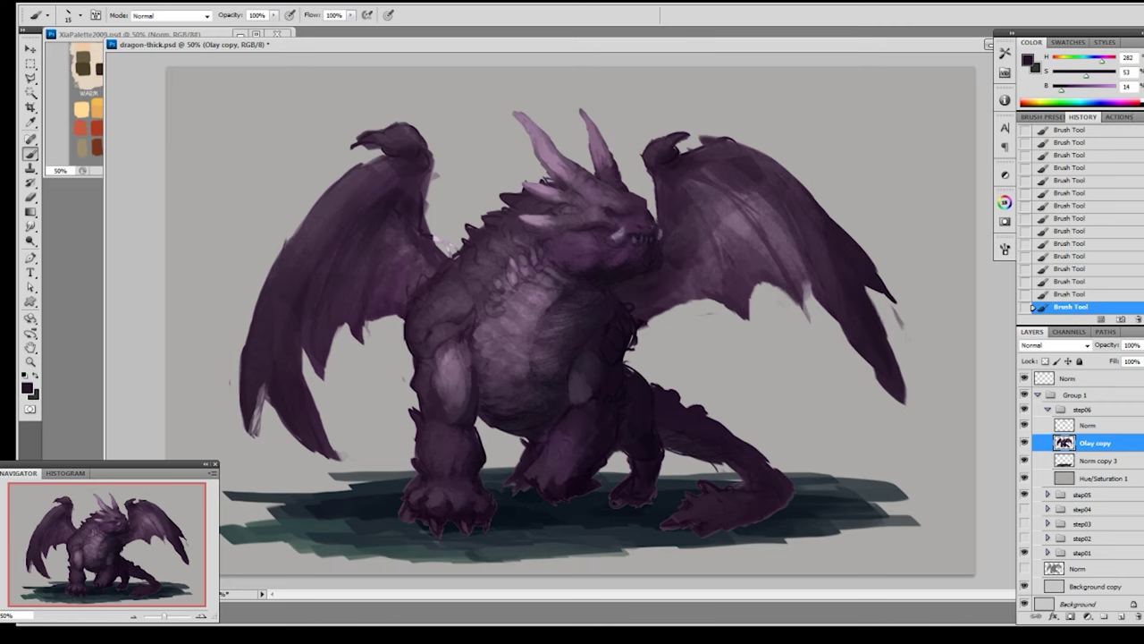
- Refine the nose, brow and base of the picture's right horn on Olay copy with sampled purples
left_click(640, 225, "alt")
left_click(613, 213, "alt")
left_click(628, 215, "alt")
left_click(628, 218, "alt")
left_click(613, 215, "alt")
left_click(655, 207, "alt")
left_click(614, 161, "alt")
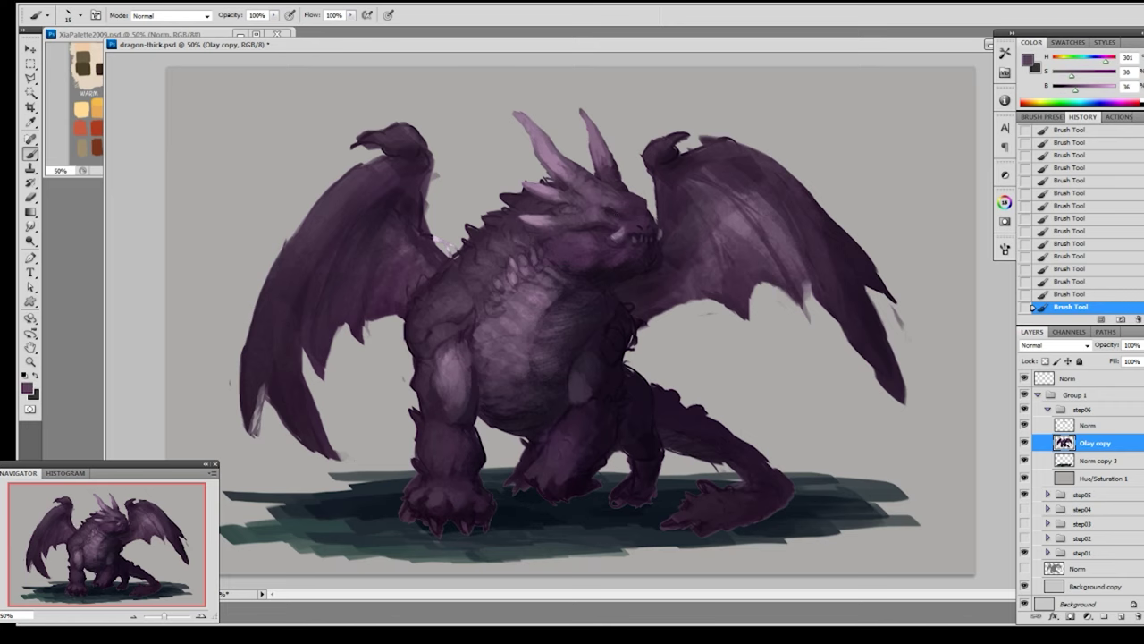
- Touch up the dragon's mouth and cheek on step06's Norm layer with sampled dark and mid purples
left_click(1077, 423)
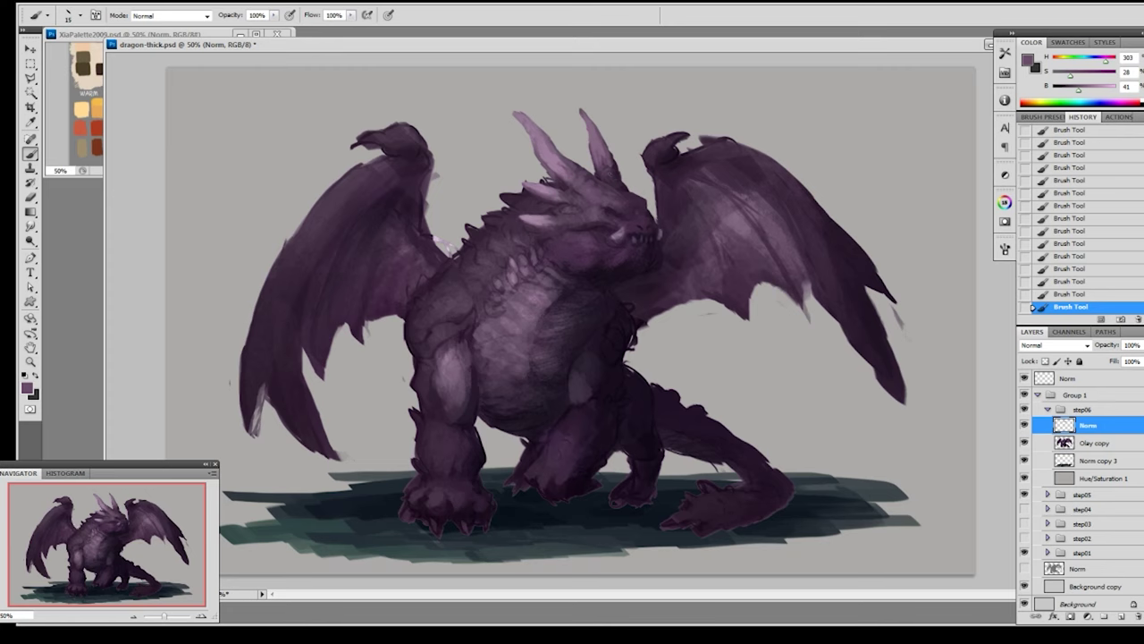
left_click(633, 231, "alt")
left_click(635, 231, "alt")
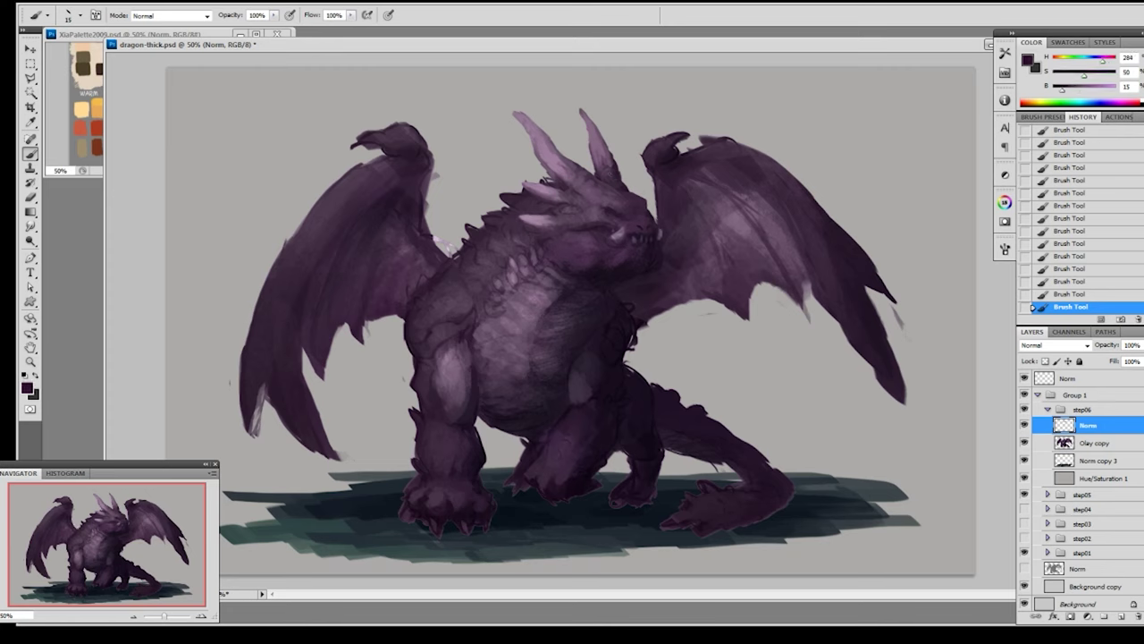
left_click(599, 213, "alt")
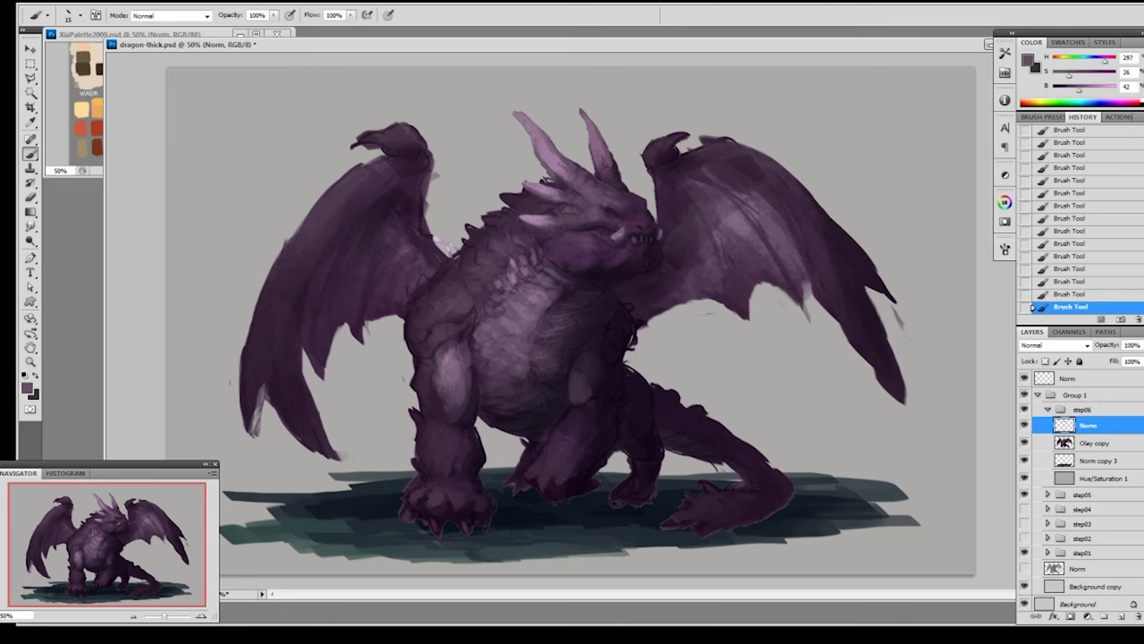
- Define the mouth line from the lower tusk to the snout tip on the Norm layer with sampled purples
left_click(615, 238, "alt")
left_click(612, 246, "alt")
left_click(619, 236, "alt")
left_click(623, 237, "alt")
left_click(629, 234, "alt")
left_click(640, 236, "alt")
left_click(638, 230, "alt")
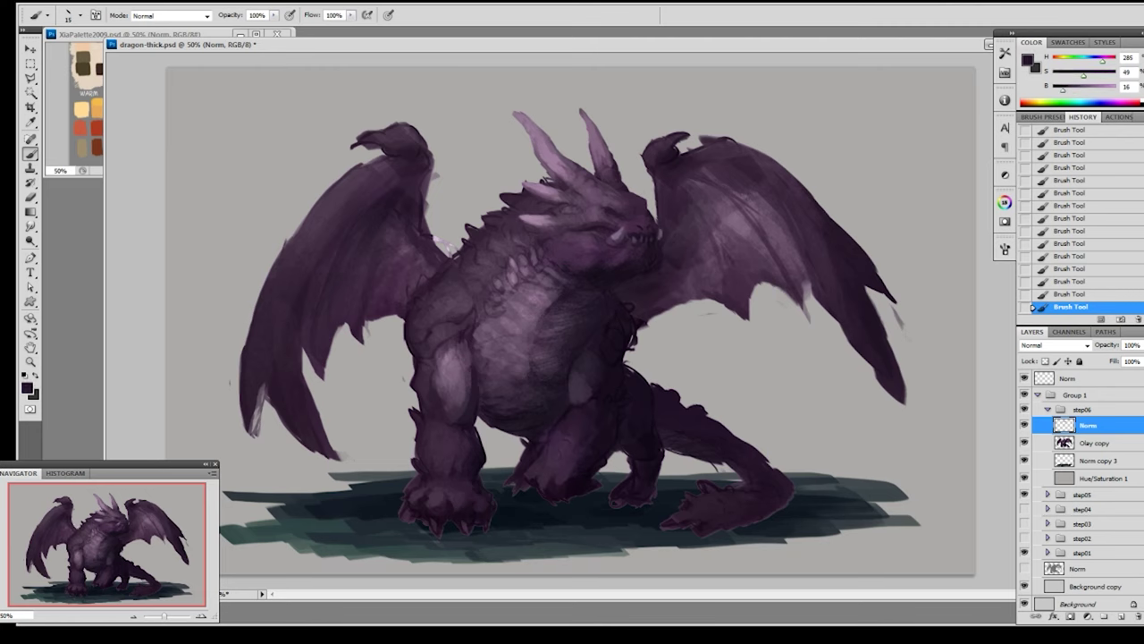
left_click(638, 225, "alt")
left_click(633, 231, "alt")
left_click(641, 240, "alt")
- Paint small pale teeth along the dragon's mouth with the 19 px, 74% hardness brush and a sampled light purple
right_click(644, 243)
left_click(823, 254)
left_click(622, 231, "alt")
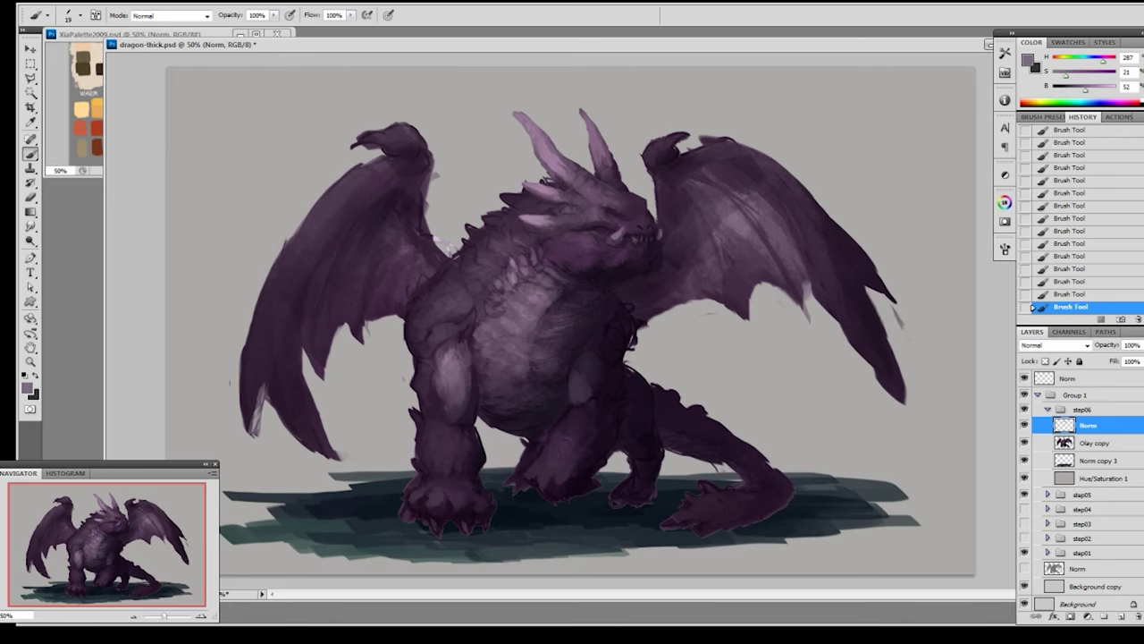
right_click(644, 237)
left_click(723, 316)
key("Return")
right_click(643, 243)
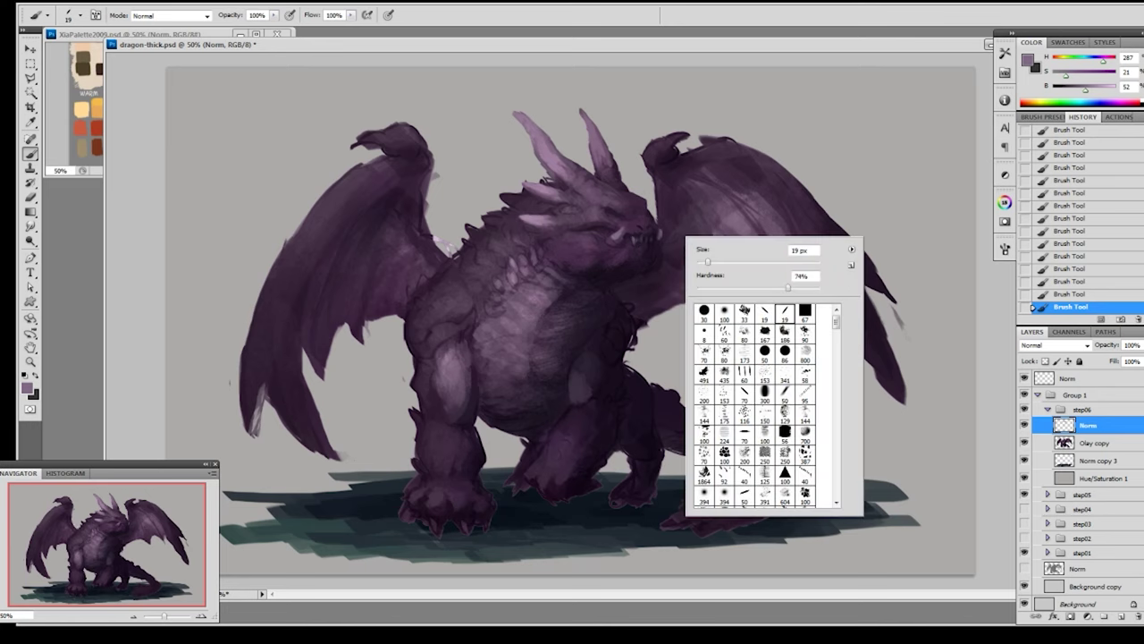
key("Escape")
- Blend the teeth, tusk and mouth corner with a 10 px brush at 50% opacity and sampled purples
key("5")
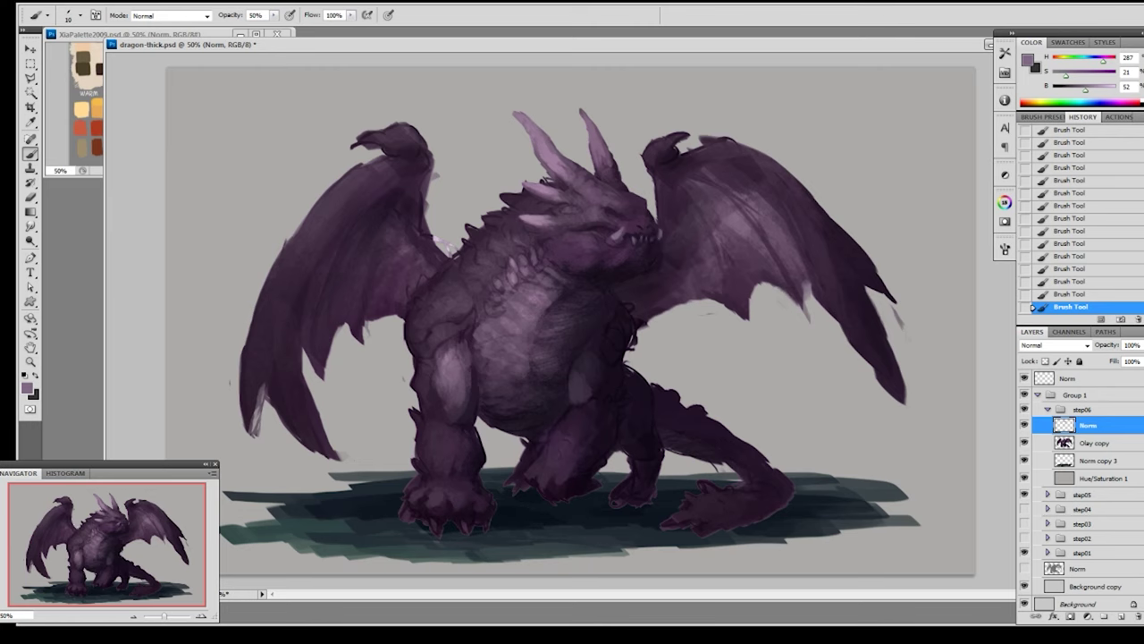
left_click(643, 232, "alt")
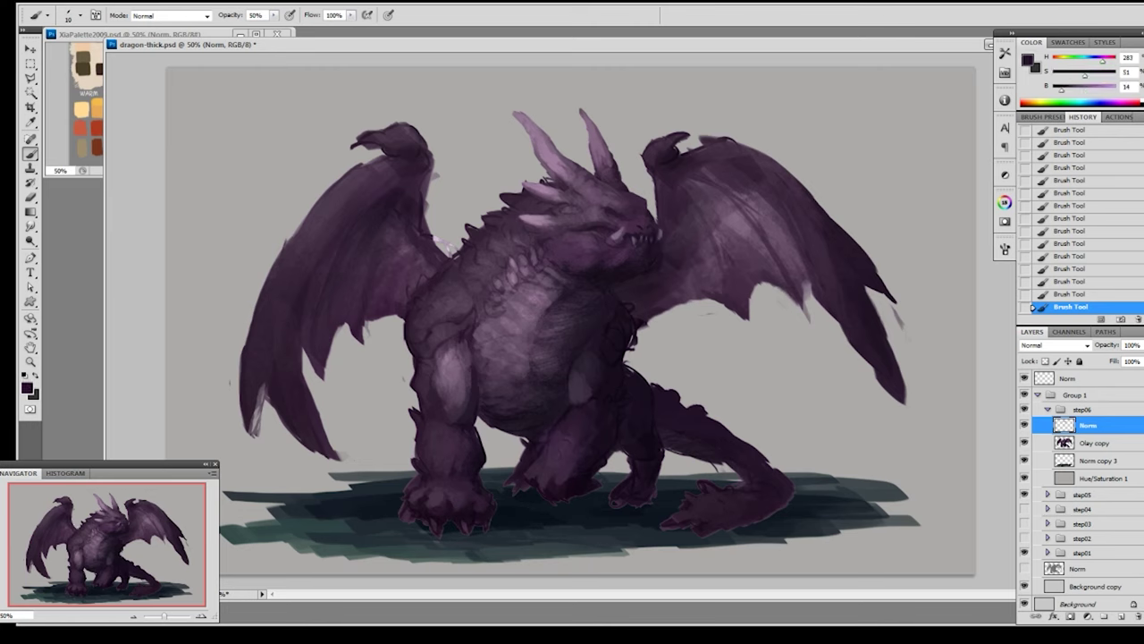
left_click(665, 229, "alt")
left_click(624, 230, "alt")
left_click(629, 225, "alt")
left_click(621, 229, "alt")
left_click(614, 232, "alt")
left_click(613, 227, "alt")
left_click(608, 240, "alt")
left_click(597, 235, "alt")
- Paint over the cheek and lower jaw with a 25 px brush at 100% opacity and sampled purples
key("0")
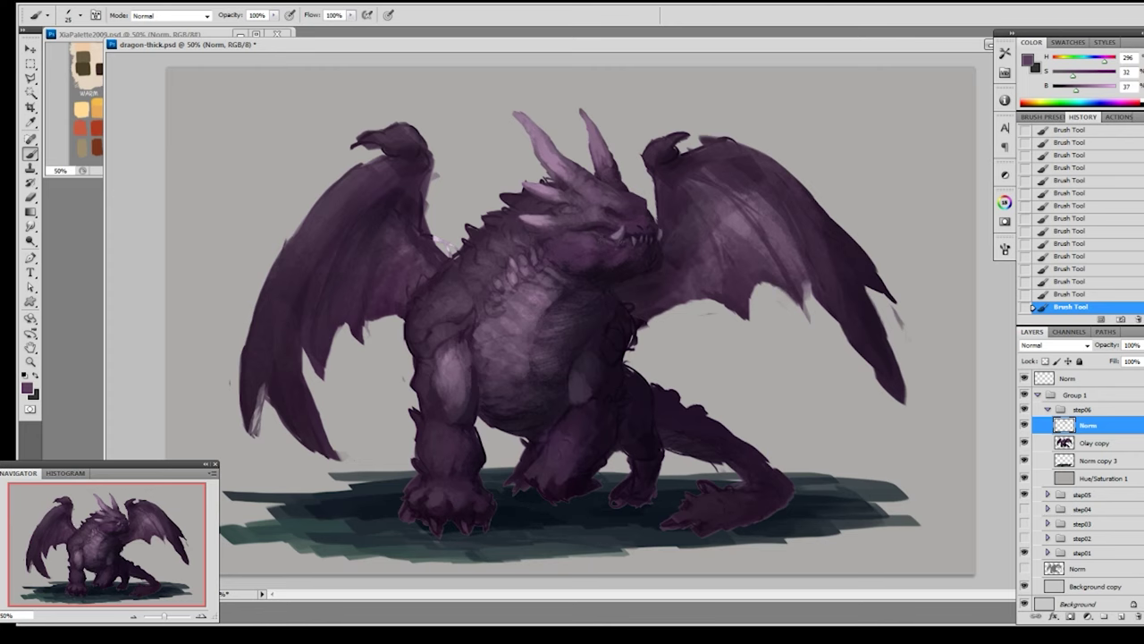
left_click(626, 243, "alt")
left_click(594, 250, "alt")
- Revert the recent cheek and jaw strokes by stepping back through the history to the earliest stored brush stroke
left_click(1099, 208)
scroll(1110, 184, "up", 1)
left_click(1111, 184)
left_click(1103, 161)
scroll(1109, 179, "up", 1)
left_click(1114, 147)
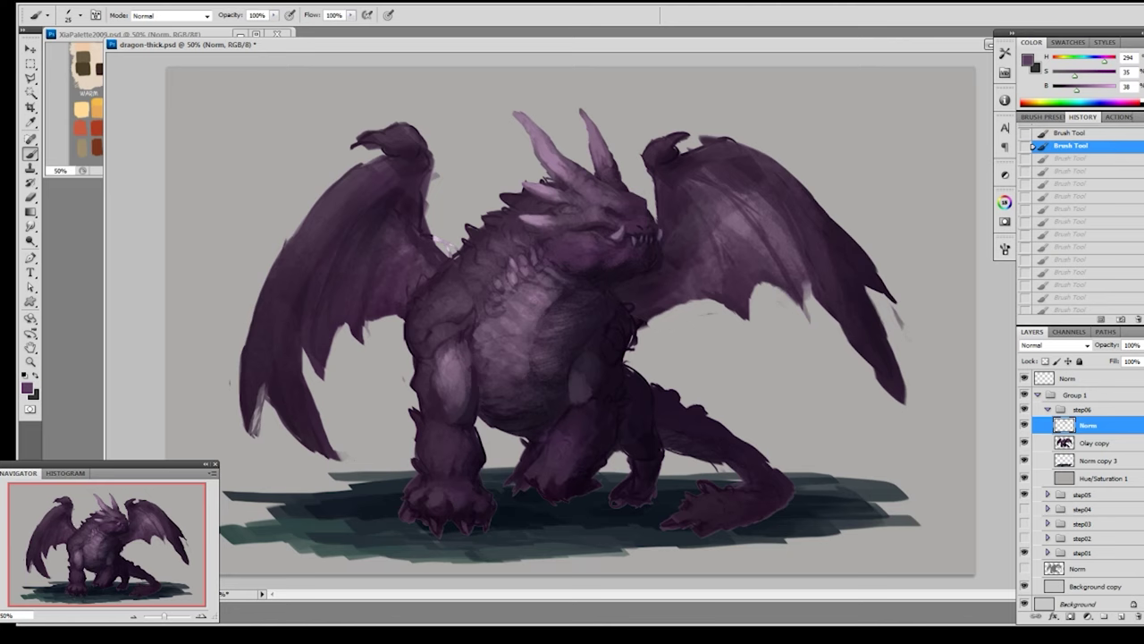
scroll(1113, 149, "up", 1)
left_click(1113, 149)
- Erase the Norm layer paint around the tusk and lower jaw with an enlarged Eraser
key("e")
key("bracketright")
left_click_drag(617, 234, 601, 254)
left_click_drag(604, 251, 598, 263)
mouse_move(603, 257)
left_mouse_down()
mouse_move(596, 270)
mouse_move(606, 250)
left_mouse_up()
- Repaint the lower tusk's surroundings and the jaw below it on the Norm layer with a smaller brush and sampled purples
key("b")
left_click(601, 239, "alt")
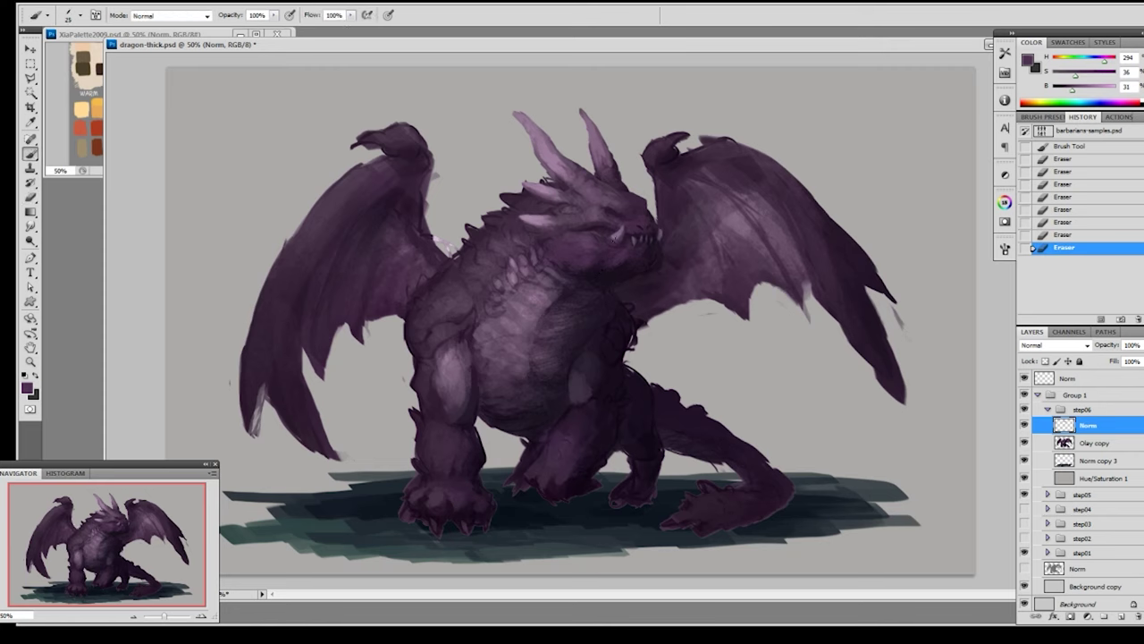
left_click(616, 237, "alt")
mouse_move(620, 242)
left_mouse_down()
mouse_move(611, 250)
mouse_move(616, 240)
left_mouse_up()
key("ctrl+z")
key("bracketleft")
key("ctrl+z")
left_click(619, 236, "alt")
left_click_drag(622, 232, 620, 244)
left_click(621, 242, "alt")
left_click_drag(628, 237, 606, 270)
left_click(606, 260, "alt")
- Shade the dragon's lower jaw with a different 35 px brush at 50% opacity and sampled purples
right_click(670, 254)
left_click(753, 332)
key("5")
key("bracketright")
mouse_move(620, 259)
left_mouse_down()
mouse_move(609, 269)
mouse_move(605, 249)
mouse_move(596, 264)
left_mouse_up()
left_click(590, 243, "alt")
left_click(592, 262, "alt")
left_click(597, 261, "alt")
left_click(596, 263, "alt")
- Deepen the shadow under the chin and blend the mouth into the cheek with sampled purples at 50% opacity
left_click(644, 264, "alt")
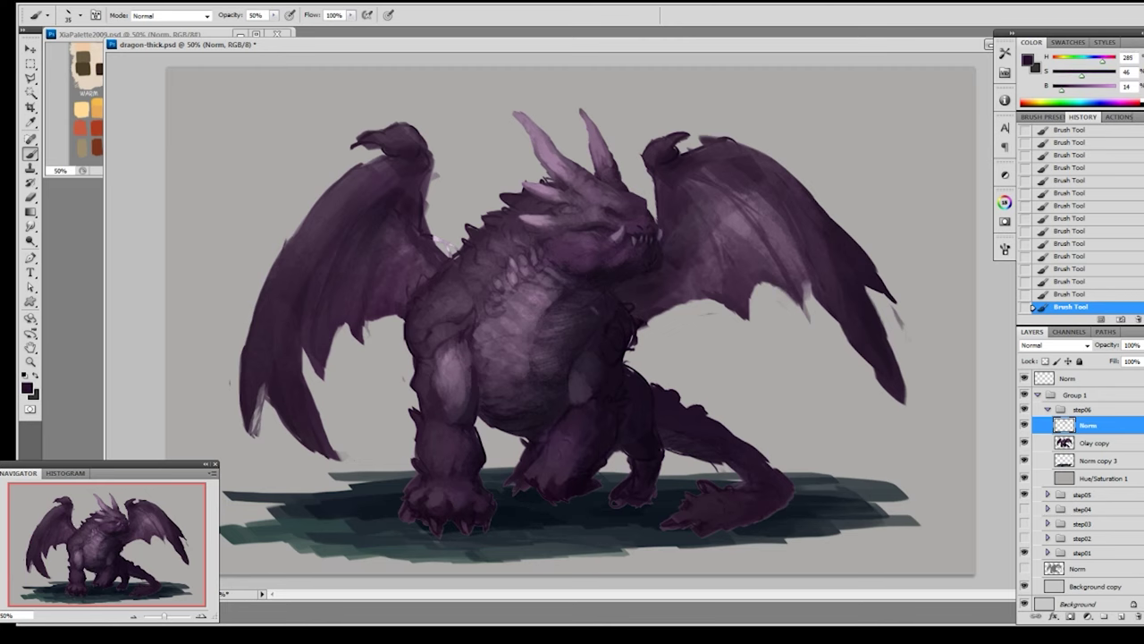
left_click(614, 268, "alt")
left_click(646, 230, "alt")
left_click(634, 230, "alt")
left_click(599, 214, "alt")
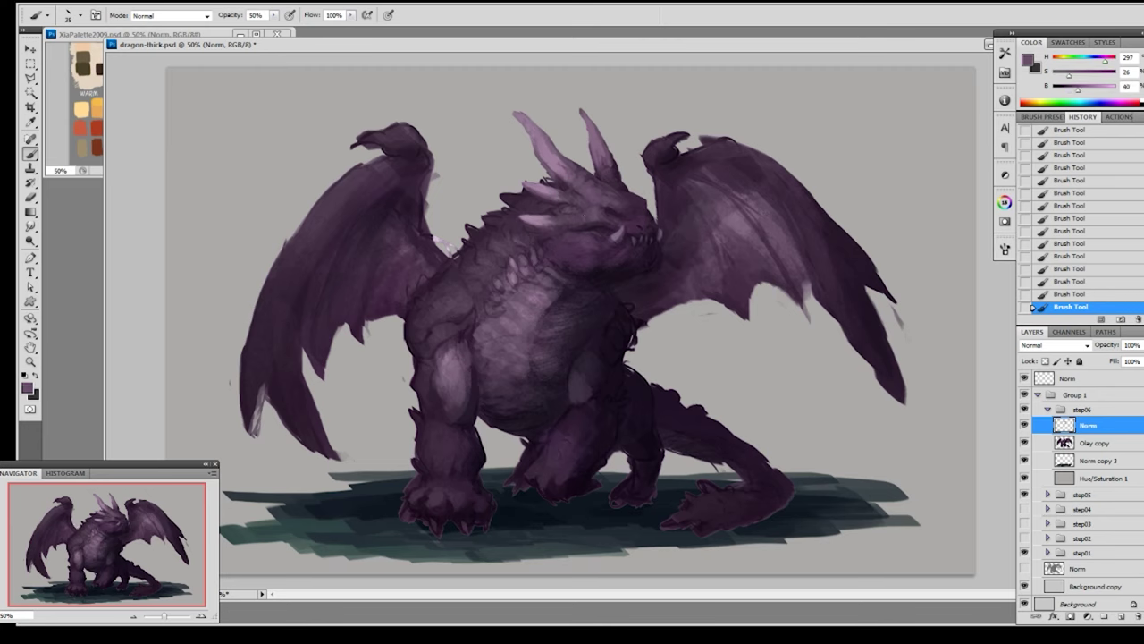
- Define the crease between the shoulder and arm on the picture's left with a 25 px brush at 100% opacity
left_click(564, 262, "alt")
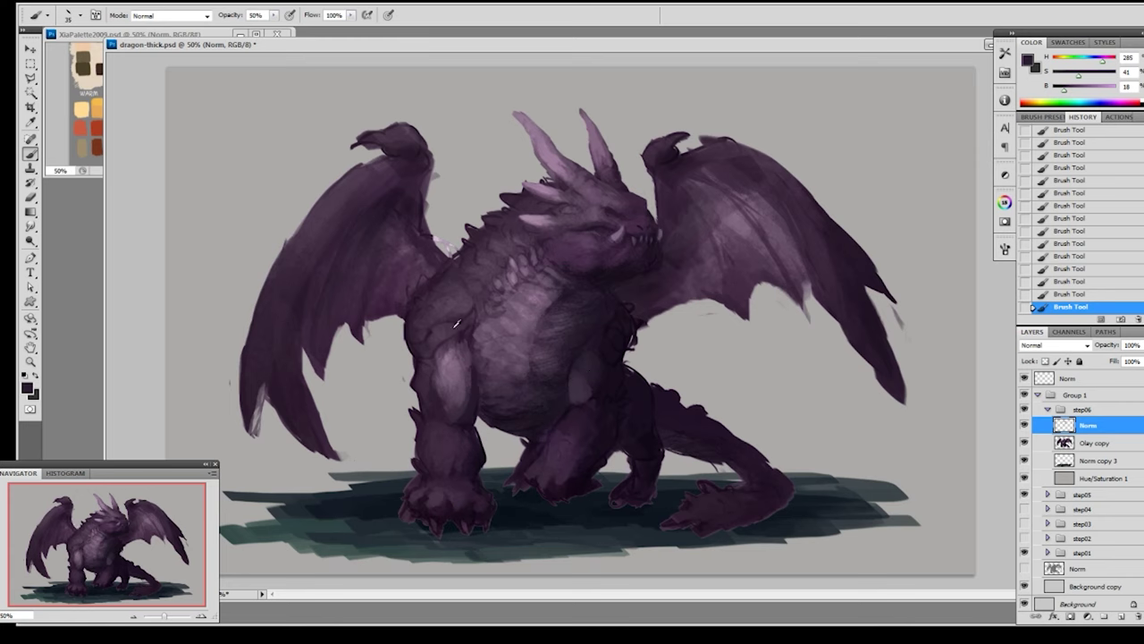
right_click(503, 272)
double_click(528, 388)
left_click(417, 353, "alt")
key("bracketleft")
key("0")
left_click(439, 345, "alt")
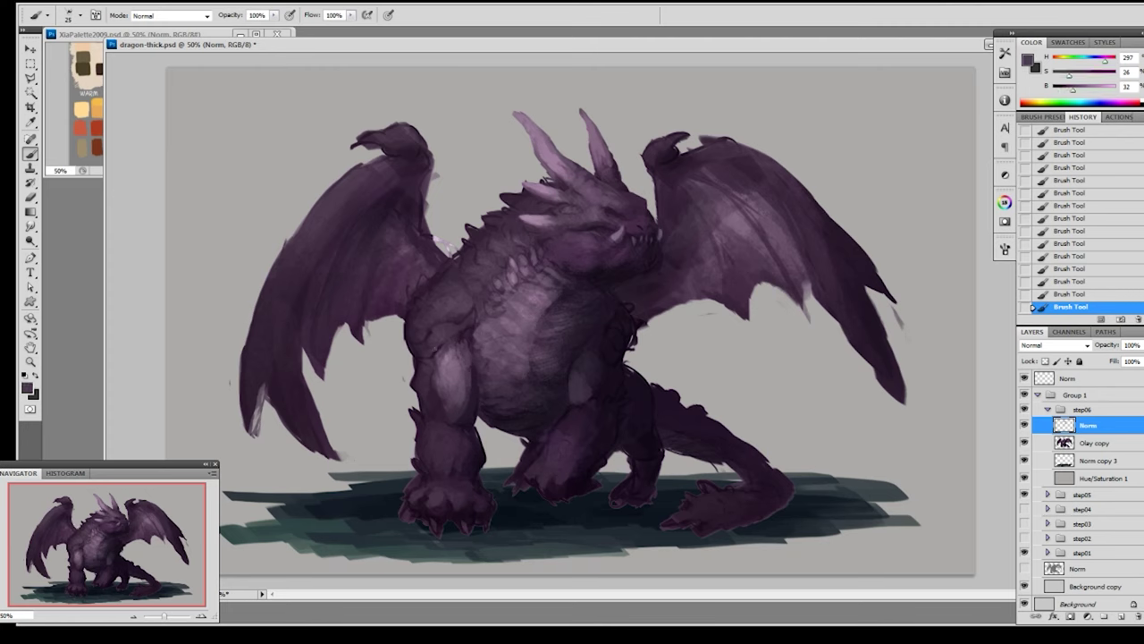
left_click(473, 320, "alt")
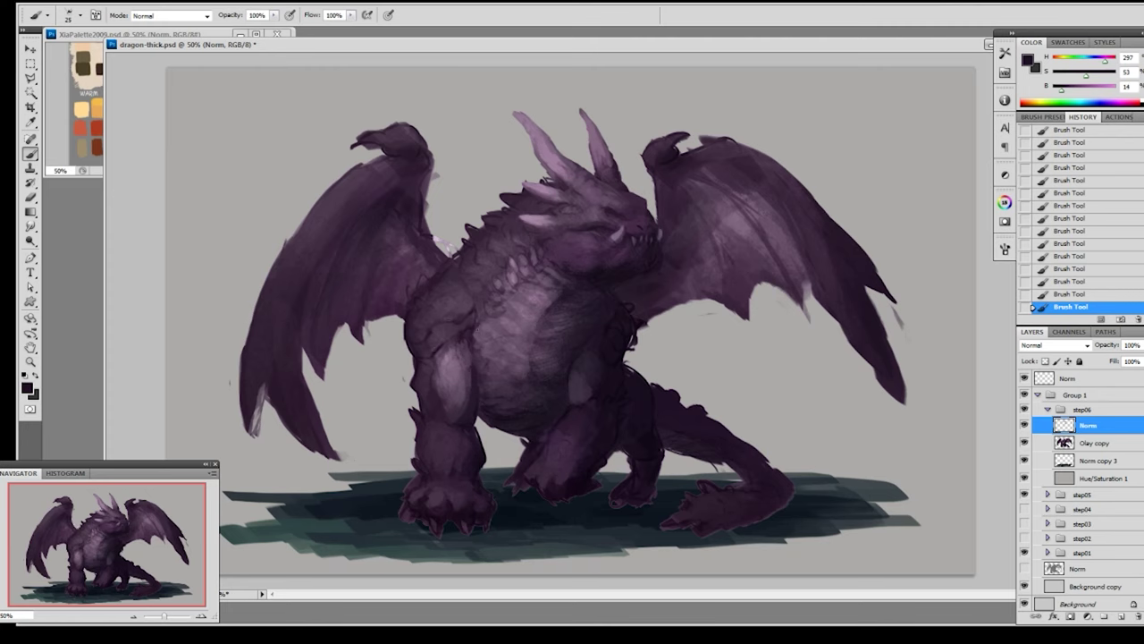
left_click(478, 324, "alt")
- Roughen the arm crease on the picture's left with the 80 px textured brush and a sampled purple
right_click(493, 340)
left_click(461, 334)
left_click(459, 329, "alt")
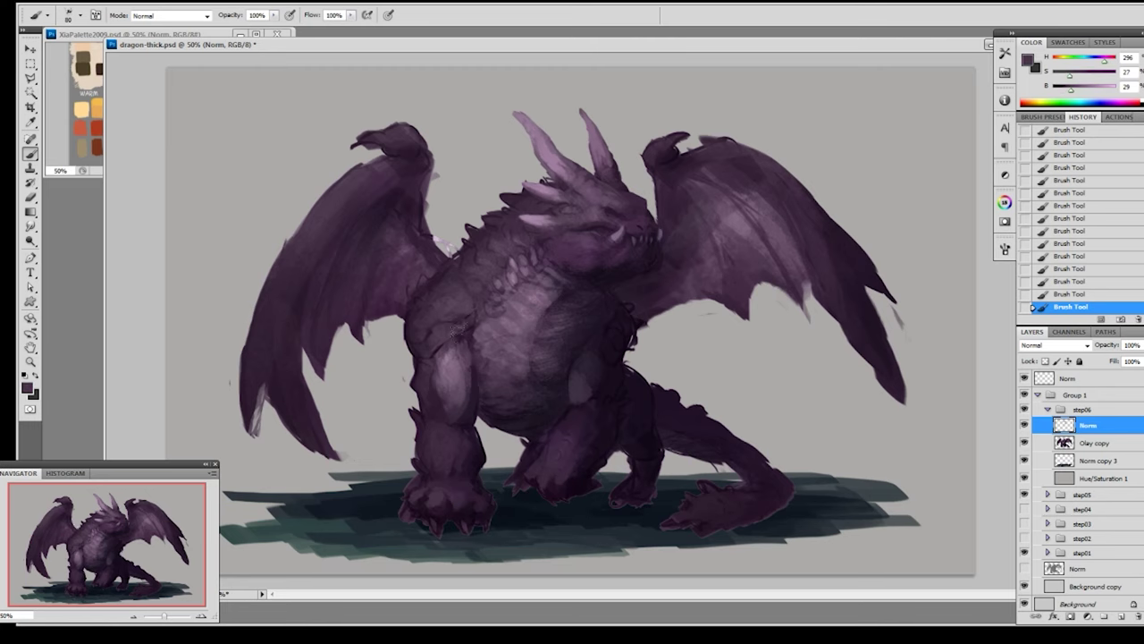
- Blend the crease and outer edge of the picture's left arm with a 30 px textured brush and sampled purples
right_click(447, 343)
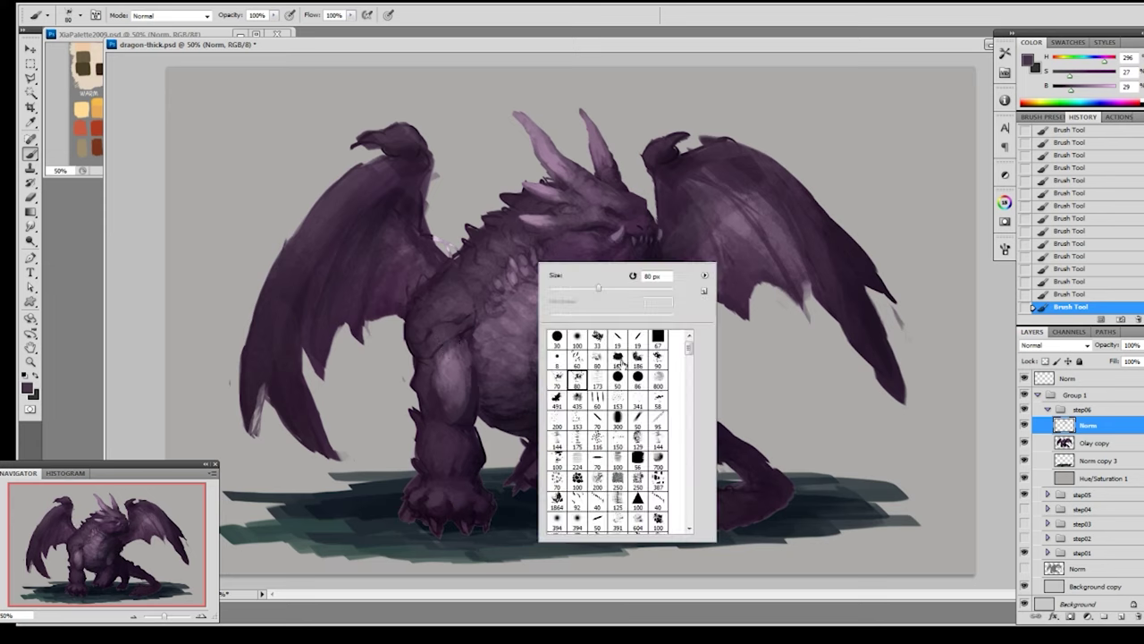
key("bracketleft")
key("Escape")
left_click(432, 331, "alt")
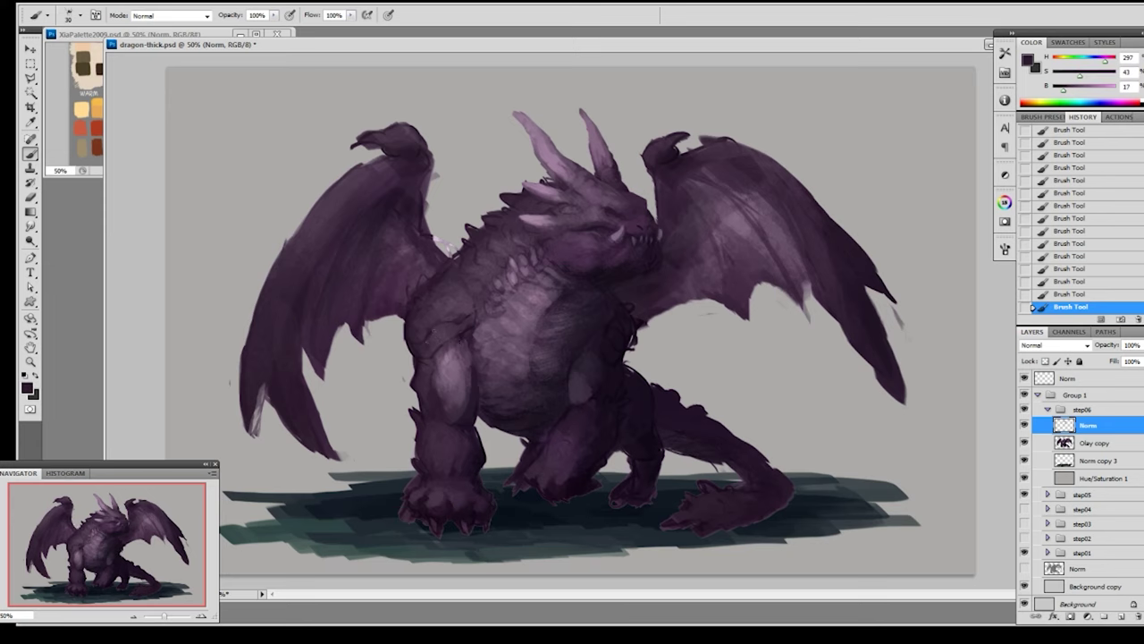
left_click(432, 336, "alt")
left_click(442, 336, "alt")
left_click(415, 340, "alt")
left_click(428, 340, "alt")
left_click(420, 337, "alt")
left_click(416, 340, "alt")
left_click(445, 330, "alt")
- Add subtle texture to the dragon's neck and chest with an 80 px textured brush and sampled purples
right_click(438, 329)
double_click(480, 443)
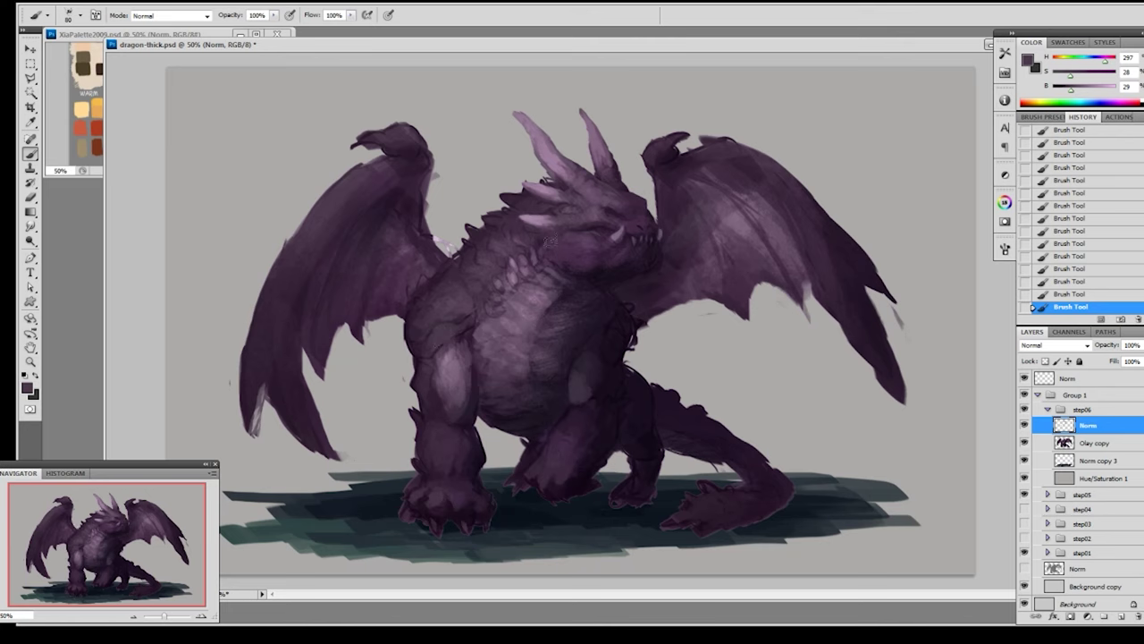
left_click(519, 342, "alt")
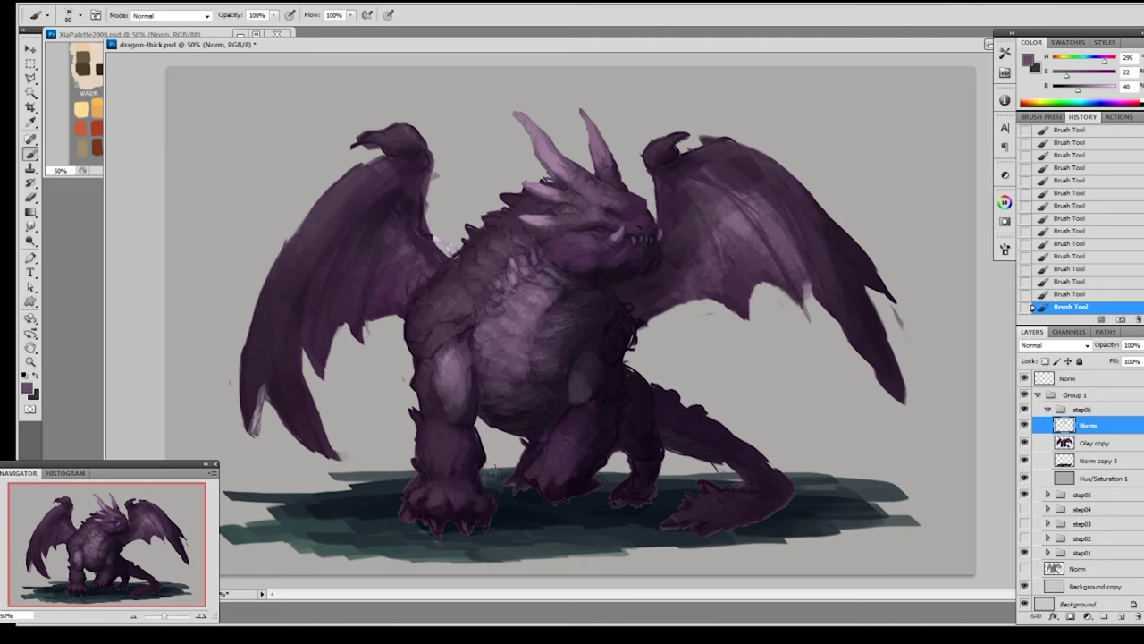
- Paint claws on the picture's left front paw with the 19 px brush and near-black purple at 2% brightness
right_click(496, 402)
left_click(571, 454)
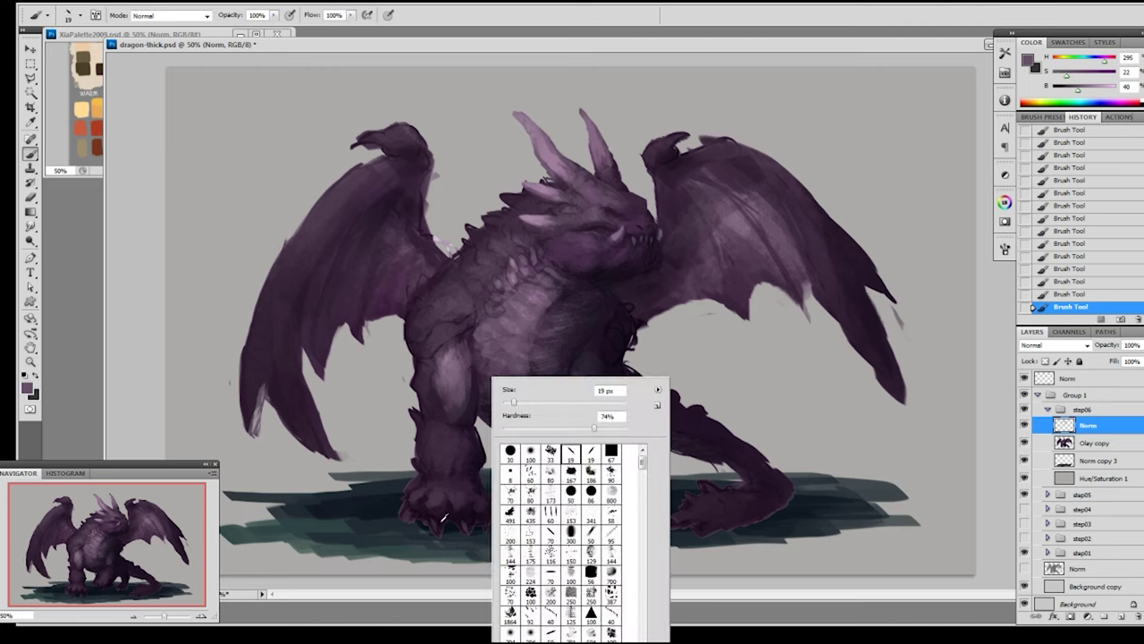
left_click(444, 519, "alt")
left_click_drag(1062, 94, 1053, 94)
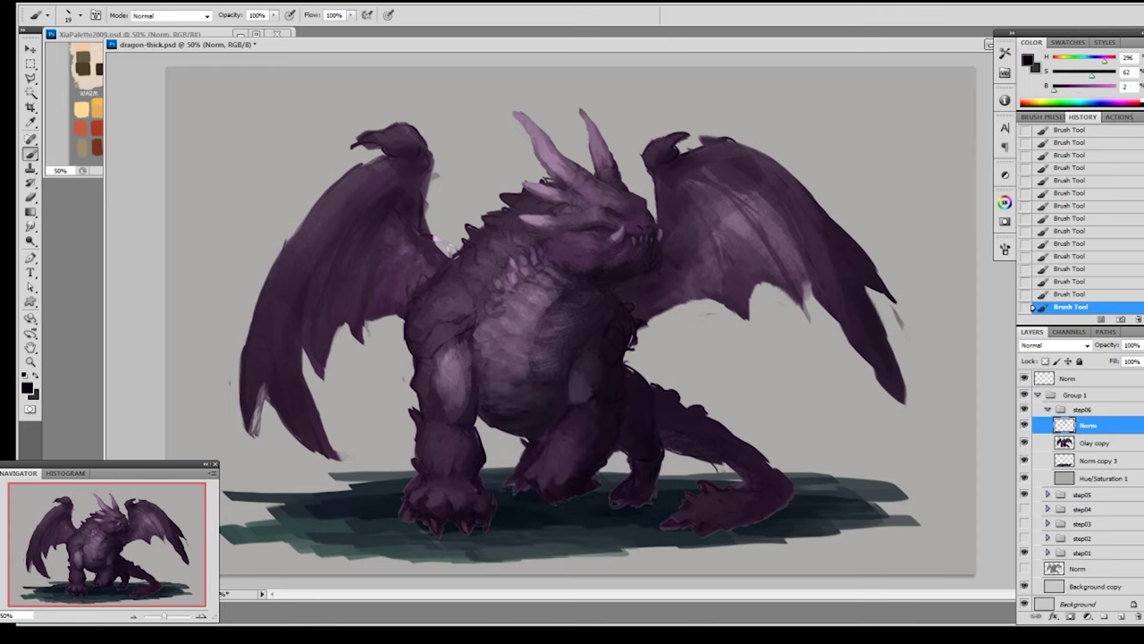
mouse_move(432, 513)
left_mouse_down()
mouse_move(440, 527)
mouse_move(413, 525)
mouse_move(488, 529)
left_mouse_up()
- Refine the toes and claw bases of the picture's left front paw with sampled dark purples
left_click(491, 507, "alt")
left_click(449, 514, "alt")
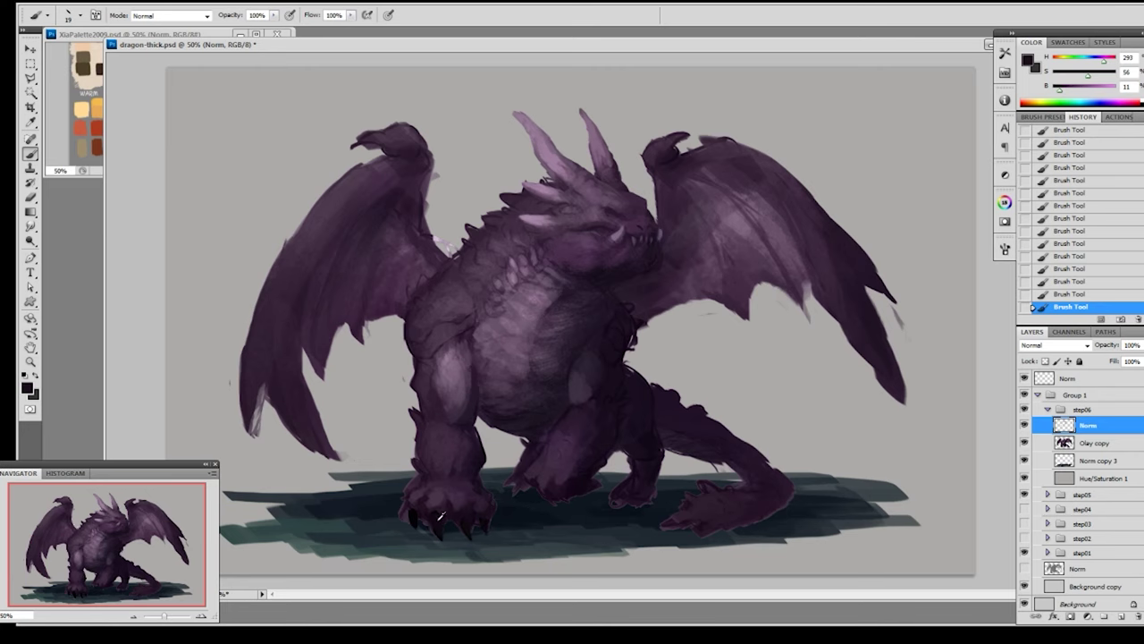
left_click(417, 497, "alt")
left_click_drag(412, 499, 411, 506)
left_click(414, 518, "alt")
- Trim the edges around the hind foot's toes on the Olay copy layer with a progressively smaller Eraser
left_click(1062, 445)
key("e")
left_click_drag(620, 506, 611, 509)
mouse_move(617, 505)
left_mouse_down()
mouse_move(658, 497)
mouse_move(613, 490)
left_mouse_up()
key("bracketleft")
key("bracketleft")
key("bracketleft")
key("bracketleft")
left_click_drag(613, 484, 609, 489)
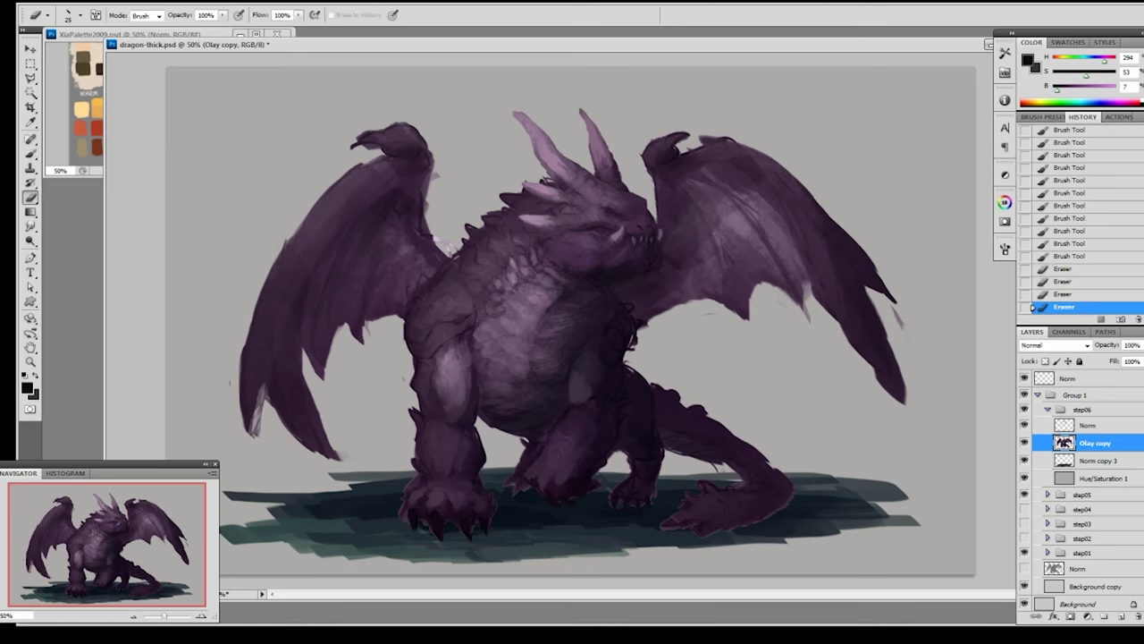
left_click(604, 483)
- Paint near-black markings and spike tips on the end of the tail on the Norm layer with a 25 px brush
key("b")
left_click(469, 519, "alt")
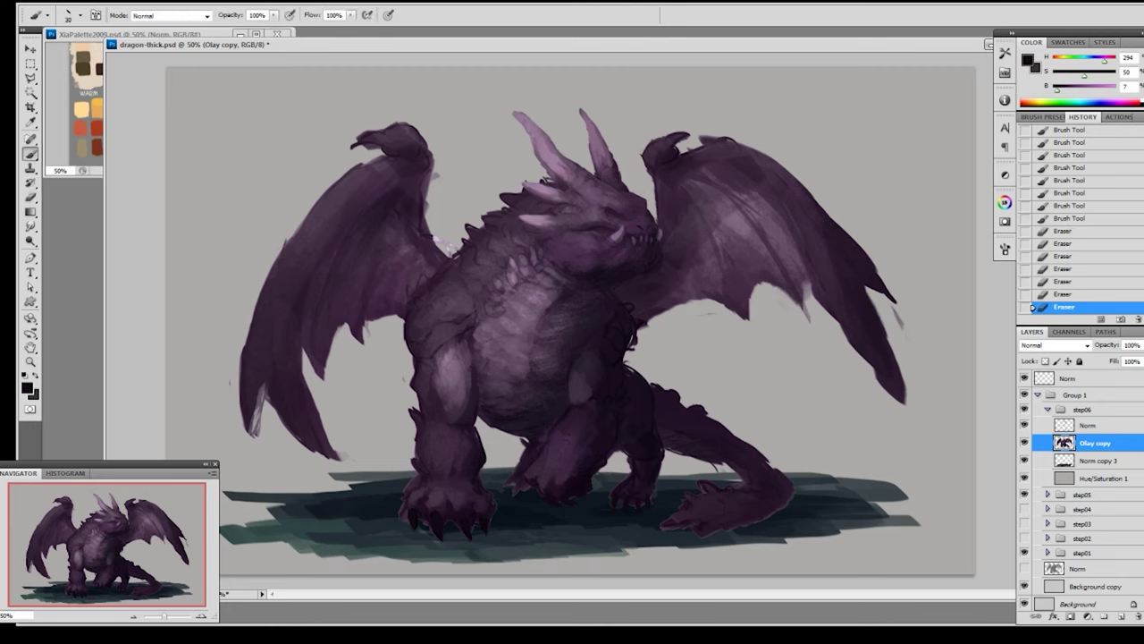
left_click(1048, 427)
key("bracketleft")
left_click_drag(663, 528, 683, 516)
mouse_move(661, 528)
left_mouse_down()
mouse_move(691, 512)
mouse_move(687, 522)
left_mouse_up()
left_click_drag(670, 531, 714, 531)
mouse_move(690, 535)
left_mouse_down()
mouse_move(712, 536)
mouse_move(721, 504)
left_mouse_up()
mouse_move(707, 515)
left_mouse_down()
mouse_move(722, 506)
mouse_move(724, 533)
mouse_move(738, 505)
left_mouse_up()
mouse_move(730, 511)
left_mouse_down()
mouse_move(738, 506)
mouse_move(735, 519)
left_mouse_up()
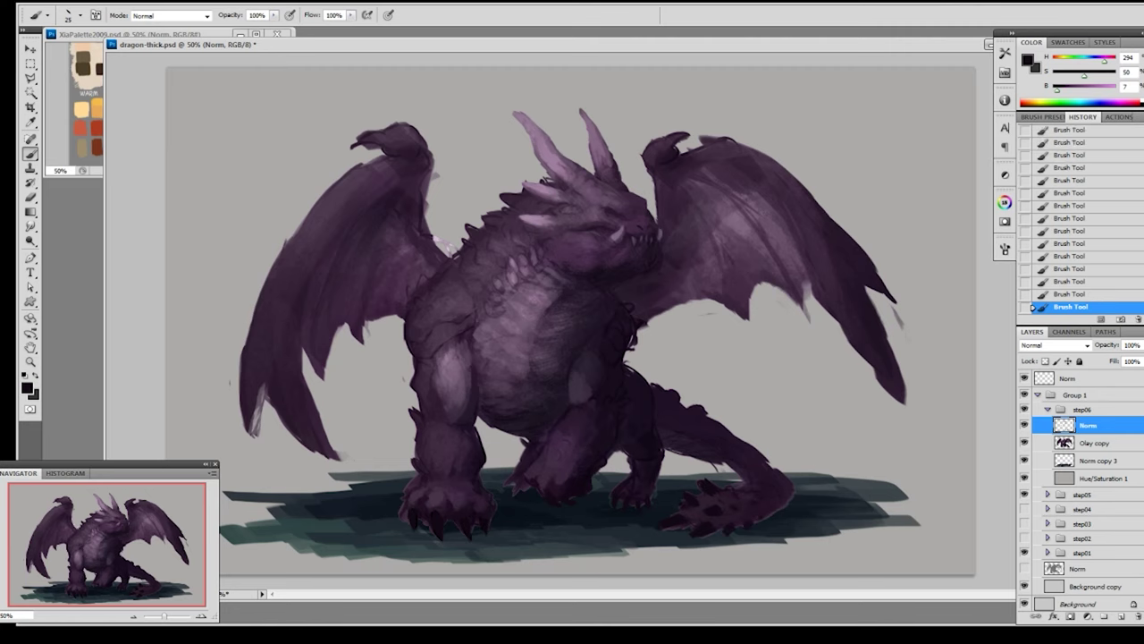
mouse_move(538, 221)
left_mouse_down()
mouse_move(524, 219)
mouse_move(551, 221)
left_mouse_up()
- Load the Olay copy layer's outline as a selection and add a new layer named Norm at the top of step06
left_click(1062, 444, "ctrl")
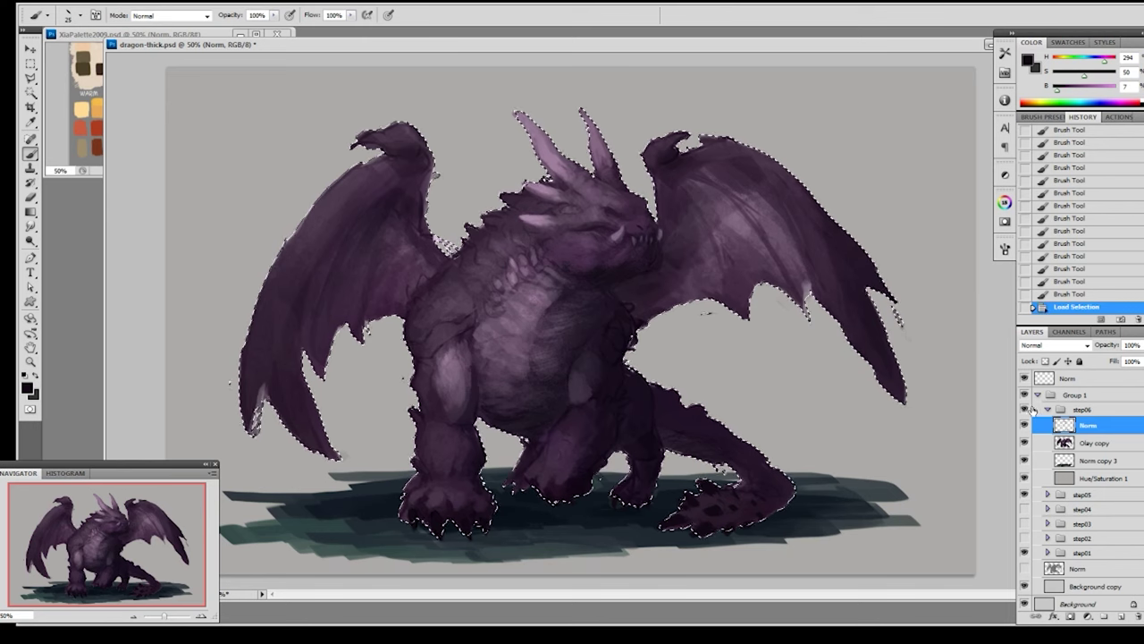
key("ctrl+shift+n")
- Paint the picture's left horn near-black inside the selection with a 60 px brush on the new layer
key("bracketright")
key("bracketright")
key("bracketright")
key("bracketright")
left_click_drag(517, 113, 581, 170)
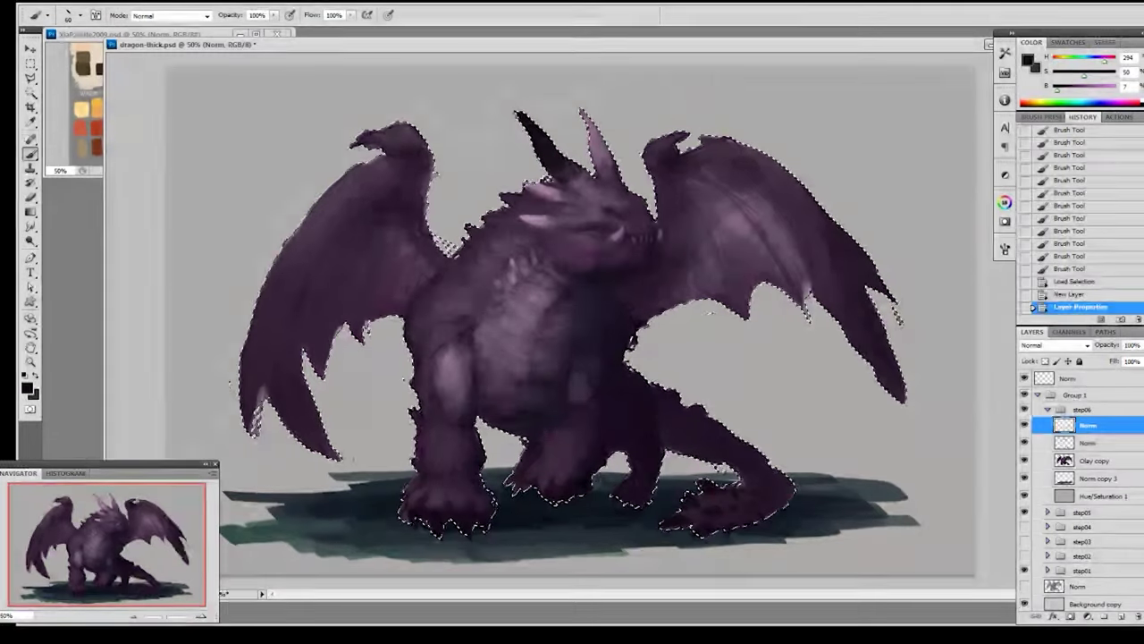
- Darken both horns near-black inside the selection with a 60 px brush on the top Norm layer
key("ctrl+h")
mouse_move(528, 114)
left_mouse_down()
mouse_move(560, 154)
mouse_move(545, 161)
left_mouse_up()
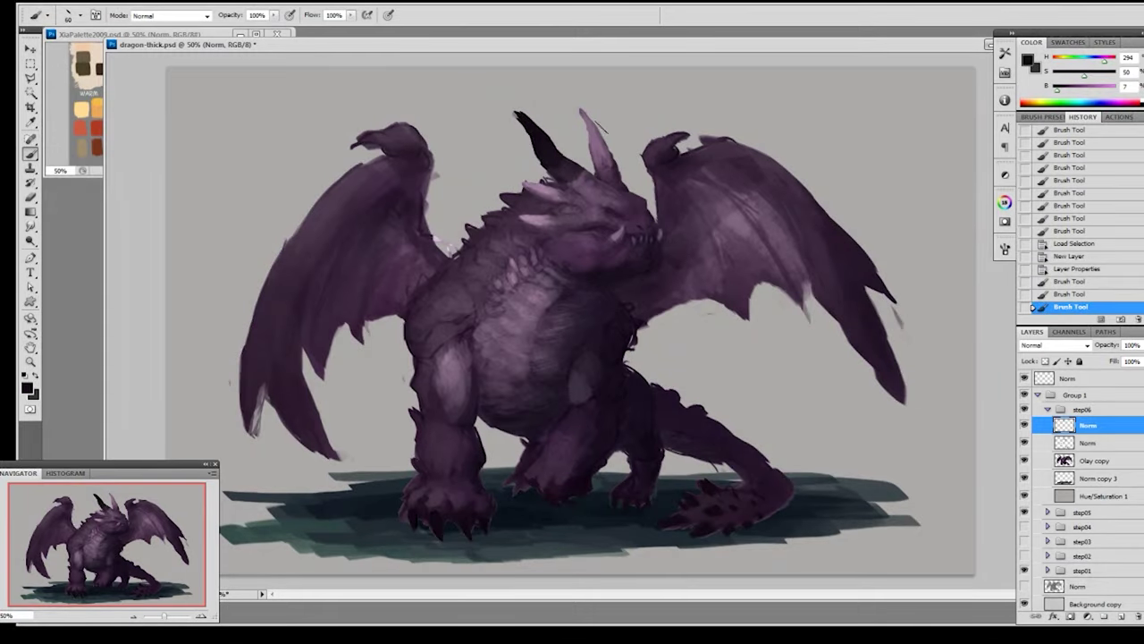
mouse_move(601, 122)
left_mouse_down()
mouse_move(588, 125)
mouse_move(613, 171)
mouse_move(583, 181)
mouse_move(612, 170)
left_mouse_up()
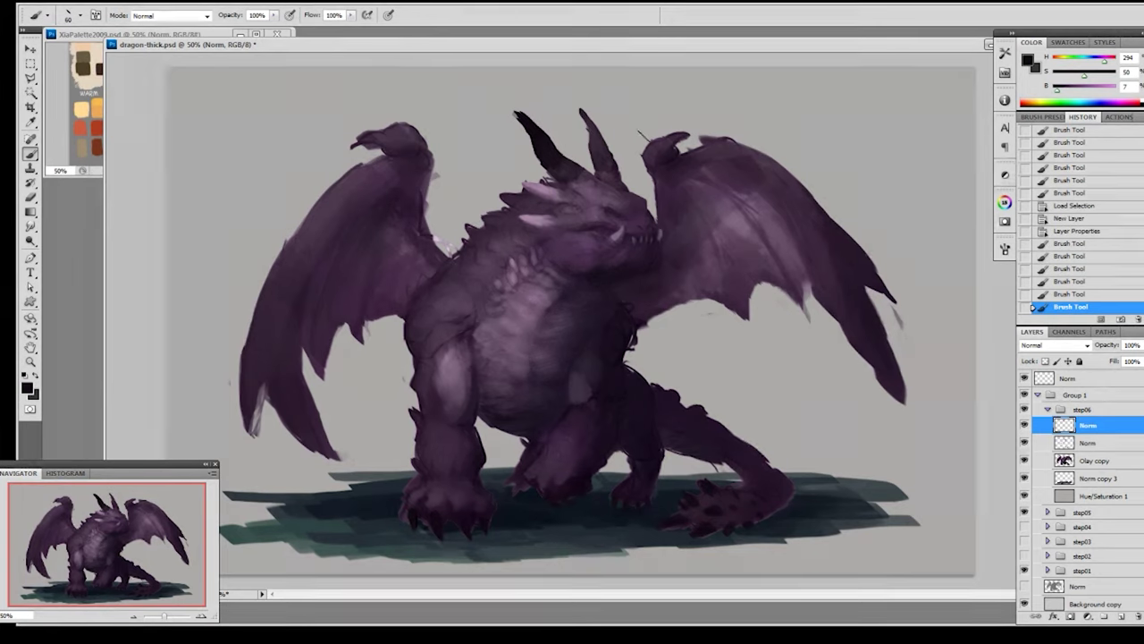
- Soften the dark paint on both horns with the Eraser at 30% opacity, enlarging it to 35 px
key("e")
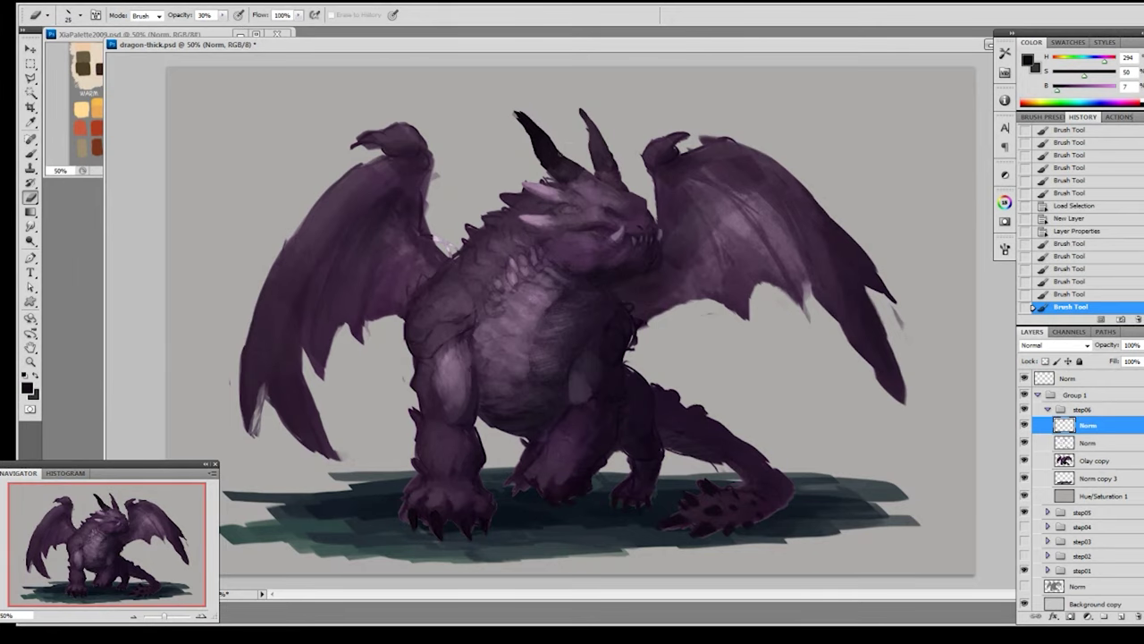
right_click(563, 150)
left_click_drag(523, 121, 561, 166)
key("bracketright")
key("bracketright")
key("bracketright")
key("bracketright")
left_click_drag(597, 143, 602, 166)
left_click_drag(589, 114, 595, 133)
left_click_drag(587, 116, 598, 136)
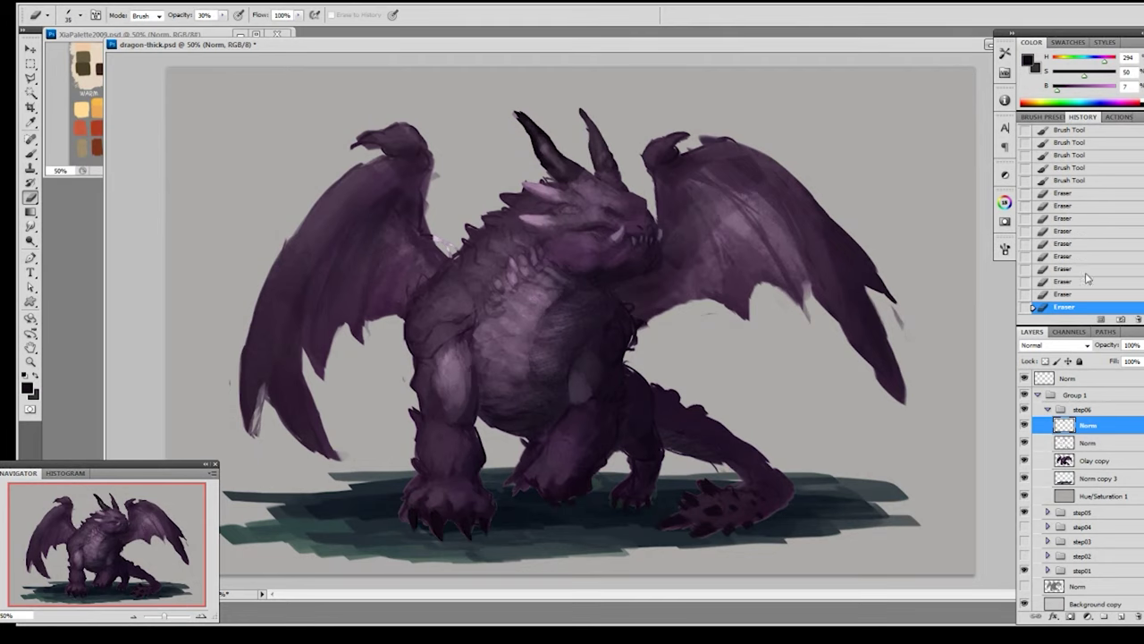
left_click(1093, 232)
left_click_drag(519, 116, 527, 131)
left_click_drag(520, 117, 529, 133)
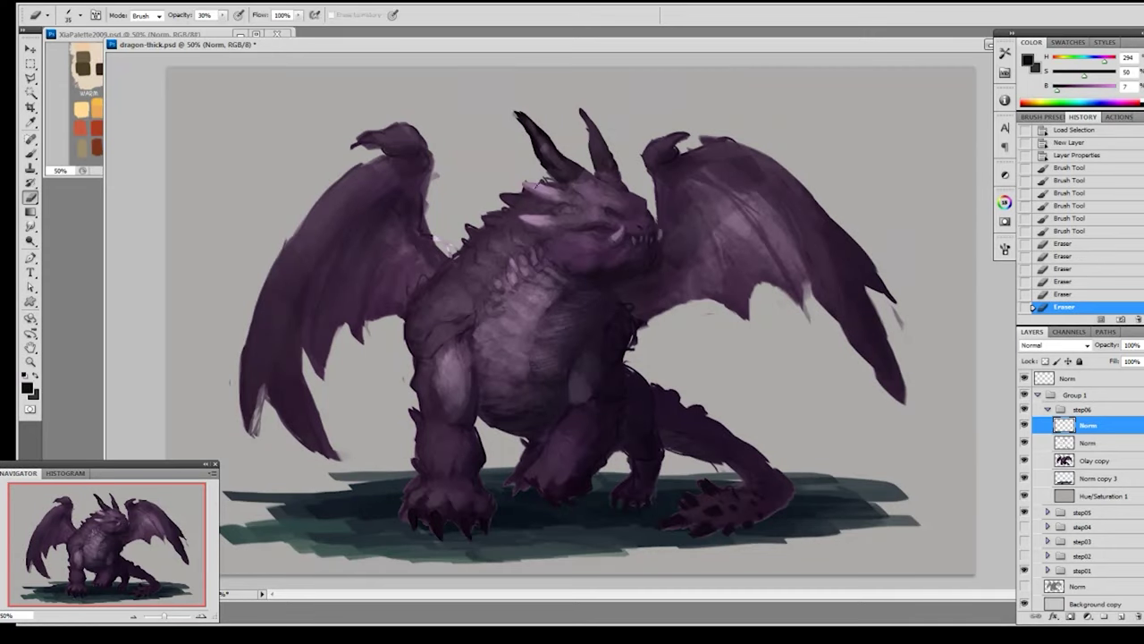
- Try near-black paint on the swept-back head spikes and delete the top Norm layer
key("b")
mouse_move(525, 184)
left_mouse_down()
mouse_move(556, 191)
mouse_move(529, 222)
mouse_move(562, 219)
left_mouse_up()
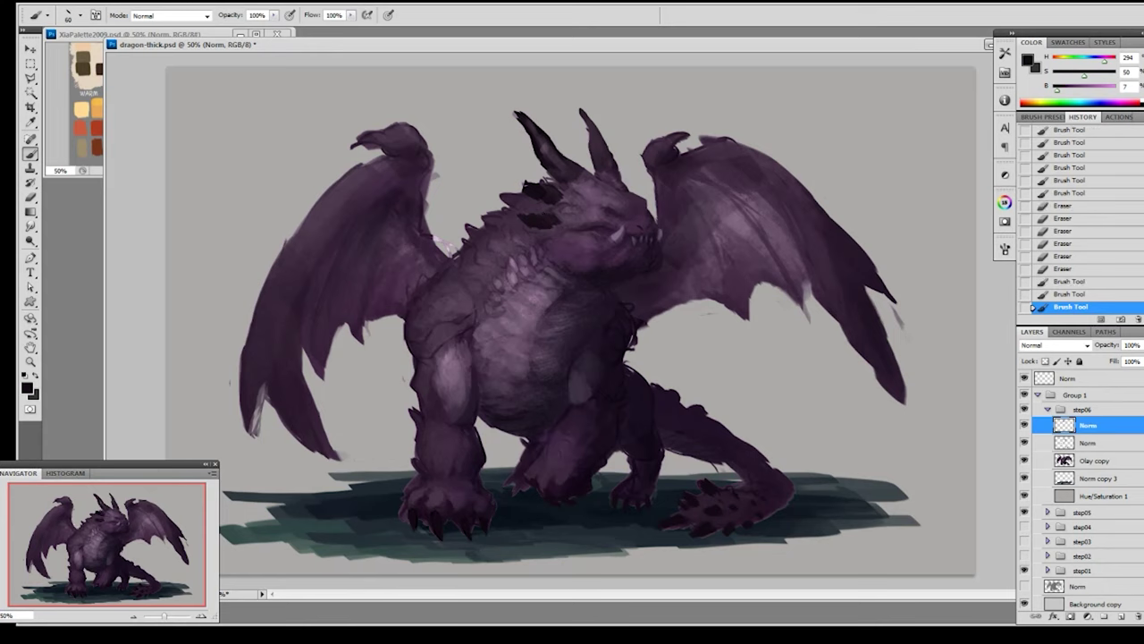
key("e")
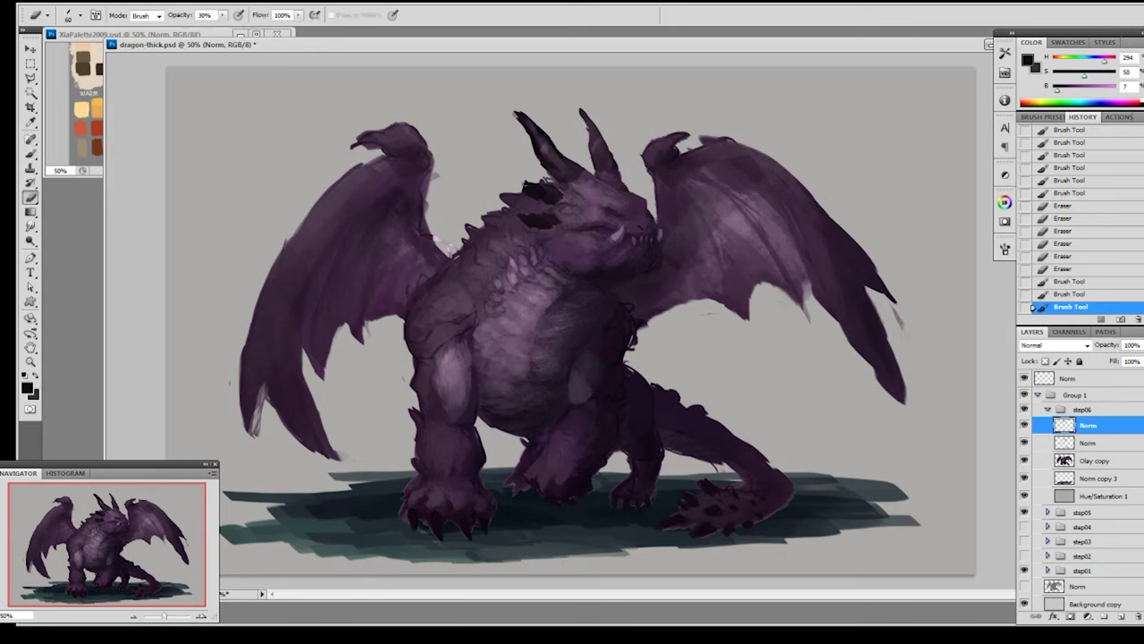
left_click(1024, 424)
left_click_drag(1119, 435, 1136, 615)
- Load the Olay copy layer's outline as a selection and add a new Norm layer at the top of step06
key("b")
left_click(1064, 439, "ctrl")
left_click(1063, 439, "ctrl")
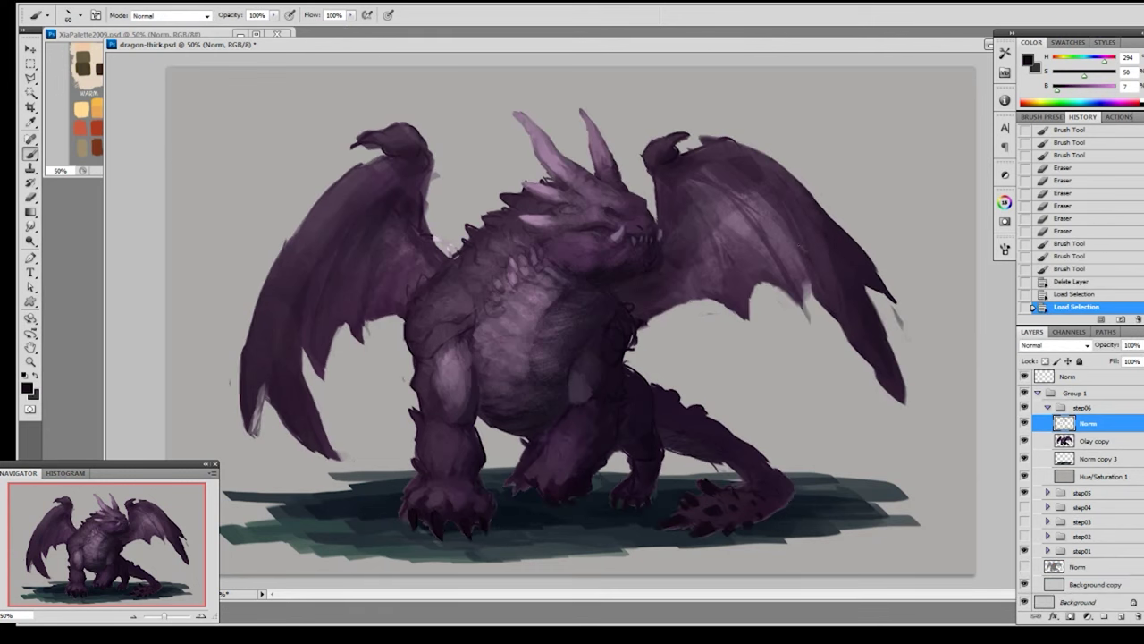
key("ctrl+shift+n")
- Shade the horns and head spikes lightly near-black with the 80 px textured brush at 30% opacity
key("bracketright")
key("bracketright")
key("bracketright")
key("bracketright")
key("bracketright")
key("3")
mouse_move(536, 125)
left_mouse_down()
mouse_move(541, 134)
mouse_move(604, 103)
mouse_move(572, 106)
mouse_move(593, 114)
left_mouse_up()
mouse_move(541, 167)
left_mouse_down()
mouse_move(560, 184)
mouse_move(526, 227)
left_mouse_up()
key("bracketleft")
key("bracketleft")
key("bracketleft")
key("bracketleft")
right_click(540, 213)
left_click(545, 316)
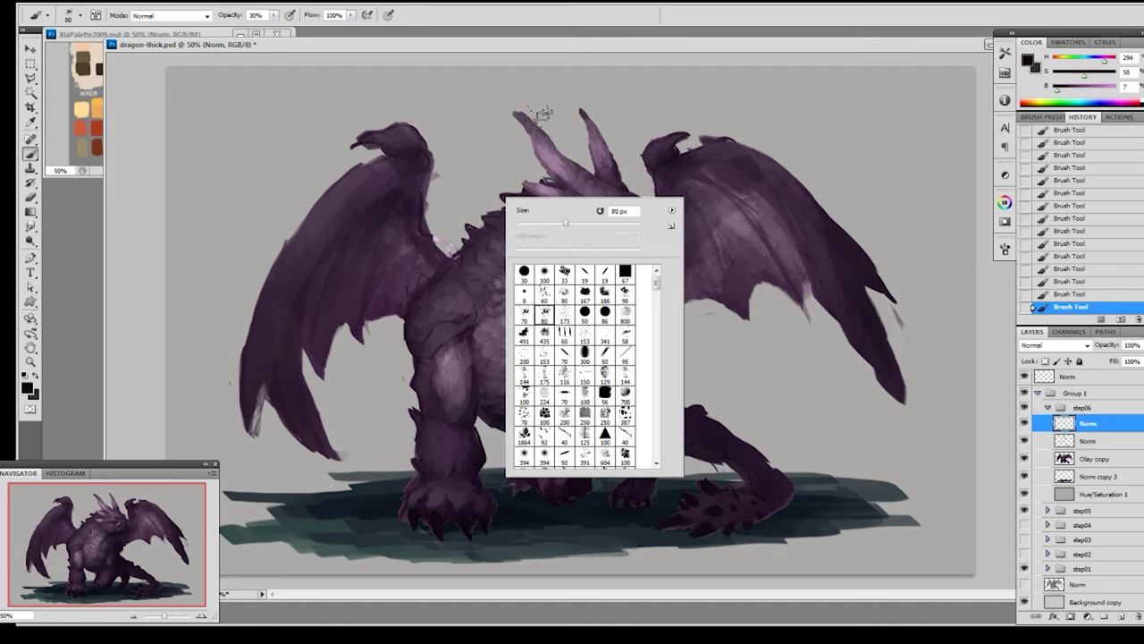
left_click_drag(528, 139, 524, 112)
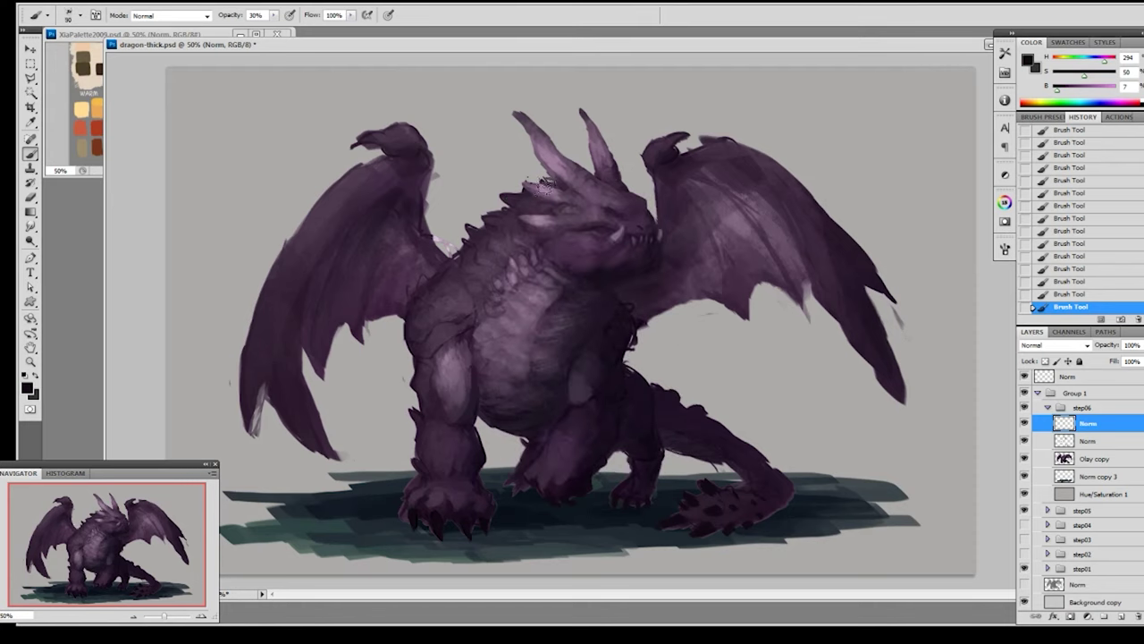
- Switch to the 19 px angled brush preset and sample a dark purple from the wing on the picture's right
key("bracketleft")
key("bracketleft")
key("bracketleft")
key("bracketleft")
key("bracketright")
right_click(569, 81)
left_click(634, 166)
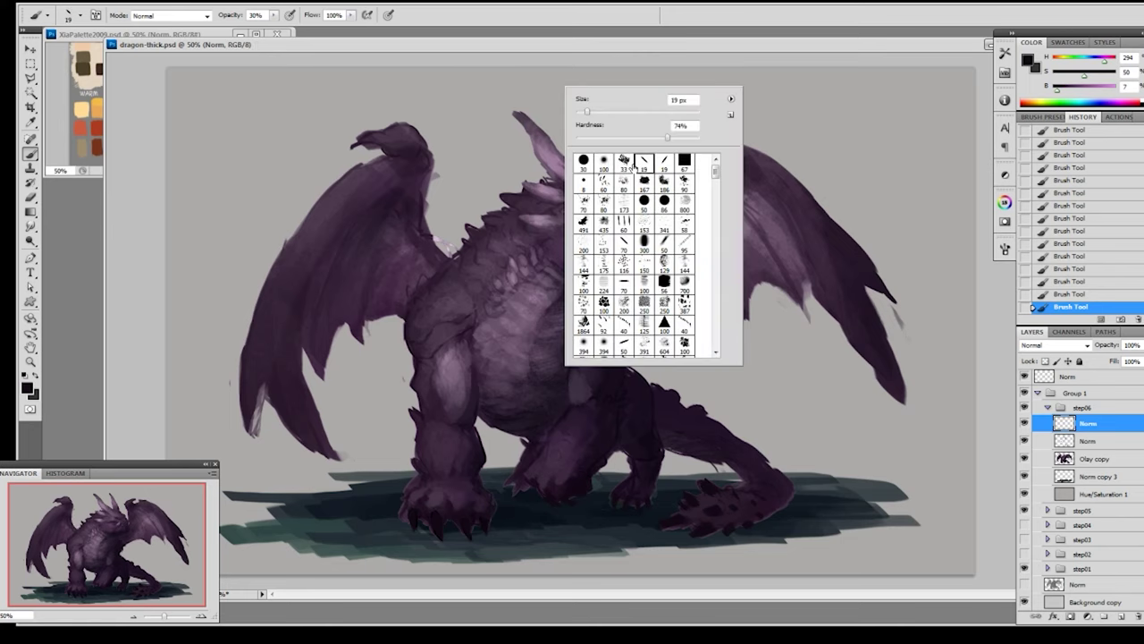
left_click(745, 177, "alt")
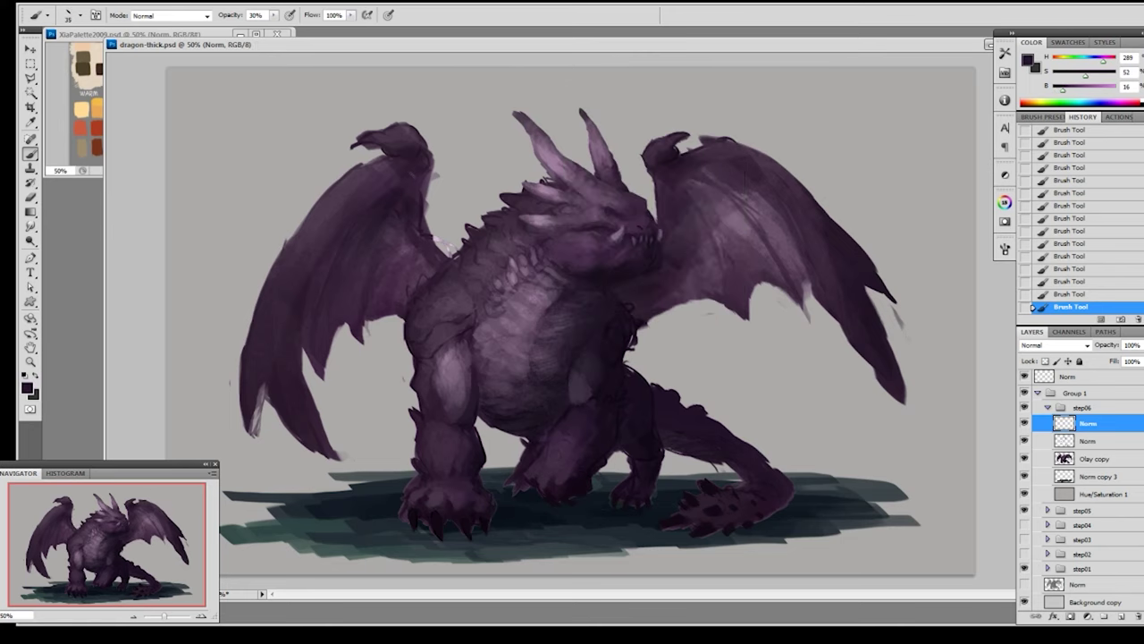
- Select the inner membrane of the picture's left wing with the Polygonal Lasso and hide the selection outline
key("l")
left_click(416, 168)
left_click(358, 208)
left_click(316, 266)
left_click(297, 343)
left_click(321, 375)
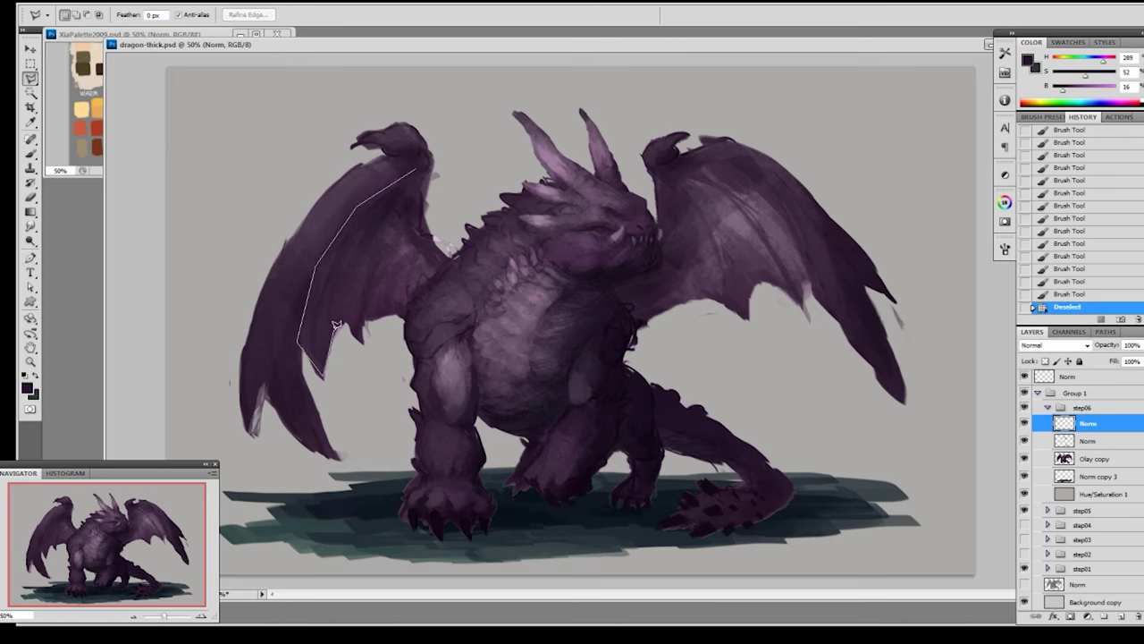
left_click(362, 335)
left_click(394, 313)
left_click(425, 257)
left_click(414, 170)
key("ctrl+minus")
key("ctrl+h")
- Darken the selected wing membrane with a 200 px textured brush at 30% opacity, compare the layer on and off, and clear the selection
key("b")
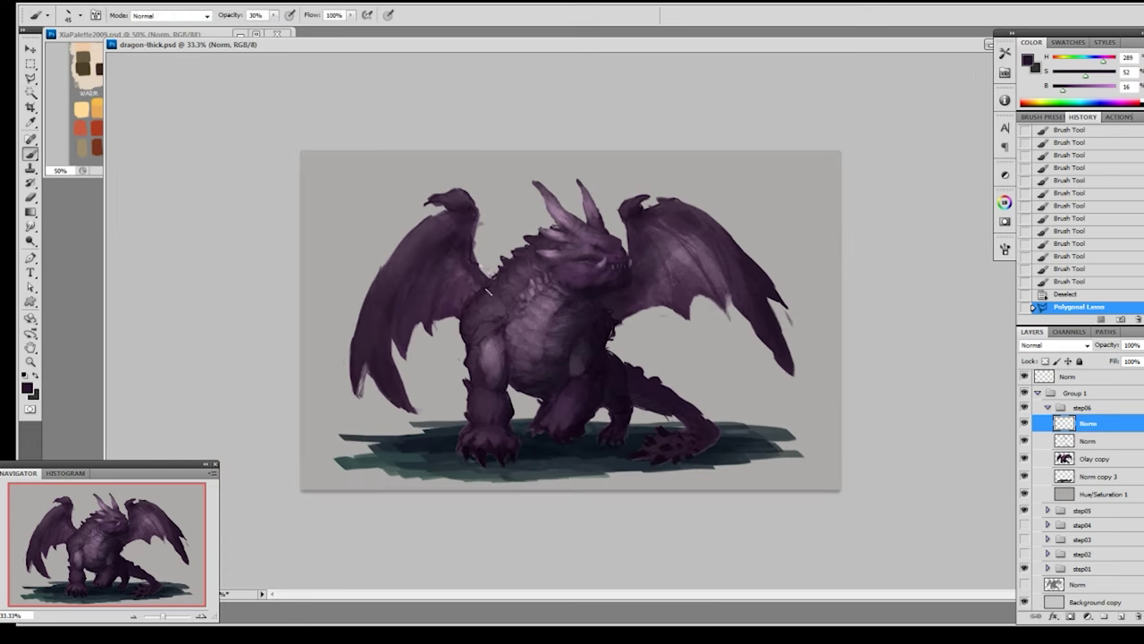
right_click(463, 242)
left_click(499, 370)
left_click(445, 253)
mouse_move(383, 346)
left_mouse_down()
mouse_move(391, 377)
mouse_move(420, 318)
left_mouse_up()
left_click(596, 290, "alt")
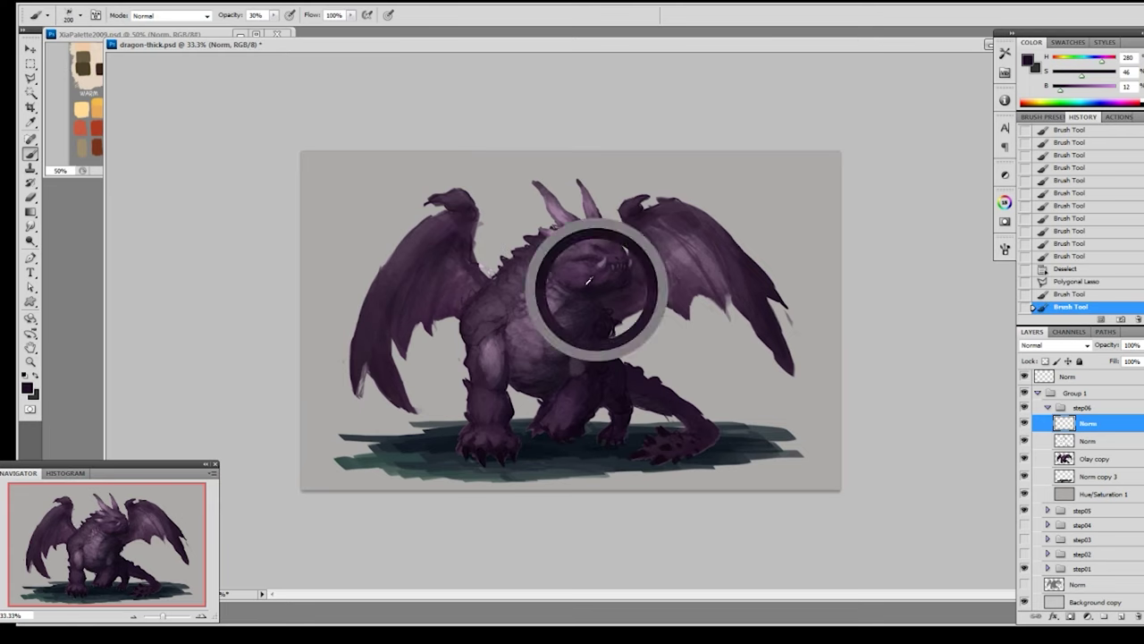
left_click_drag(450, 234, 423, 316)
left_click_drag(421, 267, 404, 342)
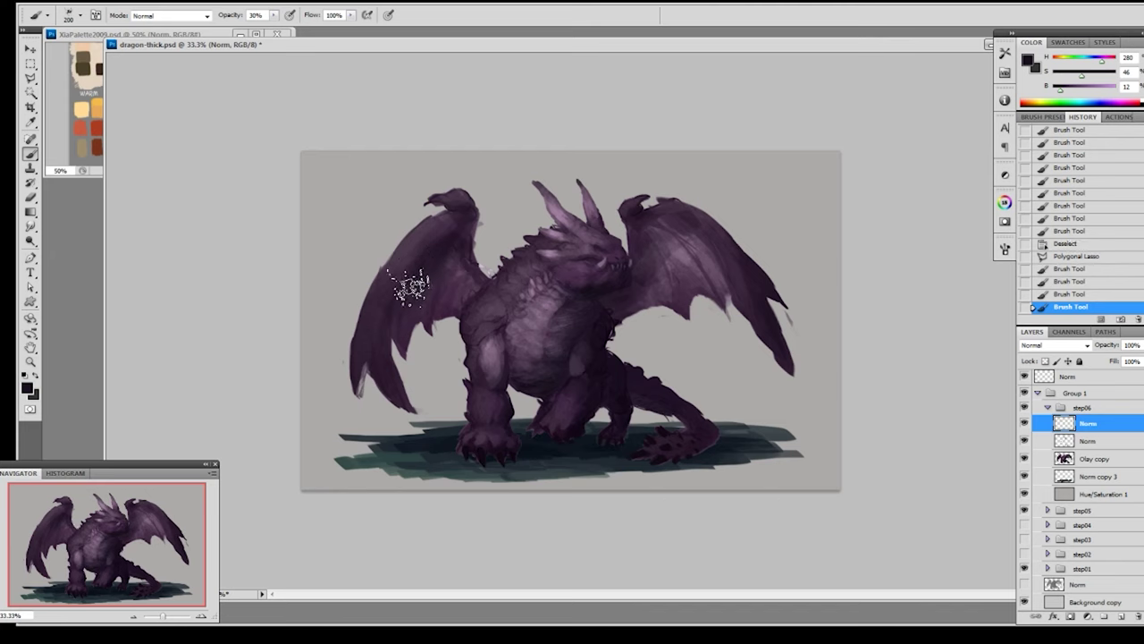
mouse_move(450, 251)
left_mouse_down()
mouse_move(481, 288)
mouse_move(442, 304)
left_mouse_up()
left_click_drag(443, 304, 396, 342)
left_click_drag(437, 252, 507, 273)
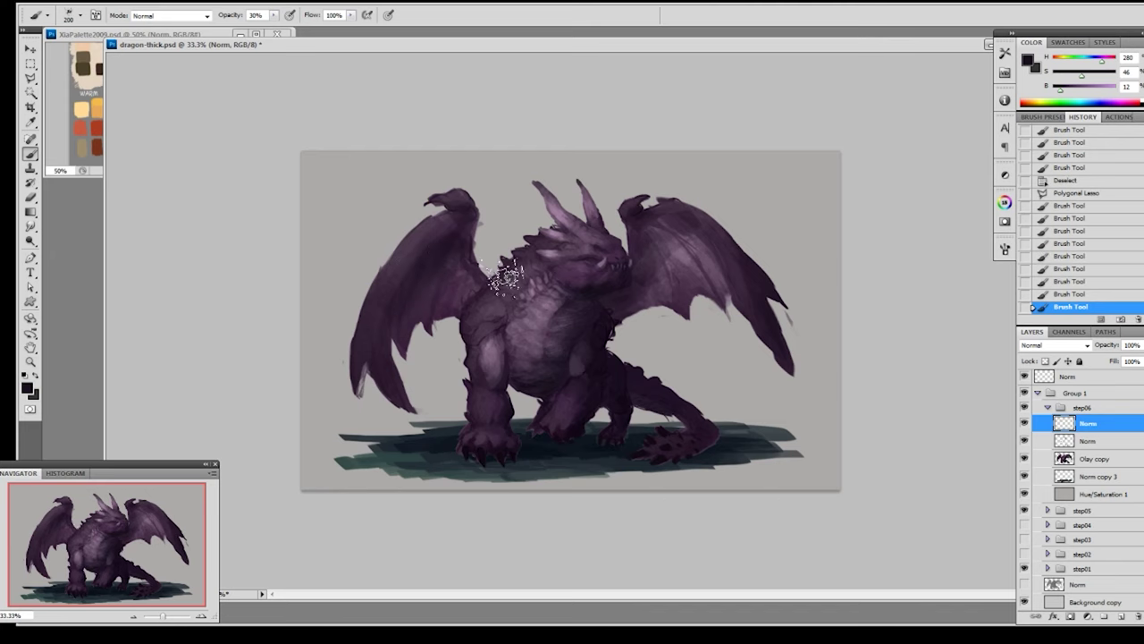
left_click(1024, 424)
left_click(1023, 424)
left_click_drag(478, 199, 463, 223)
left_click_drag(655, 229, 729, 251)
key("ctrl+d")
- Touch up the base and outer edge of the picture's right wing in sampled dark purple with the 19 px brush, undoing the last stroke
left_click_drag(633, 307, 617, 304)
left_click(627, 300, "alt")
right_click(665, 296)
left_click(741, 377)
left_click_drag(771, 278, 786, 306)
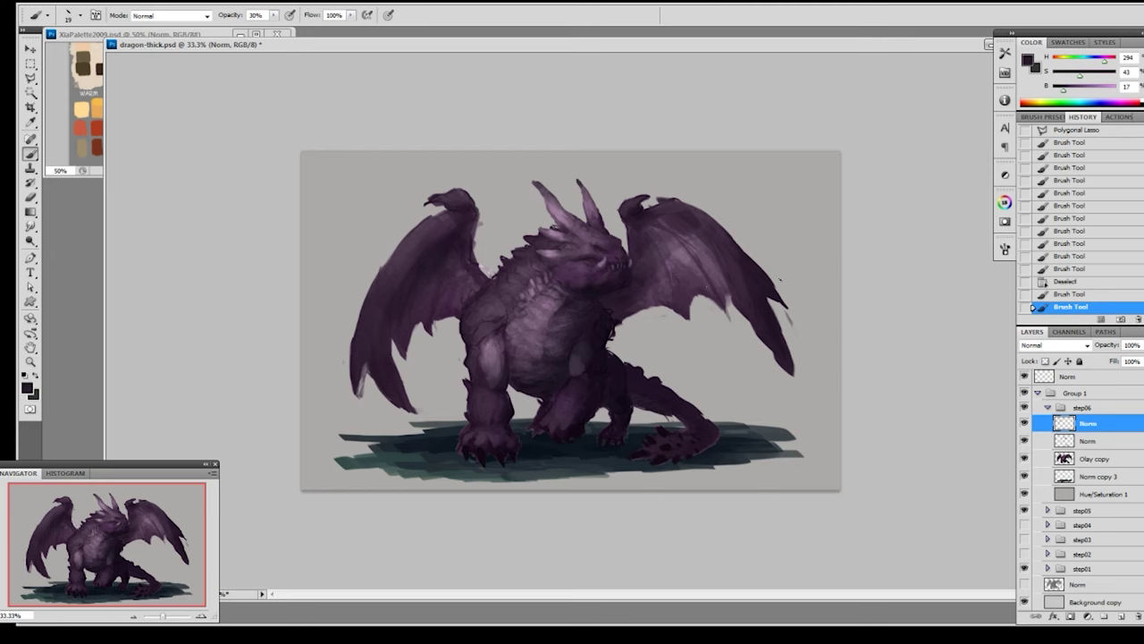
left_click_drag(651, 293, 642, 245)
mouse_move(641, 255)
left_mouse_down()
mouse_move(643, 232)
mouse_move(640, 250)
mouse_move(669, 287)
left_mouse_up()
key("ctrl+z")
- Paint sampled purples over the upper part of the picture's left wing with a 50 px brush at 90% opacity
left_click_drag(462, 238, 447, 263)
left_click(446, 265)
left_click(450, 250)
left_click(451, 245)
left_click(452, 241)
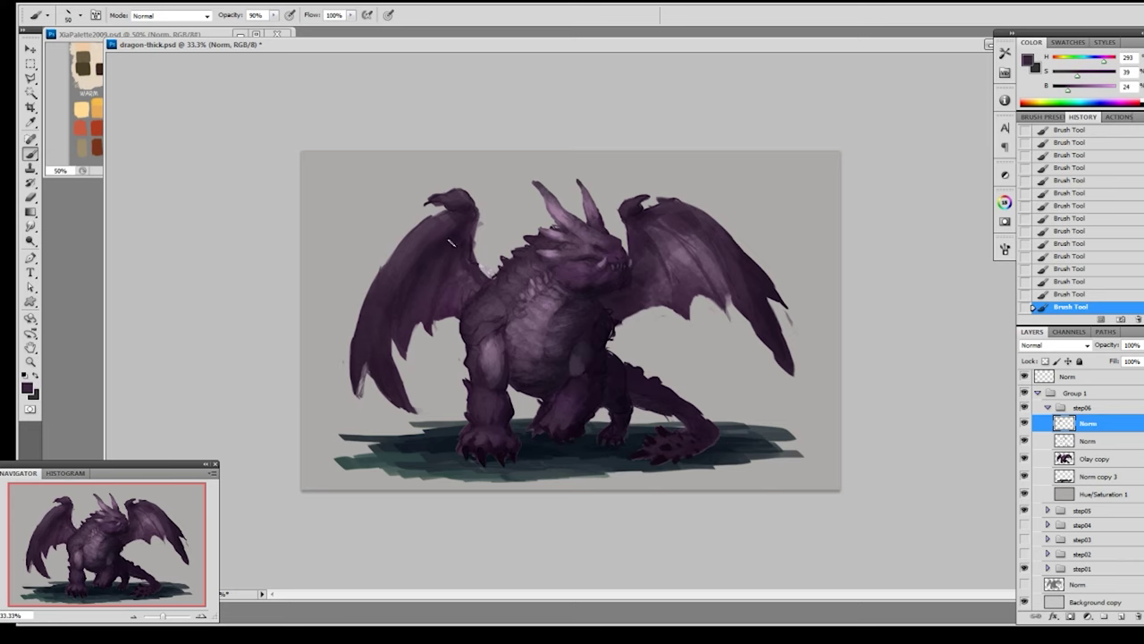
left_click(462, 264, "alt")
left_click(456, 255, "alt")
left_click(447, 298, "alt")
left_click(473, 211, "alt")
- Refine the inner edge of the left wing near the shoulder with sampled purples and a 40 px brush at 100% opacity
key("bracketleft")
key("0")
left_click(465, 227, "alt")
left_click(486, 273, "alt")
left_click(463, 264, "alt")
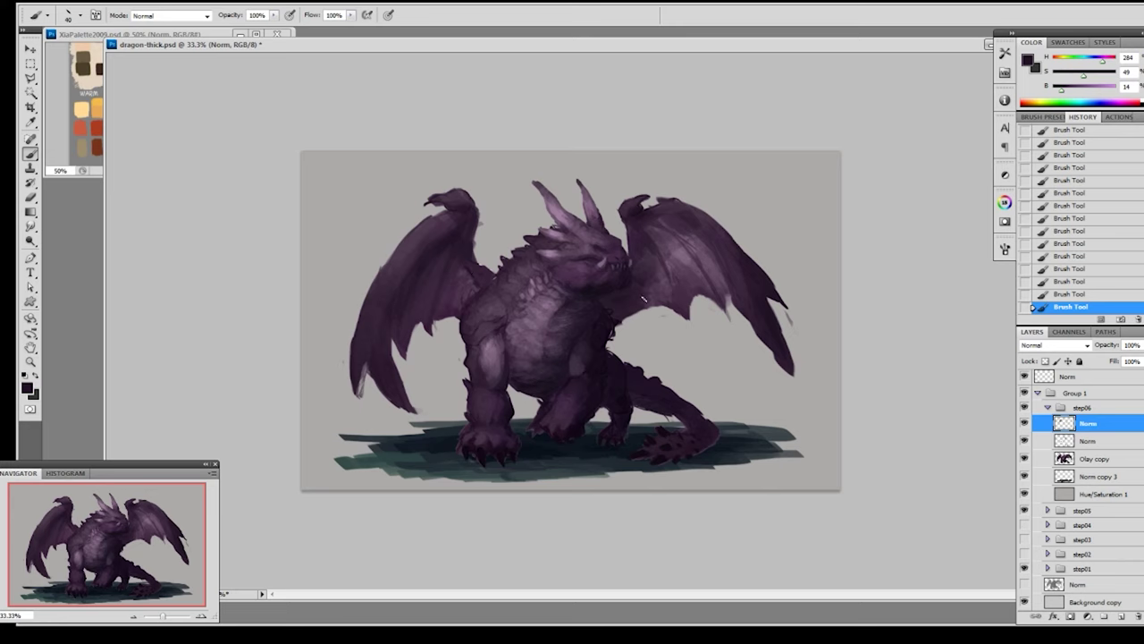
- Refine the shading of the middle leg and knee with sampled purples using the 40 px brush, and save the file
left_click(582, 349, "alt")
left_click(579, 376, "alt")
left_click(581, 374, "alt")
left_click(569, 385, "alt")
left_click(552, 408, "alt")
left_click(577, 373, "alt")
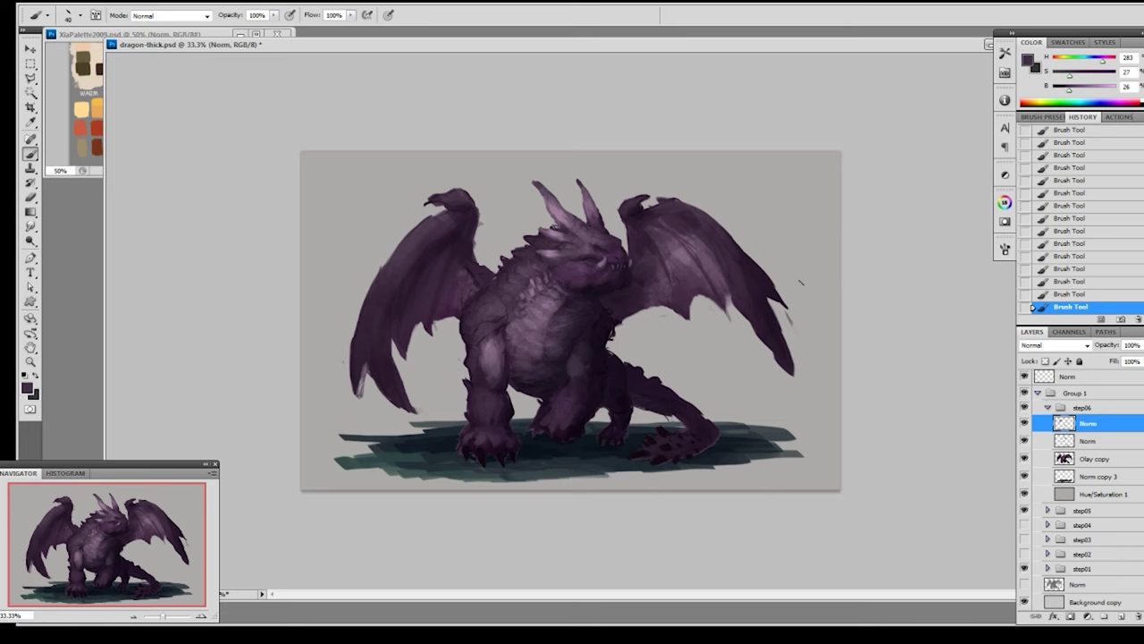
key("ctrl+s")
- Paint near-black claws on the wing tips and upper wing joints, sampling the foot's claws and using the 19 px brush
left_click(486, 454, "alt")
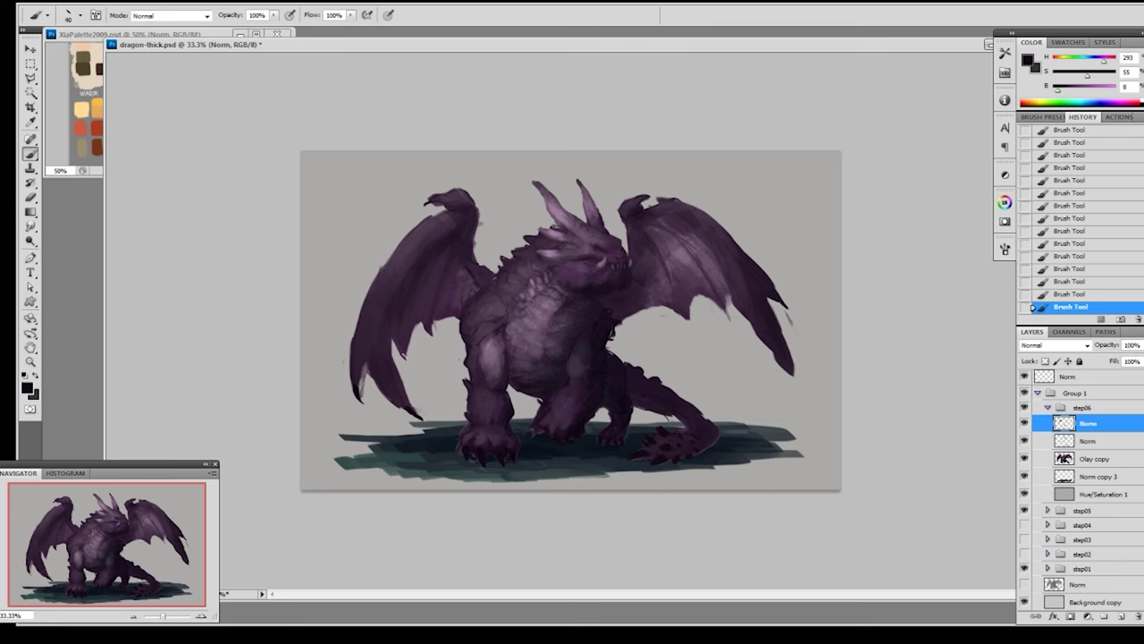
mouse_move(442, 195)
left_mouse_down()
mouse_move(428, 202)
mouse_move(442, 201)
left_mouse_up()
right_click(663, 175)
double_click(770, 251)
left_click_drag(789, 367, 792, 388)
left_click_drag(774, 301, 788, 313)
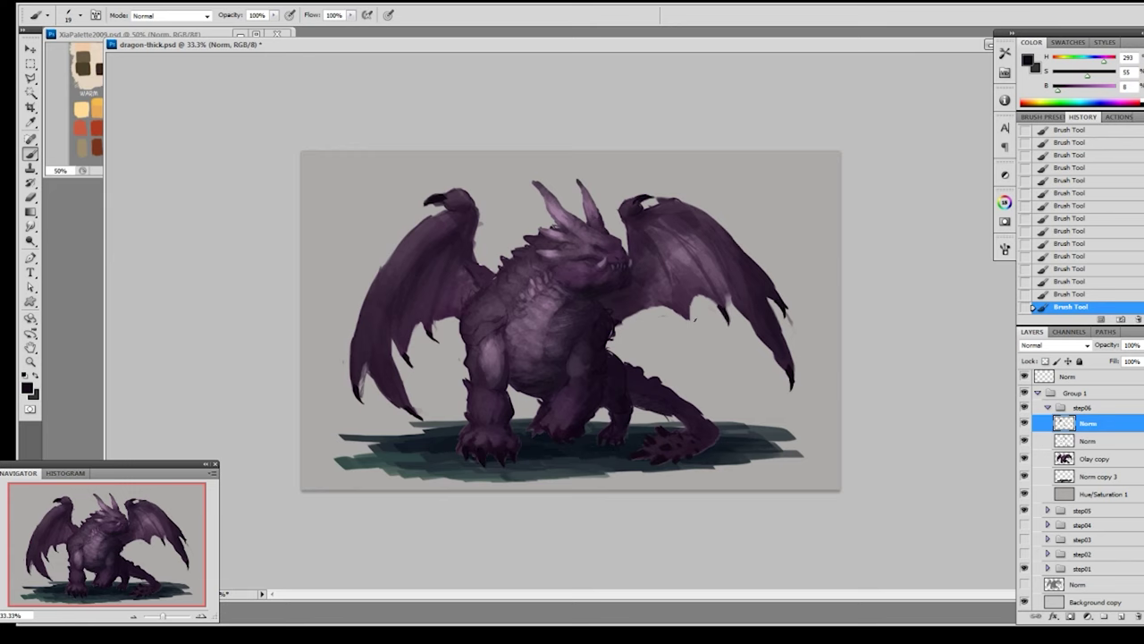
- Trim the claws along the picture's right wing's lower edge with the Eraser at 100% opacity and compare the layer on and off
key("e")
left_click_drag(681, 326, 719, 324)
left_click_drag(718, 317, 735, 325)
key("0")
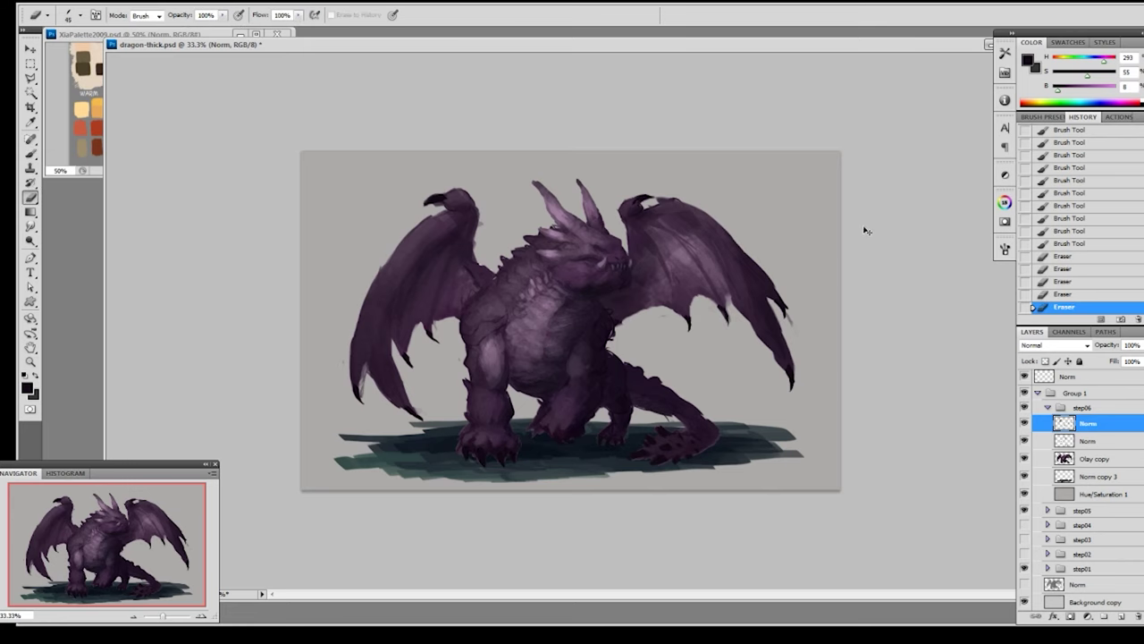
left_click(1024, 424)
left_click(1024, 424)
- Load the Olay copy layer's outline as a hidden selection and try near-black strokes on the neck spikes
key("b")
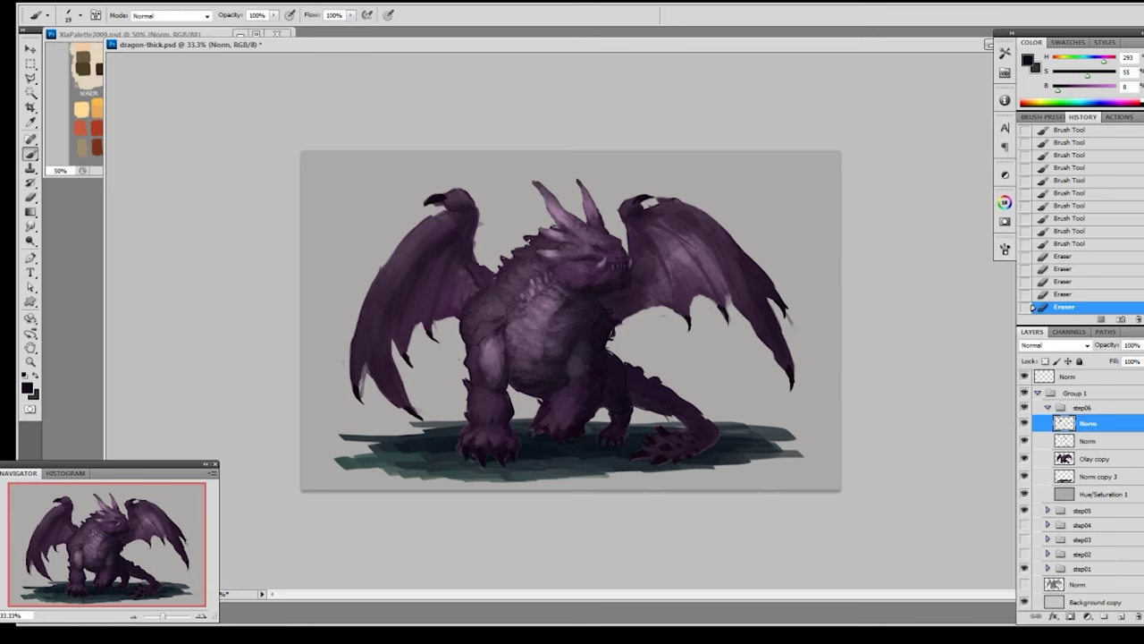
left_click(1068, 458, "ctrl")
key("ctrl+h")
left_click_drag(535, 239, 522, 261)
left_click(1072, 257)
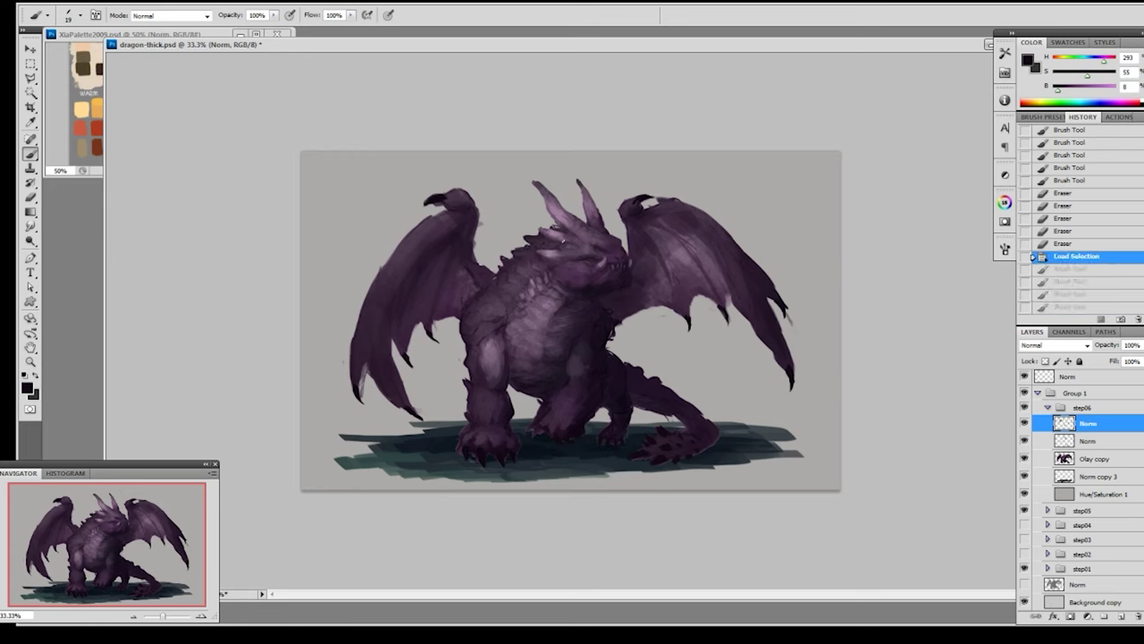
- Paint the spikes along the neck and back near-black inside the selection with a 30 px brush at 50% opacity
key("]")
left_click_drag(537, 238, 521, 250)
left_click_drag(513, 255, 517, 251)
key("ctrl+shift+z")
key("ctrl+shift+z")
key("ctrl+shift+z")
key("ctrl+shift+z")
key("ctrl+shift+z")
key("ctrl+shift+z")
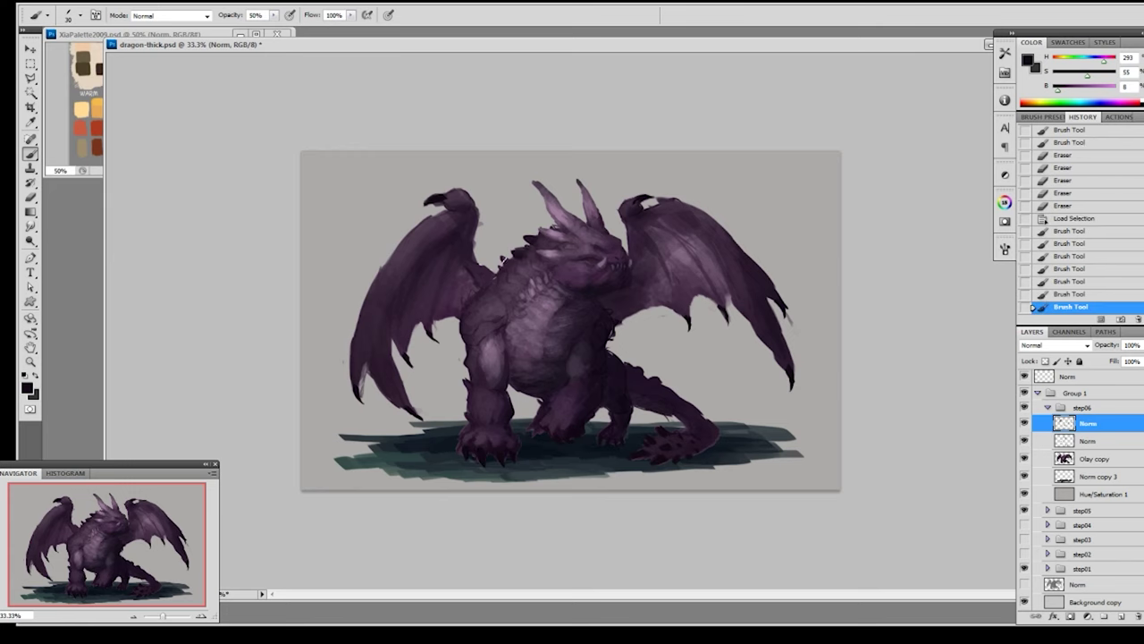
key("ctrl+shift+z")
key("ctrl+shift+z")
key("ctrl+shift+z")
key("ctrl+shift+z")
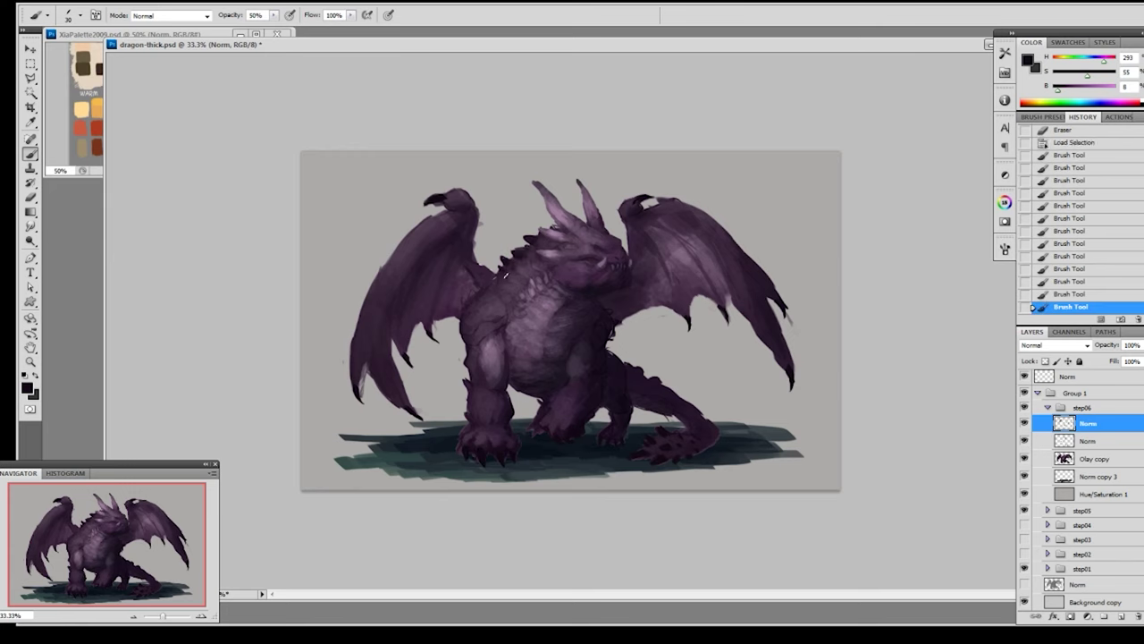
- Strengthen the back spikes with a sampled near-black at 100% opacity and clear the selection
key("0")
left_click(511, 258, "alt")
key("ctrl+d")
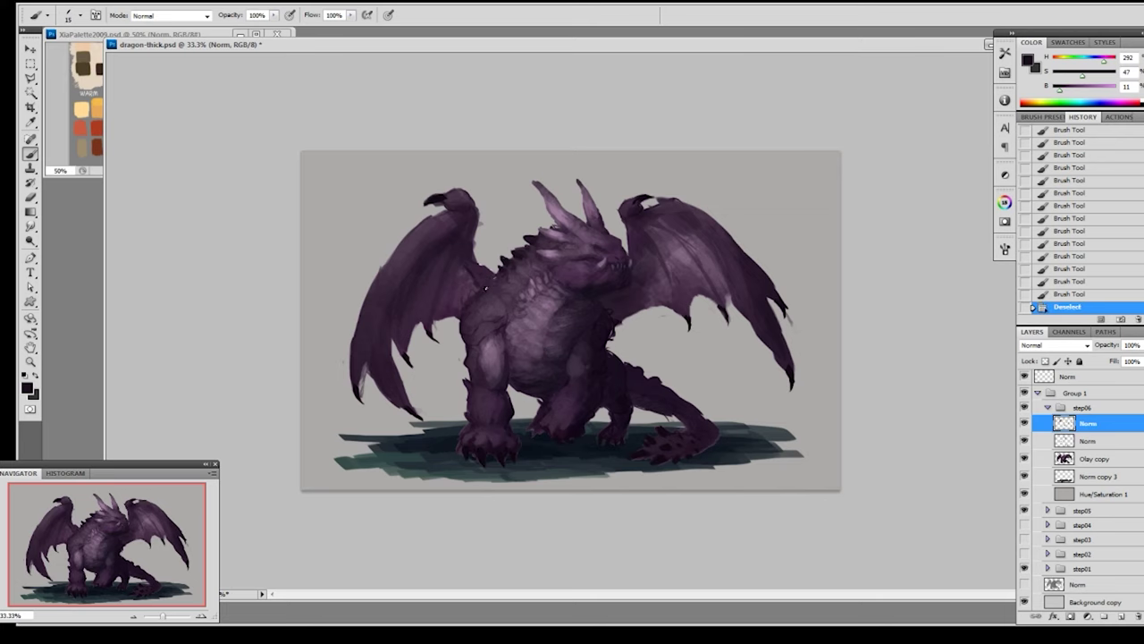
- Choose a different brush tip and paint a cluster of small near-black spikes on the shoulder below the picture's left wing
right_click(476, 292)
left_click(560, 375)
left_click(539, 133)
left_click_drag(471, 300, 479, 288)
left_click(477, 300)
left_click(484, 295)
left_click(483, 296)
left_click(465, 309)
left_click(459, 308)
left_click(461, 308)
left_click_drag(460, 302, 468, 297)
- Roughen the body's dark contour below the picture's right wing with short strokes in sampled purples
left_click(624, 307)
left_click_drag(608, 315, 613, 324)
key("ctrl+z")
left_click(611, 328)
left_click(618, 312, "alt")
left_click(609, 312, "alt")
left_click(595, 327, "alt")
- Blend the shadowed chest, the belly's underside and the area around the jaw with sampled dark purples
left_click(599, 348, "alt")
left_click(590, 329, "alt")
left_click(584, 332, "alt")
left_click(565, 360, "alt")
left_click(516, 382, "alt")
left_click(638, 276, "alt")
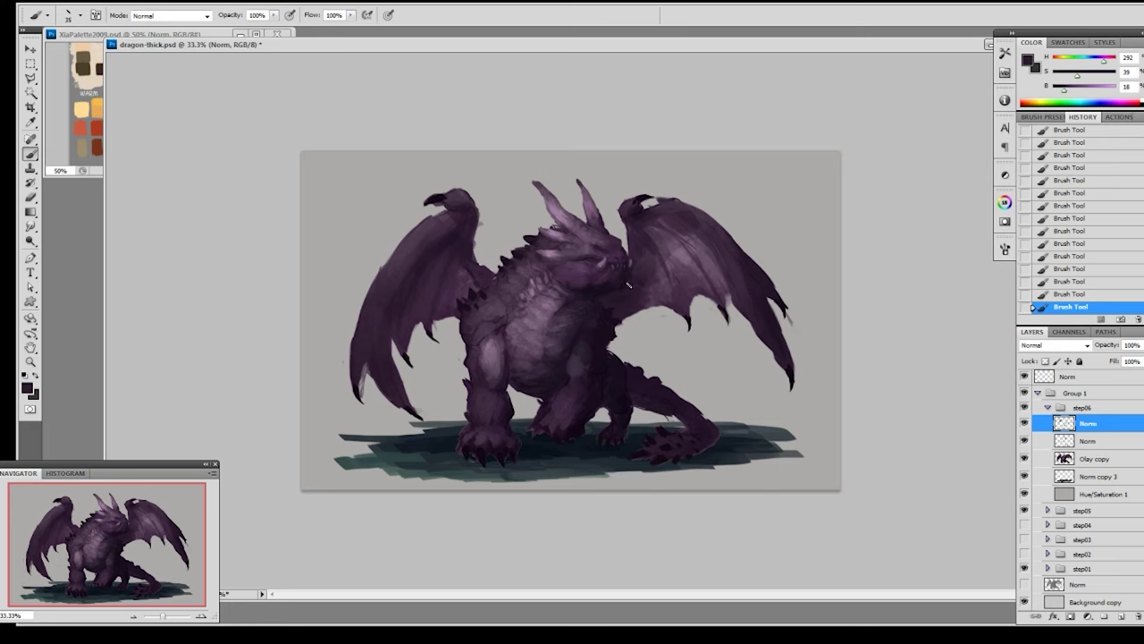
left_click(645, 252, "alt")
left_click(616, 284, "alt")
- Save the file, hide the step05 group and compare the painting with Group 1 and step06 off and on
key("ctrl+s")
key("ctrl+minus")
key("ctrl+plus")
key("ctrl+s")
left_click(1025, 394)
left_click(1024, 394)
left_click(1024, 408)
left_click(1024, 408)
left_click(1024, 510)
left_click(1024, 409)
left_click(1025, 408)
left_click(1024, 409)
left_click(1024, 408)
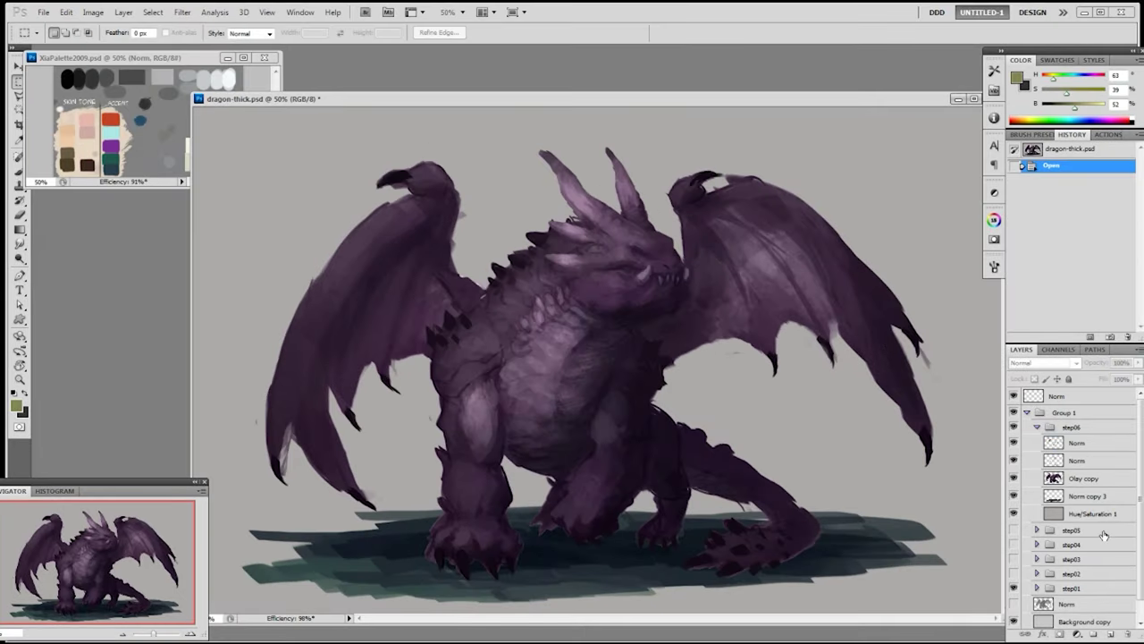
- Save a copy of the document under the file name dragon-thick01.psd
key("ctrl+shift+s")
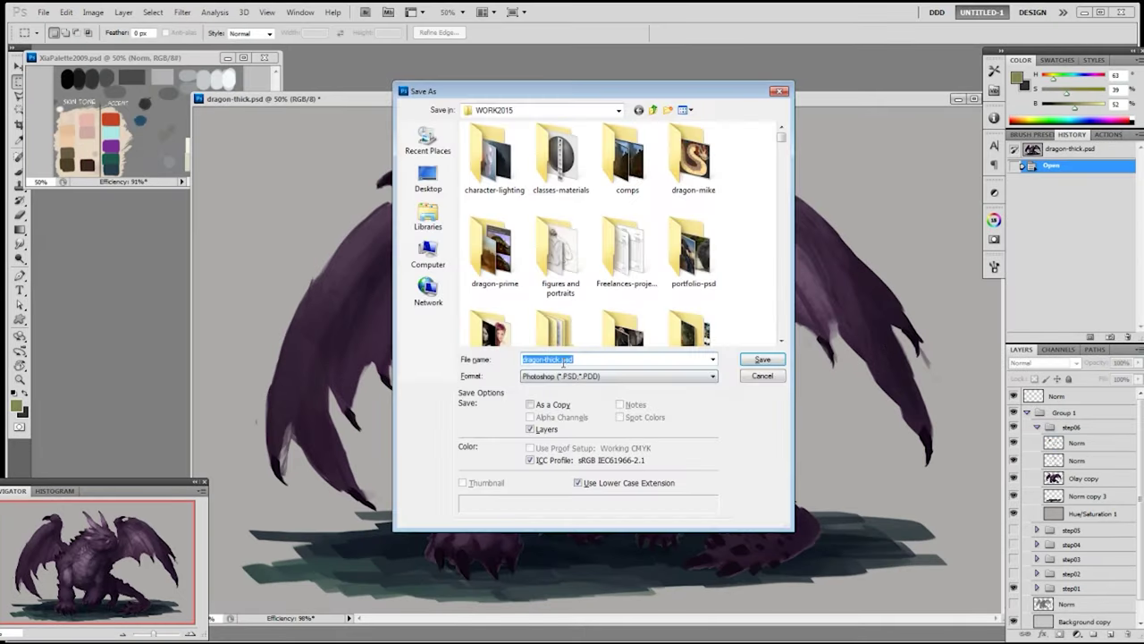
left_click_drag(559, 360, 605, 371)
type("01")
key("Return")
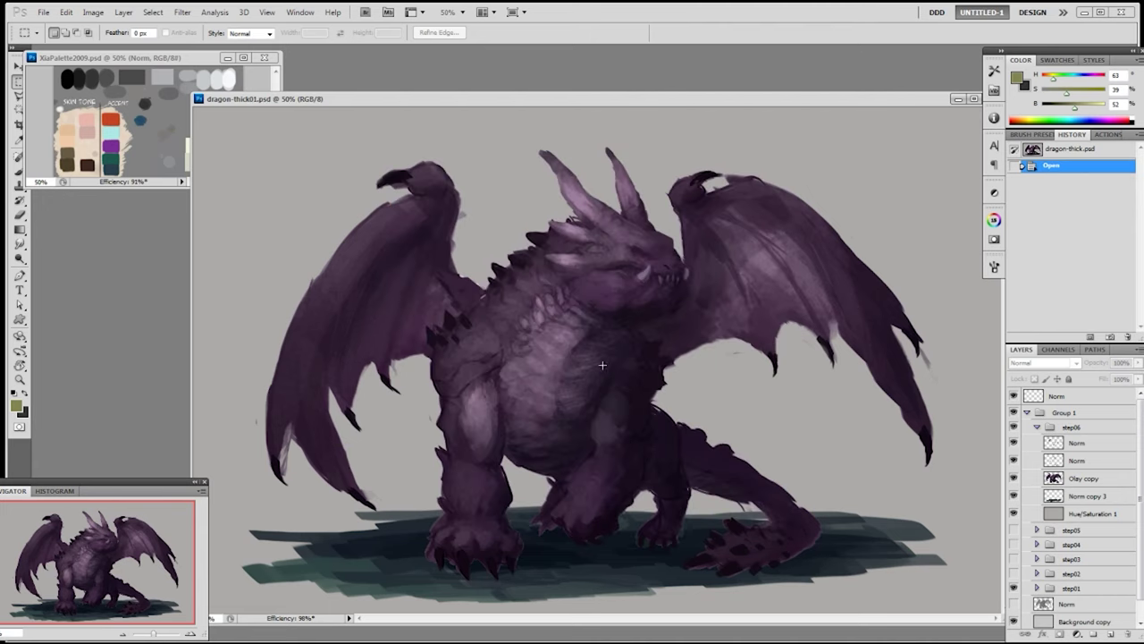
- Save the document under the file name dragon-thick.psd again, replacing the existing file
key("ctrl+shift+s")
left_click_drag(560, 358, 567, 359)
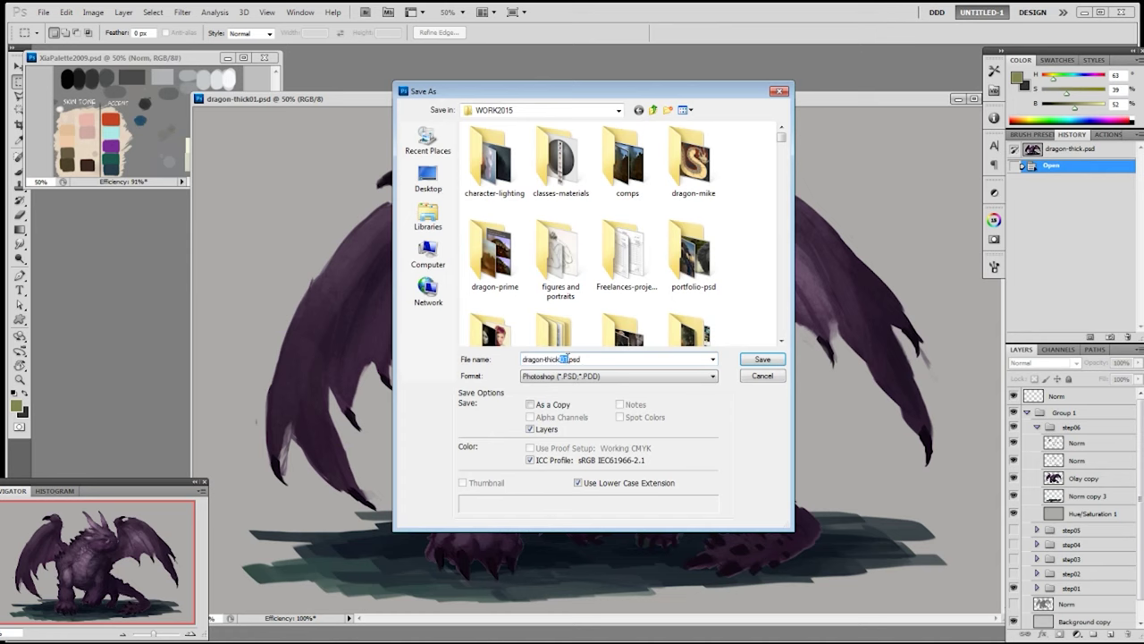
key("BackSpace")
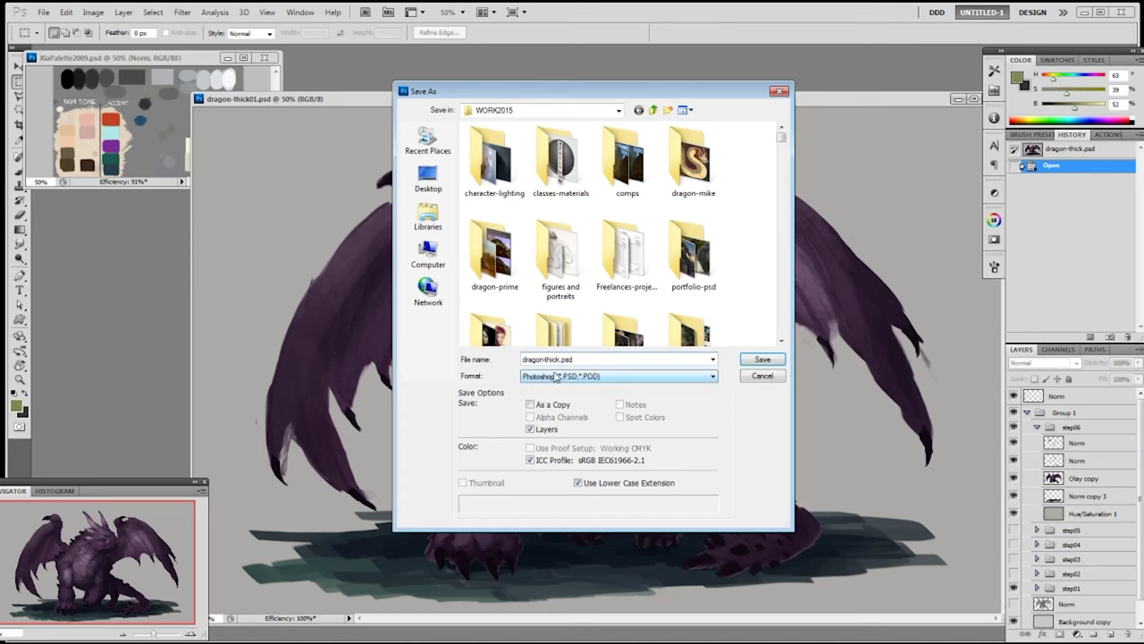
left_click(763, 360)
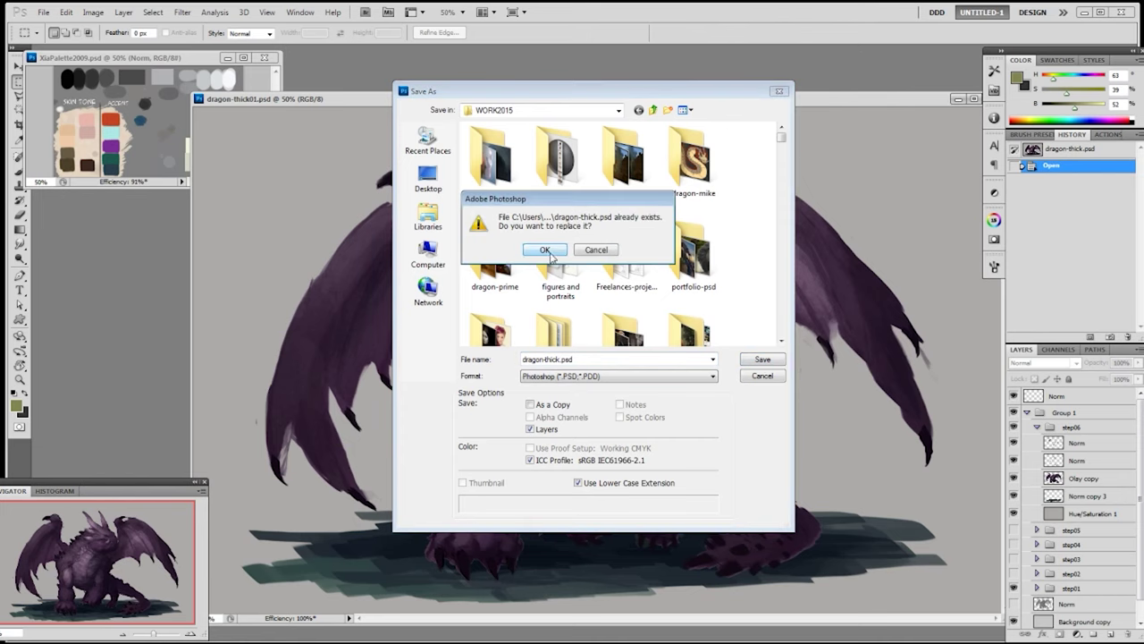
key("Return")
- Delete the groups step05 to step02 and the Norm and Background copy layers below step01
left_click(1072, 531)
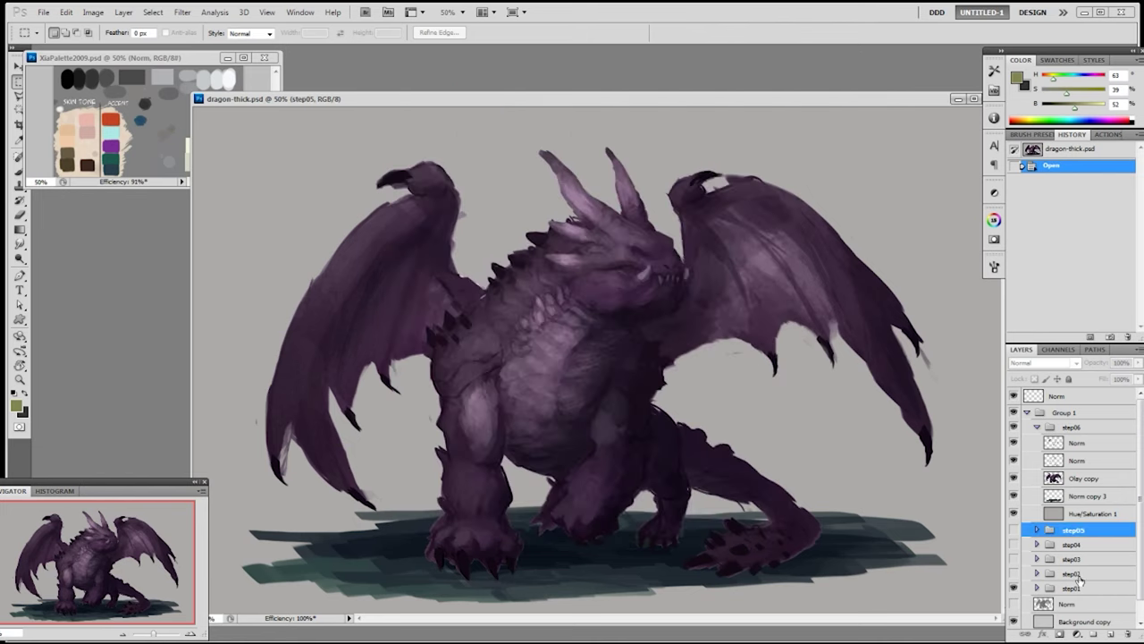
left_click(1086, 570, "shift")
key("Delete")
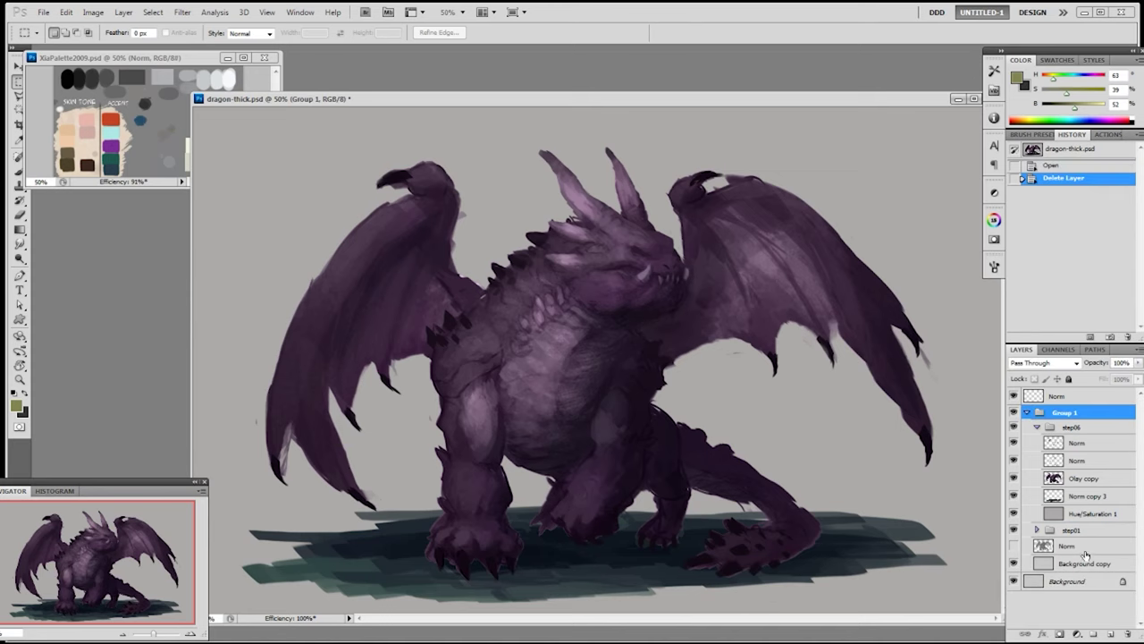
left_click(1082, 546)
left_click(1084, 563, "shift")
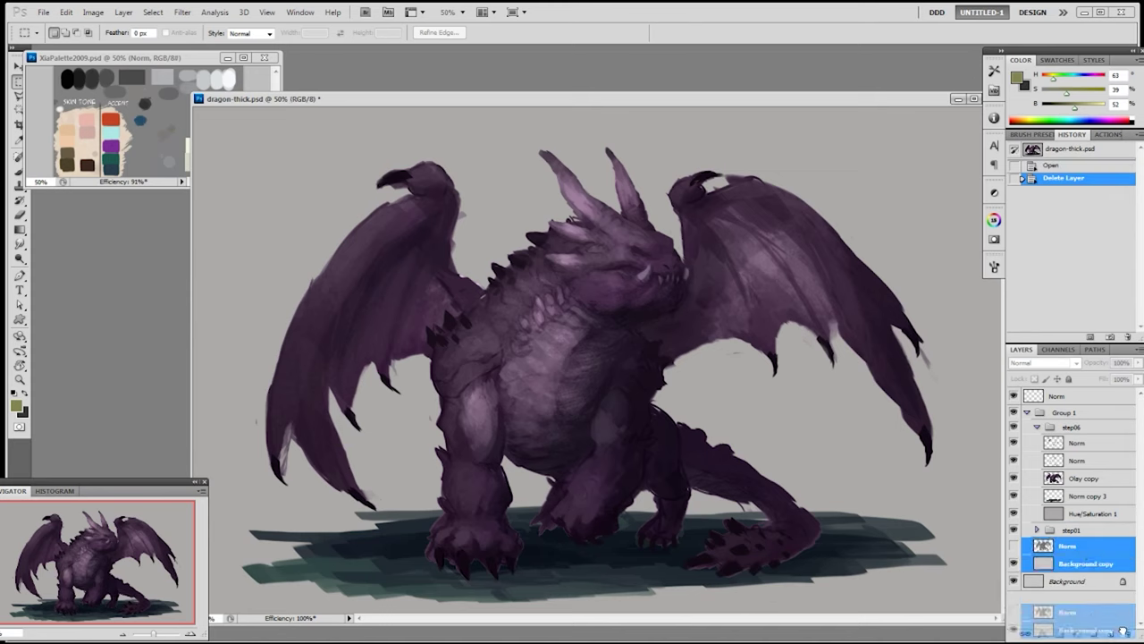
key("Delete")
- Merge the step01 group into a single layer and move it out of Group 1, directly above the Background
left_click(1077, 531)
key("ctrl+e")
left_click_drag(1077, 531, 1058, 411)
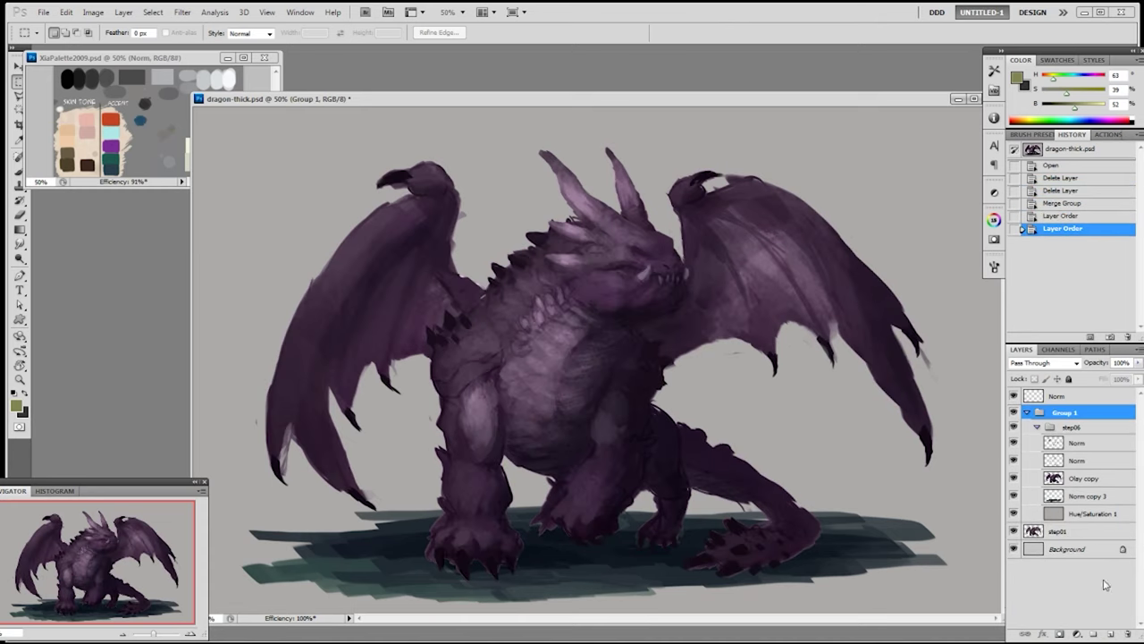
- Merge the two Norm layers with Olay copy, move the step06 layers directly into Group 1 and delete the empty step06 group
left_click(1085, 481)
left_click(1080, 444, "shift")
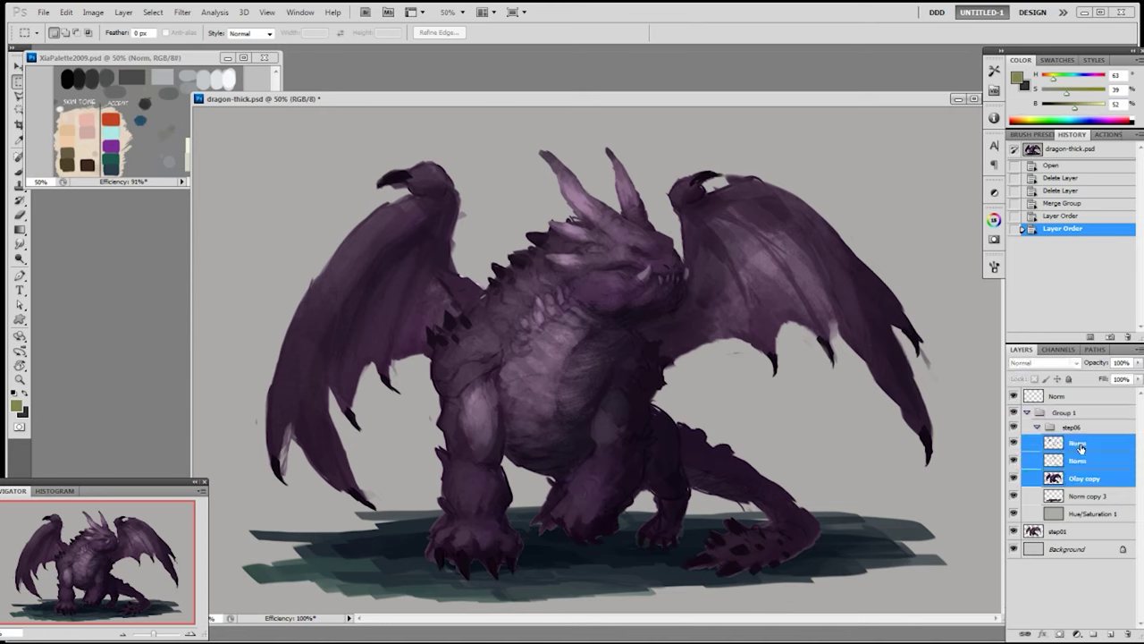
key("ctrl+e")
left_click(1081, 480, "shift")
left_click_drag(1074, 461, 1064, 420)
left_click_drag(1084, 483, 1128, 632)
left_click(1057, 426)
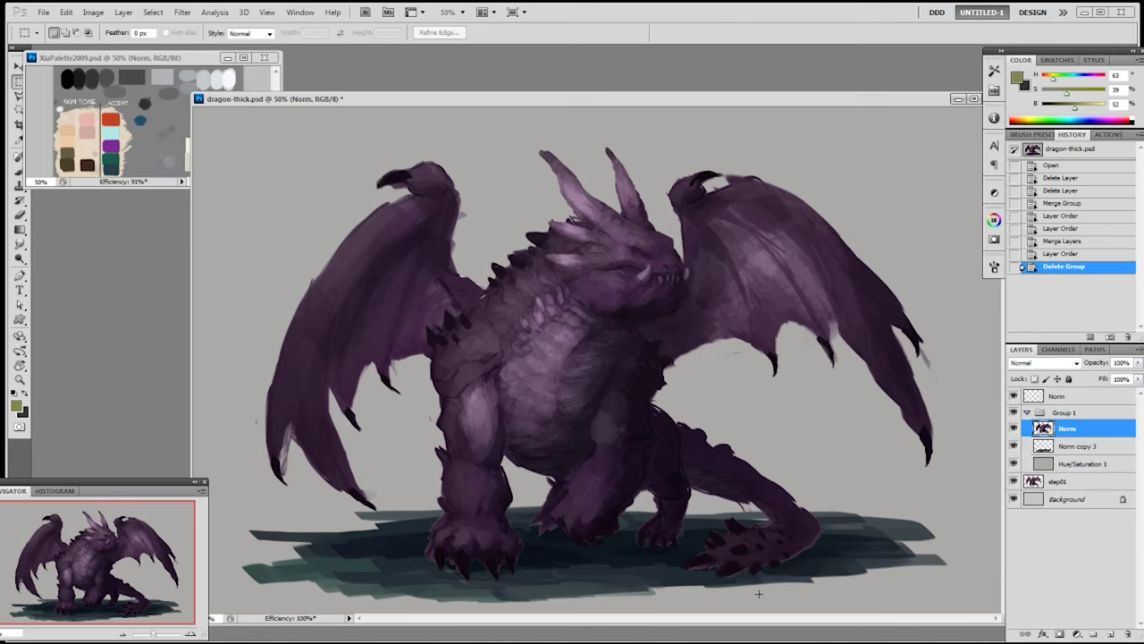
- Clear the stray marquee selection and compare the painting with Group 1 hidden and shown
left_click_drag(809, 375, 815, 368)
left_click(1013, 413)
left_click(1014, 413)
left_click(837, 419)
left_click(1013, 412)
left_click(1013, 412)
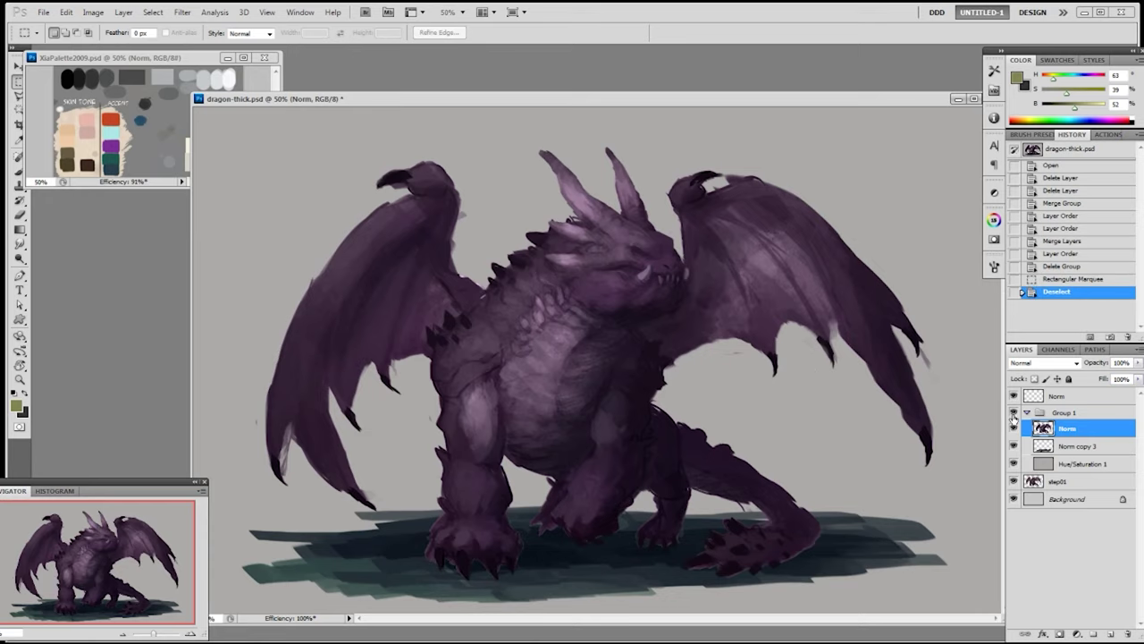
- Choose a thin slanted brush tip and shade the forearm of the picture's left front leg with sampled dark purples
key("b")
left_click(484, 466, "alt")
right_click(546, 521)
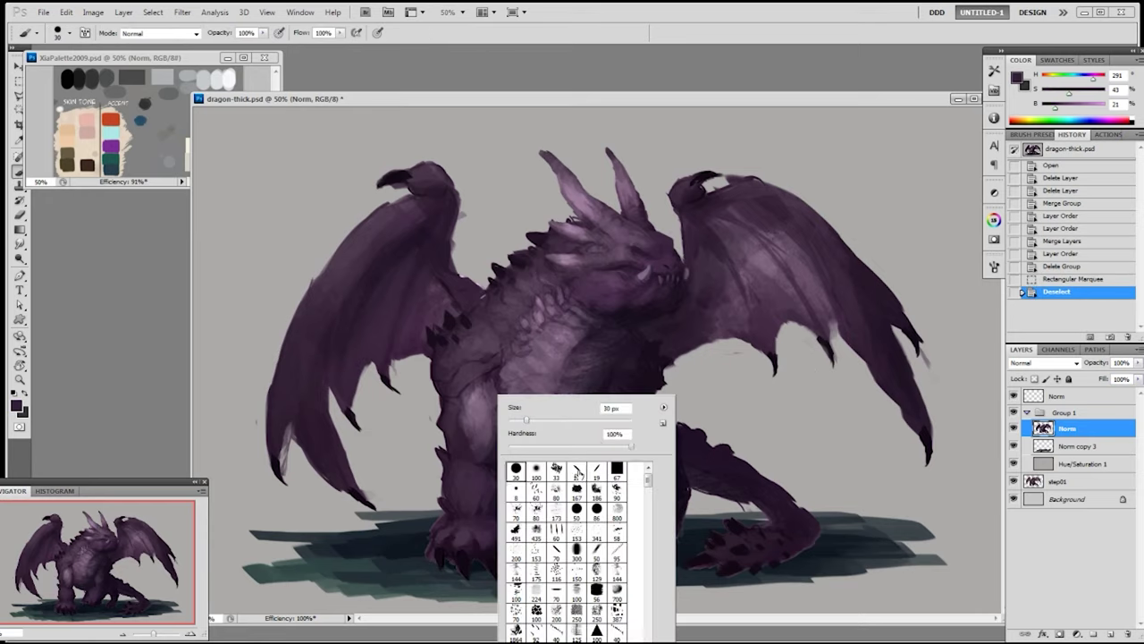
left_click(578, 474)
left_click_drag(611, 348, 616, 357)
mouse_move(472, 448)
left_mouse_down()
mouse_move(497, 478)
mouse_move(465, 436)
mouse_move(487, 450)
mouse_move(468, 457)
left_mouse_up()
key("ctrl+z")
key("bracketright")
left_click(483, 459, "alt")
left_click(479, 450, "alt")
left_click_drag(468, 449, 497, 458)
- Model the inner side of the same forearm with short strokes in sampled purples
left_click(506, 468, "alt")
left_click(497, 468, "alt")
mouse_move(488, 454)
left_mouse_down()
mouse_move(498, 467)
mouse_move(488, 453)
left_mouse_up()
left_click(495, 465, "alt")
left_click_drag(495, 459, 487, 446)
left_click_drag(493, 453, 498, 424)
left_click(491, 445, "alt")
left_click(492, 442, "alt")
left_click(500, 467, "alt")
- Reshape the wrist's inner edge with the Eraser and dark strokes, and darken the top of the paw
mouse_move(517, 494)
left_mouse_down()
mouse_move(503, 464)
mouse_move(511, 508)
left_mouse_up()
key("e")
left_click_drag(512, 495, 510, 510)
key("b")
left_click_drag(510, 492, 505, 513)
left_click_drag(477, 531, 468, 540)
- Trim the front paw's outer edge with the Eraser and repaint its outermost toe and claw in dark purple
key("e")
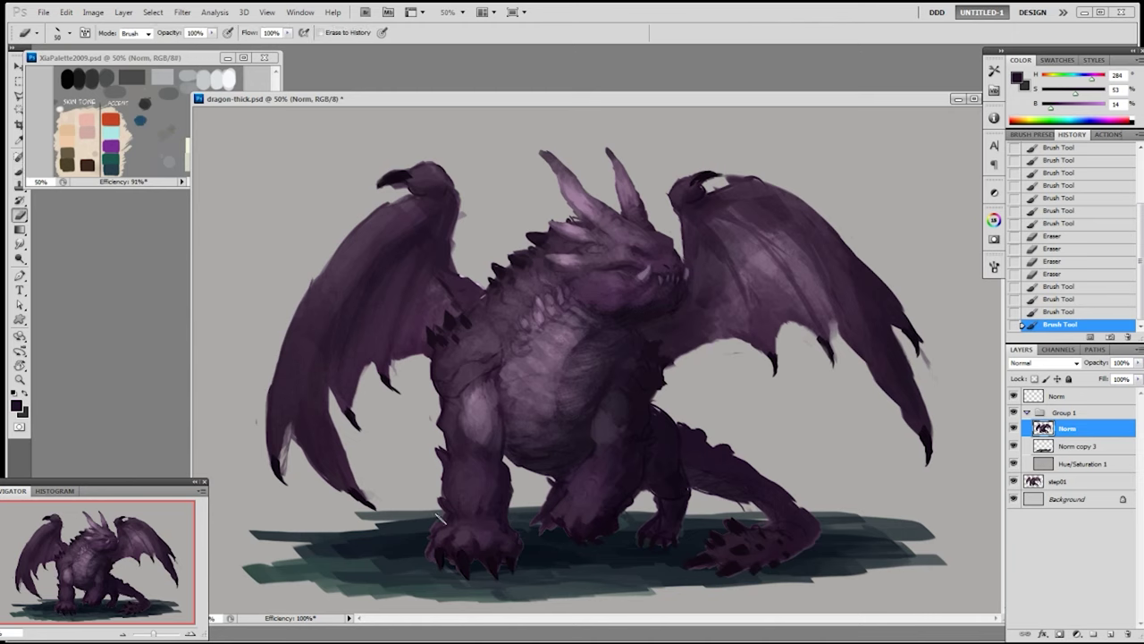
left_click_drag(436, 516, 435, 558)
mouse_move(446, 561)
left_mouse_down()
mouse_move(458, 572)
mouse_move(434, 565)
mouse_move(434, 544)
left_mouse_up()
key("b")
left_click(439, 542, "alt")
left_click(446, 532, "alt")
left_click_drag(440, 536, 435, 547)
mouse_move(443, 537)
left_mouse_down()
mouse_move(429, 554)
mouse_move(432, 572)
left_mouse_up()
left_click(441, 553, "alt")
- Repaint the second toe and claw of the front paw with sampled near-black and purple tones
left_click(460, 552, "alt")
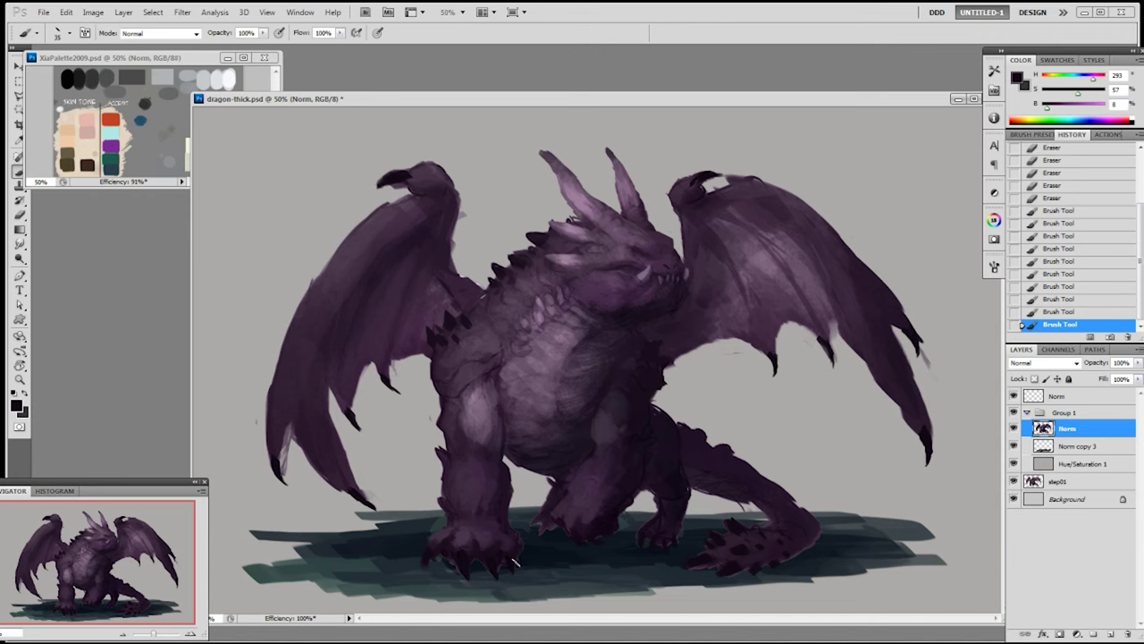
left_click(461, 538, "alt")
mouse_move(463, 537)
left_mouse_down()
mouse_move(476, 538)
mouse_move(465, 569)
mouse_move(452, 551)
mouse_move(449, 571)
left_mouse_up()
left_click(472, 537, "alt")
key("e")
key("b")
mouse_move(454, 556)
left_mouse_down()
mouse_move(450, 569)
mouse_move(458, 553)
left_mouse_up()
left_click(456, 547, "alt")
left_click(454, 548, "alt")
left_click_drag(458, 551, 460, 560)
mouse_move(455, 556)
left_mouse_down()
mouse_move(471, 565)
mouse_move(477, 545)
left_mouse_up()
- Define the gaps and edges around the front paw's second claw, reducing the tool size for the finer strokes
key("e")
key("b")
left_click(477, 537, "alt")
mouse_move(478, 545)
left_mouse_down()
mouse_move(479, 558)
mouse_move(451, 565)
left_mouse_up()
key("e")
key("bracketleft")
key("bracketleft")
key("b")
left_click(453, 556, "alt")
mouse_move(451, 559)
left_mouse_down()
mouse_move(431, 533)
mouse_move(454, 526)
mouse_move(438, 544)
mouse_move(457, 522)
mouse_move(433, 544)
mouse_move(443, 529)
mouse_move(436, 544)
mouse_move(437, 533)
mouse_move(464, 547)
mouse_move(441, 533)
mouse_move(431, 556)
mouse_move(460, 534)
left_mouse_up()
key("e")
key("b")
- Model the outer toes of the front paw with small strokes alternating between sampled light and dark purples
left_click(432, 533, "alt")
left_click(442, 543, "alt")
left_click(457, 523, "alt")
left_click(433, 543, "alt")
left_click(435, 541, "alt")
left_click(455, 525, "alt")
left_click(445, 540, "alt")
left_click(454, 549, "alt")
left_click(435, 541, "alt")
- Paint the front paw's middle knuckles in sampled purples with a 20 px brush
key("bracketright")
key("bracketright")
left_click(466, 529, "alt")
left_click(457, 542, "alt")
left_click(466, 525, "alt")
left_click(463, 548, "alt")
left_click(459, 530, "alt")
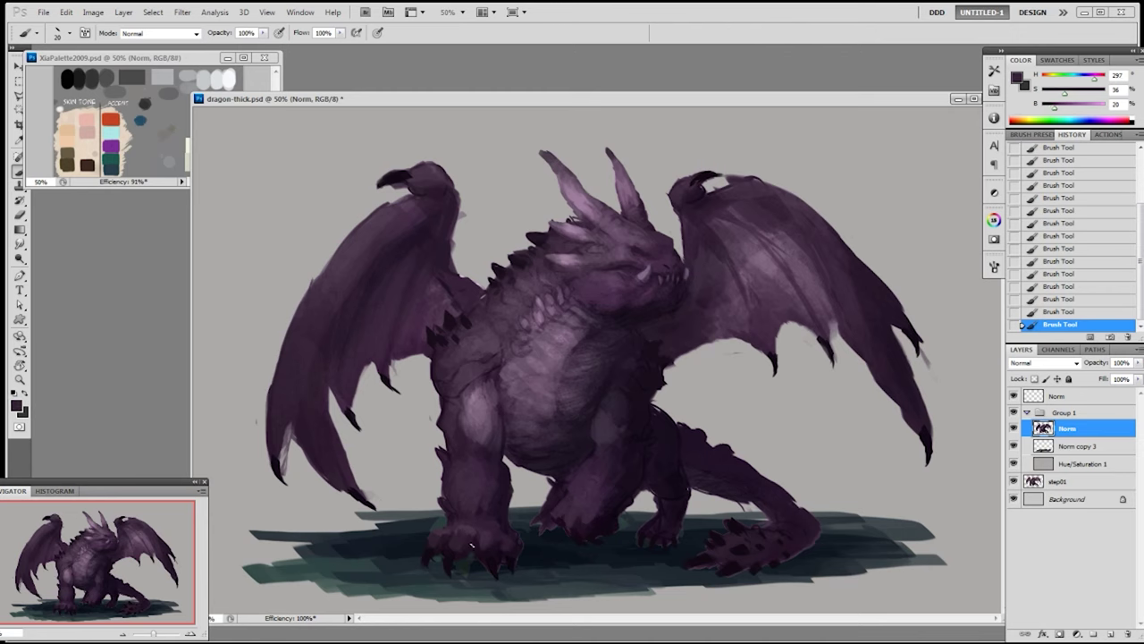
left_click(471, 529, "alt")
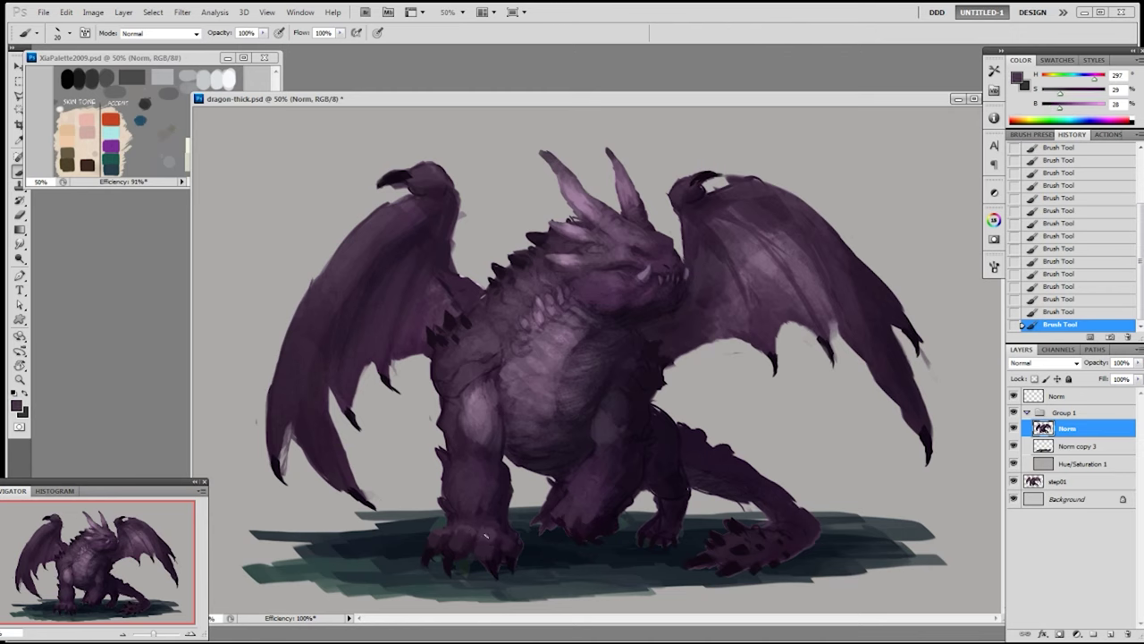
left_click(489, 532, "alt")
left_click(483, 560, "alt")
- Reshape the claws on the front paw's middle and inner toes with the Eraser and sampled dark strokes
left_click(490, 556, "alt")
left_click(477, 555, "alt")
key("e")
left_click_drag(486, 572, 480, 574)
key("b")
left_click(481, 558, "alt")
key("ctrl+z")
left_click_drag(478, 567, 481, 578)
mouse_move(486, 564)
left_mouse_down()
mouse_move(482, 577)
mouse_move(515, 569)
left_mouse_up()
left_click_drag(517, 558, 513, 567)
key("ctrl+z")
left_click(505, 543, "alt")
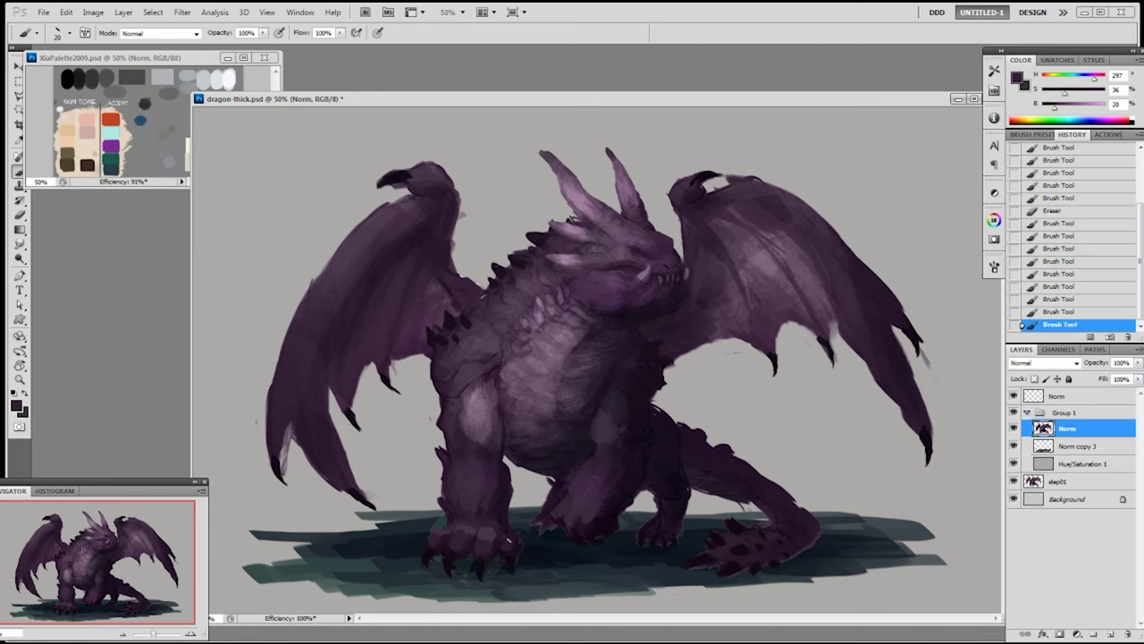
- Model the front paw's innermost toe with small strokes in sampled light and dark purples
left_click(513, 541)
left_click(505, 529, "alt")
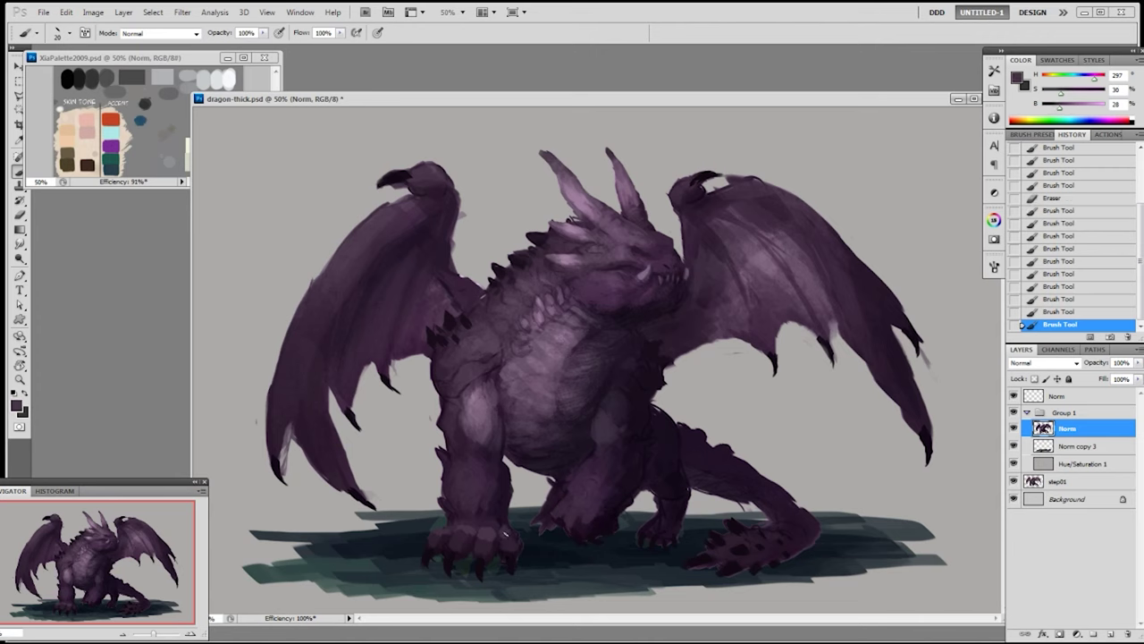
left_click(514, 531)
left_click(516, 534, "alt")
left_click(514, 540)
left_click(591, 525)
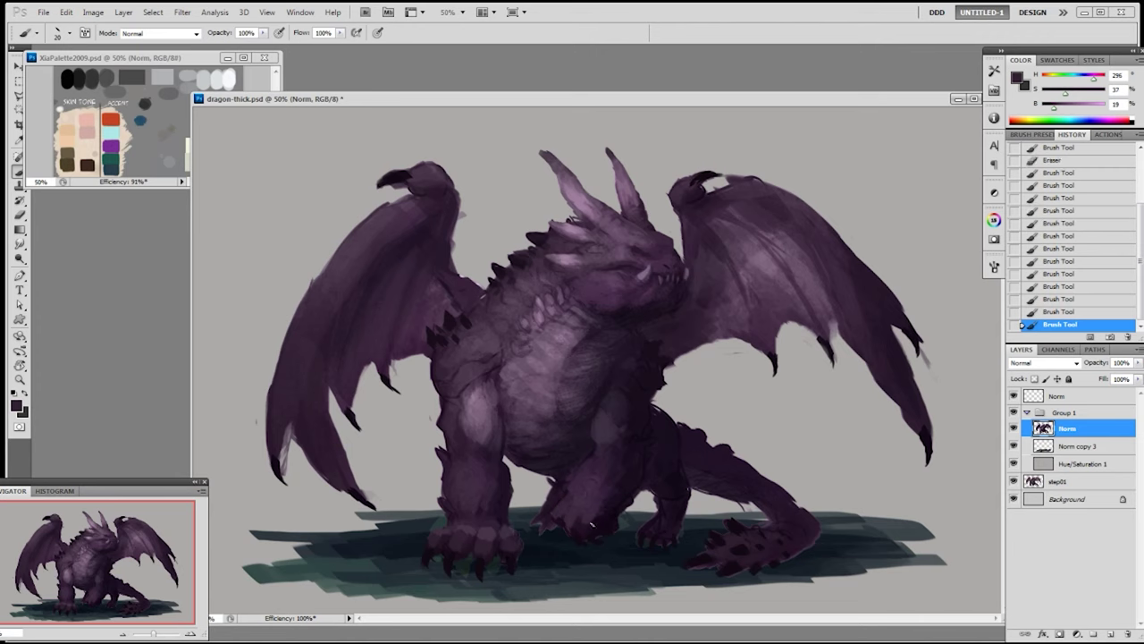
- Darken the front paw's innermost claw with sampled purples and trim the edges around it with the Eraser
left_click(508, 550, "alt")
left_click(509, 538, "alt")
left_click(506, 549, "alt")
left_click_drag(508, 538, 512, 555)
left_click(514, 554, "alt")
key("e")
left_click(513, 567)
left_click(512, 579)
left_click(524, 570)
left_click(522, 567)
left_click(519, 559)
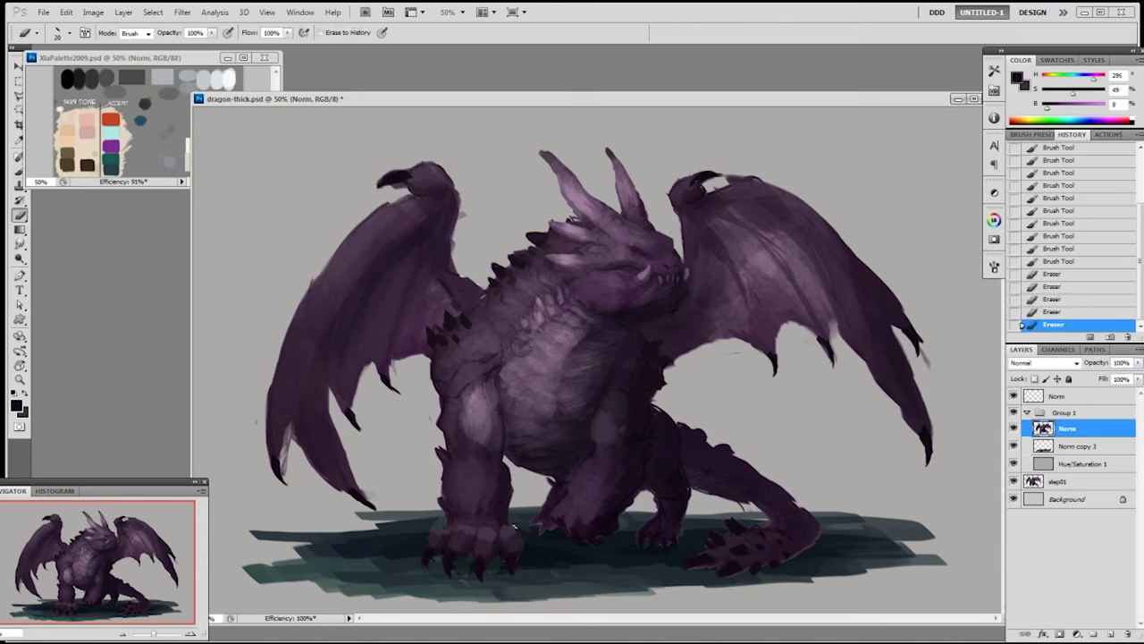
- Paint the top of the front paw below the wrist in sampled mid purples with the 20 px brush
key("b")
left_click(502, 525, "alt")
left_click(500, 525)
left_click(479, 523, "alt")
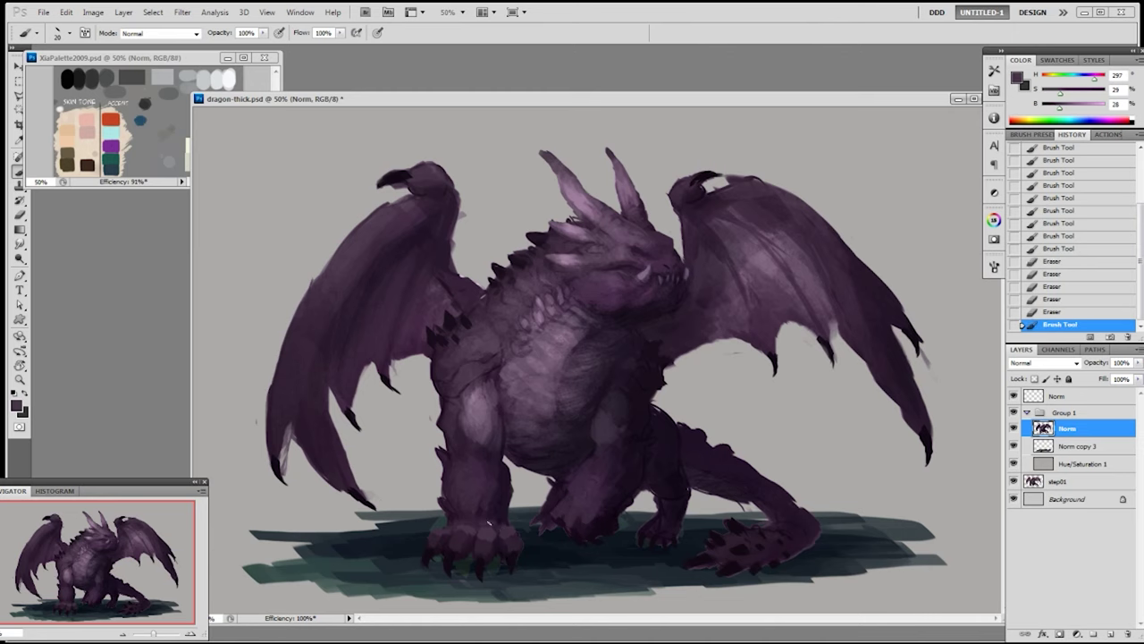
left_click(469, 521)
left_click_drag(491, 522, 497, 520)
key("ctrl+z")
left_click(497, 520, "alt")
left_click(495, 522)
left_click(492, 524)
- Define the inner knuckle and the wrist crease of the front paw with sampled dark purple strokes
left_click(504, 524, "alt")
left_click_drag(499, 519, 510, 525)
left_click(511, 525, "alt")
left_click(514, 524, "alt")
left_click(515, 526)
left_click(517, 528)
left_click(523, 524, "alt")
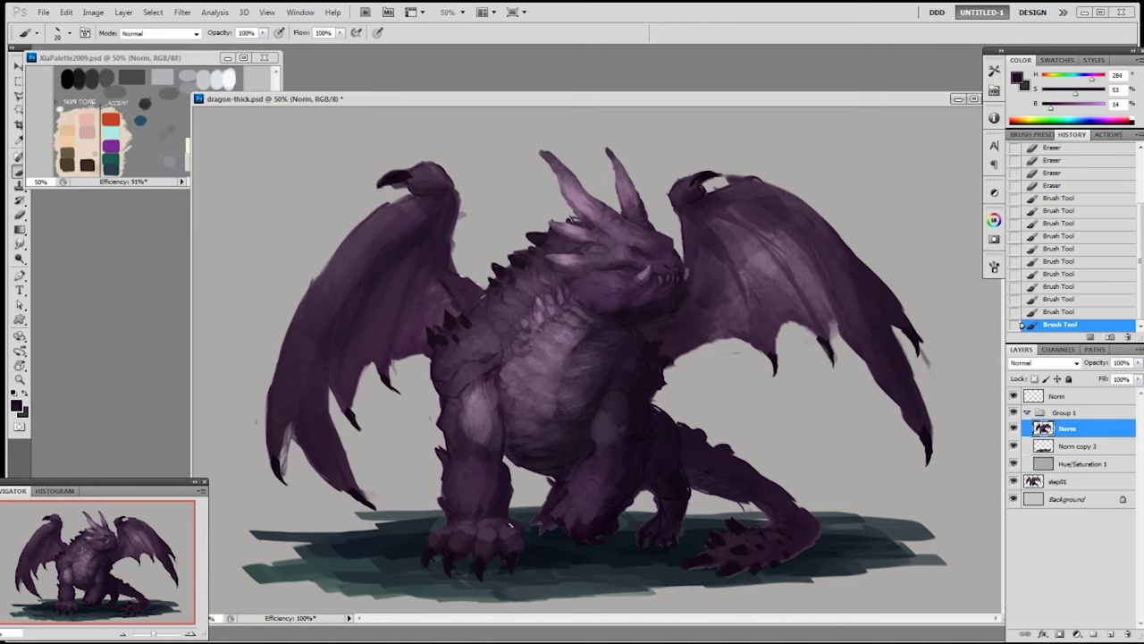
left_click_drag(518, 524, 506, 519)
left_click_drag(490, 514, 479, 509)
left_click(458, 511, "alt")
- Erase stray paint around the front paw's outer toe and both sides of the wrist
key("e")
left_click_drag(435, 564, 447, 565)
left_click_drag(516, 505, 519, 496)
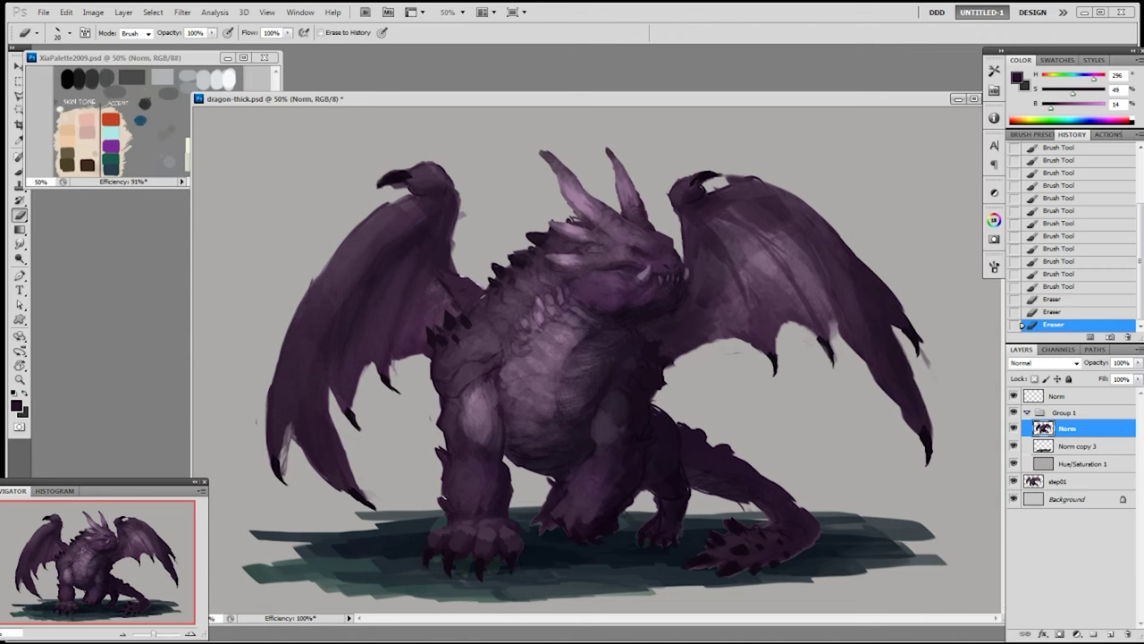
mouse_move(444, 513)
left_mouse_down()
mouse_move(442, 481)
mouse_move(439, 490)
mouse_move(454, 500)
mouse_move(451, 485)
mouse_move(460, 502)
mouse_move(453, 478)
mouse_move(471, 505)
mouse_move(457, 499)
mouse_move(456, 462)
mouse_move(465, 499)
left_mouse_up()
- Undo the last stroke and paint dark spikes along the foreleg's outer side on a new layer above Norm
key("b")
key("ctrl+z")
key("ctrl+shift+n")
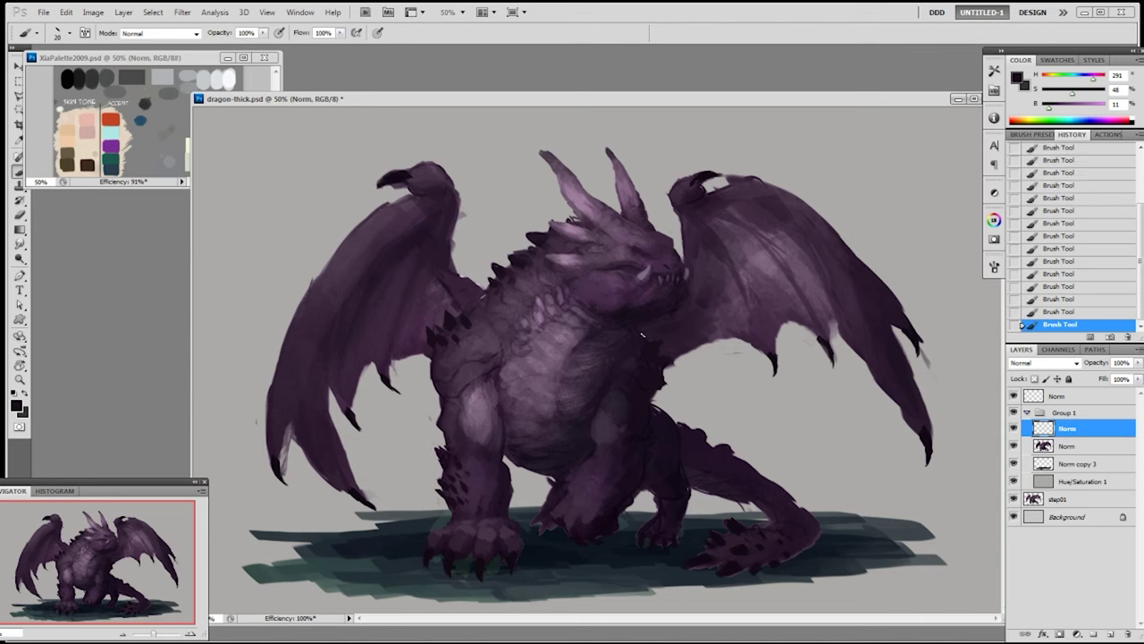
- Clean up the foreleg's inner edge and the paw's outer contour with the Eraser on the lower Norm layer
left_click(1069, 446)
key("e")
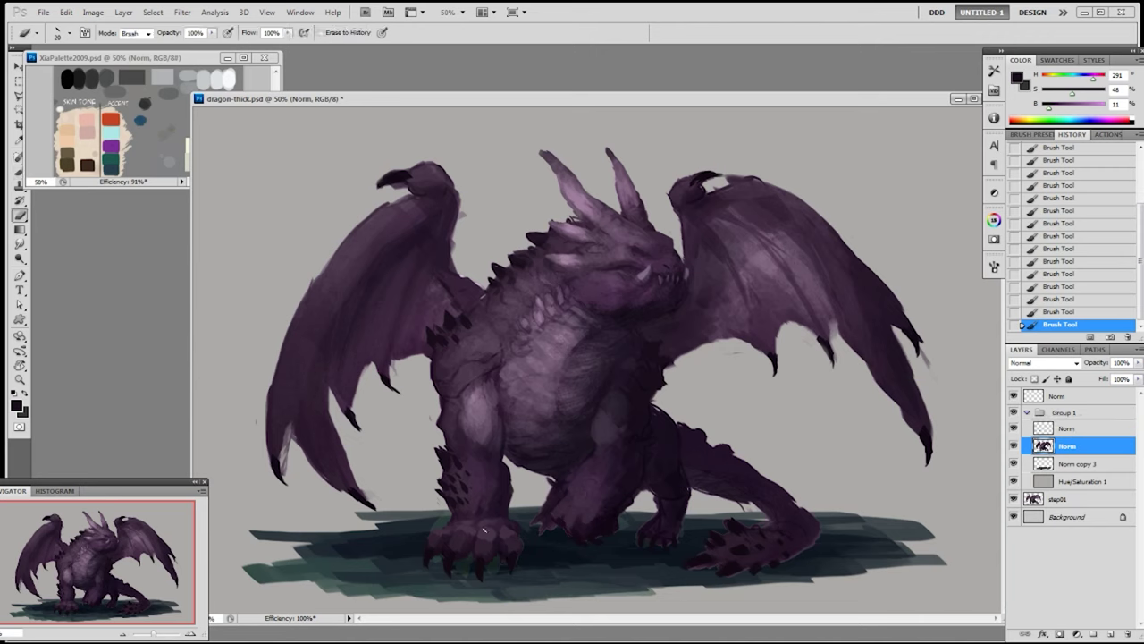
left_click_drag(510, 469, 507, 463)
left_click_drag(509, 467, 504, 465)
left_click_drag(451, 509, 429, 535)
mouse_move(425, 544)
left_mouse_down()
mouse_move(432, 531)
mouse_move(435, 565)
left_mouse_up()
- Sharpen the front paw's inner claw with a sampled near-black purple, undoing the stray strokes
key("b")
left_click(489, 417, "alt")
key("ctrl+z")
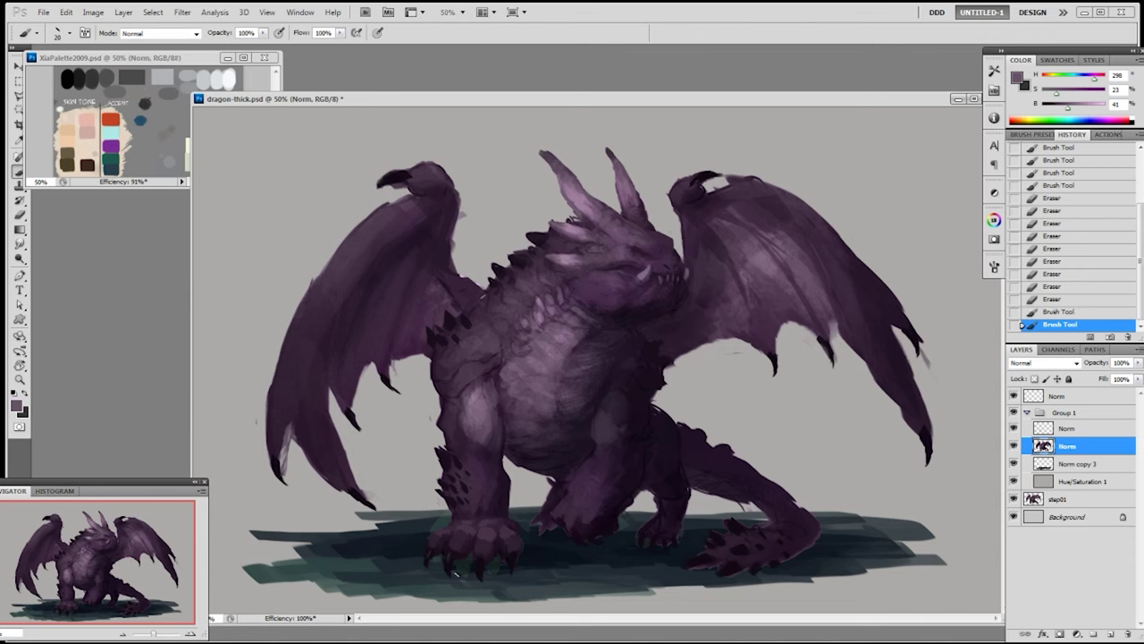
mouse_move(446, 559)
left_mouse_down()
mouse_move(463, 582)
mouse_move(477, 558)
mouse_move(480, 574)
mouse_move(509, 576)
left_mouse_up()
key("ctrl+z")
left_click(512, 567, "alt")
left_click_drag(511, 569, 515, 585)
key("e")
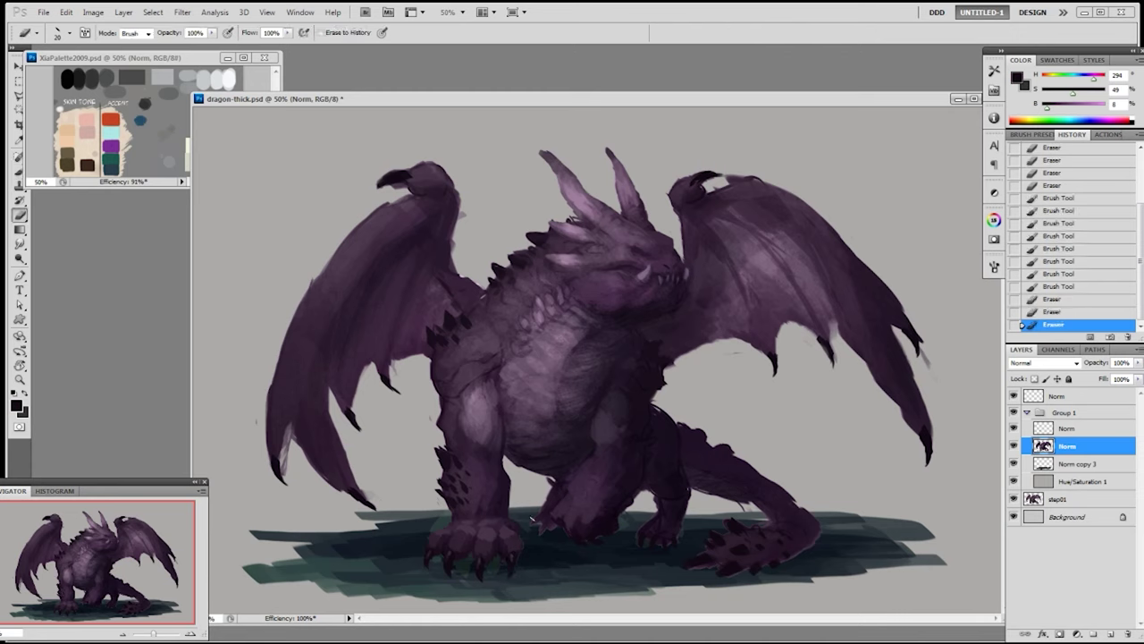
- Reshape the outer contour of the paw's innermost knuckle with short strokes in sampled purples
key("b")
left_click(522, 526, "alt")
mouse_move(520, 535)
left_mouse_down()
mouse_move(514, 526)
mouse_move(522, 533)
left_mouse_up()
left_click(518, 529, "alt")
left_click_drag(518, 527, 523, 533)
mouse_move(520, 525)
left_mouse_down()
mouse_move(523, 537)
mouse_move(546, 518)
mouse_move(520, 527)
mouse_move(527, 536)
left_mouse_up()
left_click(517, 533, "alt")
key("ctrl+z")
left_click(517, 520, "alt")
- Trim the inner edge of the front wrist with the Eraser and repaint the wrist in sampled dark purple
key("e")
left_click_drag(511, 497, 509, 506)
mouse_move(509, 501)
left_mouse_down()
mouse_move(507, 515)
mouse_move(484, 511)
left_mouse_up()
key("b")
left_click(491, 507, "alt")
left_click_drag(490, 506, 490, 504)
left_click(490, 507, "alt")
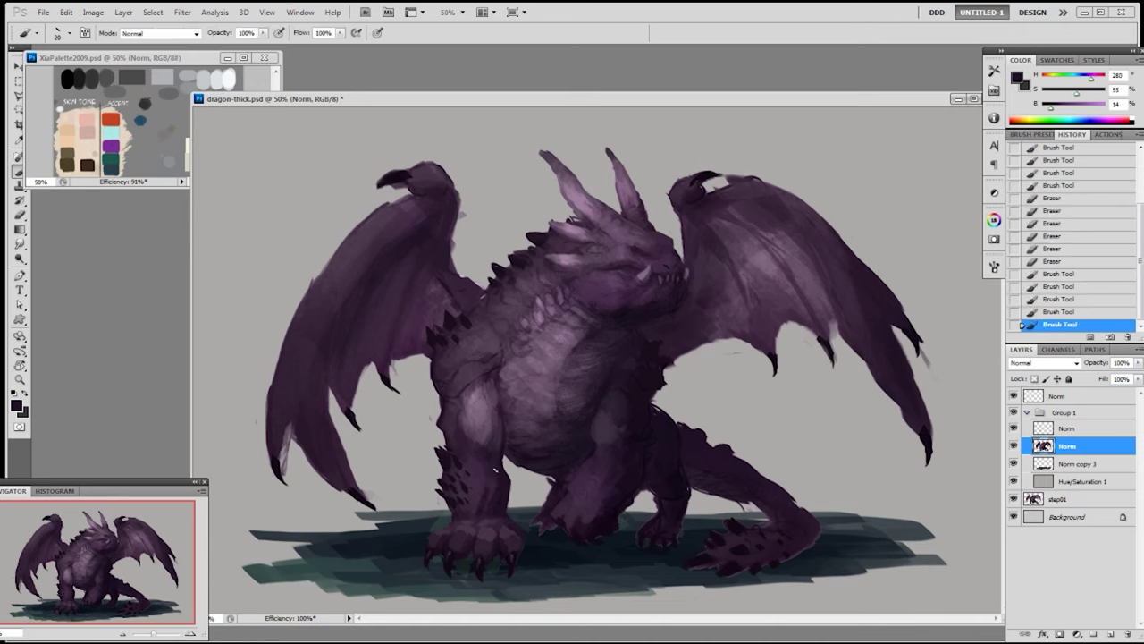
- Shade the front foreleg's inner edge from the elbow down to the wrist with sampled dark purples
left_click(500, 455, "alt")
left_click_drag(499, 458, 502, 438)
left_click_drag(503, 434, 500, 411)
left_click(473, 504, "alt")
left_click_drag(487, 504, 494, 494)
left_click(493, 501, "alt")
left_click(491, 501, "alt")
left_click_drag(496, 493, 508, 491)
left_click(497, 483, "alt")
left_click_drag(507, 487, 505, 499)
left_click(502, 501, "alt")
- Refine the front paw's wrist and outer knuckles in sampled purples with a 15 px brush at 50% opacity
key("[")
key("[")
key("[")
left_click(482, 507, "alt")
left_click(442, 530, "alt")
left_click(446, 529, "alt")
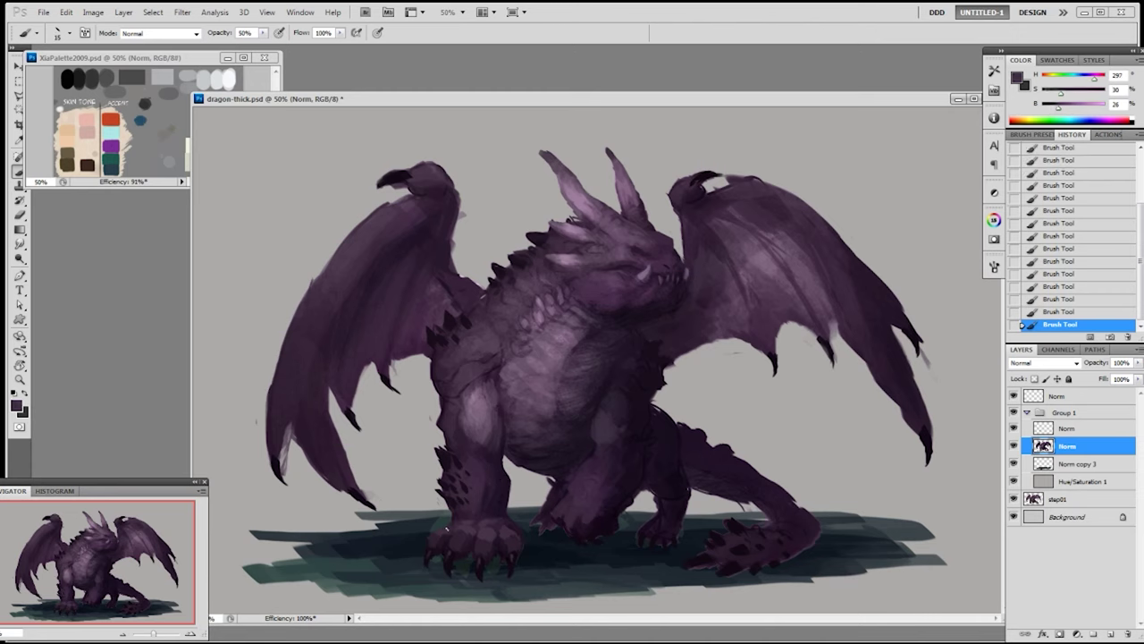
- Shade the front foreleg in sampled dark purples with a textured brush, enlarging it to 125 px
left_click(476, 509, "alt")
right_click(477, 513)
left_click(528, 512)
key("Return")
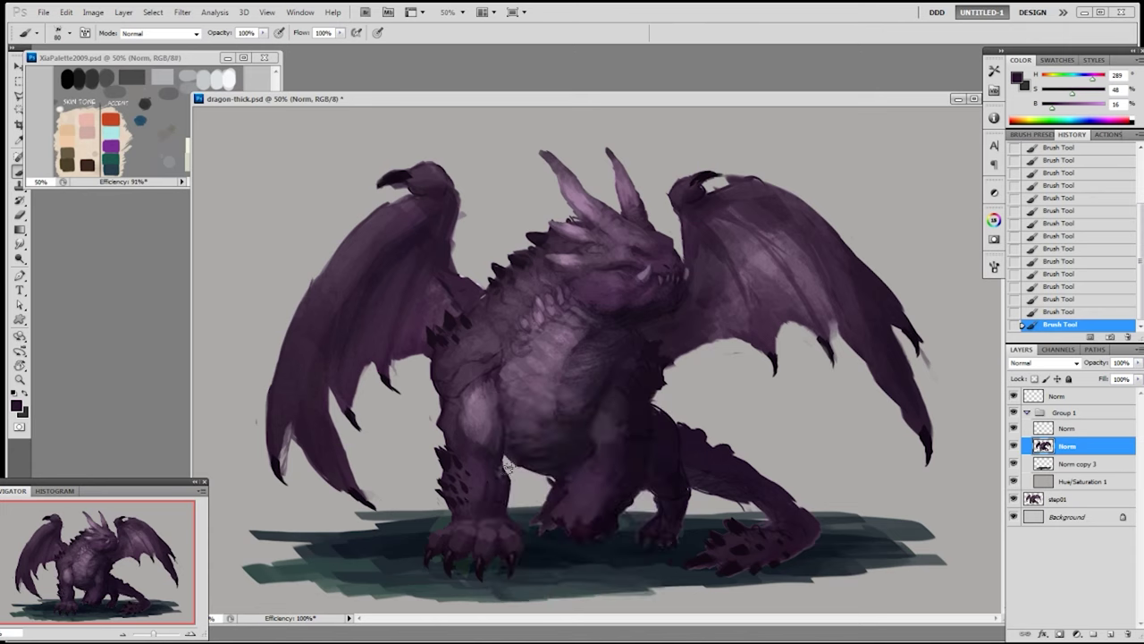
left_click(454, 430, "alt")
key("bracketright")
key("bracketright")
key("bracketright")
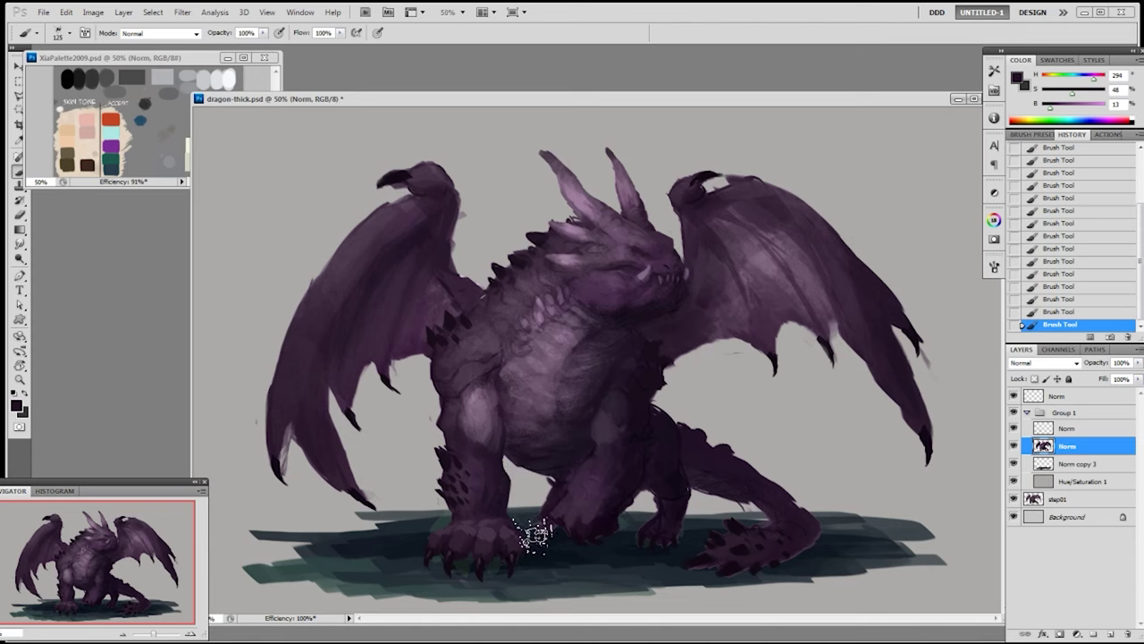
- Texture the lower legs with sampled light and dark purples, using the textured brush at 50 px and 80 px
left_click(551, 392, "alt")
key("bracketleft")
key("bracketleft")
key("bracketleft")
key("bracketleft")
key("bracketleft")
key("bracketleft")
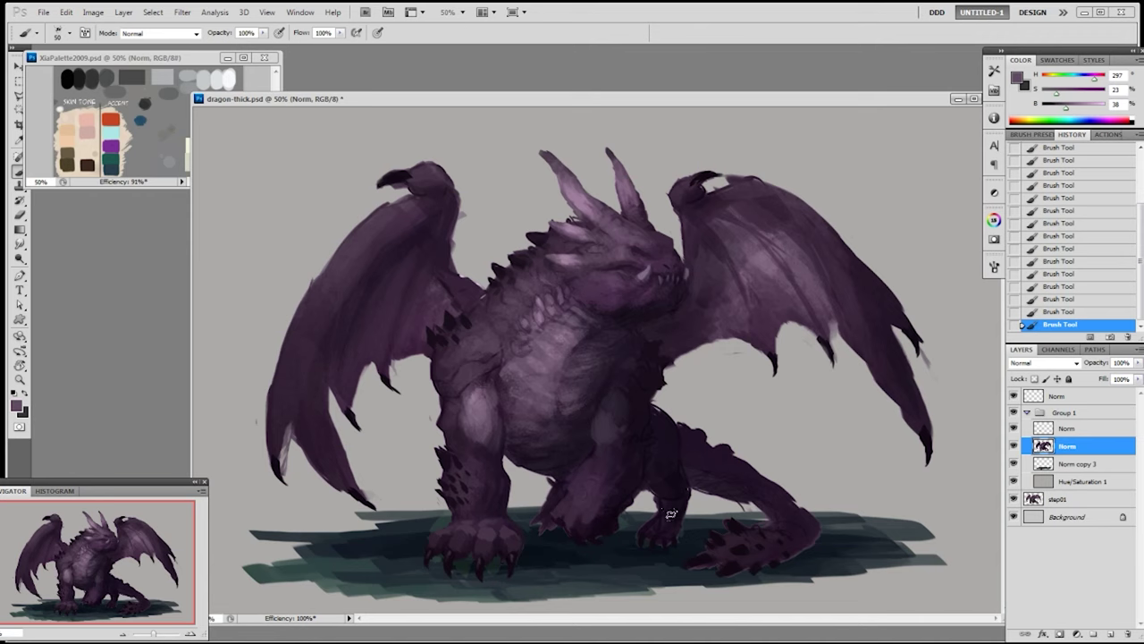
left_click(496, 517, "alt")
key("bracketright")
key("bracketright")
key("bracketright")
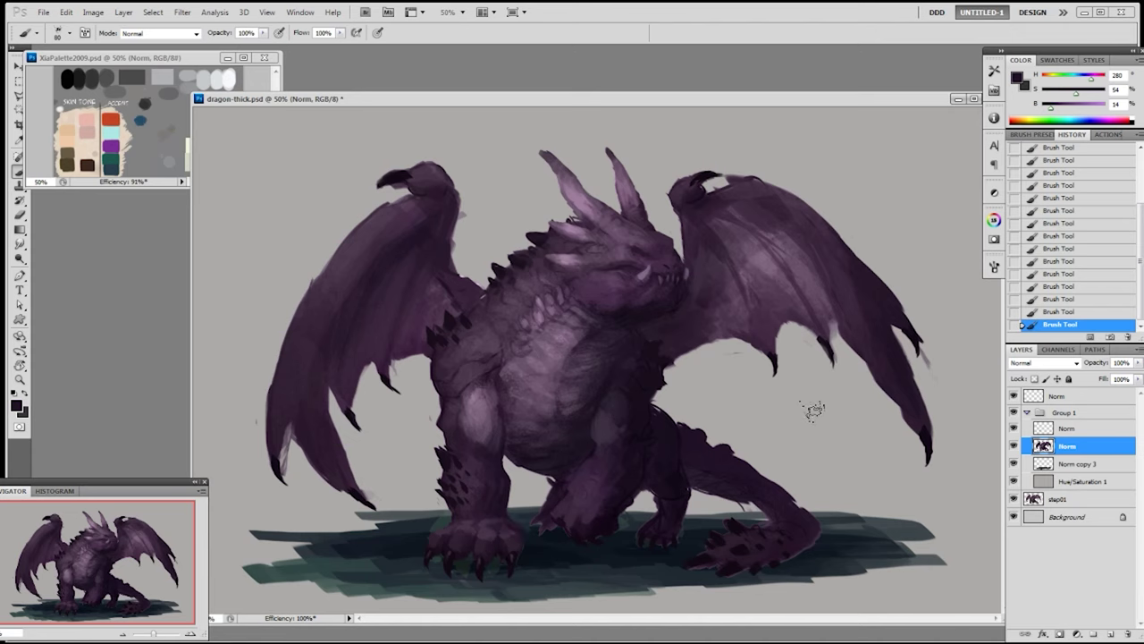
- Compare the painting with and without Group 1 by toggling the group's visibility
left_click(1014, 416)
left_click(1013, 415)
left_click(1014, 416)
left_click(1014, 416)
left_click(1013, 416)
left_click(1014, 416)
- Block in the shading of the second front foot in sampled purples with a different, enlarged brush
right_click(761, 484)
double_click(722, 513)
left_click(610, 529, "alt")
key("bracketright")
key("bracketright")
key("bracketright")
key("bracketright")
left_click(605, 488, "alt")
left_click(590, 530, "alt")
left_click(597, 536, "alt")
left_click(591, 531, "alt")
- Model the toes of the second front foot with strokes alternating between closely sampled purples
left_click(579, 530, "alt")
left_click(565, 529, "alt")
left_click(564, 528, "alt")
left_click(570, 538, "alt")
left_click(566, 524, "alt")
left_click(567, 524, "alt")
left_click(563, 526, "alt")
left_click(574, 534, "alt")
left_click(581, 528, "alt")
left_click(579, 534, "alt")
left_click(575, 524, "alt")
- Soften the second front foot and its ankle with another brush at 50% opacity in sampled dark purples
right_click(579, 525)
left_click(627, 512)
left_click(568, 535)
key("5")
left_click(601, 524, "alt")
left_click(615, 503, "alt")
left_click_drag(602, 506, 594, 516)
left_click(620, 491, "alt")
left_click(608, 528, "alt")
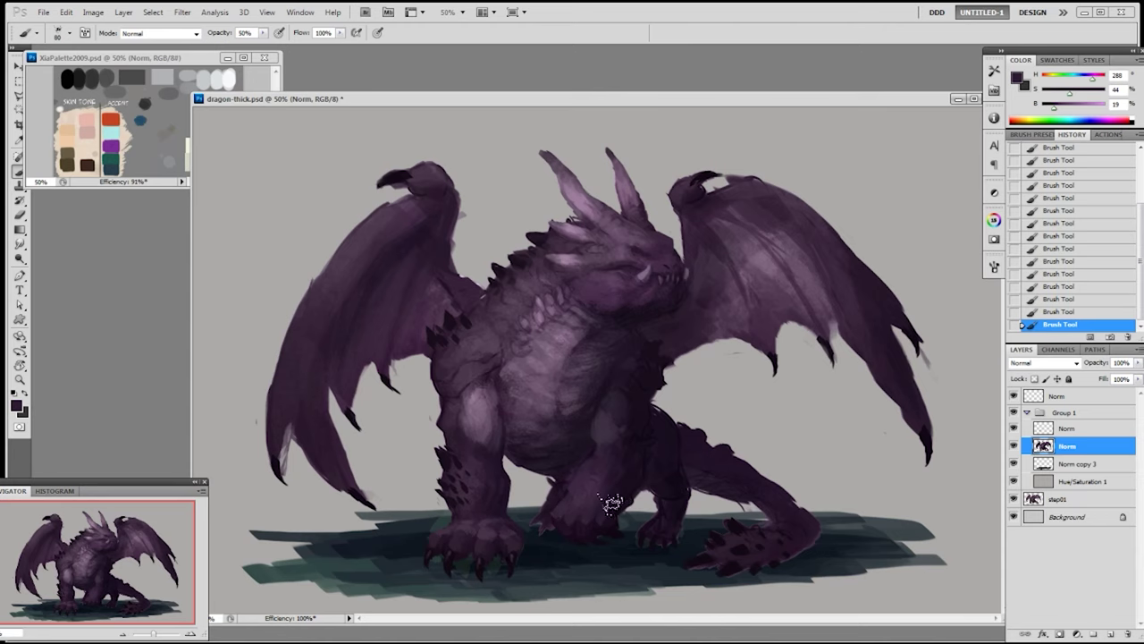
- Paint small dark spikes along the body's edge below the far wing on the upper Norm layer in Group 1, using a 19 px brush at 100% opacity
right_click(702, 395)
left_click(782, 466)
right_click(800, 395)
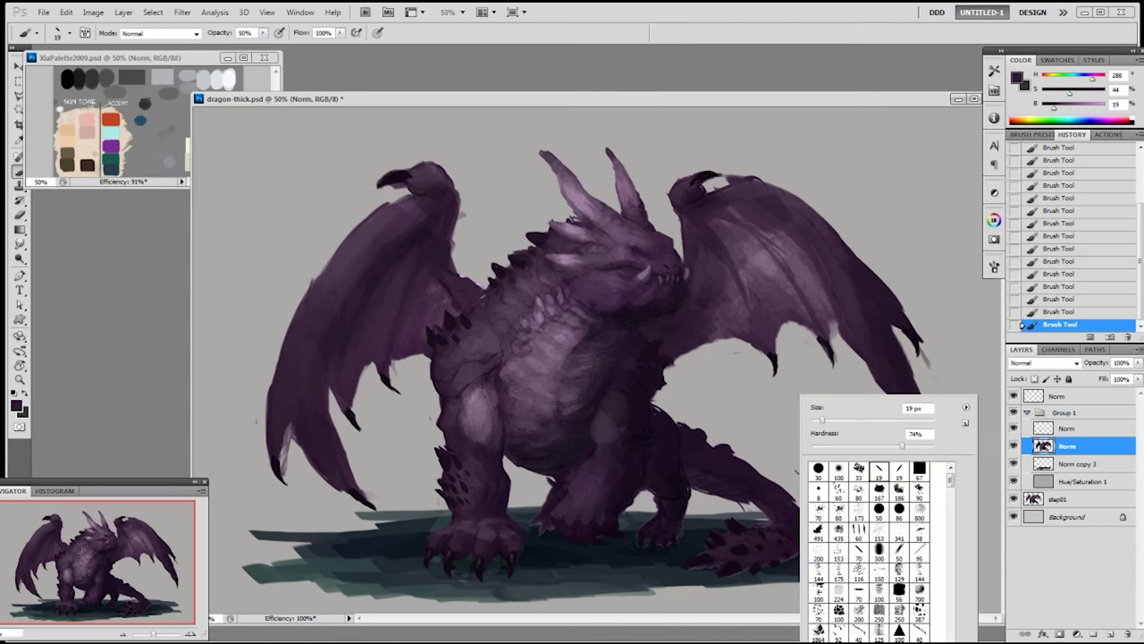
left_click(646, 367, "alt")
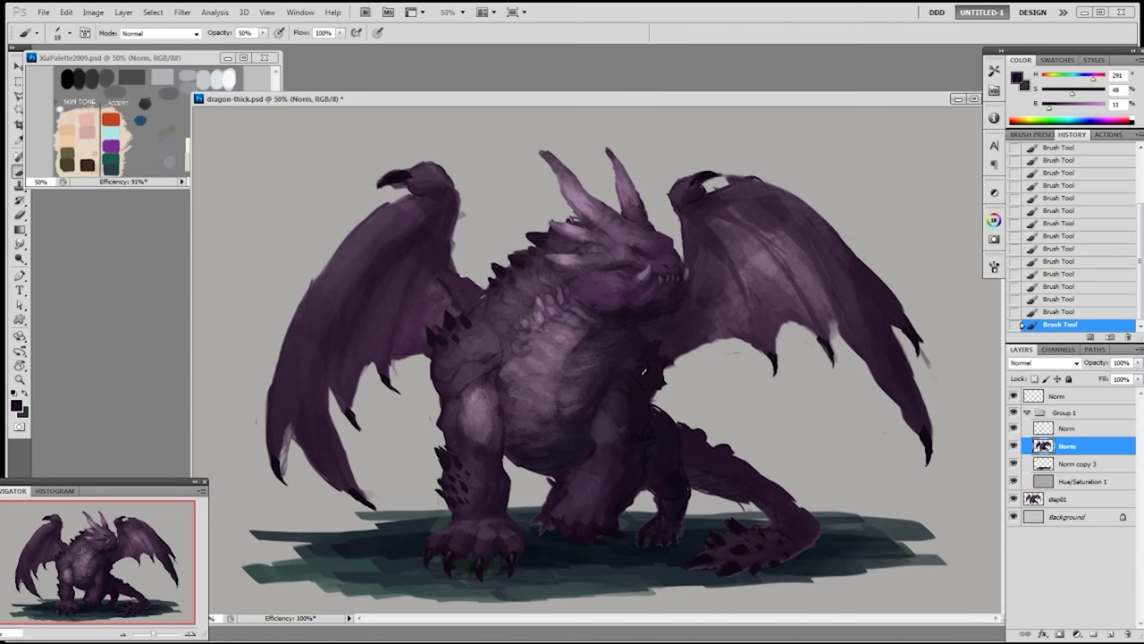
left_click(640, 314, "alt")
left_click(1088, 430)
left_click(641, 363, "alt")
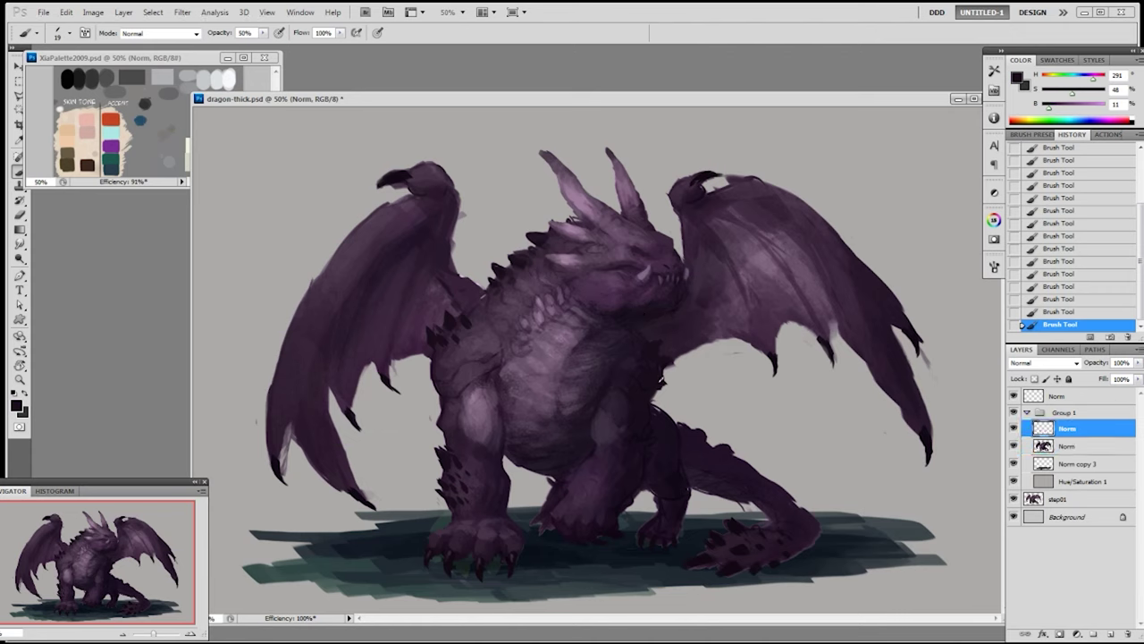
key("0")
left_click(640, 375, "alt")
left_click(641, 368, "alt")
left_click(632, 373, "alt")
left_click(652, 345, "alt")
- Blend the shoulder and neck shading in sampled dark purples with an enlarged textured brush at 50% opacity
left_click(496, 284, "alt")
left_click(479, 312, "alt")
right_click(496, 354)
left_click(538, 474)
left_click(493, 352)
key("5")
key("bracketright")
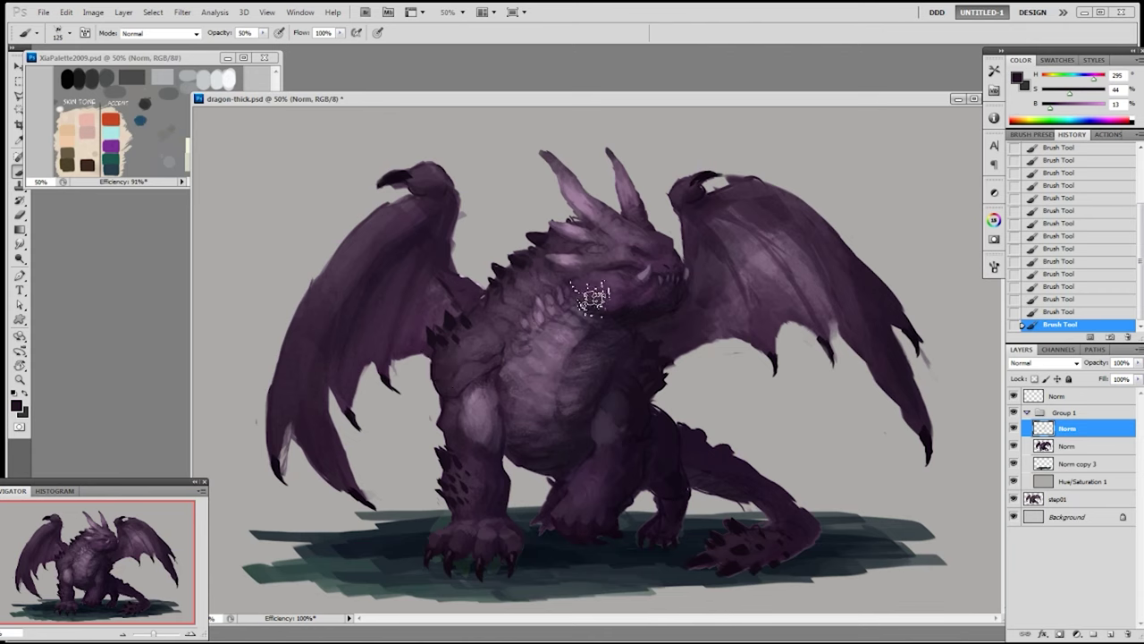
- Erase the rough inner edge of the second front leg above its ankle on the lower Norm layer in Group 1
right_click(768, 443)
left_click(842, 469)
left_click(846, 393)
left_click(565, 475, "alt")
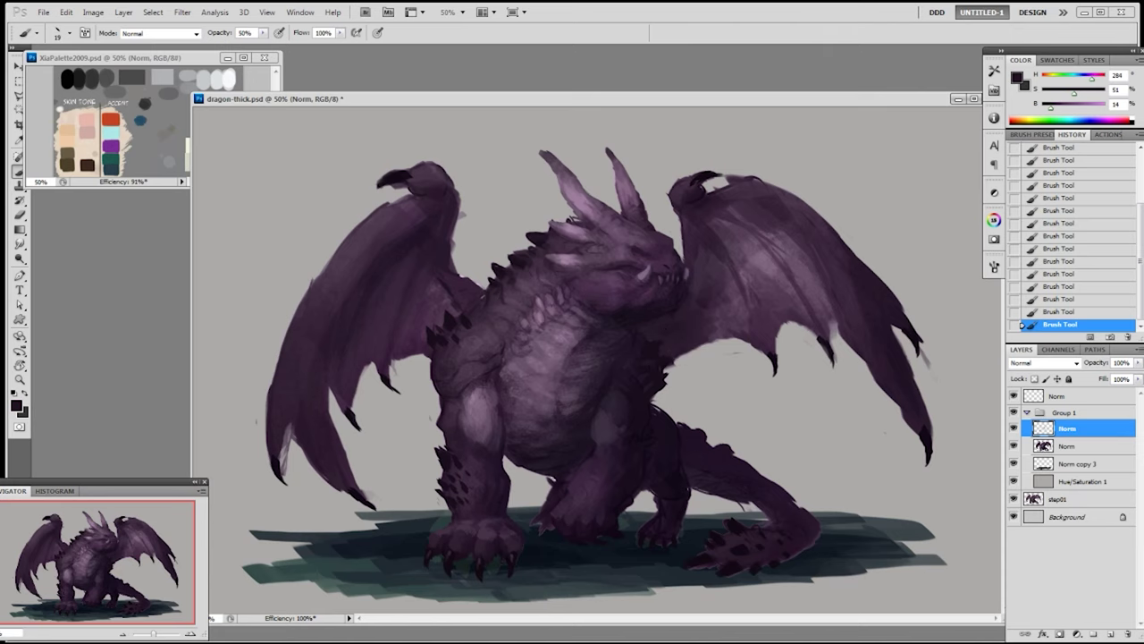
left_click(1080, 446)
key("e")
left_click_drag(554, 481, 551, 482)
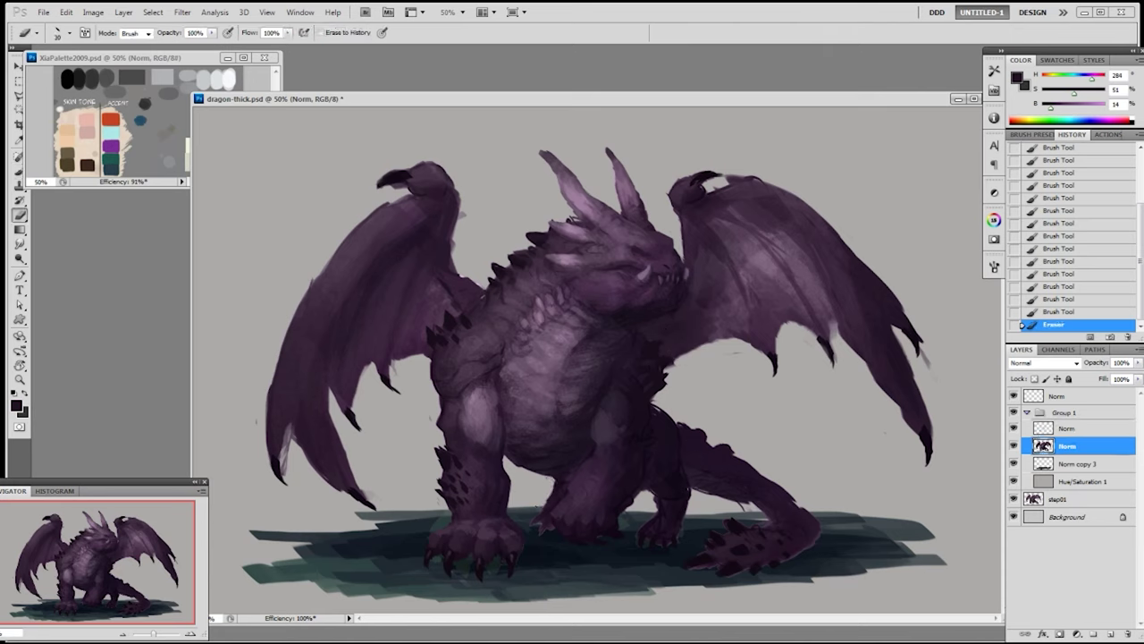
left_click(553, 483)
left_click(552, 483)
- Repaint the second front leg's inner contour down to the foot in sampled dark purples at 100% brush opacity
key("b")
left_click(556, 489, "alt")
key("0")
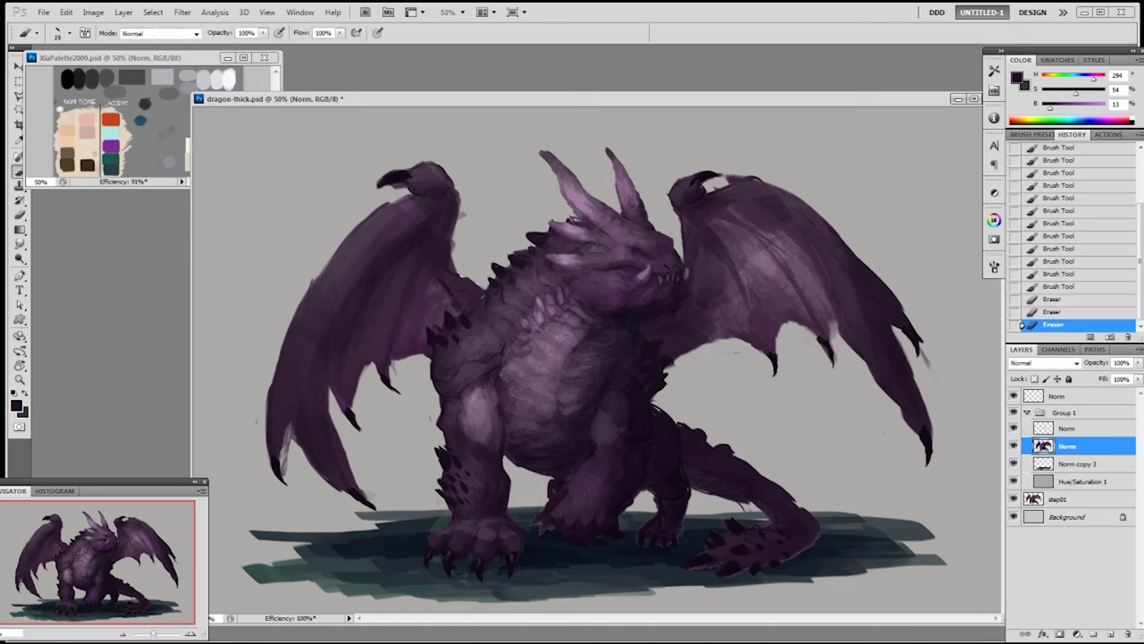
left_click_drag(550, 490, 543, 532)
left_click(654, 536, "alt")
left_click(642, 538, "alt")
left_click(538, 520)
- Define the inner toe and claw of the second front foot with short strokes in closely sampled dark purples
left_click_drag(545, 534, 540, 531)
left_click(542, 528, "alt")
left_click(543, 527, "alt")
left_click_drag(542, 526, 544, 528)
left_click(547, 524, "alt")
left_click_drag(548, 520, 543, 519)
left_click_drag(547, 509, 544, 513)
- Darken the hind thigh beside the second front leg with sampled dark purples
left_click(674, 443, "alt")
left_click(650, 434, "alt")
left_click(657, 449, "alt")
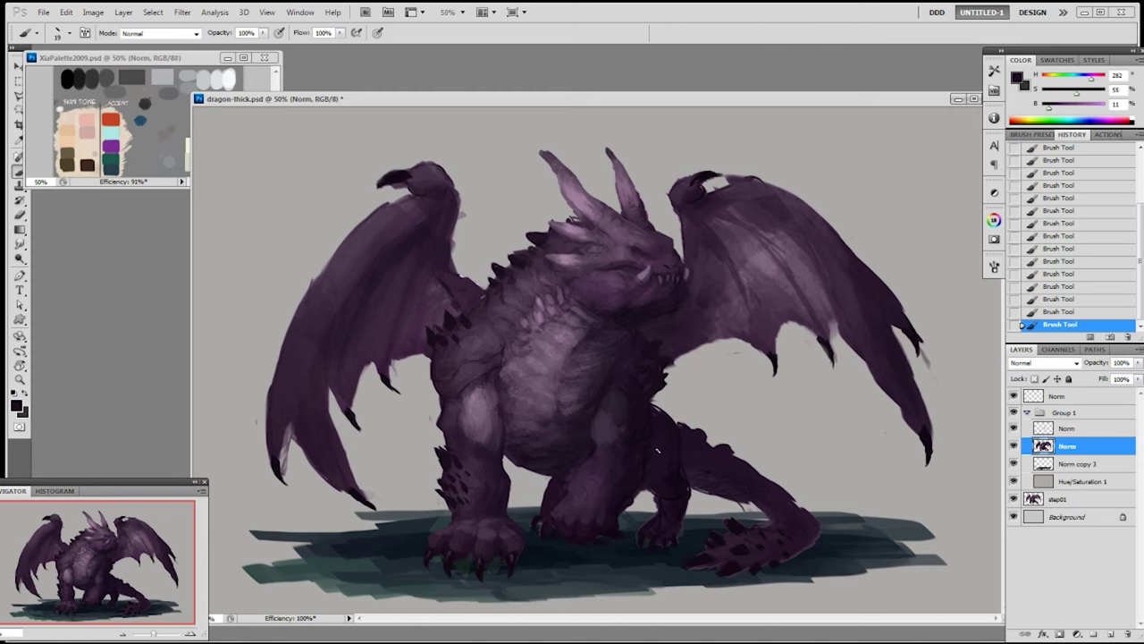
left_click(643, 461, "alt")
- Add small dark spikes behind the second front leg's elbow on the upper Norm layer in Group 1, using a 19 px brush
left_click(1068, 428)
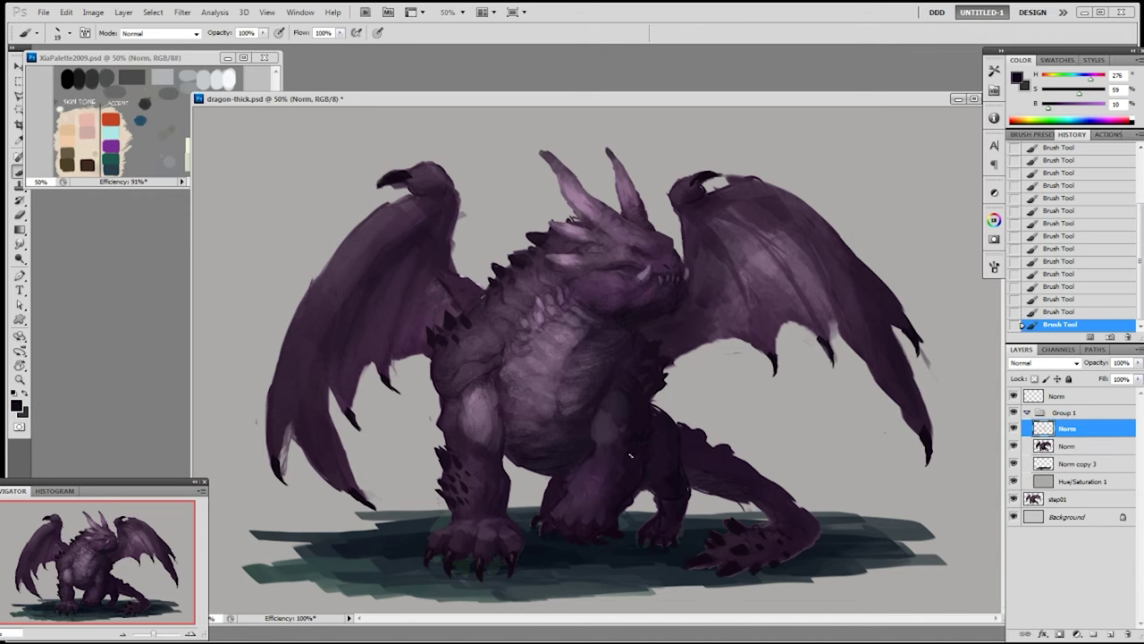
right_click(699, 436)
double_click(806, 473)
left_click(629, 456, "alt")
left_click(647, 415, "alt")
left_click(651, 416, "alt")
- Soften the elbow area of the second front leg in lighter sampled purples with a 125 px textured brush at 50% opacity
right_click(634, 423)
double_click(686, 514)
key("5")
key("bracketright")
key("bracketright")
left_click(634, 448, "alt")
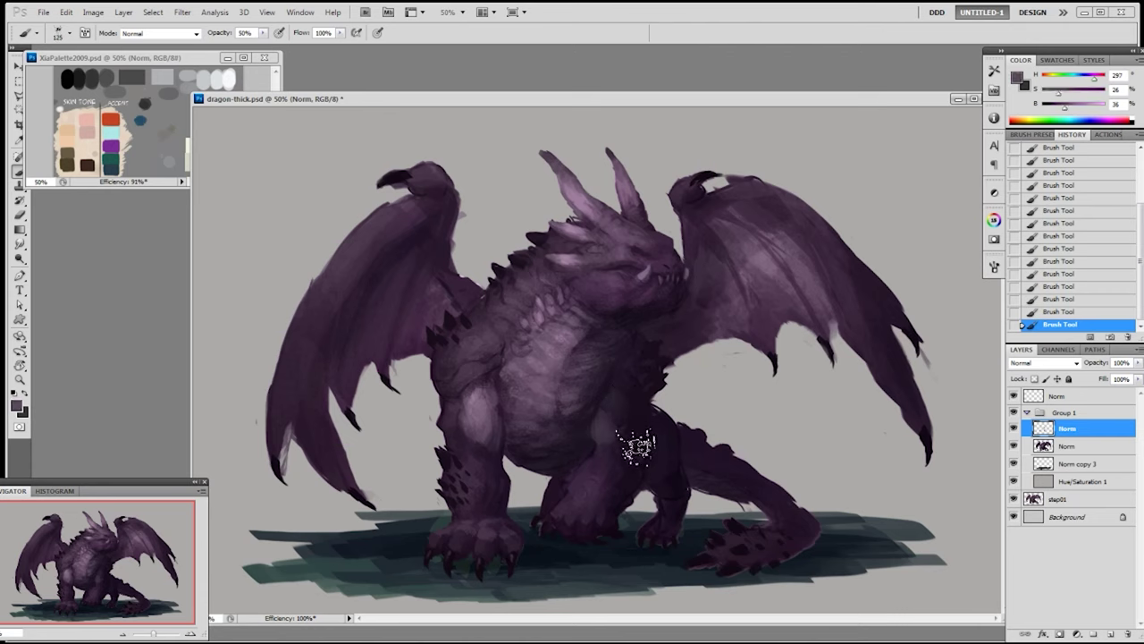
left_click(612, 431, "alt")
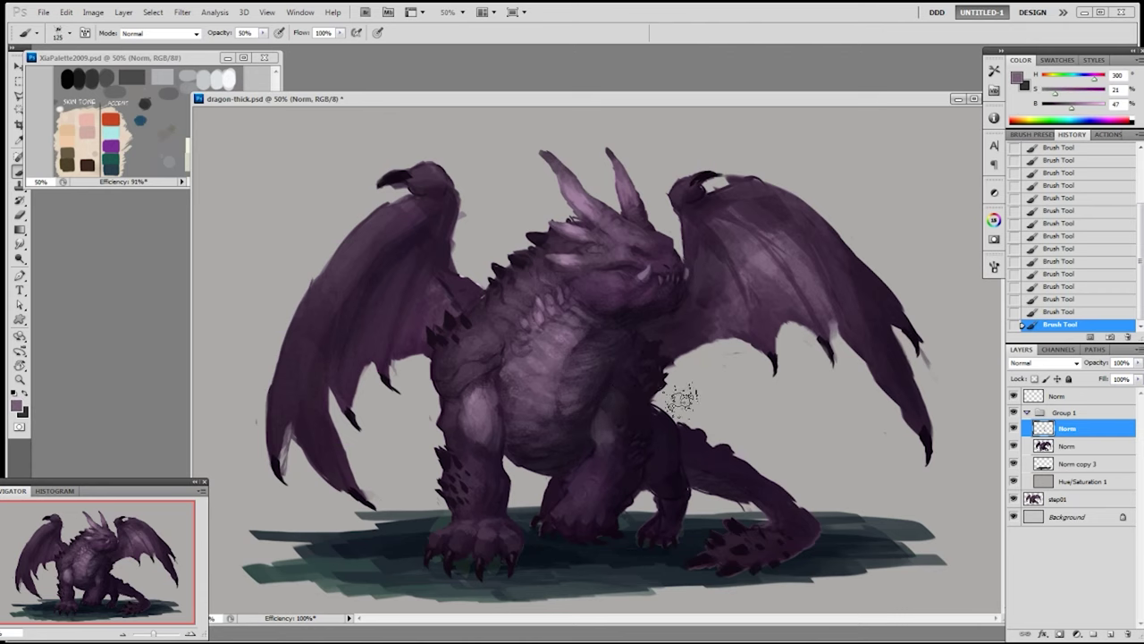
right_click(682, 396)
left_click(1056, 315)
left_click(613, 437, "alt")
left_click_drag(612, 437, 617, 448)
- Refine the elbow spikes on the second front leg in sampled purples with a 35 px brush at 80% opacity
right_click(626, 467)
left_click(741, 473)
left_click(741, 375)
left_click(625, 442, "alt")
left_click(623, 450, "alt")
left_click(621, 455, "alt")
left_click(600, 441, "alt")
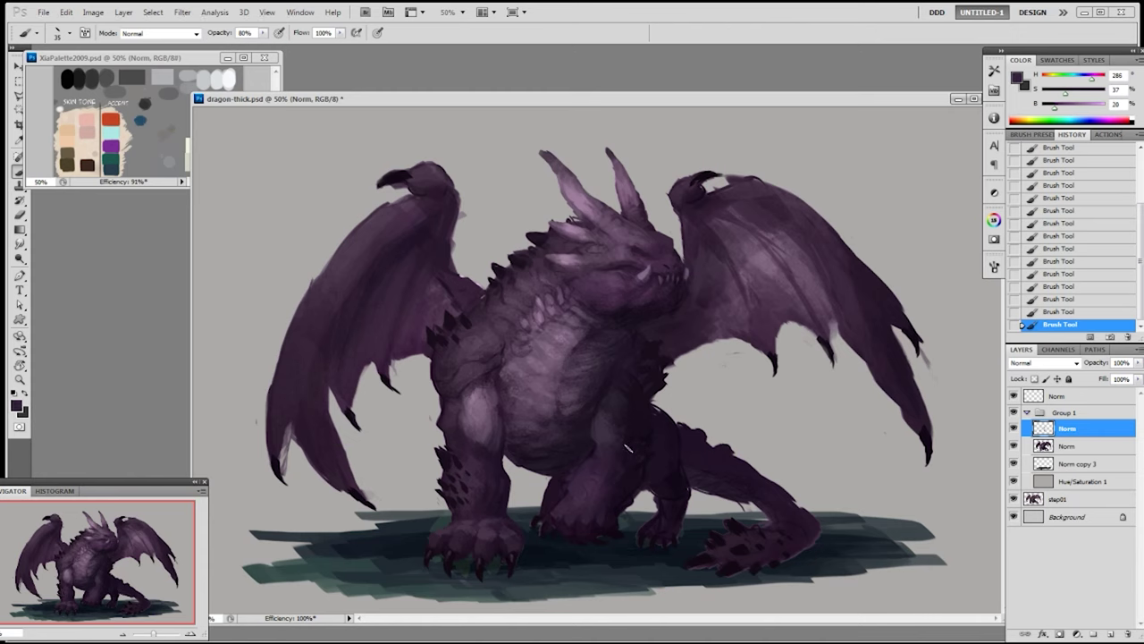
left_click(617, 452, "alt")
left_click(622, 450, "alt")
- Texture the upper part of the second front leg in sampled purples with the 144 px speckled brush reduced to 70 px
right_click(633, 429)
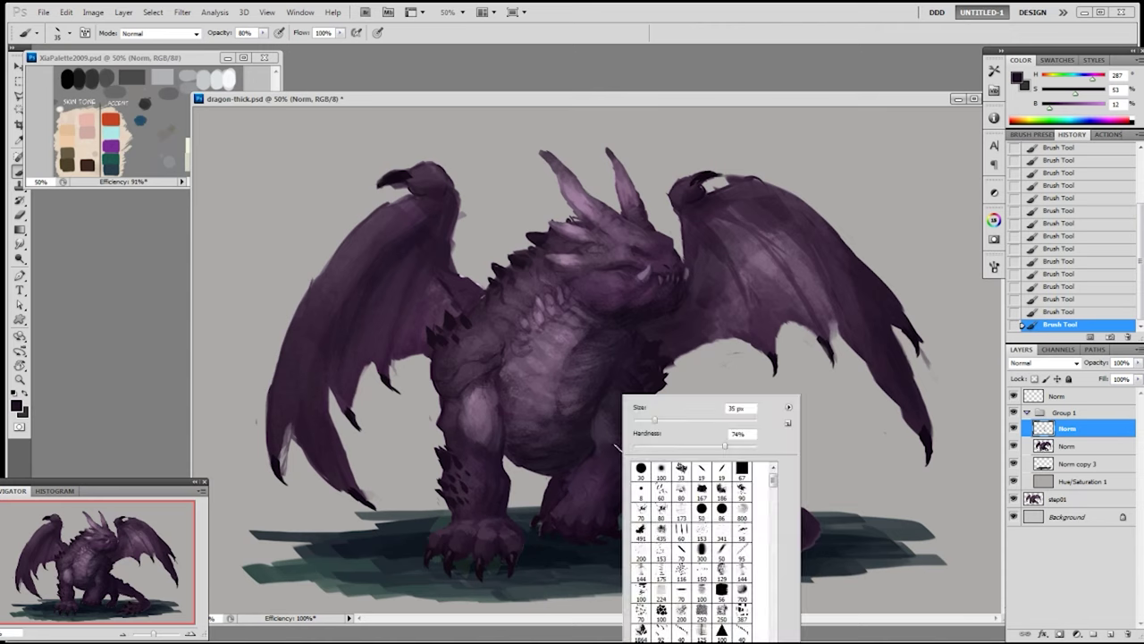
left_click(642, 573)
left_click(596, 444)
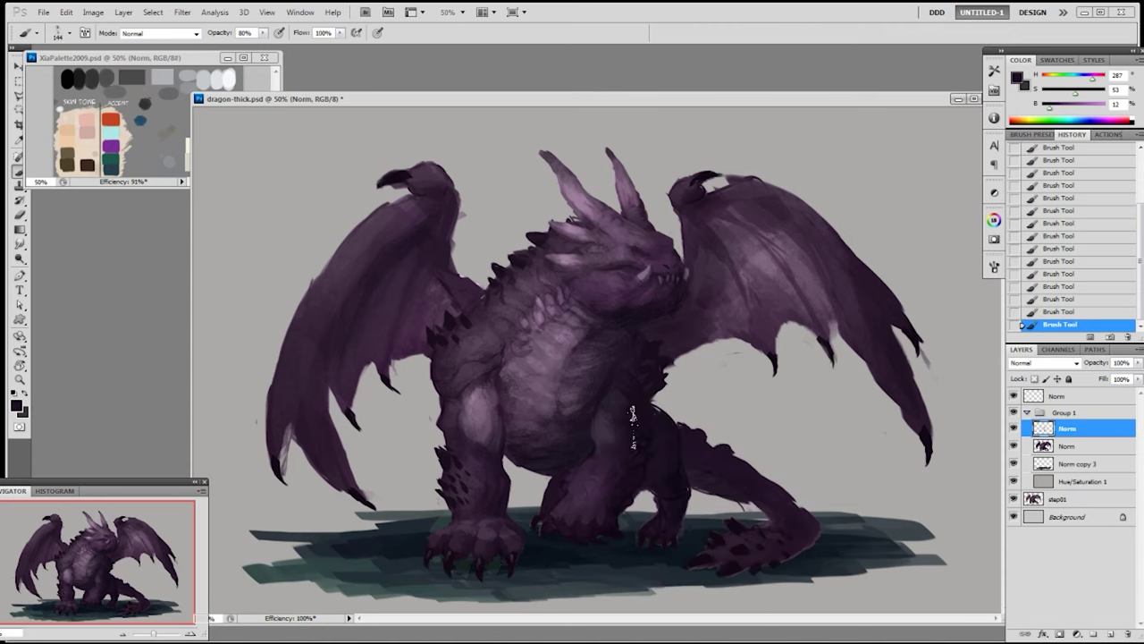
key("bracketleft")
key("bracketleft")
key("bracketleft")
key("bracketleft")
key("bracketleft")
left_click(601, 411, "alt")
left_click(604, 416, "alt")
left_click(633, 421, "alt")
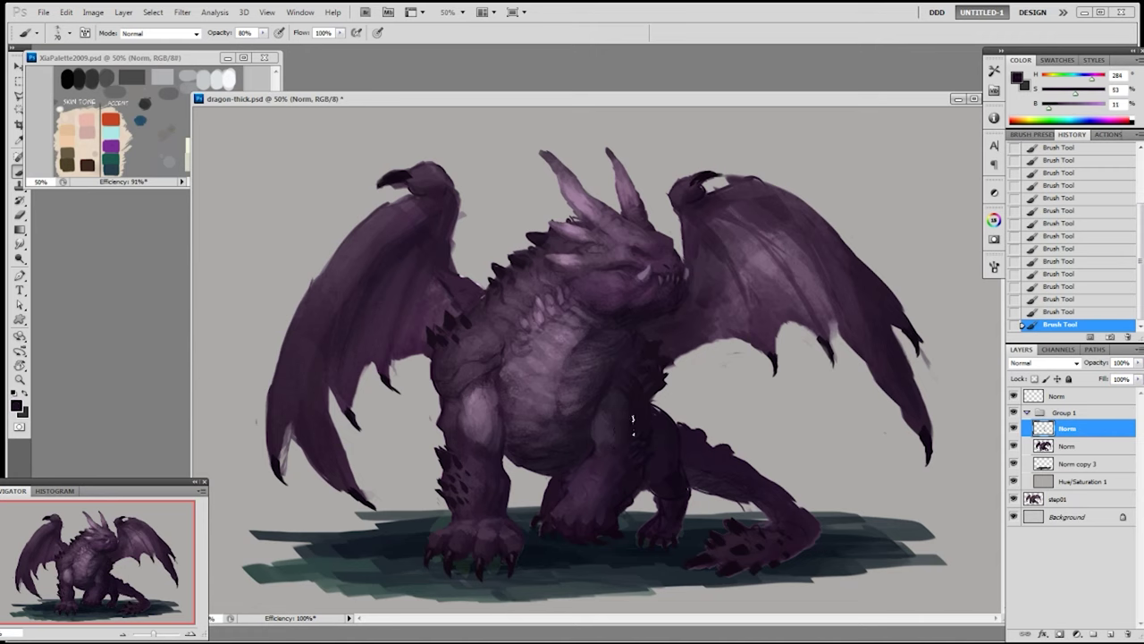
- Model the forearm of the second front leg with sampled purples, using another, enlarged brush at 80% opacity
left_click(620, 466, "alt")
left_click(569, 486, "alt")
right_click(570, 486)
left_click(656, 471)
left_click(572, 466, "alt")
key("bracketright")
key("bracketright")
left_click(557, 488, "alt")
left_click(579, 467, "alt")
left_click(587, 463, "alt")
left_click(552, 478, "alt")
- Shade the hind thigh and the base of the tail in sampled dark purples with a 50 px brush
left_click(670, 420, "alt")
left_click(701, 481, "alt")
left_click(667, 453, "alt")
left_click(705, 449, "alt")
mouse_move(690, 467)
left_mouse_down()
mouse_move(733, 496)
mouse_move(764, 505)
mouse_move(764, 491)
left_mouse_up()
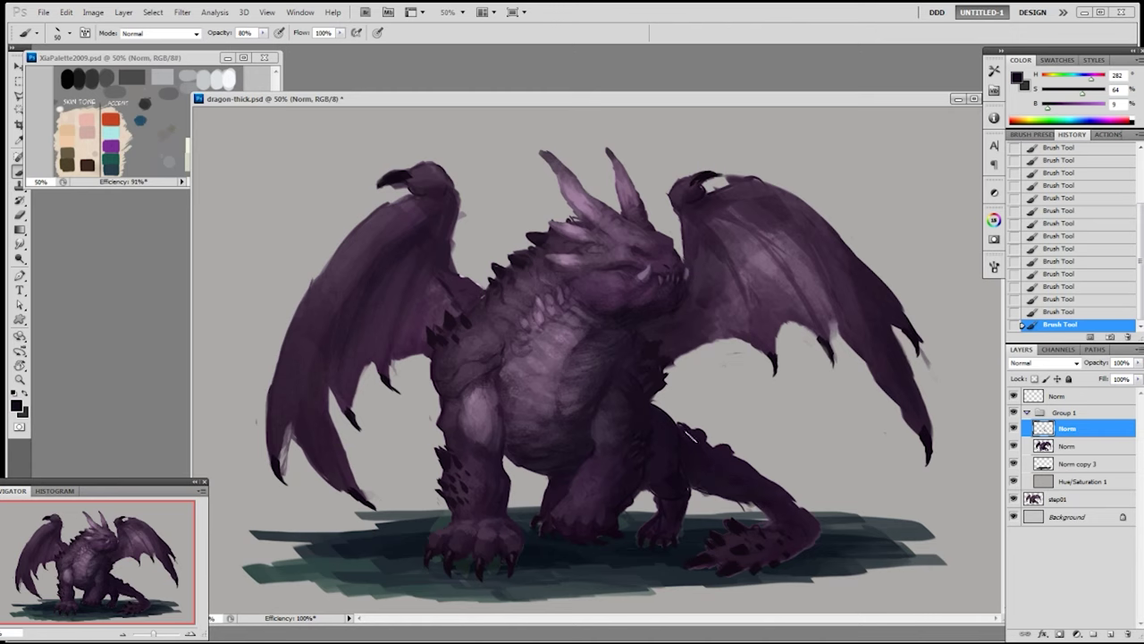
- Paint dark spikes along the tail's upper edge with a 19 px brush at 100% opacity
right_click(693, 443)
double_click(845, 473)
key("0")
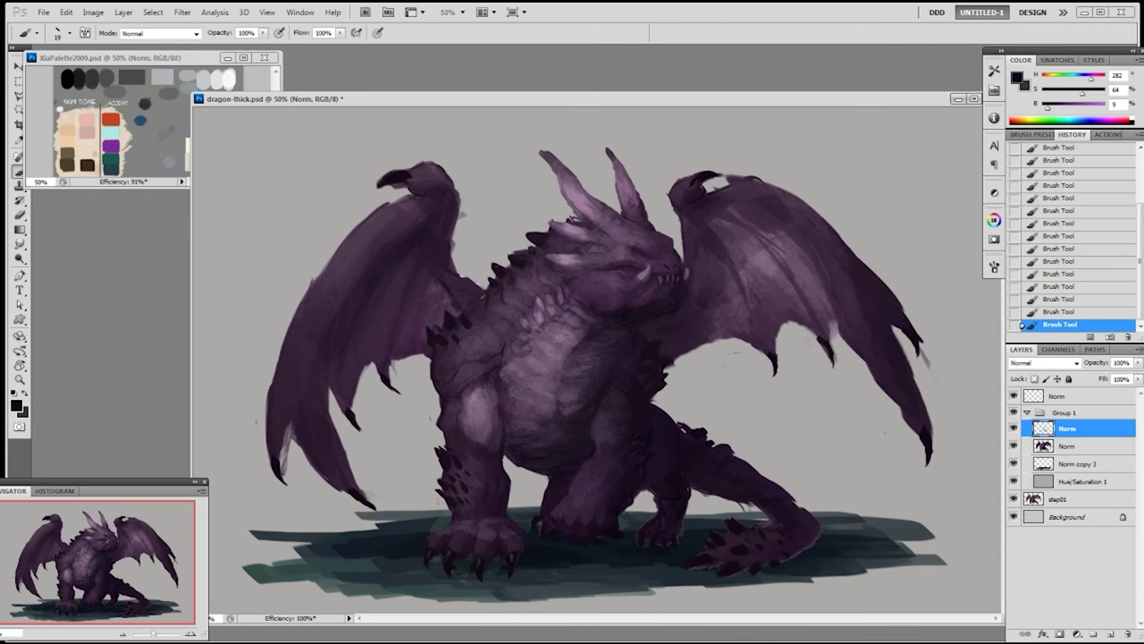
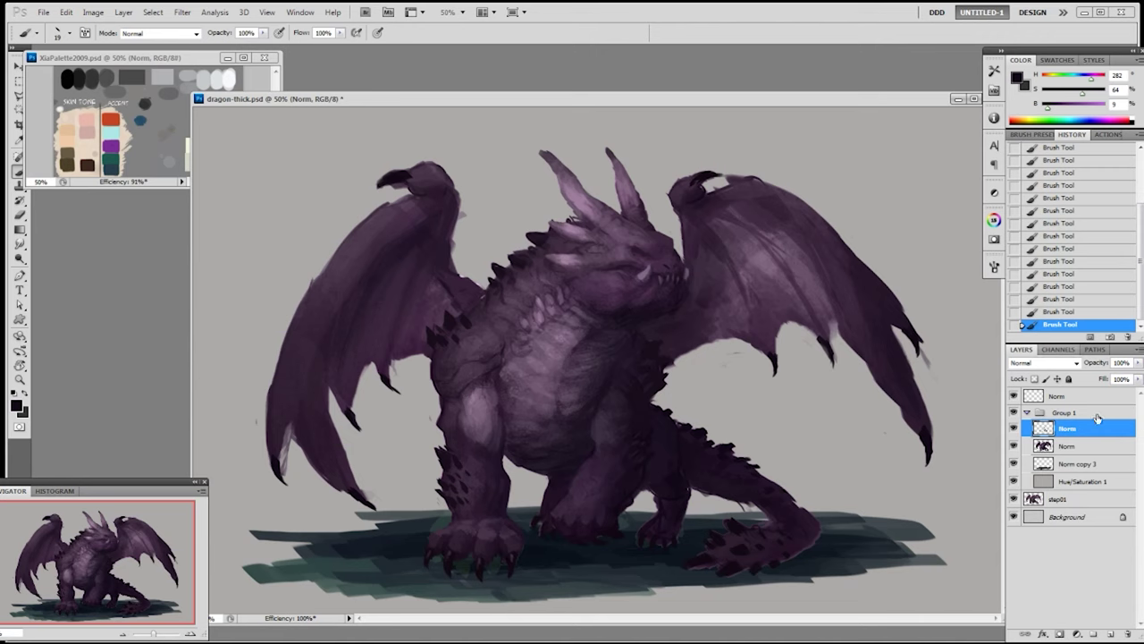
- On the layer below, erase around the right wing's top claw and repaint it as a slimmer hook in sampled dark colour
key("alt+bracketleft")
key("e")
key("bracketleft")
mouse_move(735, 172)
left_mouse_down()
mouse_move(747, 178)
mouse_move(709, 186)
left_mouse_up()
mouse_move(718, 182)
left_mouse_down()
mouse_move(691, 182)
mouse_move(711, 170)
left_mouse_up()
key("b")
left_click(705, 174, "alt")
left_click_drag(703, 173, 719, 172)
left_click_drag(706, 173, 723, 175)
- Reshape the left wing's top claw and knuckle with dark brush strokes, erasing the excess around the hook
left_click_drag(389, 175, 378, 186)
mouse_move(383, 178)
left_mouse_down()
mouse_move(377, 191)
mouse_move(401, 189)
left_mouse_up()
key("e")
left_click_drag(393, 182, 415, 186)
key("b")
left_click_drag(410, 181, 414, 184)
left_click(424, 172, "alt")
mouse_move(411, 178)
left_mouse_down()
mouse_move(417, 188)
mouse_move(425, 163)
left_mouse_up()
mouse_move(415, 168)
left_mouse_down()
mouse_move(427, 164)
mouse_move(420, 171)
left_mouse_up()
- Paint strokes of sampled muted purple down the upper and middle part of the left wing
left_click(429, 170, "alt")
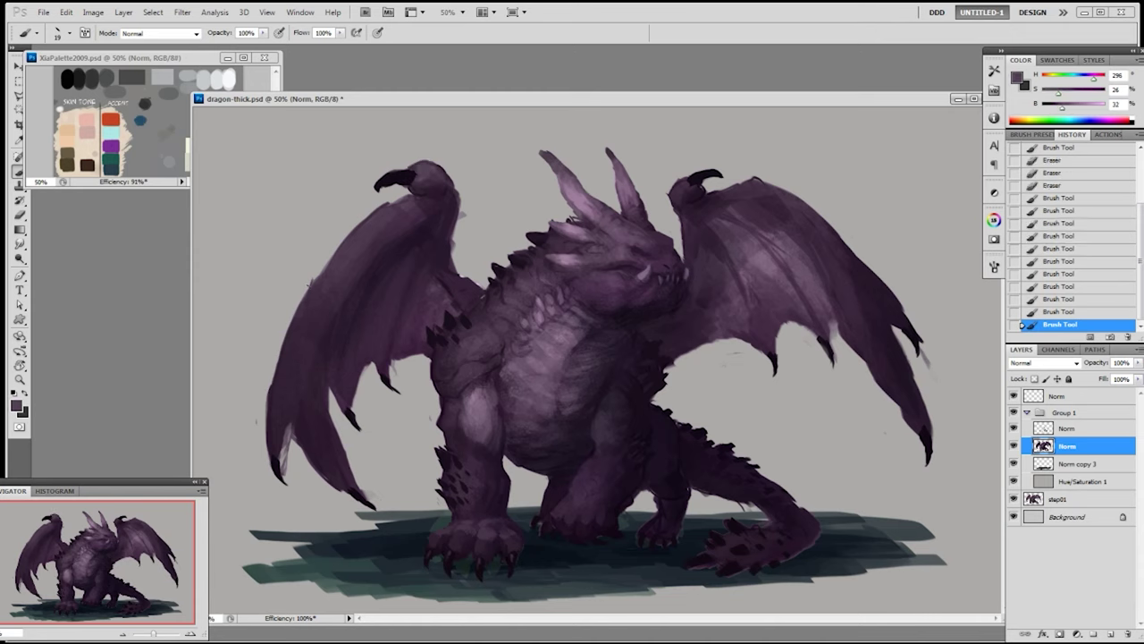
left_click_drag(413, 210, 367, 252)
left_click_drag(402, 207, 365, 250)
left_click_drag(373, 236, 335, 337)
left_click_drag(356, 260, 341, 279)
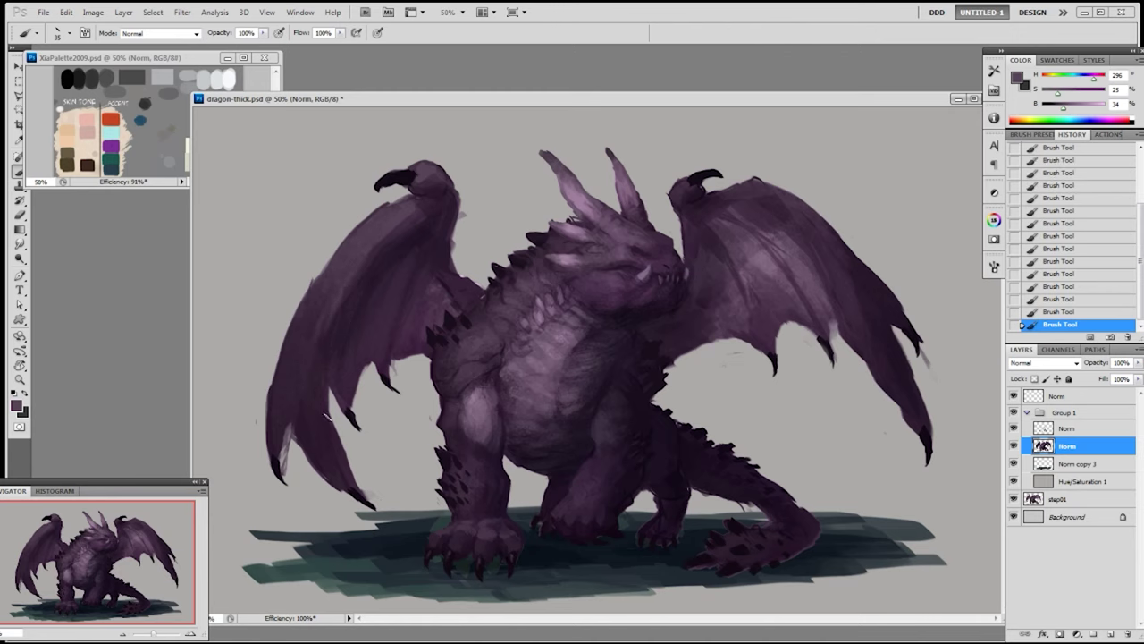
- Blend sampled purples into the left wing's membrane and outer edge, using different brush presets
left_click(332, 309, "alt")
right_click(333, 310)
left_click(381, 441)
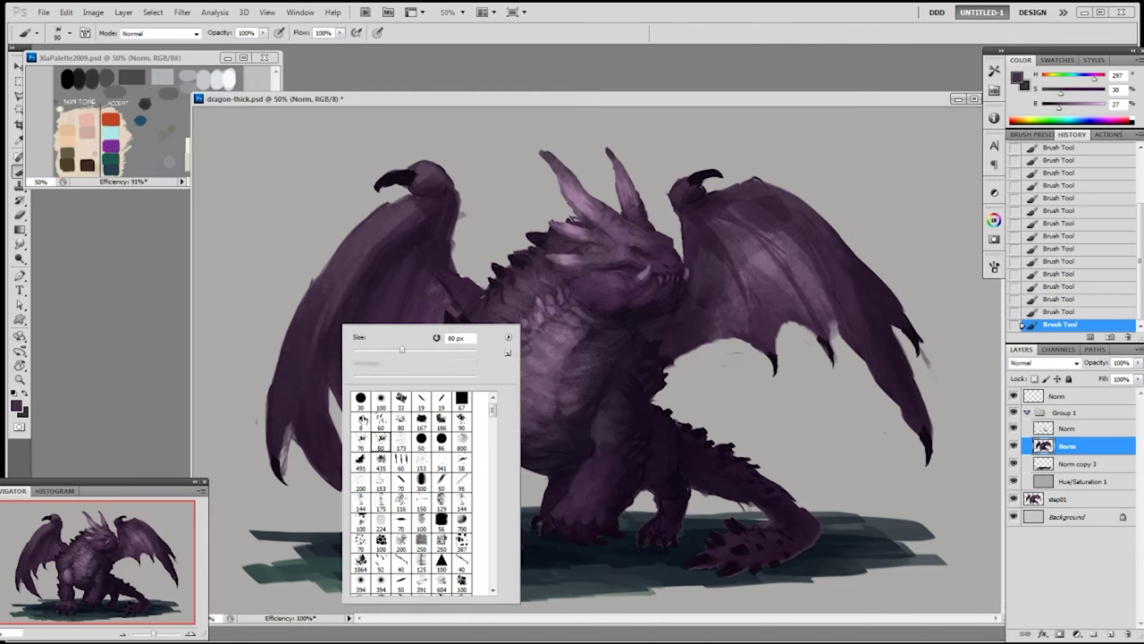
left_click_drag(323, 305, 323, 360)
left_click(373, 246, "alt")
right_click(368, 258)
left_click(447, 338)
mouse_move(323, 280)
left_mouse_down()
mouse_move(338, 257)
mouse_move(310, 312)
mouse_move(347, 265)
mouse_move(326, 290)
mouse_move(340, 255)
mouse_move(303, 317)
left_mouse_up()
- Shade the left wing's arm just below the claw joint with sampled dark purple
left_click(420, 189, "alt")
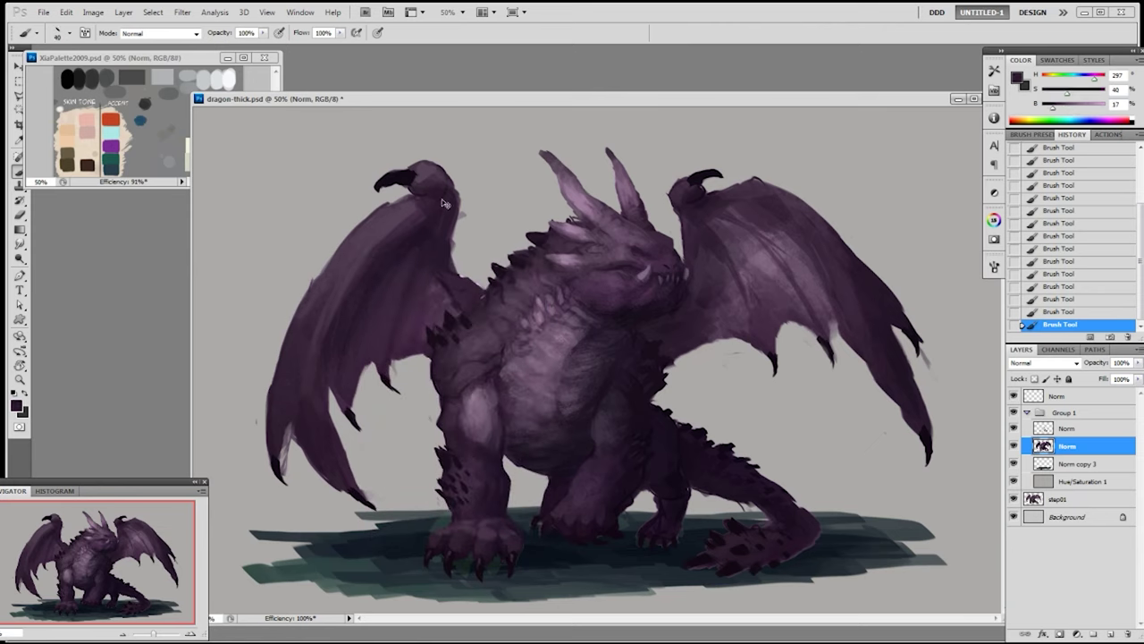
left_click(422, 228, "alt")
left_click_drag(409, 231, 433, 219)
- Paint sampled purples along the right wing's upper ridge, outer edge and membrane folds
left_click(769, 208, "alt")
left_click(789, 199, "alt")
left_click(857, 346, "alt")
left_click(886, 385, "alt")
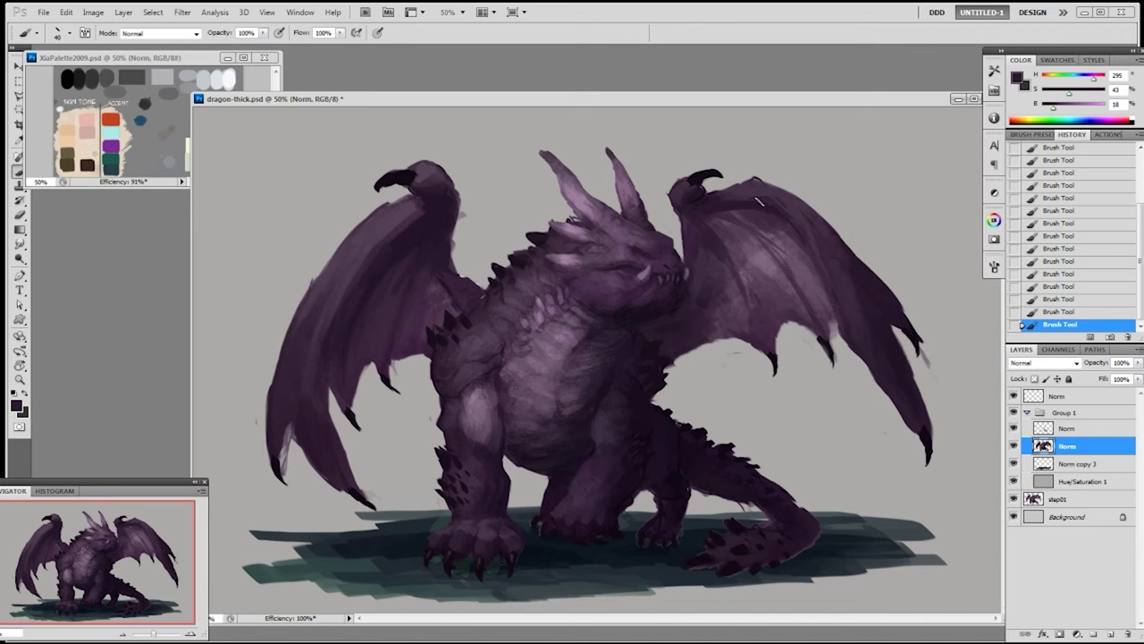
left_click(828, 276, "alt")
left_click(791, 214, "alt")
left_click(763, 192, "alt")
- Erase along the right wing's top edge to give it a smooth, clean contour
key("e")
left_click_drag(735, 188, 772, 181)
mouse_move(729, 187)
left_mouse_down()
mouse_move(790, 189)
mouse_move(767, 182)
left_mouse_up()
left_click_drag(764, 178, 731, 188)
left_click_drag(790, 189, 833, 217)
- Trim the right wing's outer edge down to the side spike with a different eraser preset
right_click(910, 298)
left_click(1015, 378)
left_click(933, 219)
left_click_drag(881, 262, 917, 312)
key("ctrl+z")
mouse_move(885, 267)
left_mouse_down()
mouse_move(928, 324)
mouse_move(906, 306)
left_mouse_up()
mouse_move(897, 293)
left_mouse_down()
mouse_move(933, 369)
mouse_move(921, 329)
left_mouse_up()
left_click_drag(924, 341, 930, 361)
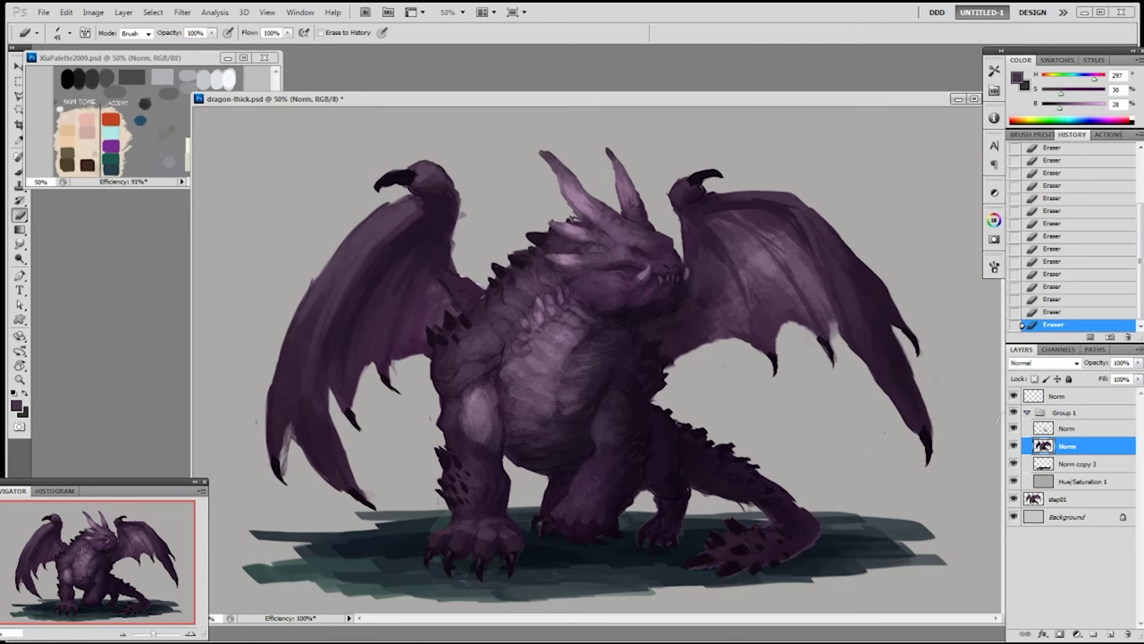
- Duplicate the Norm dragon layer, move the copy to the bottom of Group 1, and merge the upper Norm layer into the original
left_click(1073, 429)
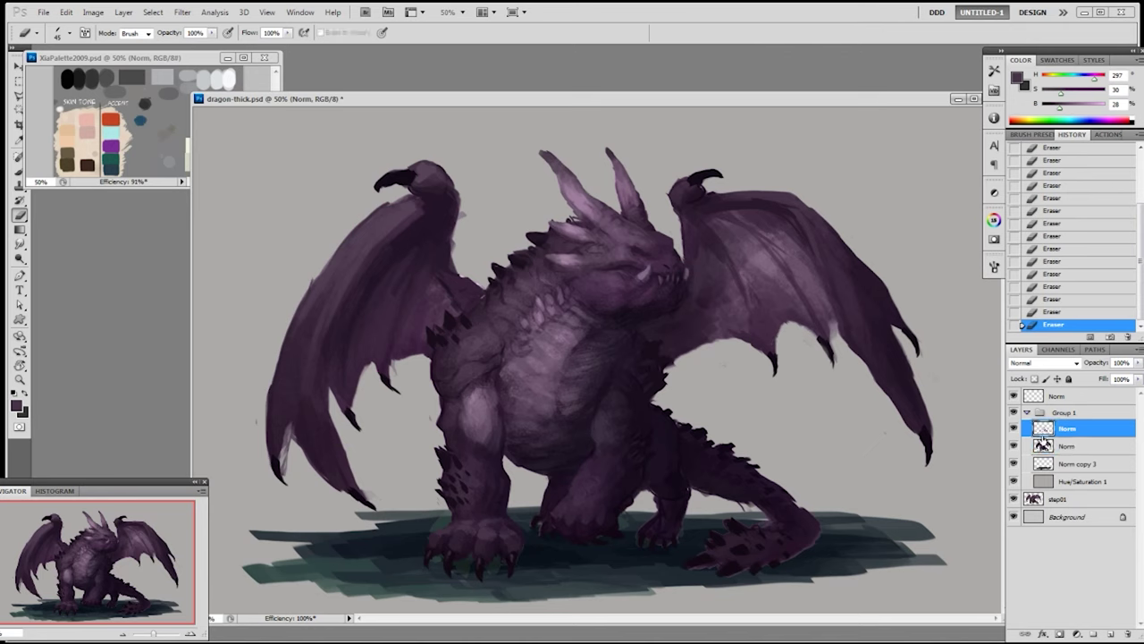
double_click(1082, 446)
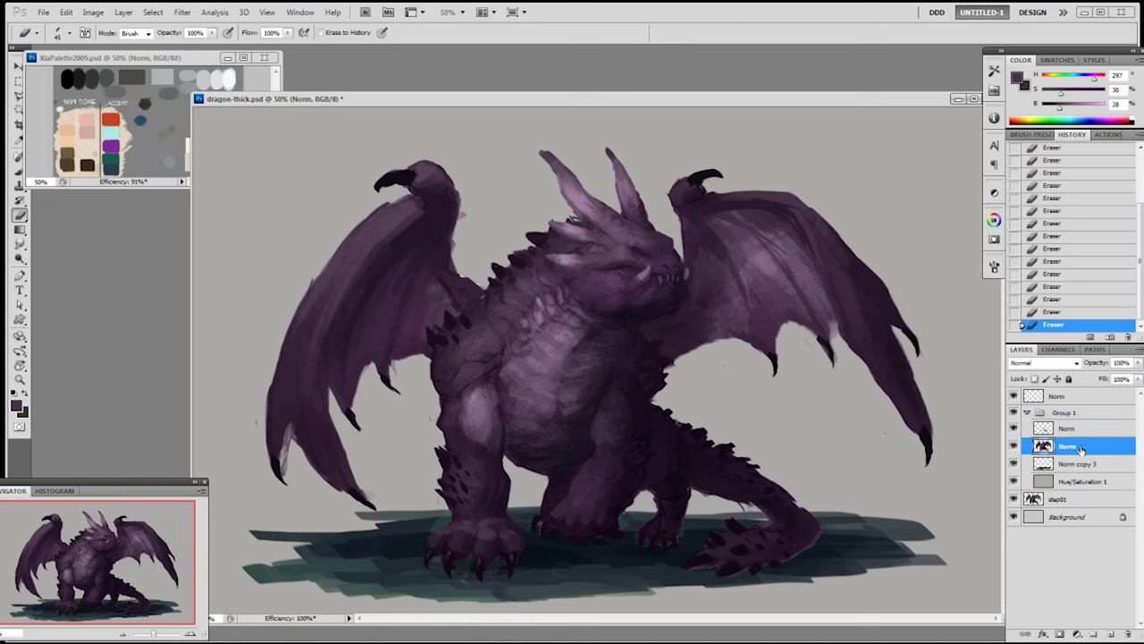
left_click(1112, 338)
left_click_drag(1082, 447, 1078, 506)
left_click(1082, 430)
key("ctrl+e")
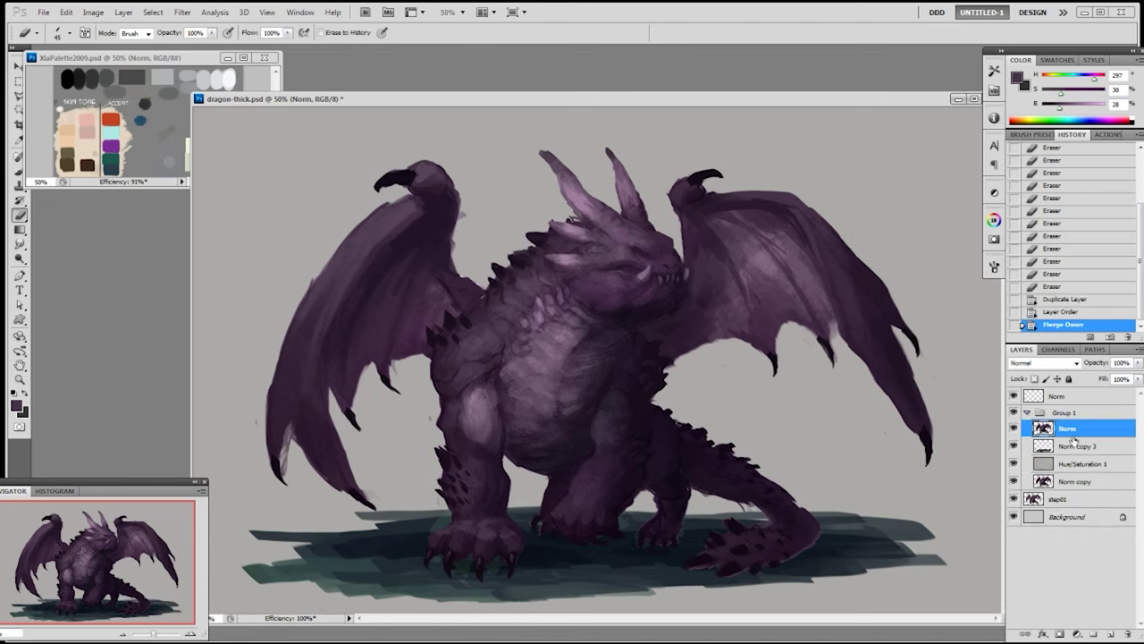
- Lighten the head and the far front leg with the Dodge tool, with range set to Highlights at 30% exposure
key("o")
key("]")
mouse_move(657, 245)
left_mouse_down()
mouse_move(574, 306)
mouse_move(560, 281)
mouse_move(524, 361)
left_mouse_up()
key("ctrl+z")
left_click(186, 34)
left_click(186, 36)
mouse_move(586, 259)
left_mouse_down()
mouse_move(559, 277)
mouse_move(646, 224)
left_mouse_up()
mouse_move(621, 447)
left_mouse_down()
mouse_move(588, 507)
mouse_move(614, 493)
left_mouse_up()
- Dodge the far front paw with a smaller brush
key("bracketleft")
key("bracketleft")
key("bracketleft")
key("bracketleft")
key("bracketleft")
key("bracketleft")
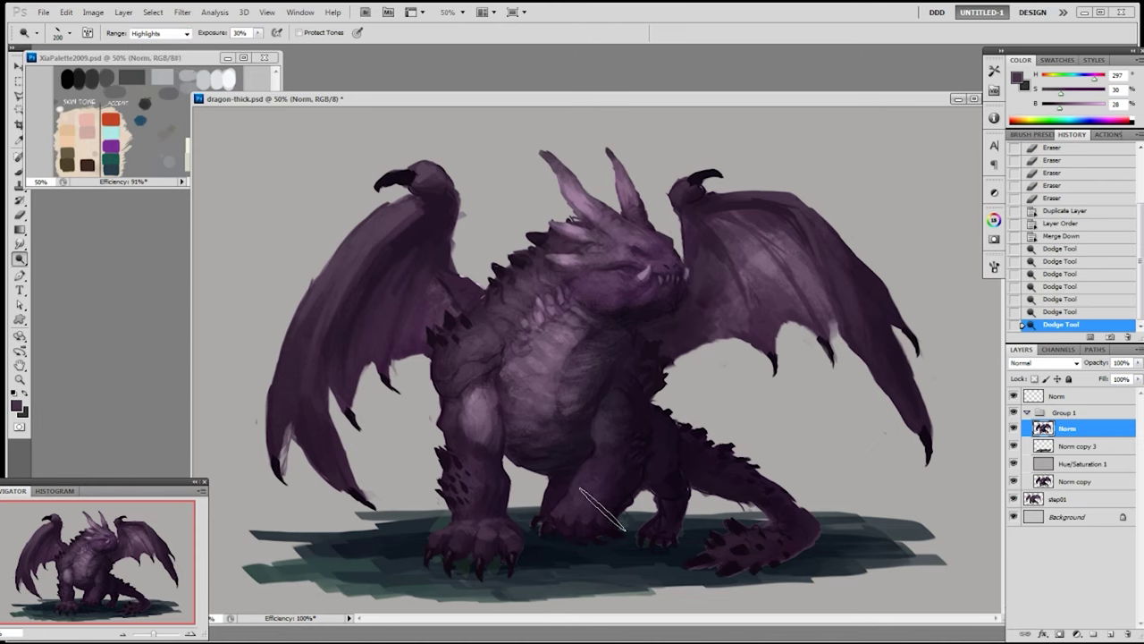
left_click_drag(558, 521, 581, 500)
- Dodge the near front arm and shoulder using a brush size of 90
key("bracketright")
key("bracketright")
key("bracketright")
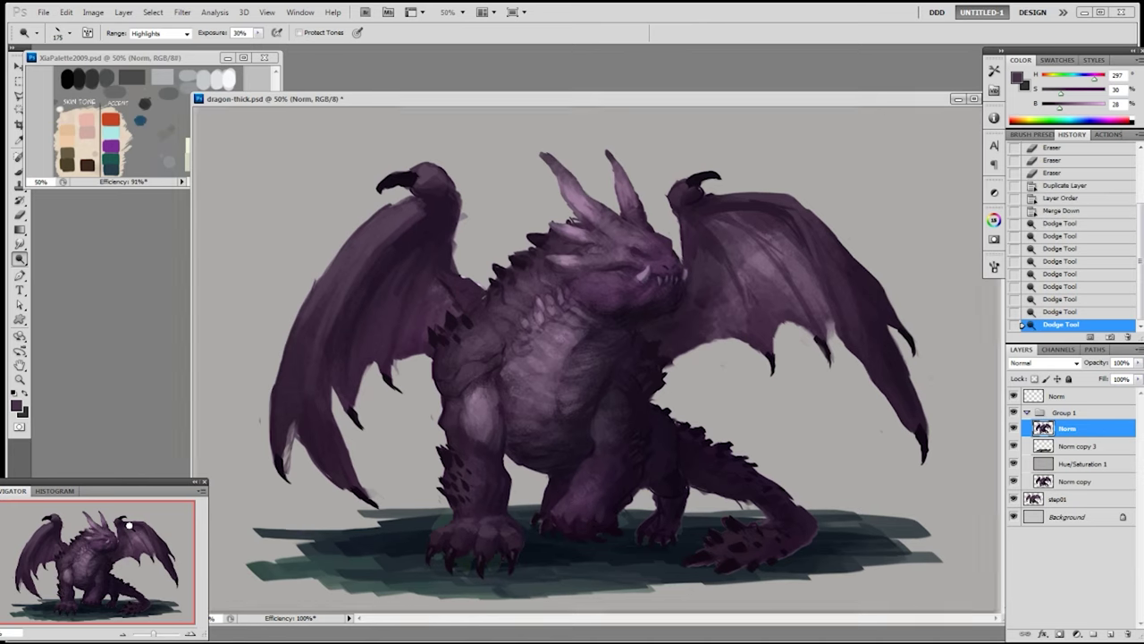
key("ctrl+minus")
key("bracketleft")
key("bracketleft")
key("bracketleft")
key("bracketleft")
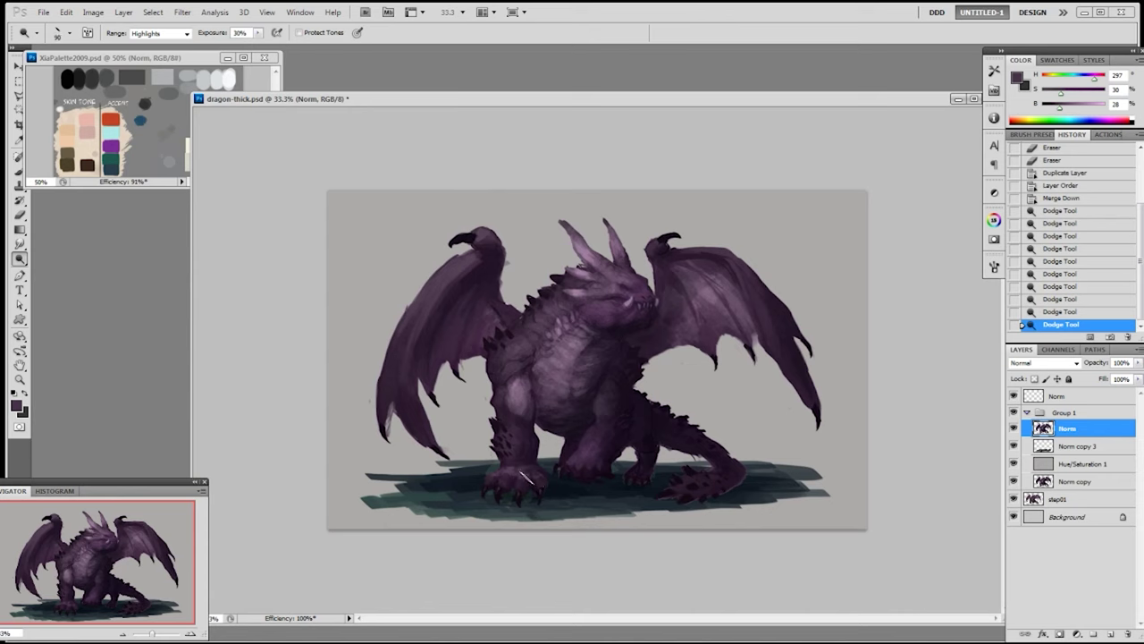
left_click_drag(513, 385, 519, 356)
left_click_drag(520, 354, 526, 347)
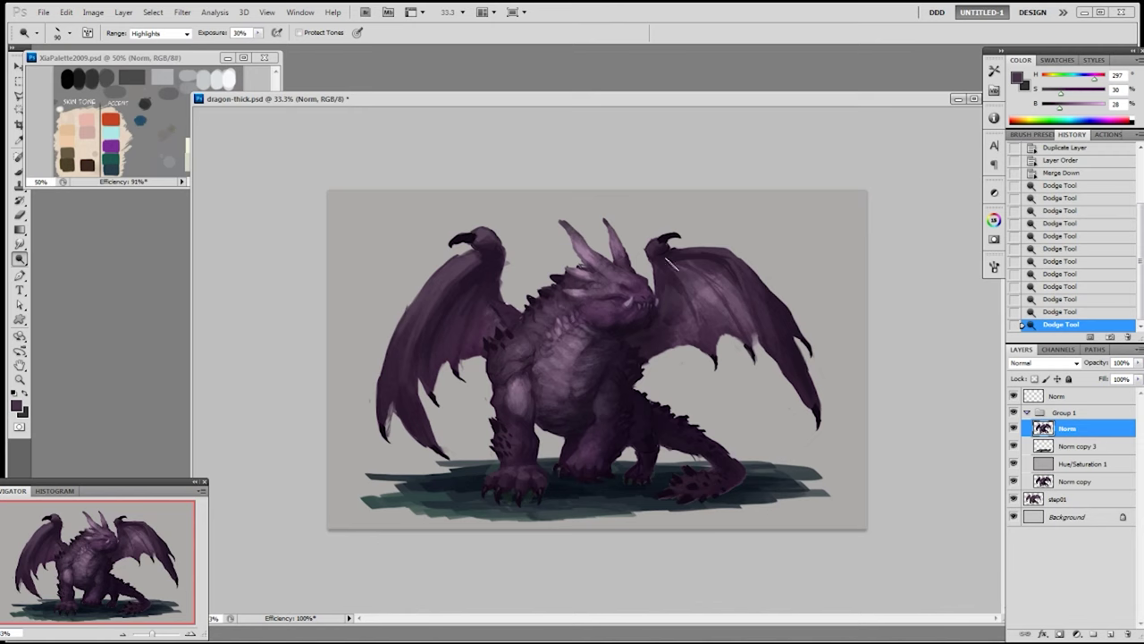
- Dodge the membranes of both wings, enlarging the brush to 200 for broader highlights
left_click_drag(470, 305, 470, 333)
left_click_drag(711, 307, 719, 322)
key("bracketright")
key("bracketright")
key("bracketright")
key("bracketright")
key("bracketright")
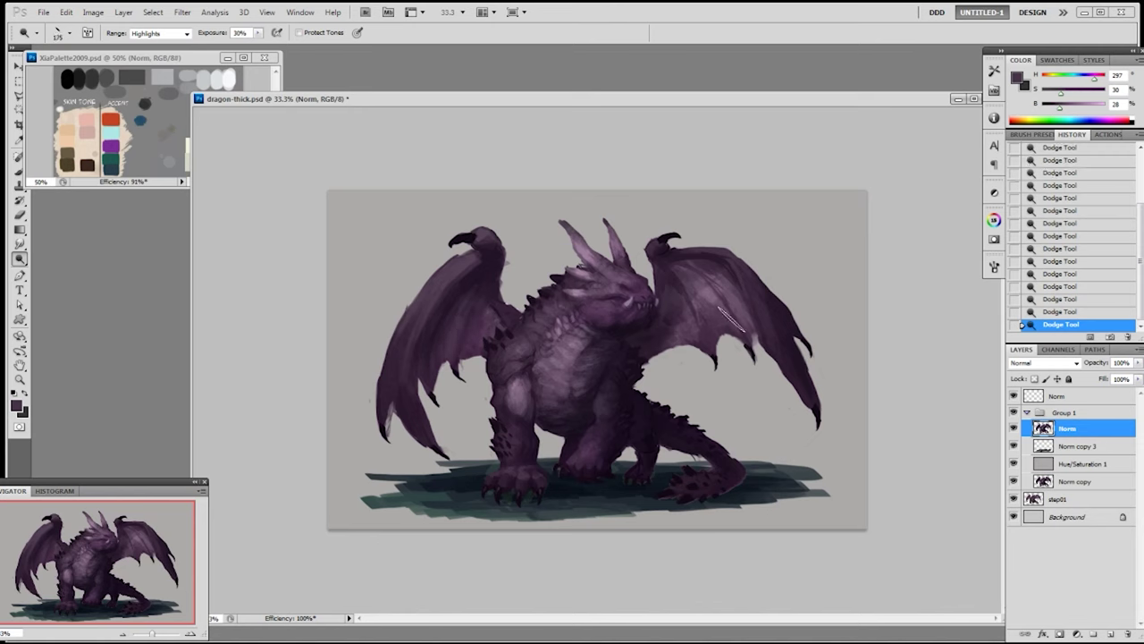
mouse_move(463, 313)
left_mouse_down()
mouse_move(473, 351)
mouse_move(447, 307)
left_mouse_up()
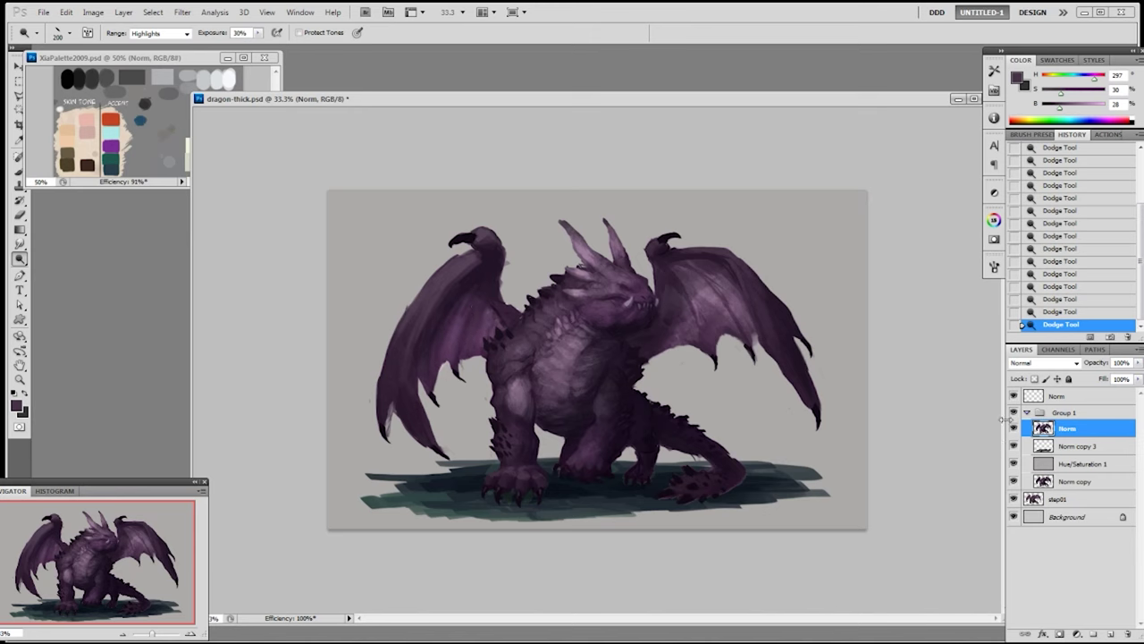
- Paint the spikes at the back of the neck with a sampled very dark purple
key("ctrl+plus")
key("b")
left_click(544, 264, "alt")
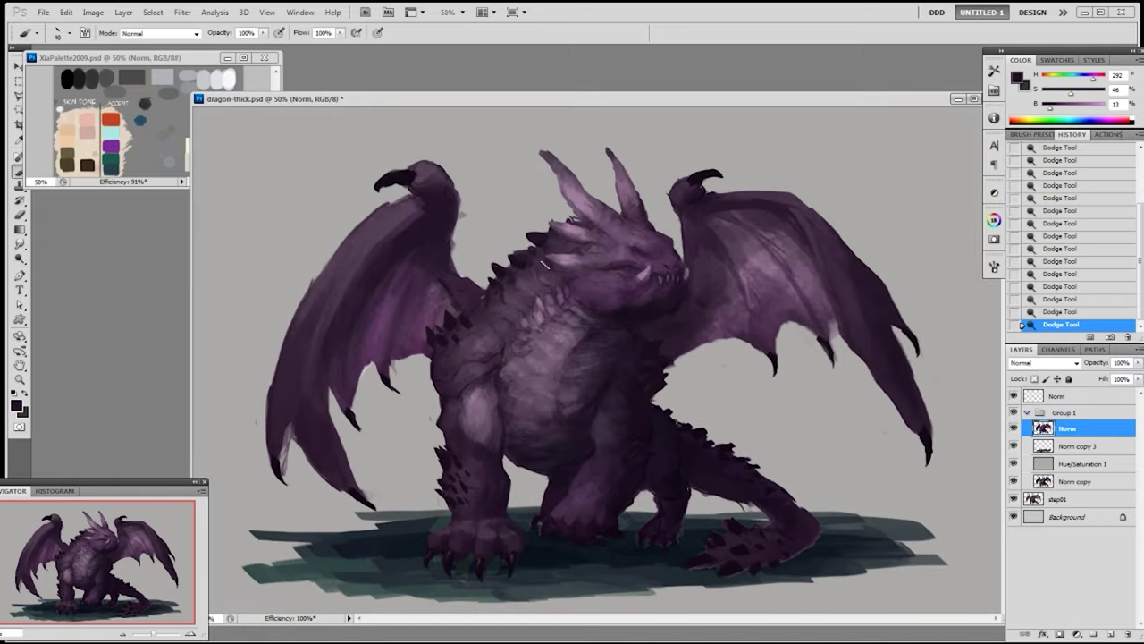
mouse_move(558, 243)
left_mouse_down()
mouse_move(527, 234)
mouse_move(534, 253)
mouse_move(524, 238)
left_mouse_up()
- Erase around the neck spikes and behind the horns with another eraser preset to sharpen the silhouette
key("e")
right_click(549, 230)
left_click(628, 314)
mouse_move(525, 238)
left_mouse_down()
mouse_move(518, 252)
mouse_move(538, 261)
left_mouse_up()
key("b")
key("e")
left_click_drag(554, 220, 541, 227)
left_click_drag(551, 222, 563, 220)
- Paint small dark spikes behind the horns and along the back of the head
key("b")
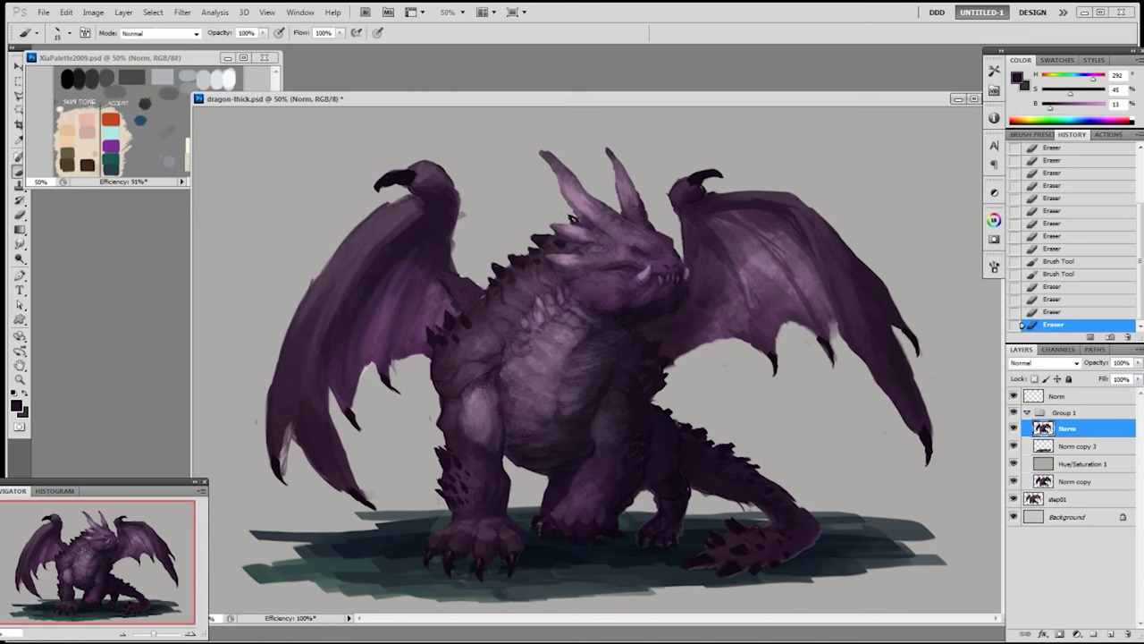
left_click_drag(566, 219, 575, 222)
left_click_drag(570, 218, 579, 221)
left_click_drag(560, 238, 565, 242)
left_click_drag(553, 249, 550, 242)
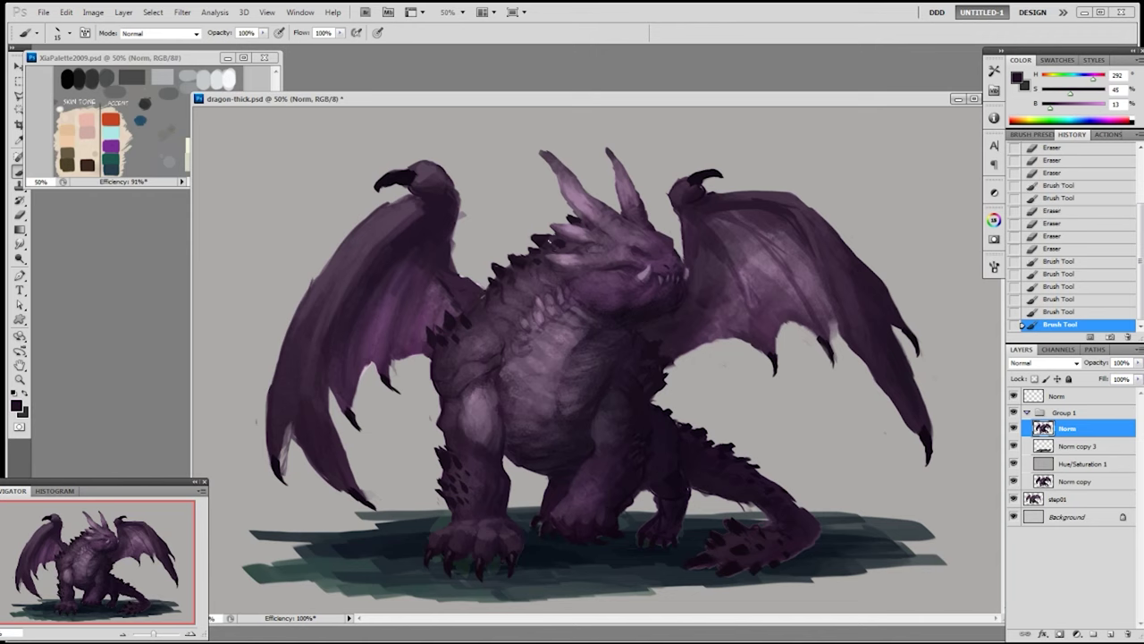
- Repaint the area where the left wing meets the shoulder with repeatedly sampled surrounding colours
left_click_drag(481, 292, 462, 323)
left_click(461, 324, "alt")
left_click(467, 307, "alt")
mouse_move(461, 314)
left_mouse_down()
mouse_move(488, 286)
mouse_move(481, 321)
mouse_move(476, 296)
mouse_move(453, 309)
mouse_move(481, 293)
mouse_move(439, 331)
left_mouse_up()
left_click(474, 307, "alt")
left_click(488, 298, "alt")
left_click(461, 319, "alt")
left_click(478, 305, "alt")
left_click(460, 319, "alt")
left_click(483, 296, "alt")
left_click(487, 283, "alt")
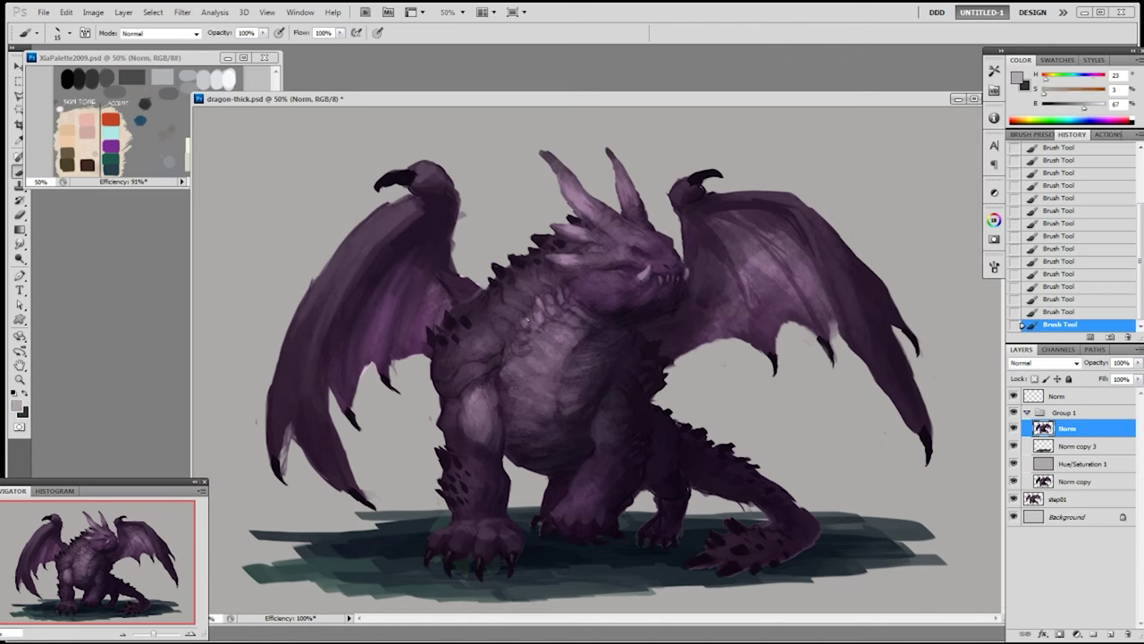
- Erase stray paint beside the chest spikes and along the right wing's lower edge
key("e")
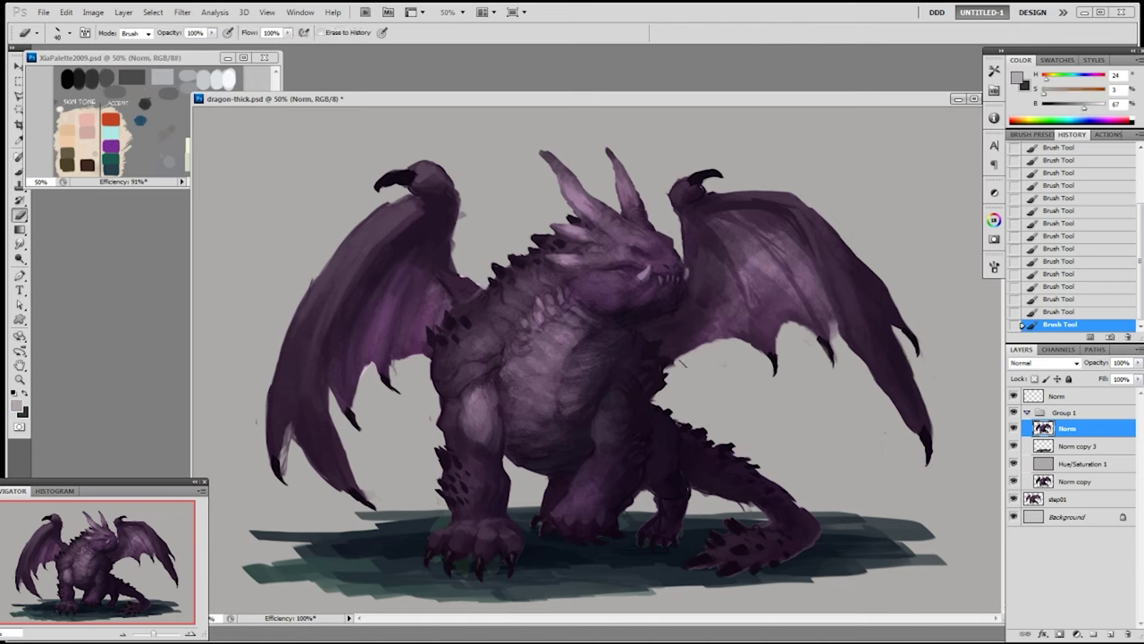
left_click(676, 366)
left_click(676, 361)
left_click(674, 357)
left_click_drag(676, 358, 703, 349)
left_click(780, 336)
left_click(779, 336)
- Repaint the left wing's lower inner edge near the body with sampled purple
right_click(378, 381)
double_click(479, 460)
left_click(395, 349, "alt")
key("b")
left_click(394, 353, "alt")
left_click_drag(392, 364, 396, 360)
mouse_move(396, 359)
left_mouse_down()
mouse_move(414, 343)
mouse_move(412, 352)
left_mouse_up()
- Erase along the left wing's lower scalloped edge between the claws with a smaller eraser preset
key("e")
left_click_drag(408, 356, 404, 360)
right_click(378, 391)
left_click(453, 474)
left_click_drag(355, 399, 364, 366)
left_click_drag(365, 361, 373, 363)
left_click_drag(331, 407, 338, 436)
left_click_drag(340, 439, 343, 448)
left_click_drag(345, 451, 348, 458)
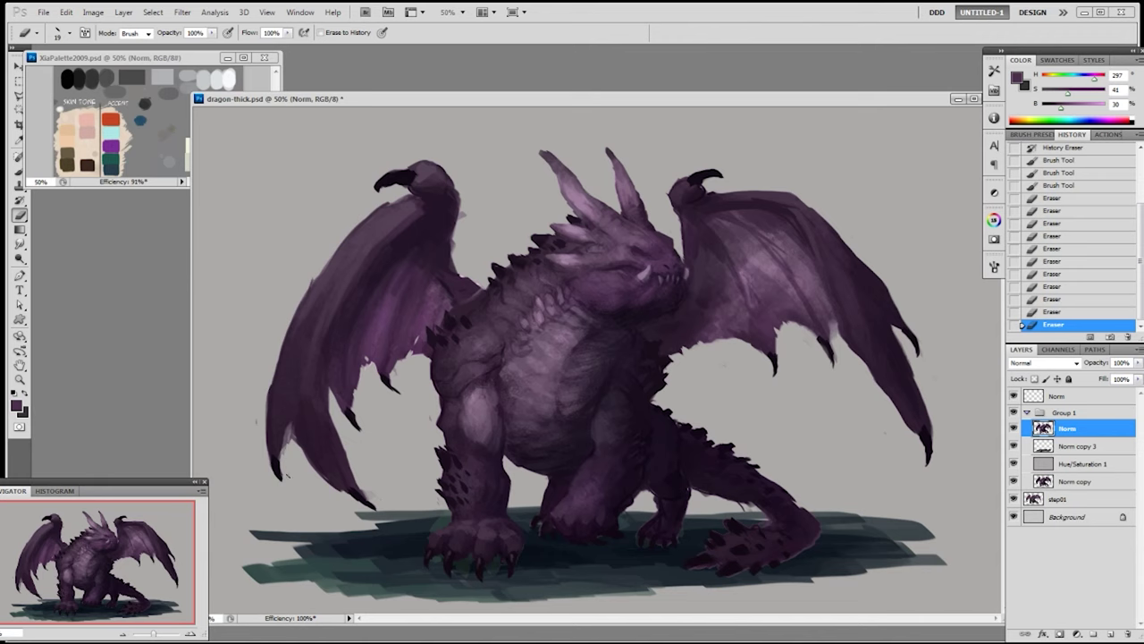
- Clean up the left wing's lower outer edge and repaint its lowest finger up from the tip with sampled dark purple
left_click(291, 435)
key("b")
left_click(359, 490, "alt")
mouse_move(361, 492)
left_mouse_down()
mouse_move(375, 506)
mouse_move(323, 478)
mouse_move(344, 449)
mouse_move(339, 430)
left_mouse_up()
- Erase along the left wing's upper inner edge below the wrist claw, enlarging the eraser for the wider strokes
key("e")
left_click_drag(463, 212, 458, 225)
left_click_drag(461, 219, 454, 269)
key("]")
mouse_move(462, 200)
left_mouse_down()
mouse_move(449, 257)
mouse_move(457, 211)
mouse_move(454, 233)
left_mouse_up()
mouse_move(459, 215)
left_mouse_down()
mouse_move(447, 254)
mouse_move(457, 273)
left_mouse_up()
- Repaint the left wing's inner edge where it joins the shoulder with repeatedly sampled surrounding purples
key("b")
left_click(458, 293, "alt")
left_click(454, 287, "alt")
left_click_drag(462, 292, 455, 294)
left_click_drag(451, 286, 457, 292)
left_click_drag(453, 285, 458, 288)
mouse_move(454, 280)
left_mouse_down()
mouse_move(472, 282)
mouse_move(465, 296)
left_mouse_up()
left_click(457, 284, "alt")
key("ctrl+z")
left_click(456, 288, "alt")
mouse_move(452, 284)
left_mouse_down()
mouse_move(461, 291)
mouse_move(424, 242)
left_mouse_up()
left_click_drag(431, 255, 424, 241)
- Touch up the right wing's inner edge beside the head with sampled purple and save the document
left_click(703, 227, "alt")
mouse_move(704, 236)
left_mouse_down()
mouse_move(706, 257)
mouse_move(703, 247)
left_mouse_up()
key("ctrl+z")
left_click_drag(713, 290, 699, 282)
key("ctrl+s")
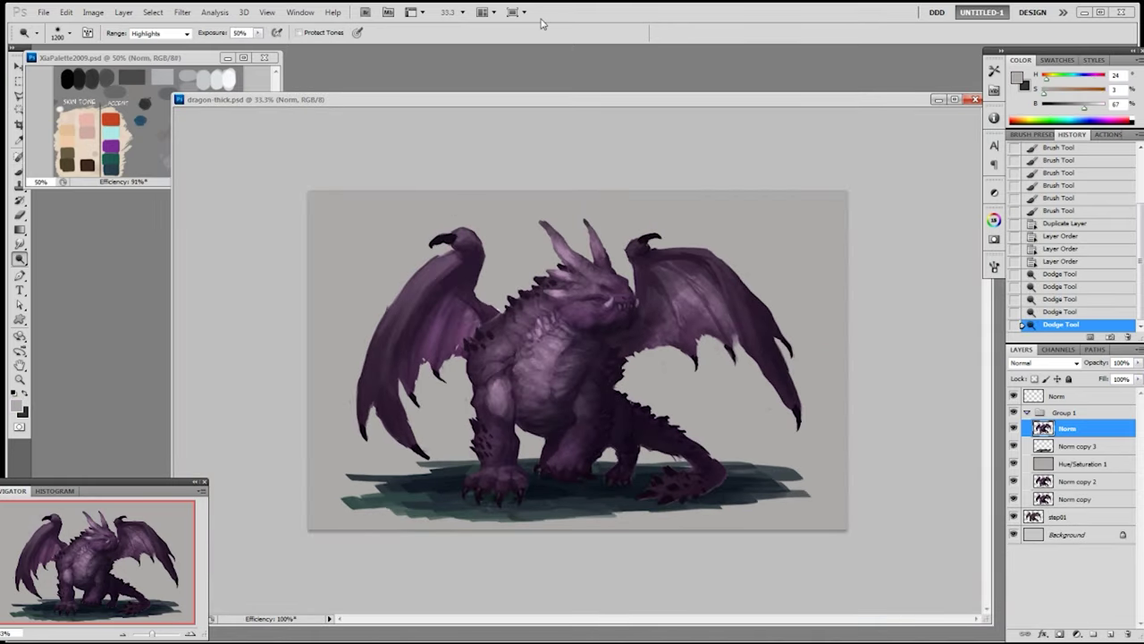
- Brighten the hind leg and tail base with the Dodge tool, and add a new layer above the painted dragon
left_click_drag(617, 429, 701, 447)
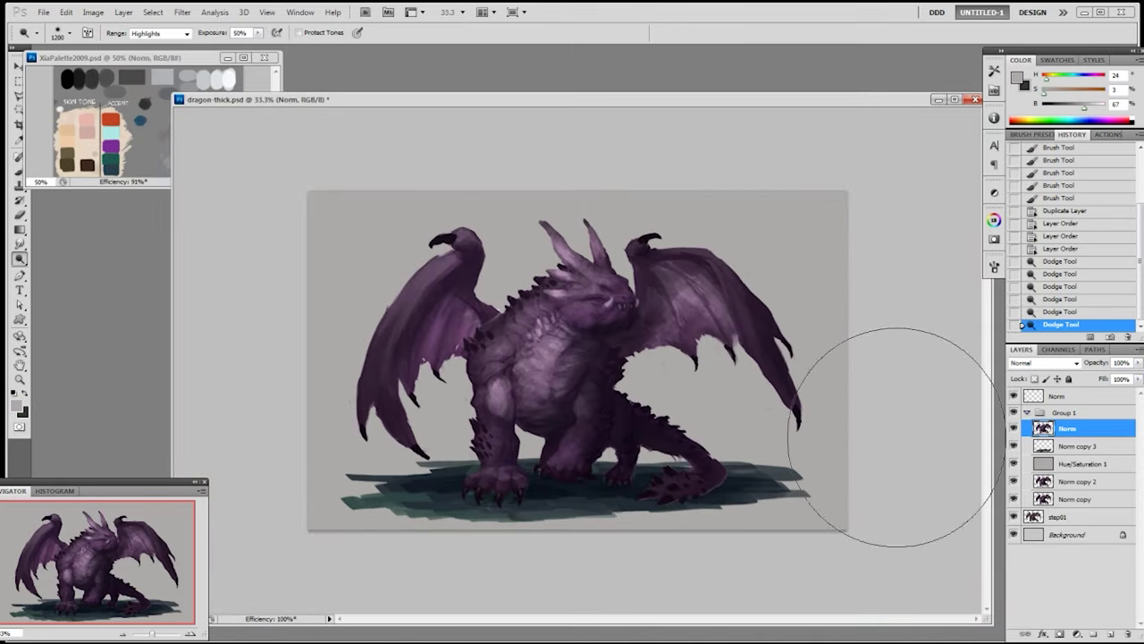
key("ctrl+shift+alt+n")
key("b")
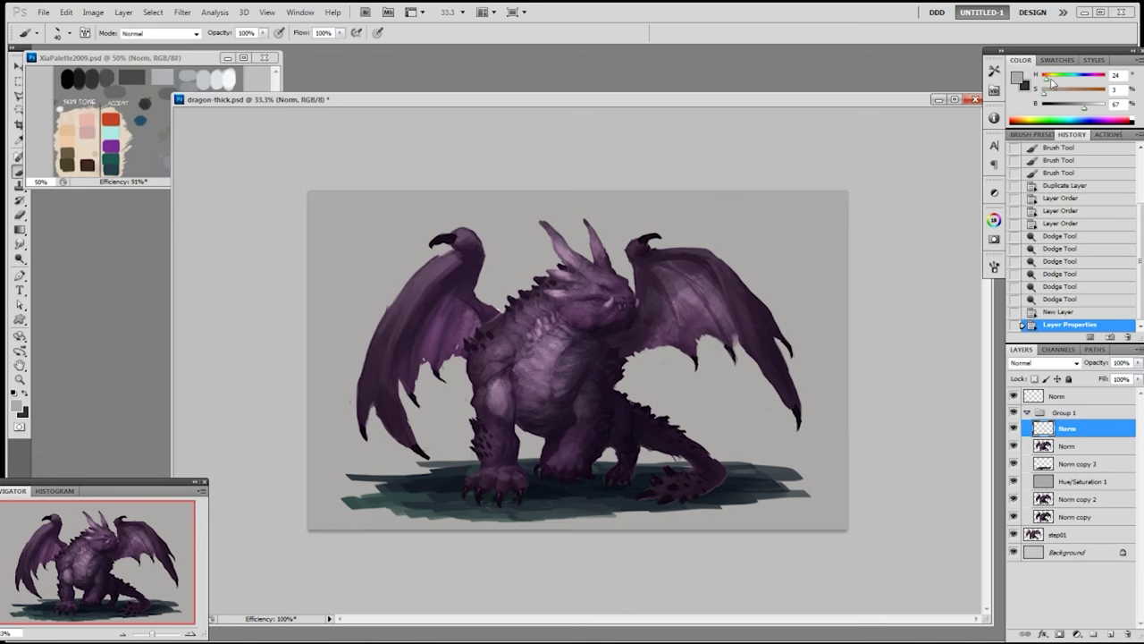
- Sample a light orange from the warm swatches in XiaPalette2009.psd and reduce its saturation to 50%
left_click(94, 182)
left_click_drag(276, 89, 276, 109)
left_click(89, 123, "alt")
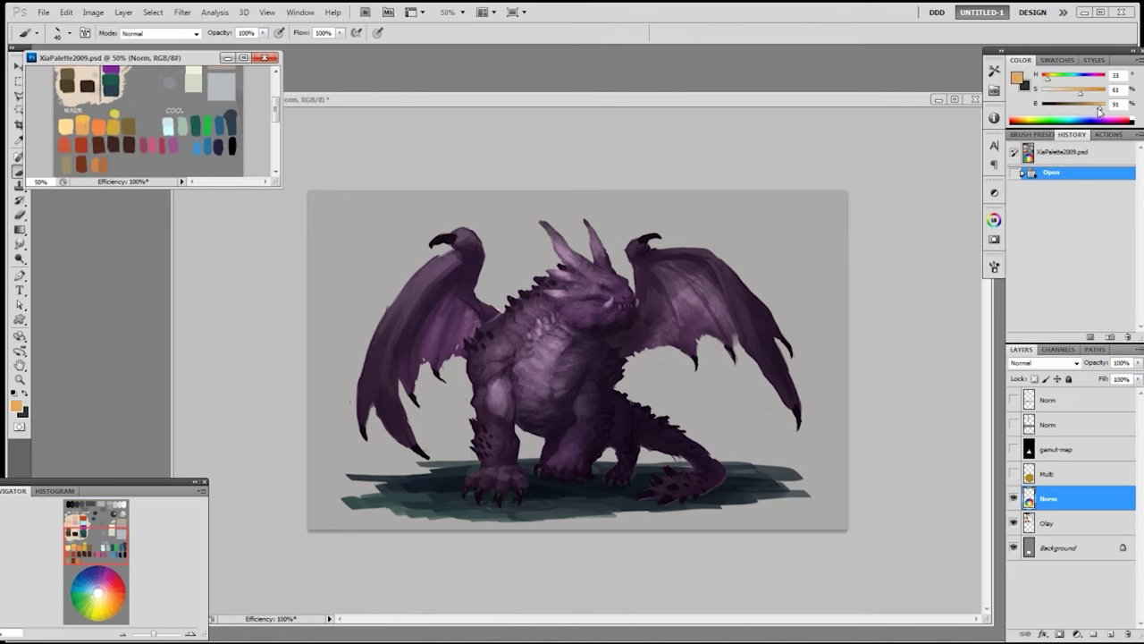
left_click_drag(1082, 95, 1073, 95)
left_click(615, 290)
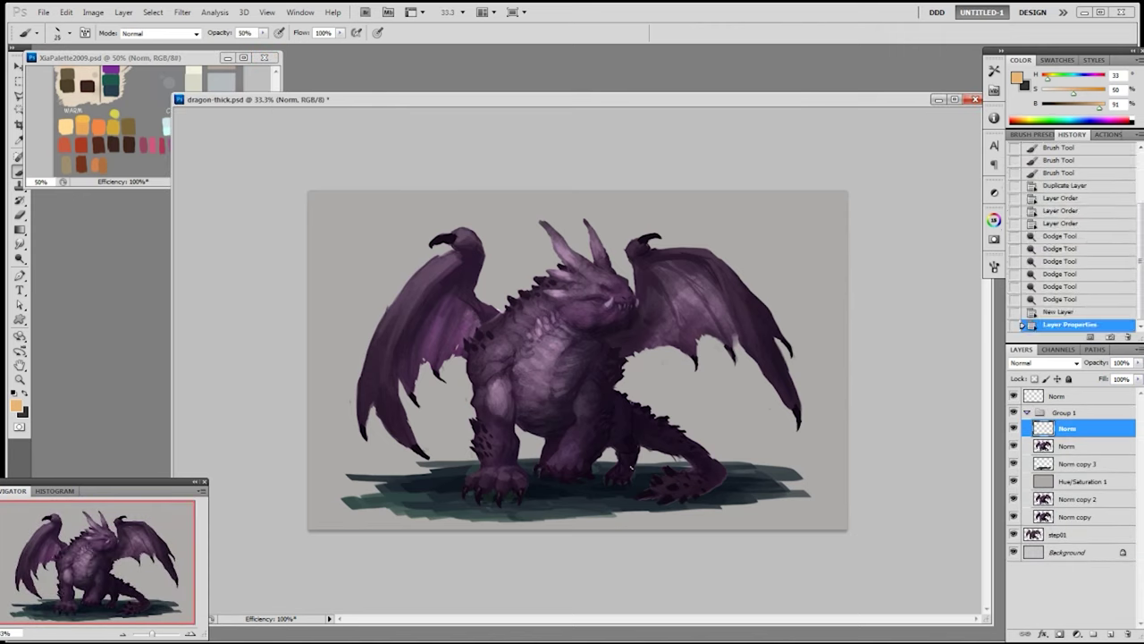
- Test orange rim-light strokes along the right foreleg's spiked edge, undoing poor ones and switching to a 19 px brush preset
key("ctrl+z")
left_click_drag(597, 454, 616, 423)
key("ctrl+z")
right_click(696, 378)
left_click(788, 434)
left_click(640, 380)
key("ctrl+z")
left_click(606, 426)
left_click(612, 427)
key("ctrl+z")
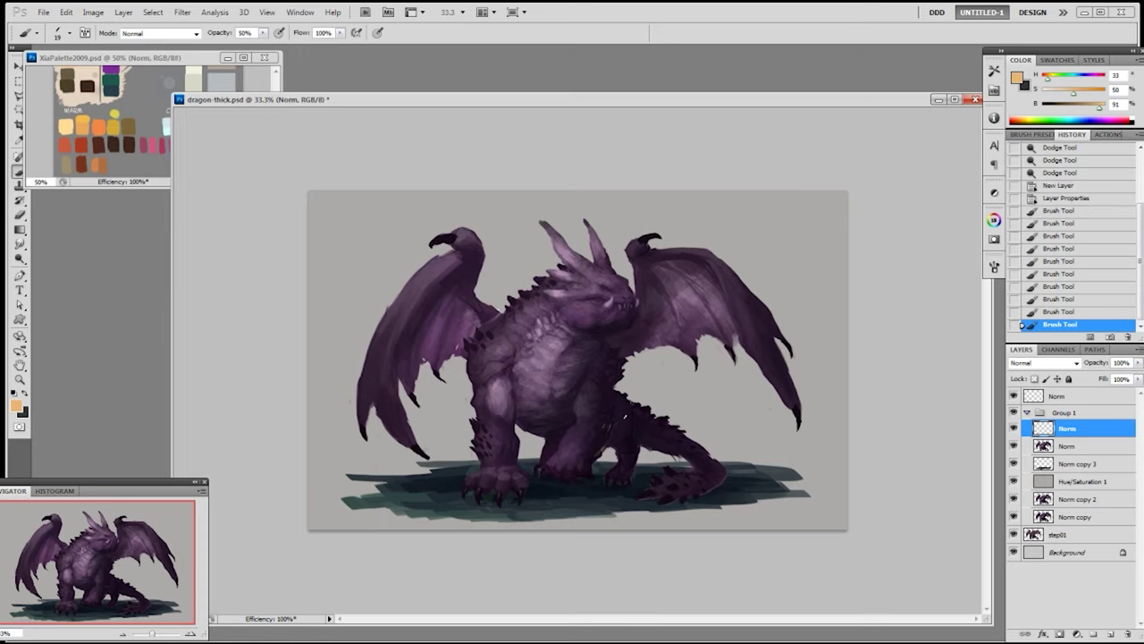
- Paint thin orange rim-light strokes along the right foreleg's lower edge facing the hind leg
key("ctrl+plus")
left_click(604, 508)
left_click(603, 509)
left_click_drag(605, 496, 612, 492)
left_click_drag(615, 494, 618, 488)
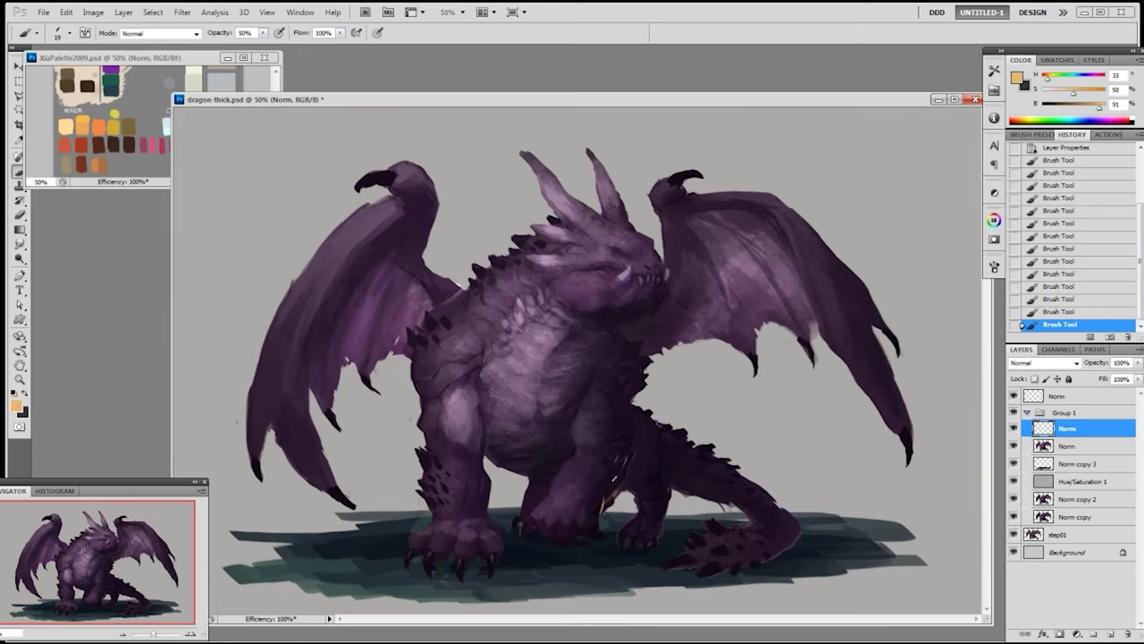
- Erase stray paint between the right foreleg and hind leg on the painted dragon layer
left_click(1069, 450)
key("e")
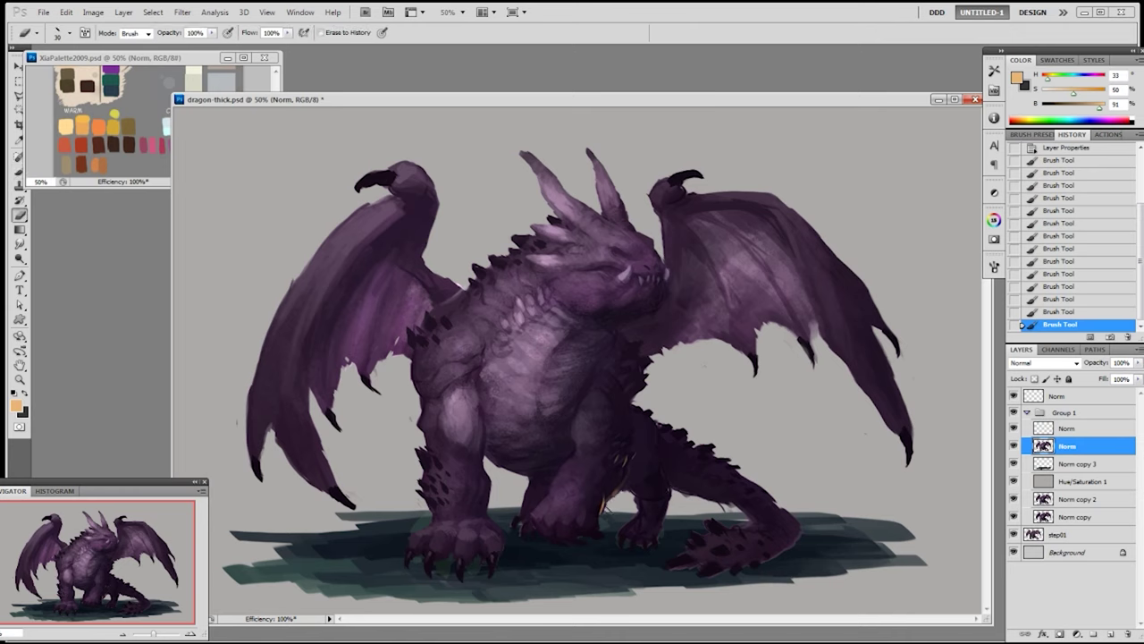
left_click(612, 505)
key("b")
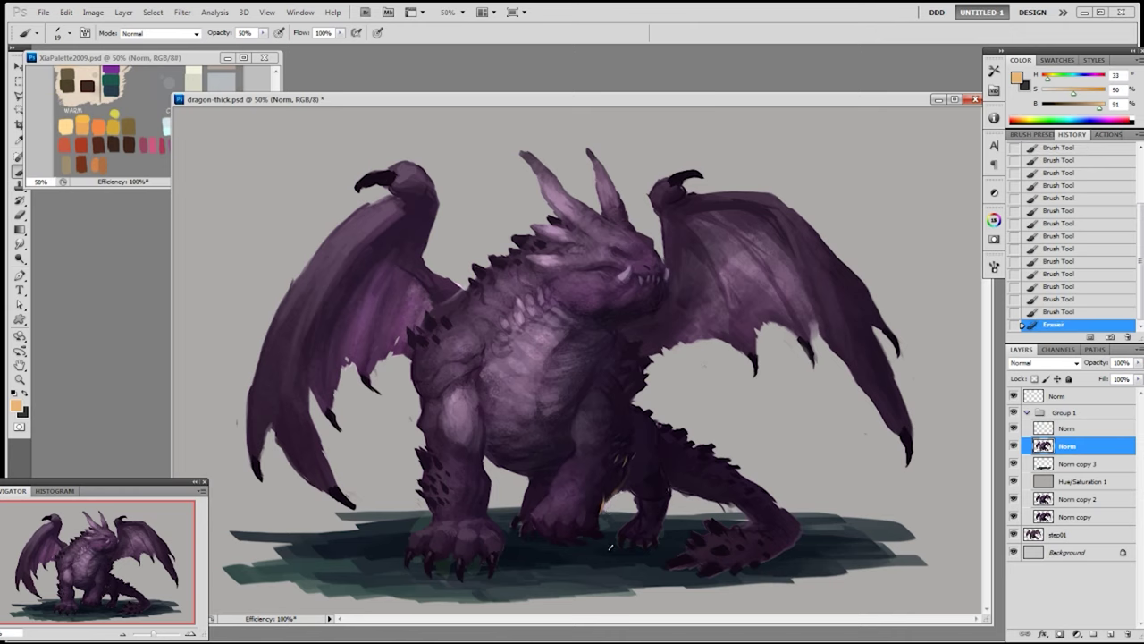
left_click(600, 537)
left_click(606, 530)
left_click(597, 530)
left_click(598, 527)
left_click(598, 527)
left_click(598, 529)
key("ctrl+z")
left_click_drag(601, 511, 596, 533)
key("e")
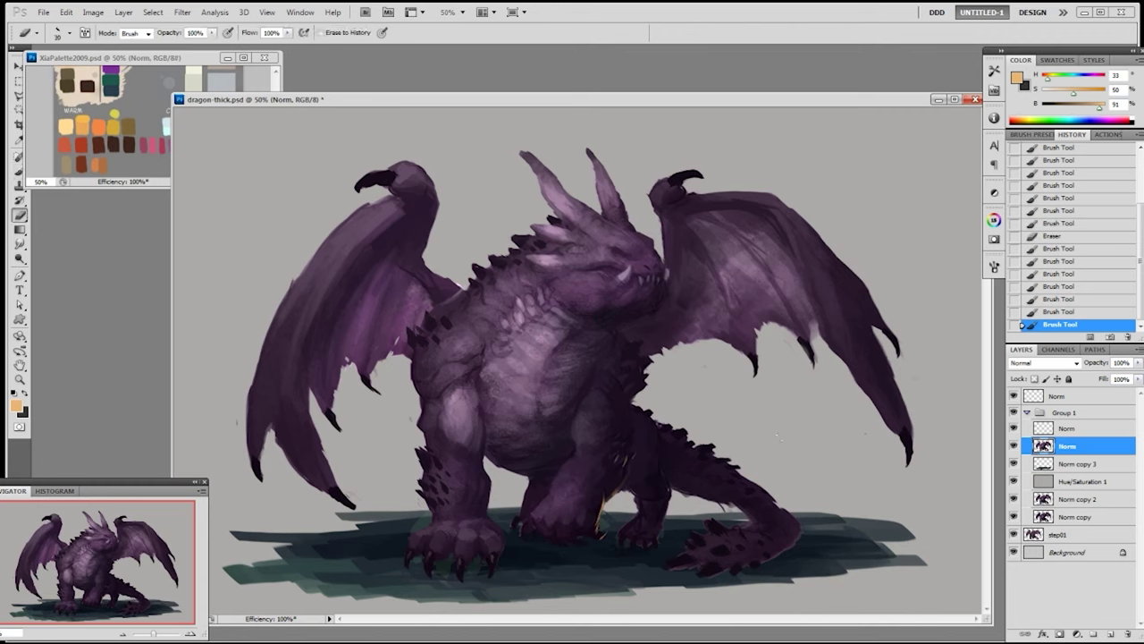
key("ctrl+alt+z")
key("ctrl+alt+z")
key("ctrl+alt+z")
key("ctrl+alt+z")
key("ctrl+alt+z")
key("ctrl+alt+z")
key("ctrl+alt+z")
left_click_drag(602, 532, 598, 527)
key("ctrl+z")
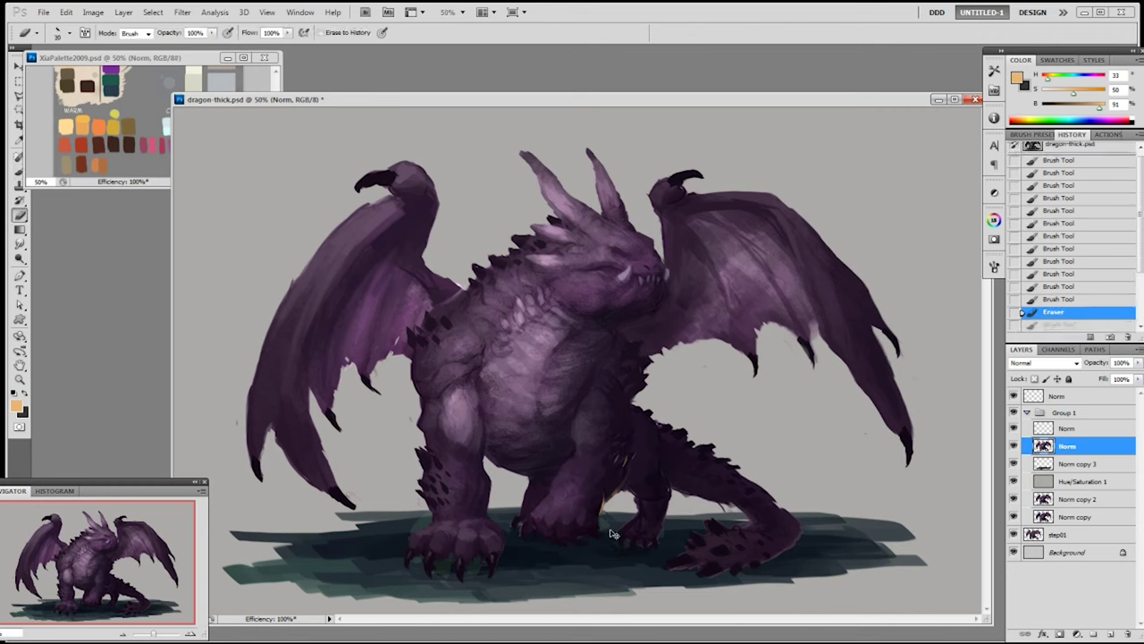
- Trim the right foreleg's lower edge above the foot with a 15 px eraser
left_click(603, 528)
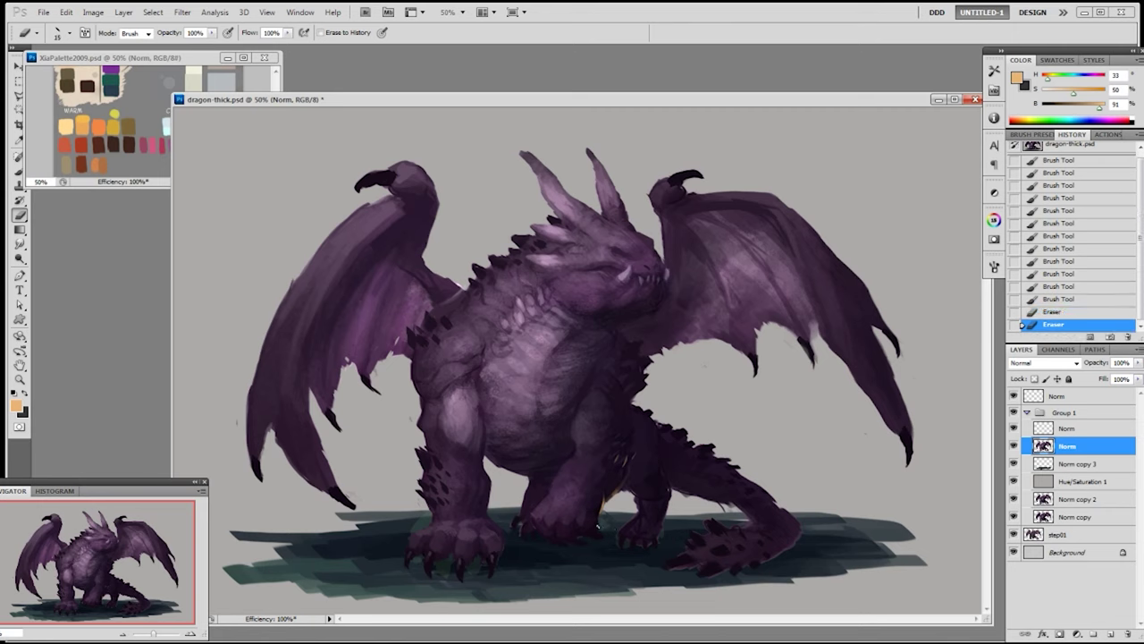
left_click(599, 520)
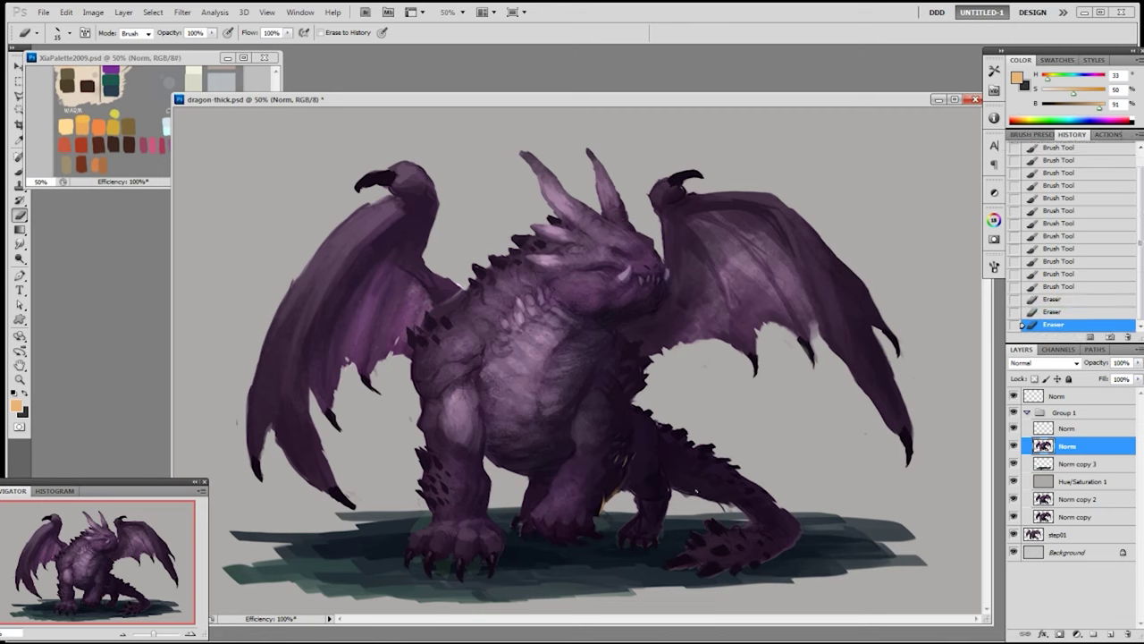
left_click(604, 511)
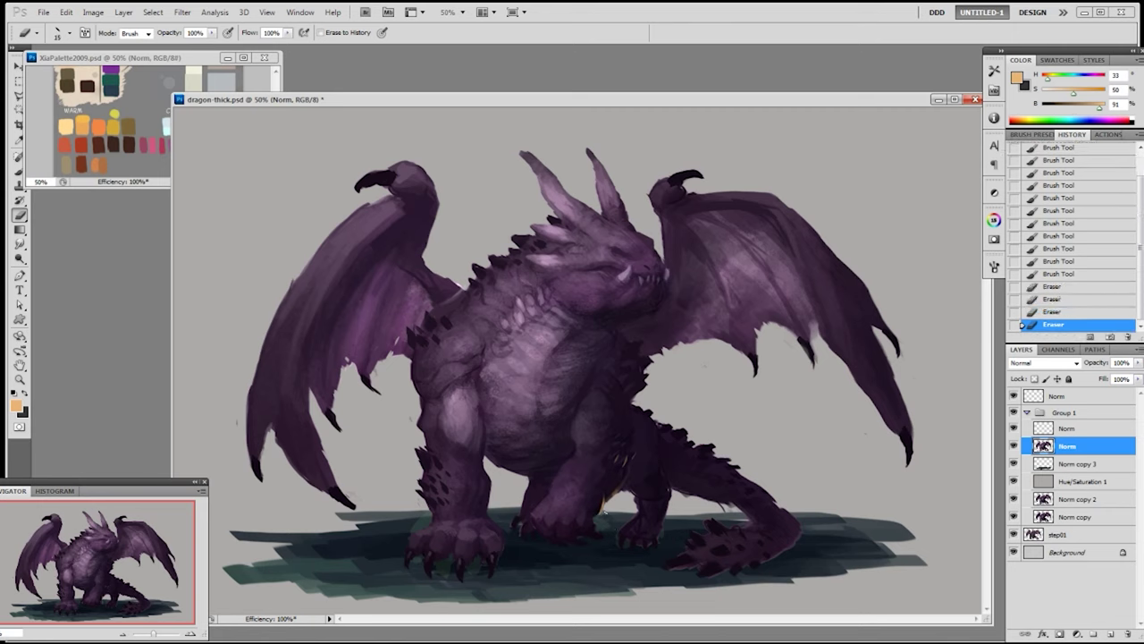
- Return to the rim-light layer and paint orange strokes down the right foreleg's edge to the foot
left_click(1072, 429)
key("b")
left_click(598, 519)
left_click(599, 528)
left_click(595, 528)
left_click(598, 531)
left_click(601, 535)
left_click(604, 538)
- Strengthen the orange rim light at the right foreleg's ankle and extend it around the foot's claws
right_click(623, 525)
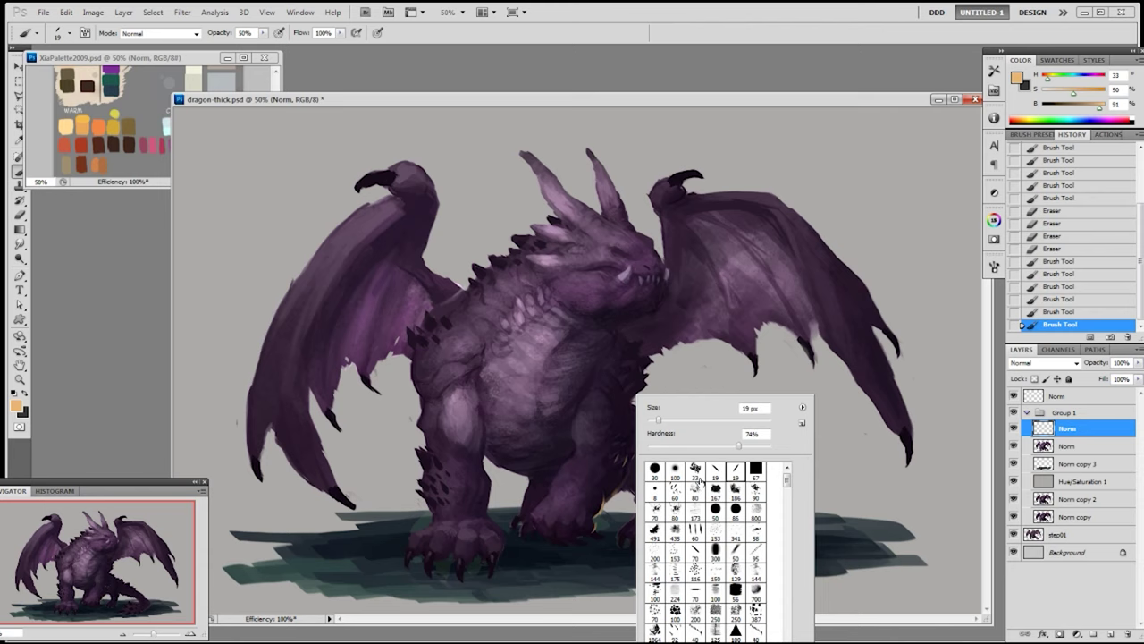
left_click_drag(602, 516, 596, 534)
left_click(597, 537)
left_click(600, 538)
left_click(597, 539)
left_click(590, 540)
left_click(581, 544)
left_click(582, 542)
left_click(584, 539)
left_click(580, 536)
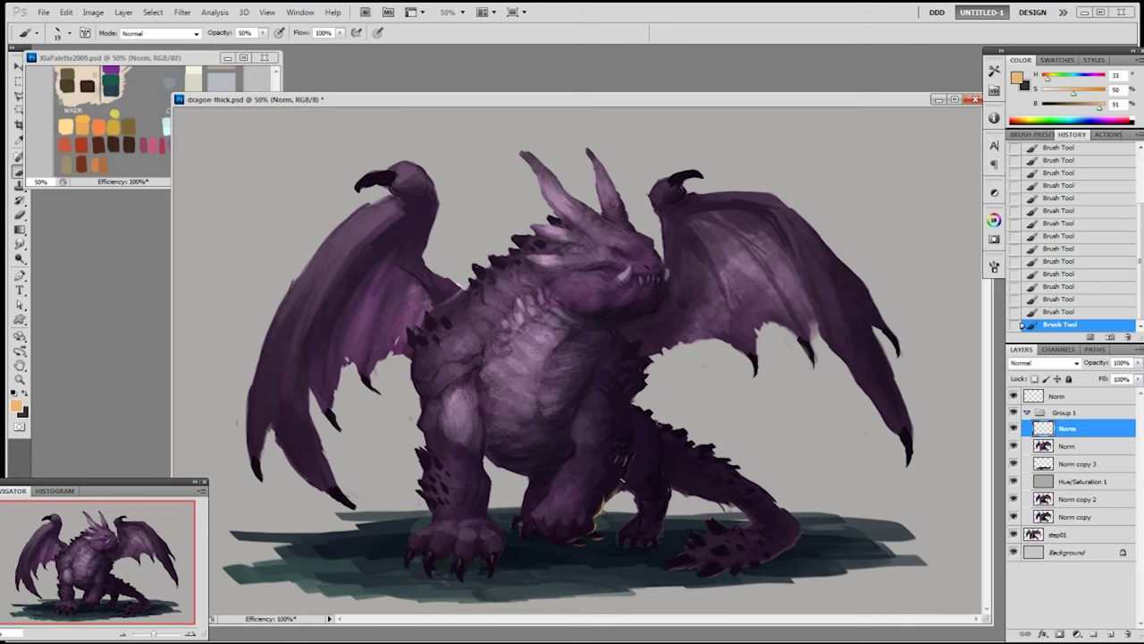
- Paint orange rim light along the right foreleg's upper edge and spikes, trying different brush presets and sizes
key("bracketright")
key("bracketright")
key("bracketleft")
key("bracketleft")
left_click_drag(638, 409, 632, 406)
right_click(680, 395)
left_click(740, 473)
left_click(633, 455)
right_click(656, 424)
left_click(761, 471)
left_click(632, 447)
- Extend the orange rim light from the right foreleg's top up the spikes along the chest's side
left_click_drag(633, 405, 629, 426)
left_click_drag(641, 386, 634, 399)
right_click(644, 416)
double_click(755, 473)
key("bracketleft")
right_click(629, 417)
left_click(798, 438)
key("Return")
left_click_drag(634, 387, 641, 380)
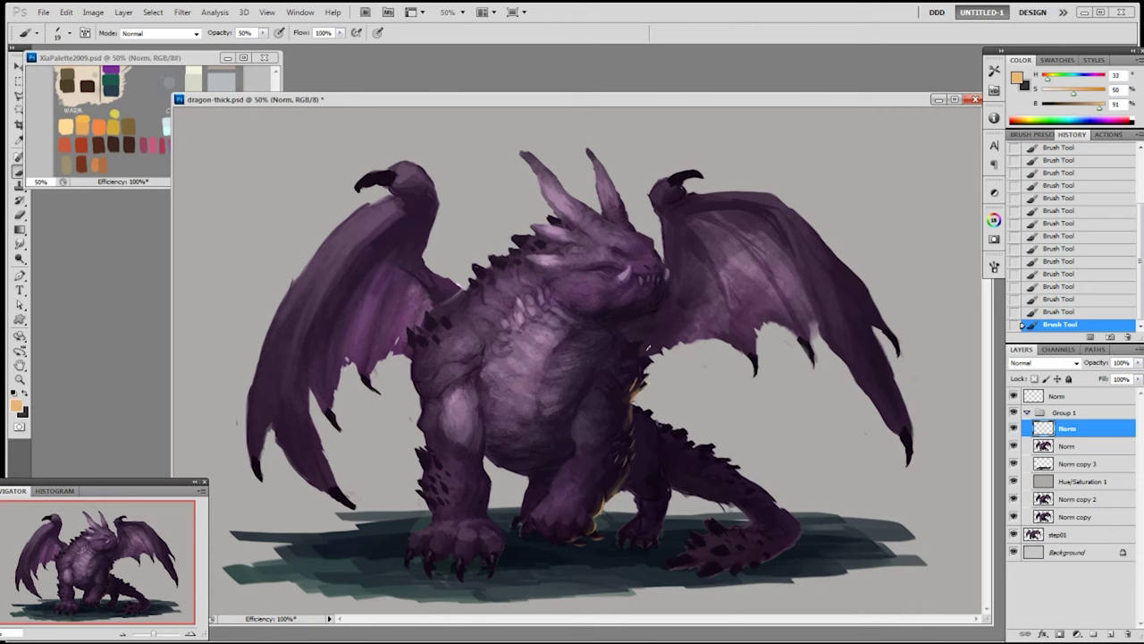
left_click_drag(642, 370, 649, 362)
left_click_drag(632, 401, 634, 412)
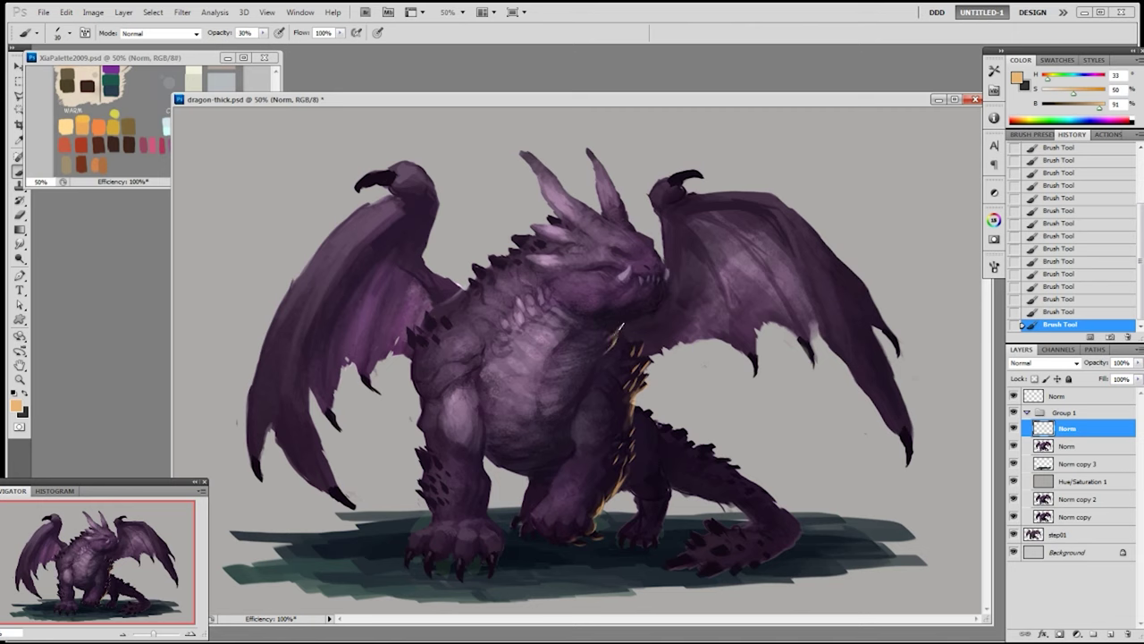
- Paint orange rim light along the throat and the underside of the jaw with another brush preset at a reduced size
right_click(622, 327)
double_click(705, 400)
key("bracketleft")
key("bracketleft")
key("bracketleft")
key("bracketleft")
key("bracketleft")
key("bracketleft")
key("bracketleft")
key("bracketleft")
key("bracketleft")
key("bracketleft")
- Add an orange glow along the jaw, throat and body edge with a soft 100 px brush in Linear Dodge (Add) mode
right_click(721, 271)
left_click(759, 343)
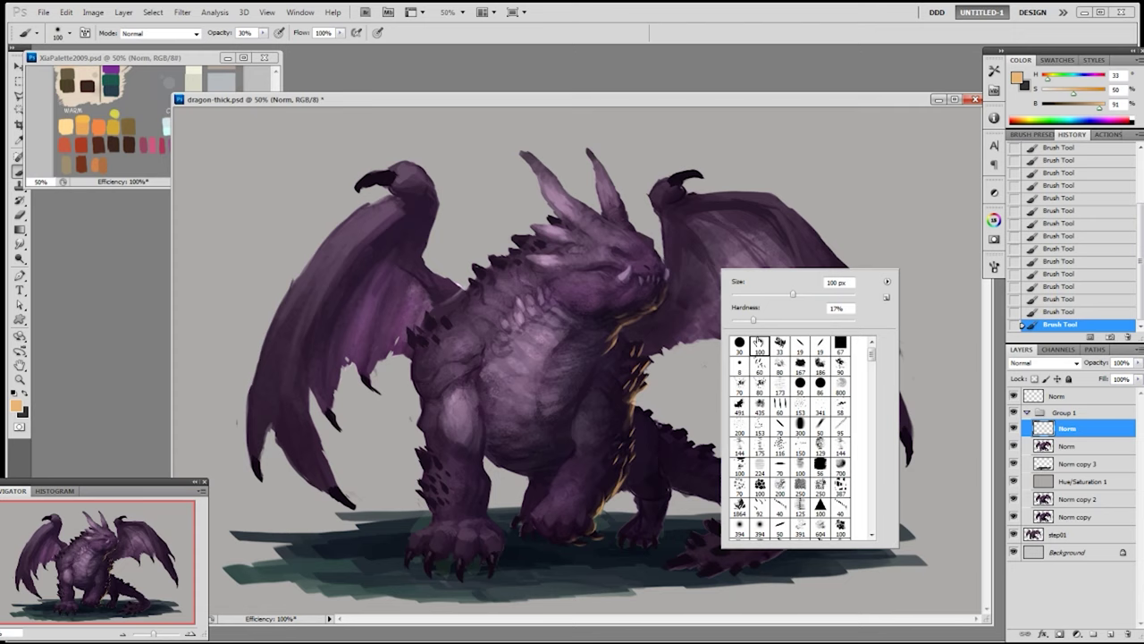
left_click(748, 135)
left_click(159, 33)
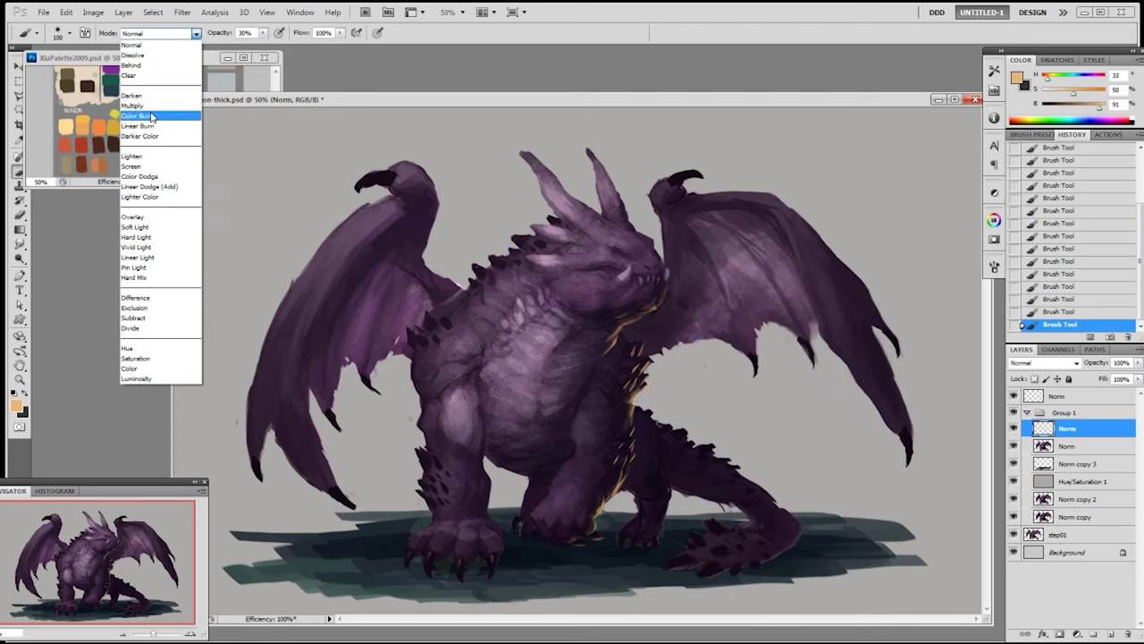
left_click(154, 190)
left_click_drag(614, 330, 617, 338)
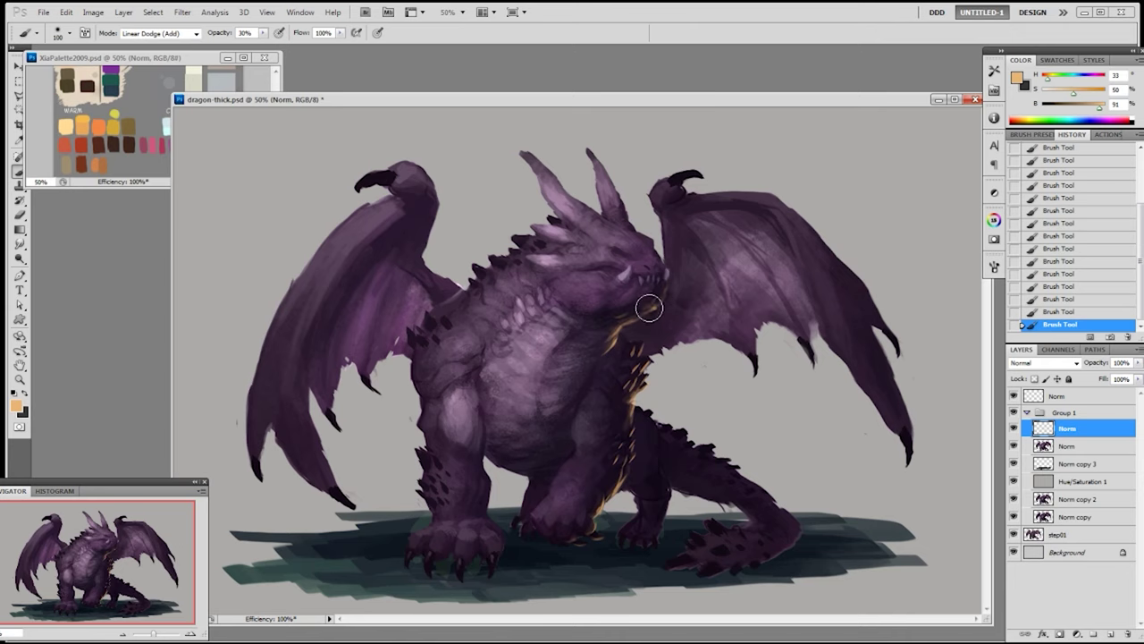
left_click_drag(657, 293, 620, 327)
mouse_move(626, 403)
left_mouse_down()
mouse_move(630, 394)
mouse_move(628, 405)
left_mouse_up()
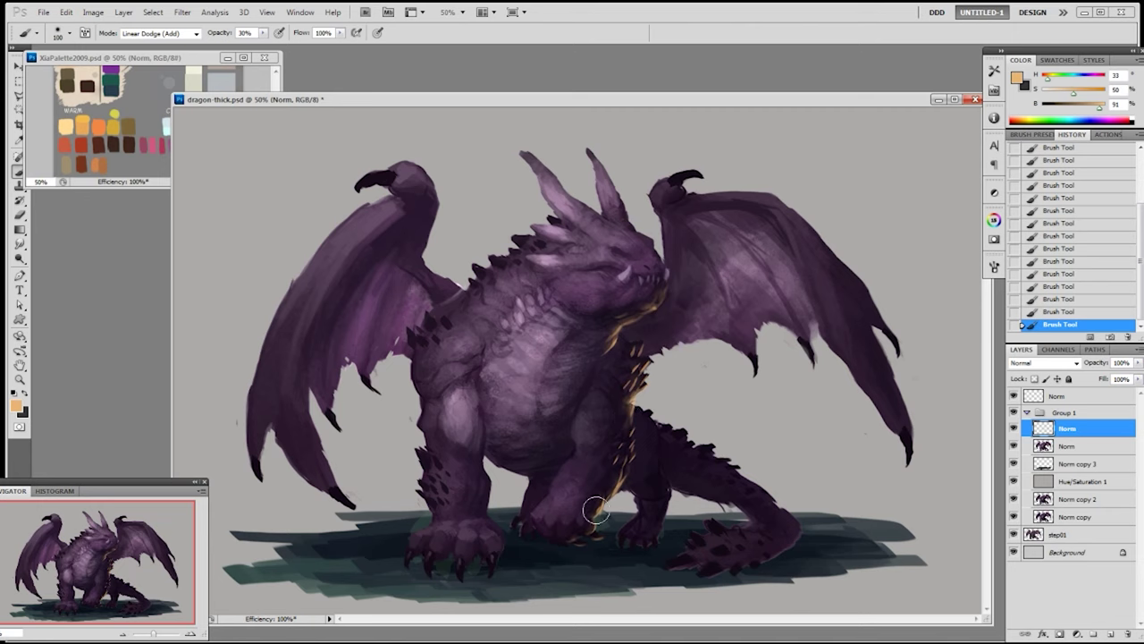
- Paint an orange rim light on the hind leg with the 19 px brush in Normal mode at 50% opacity
right_click(559, 537)
left_click(657, 472)
key("Return")
key("5")
left_click(174, 33)
left_click(160, 36)
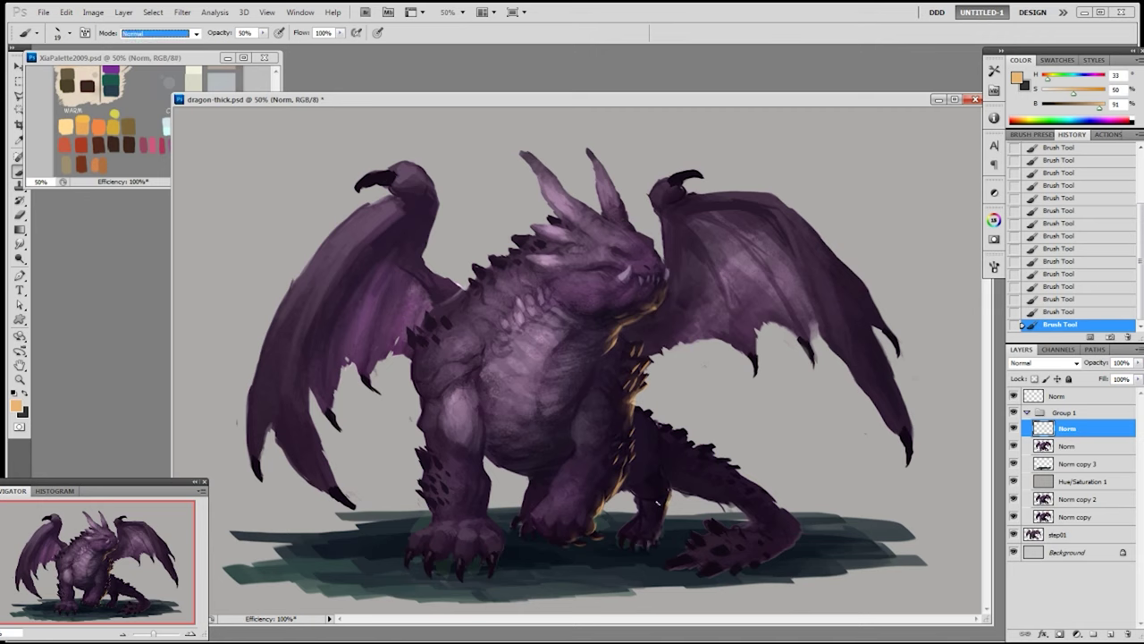
left_click_drag(670, 494, 667, 503)
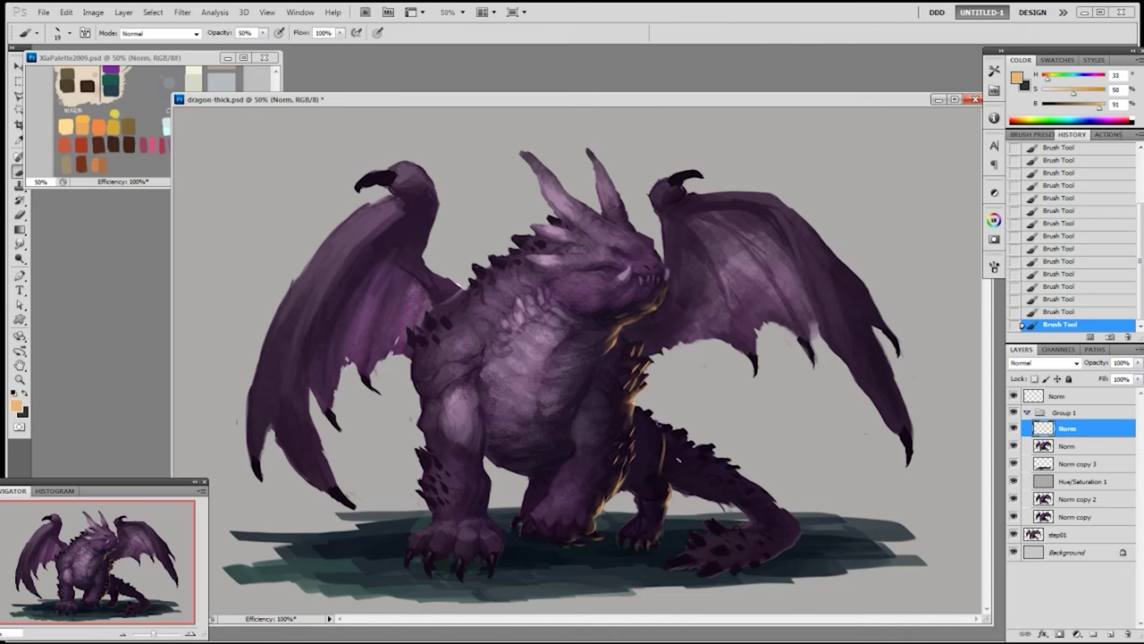
- Add a soft orange glow over the hind leg and right foreleg with a 100 px brush in Linear Dodge (Add) mode at 30% opacity
right_click(661, 438)
key("Escape")
right_click(685, 527)
left_click(737, 472)
left_click(756, 383)
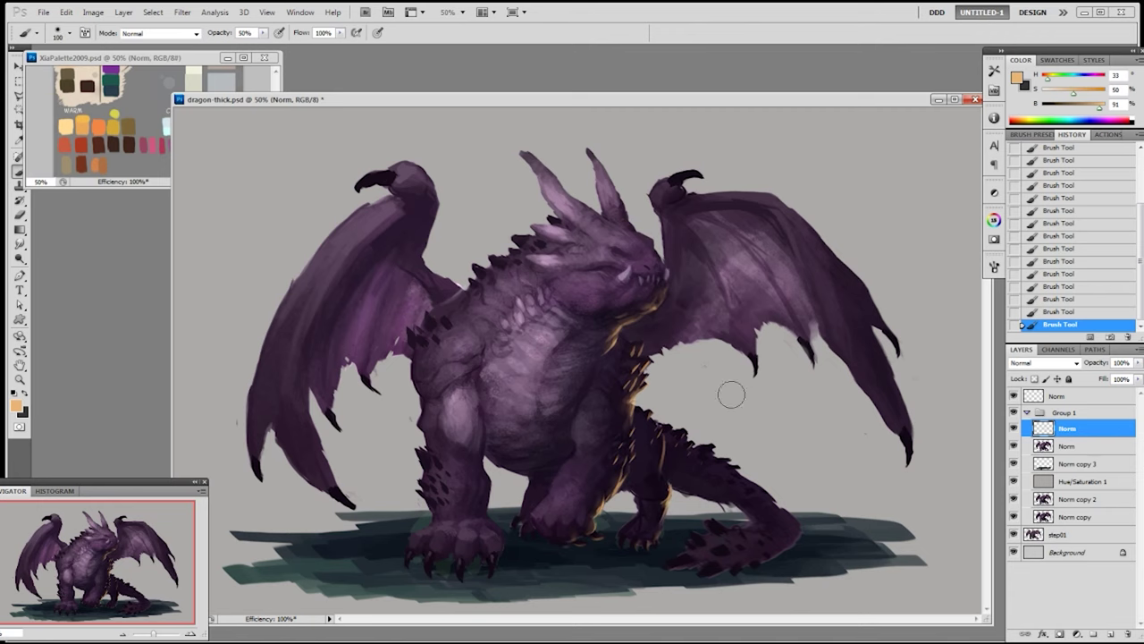
left_click(159, 33)
left_click(159, 187)
key("3")
key("bracketright")
key("bracketright")
key("bracketright")
key("bracketright")
left_click_drag(666, 453, 656, 515)
left_click_drag(617, 477, 582, 527)
- Choose a slanted brush preset at 30 px and set its blending mode to Normal
right_click(696, 409)
double_click(792, 473)
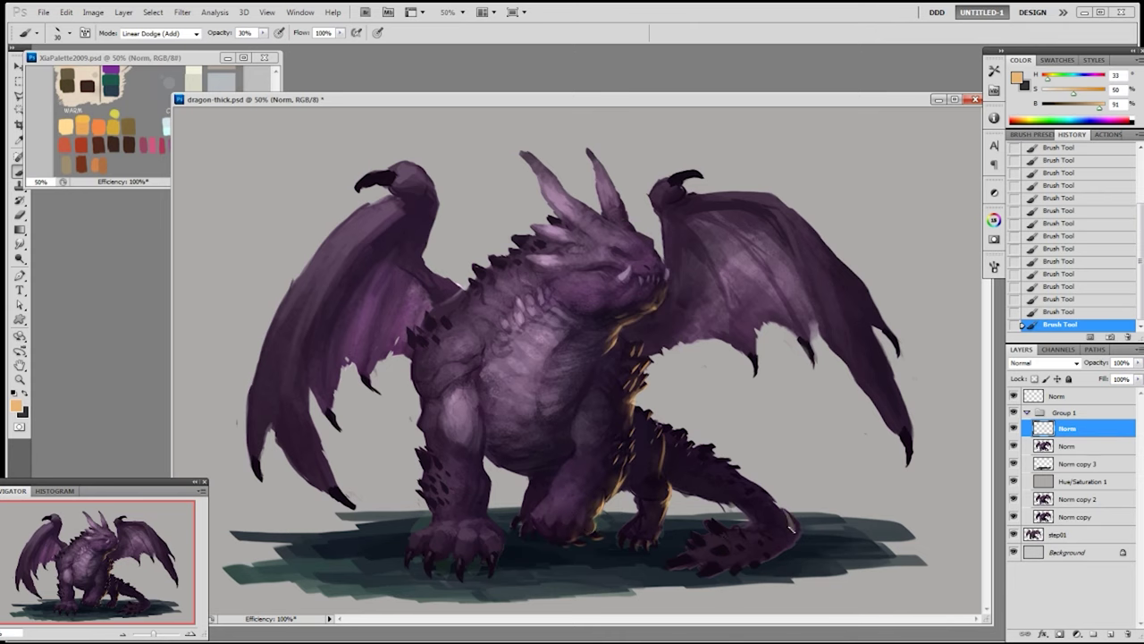
left_click(179, 33)
left_click(179, 46)
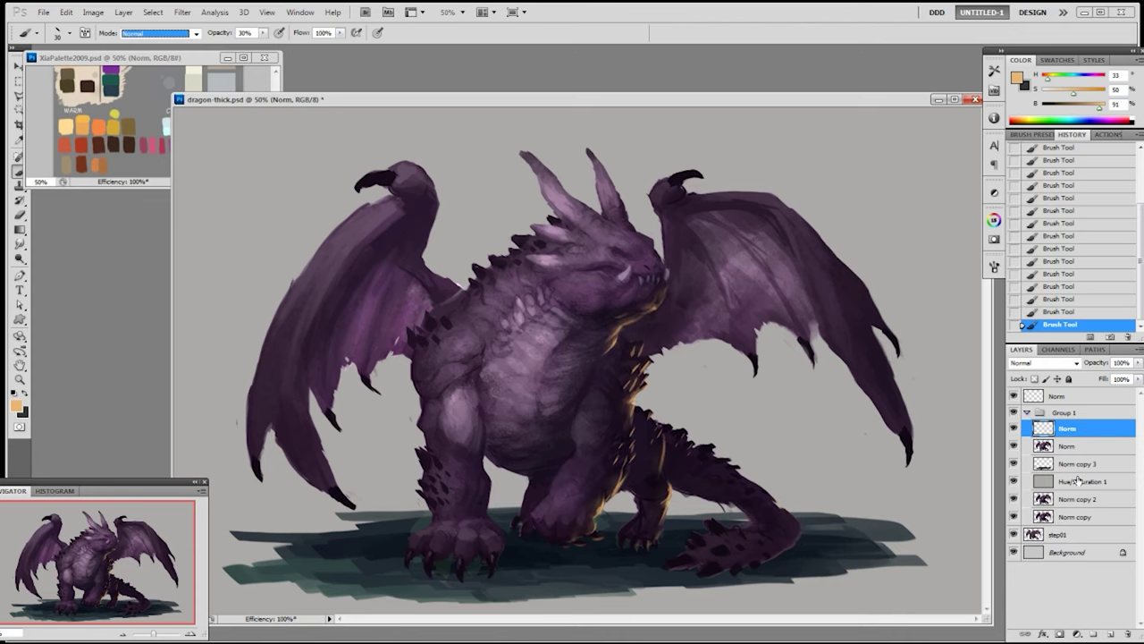
- Erase along the tail's outer curve on the second Norm layer in Group 1 to slim and clean its silhouette
left_click(1076, 447)
key("e")
key("bracketright")
key("bracketright")
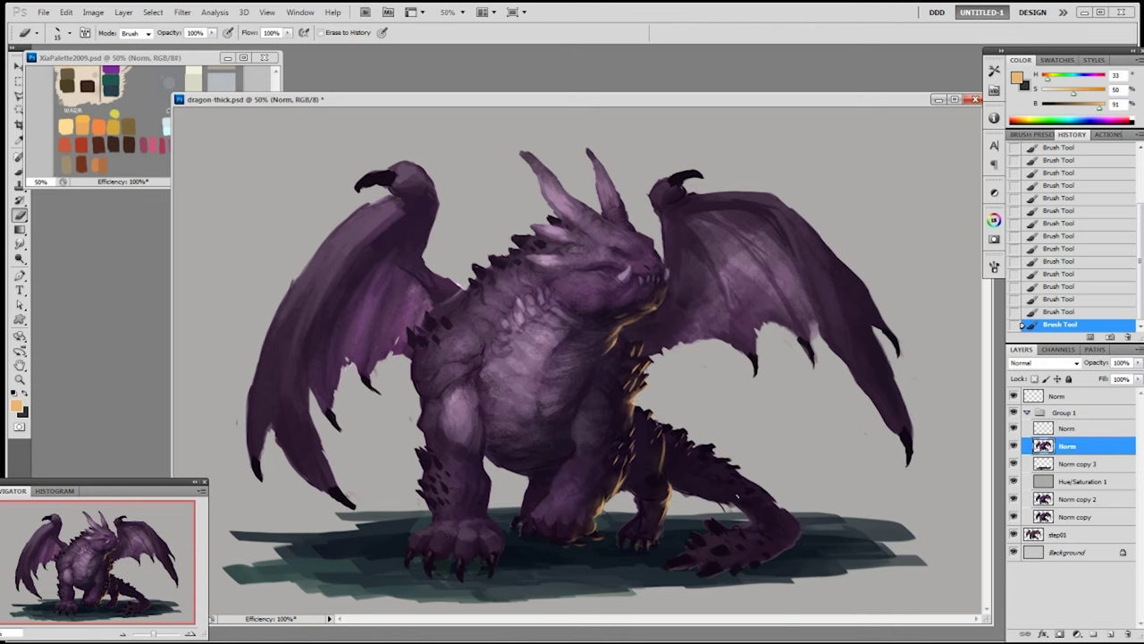
mouse_move(680, 494)
left_mouse_down()
mouse_move(749, 515)
mouse_move(740, 523)
mouse_move(721, 506)
mouse_move(783, 508)
mouse_move(802, 530)
mouse_move(792, 546)
left_mouse_up()
left_click_drag(796, 533, 783, 558)
mouse_move(786, 511)
left_mouse_down()
mouse_move(776, 497)
mouse_move(793, 533)
left_mouse_up()
key("ctrl+z")
mouse_move(769, 488)
left_mouse_down()
mouse_move(783, 551)
mouse_move(771, 500)
left_mouse_up()
key("b")
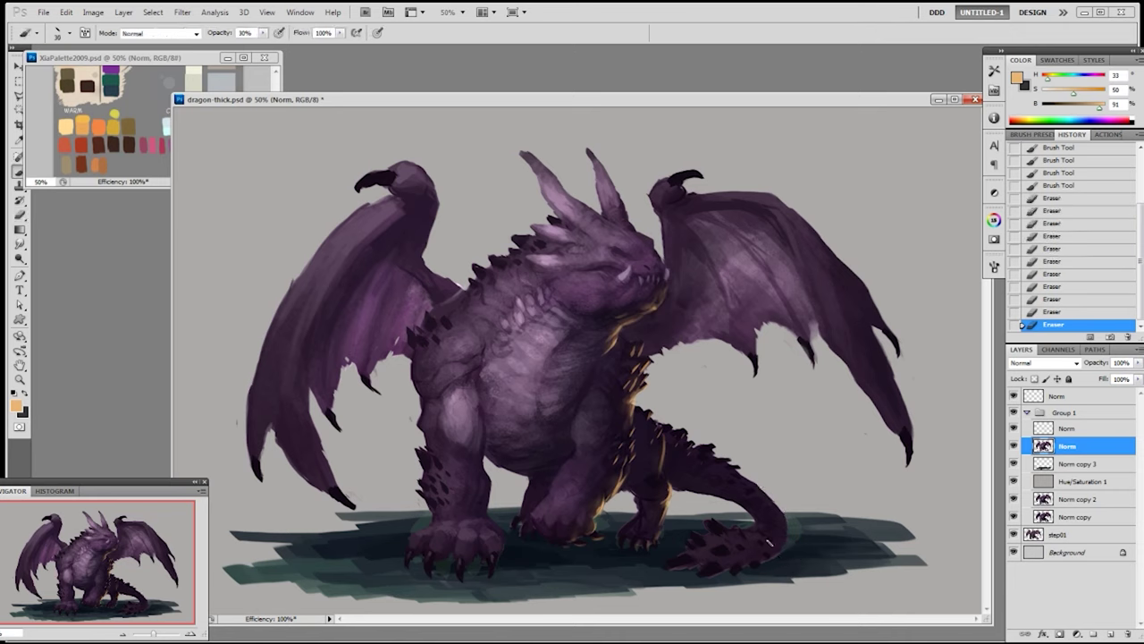
- Paint orange highlights on the tail-tip spikes on the top Norm layer of Group 1, erasing stray paint at the lower edge
left_click(1069, 428)
left_click(1014, 446)
left_click(1015, 446)
mouse_move(734, 544)
left_mouse_down()
mouse_move(740, 551)
mouse_move(706, 575)
mouse_move(740, 550)
left_mouse_up()
left_click(739, 549)
left_click(734, 554)
left_click(730, 559)
left_click(724, 564)
left_click(715, 572)
left_click_drag(736, 546, 717, 556)
key("ctrl+z")
key("e")
left_click(702, 580)
key("b")
- Dab further orange highlights along the tail-tip scales and underside with the 15 px brush at 30% opacity
left_click(729, 554)
left_click(728, 555)
left_click(731, 558)
left_click(733, 561)
left_click(736, 565)
left_click(739, 569)
left_click(740, 567)
left_click(743, 565)
left_click(745, 564)
left_click(748, 563)
left_click(751, 563)
left_click(754, 562)
left_click(759, 562)
left_click(763, 561)
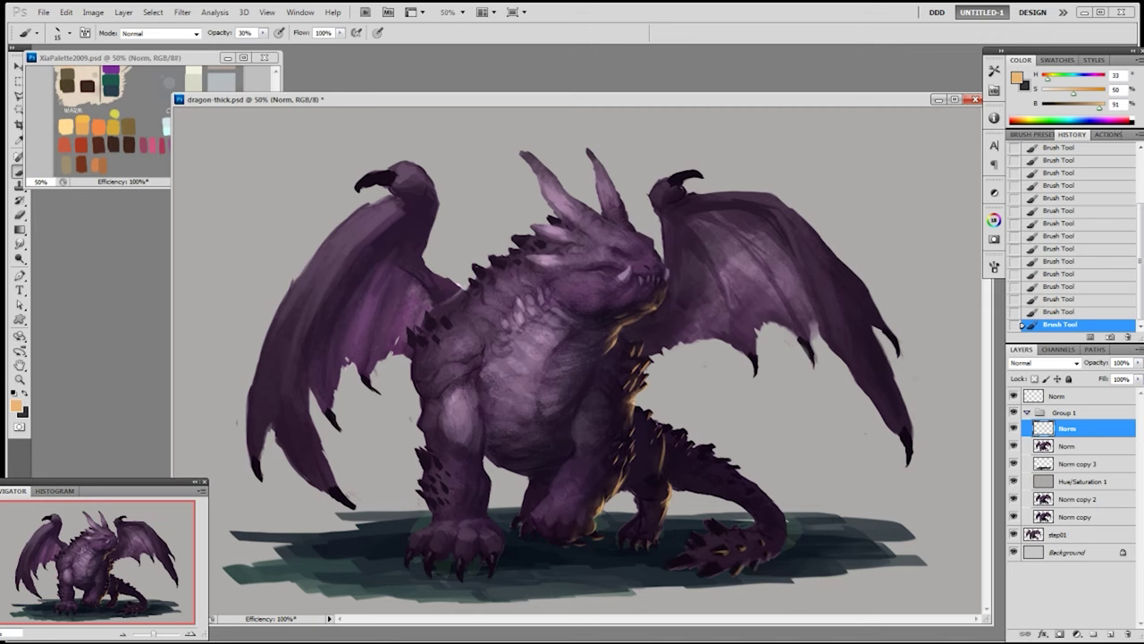
left_click_drag(710, 574, 721, 570)
- Add an orange glow over the tail tip with a soft 200 px brush in Linear Dodge (Add) mode
key("bracketright")
key("bracketright")
key("bracketright")
key("bracketright")
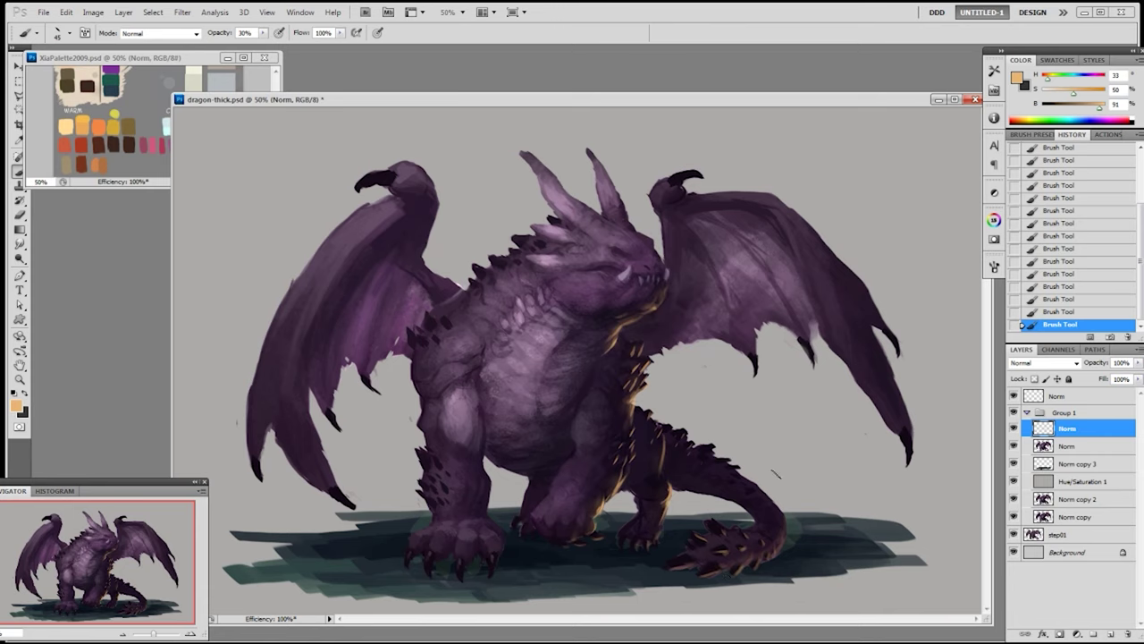
right_click(787, 474)
left_click(843, 469)
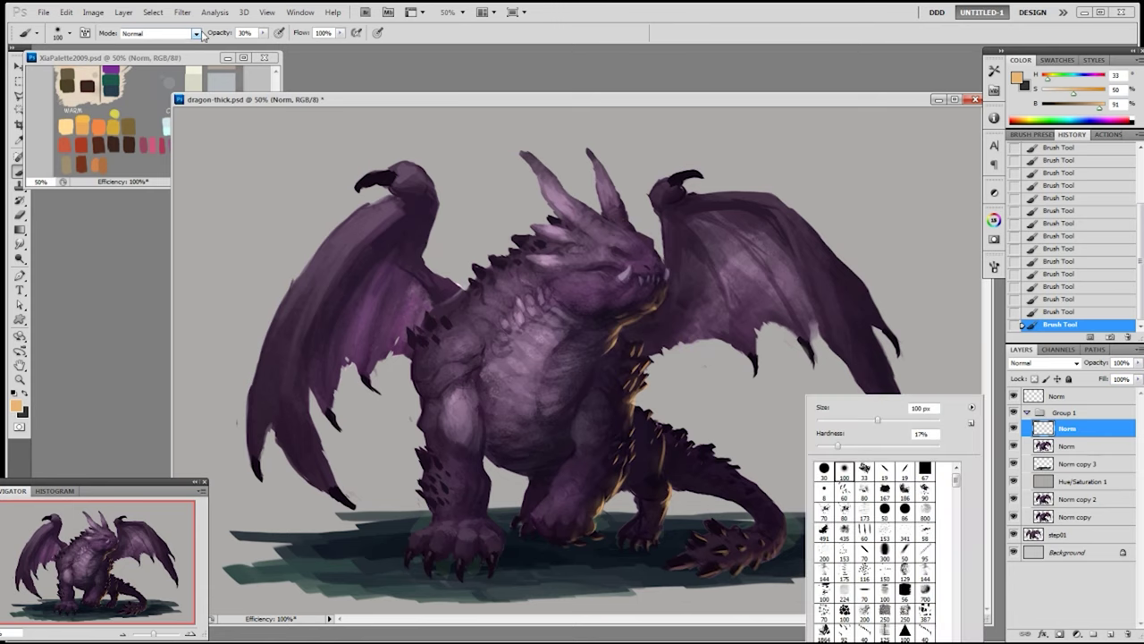
left_click(159, 33)
left_click(152, 184)
key("bracketright")
key("bracketright")
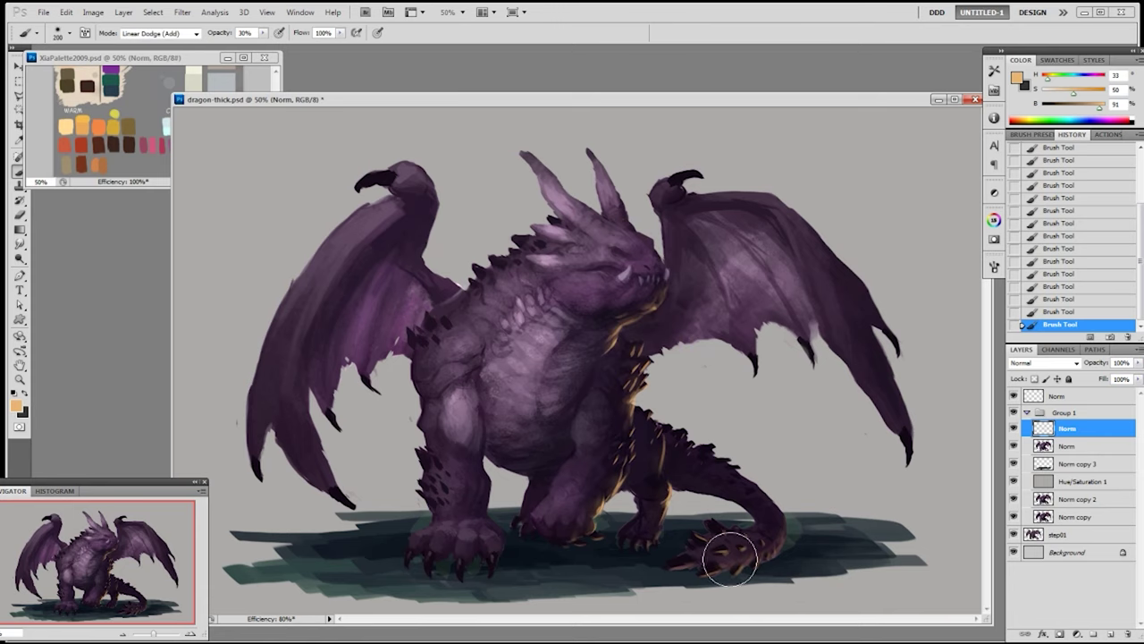
key("bracketright")
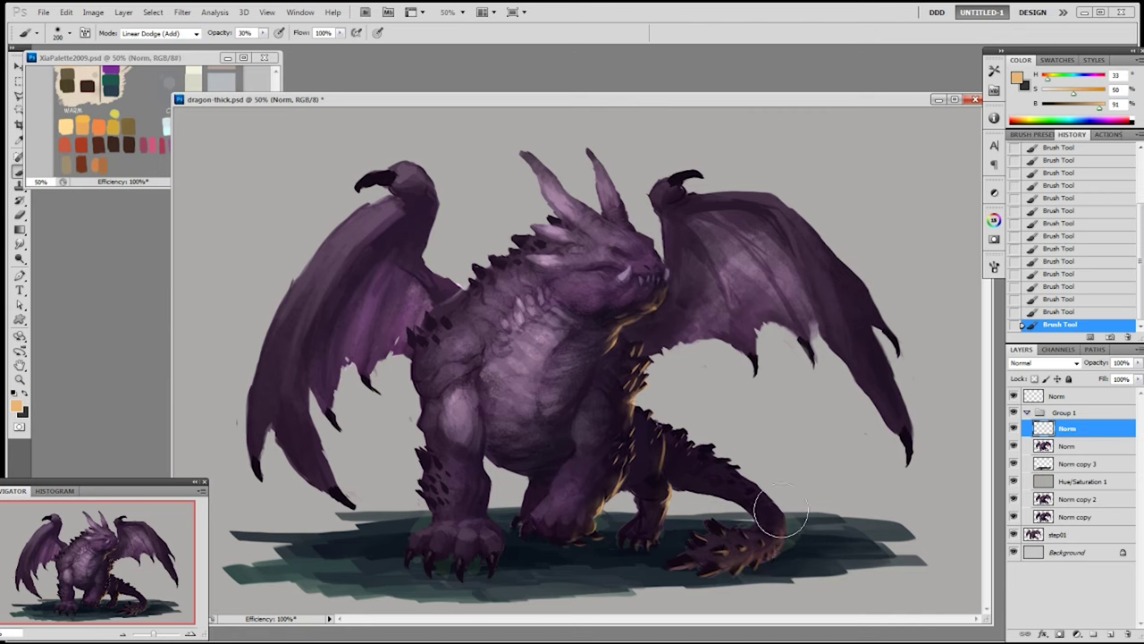
- Reselect the 19 px brush preset and erase the excess orange around the upper edge of the tail tip
right_click(771, 535)
left_click(829, 470)
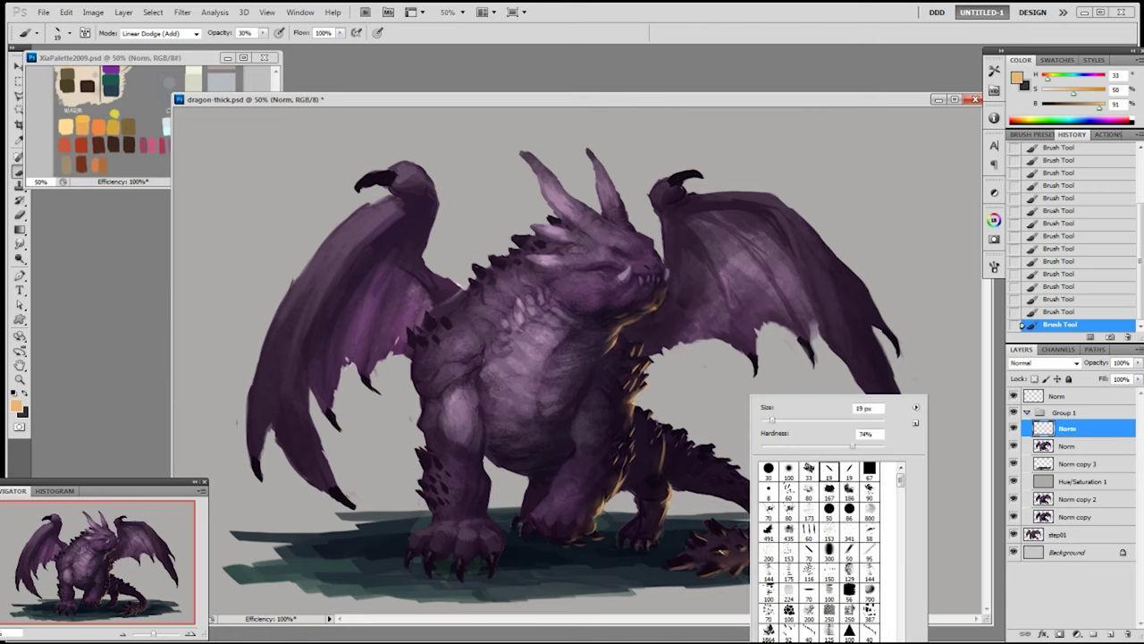
key("Return")
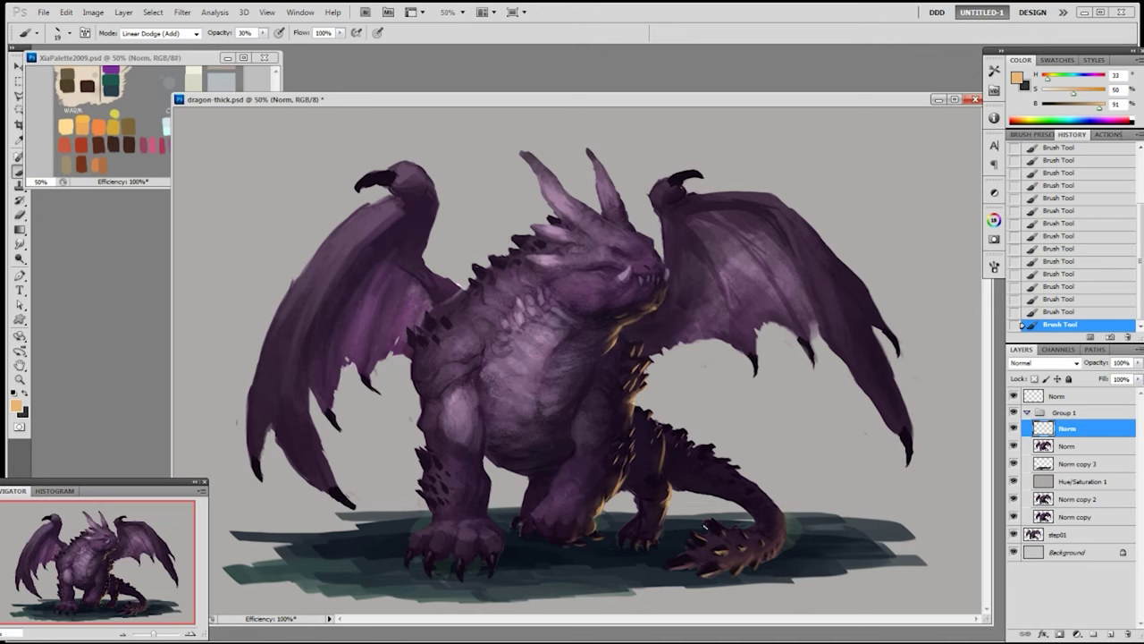
key("e")
mouse_move(695, 545)
left_mouse_down()
mouse_move(670, 559)
mouse_move(709, 519)
mouse_move(738, 526)
left_mouse_up()
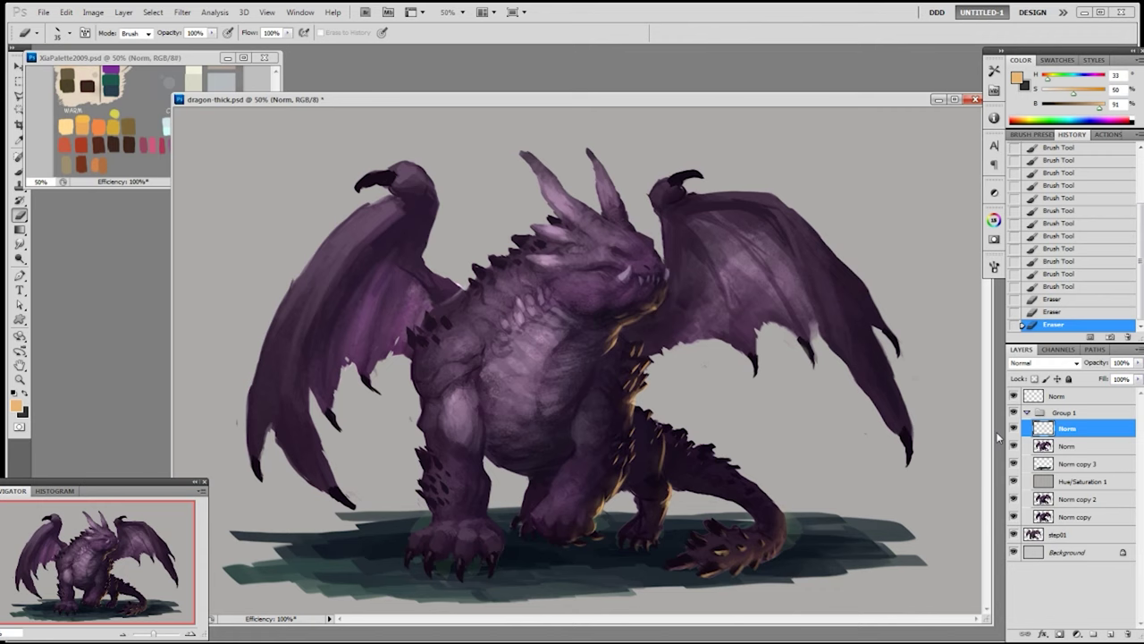
- Paint orange rim light on two claws of the right wing with the 19 px brush at 50% opacity
key("b")
left_click(907, 436)
left_click_drag(912, 435, 910, 463)
left_click_drag(912, 438, 910, 460)
left_click_drag(911, 438, 912, 450)
left_click_drag(809, 343, 815, 361)
mouse_move(807, 341)
left_mouse_down()
mouse_move(815, 361)
mouse_move(811, 351)
left_mouse_up()
left_click_drag(808, 343, 813, 356)
left_click_drag(809, 344, 814, 359)
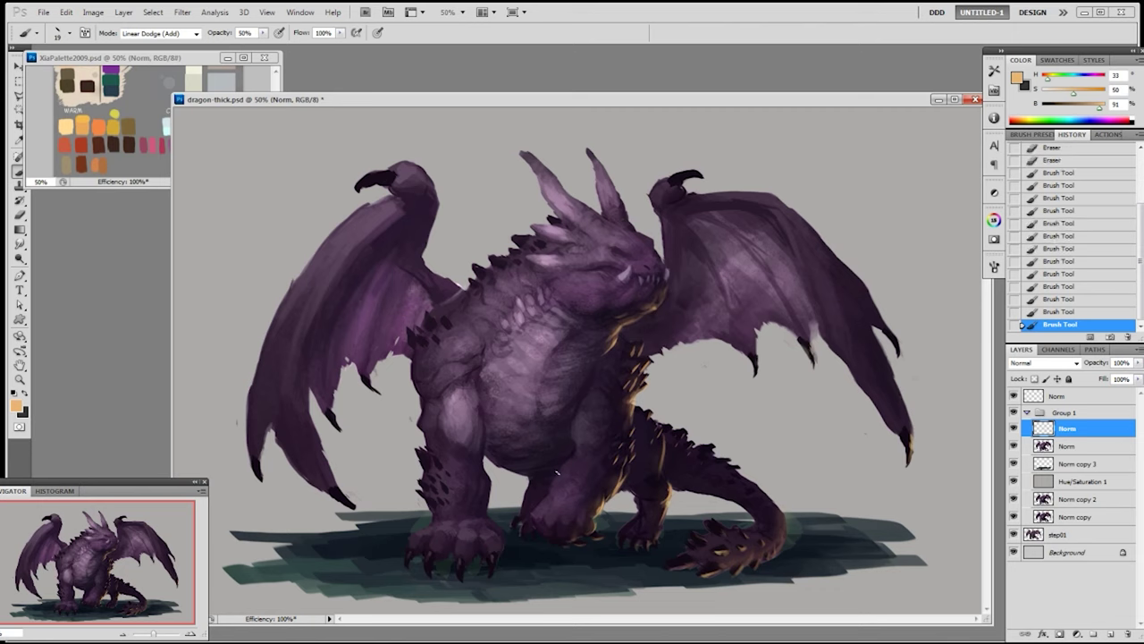
- Paint orange rim light on the left foreleg's foot and inner edge, switching the brush to Normal mode
left_click(503, 550)
left_click(502, 543)
left_click(159, 33)
left_click(147, 55)
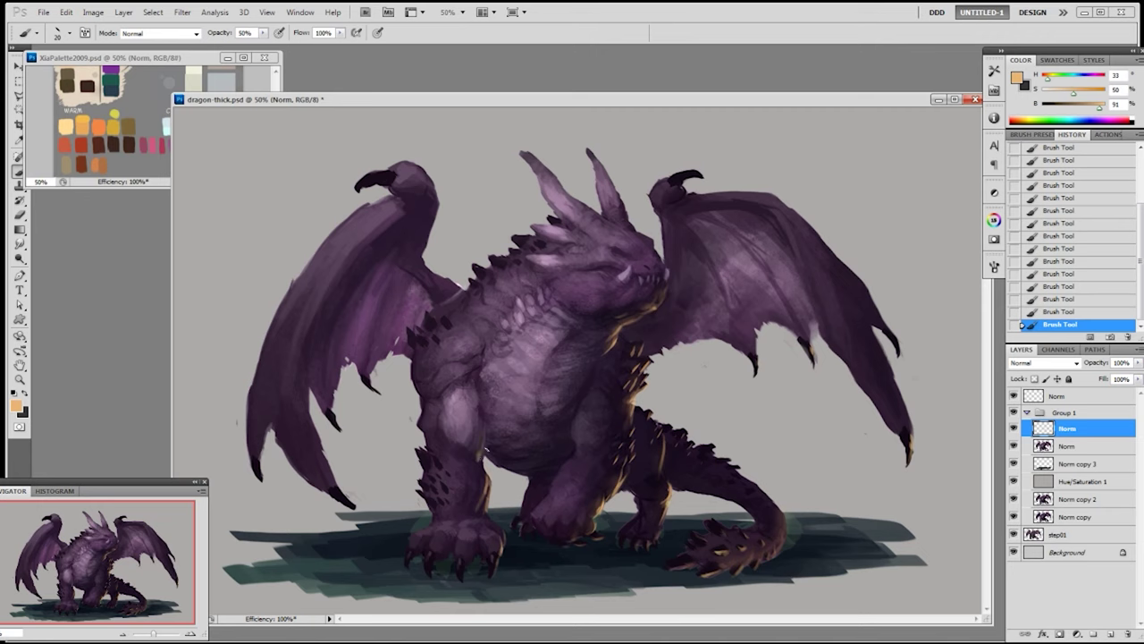
left_click_drag(484, 425, 481, 440)
- Soften and trim the rim light on the left foreleg's upper inner edge with an enlarged eraser at 30% opacity
key("bracketright")
key("bracketright")
key("bracketright")
key("bracketright")
key("bracketright")
key("3")
left_click_drag(480, 426, 481, 454)
left_click_drag(479, 447, 481, 454)
left_click_drag(479, 447, 480, 454)
left_click_drag(479, 447, 481, 454)
left_click_drag(480, 447, 473, 459)
key("b")
key("e")
left_click_drag(475, 452, 474, 458)
left_click_drag(475, 451, 474, 458)
mouse_move(475, 452)
left_mouse_down()
mouse_move(471, 407)
mouse_move(485, 437)
left_mouse_up()
- Repaint a thin orange rim along the left foreleg's upper inner edge with the 20 px brush
key("b")
key("bracketleft")
key("bracketleft")
left_click_drag(483, 424, 484, 435)
left_click_drag(484, 425, 484, 435)
left_click_drag(484, 424, 485, 435)
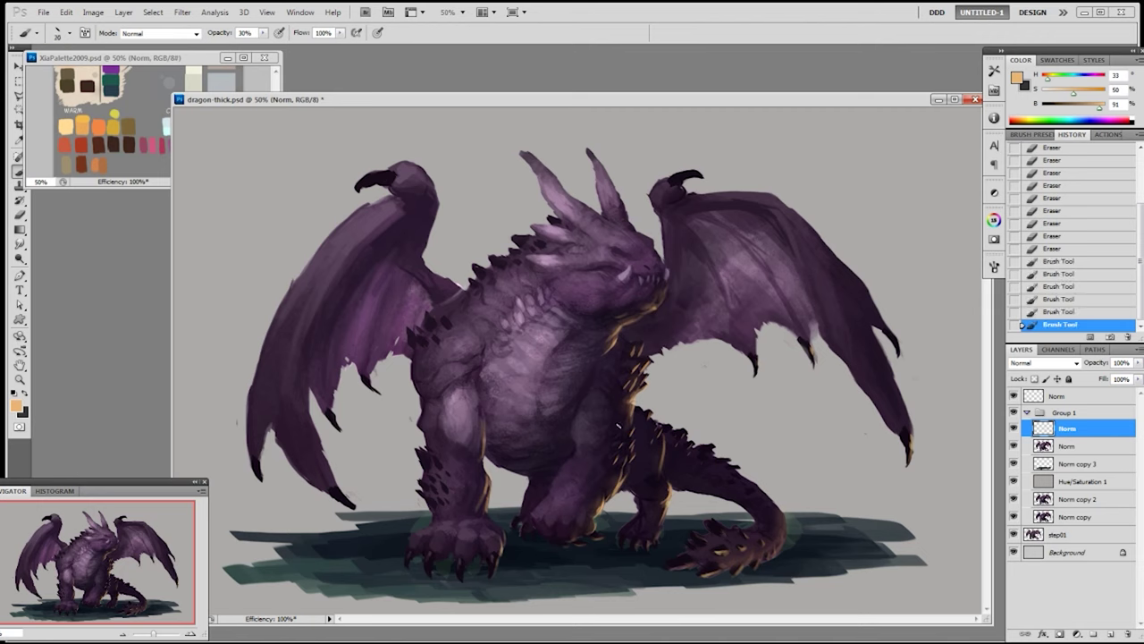
- Dab orange highlights onto the spikes of the right foreleg with the 20 px brush
left_click(616, 434)
left_click(618, 427)
left_click(620, 420)
left_click(623, 411)
left_click(625, 404)
left_click(622, 413)
left_click(617, 427)
left_click(611, 443)
left_click(605, 456)
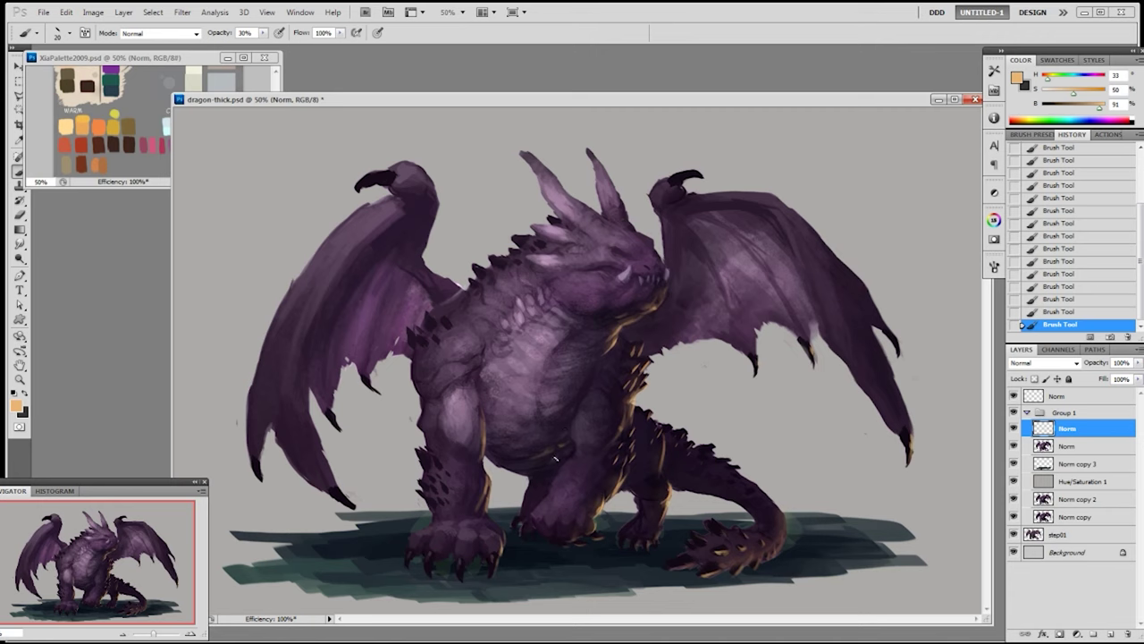
- Add a soft orange glow under the belly with a 200 px brush in Linear Dodge (Add) mode at 30% opacity
right_click(550, 467)
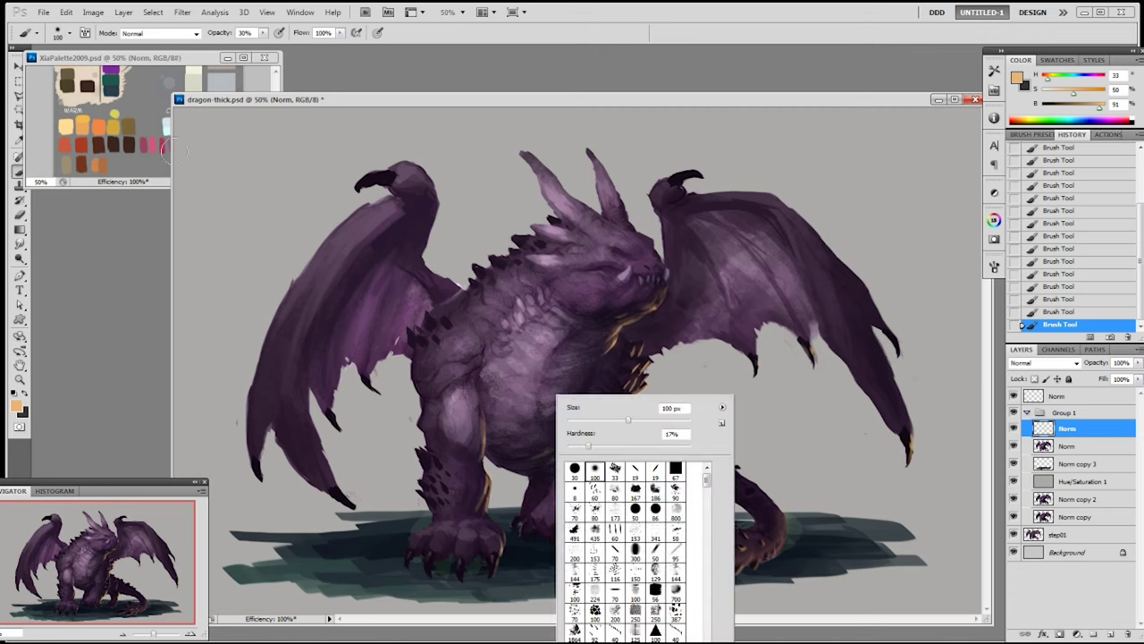
left_click(159, 33)
left_click(155, 187)
key("bracketright")
key("bracketright")
key("bracketright")
key("bracketright")
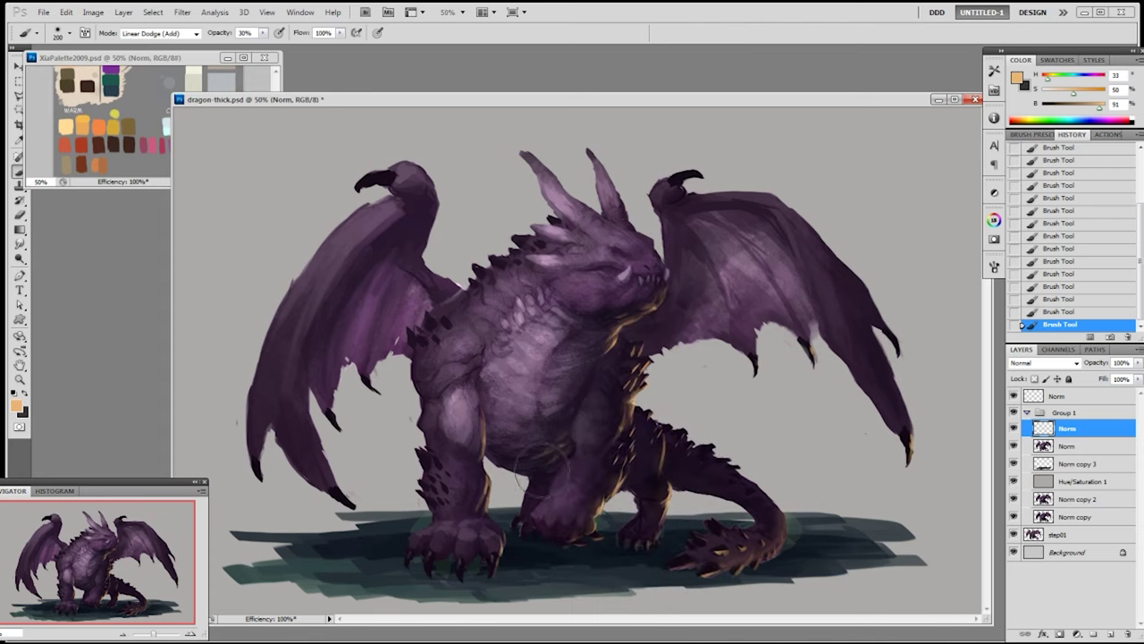
- Paint fine orange highlights on the belly folds with the 19 px brush in Linear Dodge (Add) mode
right_click(667, 438)
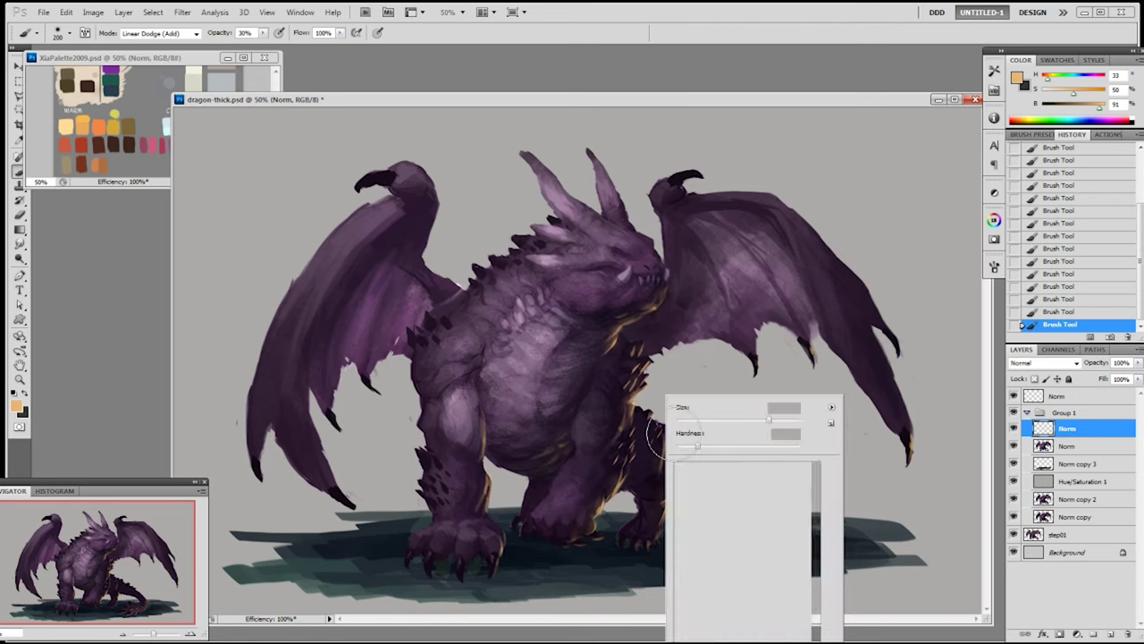
left_click(743, 472)
left_click_drag(552, 436, 529, 450)
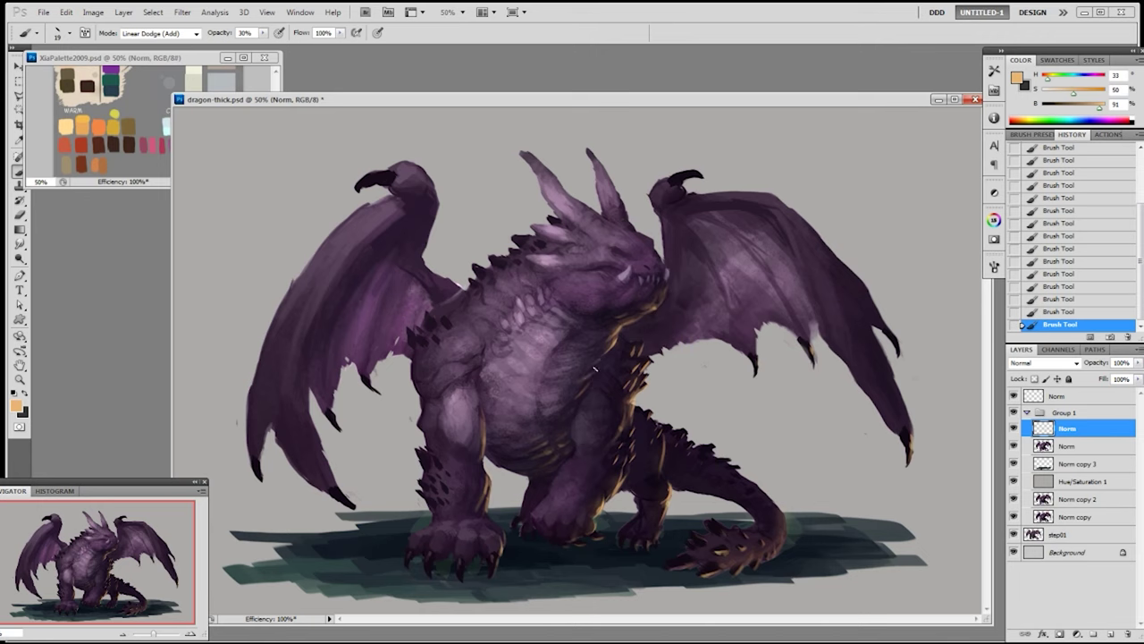
- Add a faint orange glow to the right wing's lower membrane with a 60 px brush in Linear Dodge (Add) mode at 20% opacity
key("]")
key("]")
key("]")
key("]")
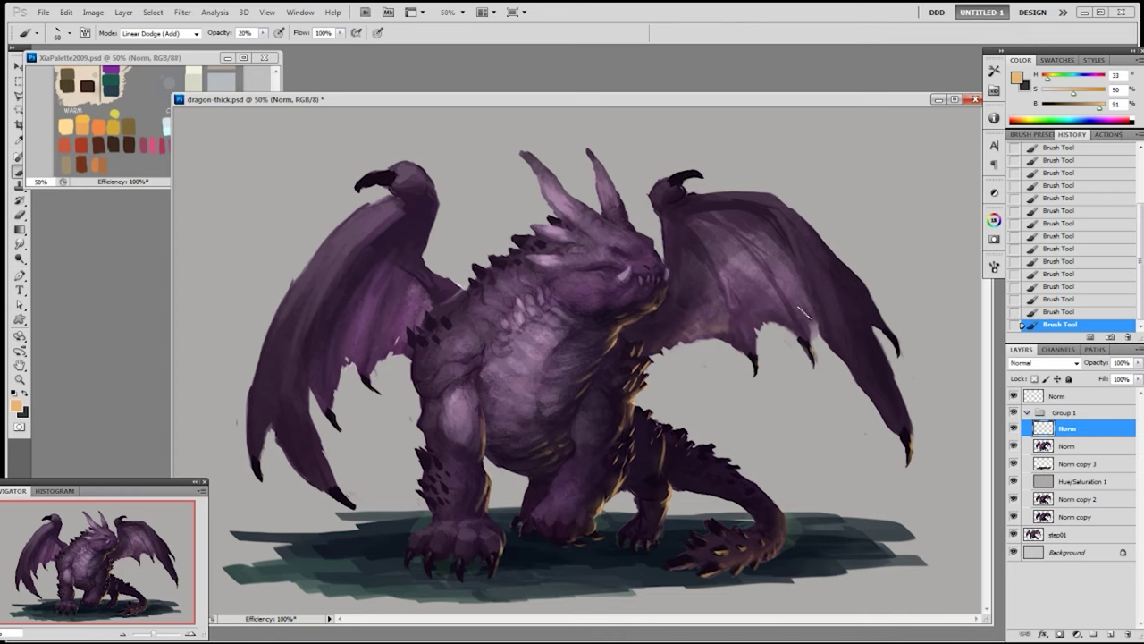
- Dab an orange highlight on the front of the muzzle and soften it with a small eraser at 50% opacity
right_click(709, 336)
left_click(810, 411)
left_click(670, 276)
key("bracketleft")
key("5")
key("e")
left_click(663, 270)
left_click(664, 271)
left_click(663, 272)
left_click(663, 273)
left_click(664, 273)
- Paint orange highlights on the teeth and front lip with the brush in Normal mode
key("b")
left_click(197, 34)
left_click(186, 47)
left_click_drag(664, 276, 666, 282)
left_click_drag(664, 277, 659, 281)
key("ctrl+z")
key("ctrl+z")
left_click(660, 283)
left_click(660, 283)
left_click(660, 282)
left_click(660, 283)
left_click(659, 283)
left_click(660, 282)
left_click(649, 280)
left_click_drag(633, 269, 630, 282)
left_click(639, 294)
- Soften the orange highlights on the right foreleg's spikes with a 35 px eraser at 50% opacity
right_click(725, 196)
double_click(804, 284)
key("]")
key("]")
key("3")
key("e")
key("ctrl+z")
left_click_drag(603, 433, 608, 444)
left_click_drag(604, 438, 609, 445)
left_click_drag(605, 438, 609, 447)
left_click_drag(606, 441, 609, 447)
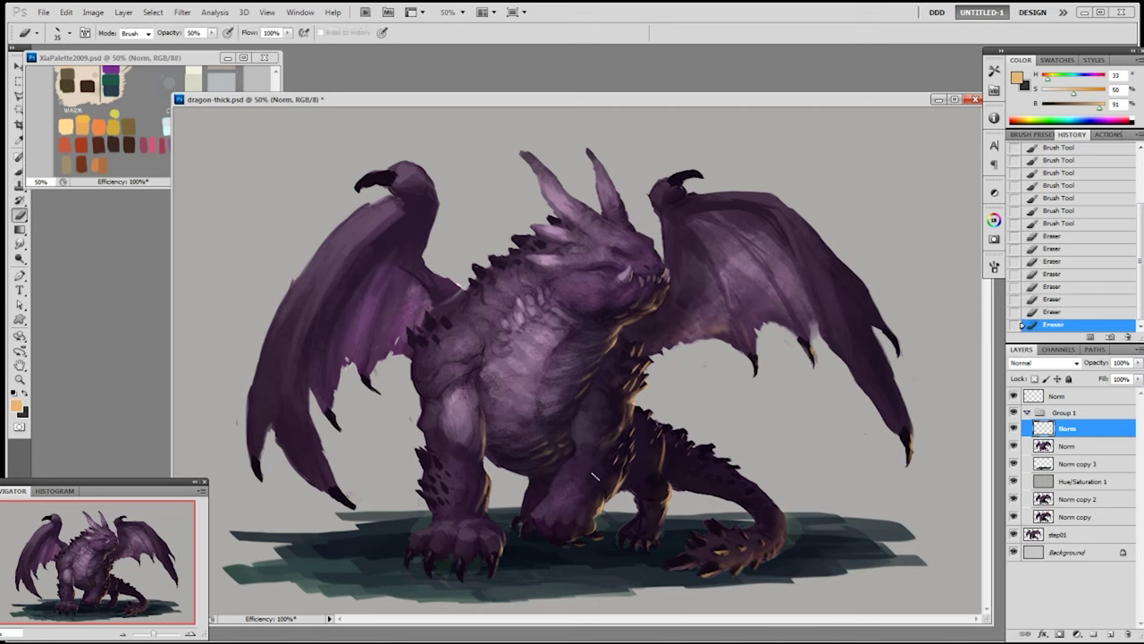
- Dab orange rim light up the right foreleg's lower outer edge with a 25 px brush in Normal mode at 30% opacity
key("b")
left_click(600, 487)
left_click(597, 488)
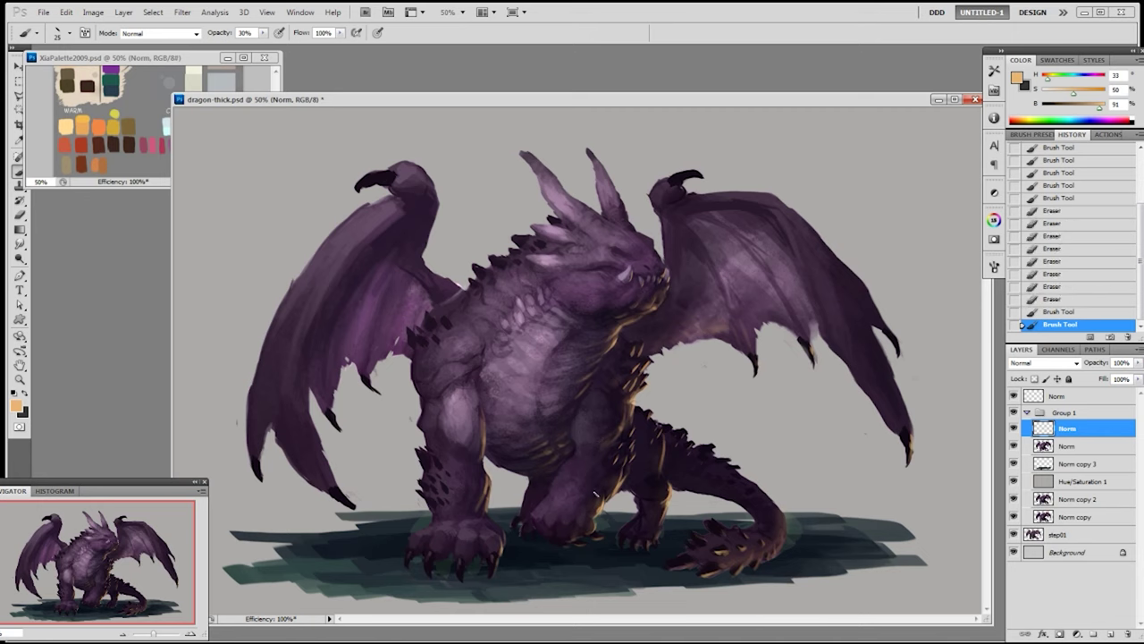
left_click(599, 490)
left_click(603, 483)
left_click(608, 474)
left_click(615, 460)
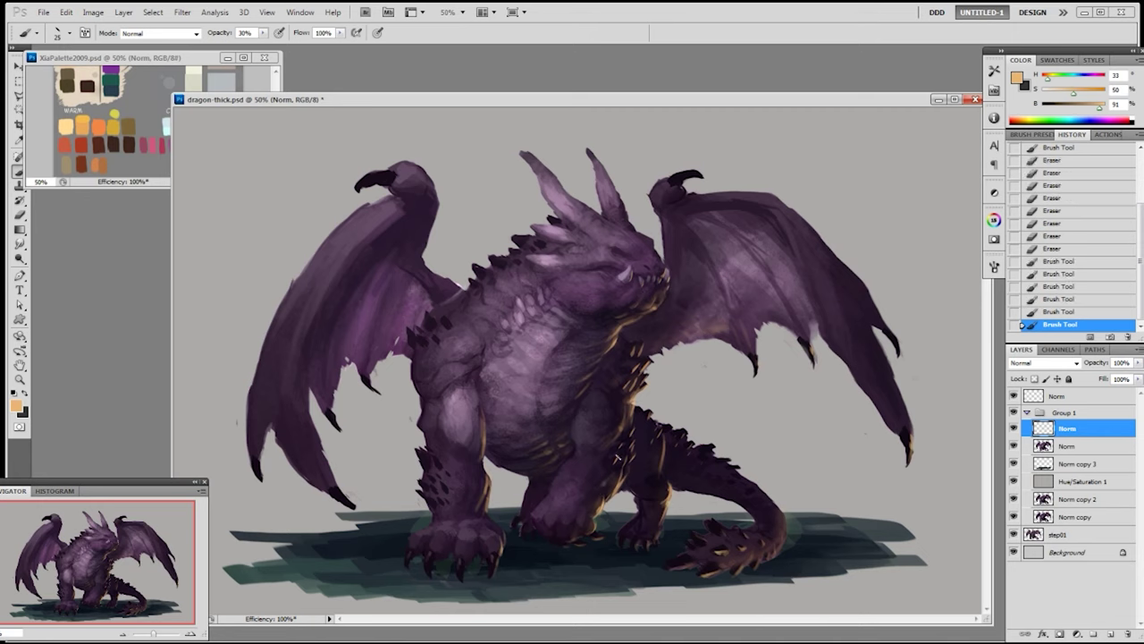
- Erase the excess orange along the right foreleg's lower outer edge with the 35 px eraser at 50% opacity
key("e")
left_click(603, 486)
left_click(606, 479)
left_click(605, 483)
left_click(607, 481)
left_click(608, 483)
left_click(606, 484)
left_click(600, 493)
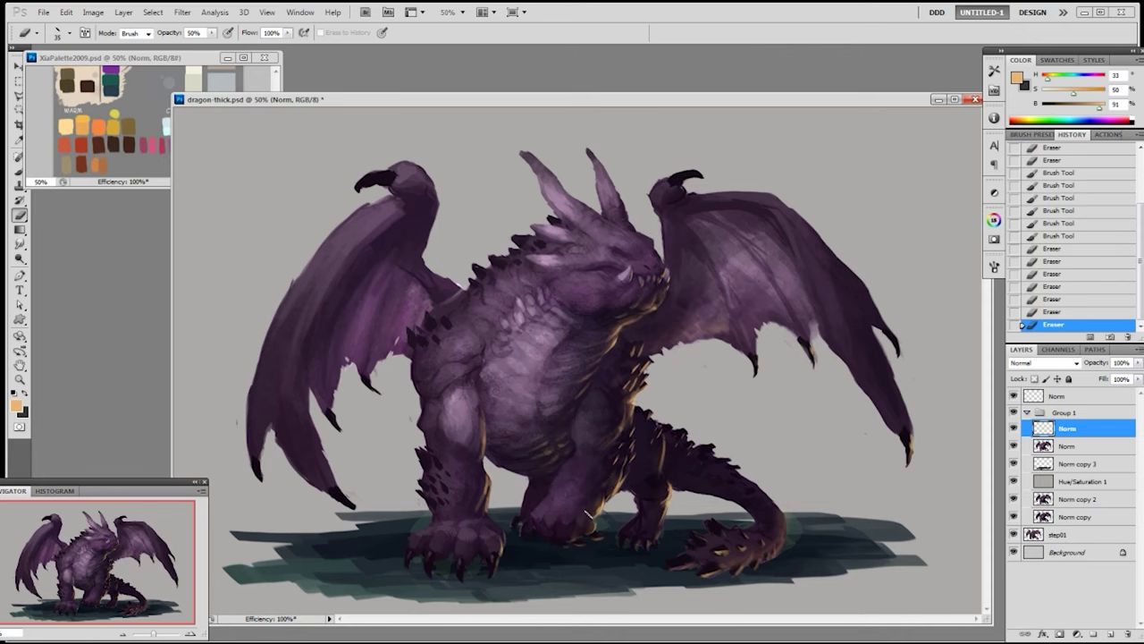
- Dab orange highlights on the right forefoot above its claws with the 25 px brush at 30% opacity
key("b")
left_click(572, 523)
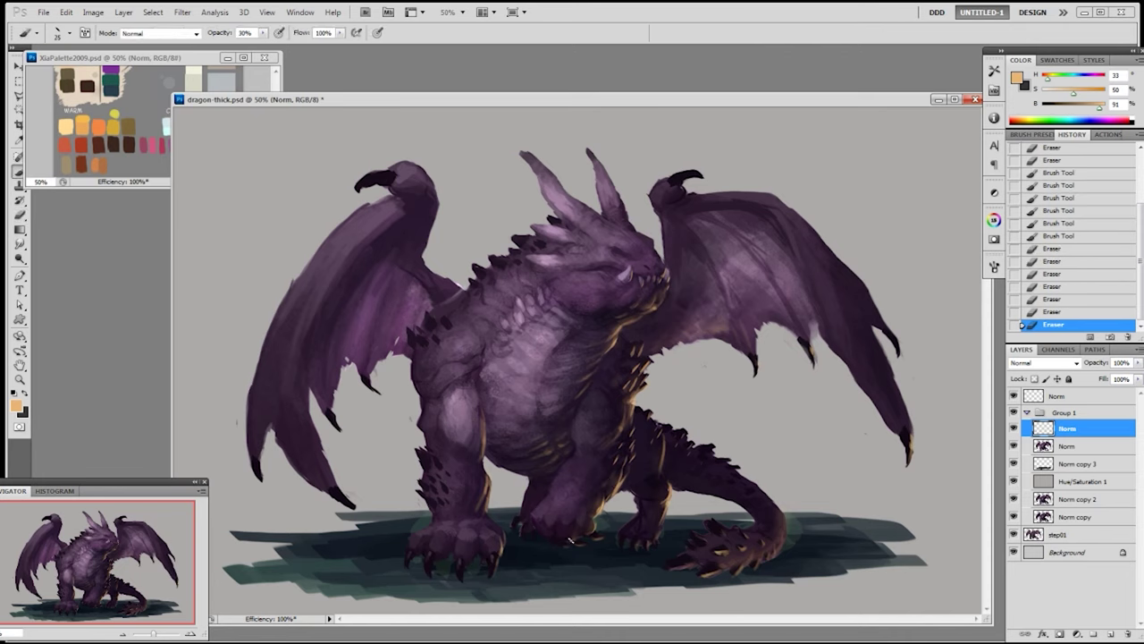
left_click(577, 536)
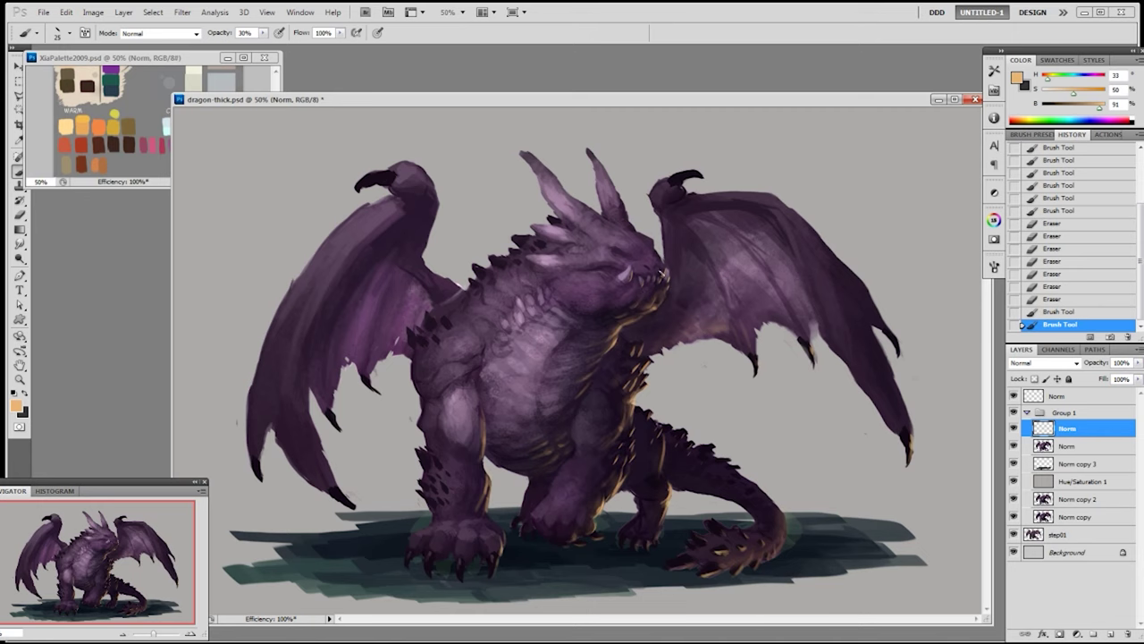
- Paint small orange highlights on the tusk and teeth with a 15 px brush in Normal mode at 30% opacity
left_click_drag(633, 272, 628, 279)
key("ctrl+z")
key("bracketleft")
key("bracketleft")
left_click_drag(631, 272, 657, 275)
left_click(630, 277)
left_click(630, 276)
left_click(631, 274)
key("ctrl+z")
left_click_drag(659, 272, 656, 276)
left_click_drag(658, 271, 655, 276)
left_click(644, 272)
left_click(644, 271)
left_click(645, 270)
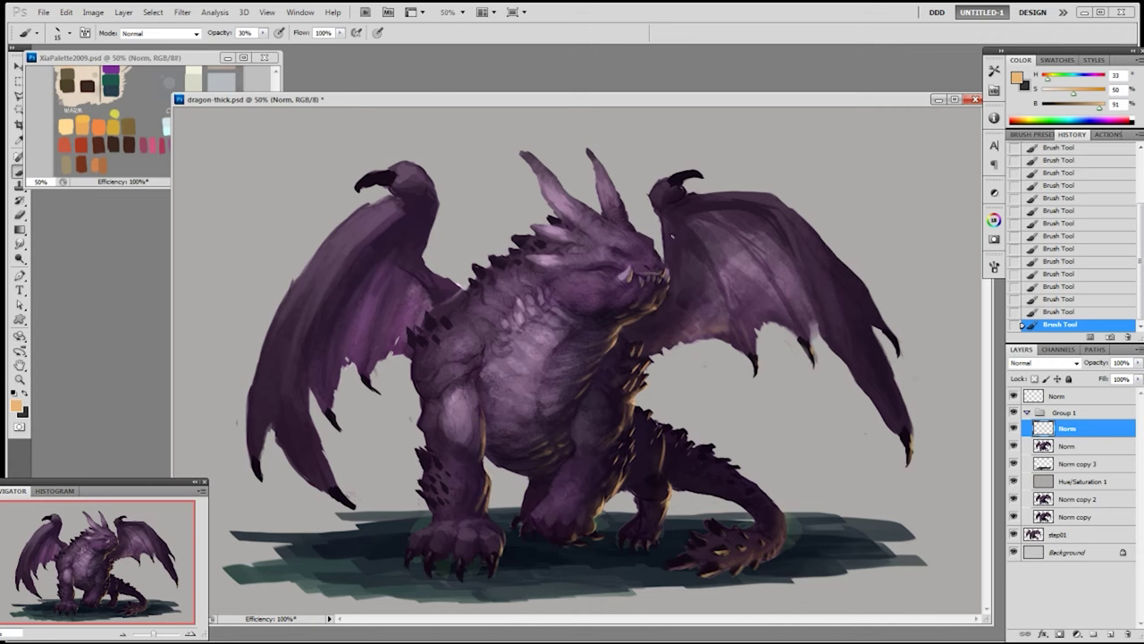
- Trim the orange highlights between the teeth with the eraser
key("e")
left_click(643, 271)
left_click(643, 272)
left_click(644, 272)
left_click(645, 271)
left_click(643, 271)
left_click(644, 272)
left_click(644, 271)
left_click(643, 272)
left_click(644, 271)
left_click(645, 271)
left_click(645, 271)
left_click(643, 272)
left_click(644, 271)
- Define the individual teeth with fine dabs of a smaller brush in Normal mode at 30% opacity
key("b")
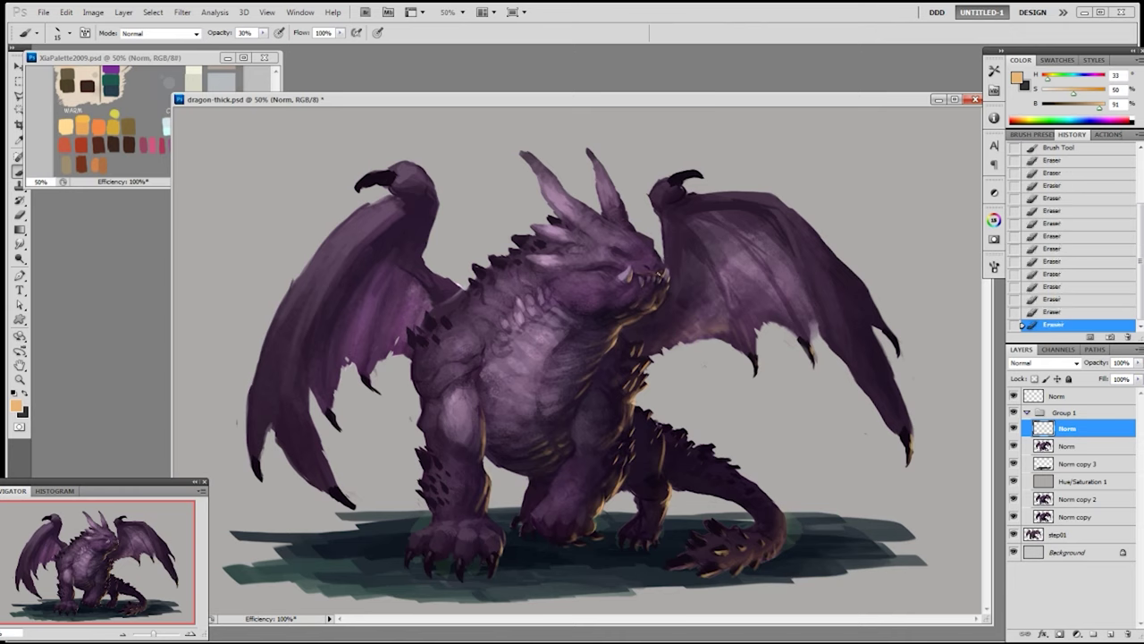
right_click(644, 271)
left_click(643, 271)
left_click(644, 271)
left_click(644, 272)
left_click(644, 272)
left_click(643, 272)
left_click(643, 271)
left_click(643, 272)
left_click(644, 272)
left_click(643, 272)
left_click(644, 272)
left_click(643, 272)
left_click(643, 271)
left_click(643, 272)
left_click(644, 271)
left_click(644, 271)
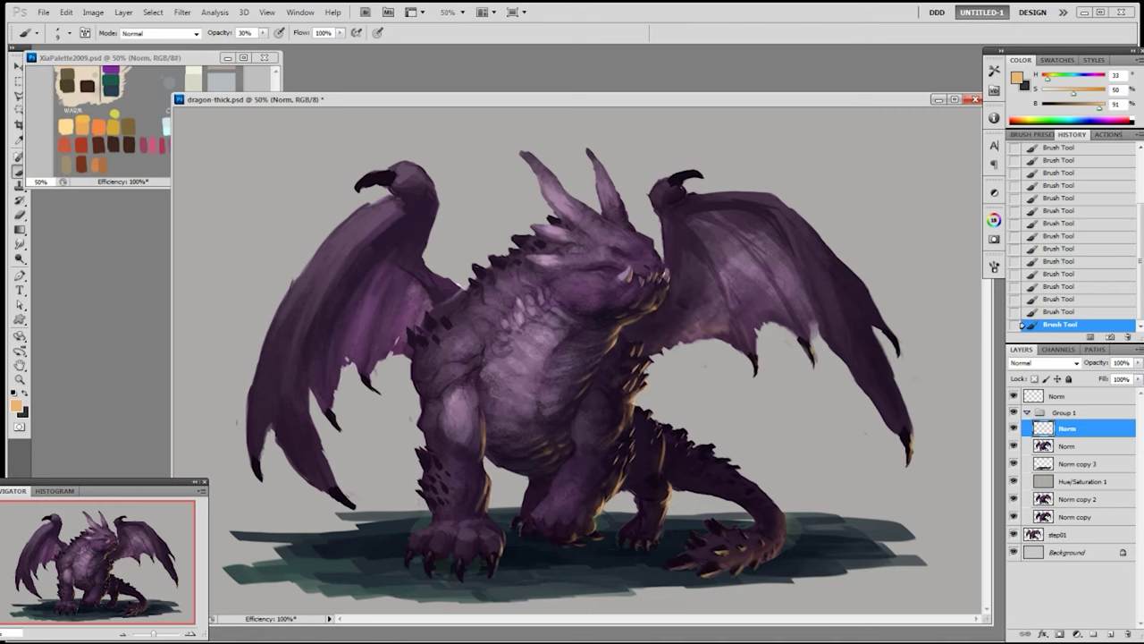
- Erase and repaint the orange highlights on the front teeth, and save the document
key("e")
left_click_drag(662, 270, 667, 277)
key("b")
left_click_drag(664, 269, 667, 276)
left_click_drag(664, 270, 668, 278)
left_click_drag(664, 271, 668, 279)
key("ctrl+s")
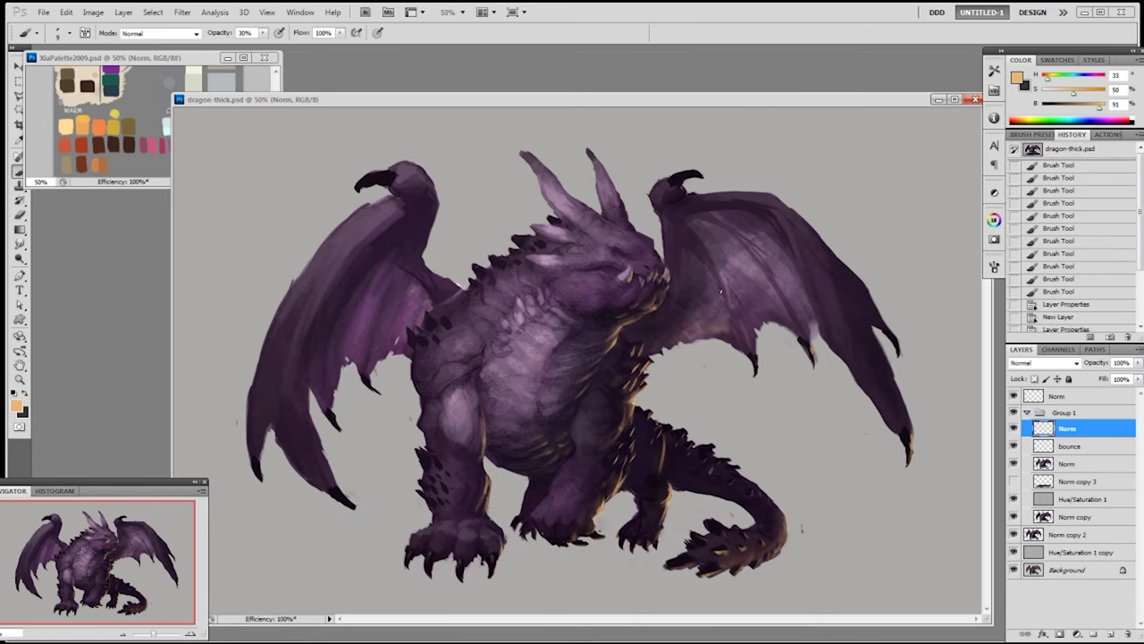
- Try a sampled dark purple touch-up at the muzzle's front edge and revert to the Master Opacity Change history state
left_click(1014, 429)
left_click(1014, 429)
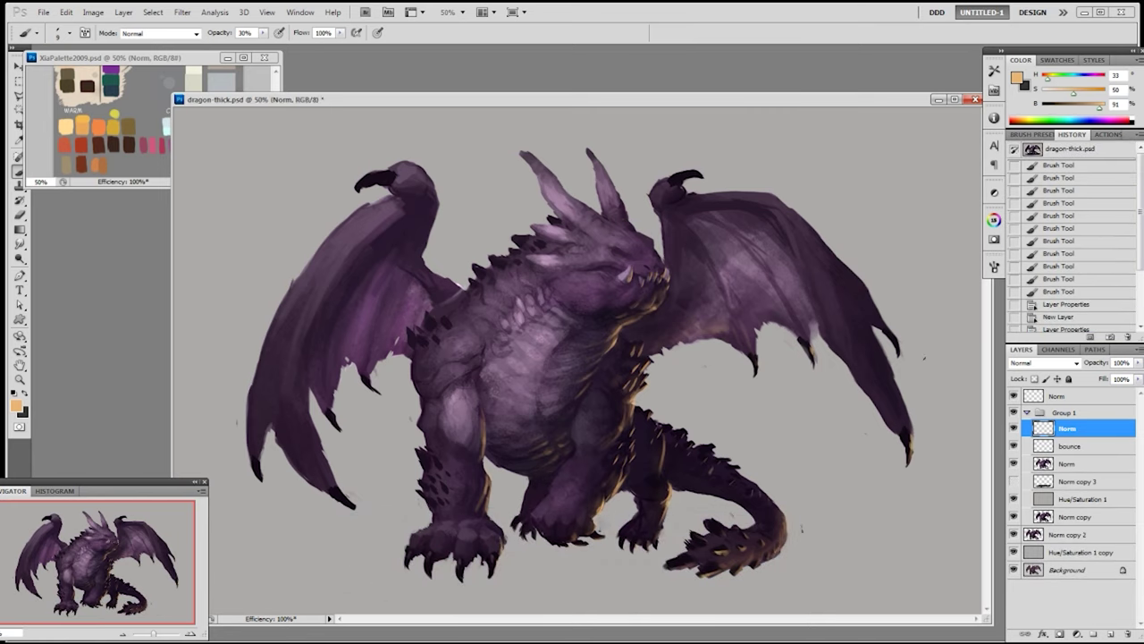
left_click(670, 266, "alt")
left_click(669, 266)
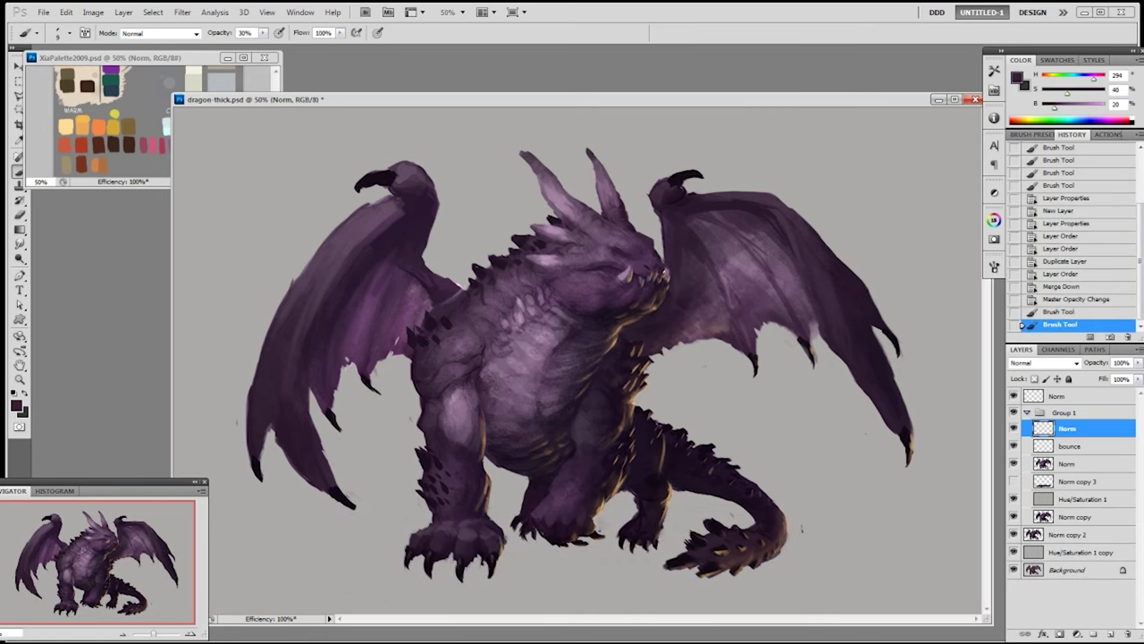
key("0")
left_click(669, 268, "alt")
left_click(1064, 298)
left_click(1077, 429)
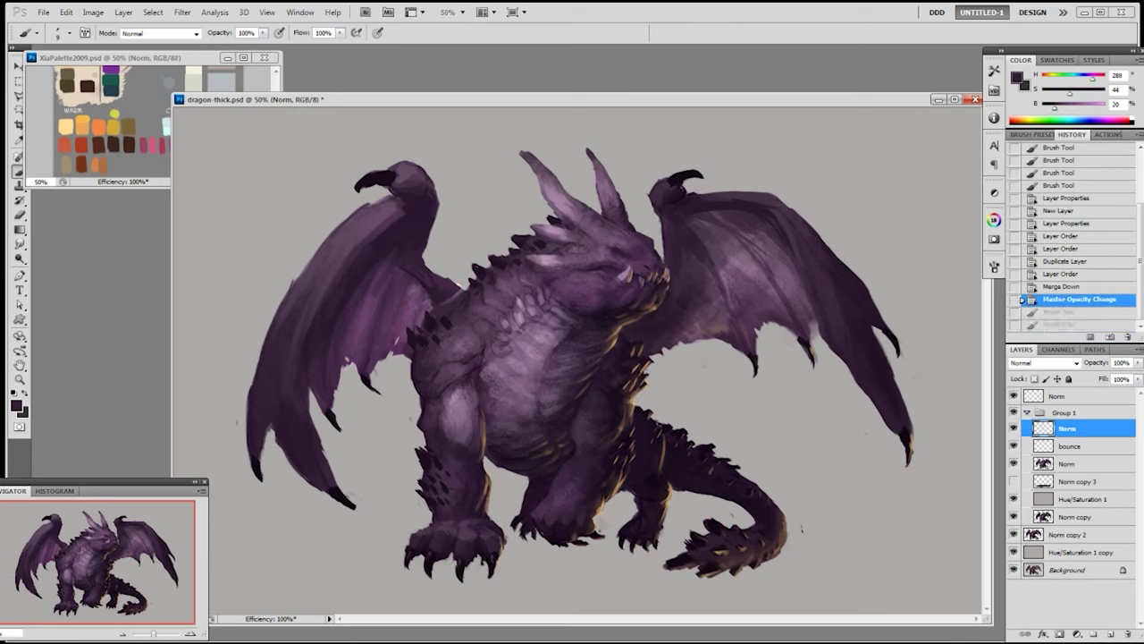
- Touch up the muzzle's front edge and upper snout with sampled dark tones on the bounce layer, using the 19 px brush at 100% opacity
left_click(1013, 482)
left_click(1013, 482)
right_click(796, 391)
double_click(776, 444)
left_click(1014, 481)
left_click(1013, 481)
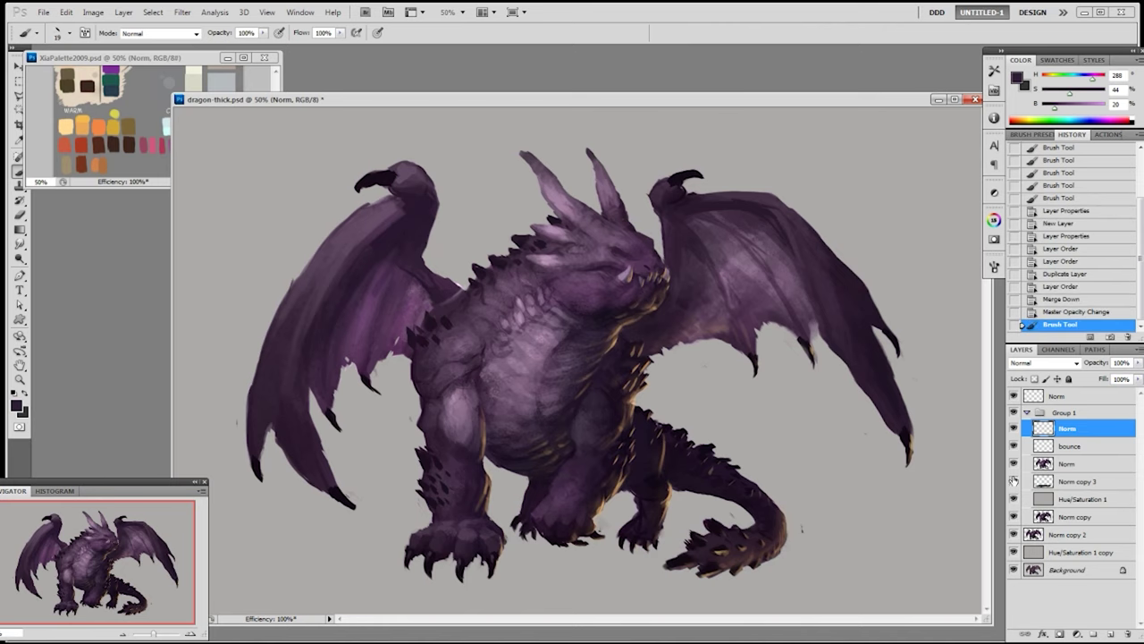
left_click(1094, 447)
left_click(670, 269)
left_click(669, 269)
left_click(666, 266)
left_click(660, 299, "alt")
left_click_drag(665, 274, 661, 273)
left_click_drag(657, 268, 657, 271)
left_click_drag(654, 265, 655, 268)
left_click_drag(651, 261, 650, 259)
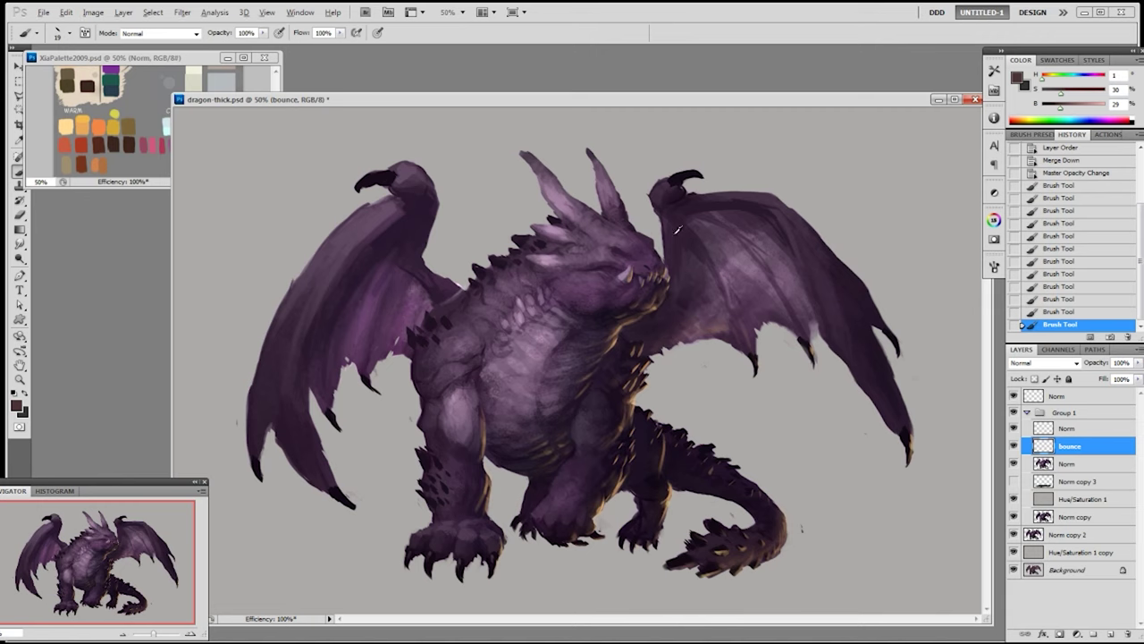
- Paint the dragon's eye in sampled dark purple on the Norm layer above bounce with the 19 px brush
left_click(1069, 428)
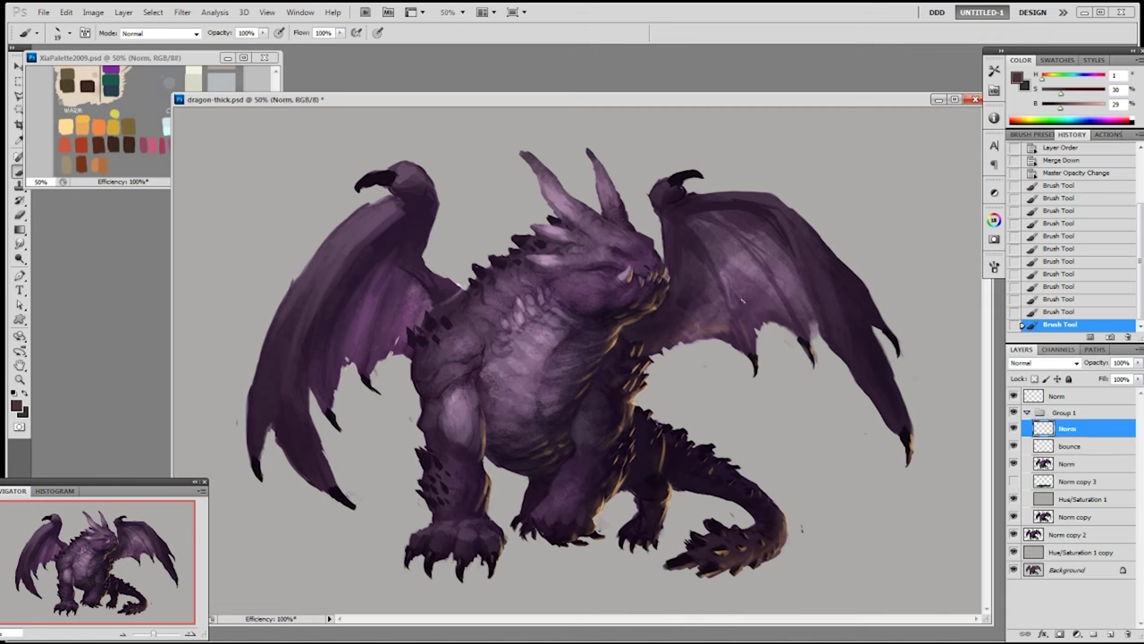
left_click(659, 279, "alt")
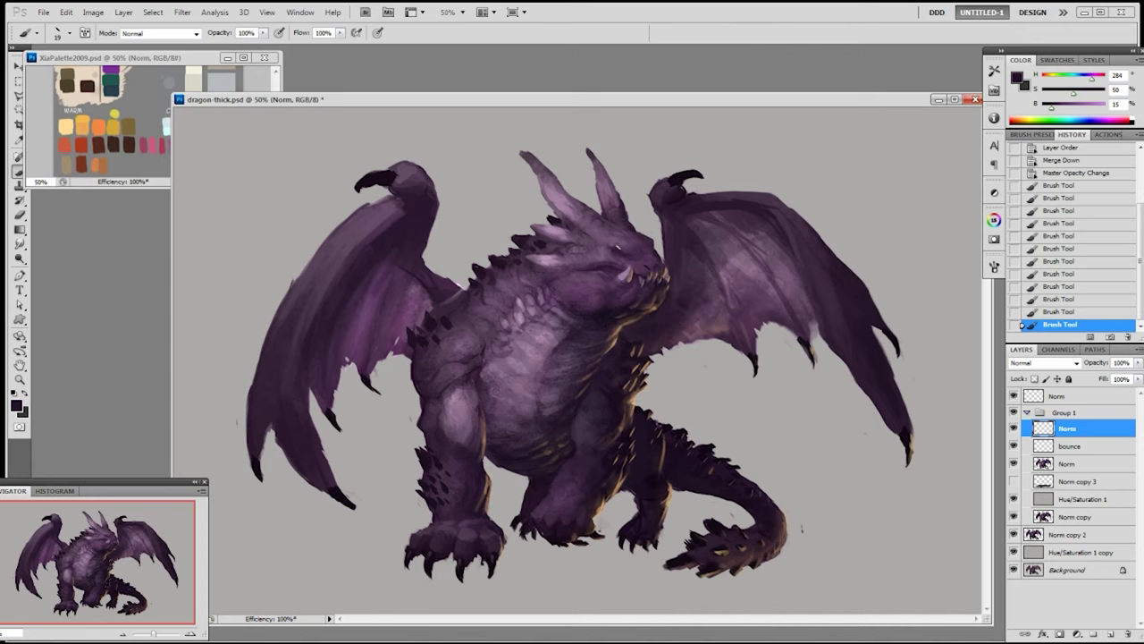
left_click_drag(617, 247, 620, 249)
left_click_drag(617, 247, 620, 250)
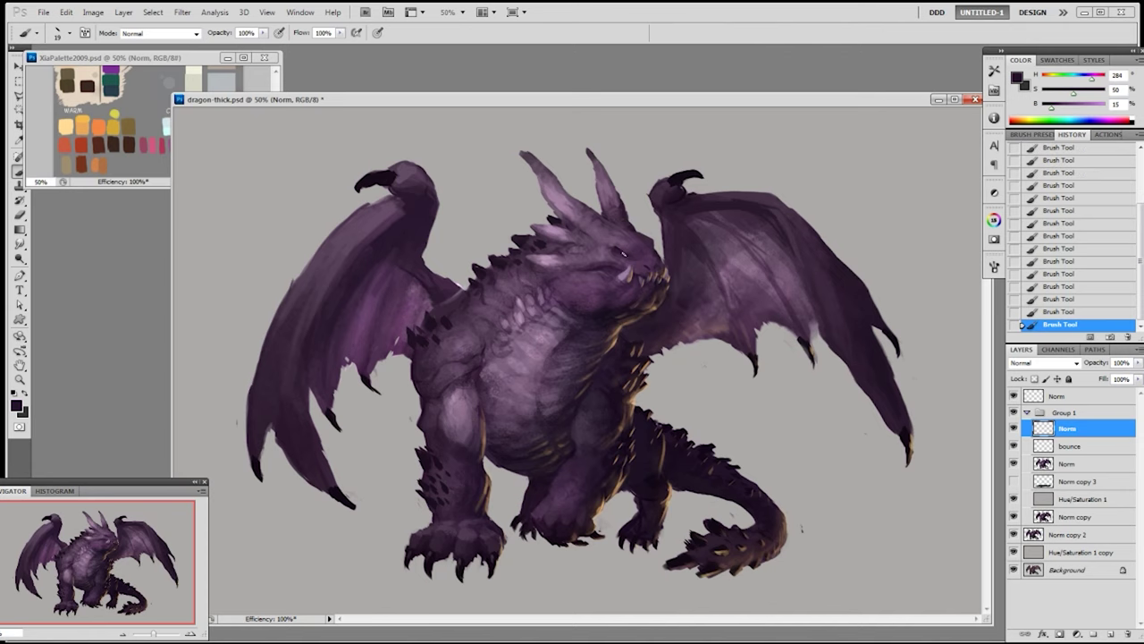
- Refine the skin around the eye with sampled lighter purple tones and a 10 px brush
key("ctrl+plus")
left_click(667, 254, "alt")
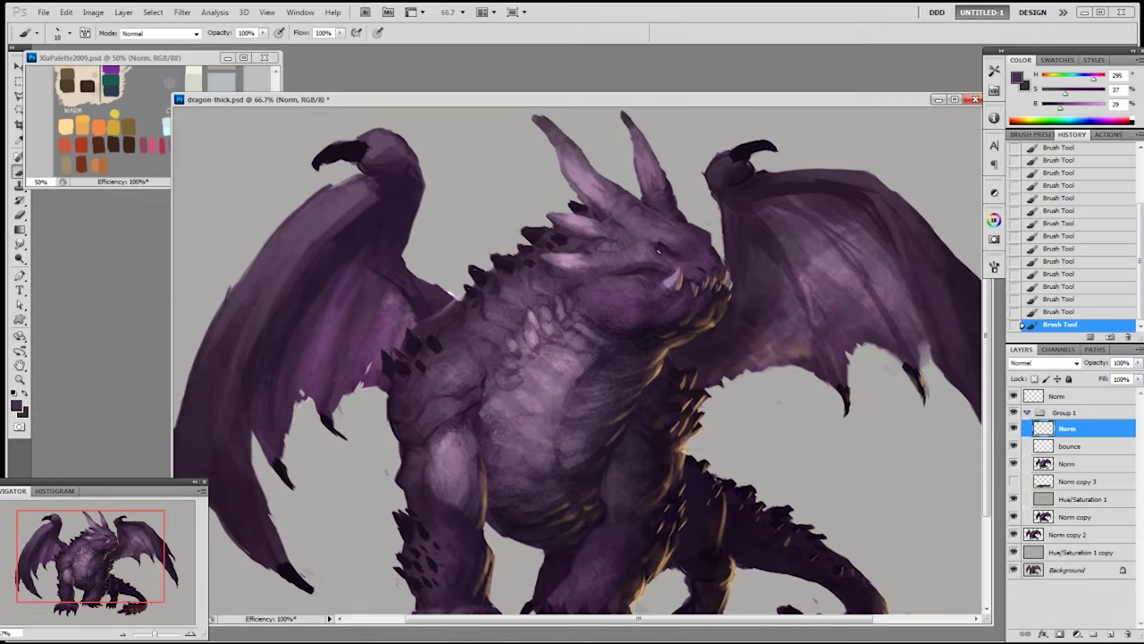
left_click(662, 253, "alt")
- Paint a glowing orange iris with a 10 px hard round brush at 30% opacity, finishing in Linear Dodge (Add) mode
right_click(675, 246)
left_click(696, 324)
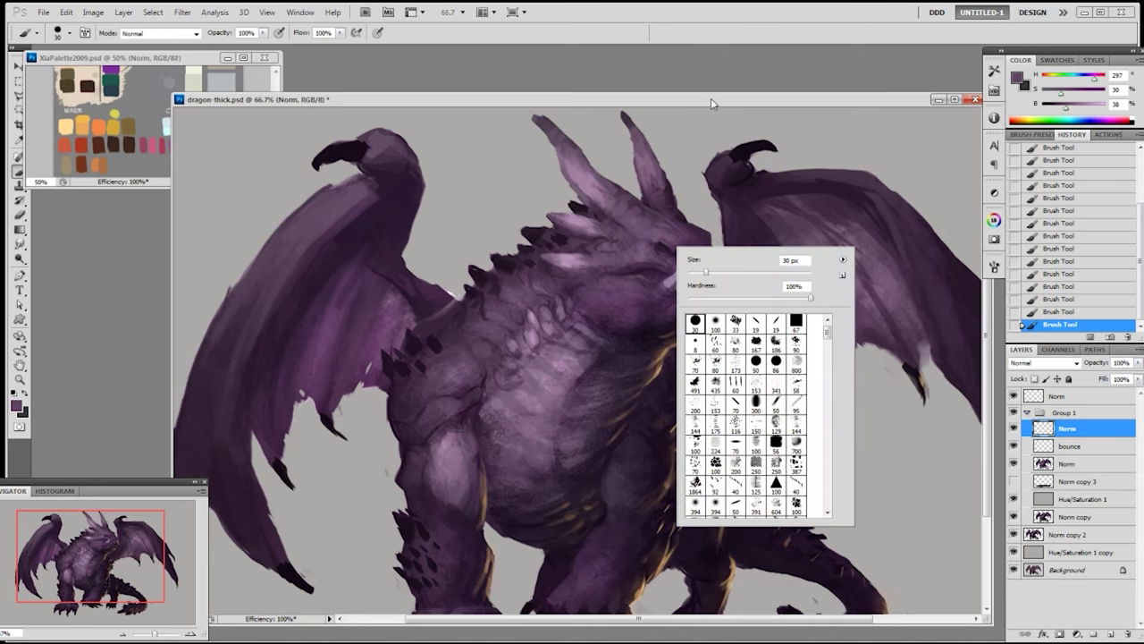
left_click(711, 99)
left_click(99, 124, "alt")
key("5")
key("bracketleft")
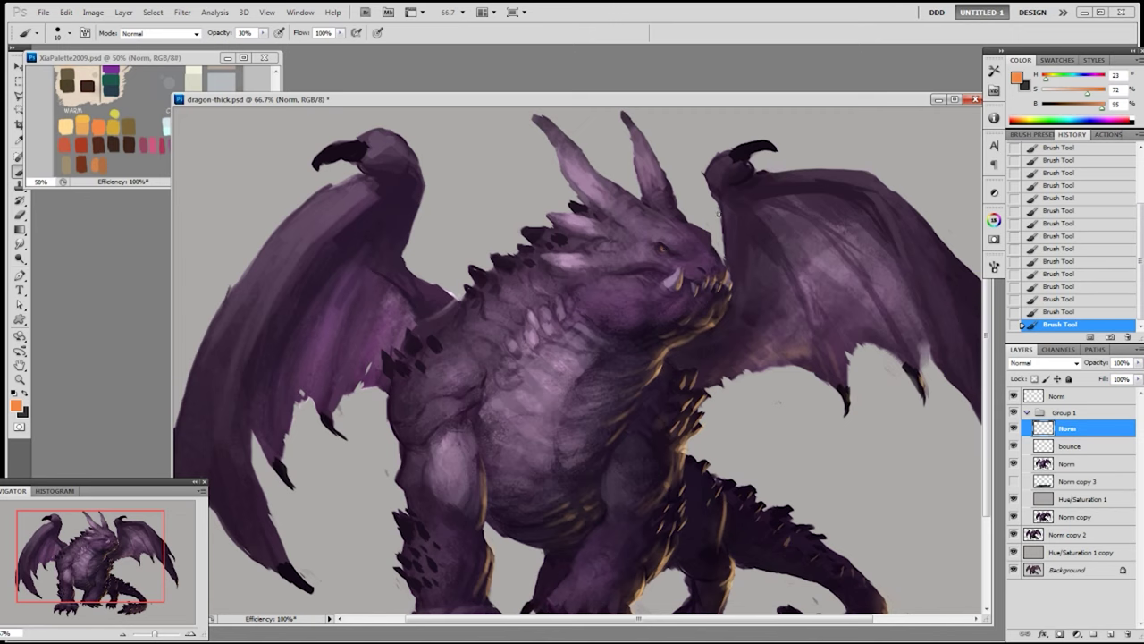
left_click(159, 33)
left_click(170, 187)
left_click(663, 251)
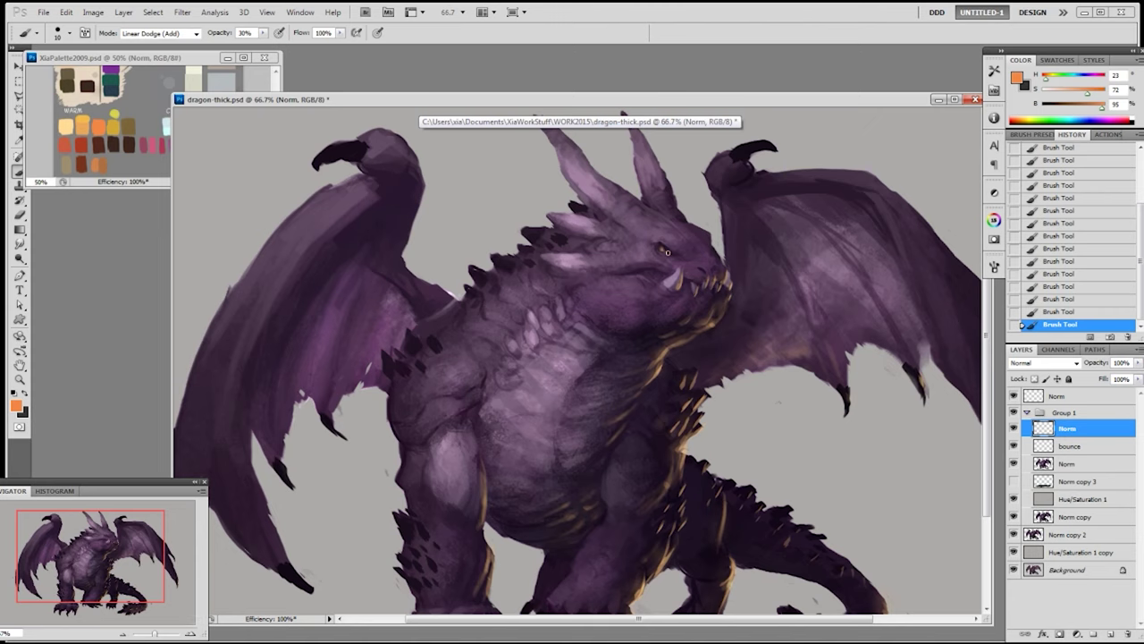
- Darken the skin around the eye with sampled dark purple, using the 19 px brush in Normal mode
right_click(733, 229)
left_click(804, 303)
left_click(156, 34)
left_click(166, 36)
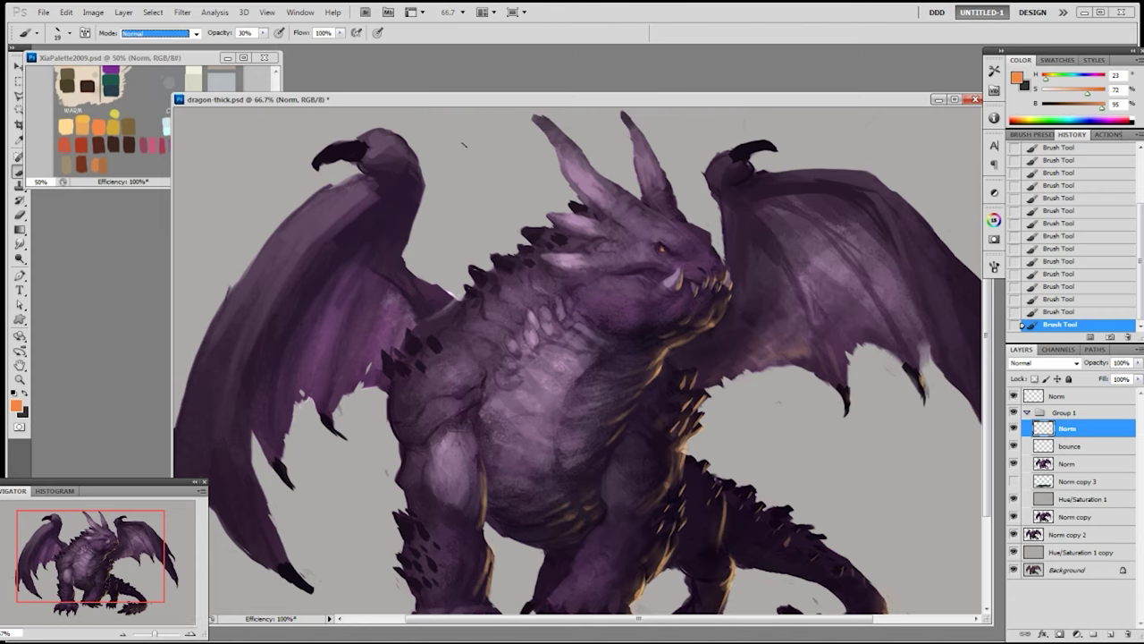
left_click(666, 242, "alt")
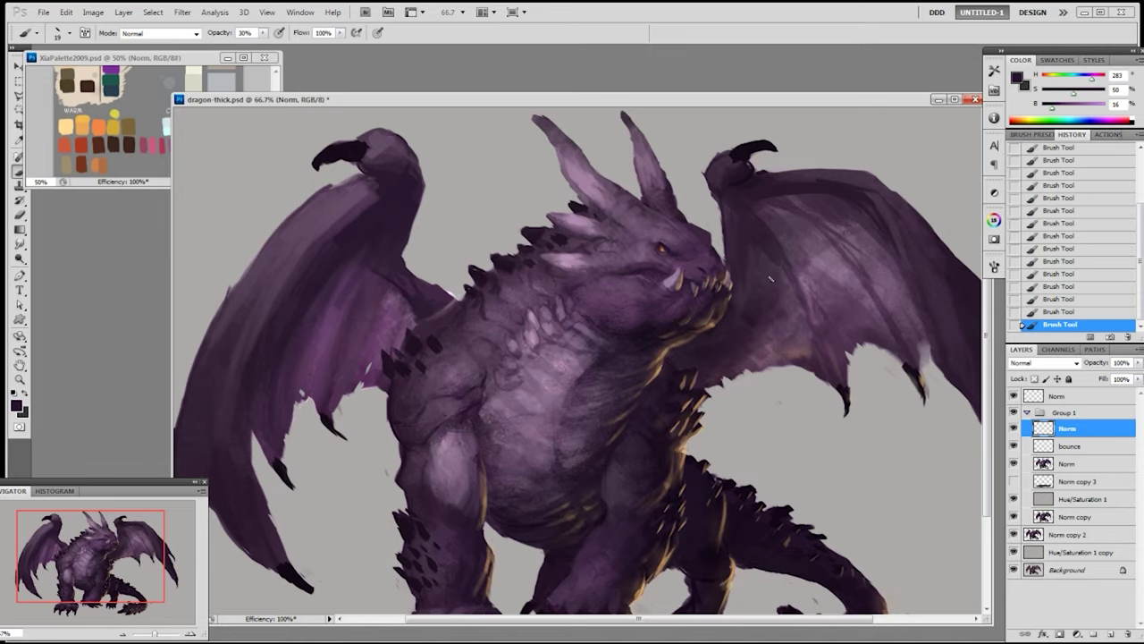
- Define the eye's dark outline with sampled dark purple, using a 7 px brush at 100% opacity
key("ctrl+plus")
left_click_drag(835, 311, 773, 341)
right_click(729, 260)
left_click(807, 333)
left_click(818, 330)
left_click(647, 224, "alt")
key("bracketleft")
key("bracketleft")
key("bracketleft")
key("bracketleft")
left_click(642, 223, "alt")
key("0")
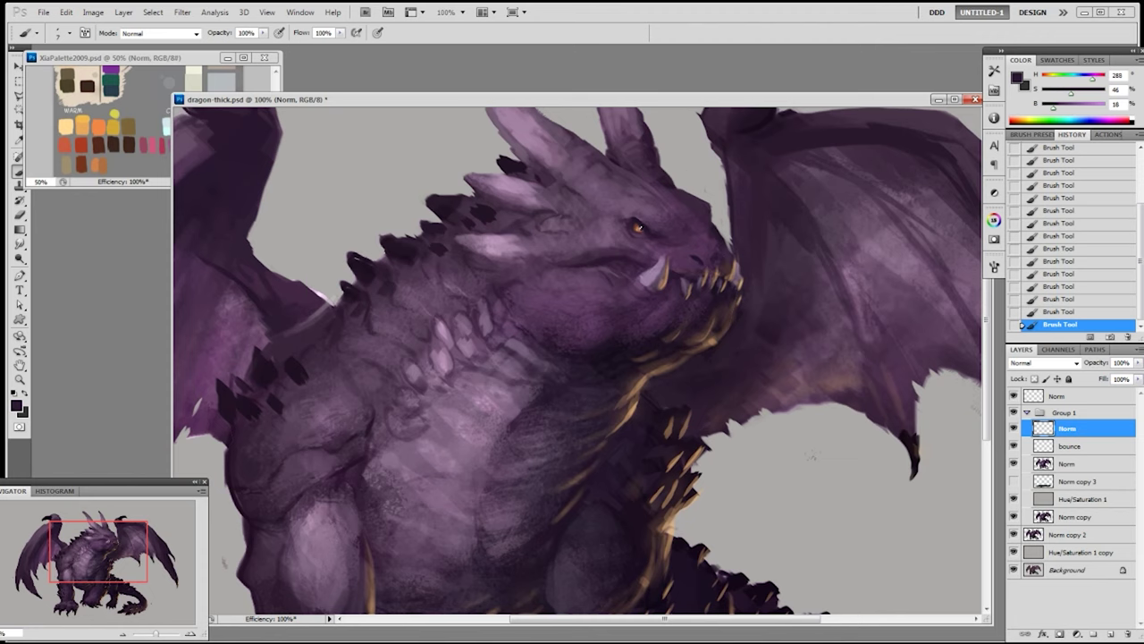
- Refine the iris and the skin around the eye with sampled orange and lighter purple tones
left_click(640, 225, "alt")
left_click(638, 230, "alt")
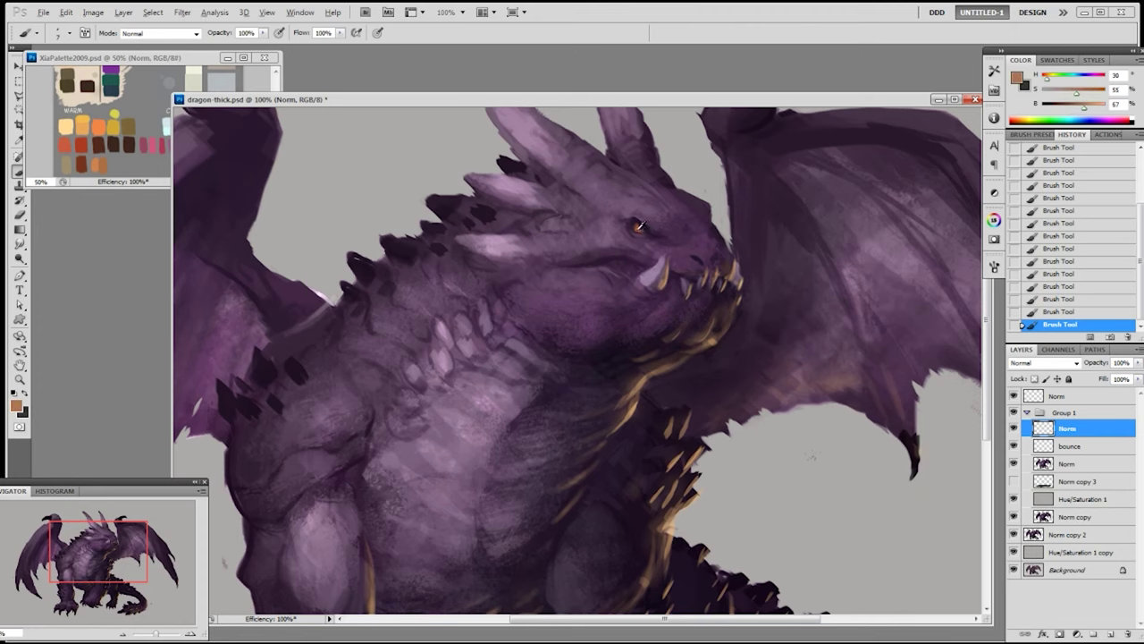
left_click(533, 195, "alt")
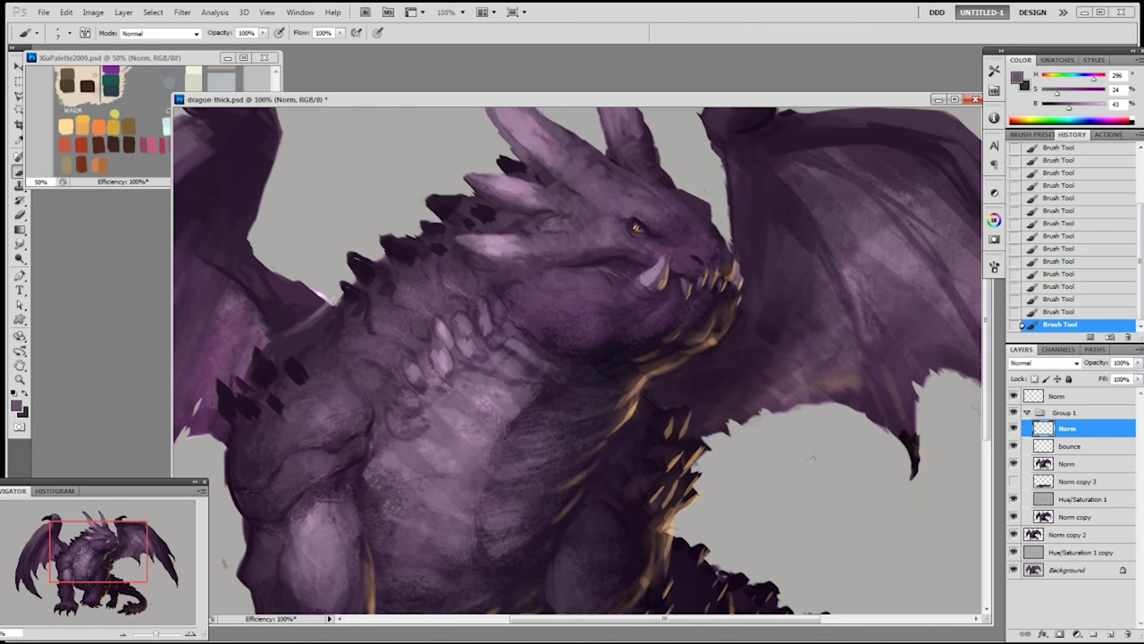
left_click(639, 223, "alt")
left_click(637, 227, "alt")
- Brighten the iris with sampled orange in Linear Dodge (Add) mode, using a reduced 19 px brush
right_click(719, 178)
left_click(791, 257)
left_click(638, 228, "alt")
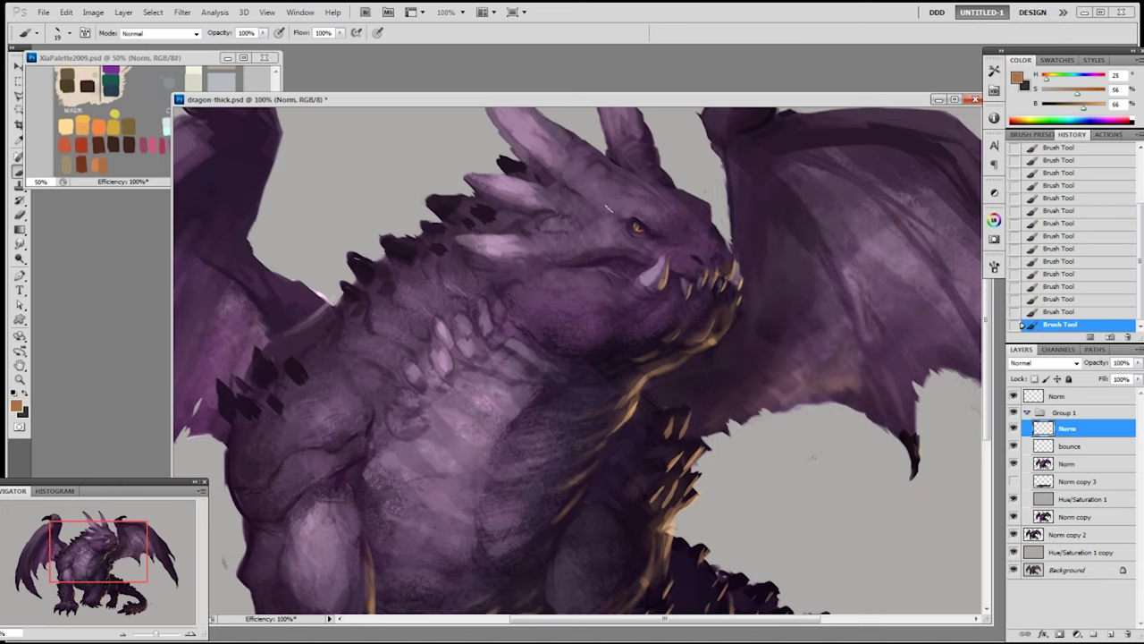
left_click(196, 34)
left_click(168, 187)
left_click(637, 228)
key("bracketleft")
key("bracketleft")
key("bracketleft")
left_click(639, 229)
key("ctrl+minus")
key("ctrl+minus")
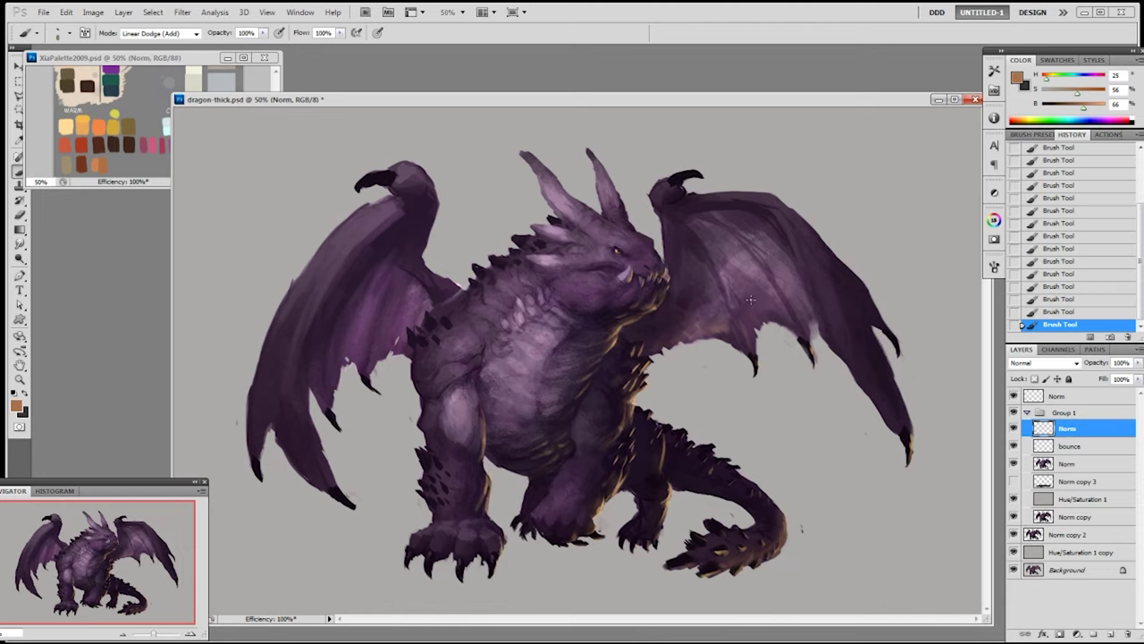
- Return the brush to Normal mode and touch up the eye's dark lids with sampled tones
key("ctrl+plus")
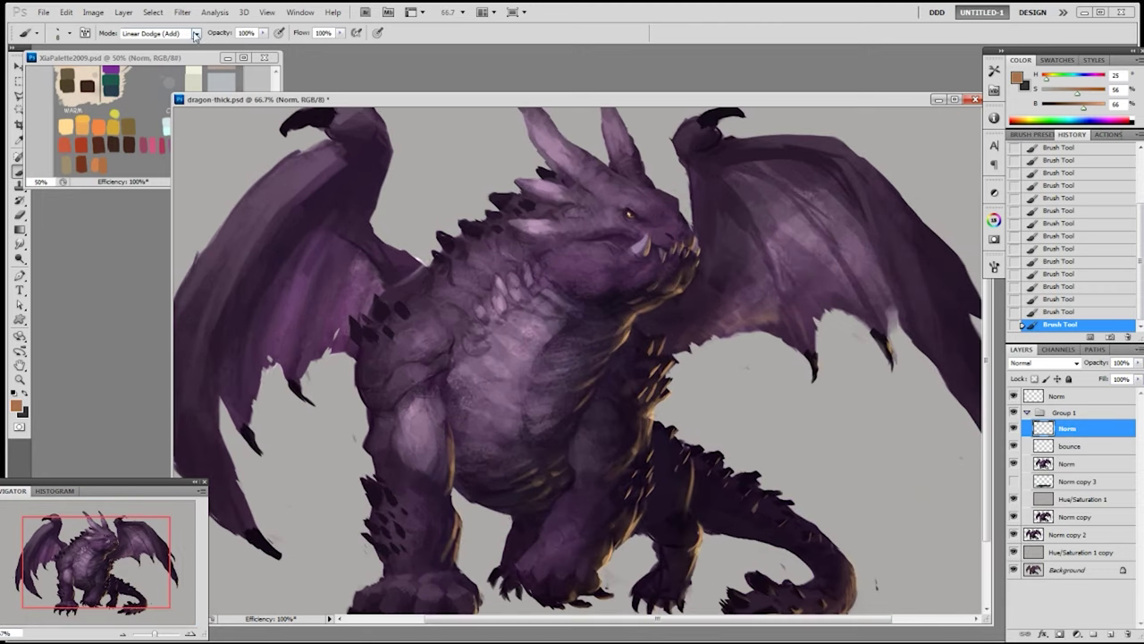
left_click(190, 33)
left_click(178, 38)
left_click(638, 219, "alt")
key("ctrl+plus")
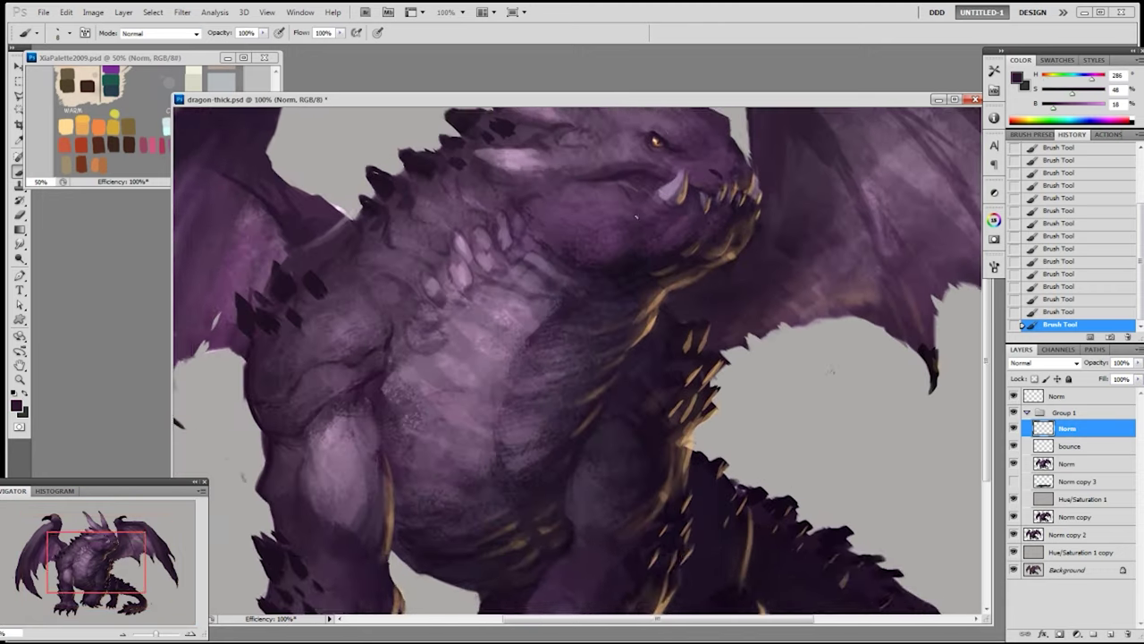
left_click_drag(721, 269, 704, 326)
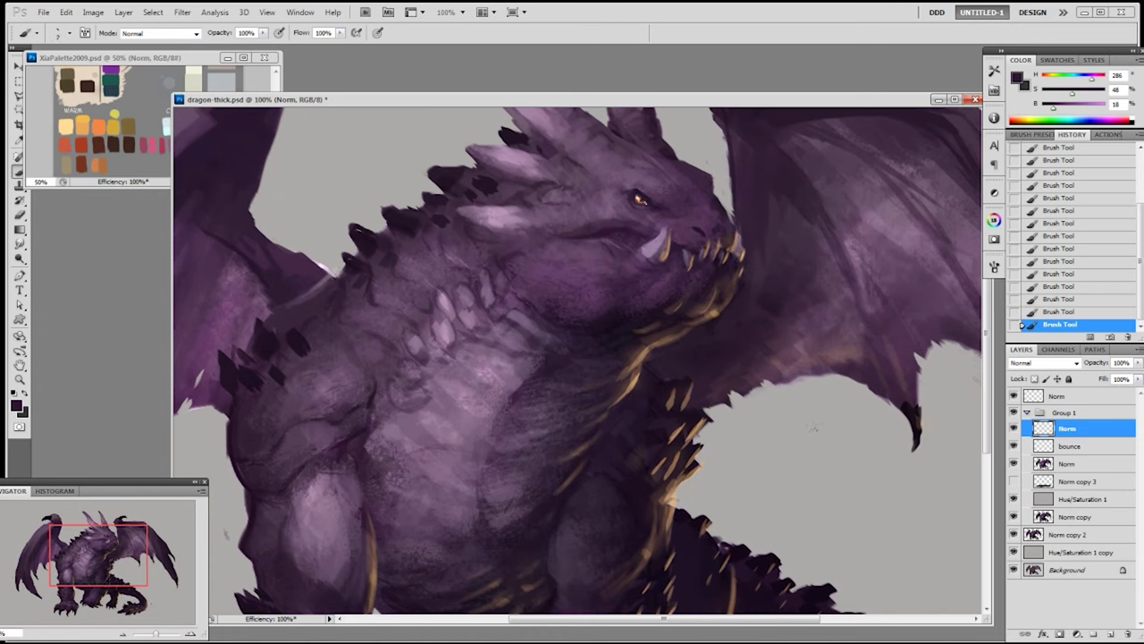
left_click(640, 202, "alt")
left_click(640, 202, "alt")
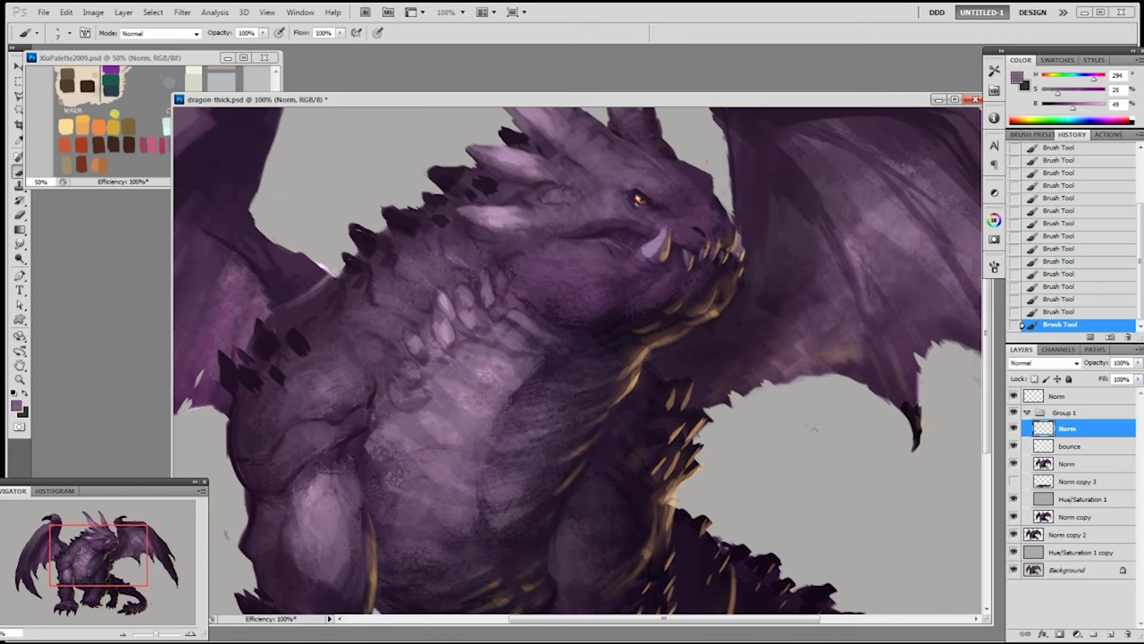
- Refine the eyelids, brow and inner eye corner by alternating sampled dark and mid purple tones
left_click(637, 203, "alt")
left_click(640, 202, "alt")
left_click(649, 201, "alt")
left_click(639, 199, "alt")
left_click(641, 186, "alt")
left_click(646, 200, "alt")
left_click(654, 195, "alt")
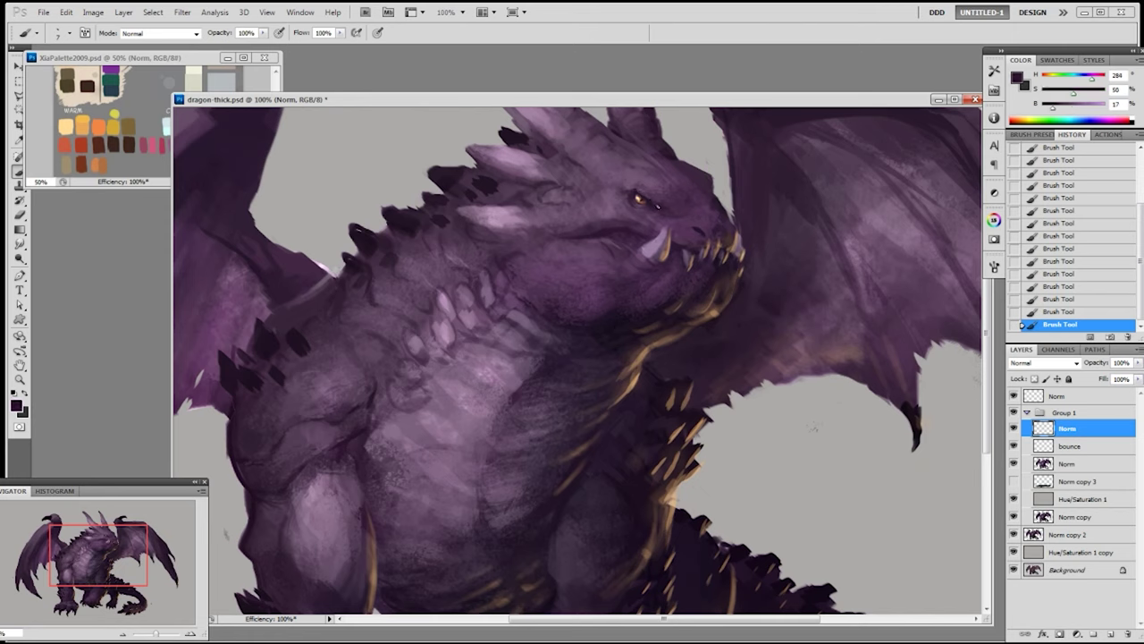
left_click(658, 214, "alt")
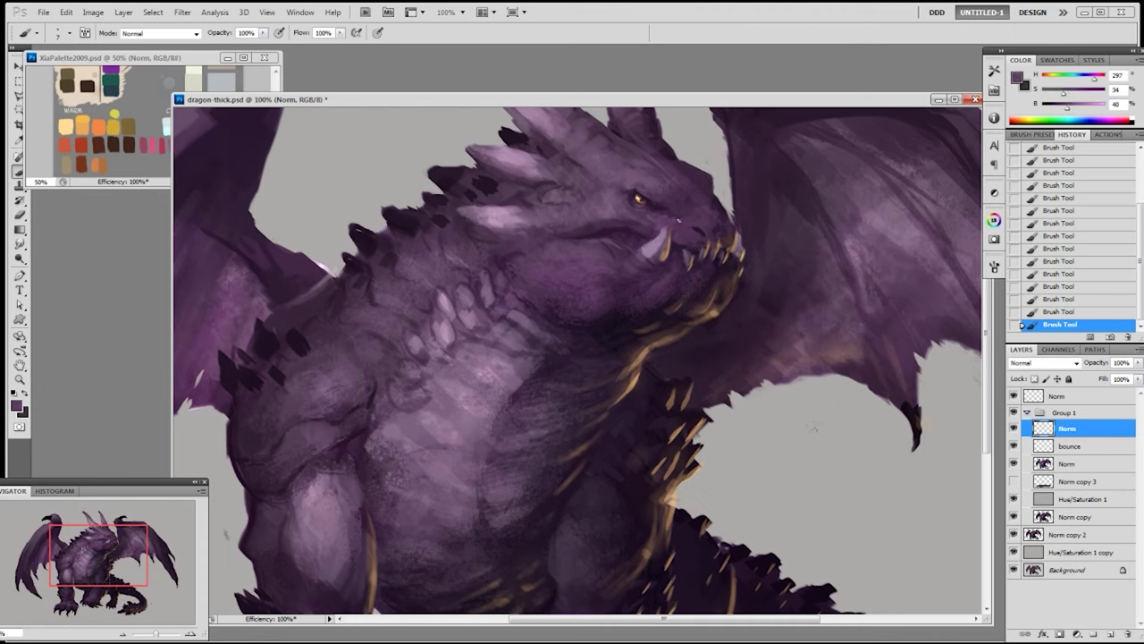
- Deepen the cheek and mouth line behind the tusk with sampled dark purples
left_click(639, 215, "alt")
left_click(603, 217, "alt")
key("bracketright")
key("bracketright")
key("bracketright")
key("bracketright")
left_click(612, 224, "alt")
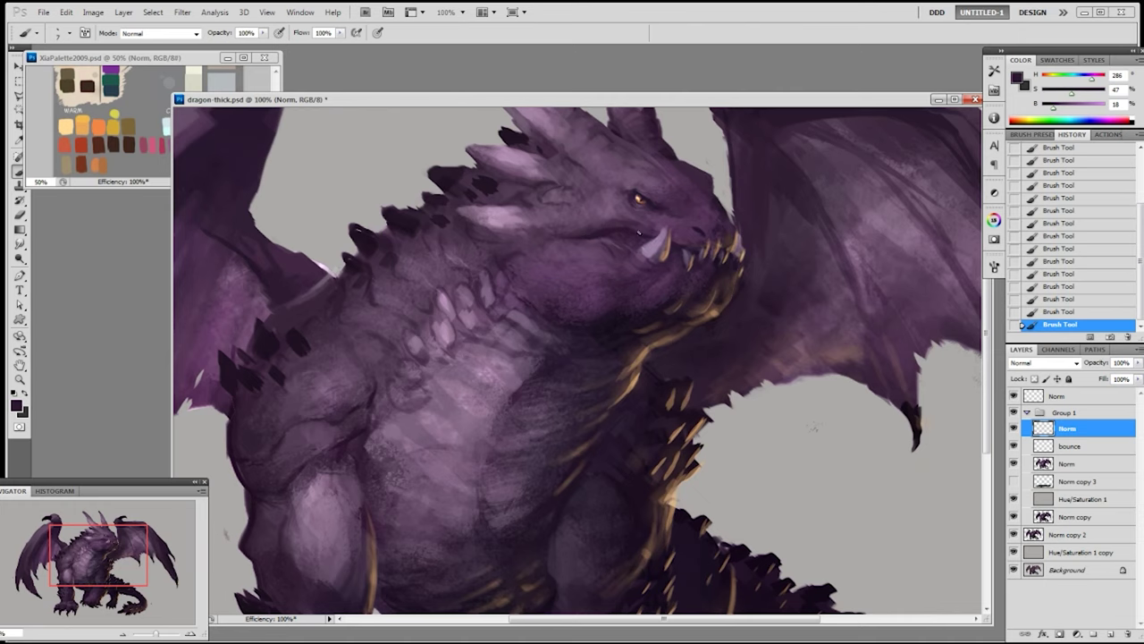
- Enlarge the document window to show more of the dragon at 66.7% zoom
key("ctrl+minus")
left_click_drag(636, 326, 637, 289)
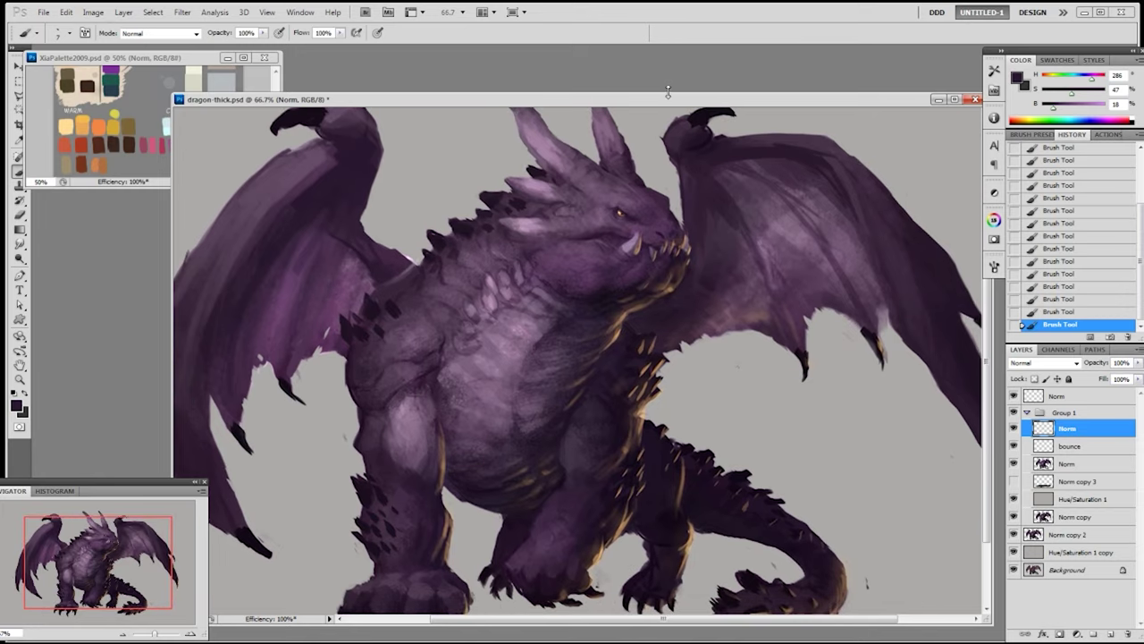
left_click_drag(672, 94, 663, 60)
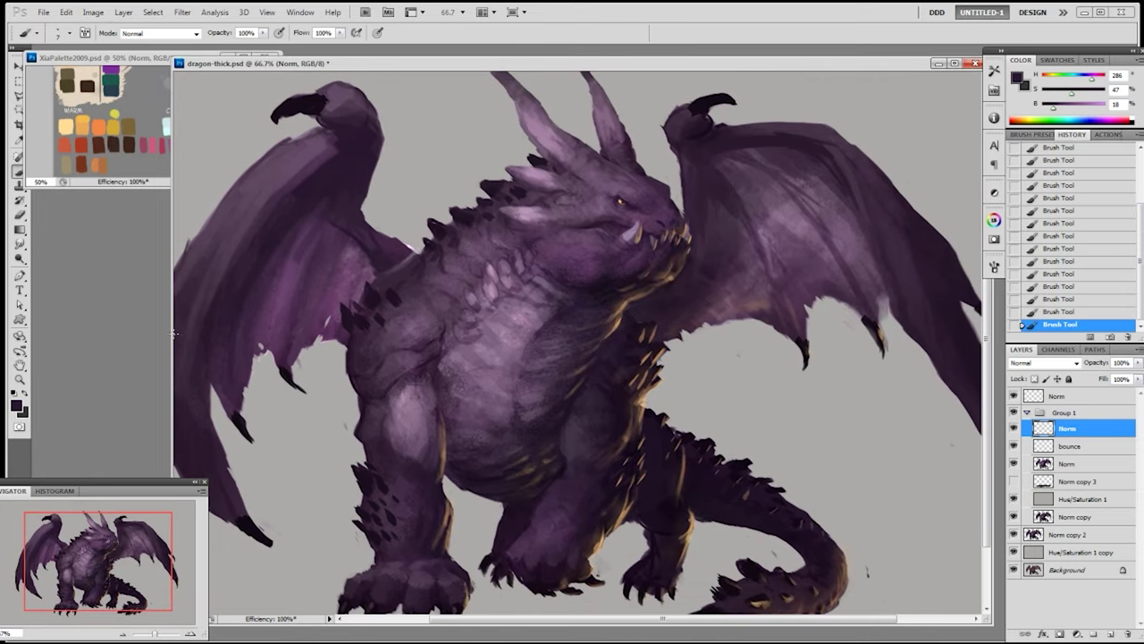
left_click_drag(174, 331, 124, 331)
left_click_drag(597, 382, 686, 395)
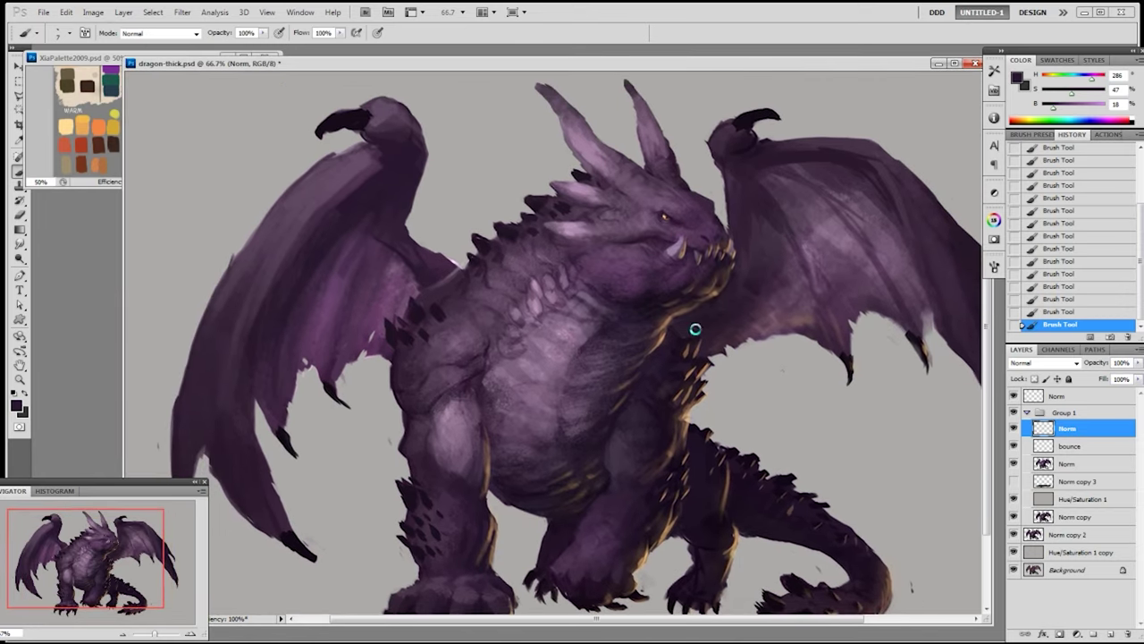
- Paint the mouth corner in reddish brown from the palette at 50% opacity, blending it with sampled tones
left_click(80, 168, "alt")
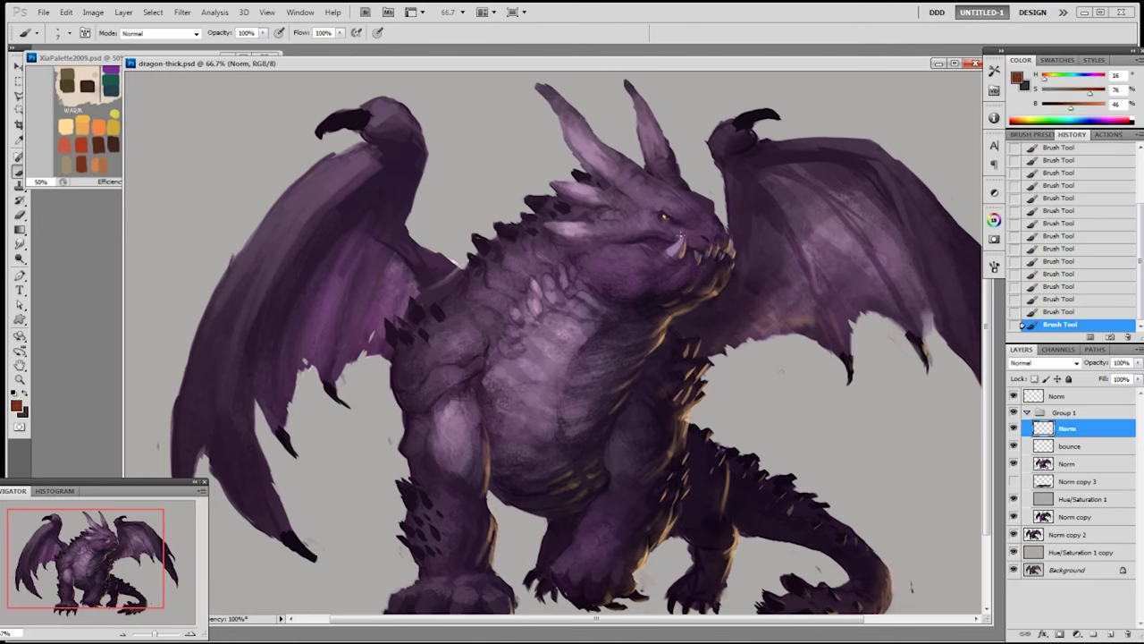
key("5")
left_click_drag(655, 240, 654, 241)
left_click(654, 234, "alt")
left_click(664, 241, "alt")
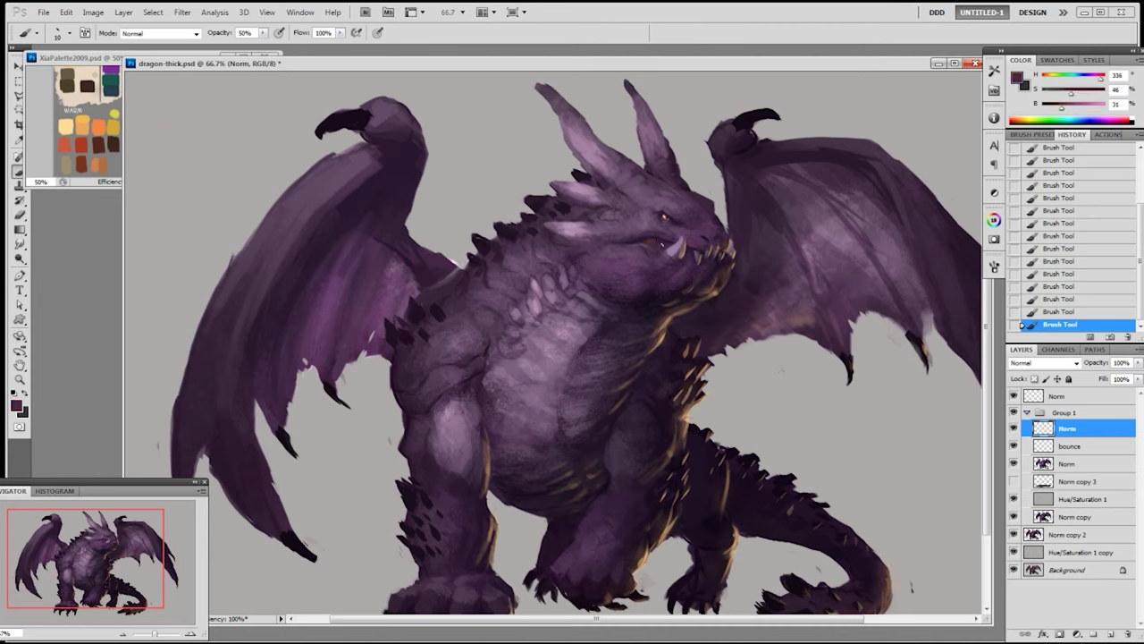
- Mix a pale lavender (H 287, S 8, B 75) and refine the tusk and mouth corner with it and sampled tones
left_click(656, 221, "alt")
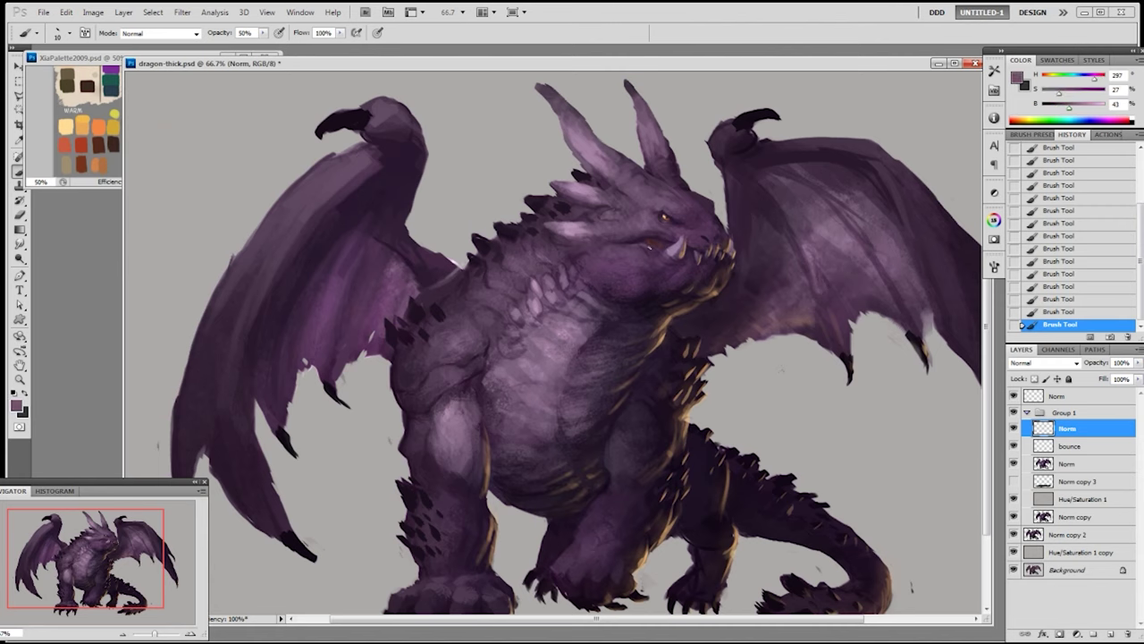
left_click_drag(1069, 108, 1089, 108)
left_click_drag(1059, 93, 1047, 93)
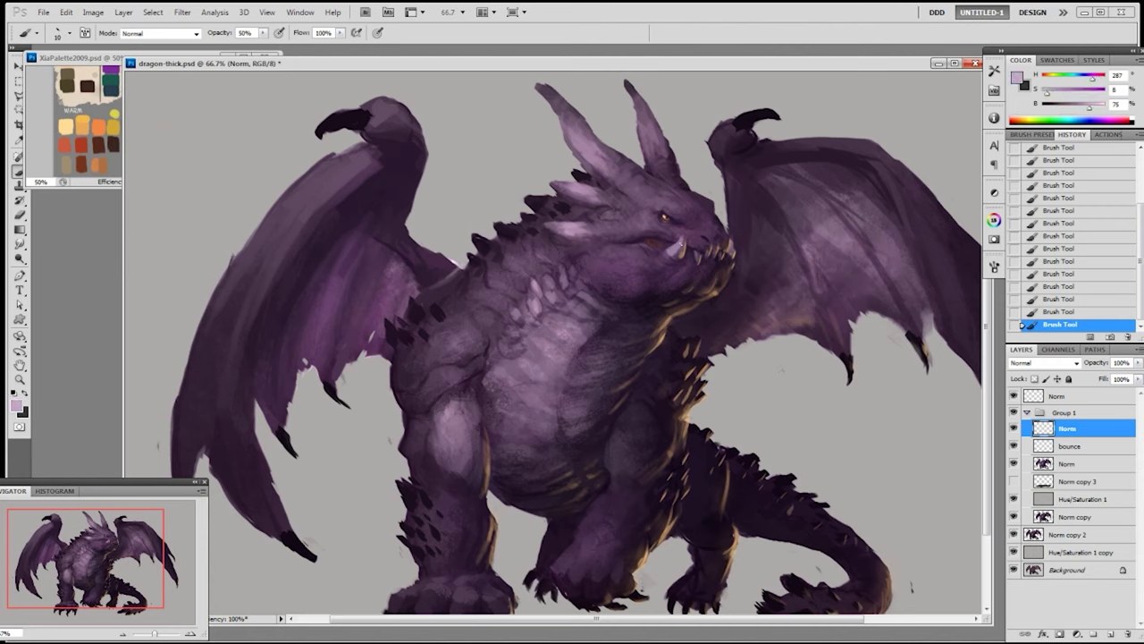
key("bracketleft")
left_click(683, 235, "alt")
left_click(682, 238, "alt")
left_click(672, 241, "alt")
left_click(663, 242, "alt")
left_click(669, 247, "alt")
left_click(652, 239, "alt")
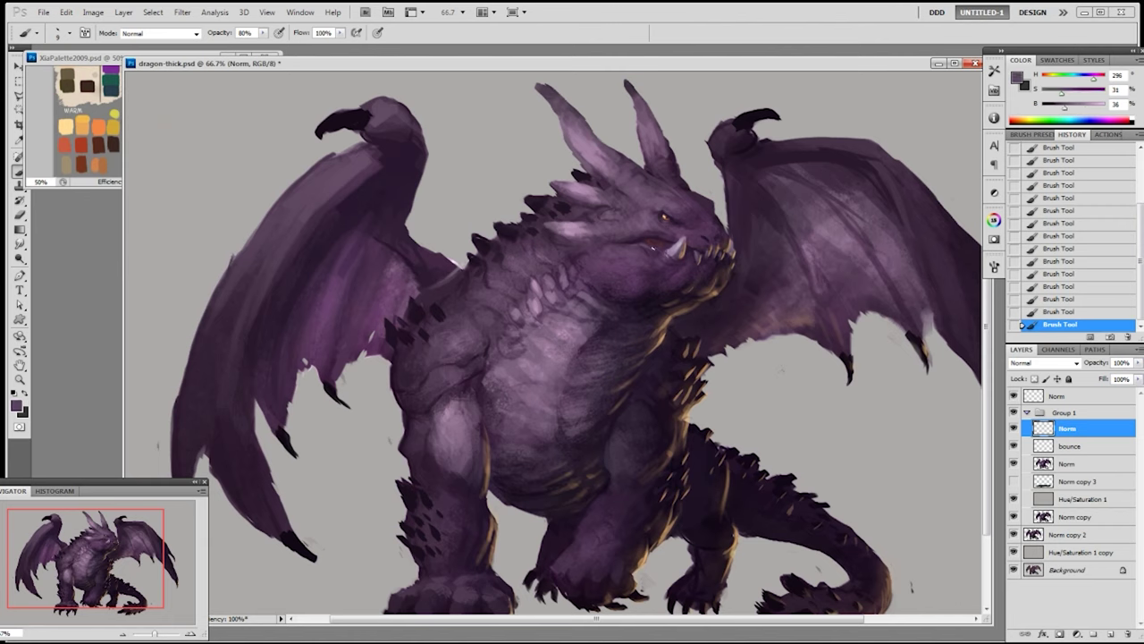
- Paint palette red inside the mouth corner at 80% opacity, and define its edges with sampled dark purple at 100%
left_click(652, 239, "alt")
left_click(69, 129, "alt")
left_click(83, 150, "alt")
left_click_drag(650, 241, 668, 241)
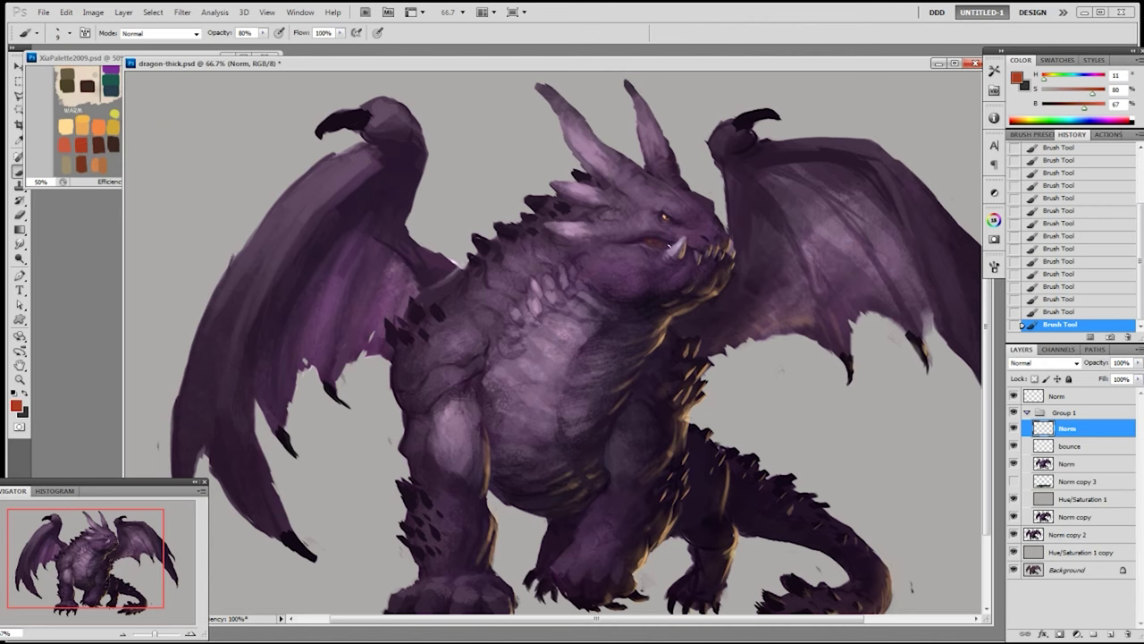
key("0")
left_click(652, 240, "alt")
left_click(660, 240, "alt")
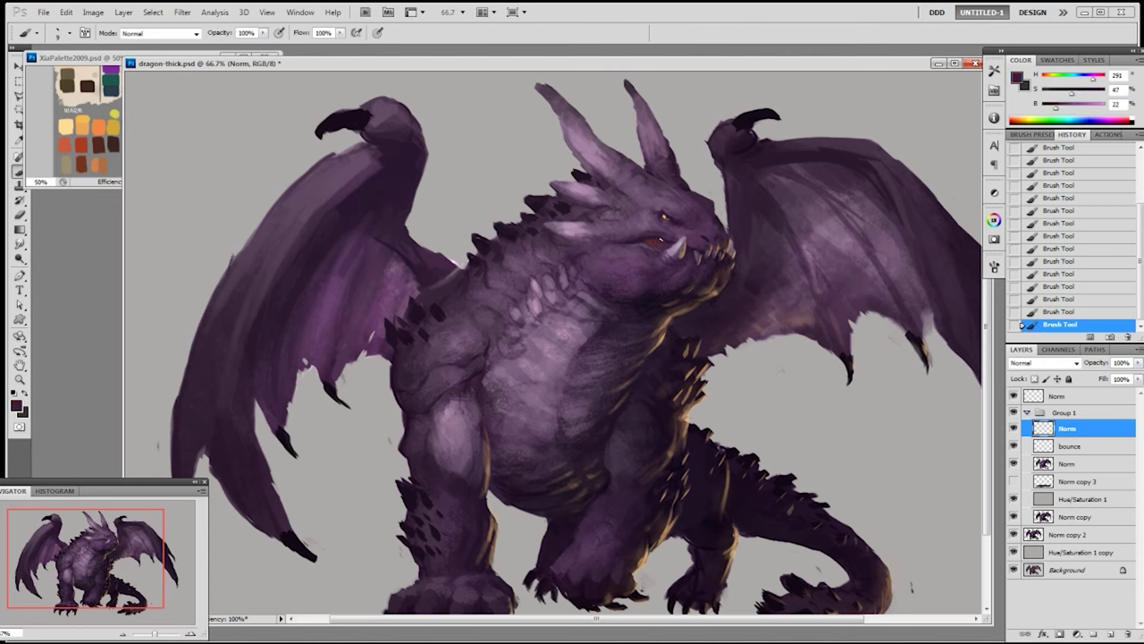
- Touch up the tusk and its base with sampled light and dark tones
left_click(677, 248, "alt")
left_click(677, 248, "alt")
left_click(678, 242, "alt")
left_click(677, 241, "alt")
left_click(682, 244, "alt")
- Create a new layer and paint small pale teeth behind the tusk with a small brush
right_click(684, 240)
left_click(788, 302)
left_click(827, 70)
key("ctrl+shift+alt+n")
key("bracketleft")
key("bracketleft")
key("bracketleft")
left_click_drag(667, 247, 668, 242)
key("ctrl+z")
left_click_drag(665, 245, 663, 237)
left_click(668, 242)
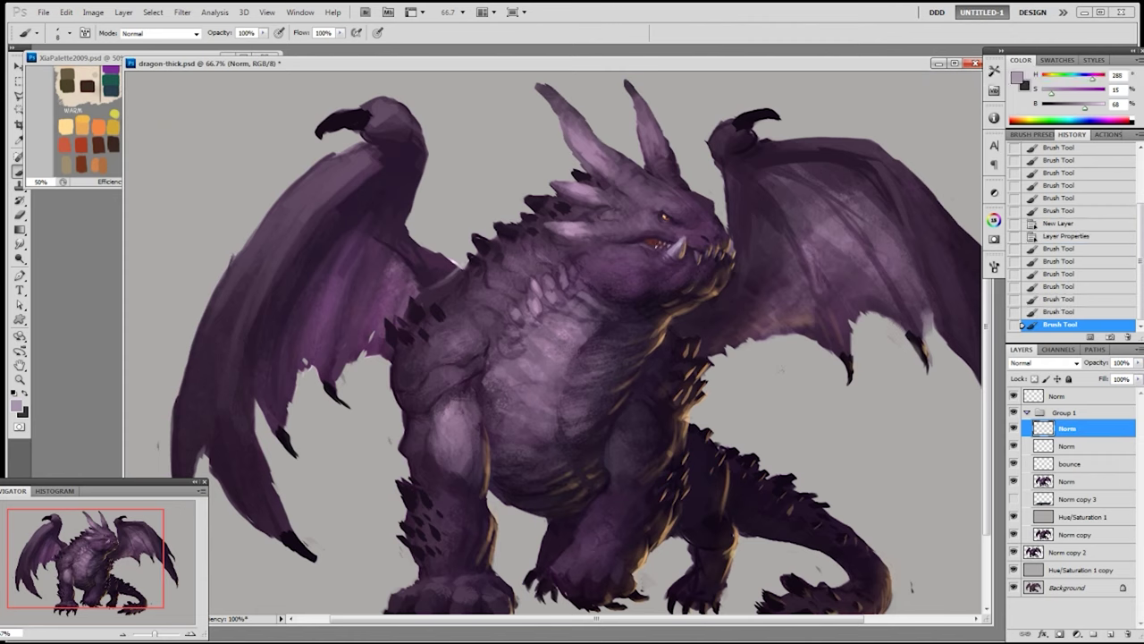
- Add more tiny pale dabs to shape the row of teeth behind the tusk
left_click(669, 241)
left_click(669, 241)
left_click(669, 242)
left_click(669, 241)
left_click(668, 242)
left_click(668, 241, "alt")
left_click(668, 241)
left_click(669, 242)
left_click(669, 241)
- Refine the tusk and the lip in front of it with sampled purples, undoing the last stroke
left_click(679, 242, "alt")
left_click(697, 249, "alt")
left_click(683, 246, "alt")
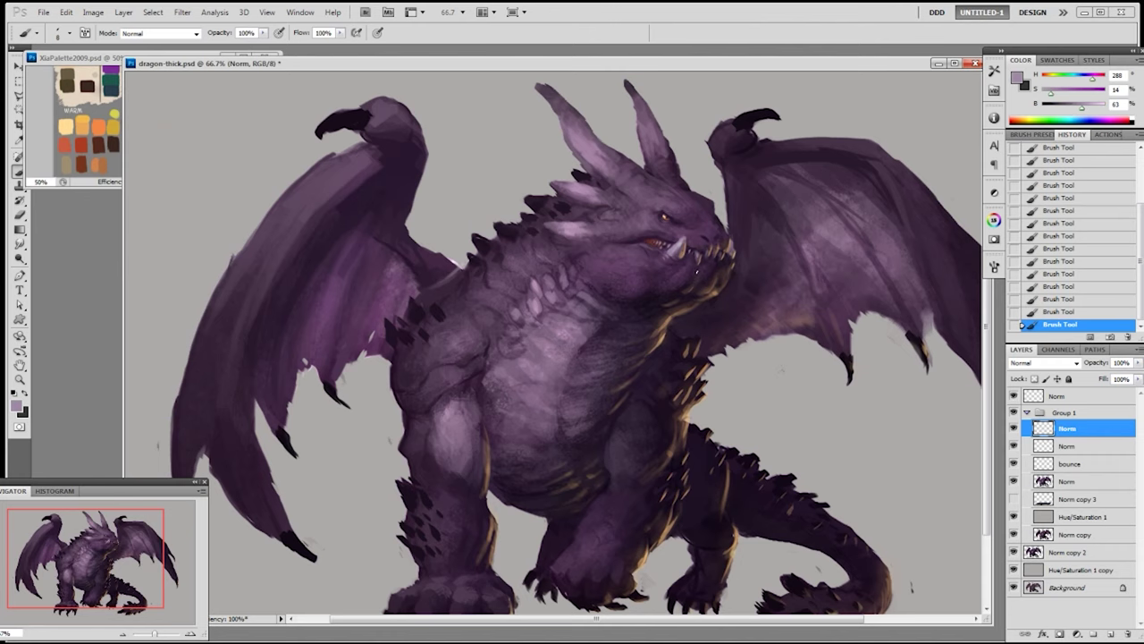
left_click(697, 248, "alt")
left_click(699, 245, "alt")
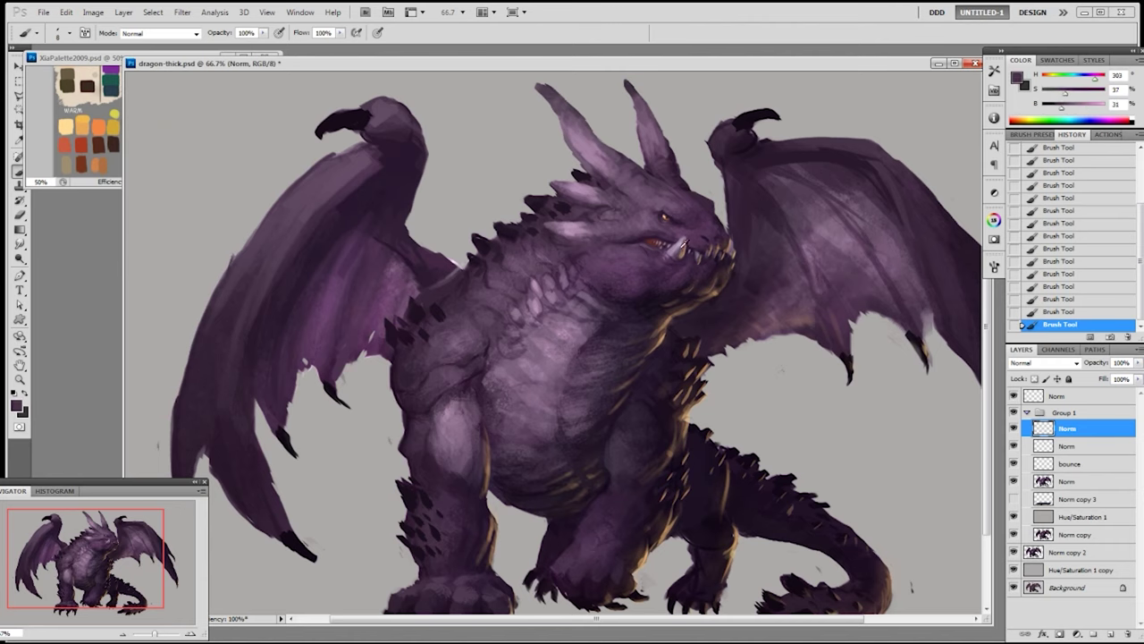
left_click(698, 248, "alt")
key("ctrl+z")
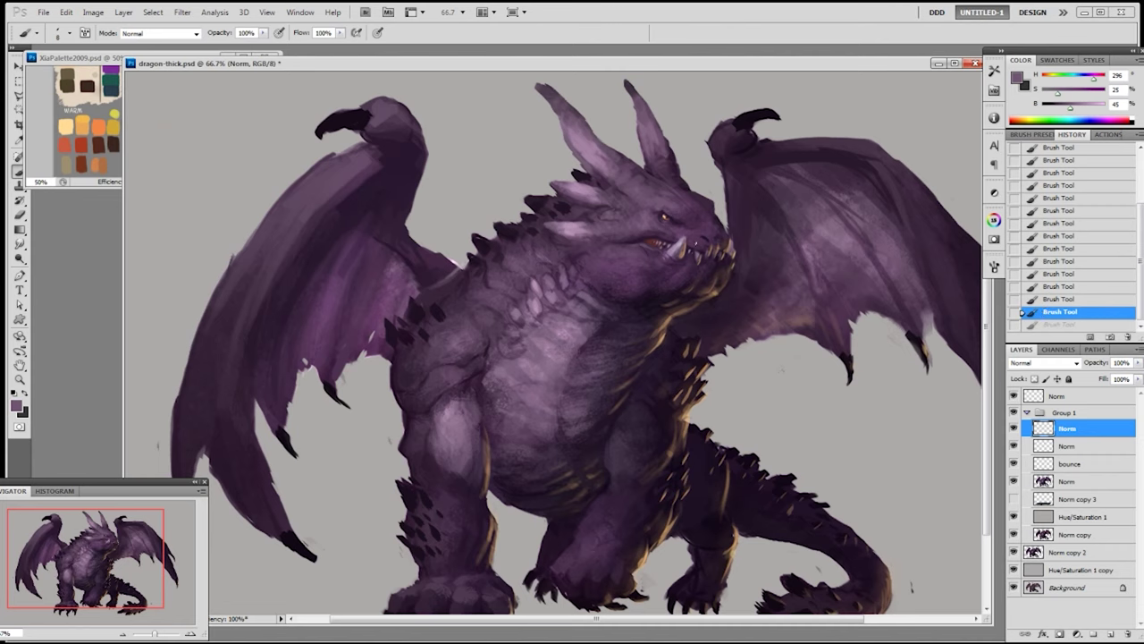
- Detail the nostril and surrounding muzzle skin with dabs of sampled light and dark purples
left_click(701, 243)
left_click(701, 243, "alt")
left_click(701, 244, "alt")
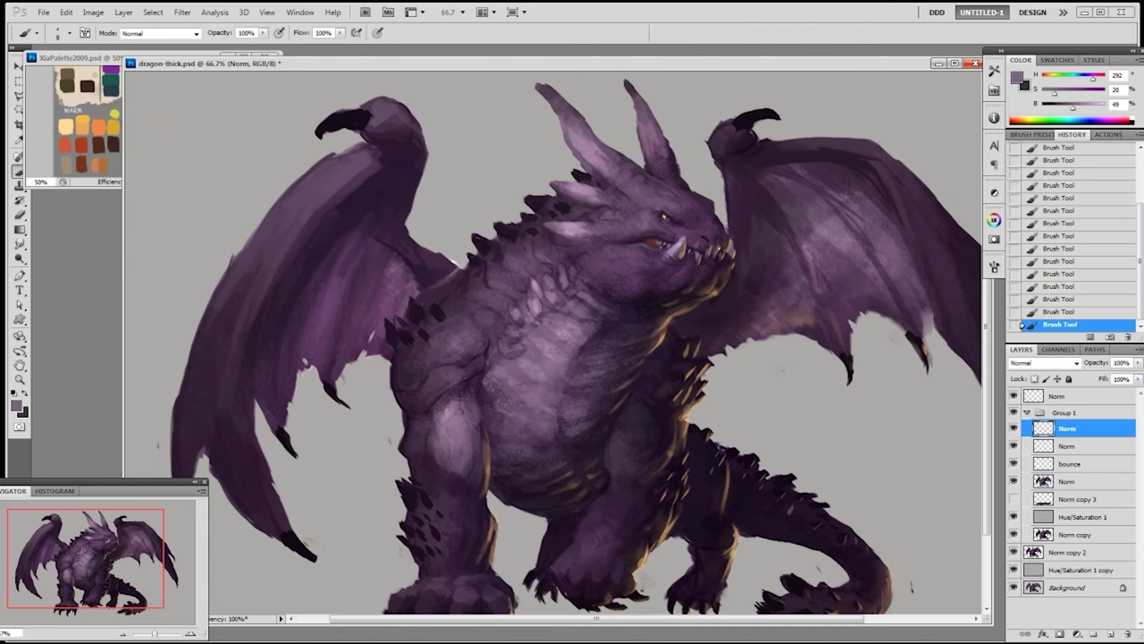
left_click(701, 241, "alt")
left_click(702, 242)
left_click(703, 240, "alt")
left_click(705, 238, "alt")
left_click(700, 243, "alt")
left_click(704, 241, "alt")
left_click(704, 242)
left_click(703, 242, "alt")
- Clean up the snout's front edge with sampled dark purple
left_click(713, 236, "alt")
left_click(717, 225, "alt")
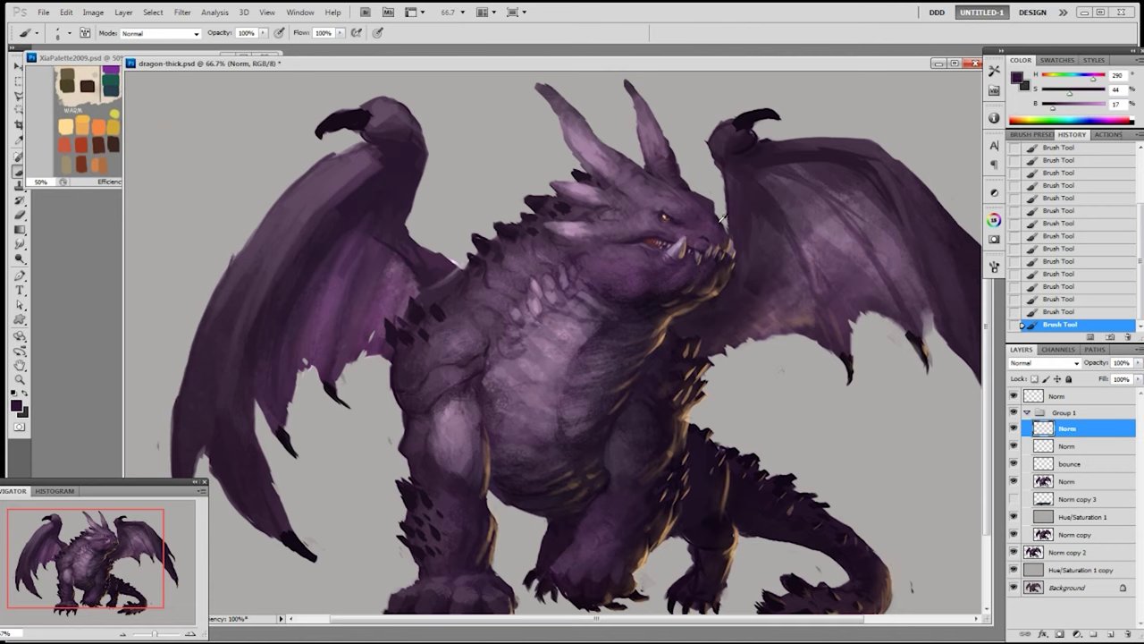
left_click(725, 238)
- Load the painted dragon layer below bounce as a selection, hide its edges, and set up a reduced 175 px textured brush
left_click(645, 235, "alt")
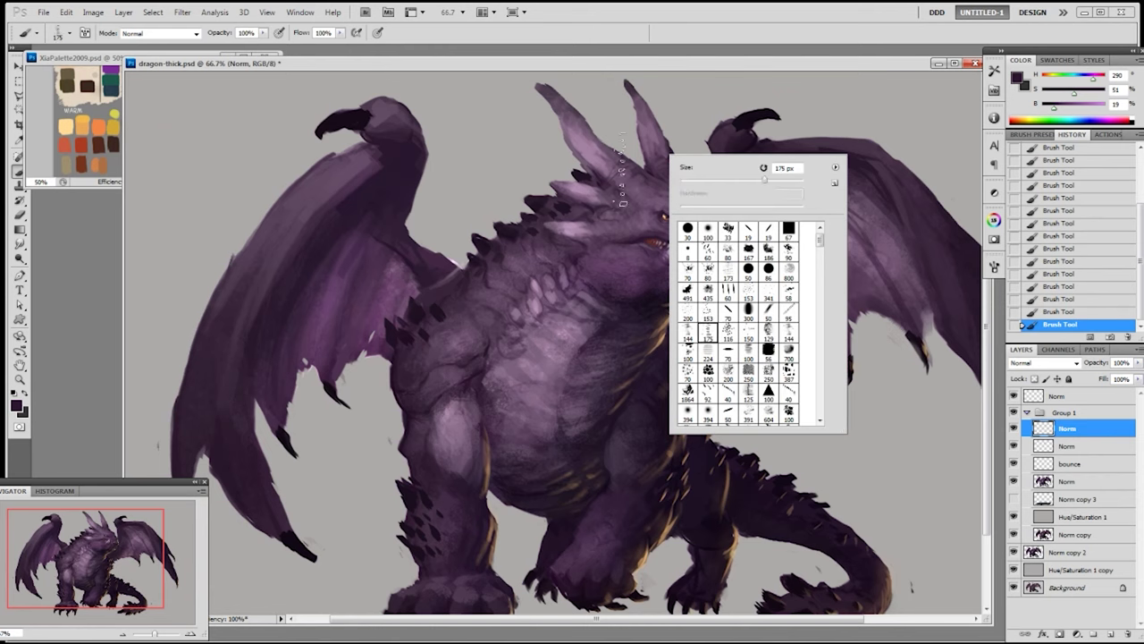
left_click(1042, 481, "ctrl")
key("ctrl+h")
key("bracketleft")
key("bracketleft")
key("bracketleft")
key("bracketleft")
key("bracketleft")
key("bracketleft")
mouse_move(599, 156)
left_mouse_down()
mouse_move(625, 179)
mouse_move(676, 170)
left_mouse_up()
key("ctrl+z")
key("ctrl+z")
key("ctrl+z")
- Add subtle texture to the head and cheek with sampled purples, using the textured brush at 30% opacity
key("3")
key("super")
key("super")
left_click(595, 149, "alt")
left_click(599, 202, "alt")
left_click_drag(598, 201, 594, 192)
left_click_drag(581, 244, 590, 229)
- Texture both horns with sampled light purple at 50% opacity, and switch back to the 19 px brush
left_click(588, 155, "alt")
key("5")
left_click_drag(661, 142, 665, 170)
left_click(597, 152, "alt")
left_click_drag(595, 153, 610, 164)
left_click_drag(600, 150, 613, 161)
right_click(659, 235)
left_click(738, 310)
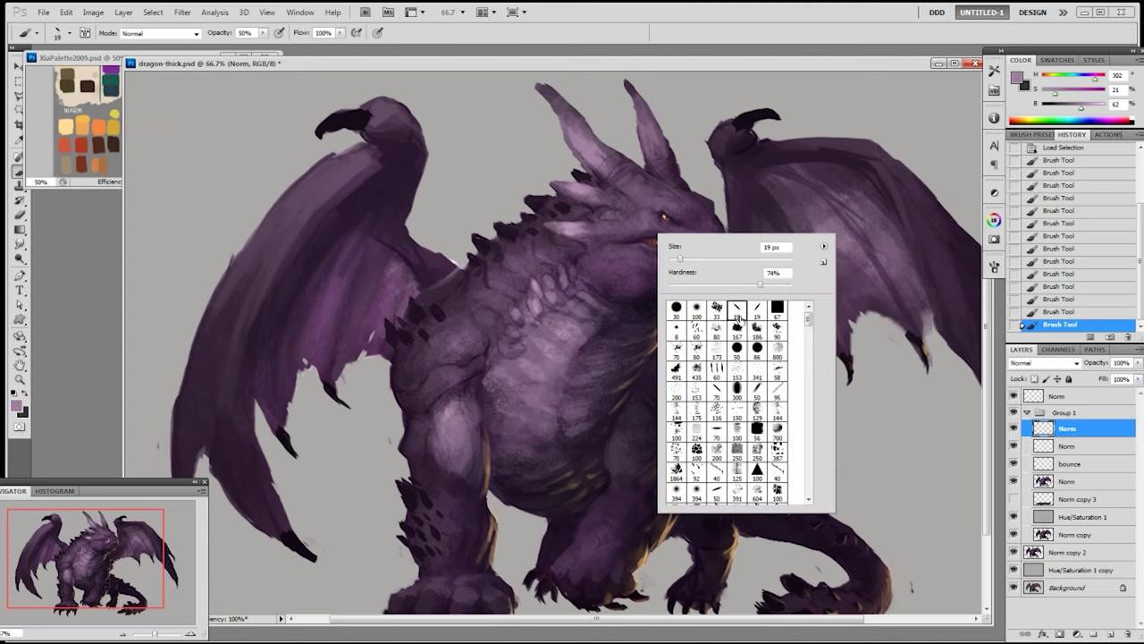
- Texture the brow below the near horn on the middle Norm layer above bounce, with pale greyish purple at 30% opacity and a 45 px brush
left_click(680, 352)
left_click(593, 152, "alt")
left_click(1087, 105)
left_click(1048, 90)
left_click(1064, 445)
key("bracketleft")
key("bracketleft")
key("bracketleft")
key("bracketleft")
key("bracketleft")
left_click_drag(606, 173, 619, 159)
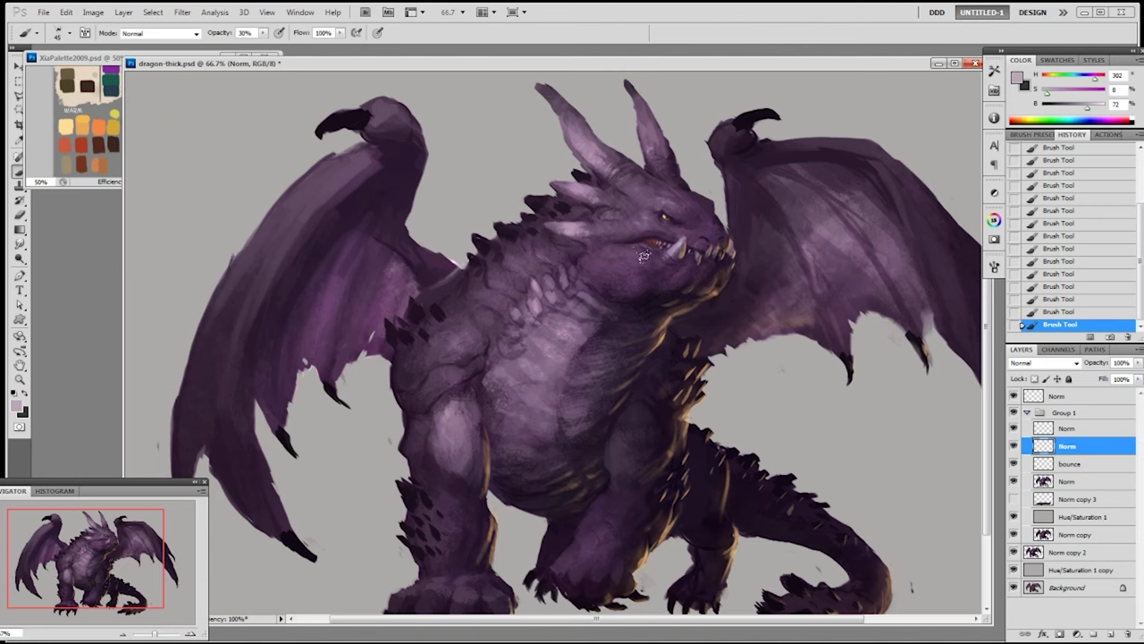
- Sample purples from the head and switch to the 19 px brush at 30% opacity to touch it up
left_click(652, 212, "alt")
right_click(663, 271)
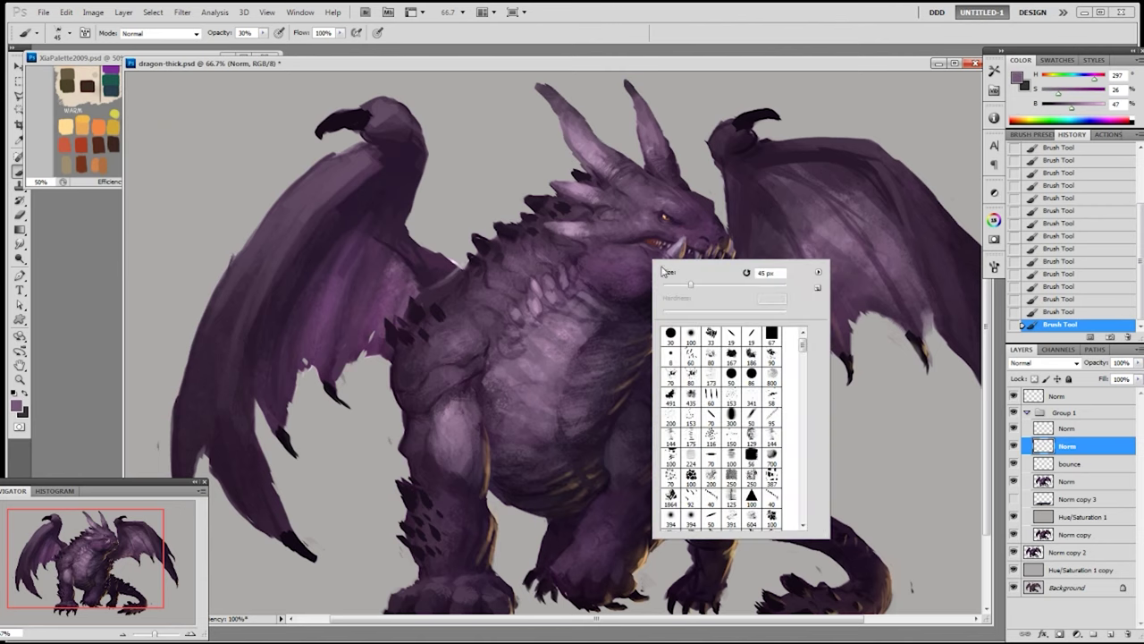
double_click(730, 338)
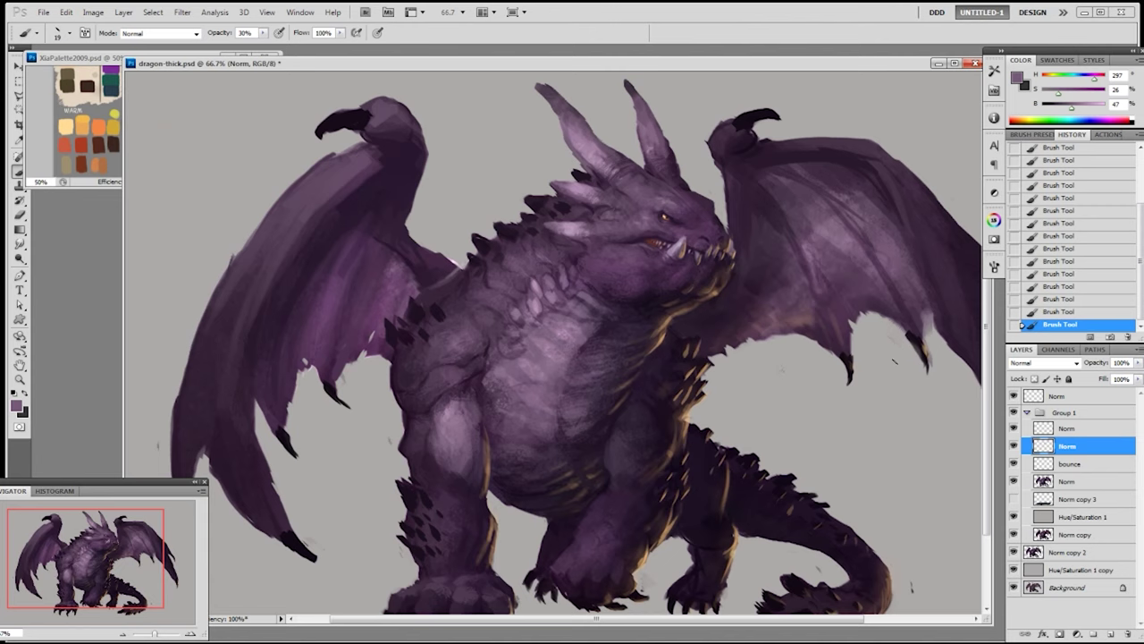
left_click(600, 206, "alt")
- Switch to the 116 px speckle brush, reduce it to 45 px, and texture the forehead with sampled dark purple at 80% opacity
right_click(662, 344)
left_click(666, 390)
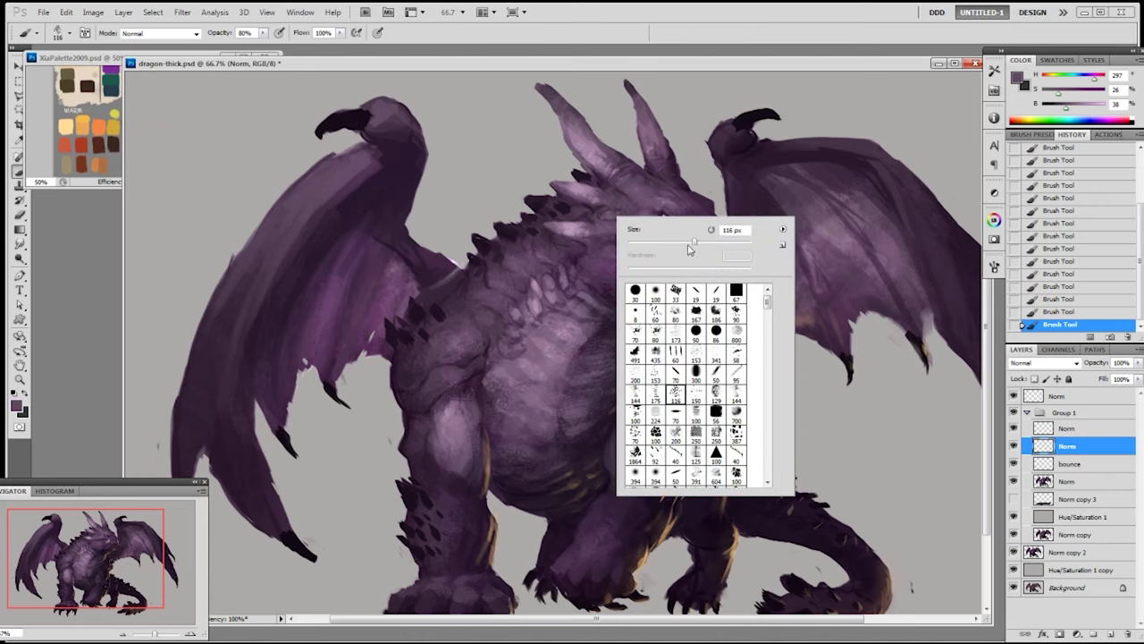
left_click(631, 169, "alt")
key("bracketleft")
key("bracketleft")
key("bracketleft")
key("bracketleft")
key("bracketleft")
key("bracketleft")
key("bracketleft")
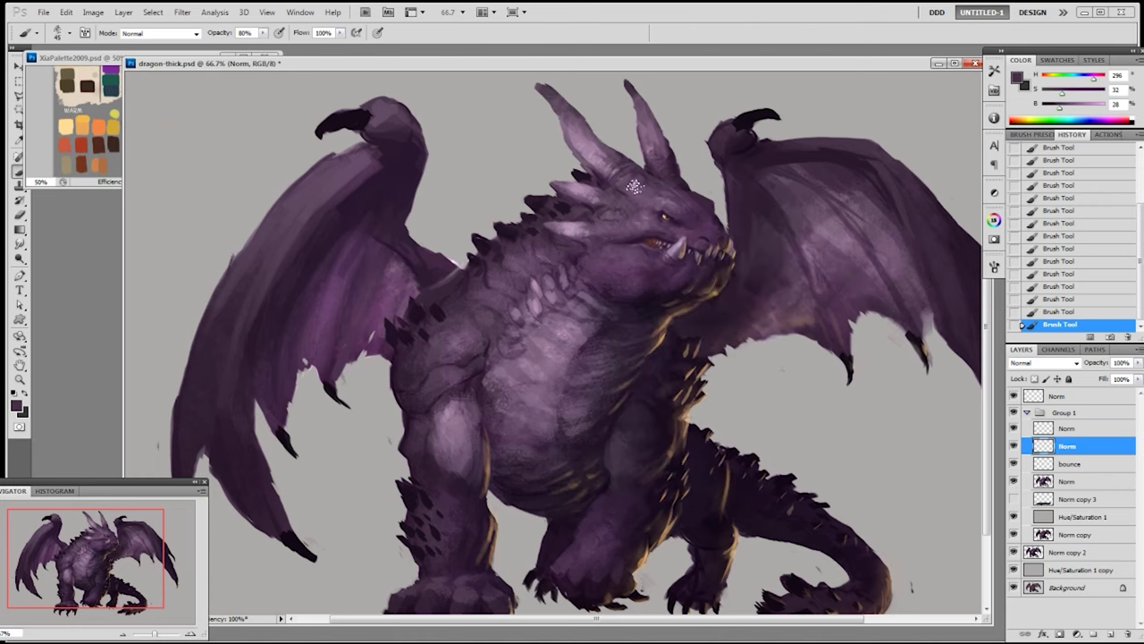
- Speckle the cheek and snout with sampled purples at 80% opacity, reducing the brush to 30 px
left_click(704, 188, "alt")
left_click(633, 284, "alt")
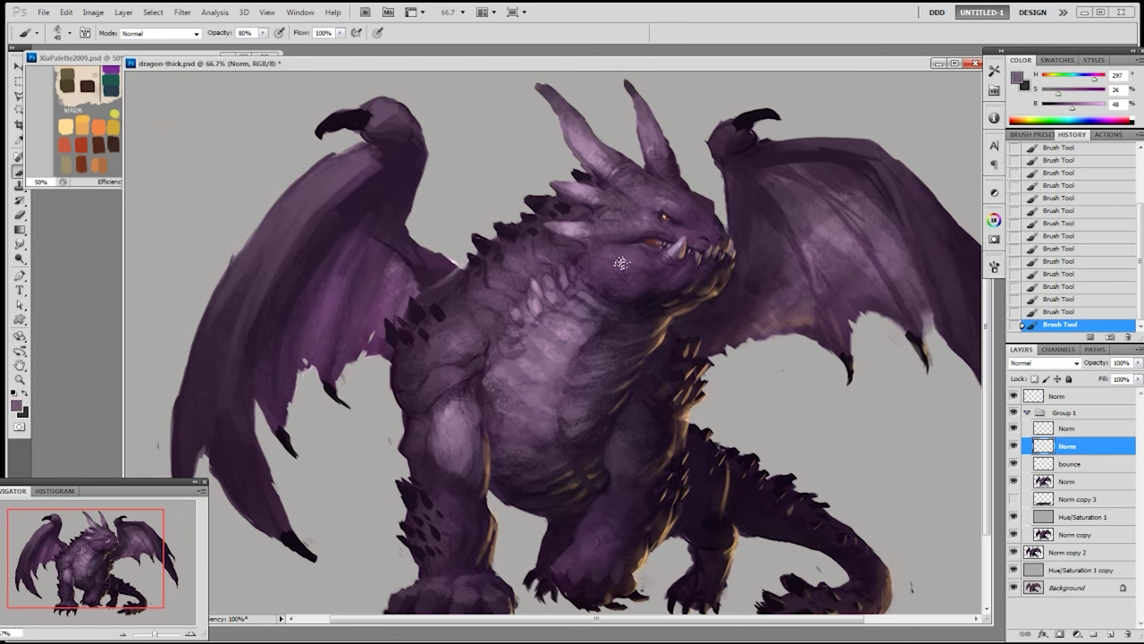
left_click(627, 226, "alt")
key("bracketleft")
left_click(670, 189, "alt")
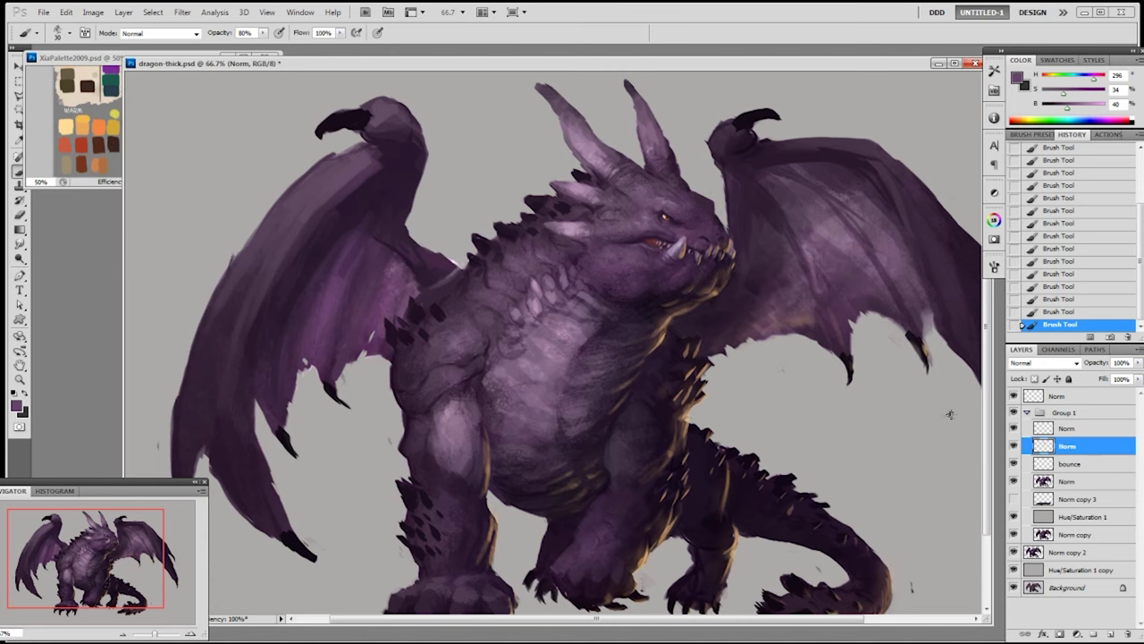
- Texture the neck scales beside the upper chest with sampled light purple, using a different textured brush at 50 px and 50% opacity
right_click(692, 332)
left_click(734, 551)
left_click(536, 306, "alt")
key("bracketleft")
key("bracketleft")
key("bracketleft")
key("bracketleft")
left_click_drag(517, 296, 524, 304)
key("bracketleft")
key("bracketleft")
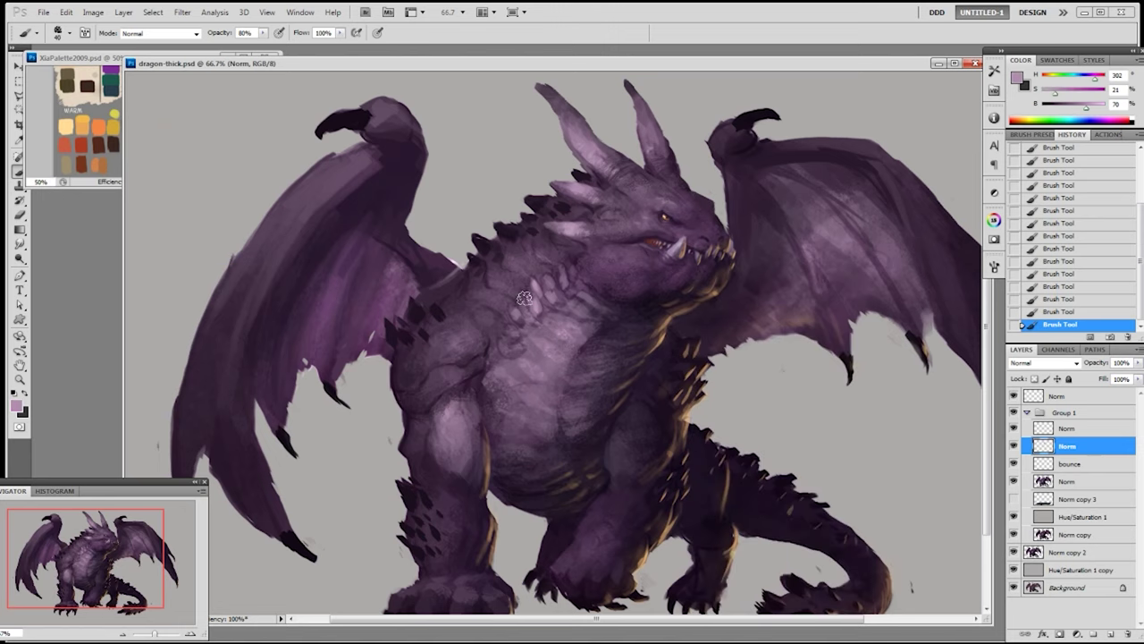
key("bracketright")
key("5")
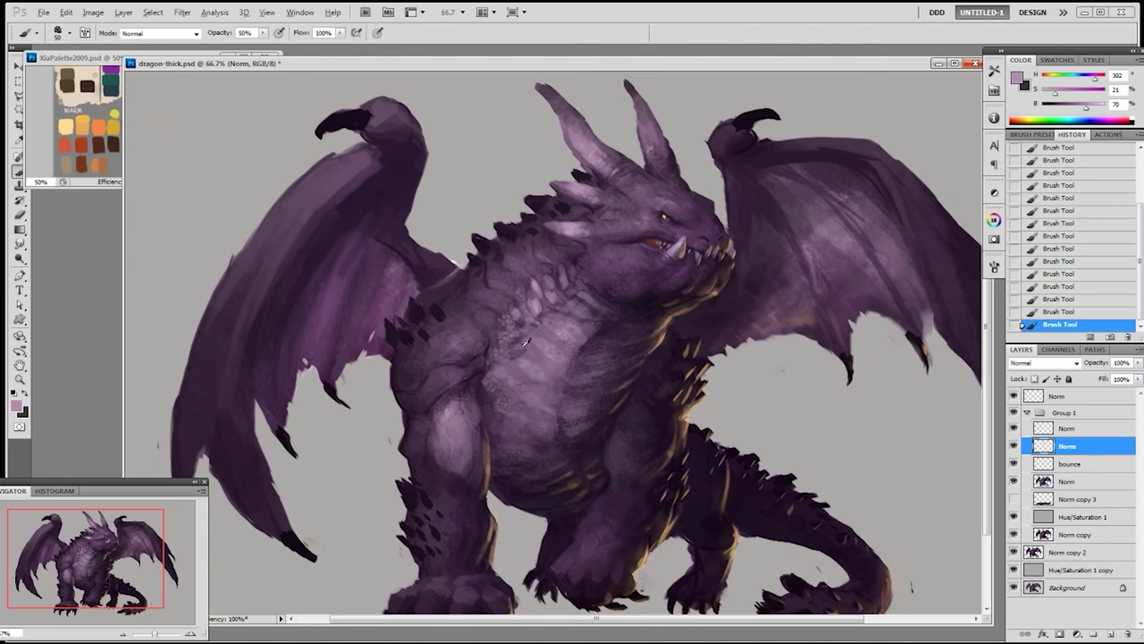
- Blend the scale texture between the upper chest and shoulder with sampled dark and mid purples at 50% opacity
left_click(523, 339, "alt")
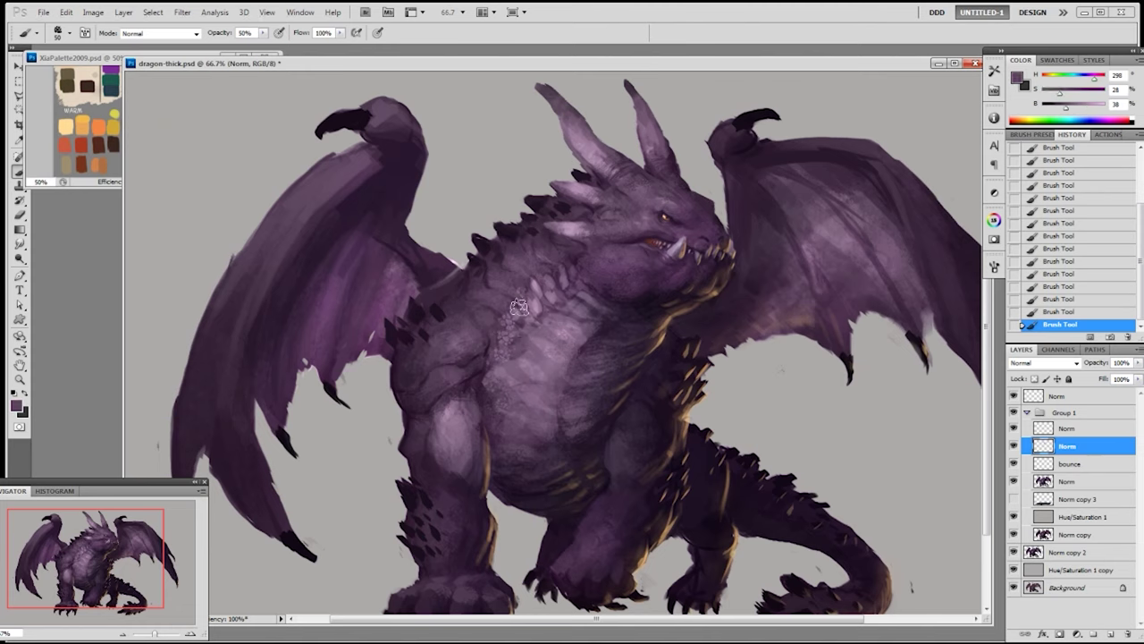
left_click_drag(522, 338, 507, 337)
left_click(529, 332, "alt")
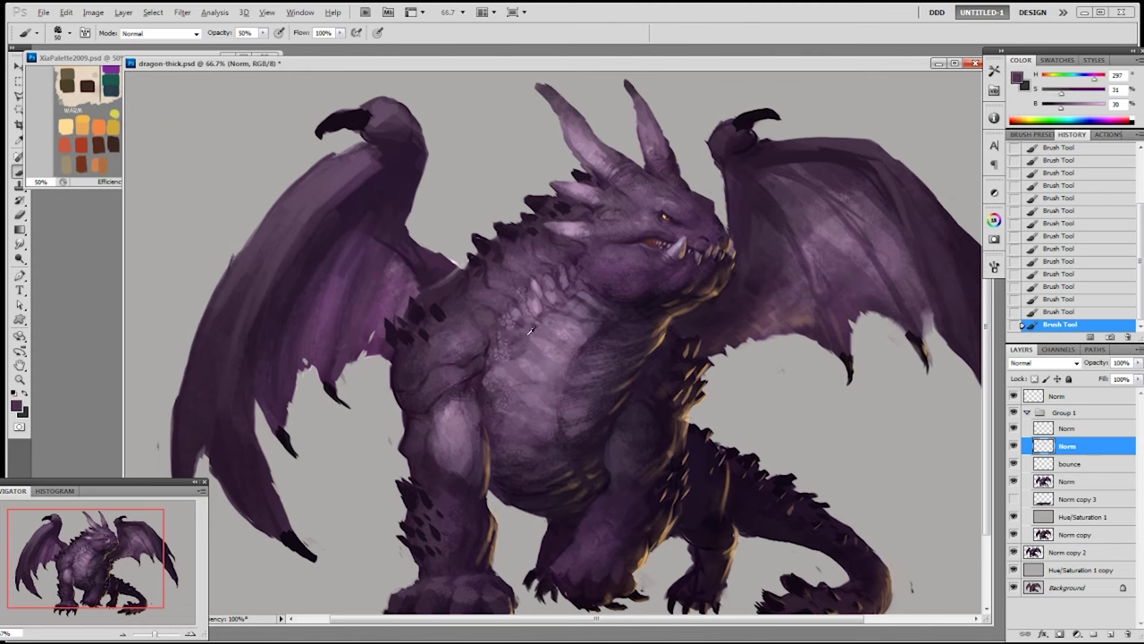
left_click(528, 302, "alt")
left_click(500, 333, "alt")
left_click(486, 319, "alt")
- Switch back to the speckle brush and texture the near shoulder with sampled purple
right_click(484, 338)
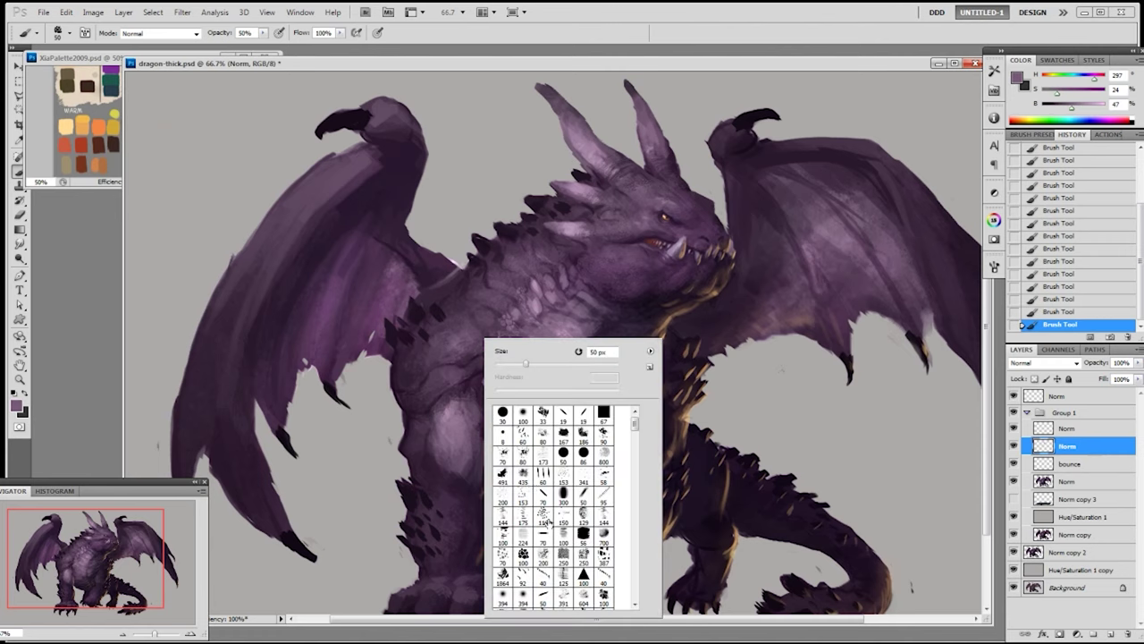
left_click(544, 518)
key("Return")
left_click(504, 317, "alt")
key("bracketleft")
key("bracketleft")
left_click_drag(426, 357, 470, 350)
- Speckle the near forearm with sampled dark purple, reducing the brush to 40 px
left_click(448, 441, "alt")
left_click(454, 508, "alt")
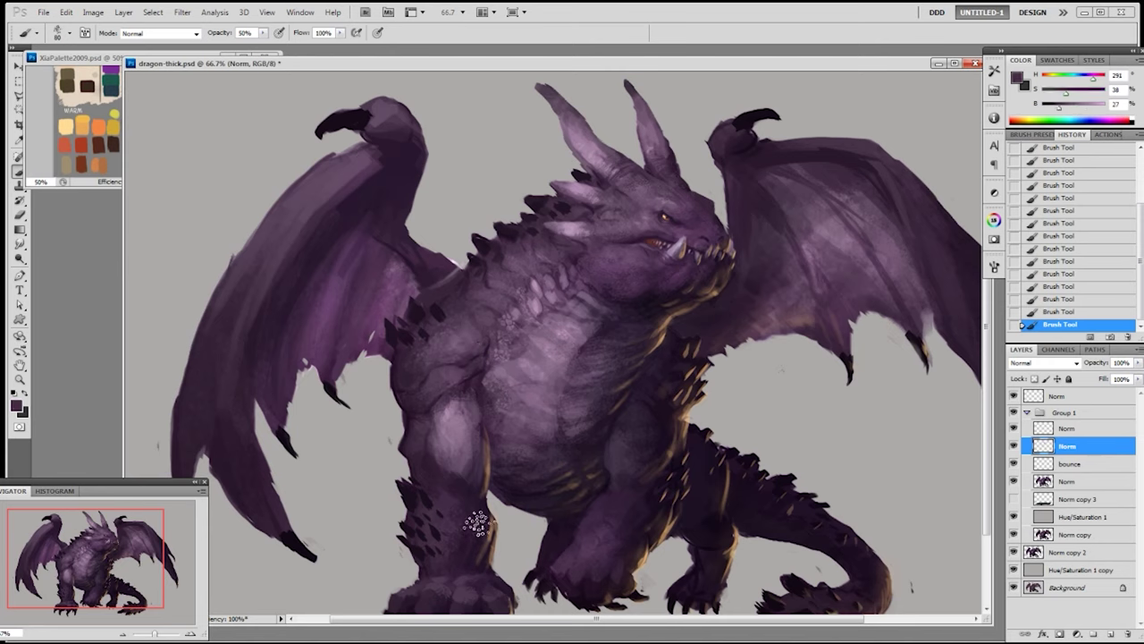
key("bracketleft")
key("bracketleft")
key("bracketleft")
key("bracketleft")
left_click_drag(470, 511, 478, 533)
- Speckle the near upper arm and the chest edge with sampled purples, using the 40 px brush
left_click(434, 436, "alt")
left_click(430, 454, "alt")
left_click(484, 372, "alt")
left_click(515, 337, "alt")
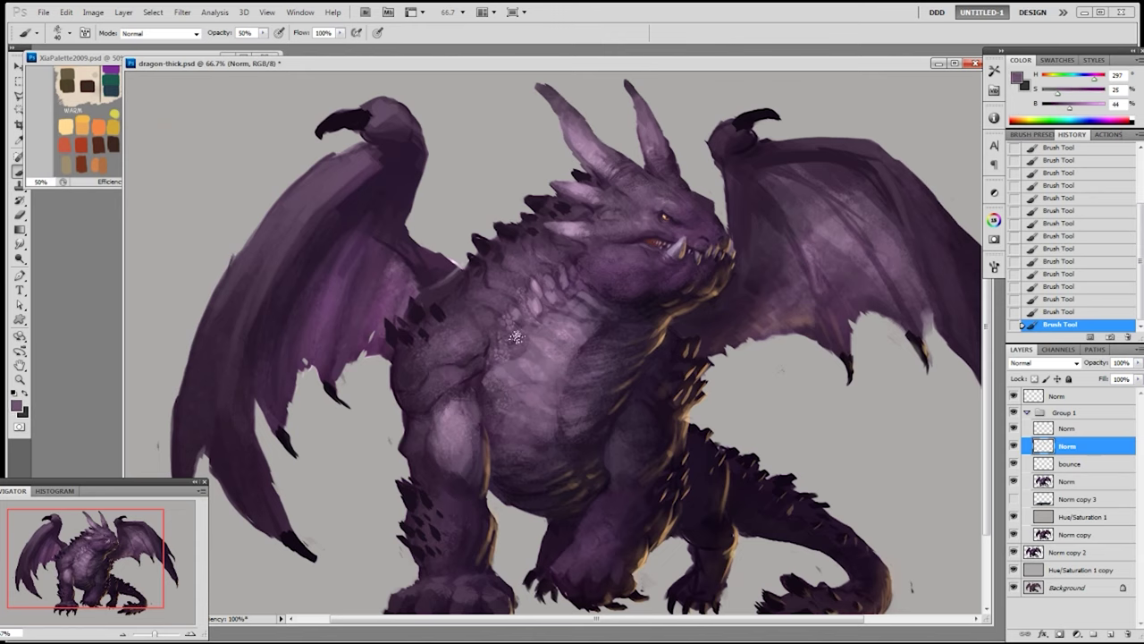
- Texture the jaw and throat with sampled purples, and save the painting
left_click(635, 260, "alt")
left_click(653, 300, "alt")
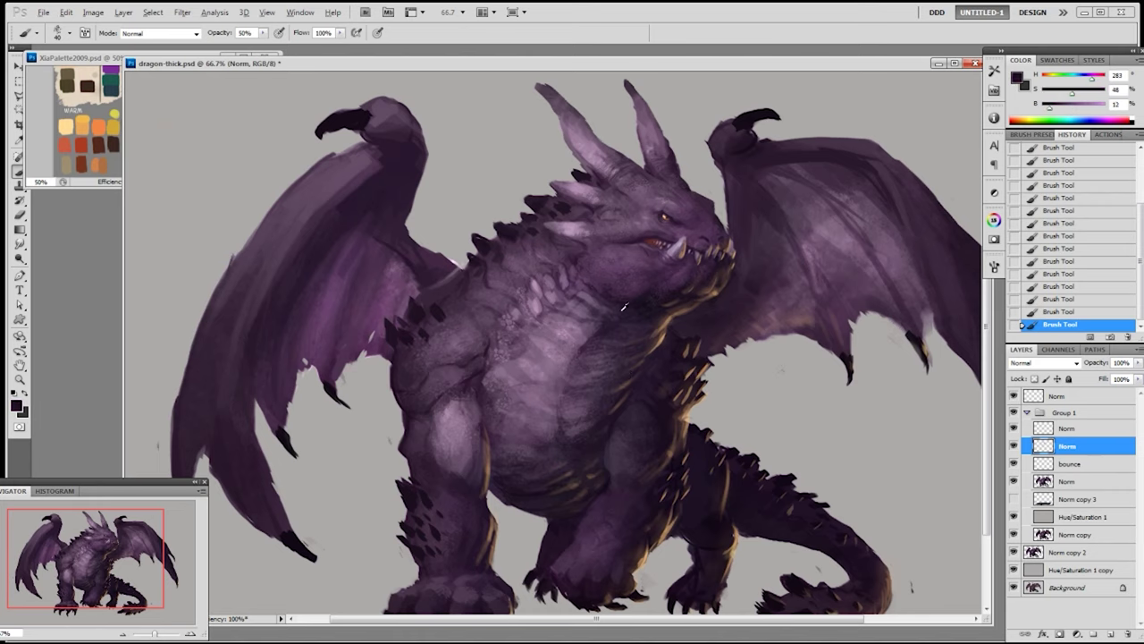
left_click(591, 321, "alt")
key("ctrl+s")
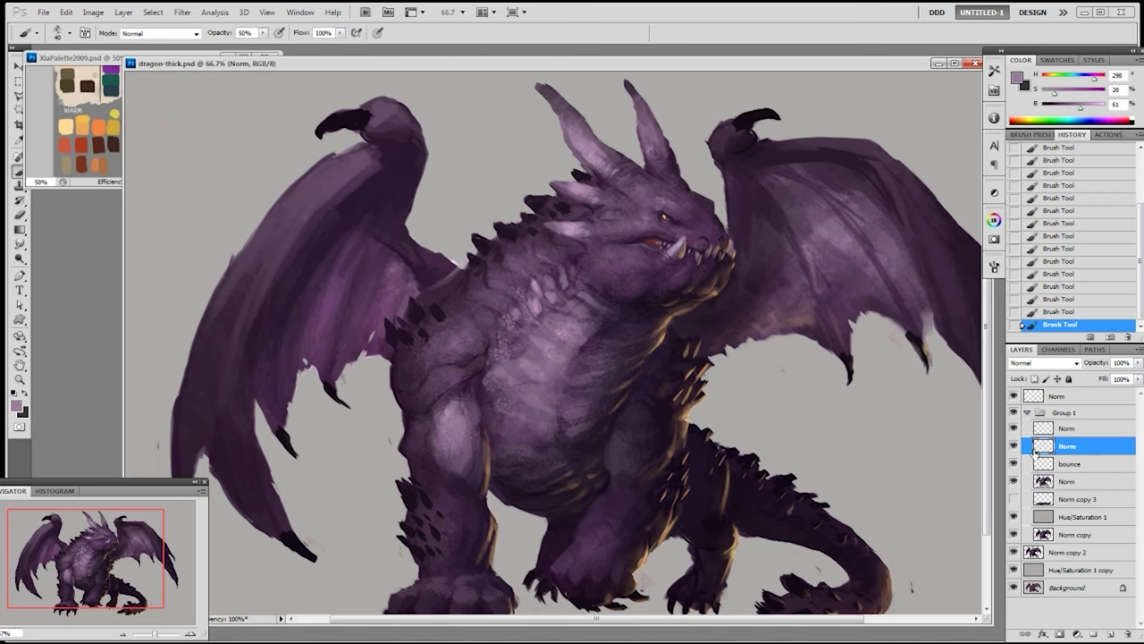
- Compare the whole dragon with Group 1 hidden and shown
key("ctrl+minus")
left_click(1012, 415)
left_click(1012, 415)
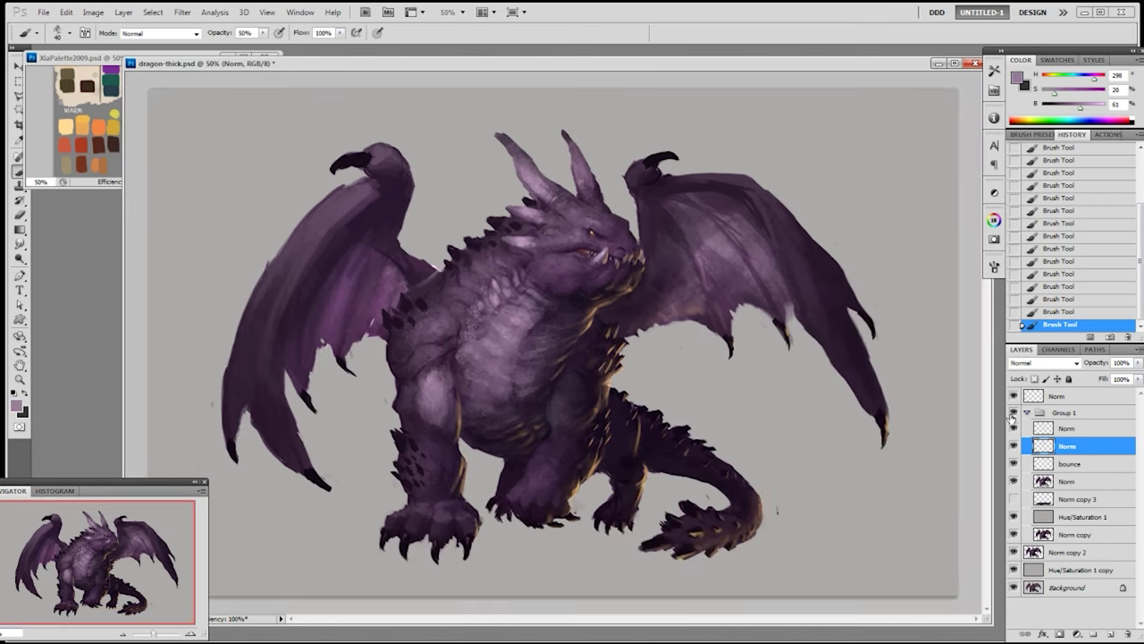
left_click(1012, 415)
left_click(1013, 413)
left_click(1013, 413)
left_click(1013, 413)
- Select the painted dragon layer below bounce, clear the selection, and clean up the far horn's tip with a sampled color and the 19 px brush
right_click(706, 327)
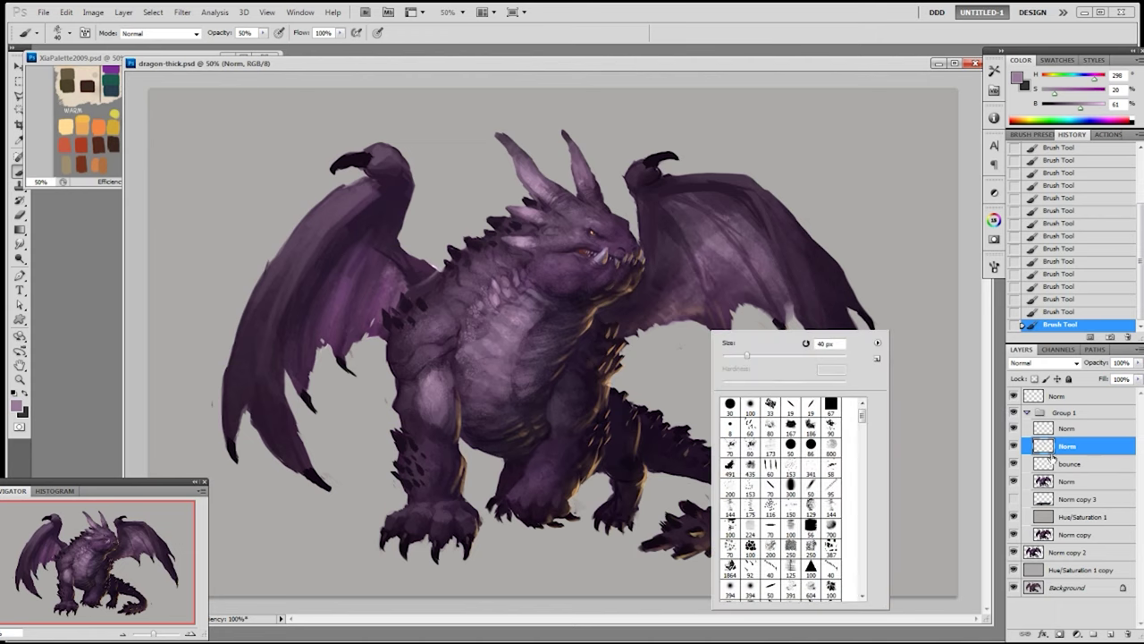
left_click(1072, 482)
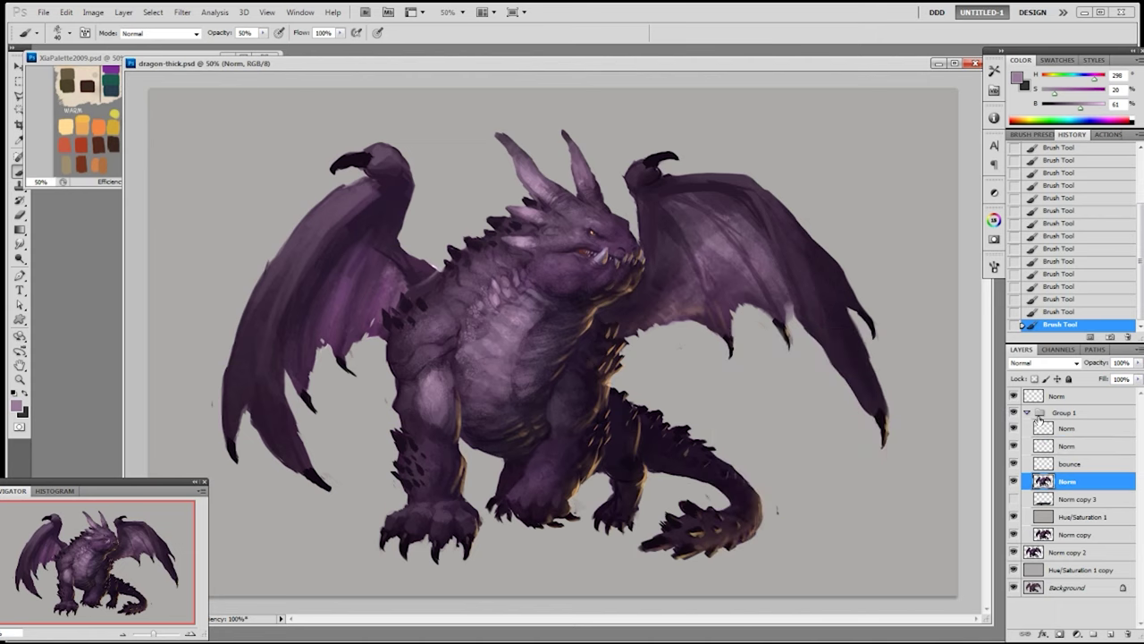
key("ctrl+d")
right_click(623, 196)
left_click(704, 270)
left_click(576, 146, "alt")
left_click_drag(570, 143, 575, 159)
left_click_drag(568, 146, 572, 158)
- Refine the near horn's tip and the far horn's edge down to its base with sampled purples
left_click(502, 138, "alt")
left_click_drag(498, 135, 506, 138)
left_click_drag(498, 134, 577, 154)
left_click(574, 146, "alt")
left_click_drag(571, 143, 578, 163)
left_click(578, 153, "alt")
left_click_drag(574, 150, 585, 179)
left_click(606, 197, "alt")
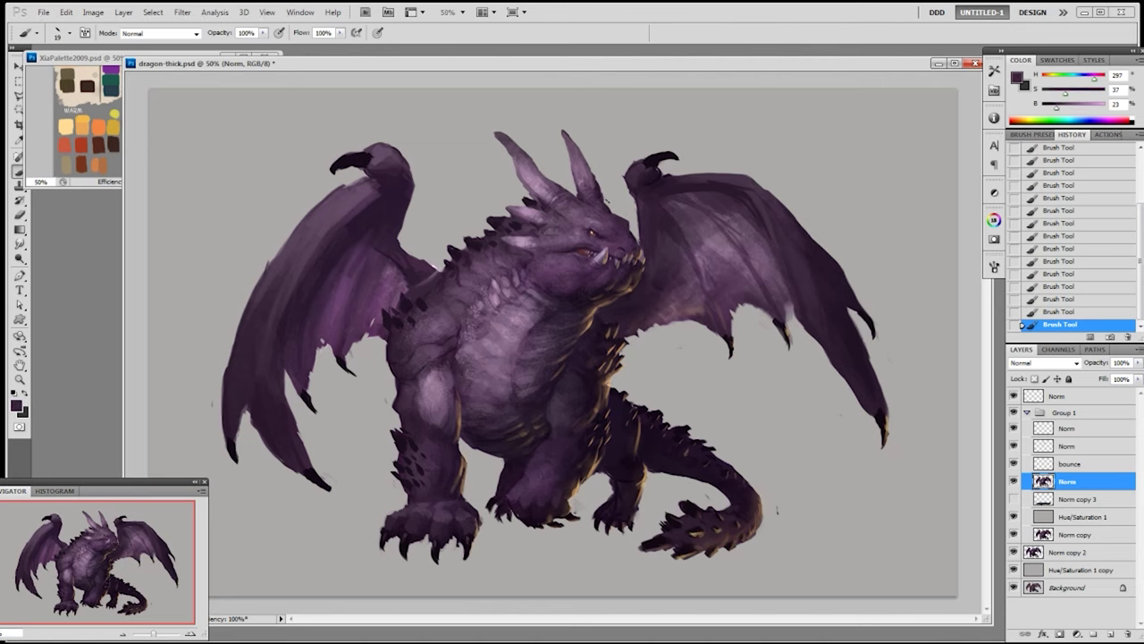
left_click(597, 187, "alt")
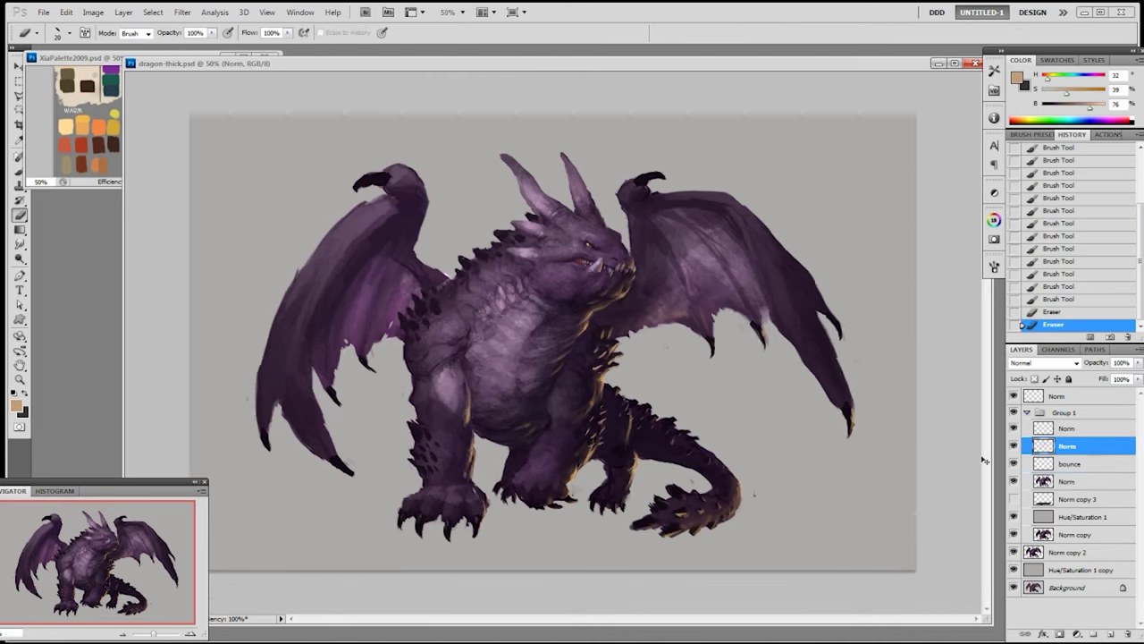
- Merge the top Norm layer in Group 1 into the Norm layer below it, compare the result, and add a new Norm layer
key("ctrl+minus")
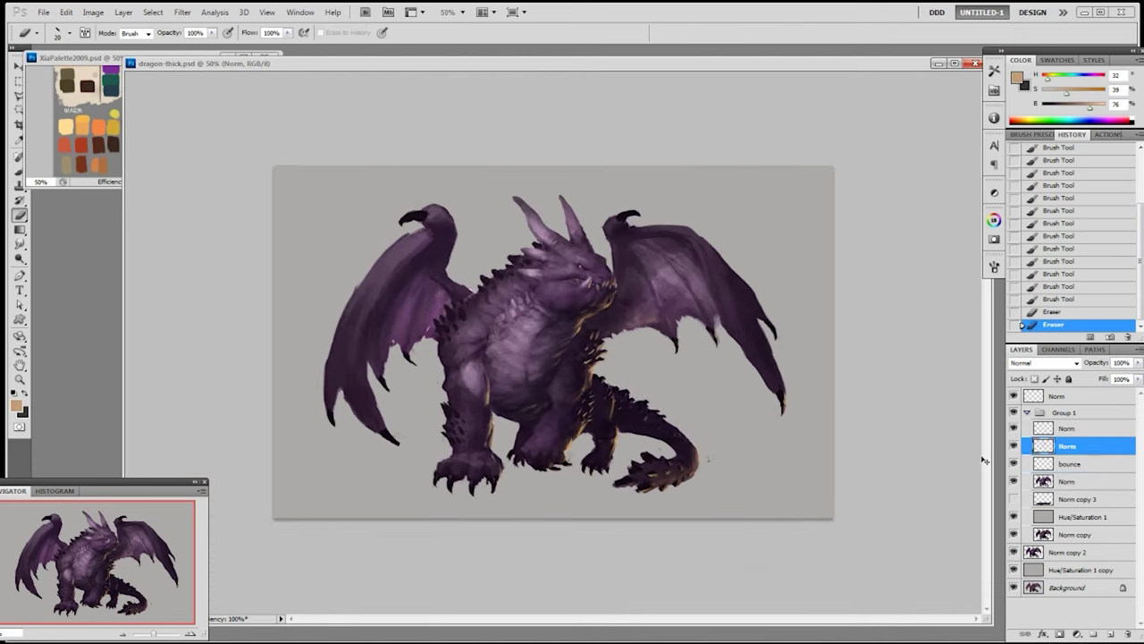
left_click(1086, 429)
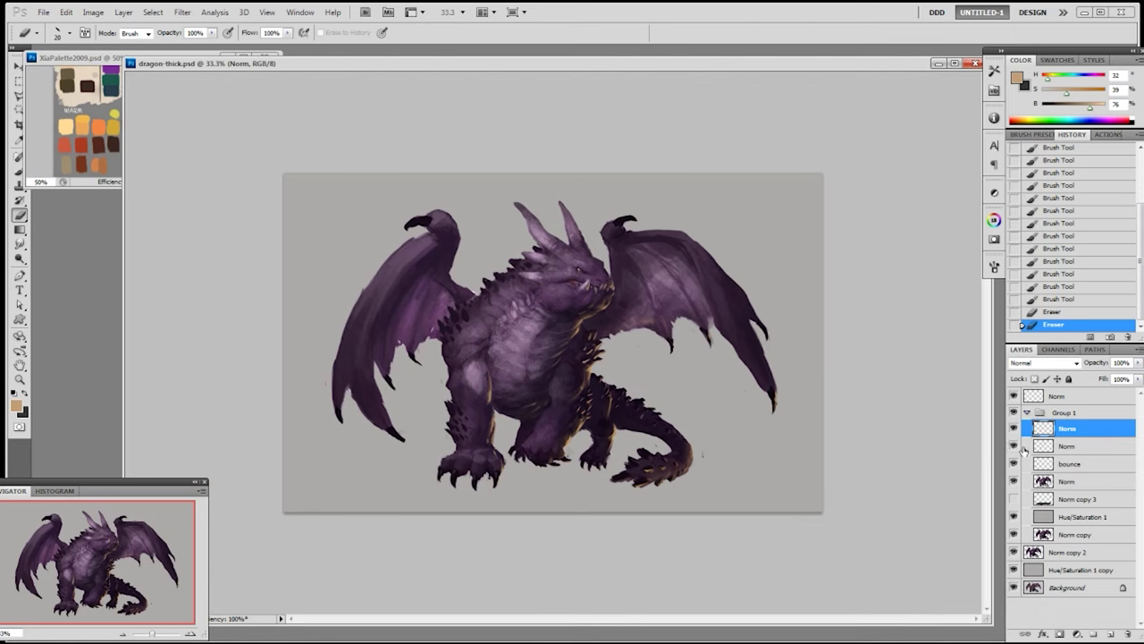
key("ctrl+e")
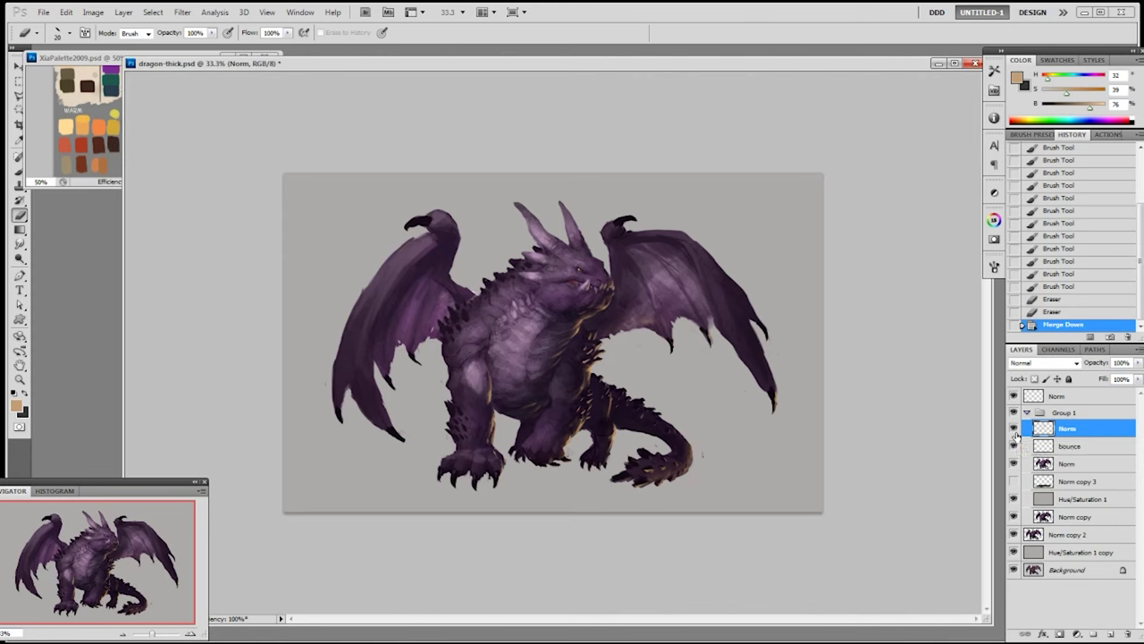
left_click(1016, 433)
left_click(1014, 431)
key("ctrl+alt+shift+n")
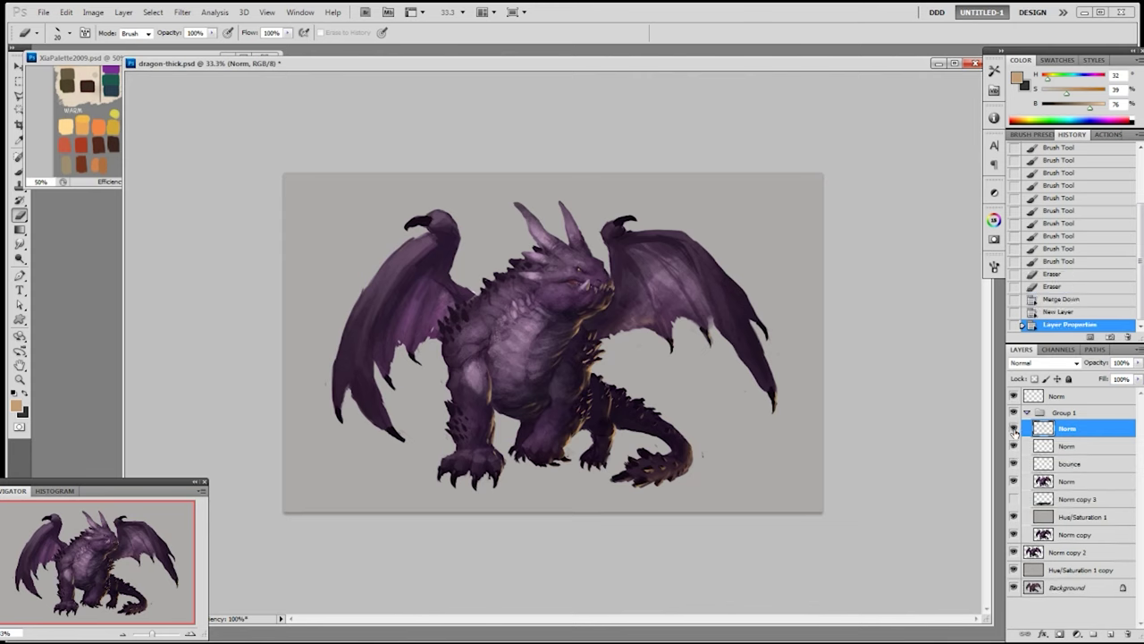
left_click(727, 574)
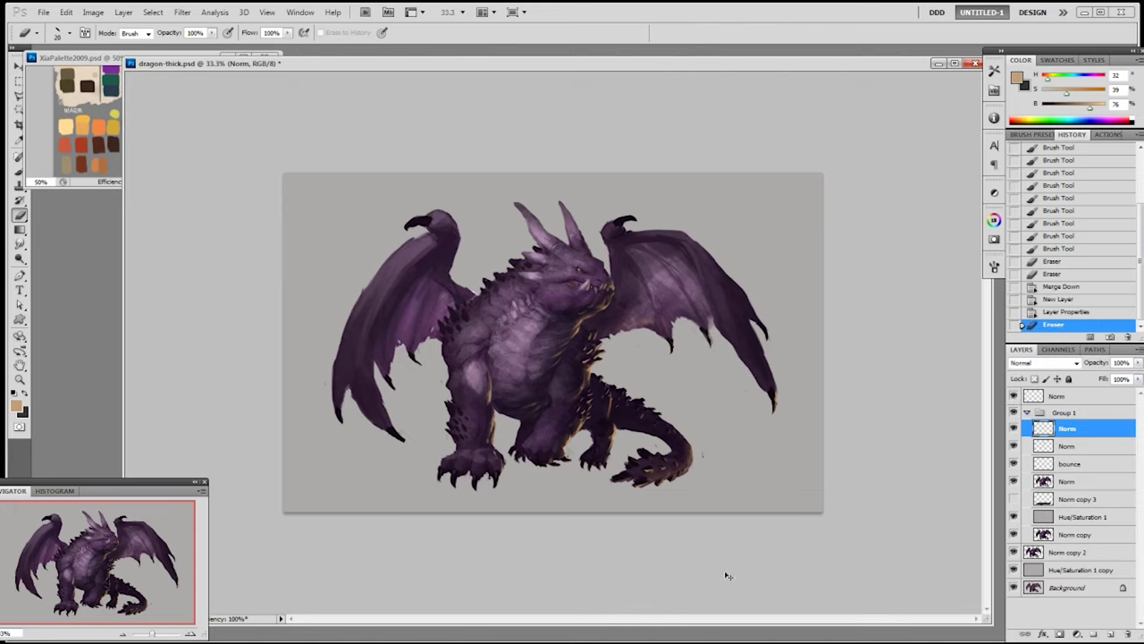
- Shade the jaw corner and back of the cheek with sampled dark purple at 50% opacity, using an enlarged textured brush
key("ctrl+plus")
key("b")
left_click(561, 282, "alt")
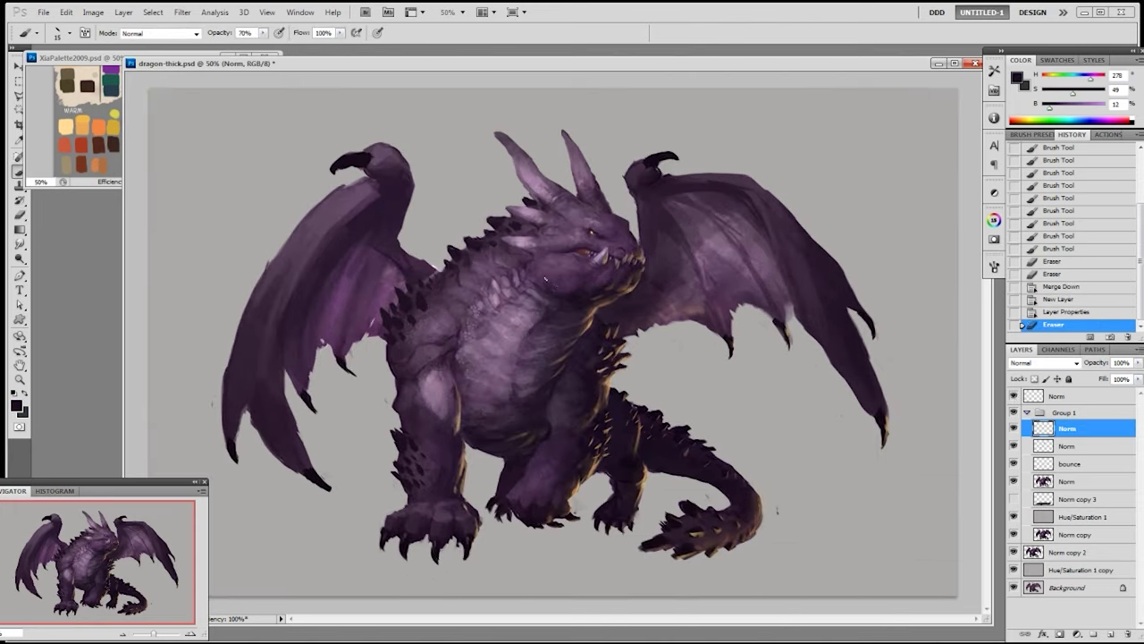
right_click(547, 279)
left_click(587, 389)
left_click(641, 79)
left_click(581, 298, "alt")
key("5")
key("bracketright")
key("bracketright")
key("bracketright")
mouse_move(545, 282)
left_mouse_down()
mouse_move(590, 255)
mouse_move(554, 242)
mouse_move(549, 250)
left_mouse_up()
key("bracketleft")
key("bracketleft")
- Add another Norm layer and stroke a light purple accent on the back of the cheek with the 19 px brush
key("ctrl+shift+alt+n")
right_click(589, 346)
left_click(667, 424)
left_click(563, 252, "alt")
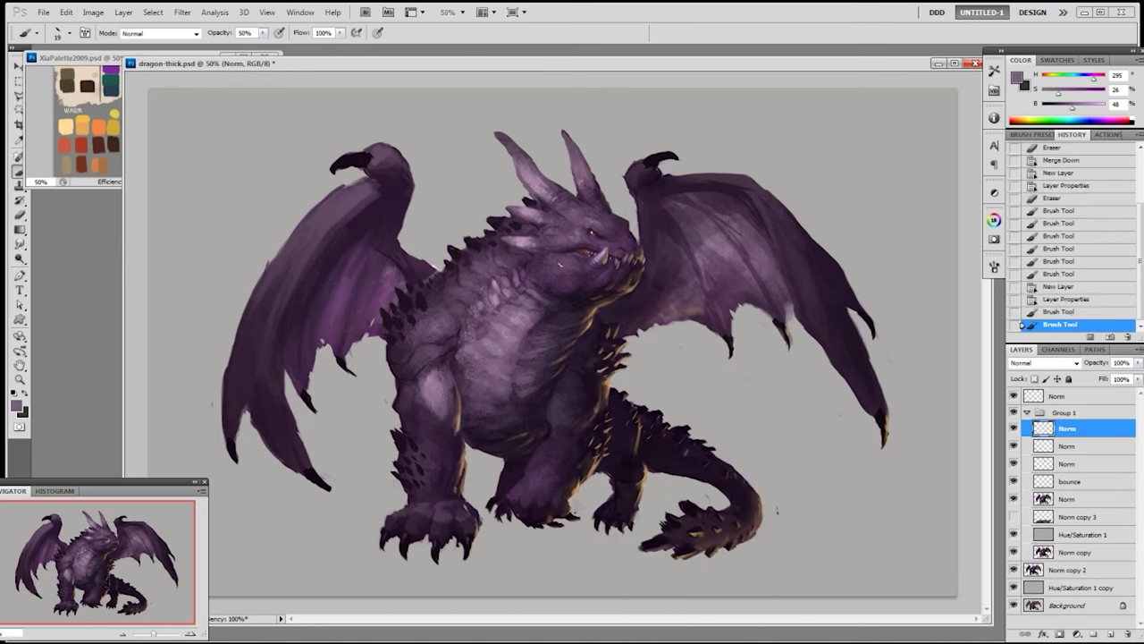
left_click_drag(553, 267, 546, 260)
key("ctrl+z")
left_click_drag(552, 265, 549, 261)
- Dot small scales across the back of the jaw with the sampled light purple
left_click(540, 264)
left_click(540, 264)
left_click(540, 265)
left_click(539, 264)
left_click(535, 262)
left_click(535, 262)
left_click(536, 261)
left_click(538, 260)
left_click(539, 259)
left_click(539, 260)
left_click(541, 258)
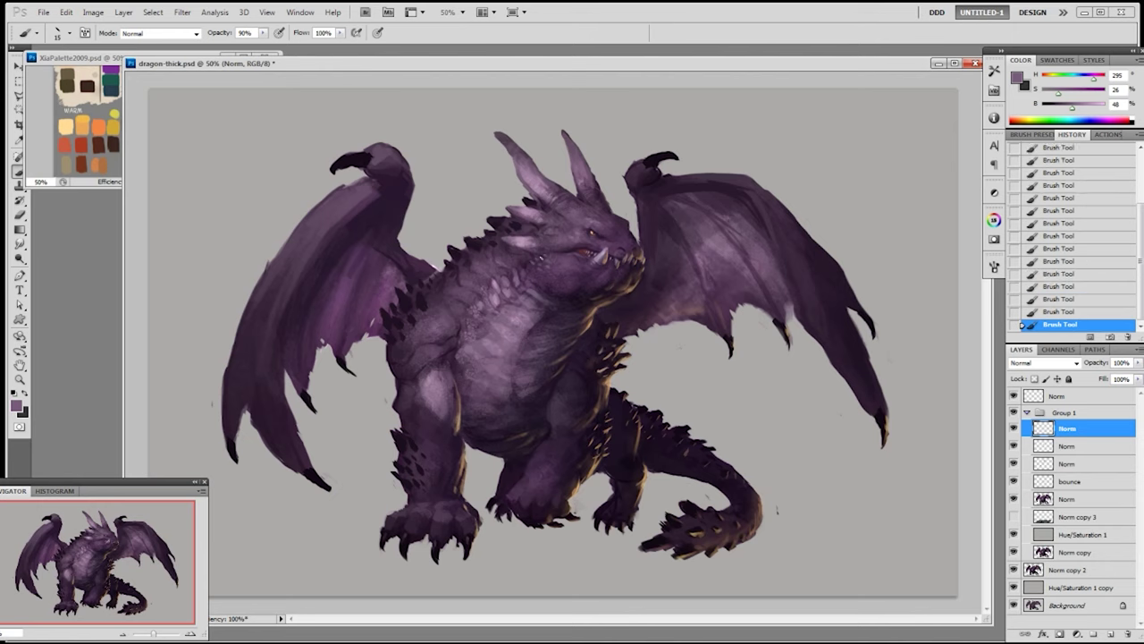
- Lighten the small scales at the back of the jaw with a 35 px Dodge tool set to Highlights at 70% exposure
key("alt")
key("o")
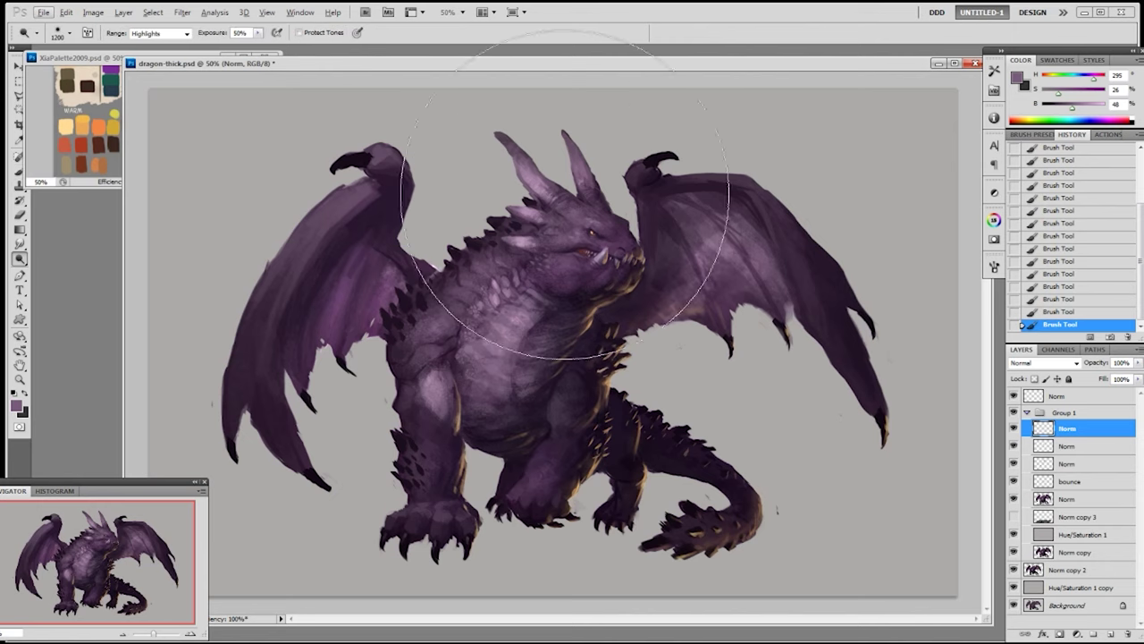
key("b")
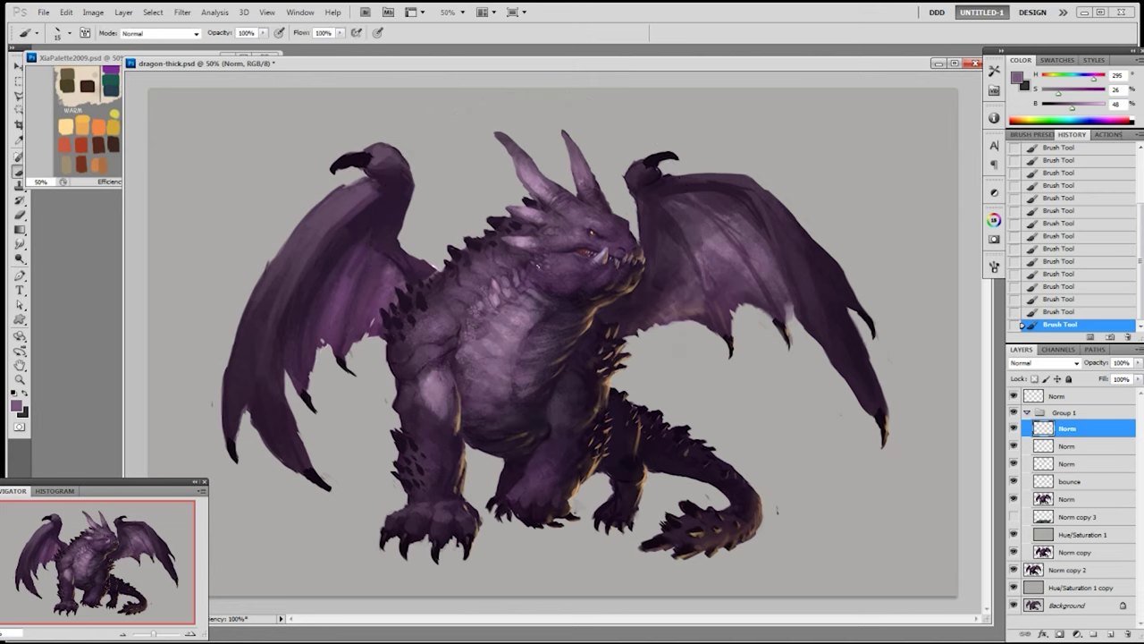
key("o")
key("[")
key("[")
key("[")
key("[")
key("[")
key("[")
key("[")
key("[")
key("[")
key("[")
key("[")
key("[")
key("[")
key("[")
key("[")
key("[")
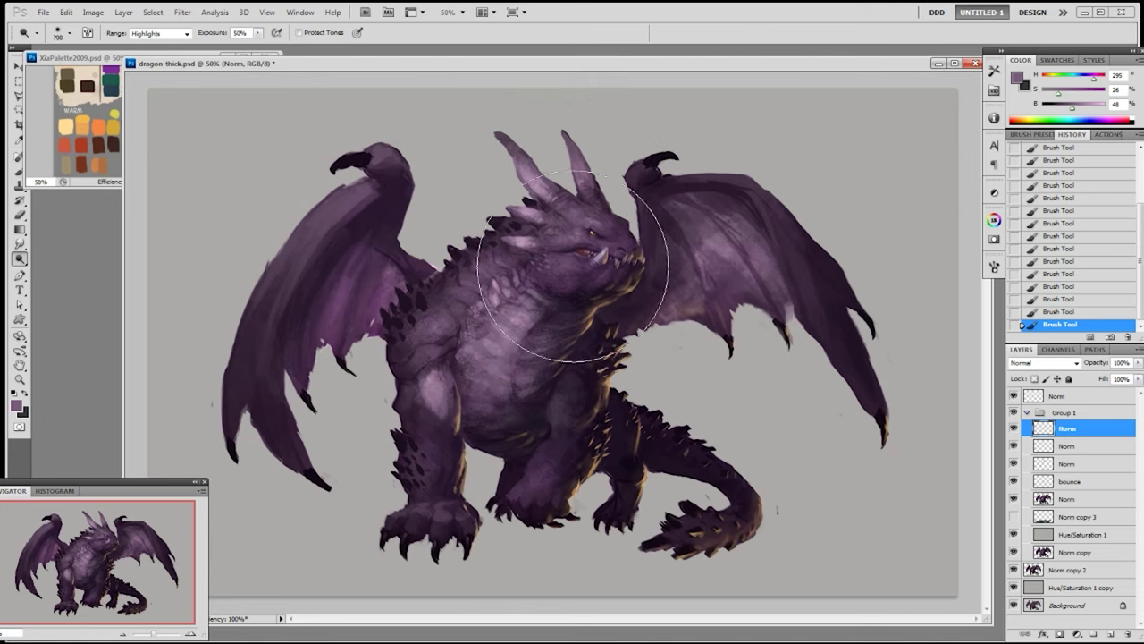
key("bracketleft")
key("bracketleft")
key("bracketleft")
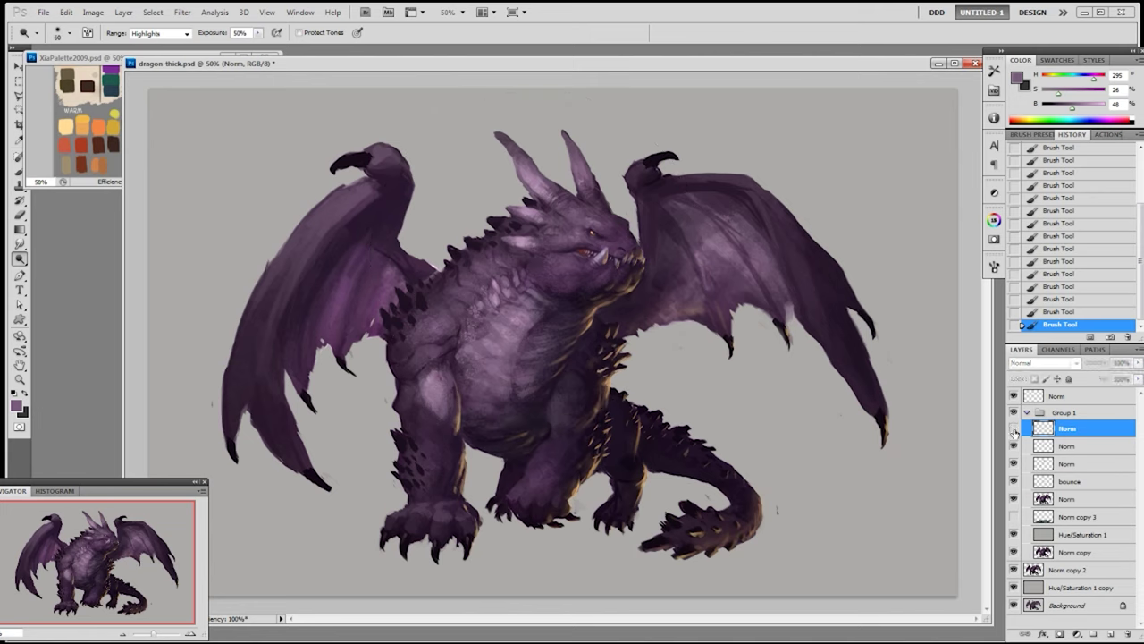
left_click_drag(530, 260, 552, 254)
left_click(543, 266)
left_click(540, 267)
left_click(538, 266)
left_click(542, 268)
left_click(546, 270)
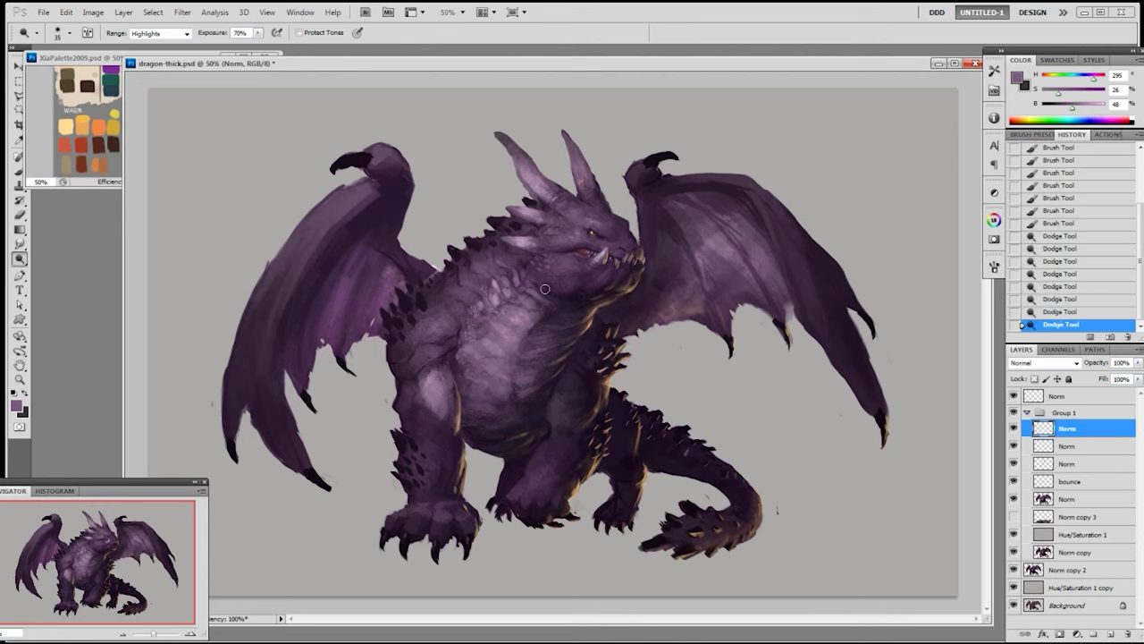
- Brush more small light purple scales over the cheek and back of the jaw at 100% opacity, undoing the stray strokes
key("b")
mouse_move(544, 272)
left_mouse_down()
mouse_move(554, 280)
mouse_move(536, 271)
mouse_move(547, 244)
left_mouse_up()
key("ctrl+z")
key("ctrl+z")
left_click(541, 242)
left_click(550, 241)
left_click(543, 268)
left_click(576, 275)
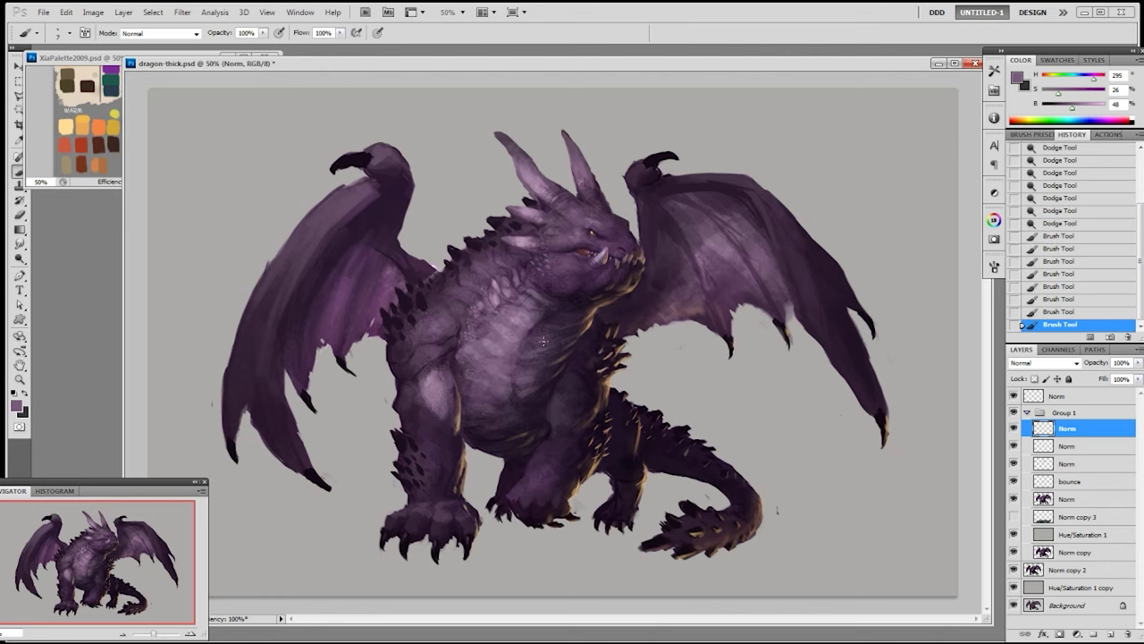
- Dot additional scales down the jaw corner with another brush tip sized 10 px
left_click(539, 271)
left_click(539, 272)
left_click(542, 270)
left_click(545, 268)
right_click(569, 301)
left_click(662, 376)
left_click(539, 271)
key("[")
left_click(538, 279)
left_click(540, 285)
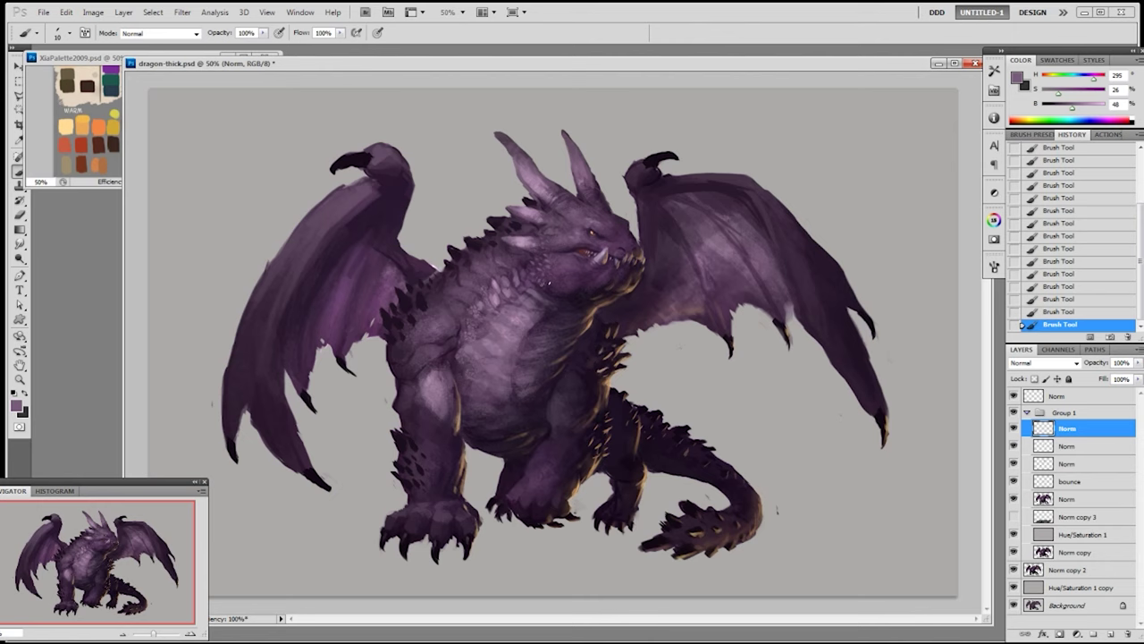
- Accent the jaw scales using a blend-mode brush at 50% opacity, and return to Normal mode at 100% with an adjusted purple
left_click(196, 33)
left_click(166, 192)
key("5")
left_click(196, 33)
left_click(183, 44)
key("0")
left_click(1075, 117)
left_click_drag(1076, 113, 1078, 114)
- Shade the lower jaw on the Norm layer below with sampled dark purple, using the 19 px brush at 50% opacity
right_click(623, 199)
left_click(705, 275)
left_click(1079, 447)
left_click(592, 285, "alt")
key("5")
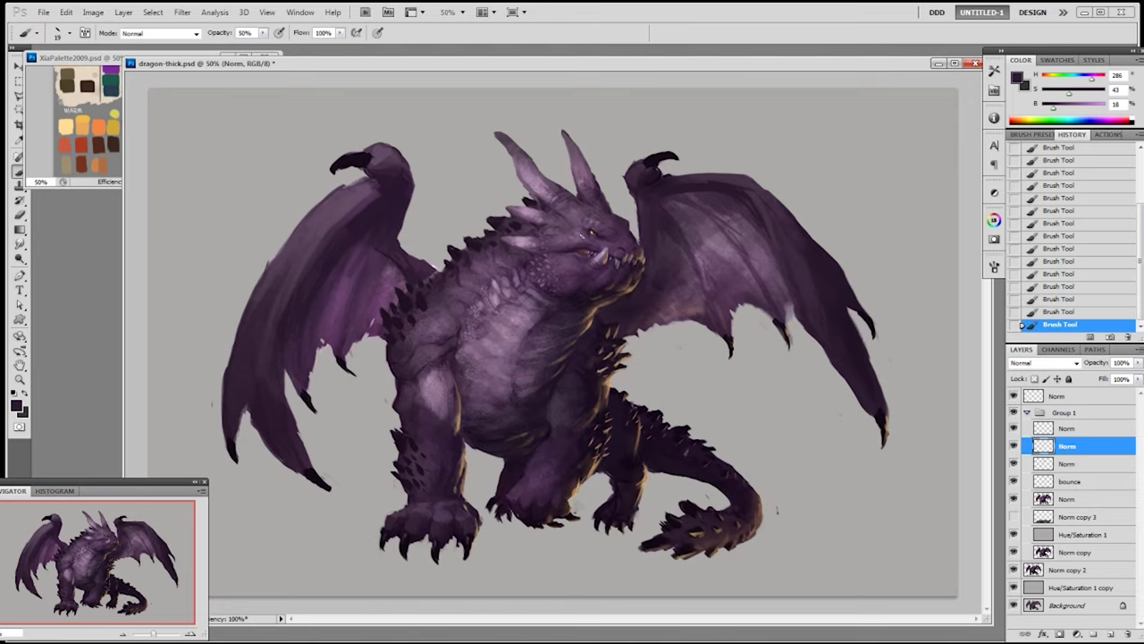
- Detail the temple and the area behind the eye with sampled purples, using a small 9 px brush at 70% opacity
key("ctrl+plus")
key("bracketleft")
key("bracketleft")
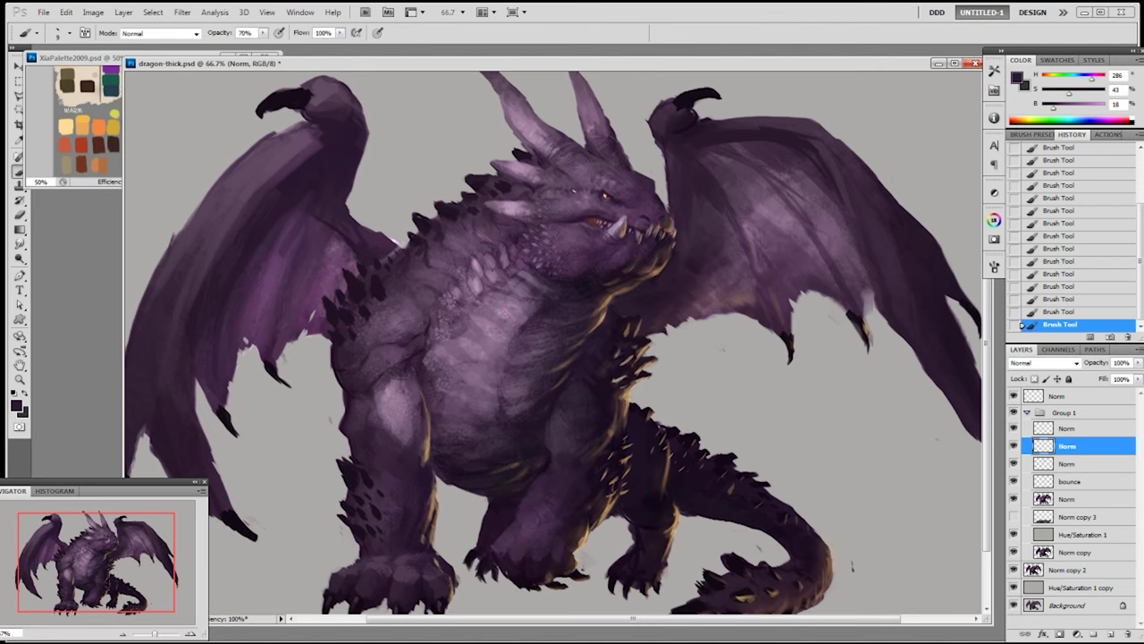
left_click(591, 191, "alt")
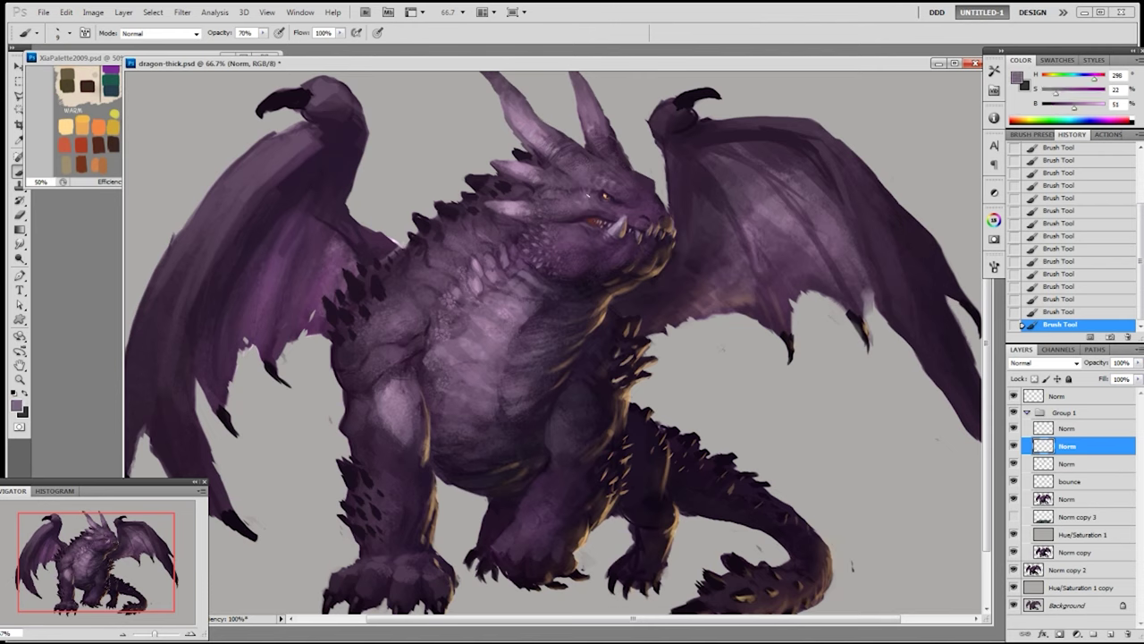
left_click(588, 183, "alt")
left_click(588, 184, "alt")
left_click(557, 167, "alt")
left_click(553, 170, "alt")
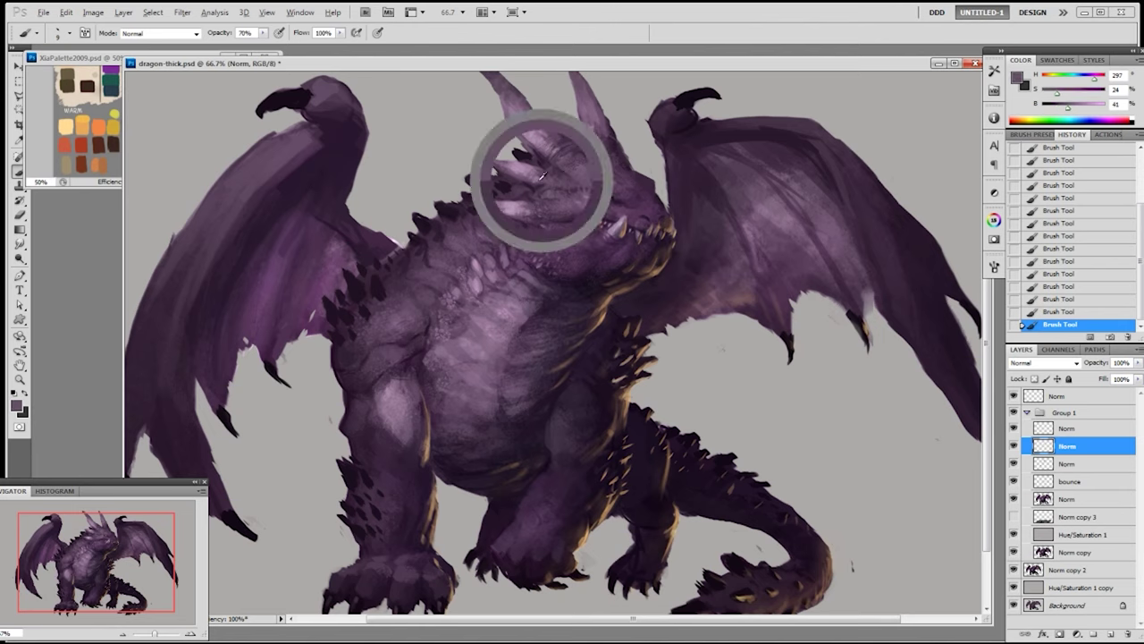
left_click(540, 176, "alt")
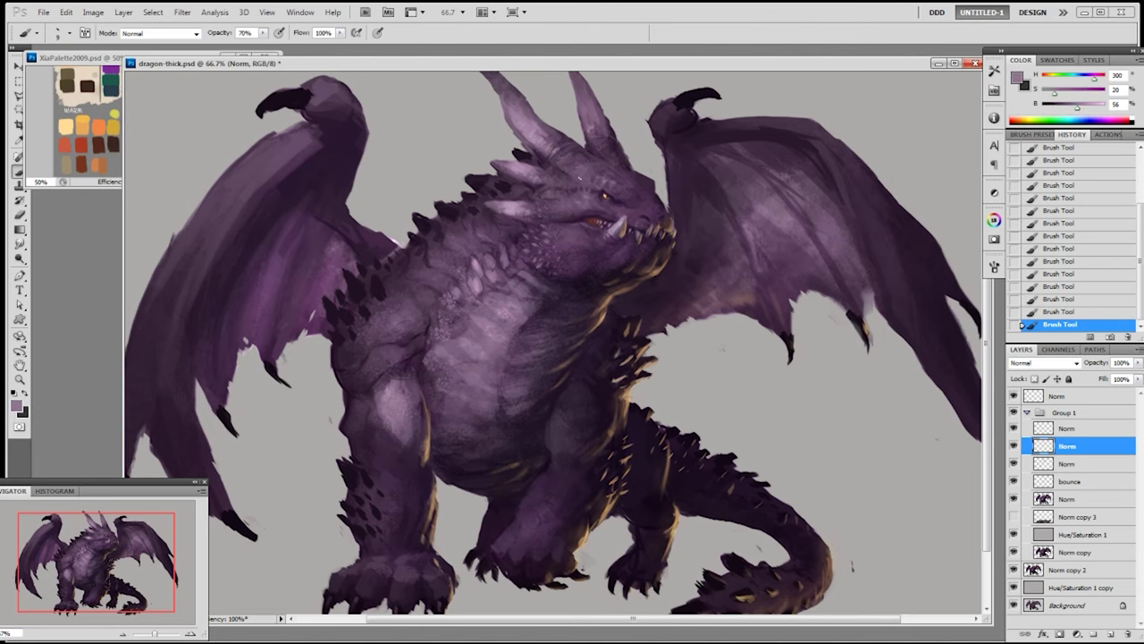
- Stroke sampled light purple onto the head spikes and horn base with the 19 px brush at 70% opacity
right_click(580, 178)
left_click(682, 254)
left_click(526, 166, "alt")
left_click(545, 135, "alt")
right_click(677, 156)
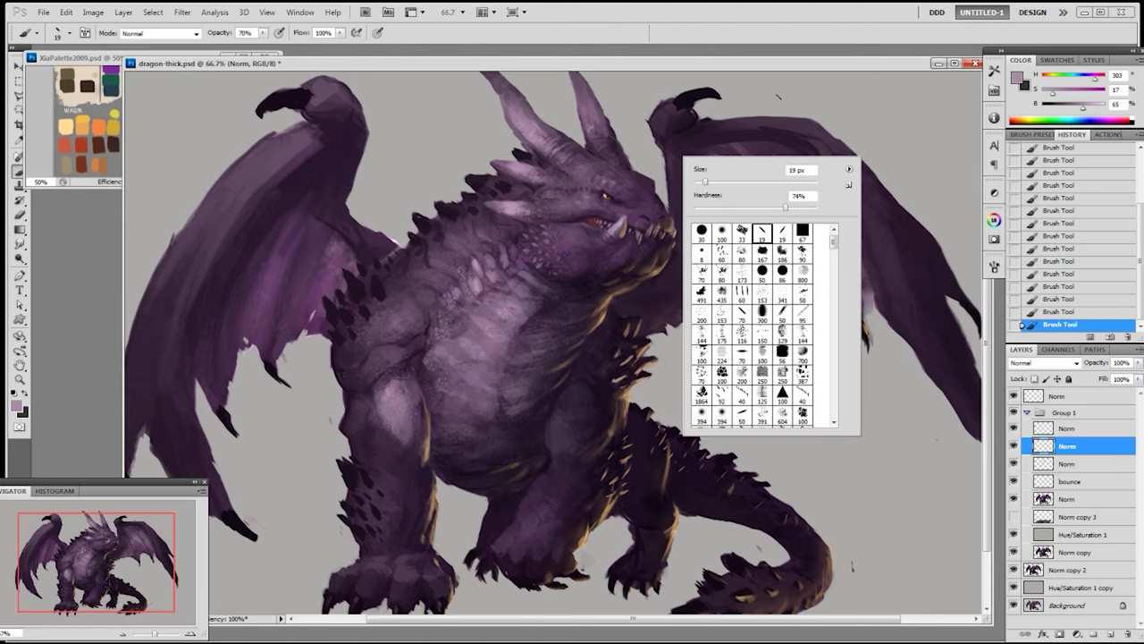
key("Escape")
- Paint small light purple scales above the eye on the upper Norm layer, and erase the excess along the brow at 100% opacity
key("alt+bracketright")
left_click(596, 191, "alt")
left_click(599, 166, "alt")
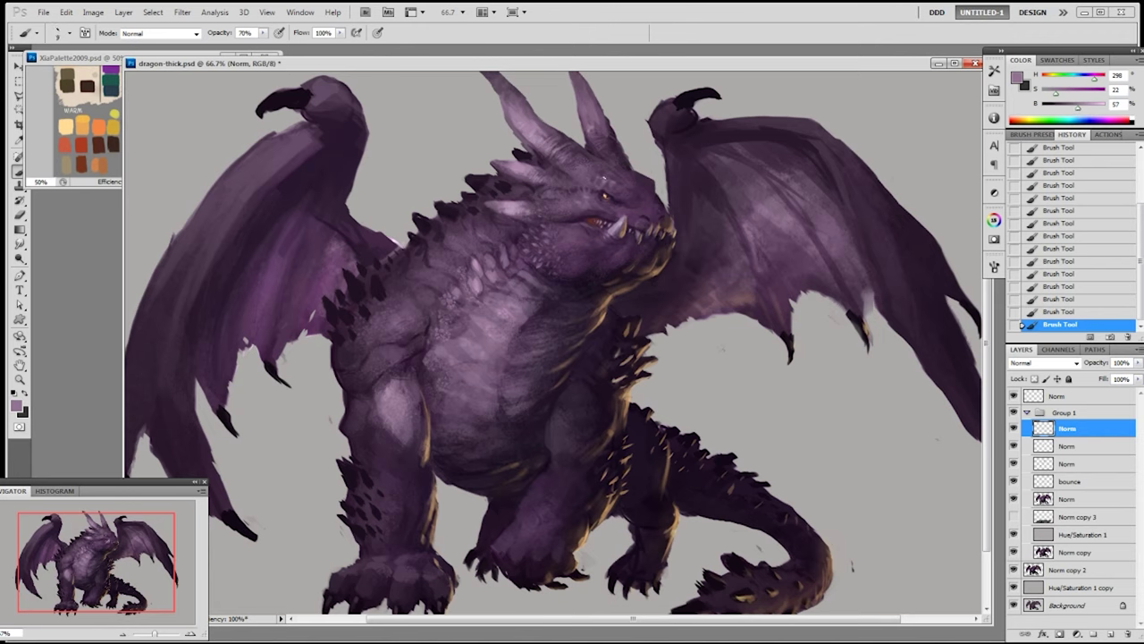
key("0")
key("e")
left_click(615, 170)
left_click(620, 168)
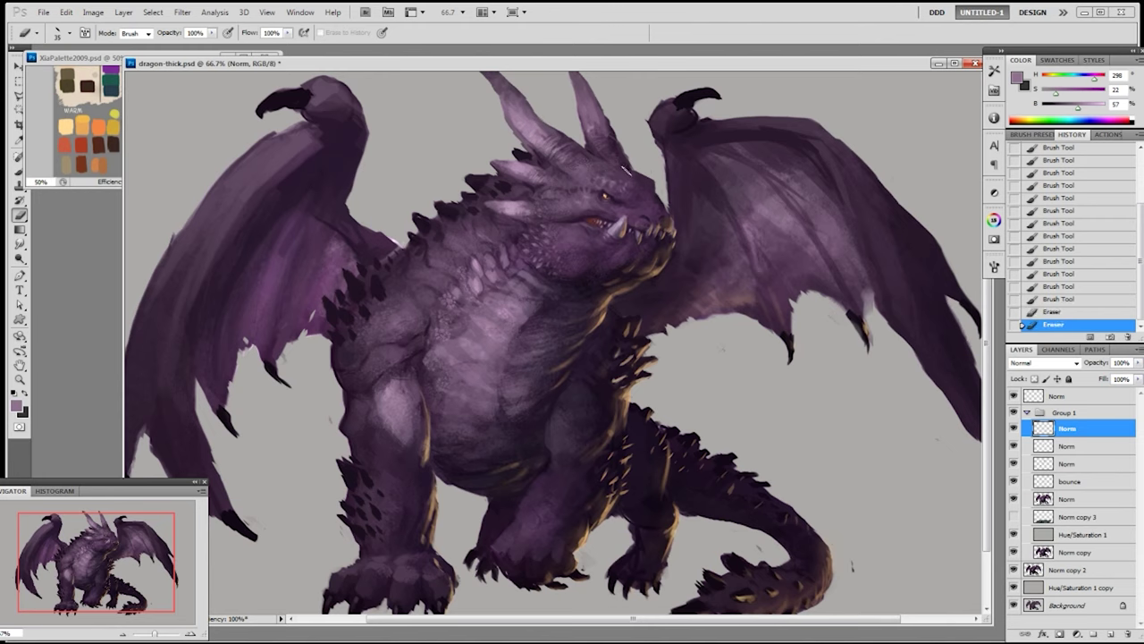
- Dot a row of light purple scales along the brow ridge toward the snout at 100% opacity
key("b")
left_click_drag(629, 192, 626, 188)
left_click_drag(627, 190, 622, 197)
key("ctrl+z")
left_click(615, 186)
left_click(615, 186)
left_click(617, 174)
left_click(618, 175)
left_click(618, 175)
left_click(620, 177)
left_click(622, 179)
left_click(624, 180)
left_click(626, 181)
left_click(628, 182)
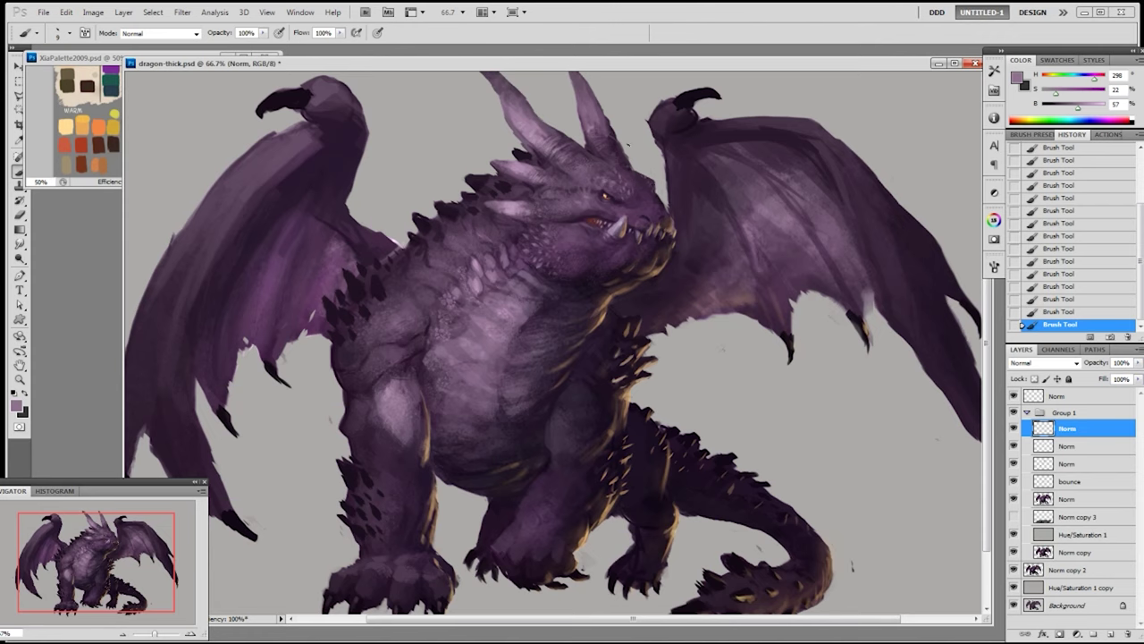
- Accent the brow scales with a different brush blend mode and restore Normal mode
left_click(160, 33)
left_click(157, 163)
left_click(196, 33)
left_click(192, 40)
- Shade around the eye and upper cheek on the Norm layer below with sampled dark purple at 30% opacity
key("alt+[")
left_click(613, 195, "alt")
right_click(573, 204)
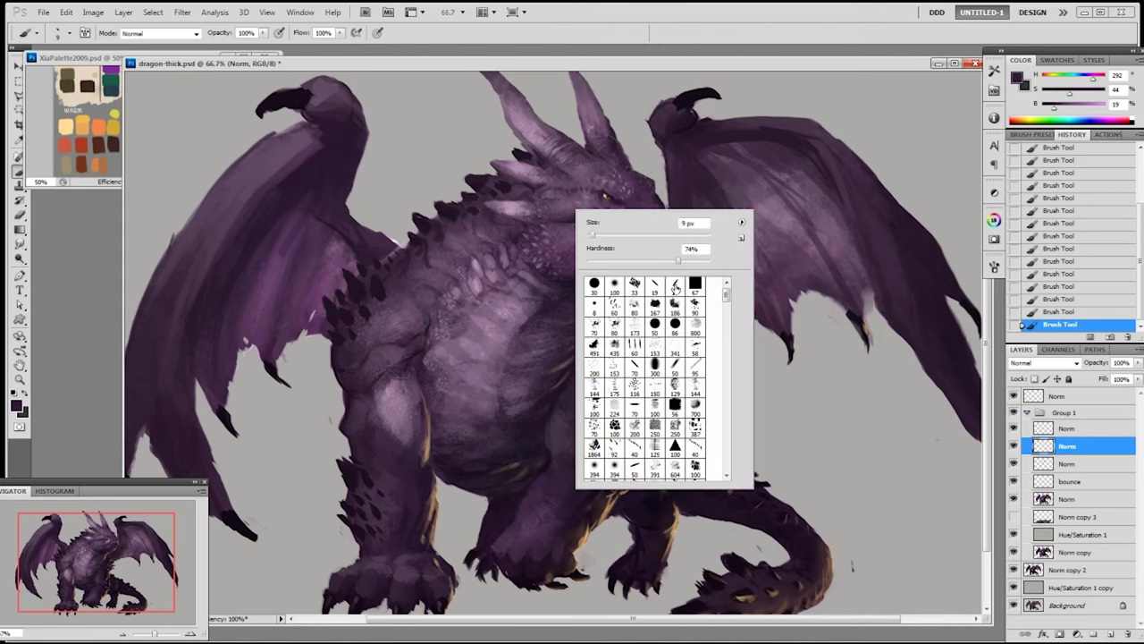
key("Escape")
key("3")
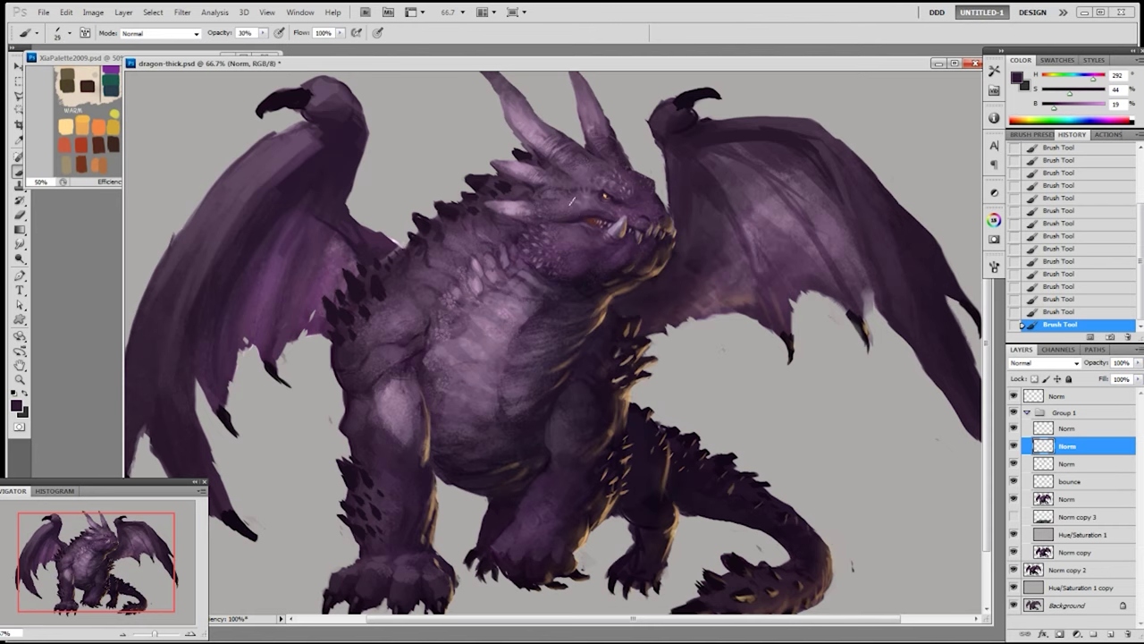
left_click(571, 203, "alt")
left_click(572, 219, "alt")
- Paint red accents on the face with a color sampled from the mouth, using a reduced brush at 80% opacity
right_click(661, 161)
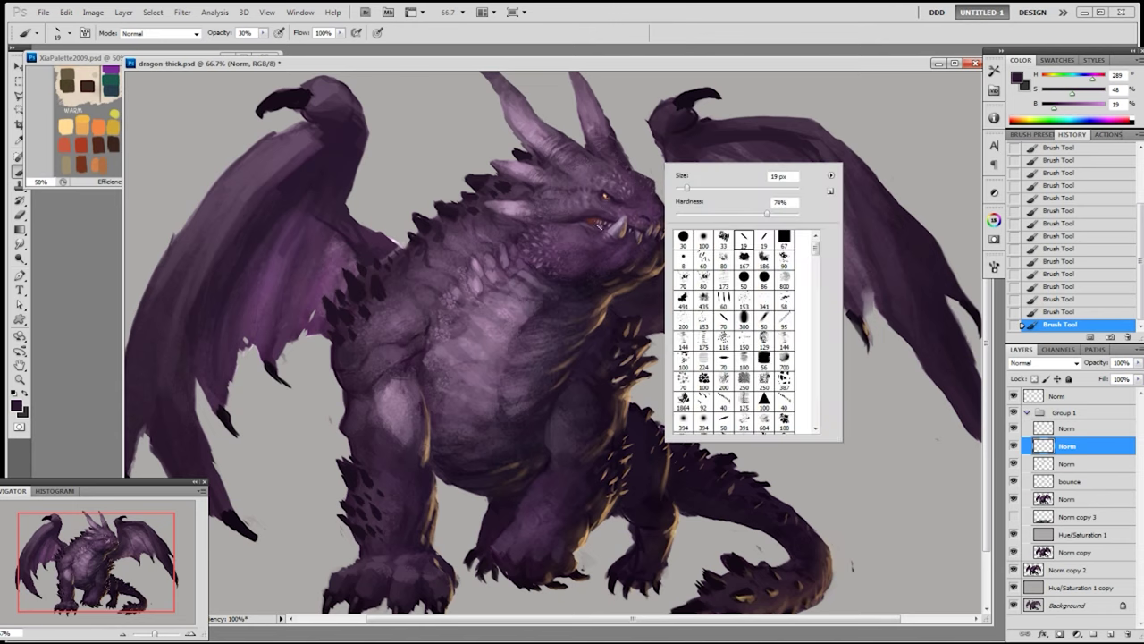
left_click(596, 215, "alt")
key("8")
key("[")
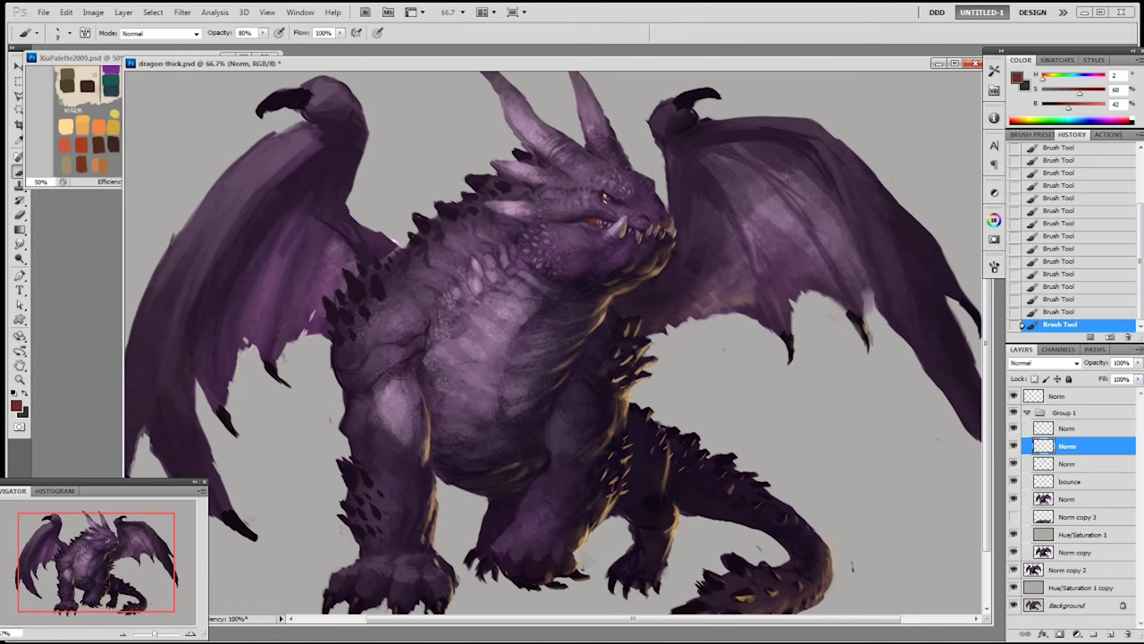
- Add a red glow to the eye and mouth with a Color Dodge brush at 73% brightness, reverting the last three strokes
left_click(161, 33)
left_click(169, 175)
left_click(621, 182)
left_click(1088, 107)
left_click_drag(592, 214, 588, 218)
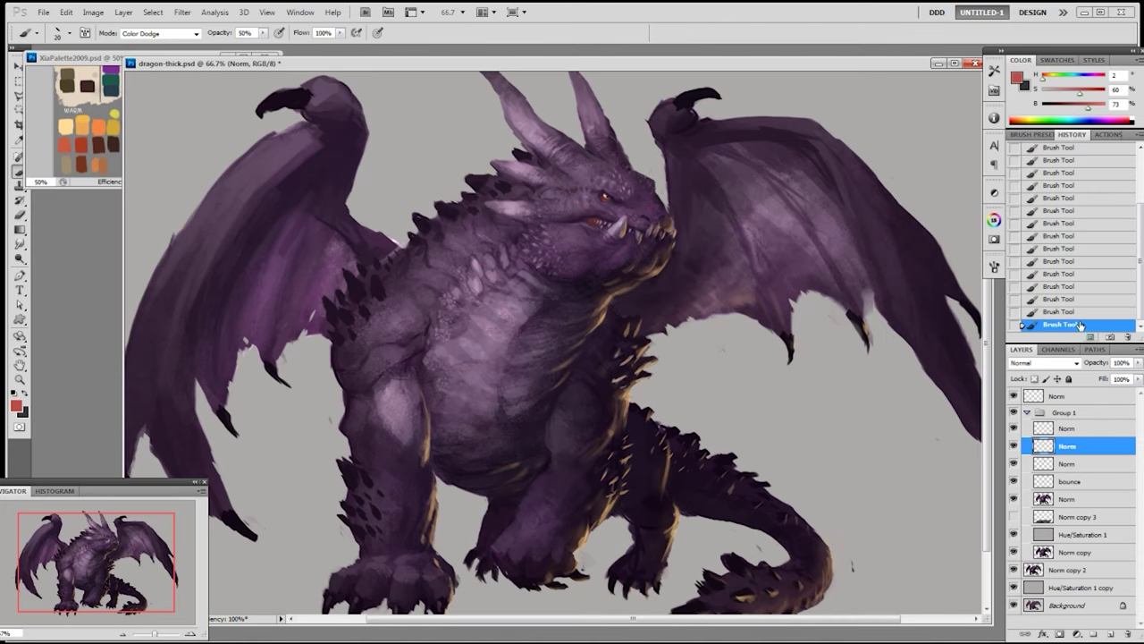
left_click(1089, 287)
left_click_drag(694, 182, 691, 234)
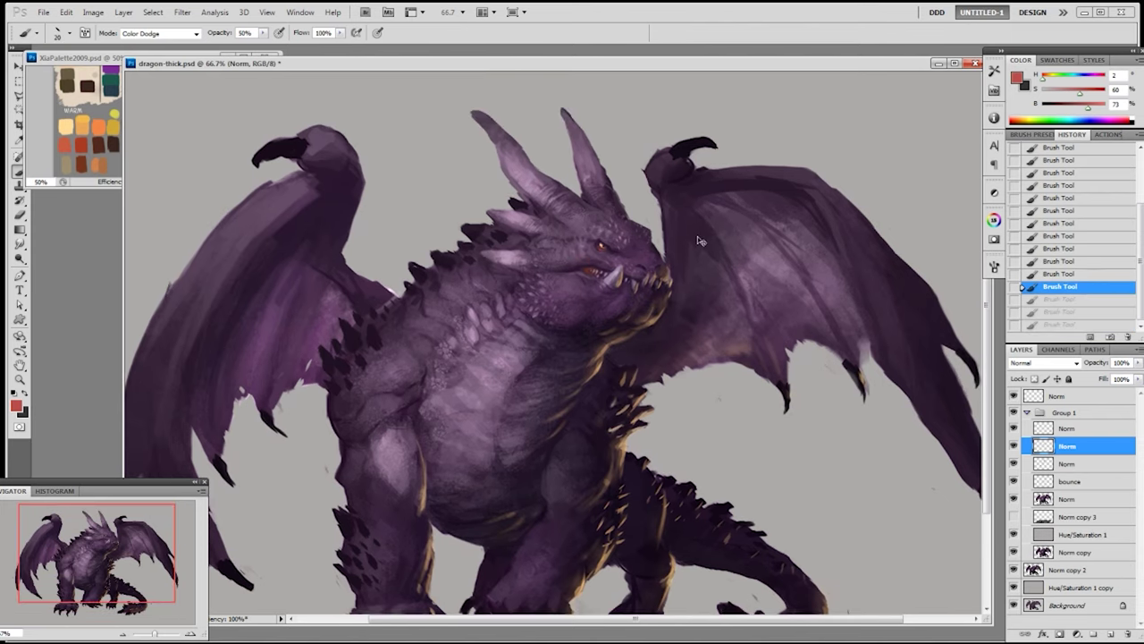
key("ctrl+minus")
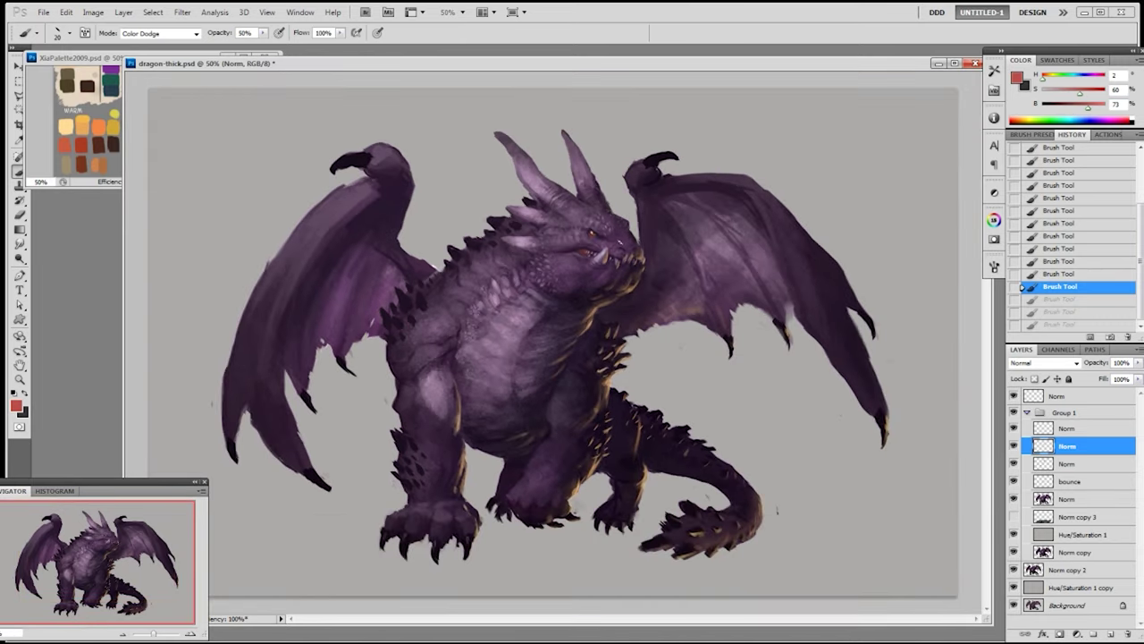
- Darken the snout's edge and the area around the tusk with sampled dark purple in Normal mode at 100% opacity
left_click(161, 34)
left_click(147, 46)
left_click(601, 253, "alt")
right_click(601, 253)
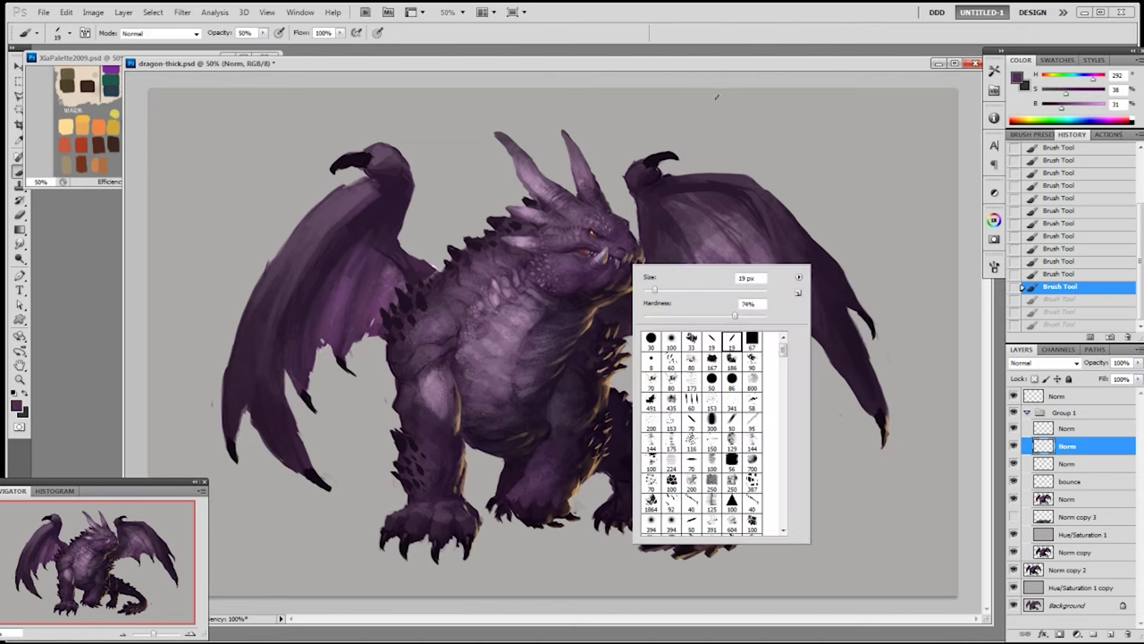
left_click(717, 97)
key("0")
left_click_drag(626, 225, 631, 218)
left_click_drag(599, 254, 605, 251)
- Refine the tusk and teeth with pale and dark purples sampled from the mouth area
left_click(602, 257, "alt")
left_click(597, 257, "alt")
left_click(601, 257, "alt")
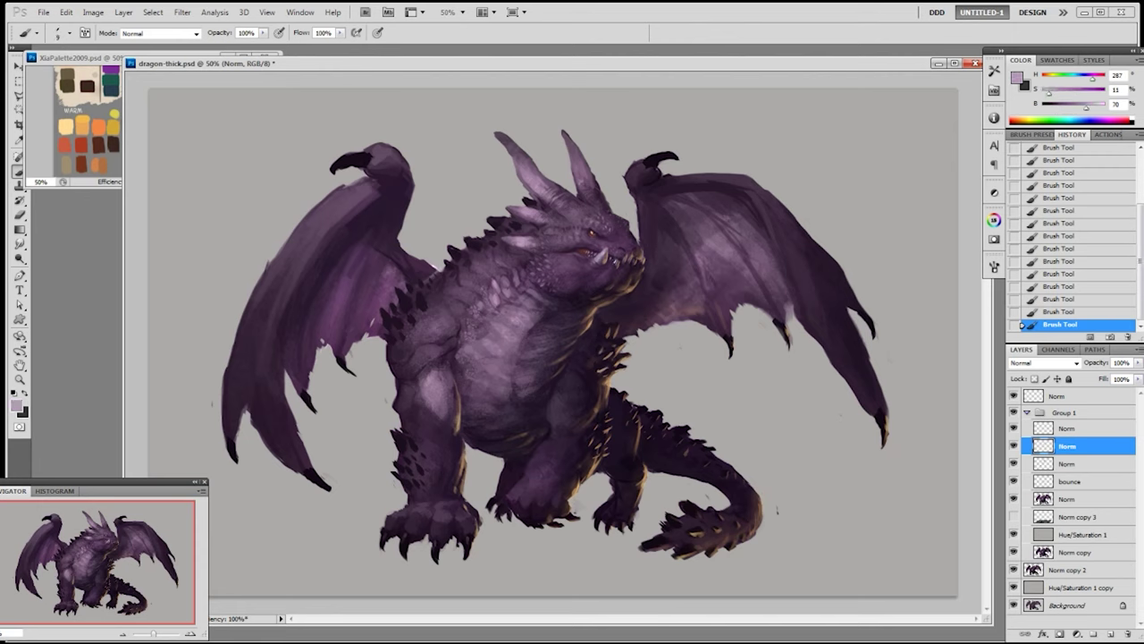
left_click(613, 252, "alt")
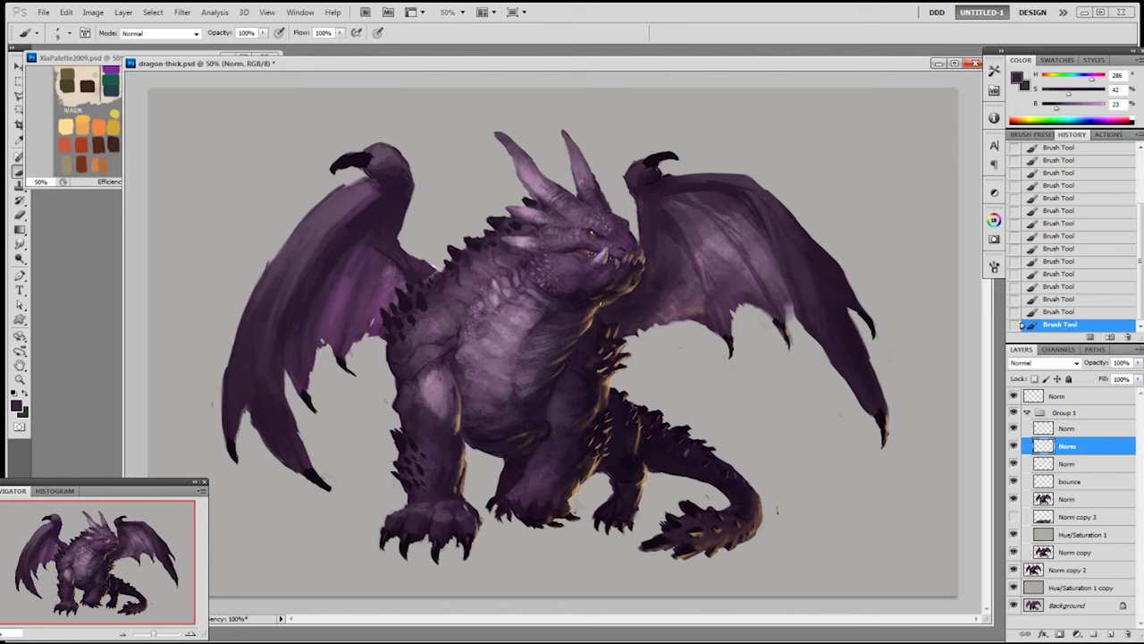
- Paint small folds and scales across the throat on the upper Norm layer with sampled mid purples
left_click(532, 324, "alt")
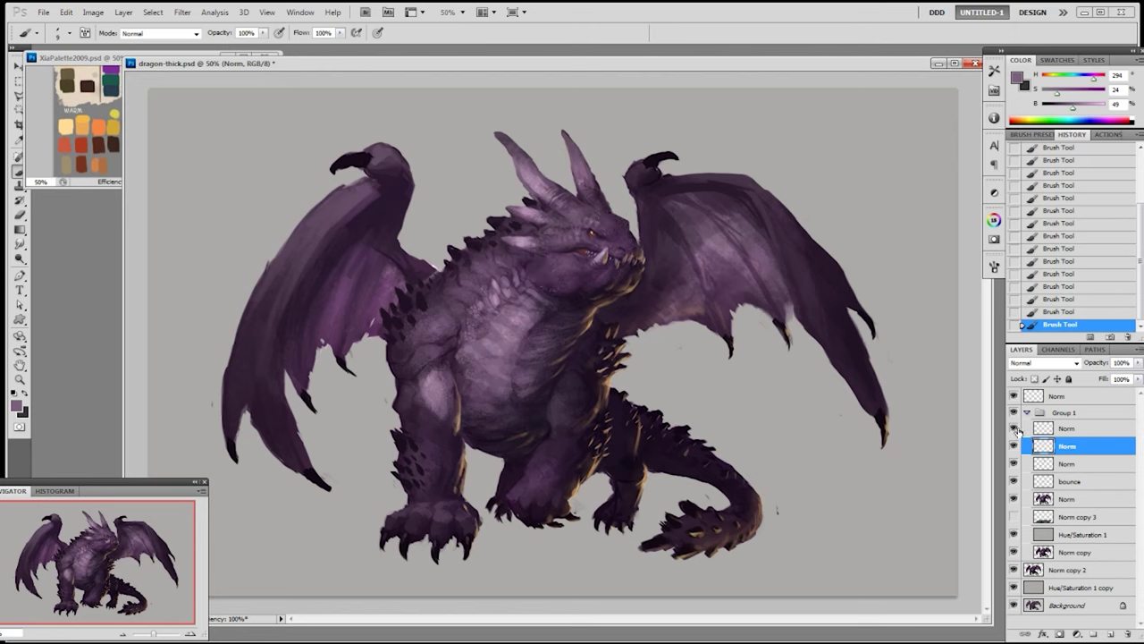
left_click(1065, 429)
left_click(541, 304, "alt")
left_click(546, 314, "alt")
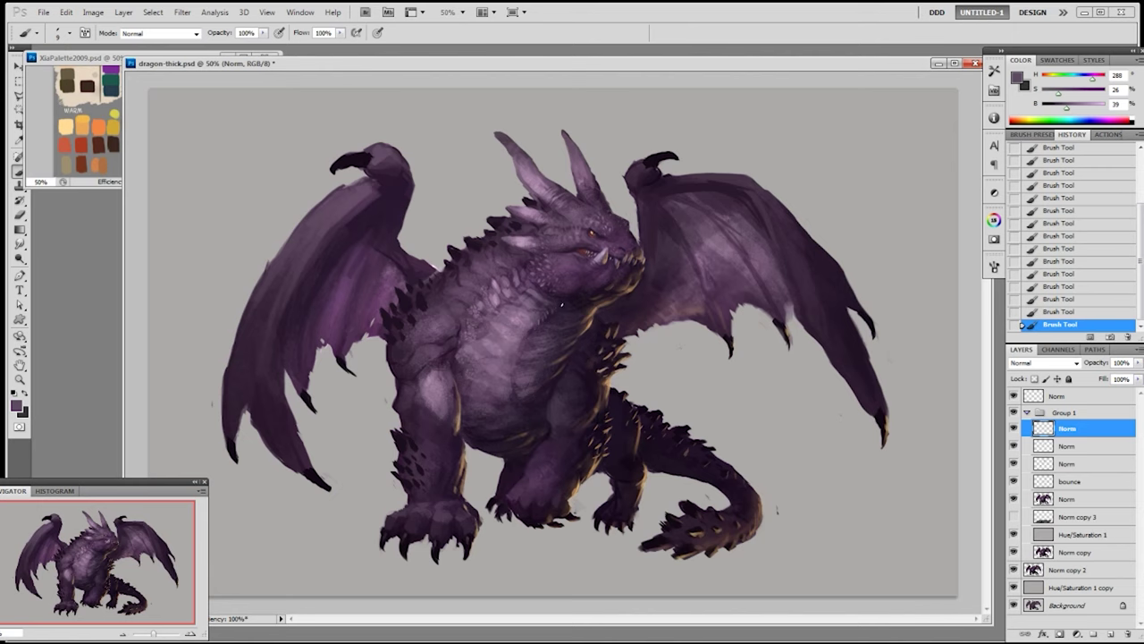
left_click(533, 331, "alt")
left_click(525, 326, "alt")
left_click(527, 327, "alt")
left_click(521, 342, "alt")
left_click(540, 308, "alt")
left_click(595, 298, "alt")
- Paint dark spikes behind the head and along the neck on the Norm layer below with sampled dark purple
left_click(1066, 445)
left_click(462, 250, "alt")
left_click(525, 201, "alt")
right_click(527, 199)
double_click(613, 289)
key("]")
mouse_move(528, 207)
left_mouse_down()
mouse_move(516, 195)
mouse_move(529, 202)
mouse_move(509, 229)
mouse_move(488, 220)
left_mouse_up()
mouse_move(518, 261)
left_mouse_down()
mouse_move(507, 253)
mouse_move(516, 256)
left_mouse_up()
key("[")
key("[")
left_click(502, 247)
left_click(517, 257)
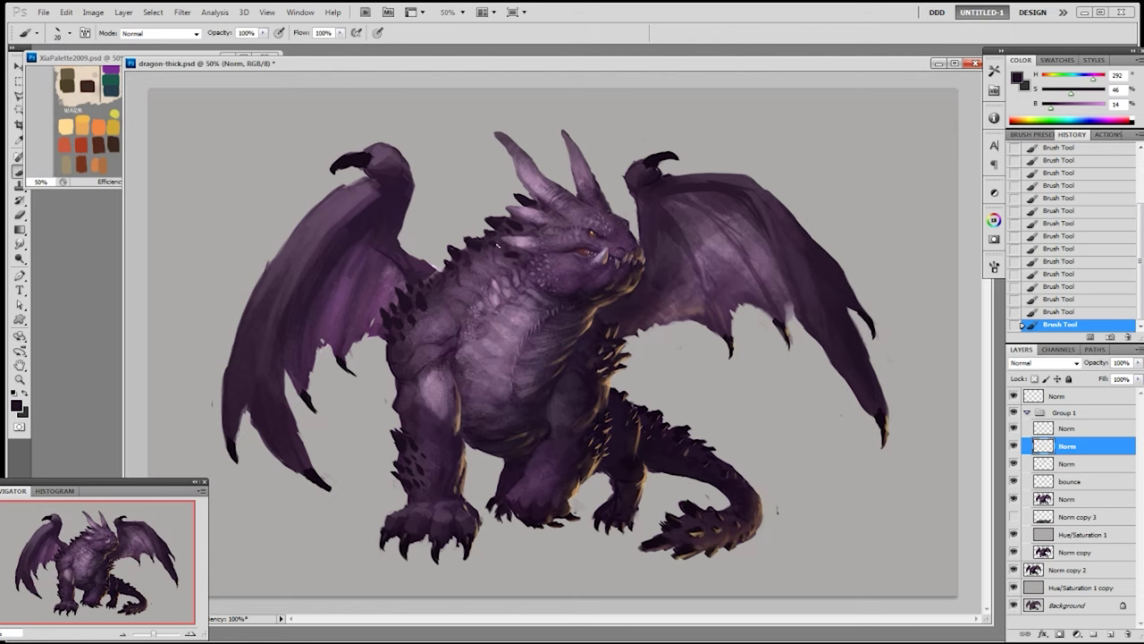
- Highlight the neck spikes with a sampled muted purple and a 20 px brush, undoing the unwanted strokes
left_click(516, 253, "alt")
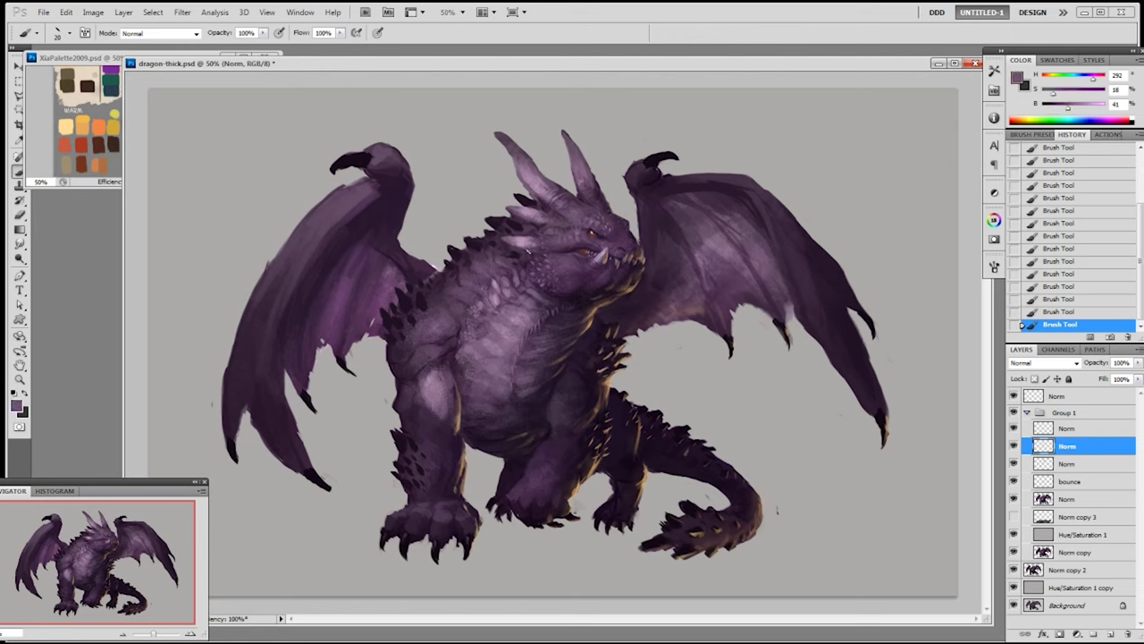
left_click(510, 254)
left_click(513, 228)
left_click(495, 222)
left_click(1022, 311)
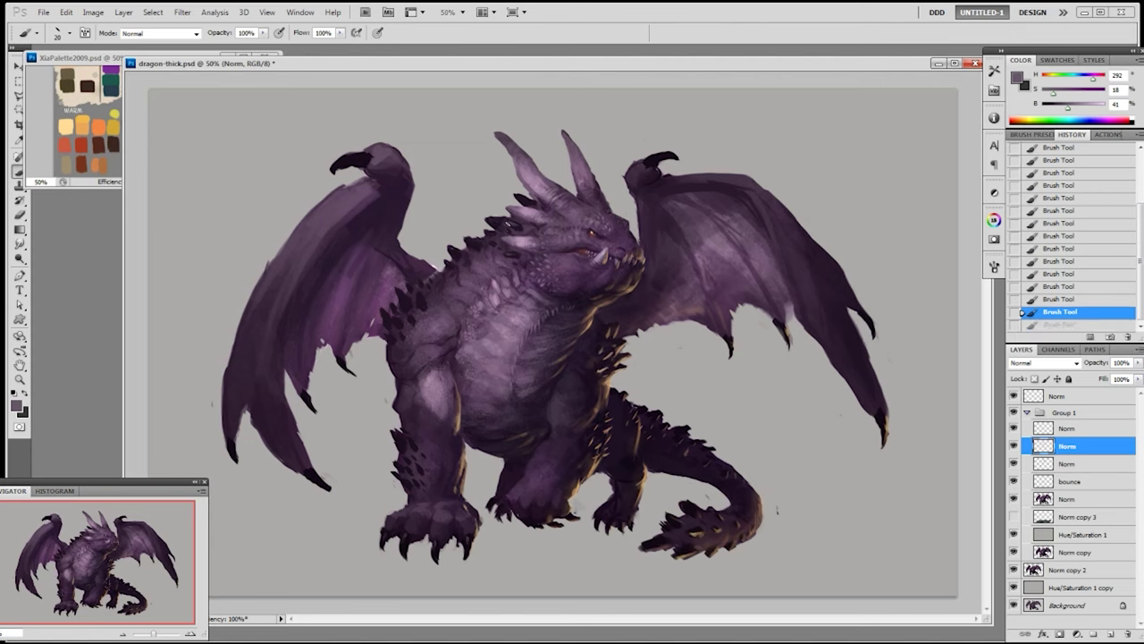
left_click_drag(492, 244, 504, 251)
key("ctrl+z")
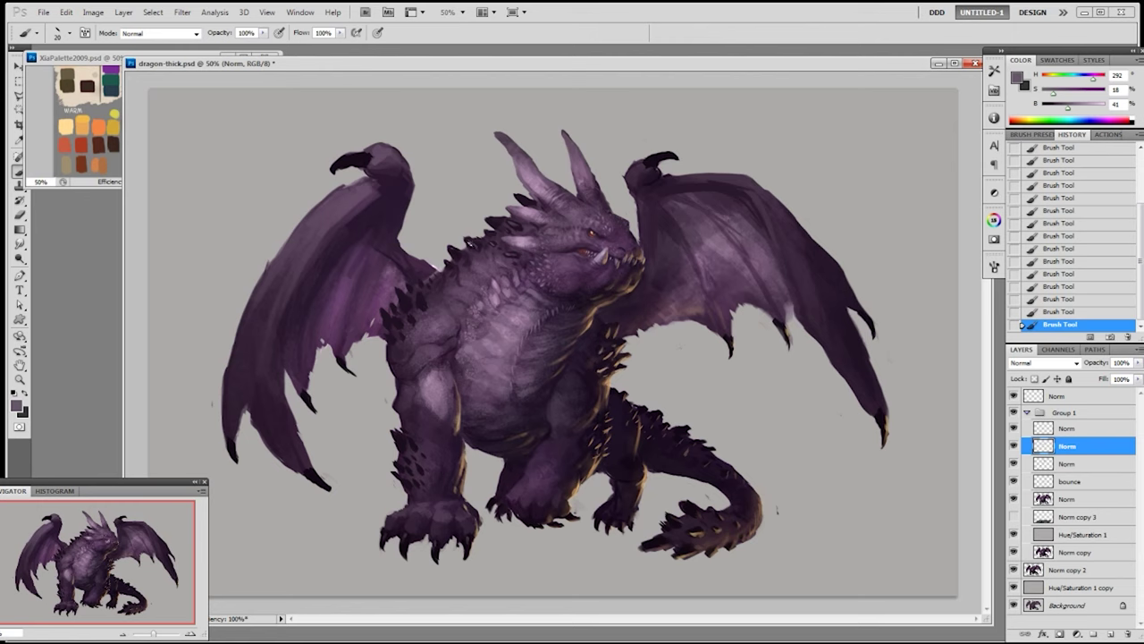
- Highlight the neck spikes and horns with progressively lighter muted purples, using a 15 px brush at 70% opacity
key("3")
key("7")
left_click_drag(1067, 109, 1083, 110)
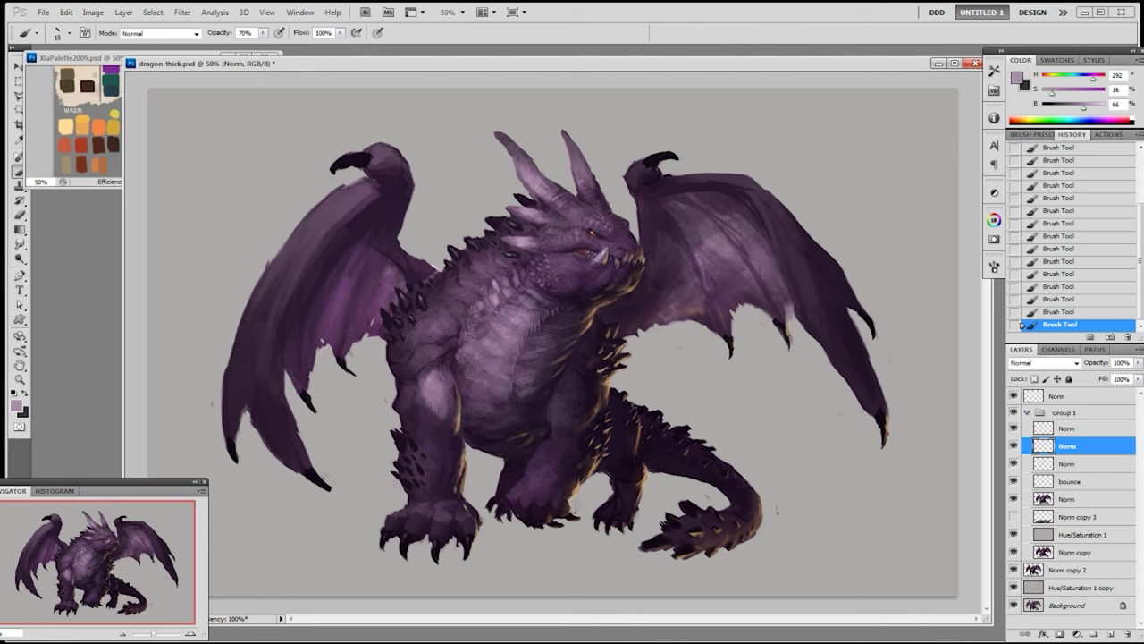
left_click(536, 181, "alt")
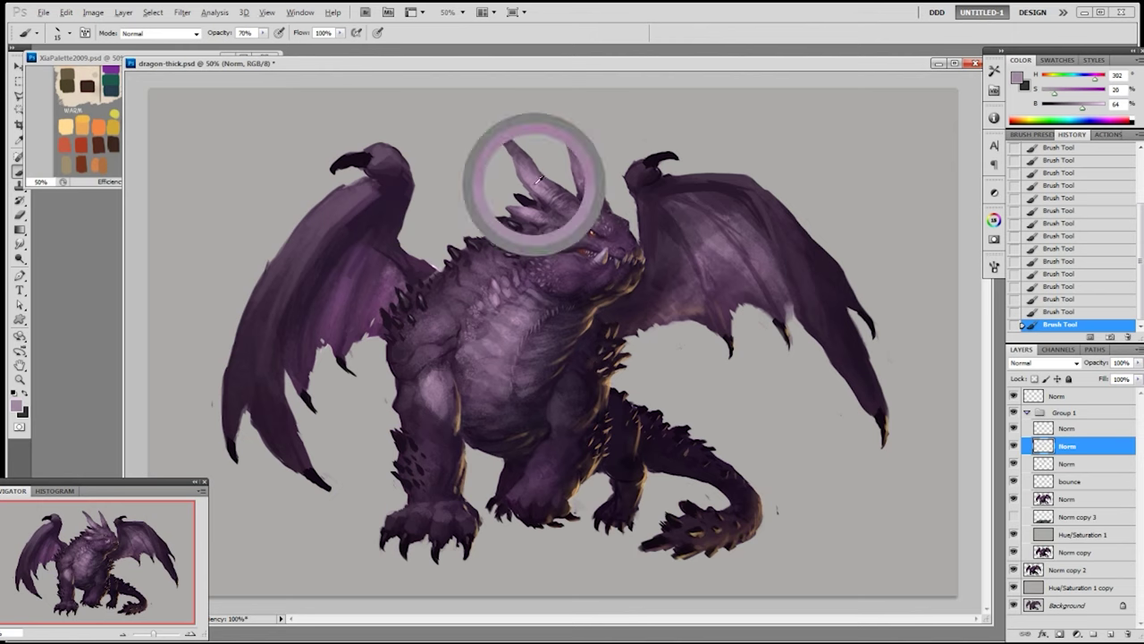
mouse_move(1084, 108)
left_mouse_down()
mouse_move(1048, 94)
mouse_move(1096, 108)
left_mouse_up()
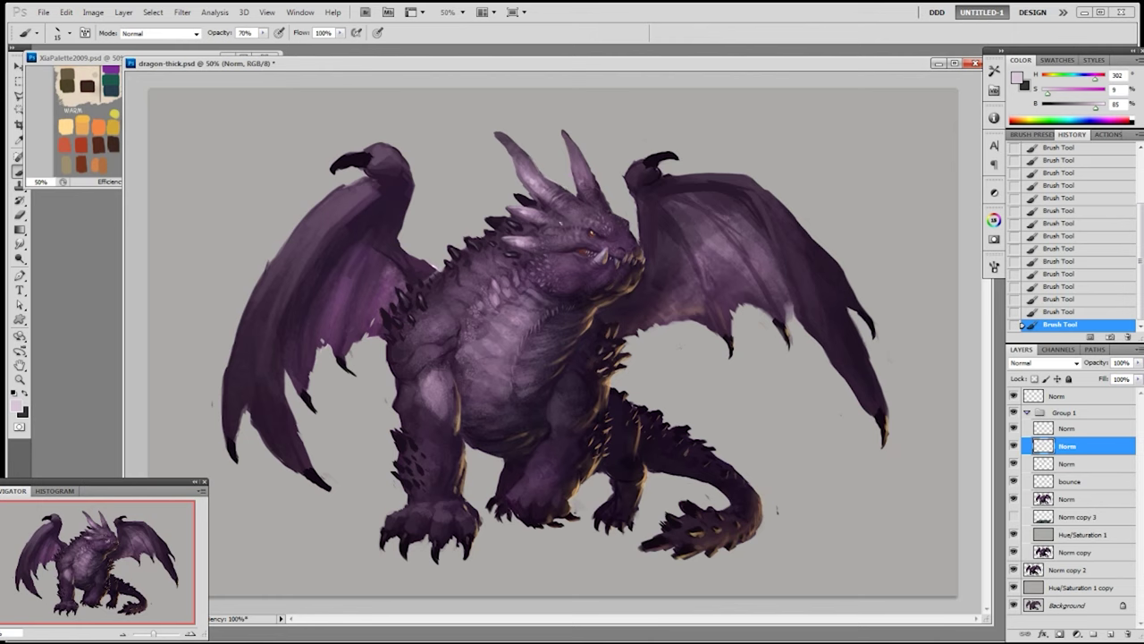
left_click_drag(1096, 108, 1046, 93)
- Compare the painting with and without the detail layers by toggling the visibility of Group 1
left_click(1013, 418)
left_click(1012, 416)
left_click(1013, 415)
left_click(1013, 415)
left_click(1013, 415)
left_click(1013, 414)
left_click(1013, 413)
left_click(1013, 414)
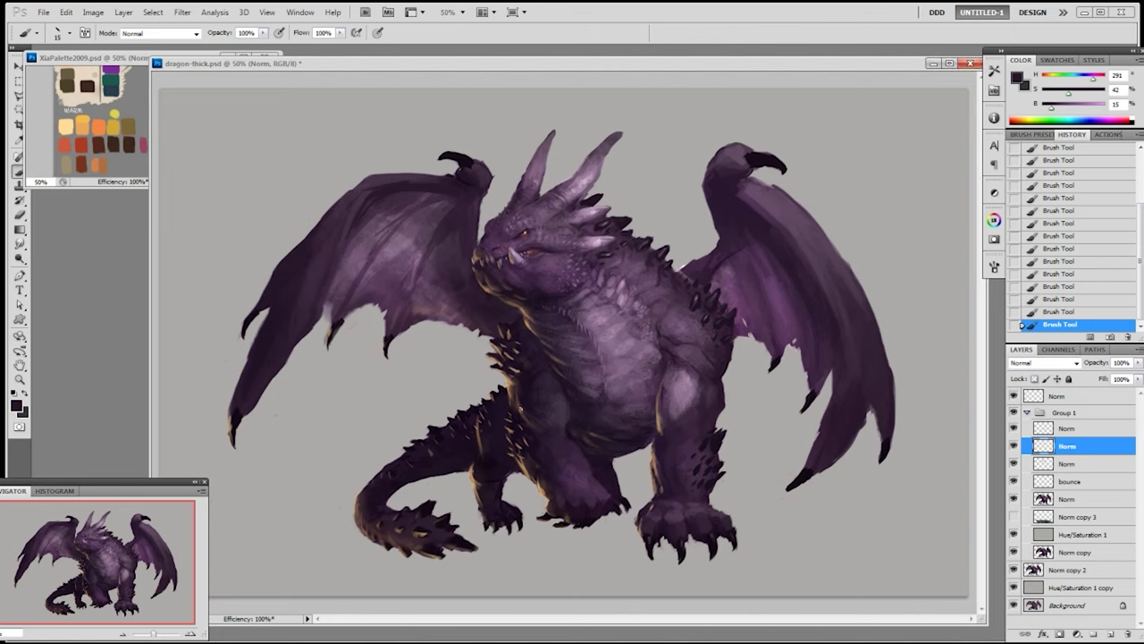
- Erase excess rim light along the spiky outer edge of the far front leg on the bounce layer
left_click(1071, 483)
key("e")
left_click(511, 433)
left_click(512, 439)
left_click(513, 445)
left_click(514, 451)
left_click(518, 463)
left_click(514, 458)
left_click(512, 458)
left_click(512, 457)
left_click(509, 452)
left_click(511, 452)
left_click(537, 481)
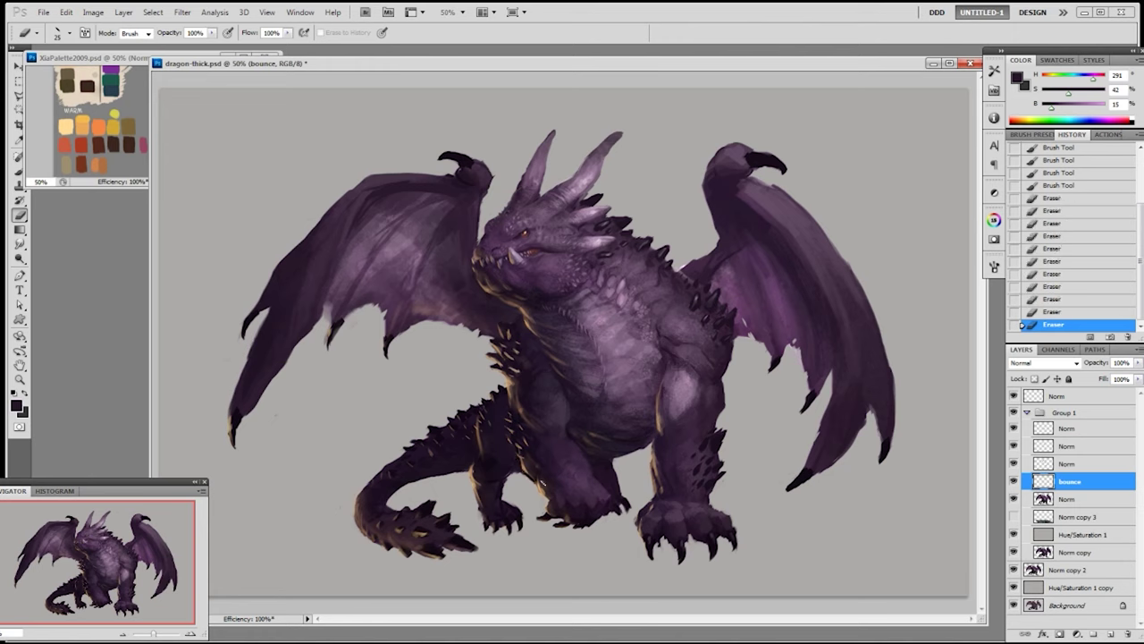
- Paint rim light on the far front leg's lower edge with a sampled rim colour, trimming it with the eraser
key("b")
left_click(533, 473, "alt")
left_click(532, 473)
left_click(531, 474)
left_click(532, 473)
key("e")
left_click(531, 474)
left_click(542, 494)
left_click(542, 494)
left_click(543, 493)
left_click(543, 493)
- Repaint the tan rim light down the far front leg's shin with a resampled colour, undoing the unwanted stroke
left_click(543, 489, "alt")
key("Return")
key("b")
left_click(531, 474, "alt")
left_click_drag(546, 489, 535, 478)
key("ctrl+z")
left_click_drag(527, 469, 533, 476)
left_click_drag(528, 469, 534, 477)
left_click_drag(528, 471, 534, 477)
left_click_drag(528, 470, 536, 480)
- Erase the rough outer edge of the far front leg's shin on the Norm layer below bounce
left_click(1082, 499)
key("e")
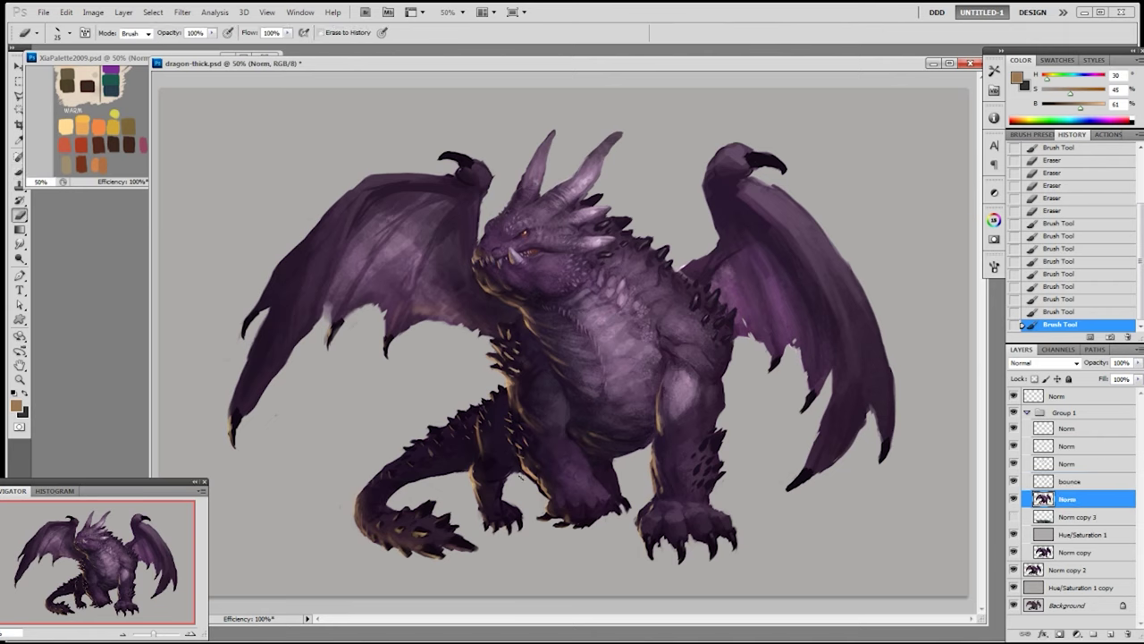
mouse_move(538, 486)
left_mouse_down()
mouse_move(544, 496)
mouse_move(533, 478)
left_mouse_up()
left_click_drag(527, 468, 533, 479)
- Sample a brighter tan from the elbow spikes, test it on the shin, and set the brush to Linear Dodge (Add) at 30% opacity
key("b")
left_click(514, 391, "alt")
left_click(529, 472)
left_click(529, 472)
left_click(530, 472)
left_click(159, 33)
left_click(153, 247)
key("3")
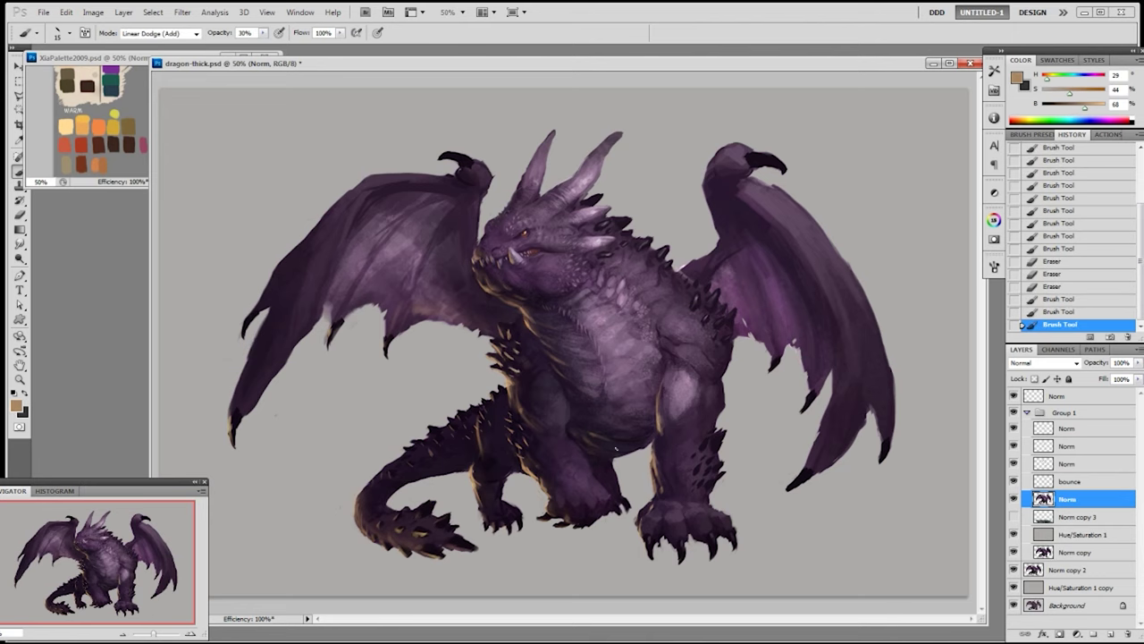
- Try glowing tan strokes on the far front leg on the Norm layer, then revert to the earlier eraser state in the history
left_click(547, 491)
left_click(549, 463)
left_click(528, 458)
left_click(534, 455)
left_click(529, 451)
left_click(533, 455)
left_click(536, 474)
key("e")
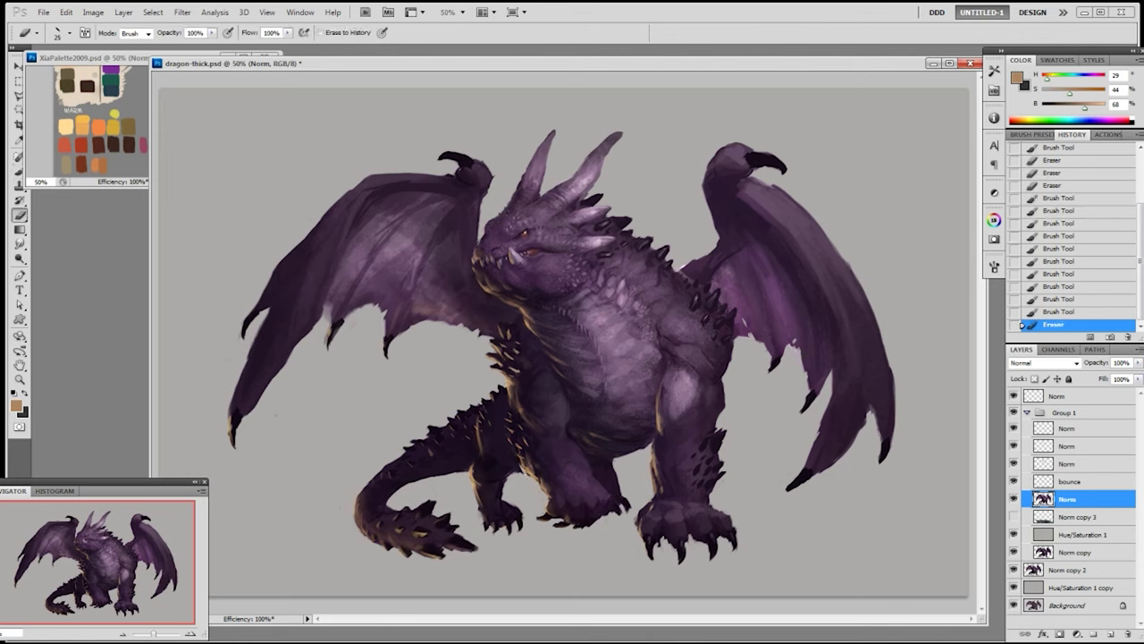
left_click(1064, 274)
left_click(1064, 198)
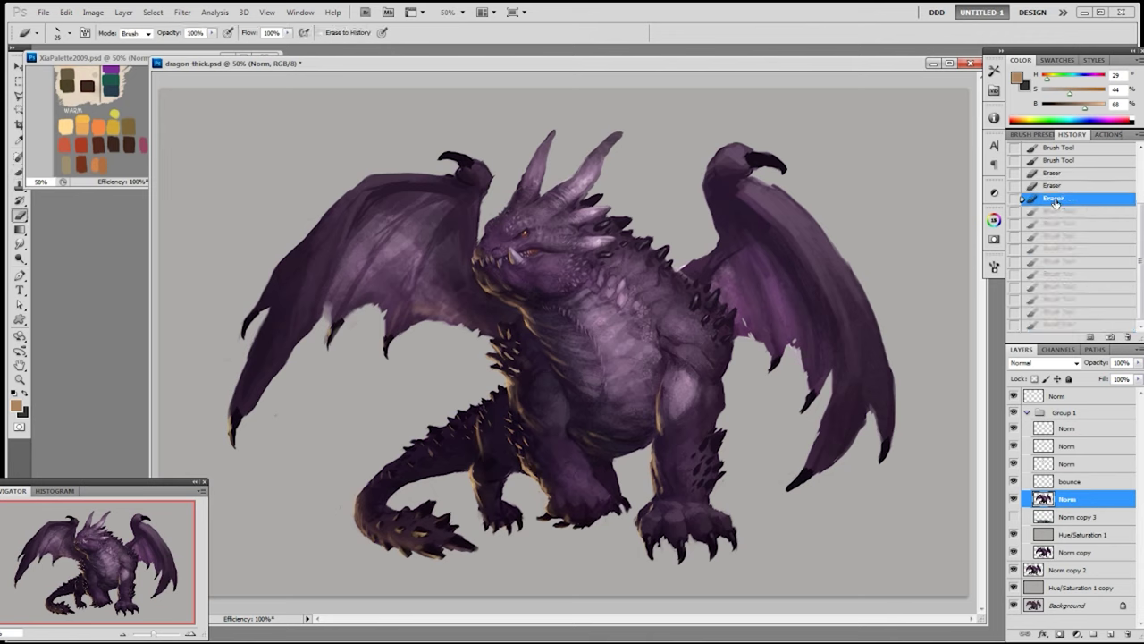
- Erase the existing rim light along the far front leg's shin on the bounce layer
left_click(1052, 485)
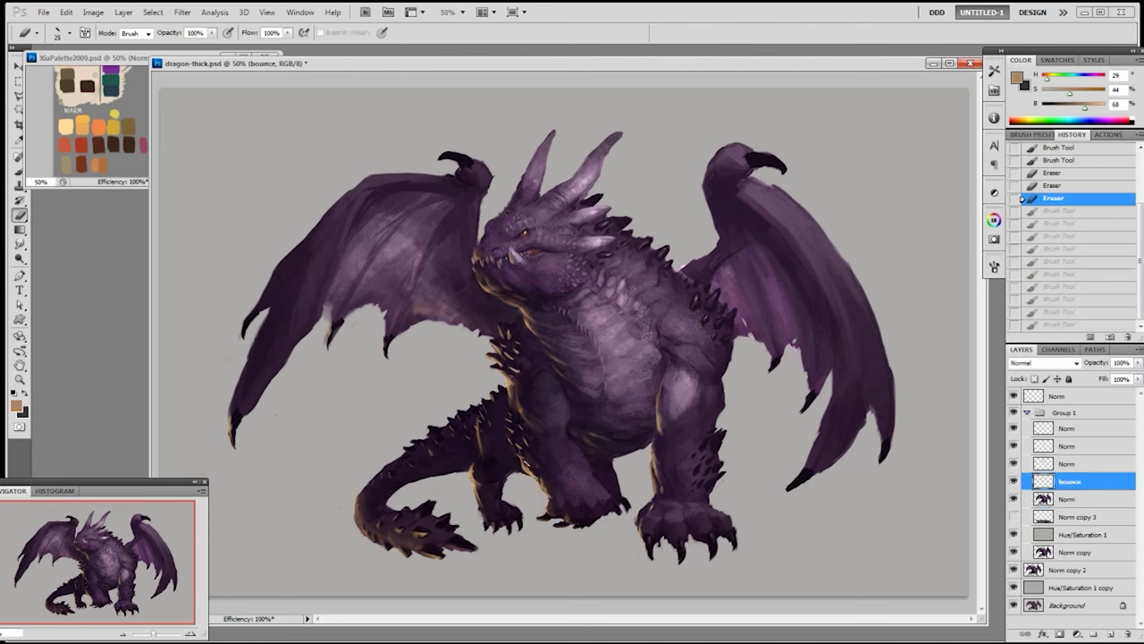
left_click(529, 472)
left_click(530, 472)
left_click(529, 472)
left_click(530, 472)
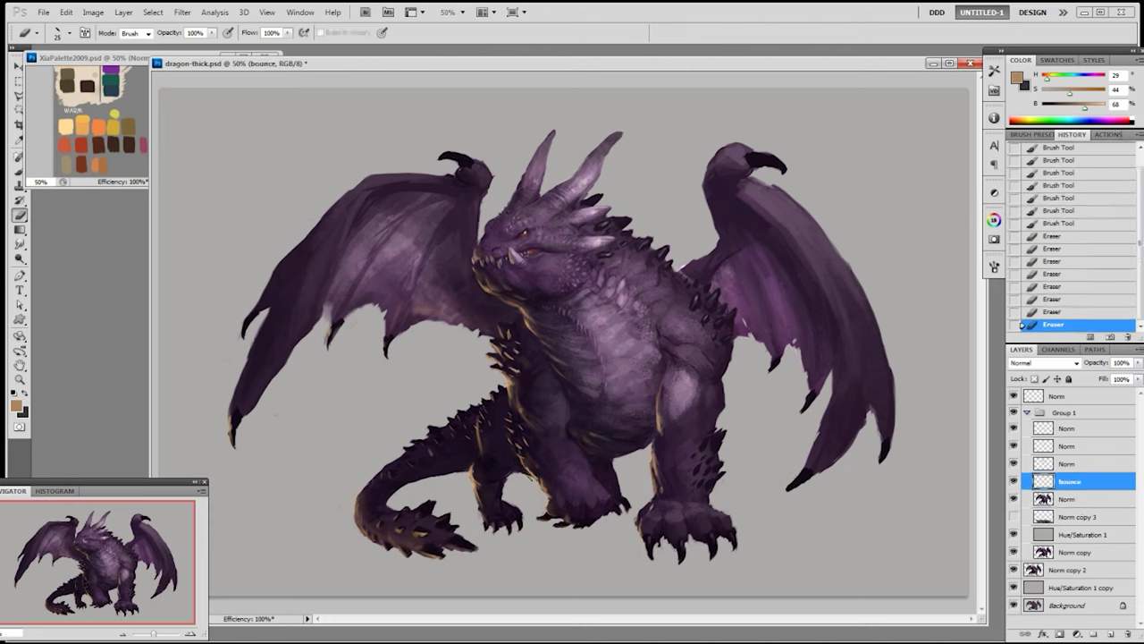
- Build up glowing tan rim light on the far front leg's shin with a 20 px Linear Dodge (Add) brush at 30% opacity
key("b")
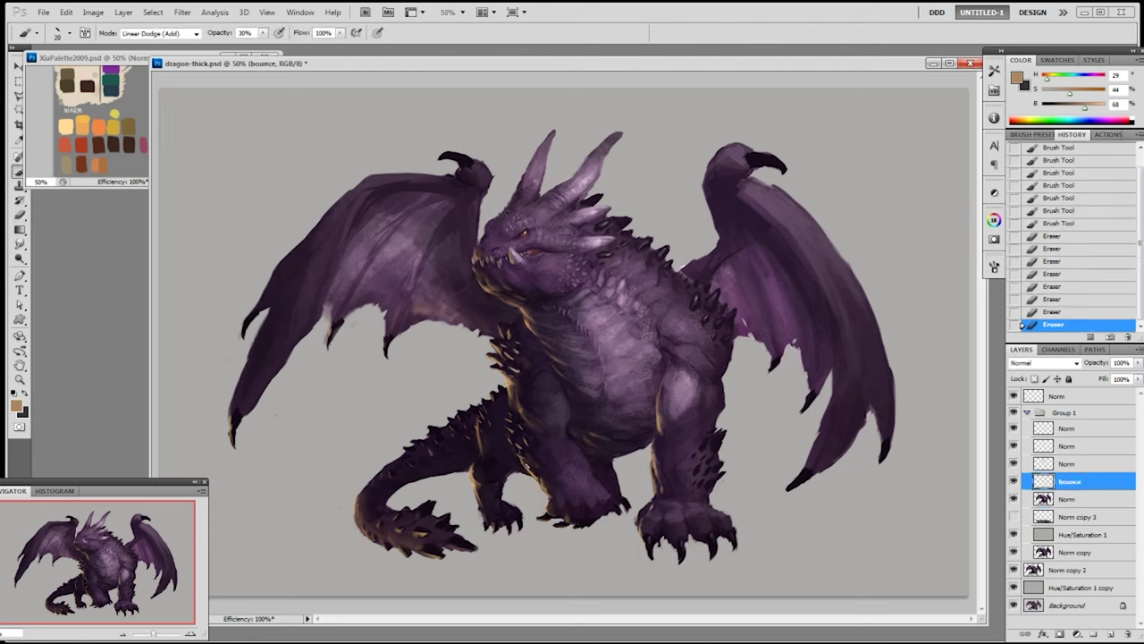
left_click(530, 472)
left_click(530, 472)
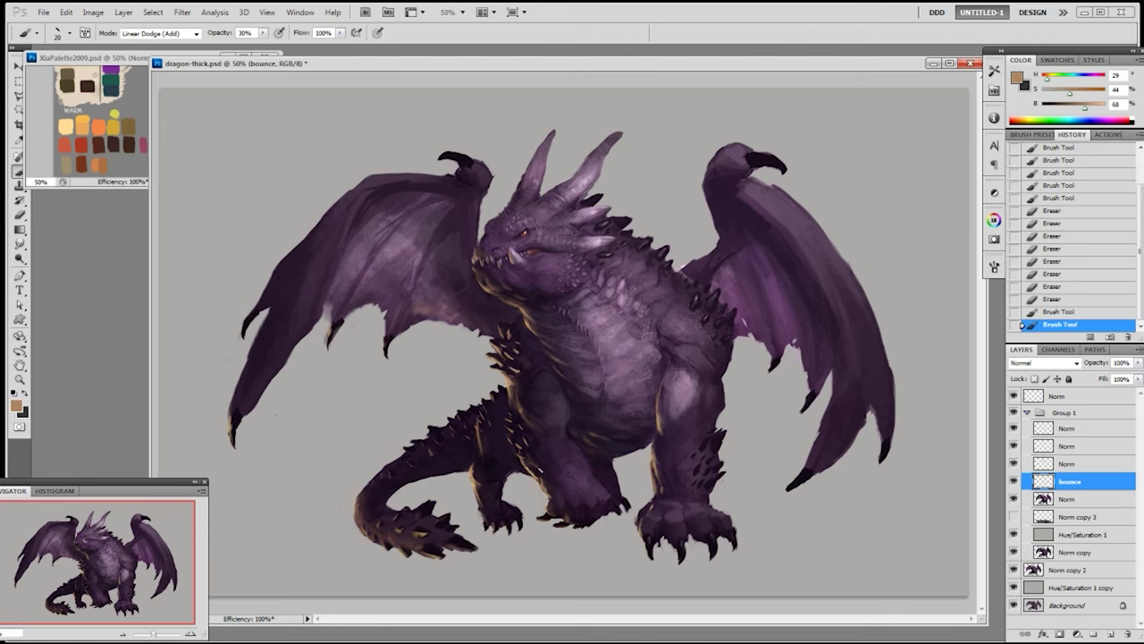
left_click(529, 472)
left_click(529, 472)
left_click(529, 472)
left_click(530, 472)
left_click(529, 472)
left_click(529, 472)
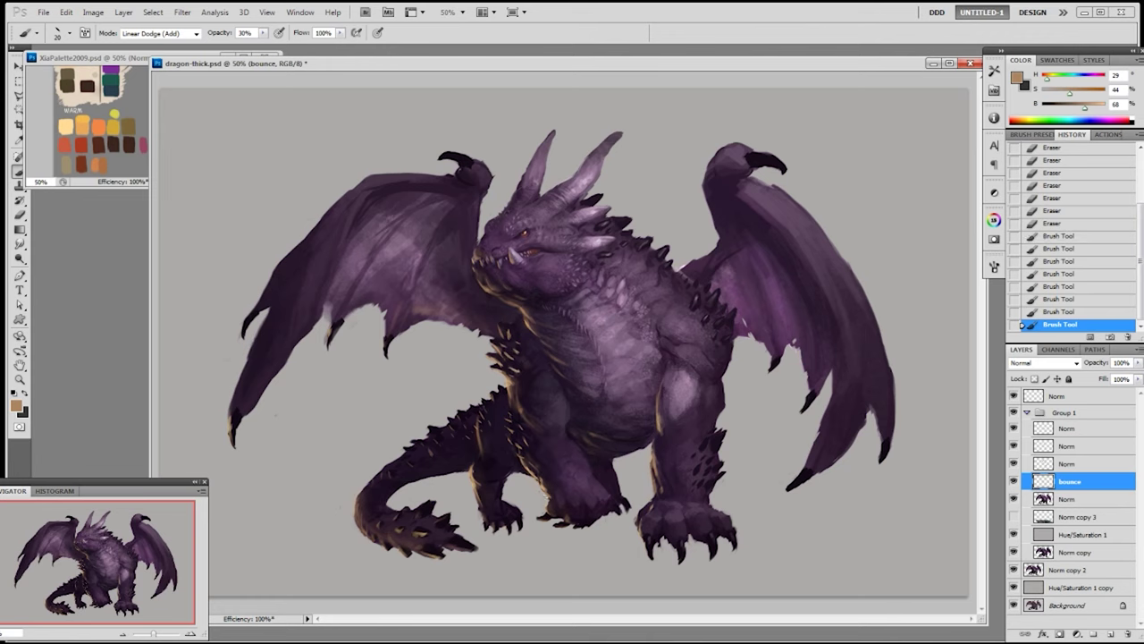
- Trim the shin's rim light with the eraser and restore its glow with short Linear Dodge strokes
key("e")
left_click(529, 472)
left_click(529, 472)
left_click(529, 472)
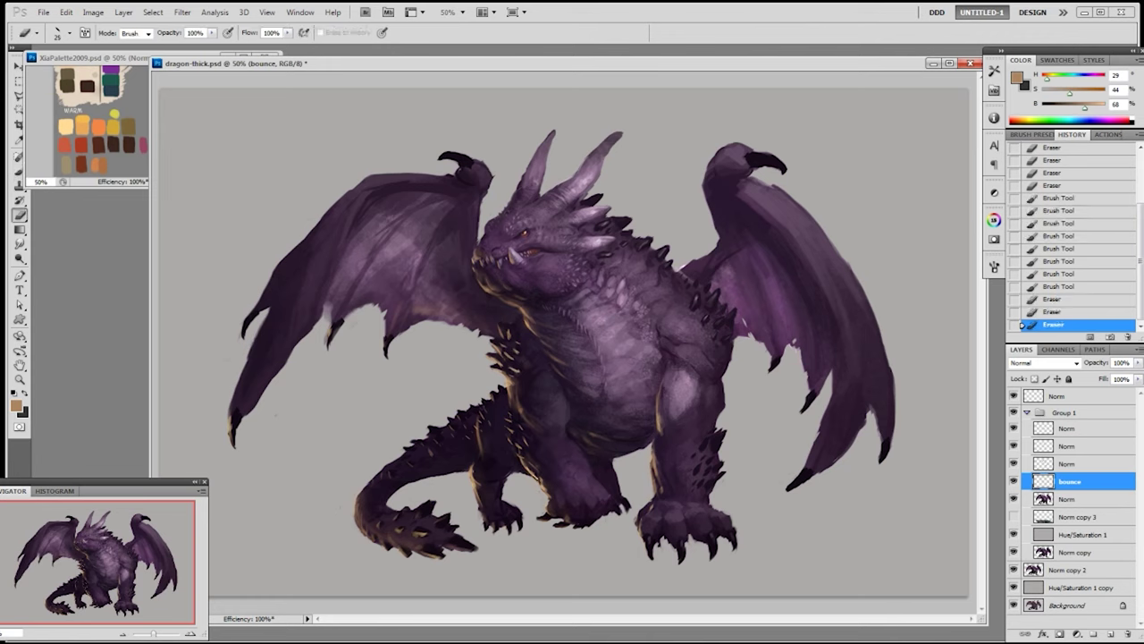
key("b")
left_click(529, 472)
left_click(530, 472)
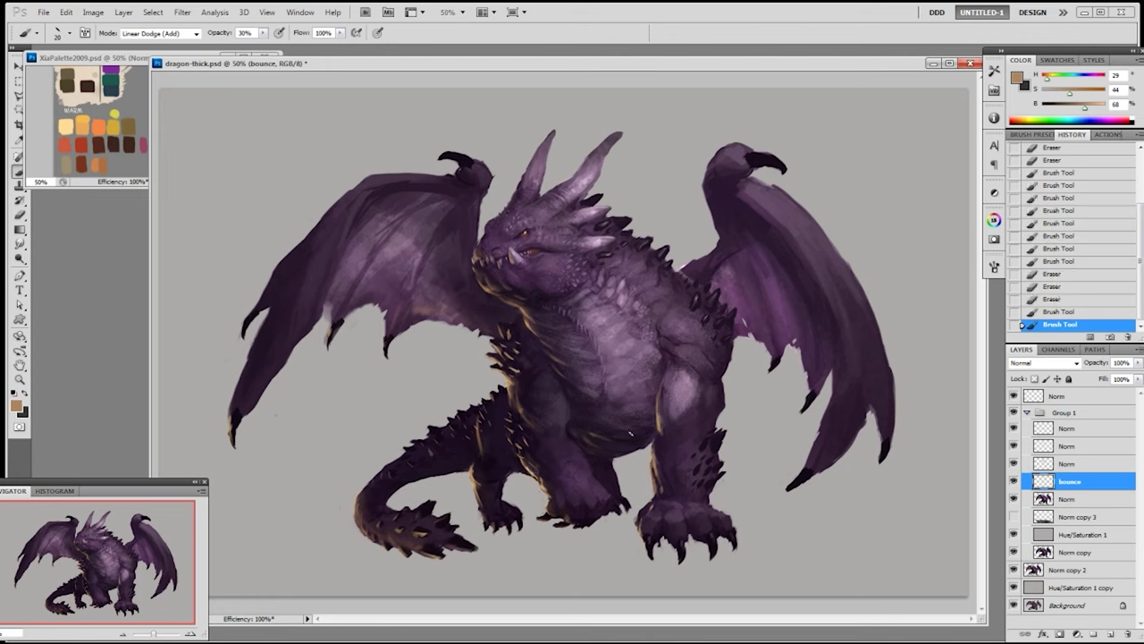
- Paint bright rim light along the far front foot and claws at 90% opacity, undoing the unwanted strokes
key("9")
left_click(529, 472)
left_click_drag(547, 509, 552, 517)
key("ctrl+alt+z")
key("ctrl+alt+z")
left_click_drag(543, 515, 547, 519)
key("ctrl+alt+z")
key("ctrl+alt+z")
left_click_drag(546, 516, 564, 523)
left_click_drag(559, 524, 569, 525)
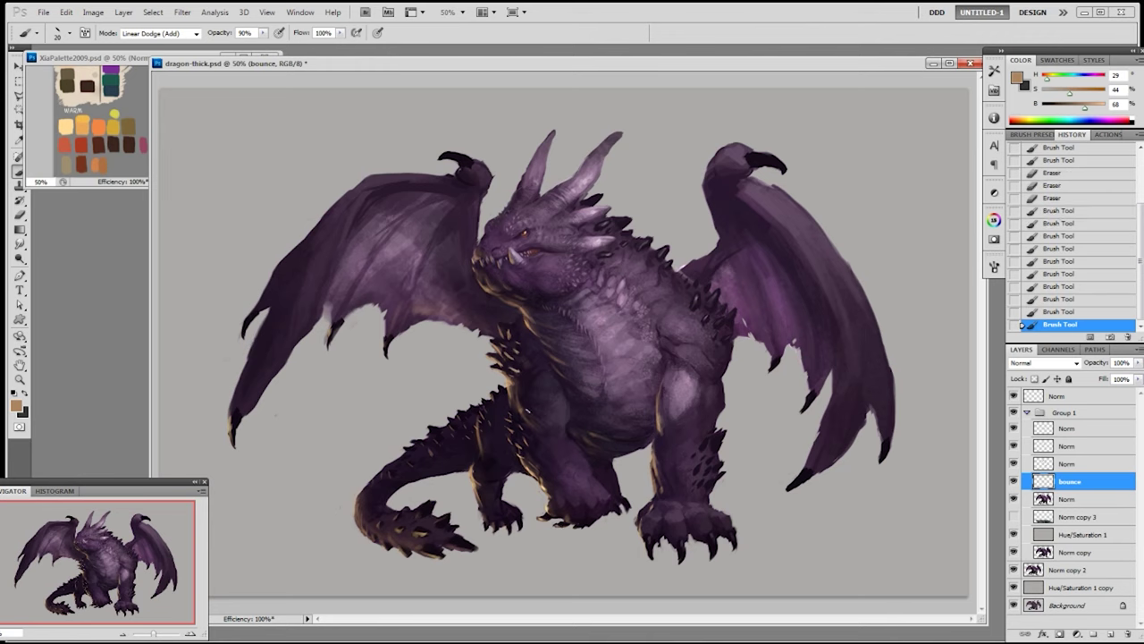
- Add rim light to the spikes at the far front leg's elbow, undoing and erasing the stray marks
left_click_drag(509, 401, 513, 410)
key("ctrl+z")
left_click_drag(510, 404, 512, 408)
key("e")
mouse_move(511, 402)
left_mouse_down()
mouse_move(514, 411)
mouse_move(520, 399)
left_mouse_up()
key("b")
left_click_drag(518, 403, 520, 399)
- Brighten the rim light under the jaw and along the chest, undoing the unwanted strokes beside the chest spikes
mouse_move(559, 363)
left_mouse_down()
mouse_move(546, 345)
mouse_move(554, 354)
left_mouse_up()
left_click_drag(489, 291, 497, 297)
left_click_drag(550, 351, 549, 347)
left_click_drag(491, 289, 497, 296)
mouse_move(508, 337)
left_mouse_down()
mouse_move(511, 345)
mouse_move(505, 336)
left_mouse_up()
key("ctrl+z")
key("ctrl+z")
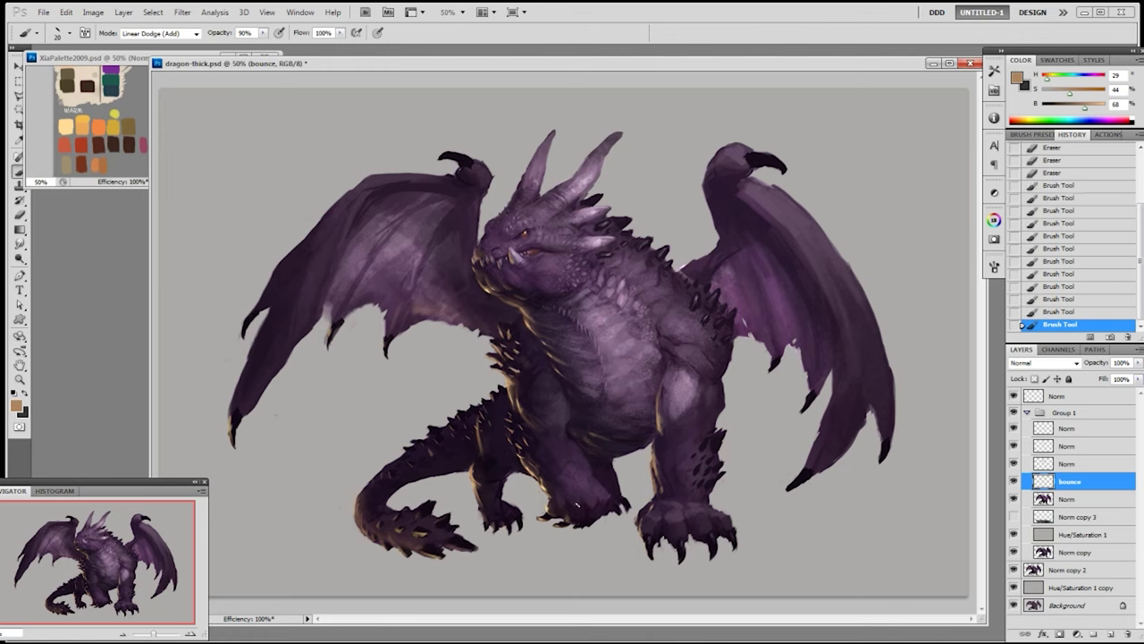
- Add a short rim highlight to the toes of the far front foot, undoing the first attempt
mouse_move(575, 520)
left_mouse_down()
mouse_move(584, 527)
mouse_move(574, 512)
left_mouse_up()
key("ctrl+z")
left_click_drag(571, 506, 573, 513)
- Clean up the far front leg's inner edge on the Norm layer with sampled dark purples in Normal mode at 100% opacity and the eraser
left_click(1069, 498)
left_click(184, 33)
left_click(184, 46)
left_click(613, 472, "alt")
key("0")
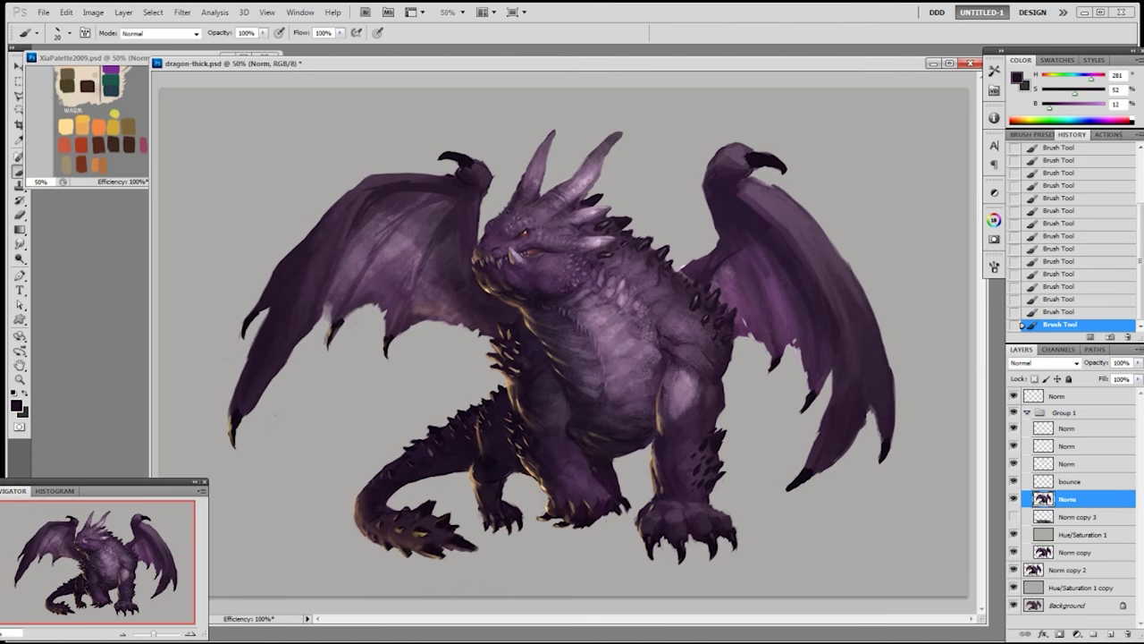
left_click(616, 506, "alt")
key("e")
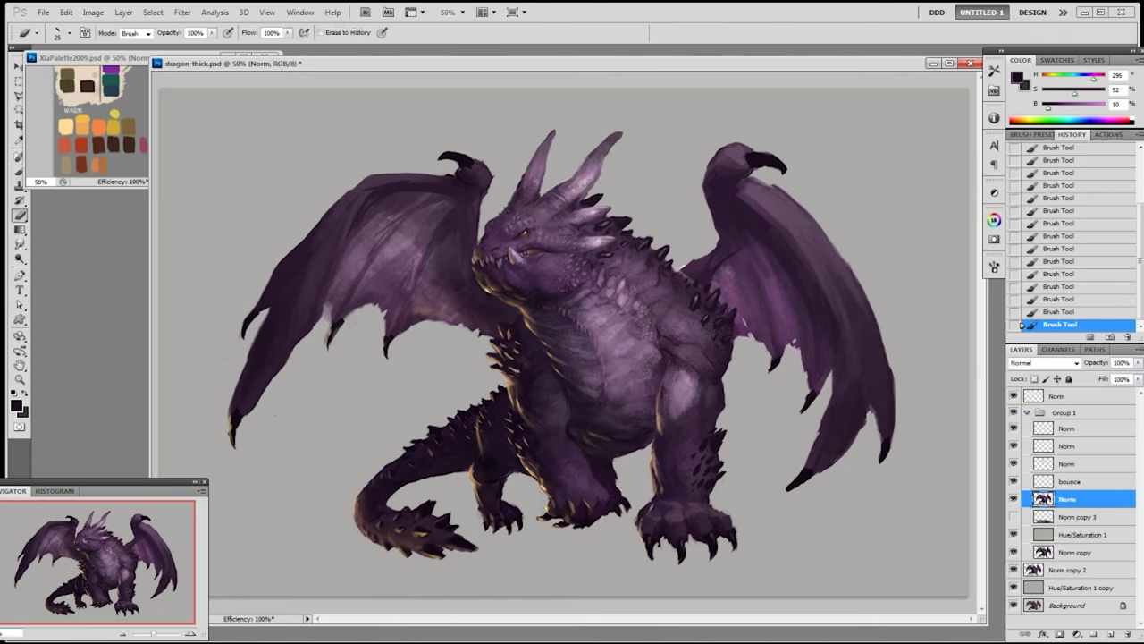
left_click(614, 473)
left_click(617, 471)
key("b")
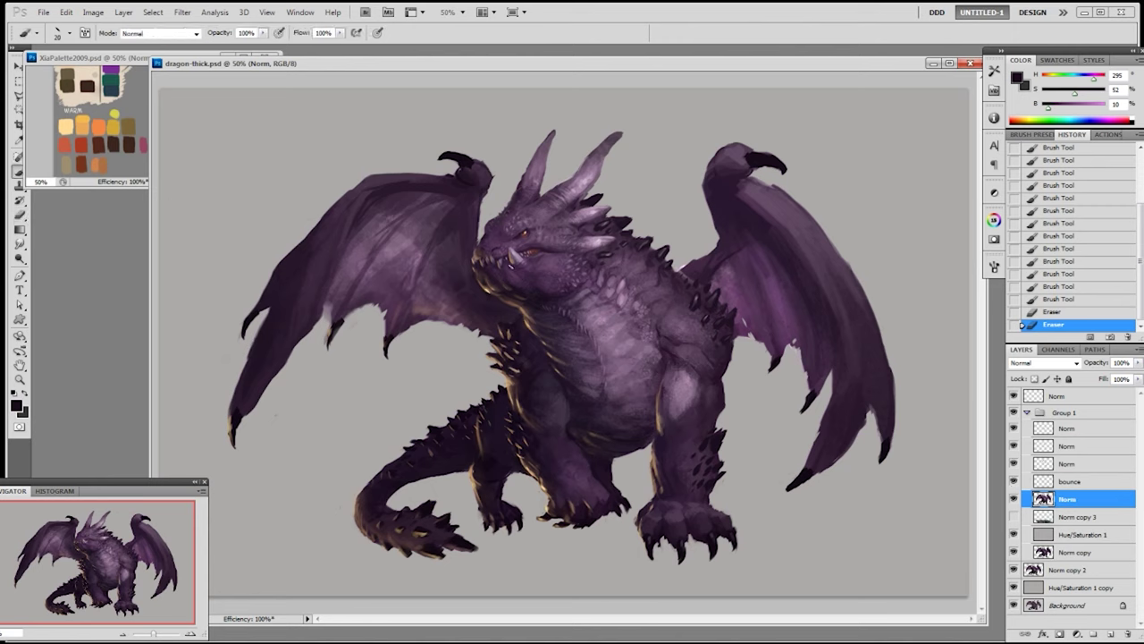
- Darken the snout and brow ridge with a sampled dark purple, undoing the unwanted stroke
left_click(489, 231, "alt")
left_click_drag(490, 232, 526, 220)
left_click_drag(531, 218, 551, 209)
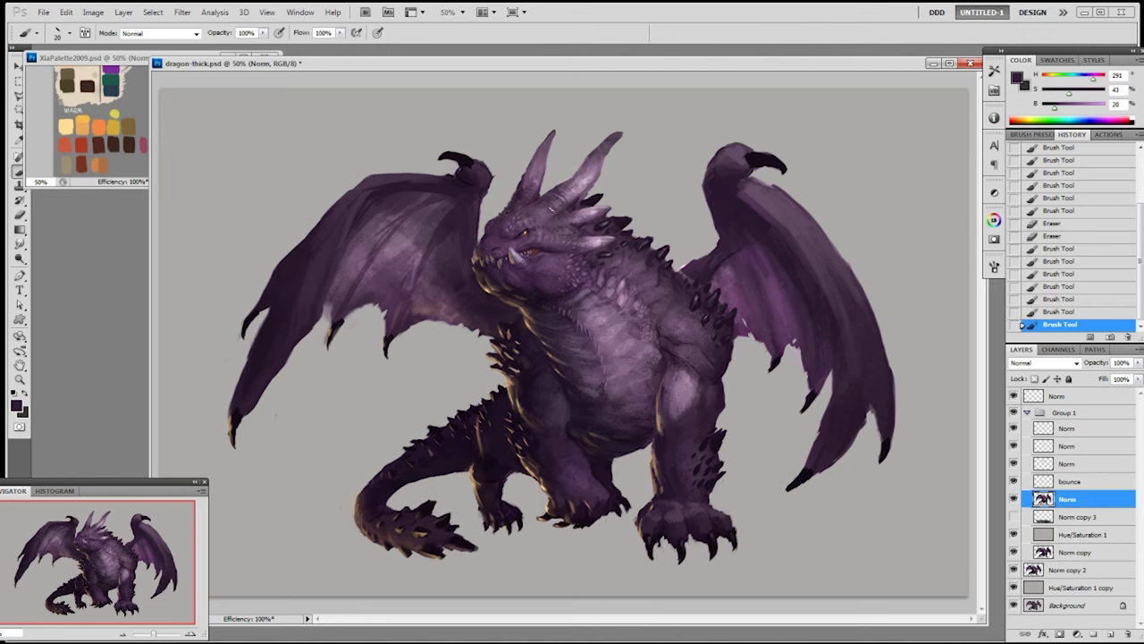
left_click_drag(488, 235, 521, 214)
key("ctrl+z")
left_click_drag(523, 213, 529, 210)
left_click(505, 234)
- Reshape the tip of the snout with dark purples sampled around the nose, finishing with a 25 px brush
left_click(485, 240, "alt")
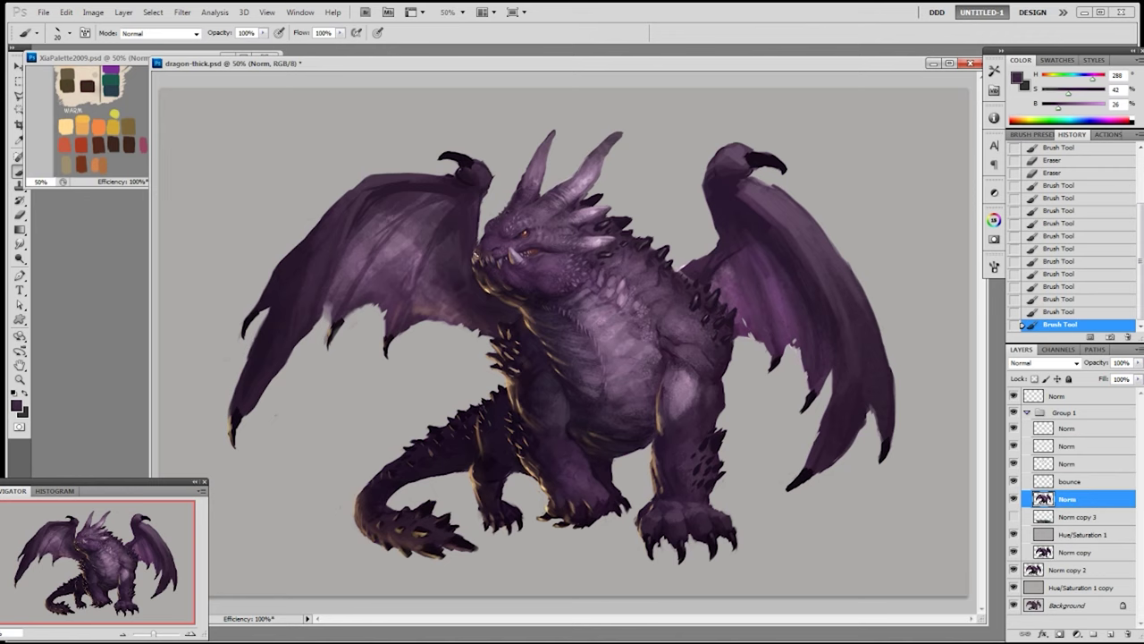
key("bracketleft")
left_click(492, 237, "alt")
left_click(484, 251, "alt")
key("bracketright")
key("bracketright")
key("bracketright")
left_click(480, 256)
left_click(476, 256, "alt")
- Darken the front of the snout with a sampled dark purple on the second Norm layer in Group 1
left_click(1077, 445)
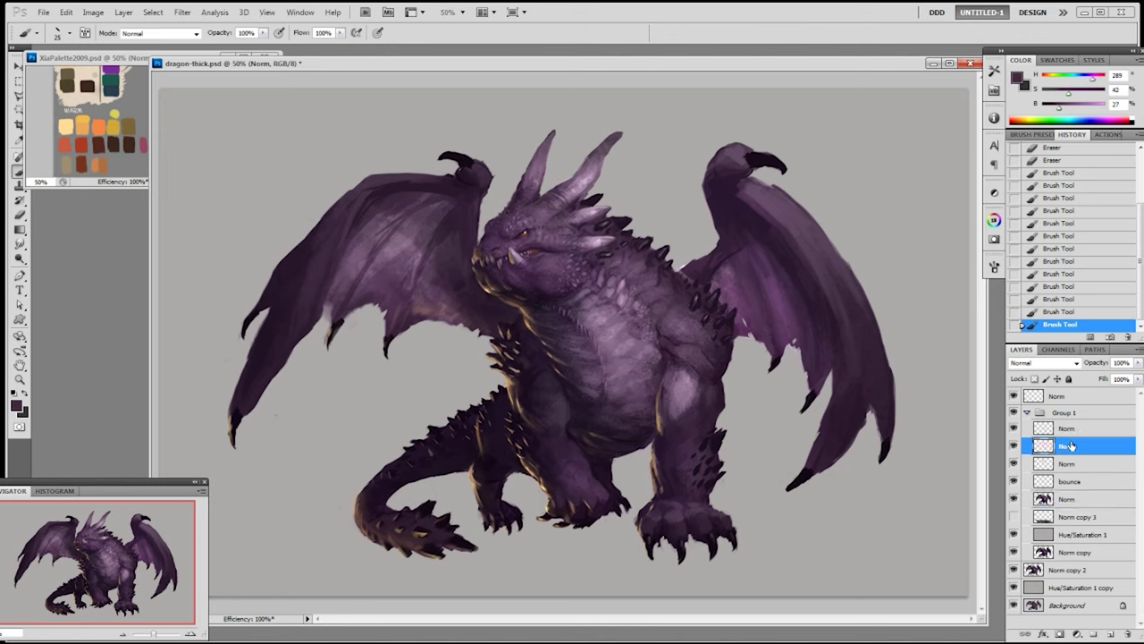
left_click(486, 243, "alt")
left_click_drag(482, 252, 482, 252)
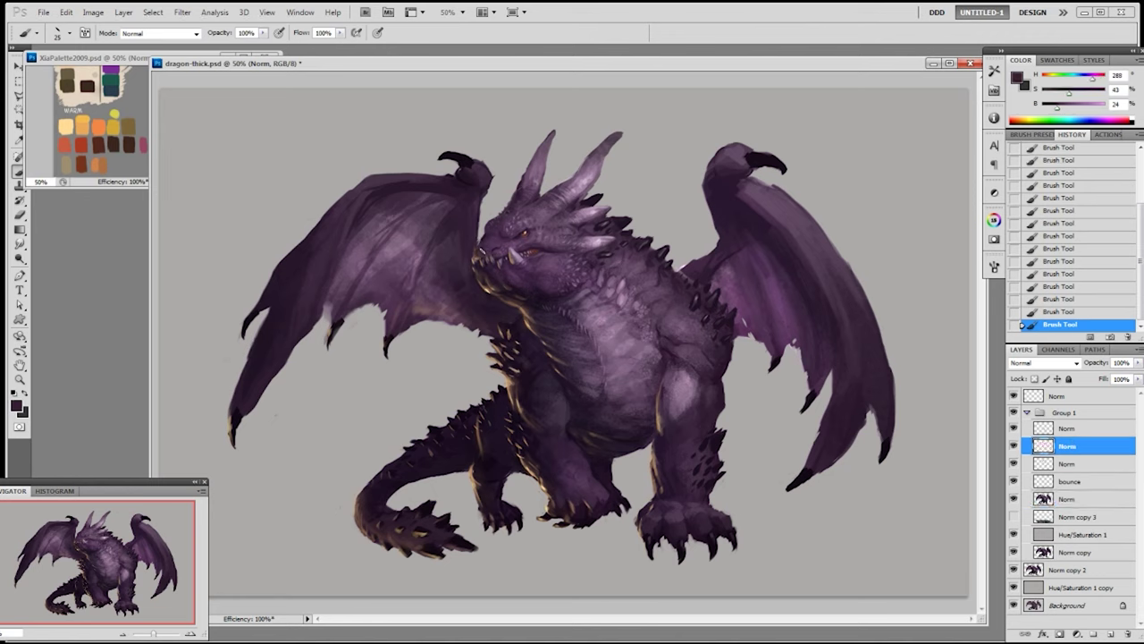
- Try a rim highlight on the front of the snout with sampled tans, reducing the brush to 15 px and setting opacity to 80%
left_click(492, 284, "alt")
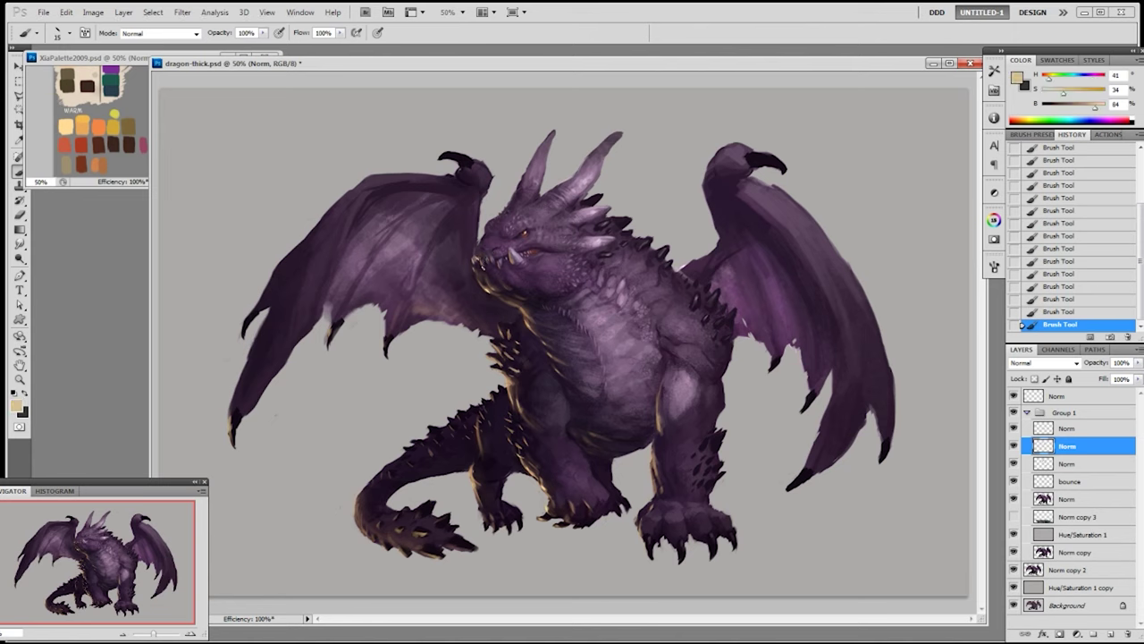
left_click_drag(483, 263, 487, 272)
key("3")
key("bracketleft")
key("bracketleft")
key("bracketleft")
key("bracketleft")
key("bracketleft")
left_click(491, 288, "alt")
key("ctrl+z")
key("8")
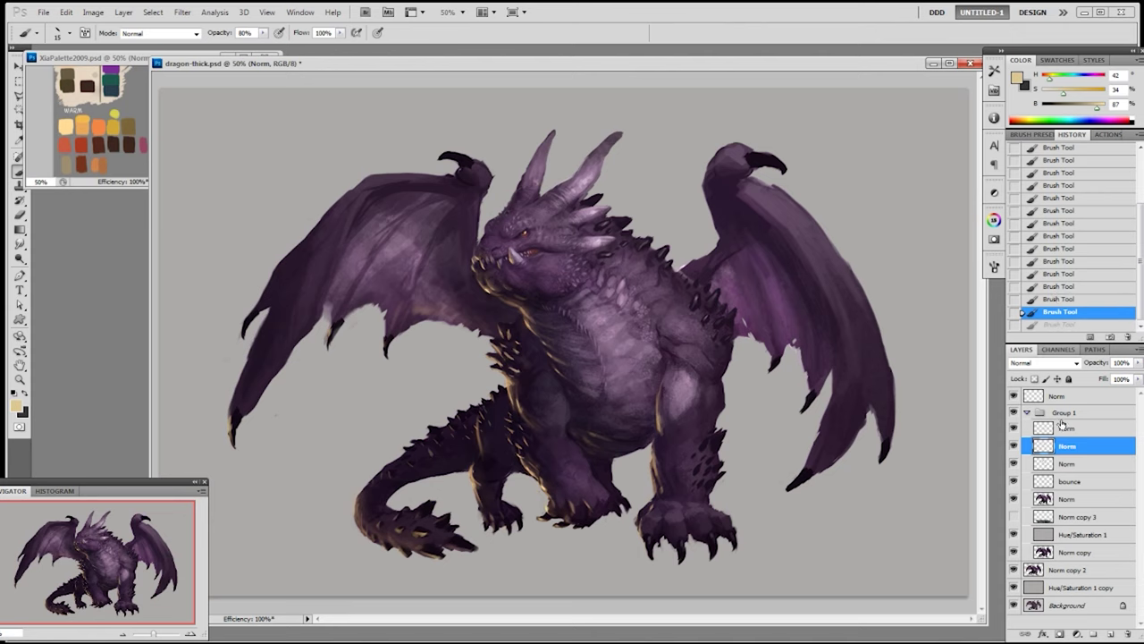
- Try a tan nose highlight on the second Norm layer in Group 1, and roll back the latest snout strokes through the history
left_click(1077, 483)
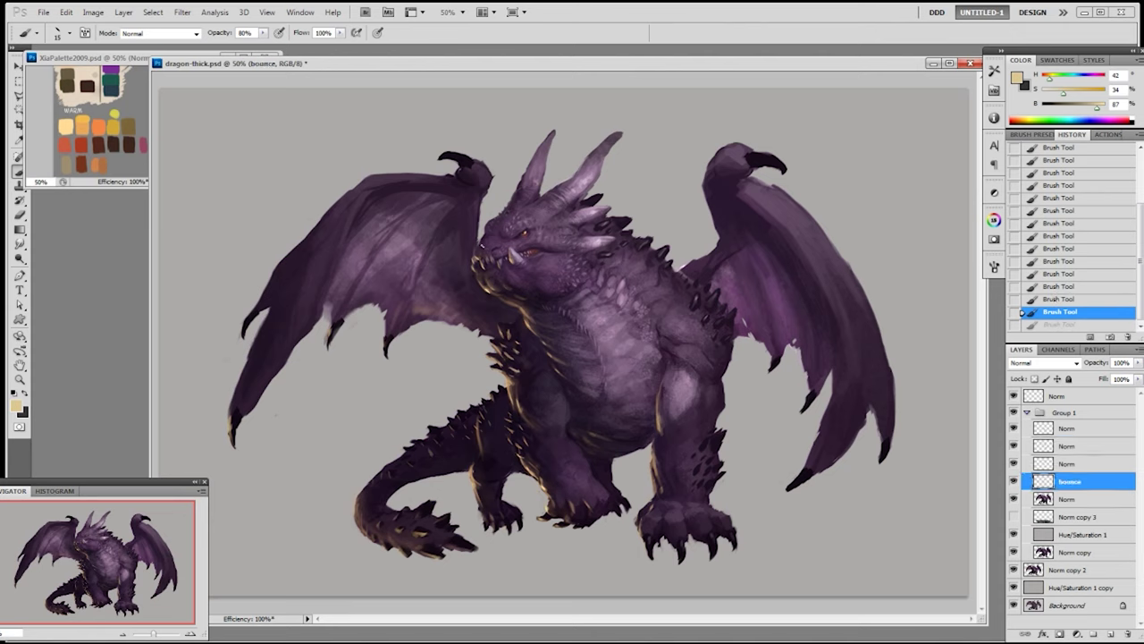
left_click(1086, 446)
left_click(1014, 446)
left_click(1013, 446)
left_click_drag(488, 252, 492, 256)
key("ctrl+z")
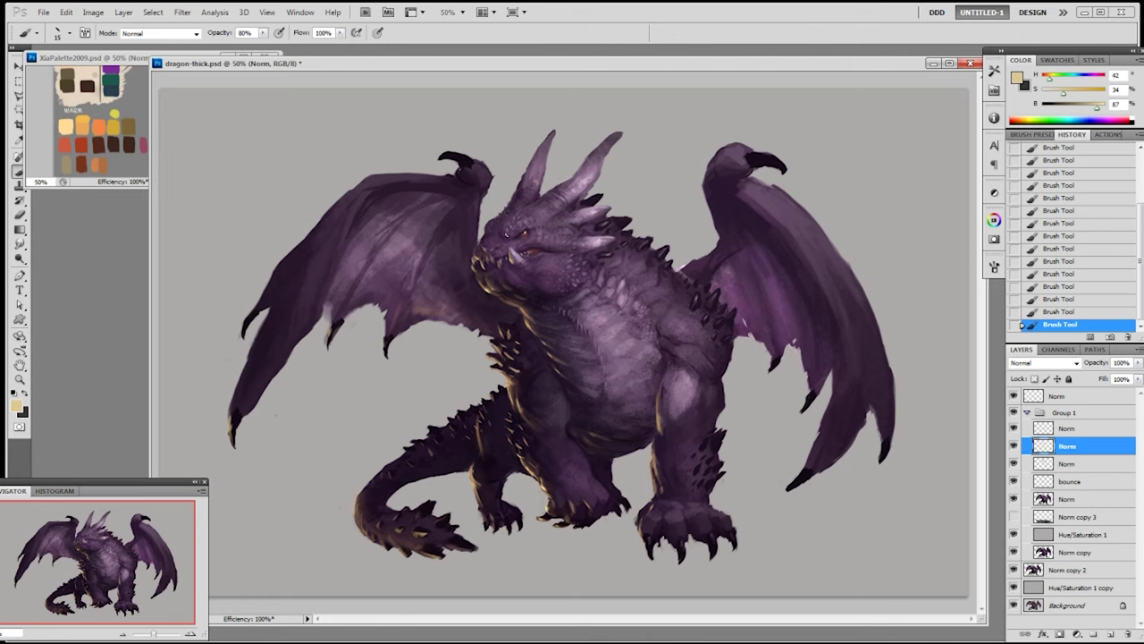
left_click(1052, 312)
left_click(1059, 287)
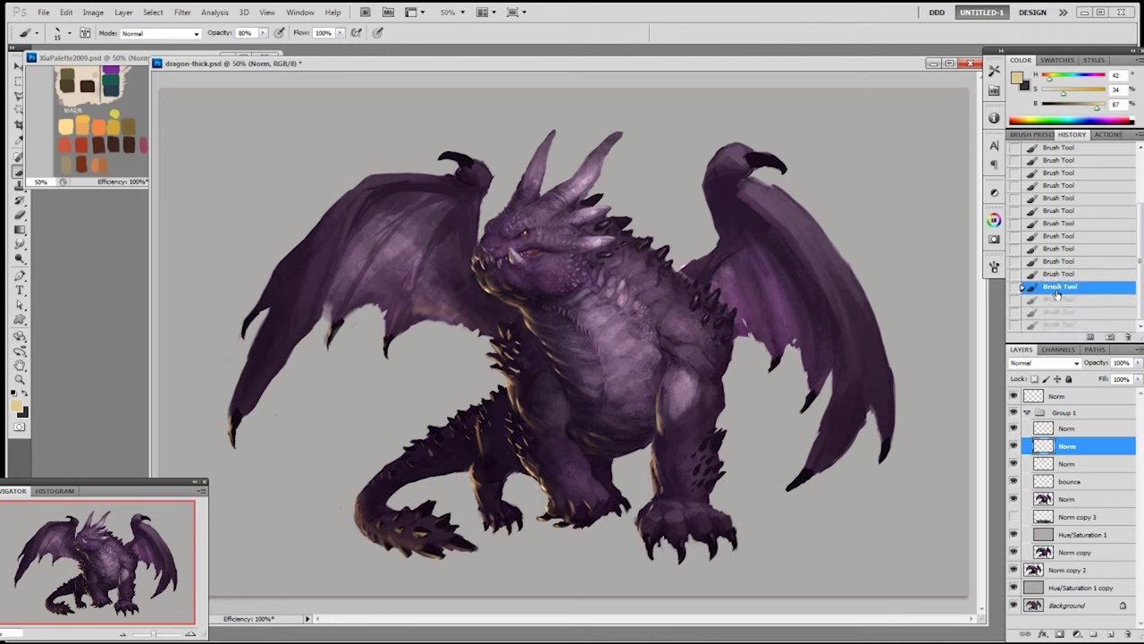
left_click(1055, 274)
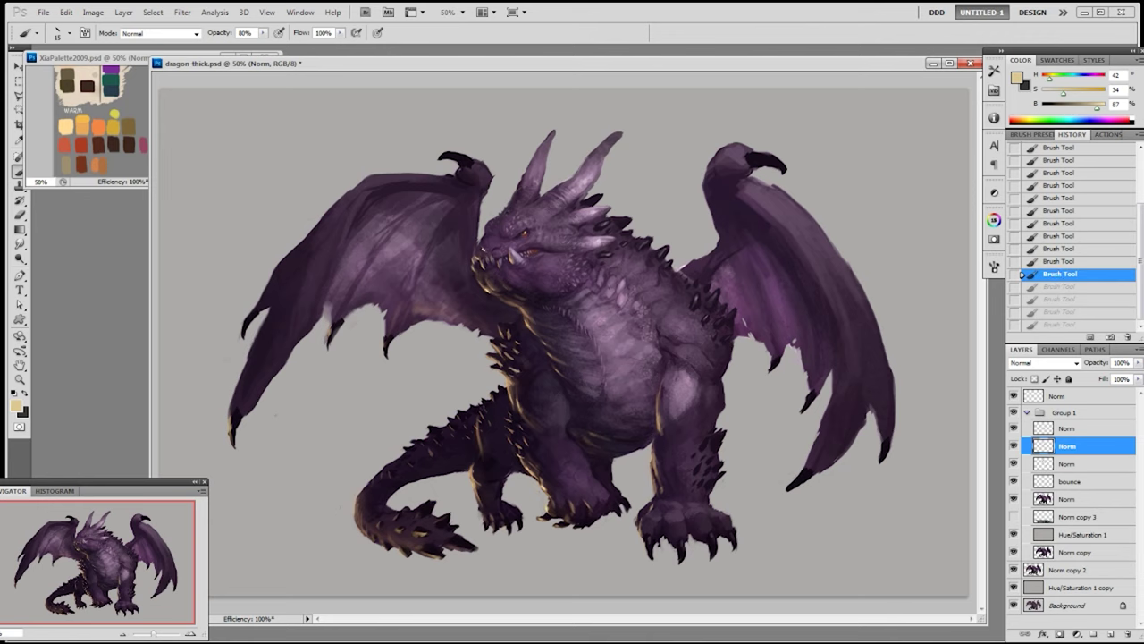
- Try further tan highlights around the nostril and upper snout, and revert these strokes to an earlier history state
left_click_drag(488, 248, 490, 254)
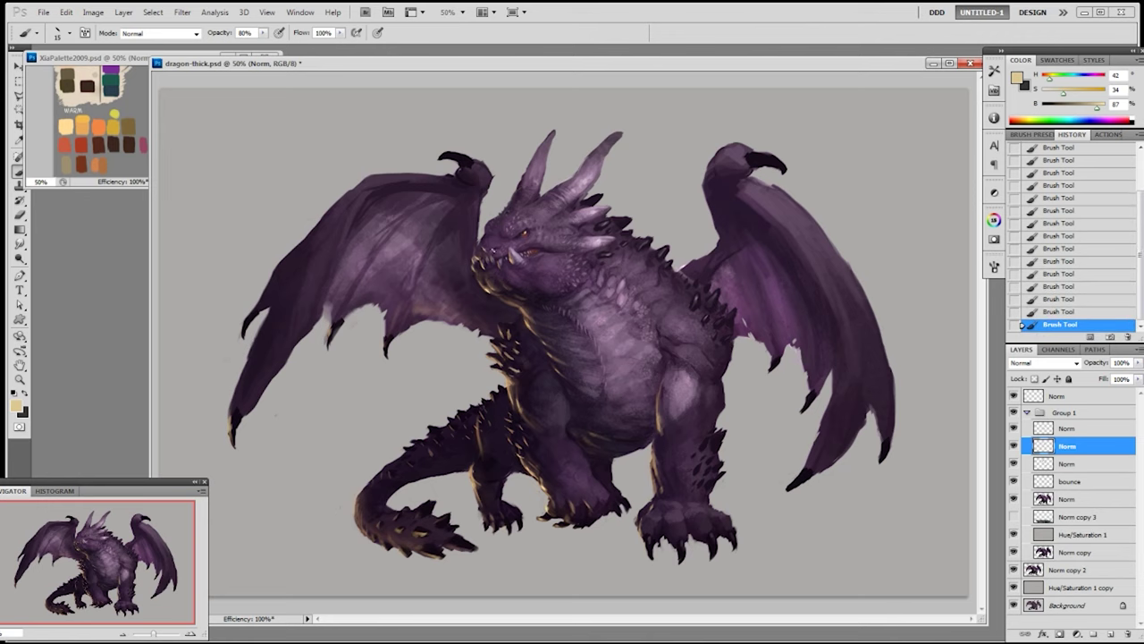
right_click(501, 243)
left_click(498, 236)
left_click(1064, 260)
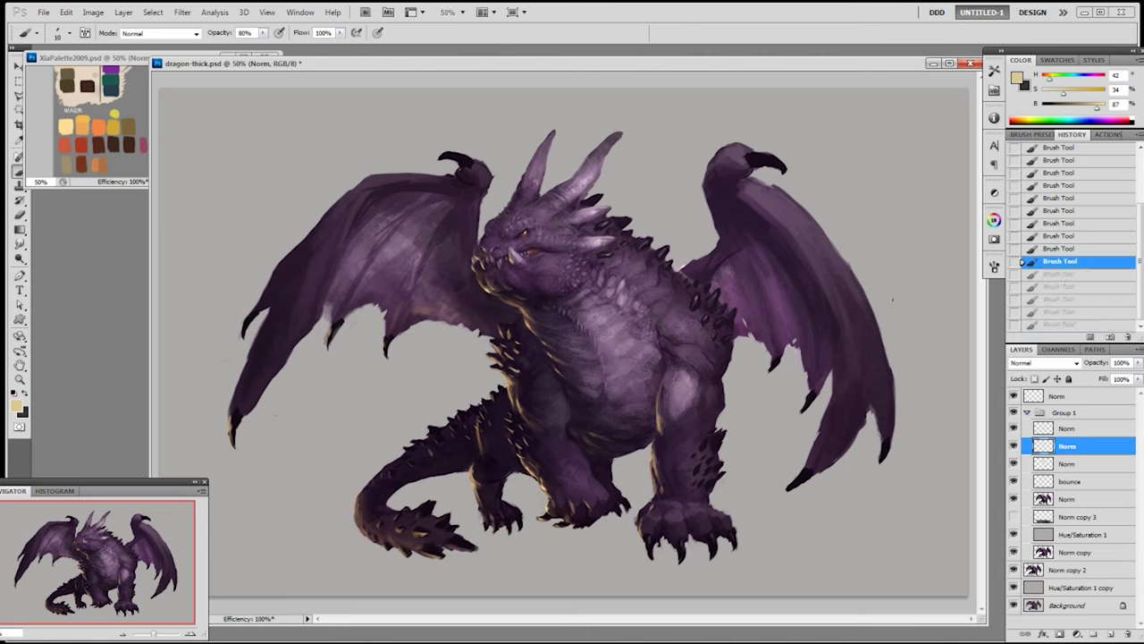
- Touch up the upper snout with tan using a 10 px brush at 80% opacity, comparing with and without the stroke, and save the file
left_click_drag(499, 235, 507, 238)
key("ctrl+z")
key("ctrl+z")
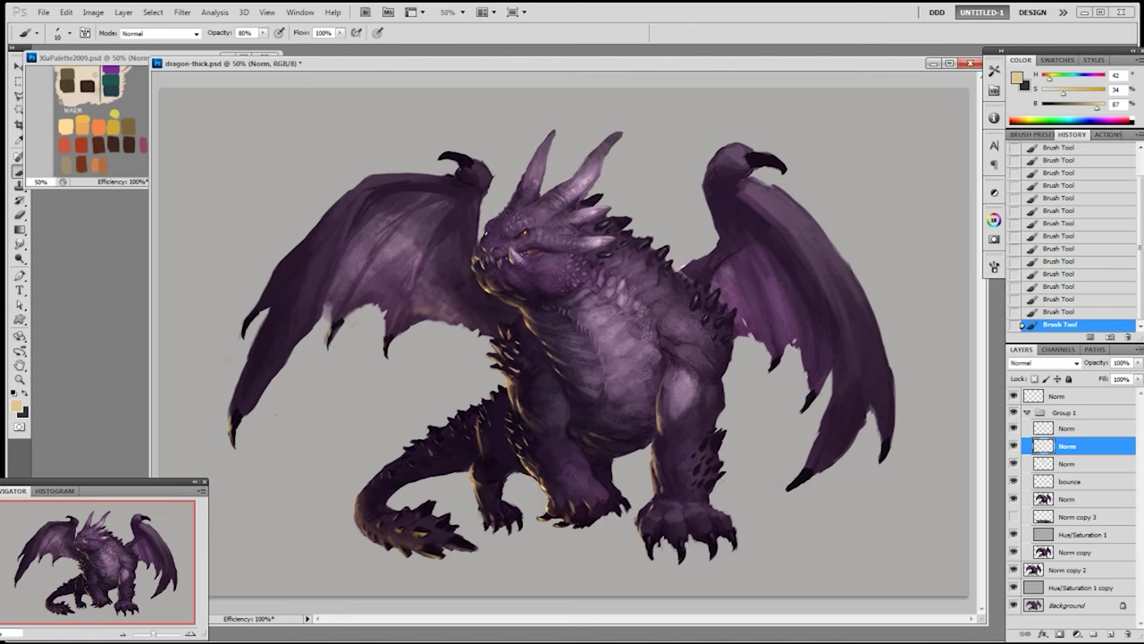
key("ctrl+z")
key("ctrl+z")
key("ctrl+z")
key("ctrl+z")
key("ctrl+s")
- Discard a newly added Norm layer through the history and flip the canvas horizontally
key("ctrl+shift+alt+n")
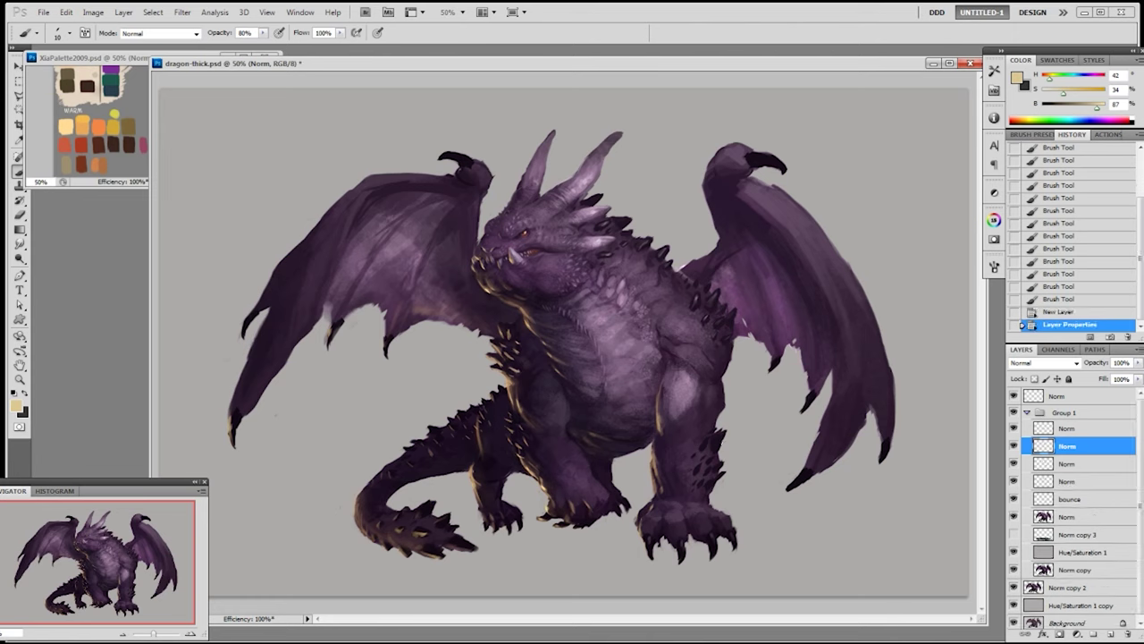
left_click(1065, 301)
key("ctrl+shift+h")
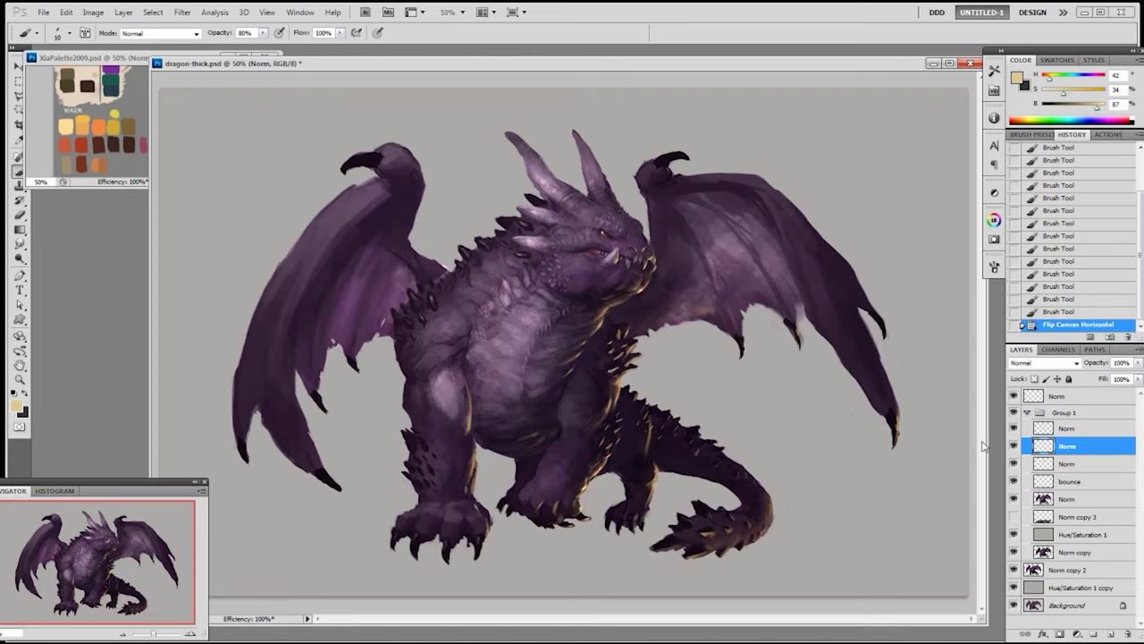
- Paint dark spikes on the near front leg's lower outer side on the top Norm layer in Group 1, using sampled dark purples
left_click(1079, 431)
left_click(438, 296, "alt")
left_click_drag(414, 431, 439, 469)
left_click_drag(440, 470, 446, 480)
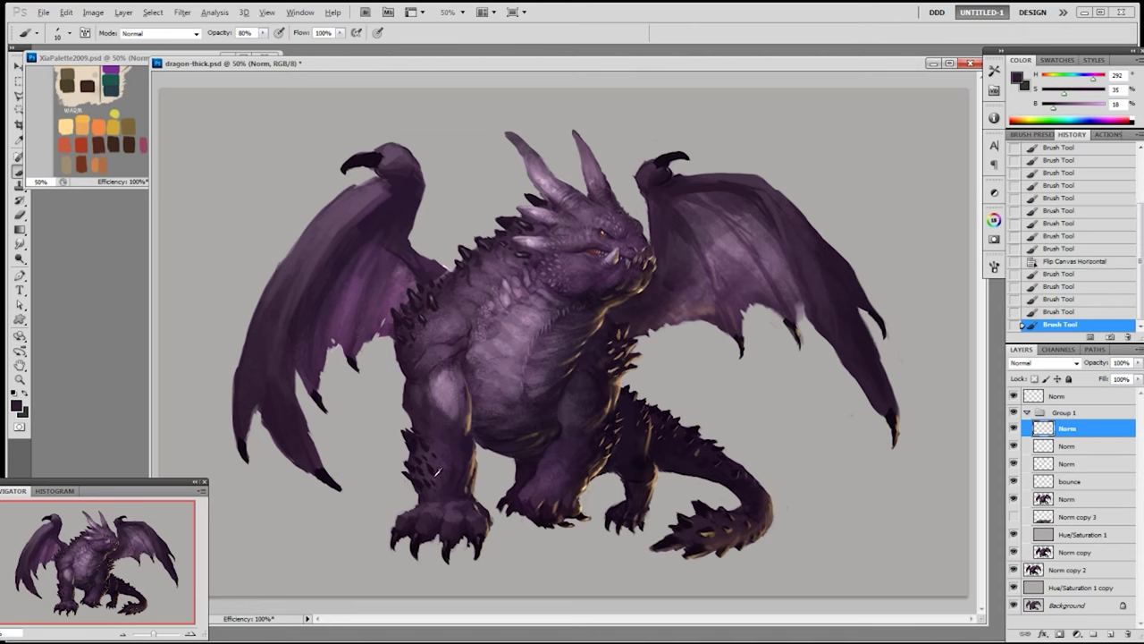
left_click(437, 474, "alt")
right_click(438, 474)
double_click(492, 563)
left_click_drag(427, 481, 433, 497)
- Dab highlights on the toes of both front paws with a light purple sampled from the near leg, starting with a 19 px brush
right_click(436, 488)
left_click(560, 471)
left_click(454, 396, "alt")
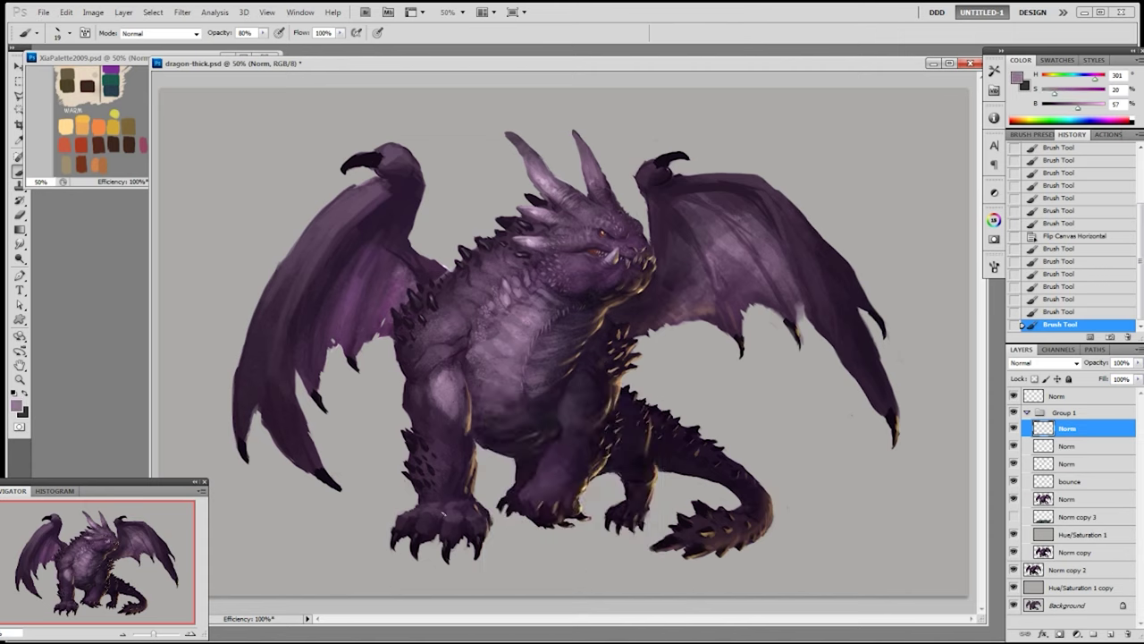
left_click(427, 511)
left_click(441, 519)
left_click(449, 520)
left_click(433, 518)
left_click(451, 516)
left_click(514, 501)
left_click(528, 491)
key("ctrl+z")
left_click(531, 486)
left_click(531, 485)
- Paint dark purple creases on the upper chest at 70% opacity and soften them with the eraser at 30% opacity
left_click(597, 304, "alt")
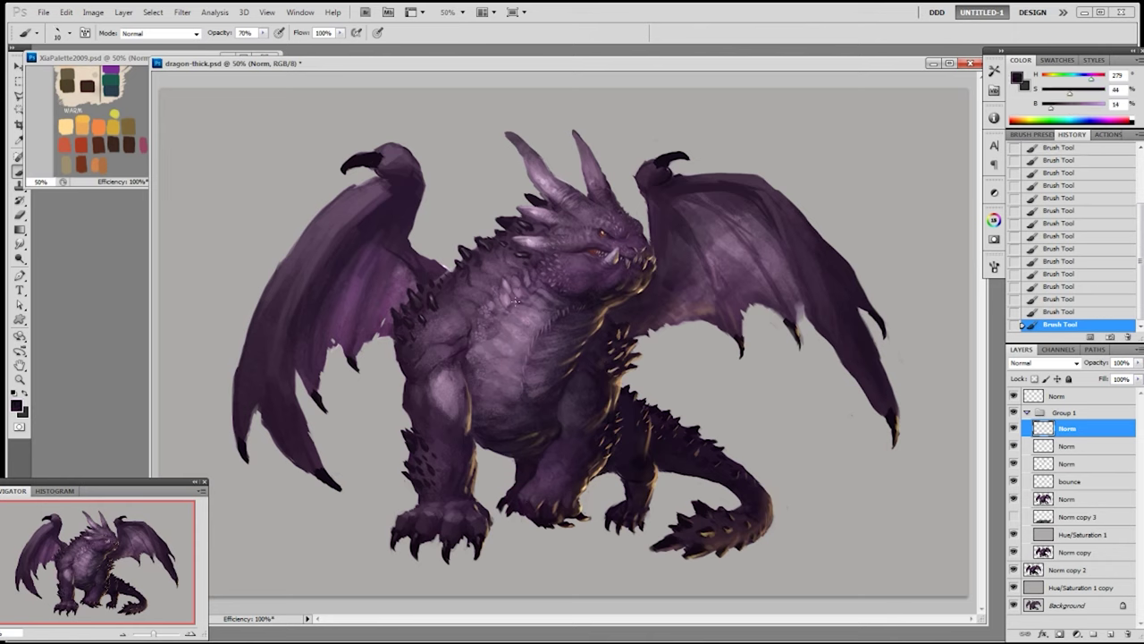
left_click(516, 295)
mouse_move(512, 295)
left_mouse_down()
mouse_move(513, 313)
mouse_move(548, 312)
left_mouse_up()
left_click(504, 313)
key("e")
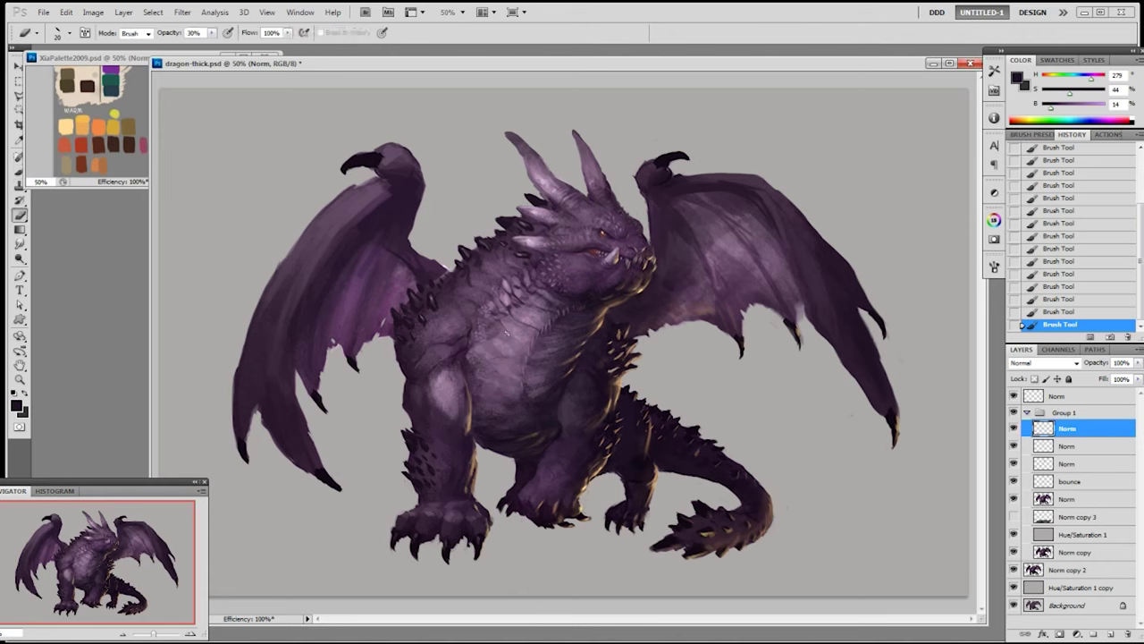
mouse_move(510, 307)
left_mouse_down()
mouse_move(518, 292)
mouse_move(524, 343)
left_mouse_up()
key("bracketright")
left_click_drag(521, 338, 523, 354)
- Add fine dark purple creases down the middle and near side of the chest at 70% opacity, finishing with a 10 px brush
key("b")
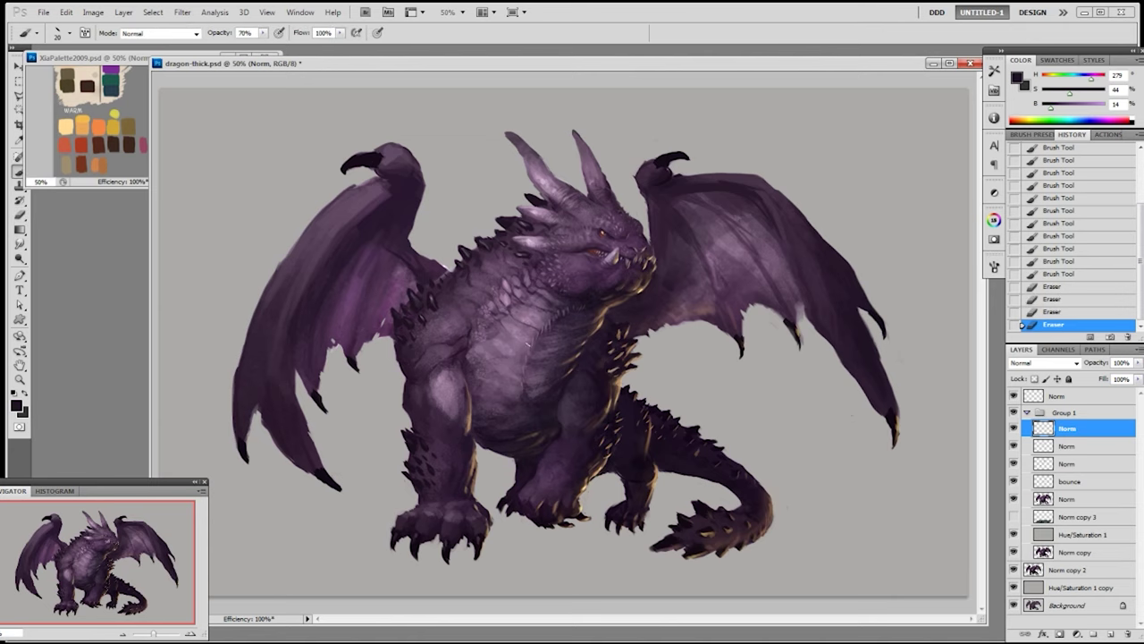
right_click(529, 358)
left_click(631, 438)
left_click_drag(519, 339, 521, 355)
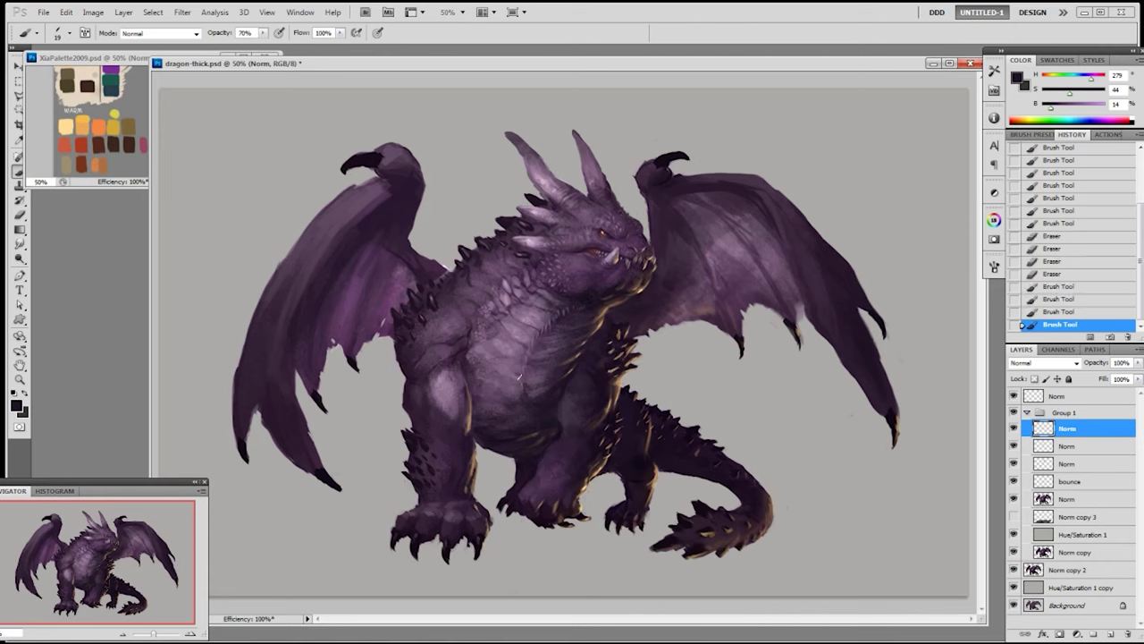
left_click(497, 374)
left_click(498, 373)
left_click(472, 350)
left_click(476, 346)
left_click(480, 341)
left_click(484, 338)
left_click(488, 333)
left_click(493, 330)
left_click(496, 327)
left_click(496, 324)
left_click(493, 321)
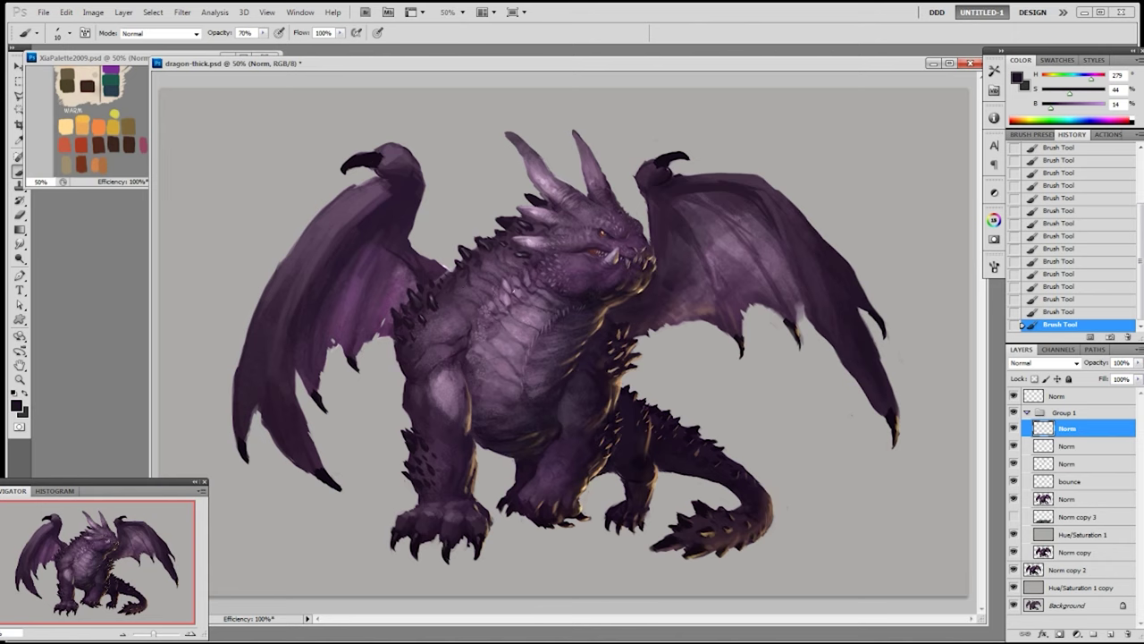
- Erase excess paint around the base of the neck with the eraser at 100% opacity
key("e")
left_click(490, 280)
key("0")
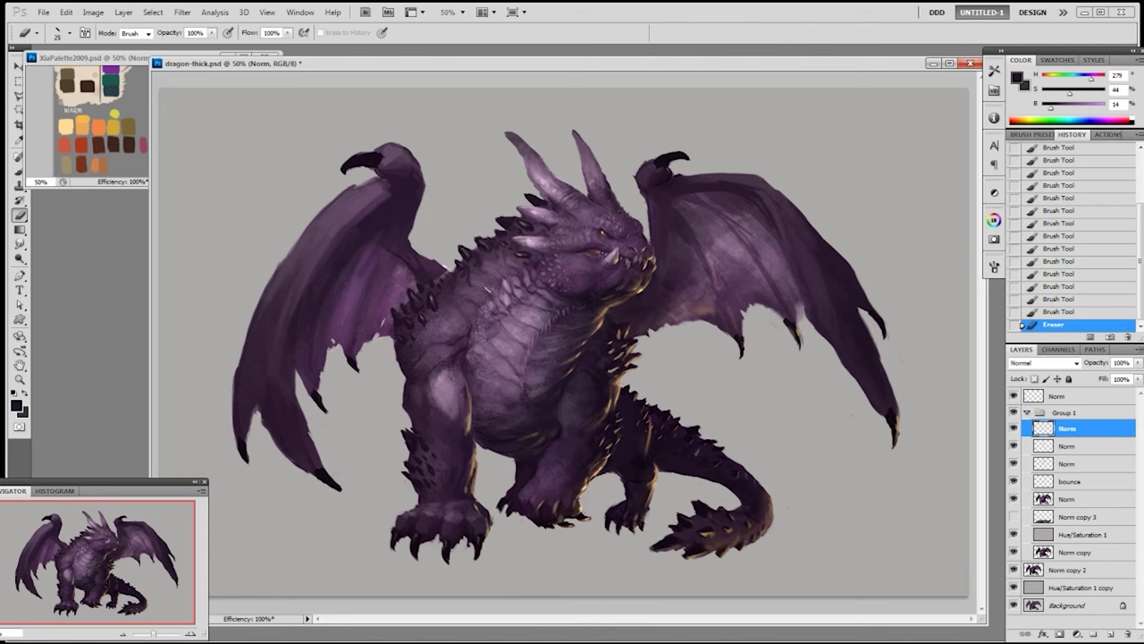
left_click(508, 265)
left_click(507, 268)
- Dab light scale highlights across the base of the neck with a sampled light purple, using a 10 px brush at 70% opacity
key("b")
left_click(503, 284, "alt")
left_click(488, 269)
key("ctrl+z")
left_click(485, 270)
left_click(487, 273)
left_click(489, 277)
left_click(492, 280)
left_click(494, 285)
left_click(489, 271)
left_click(477, 296)
left_click(487, 287)
left_click(494, 281)
left_click(503, 272)
left_click(511, 266)
left_click(518, 261)
left_click(494, 276)
left_click(495, 277)
left_click(496, 278)
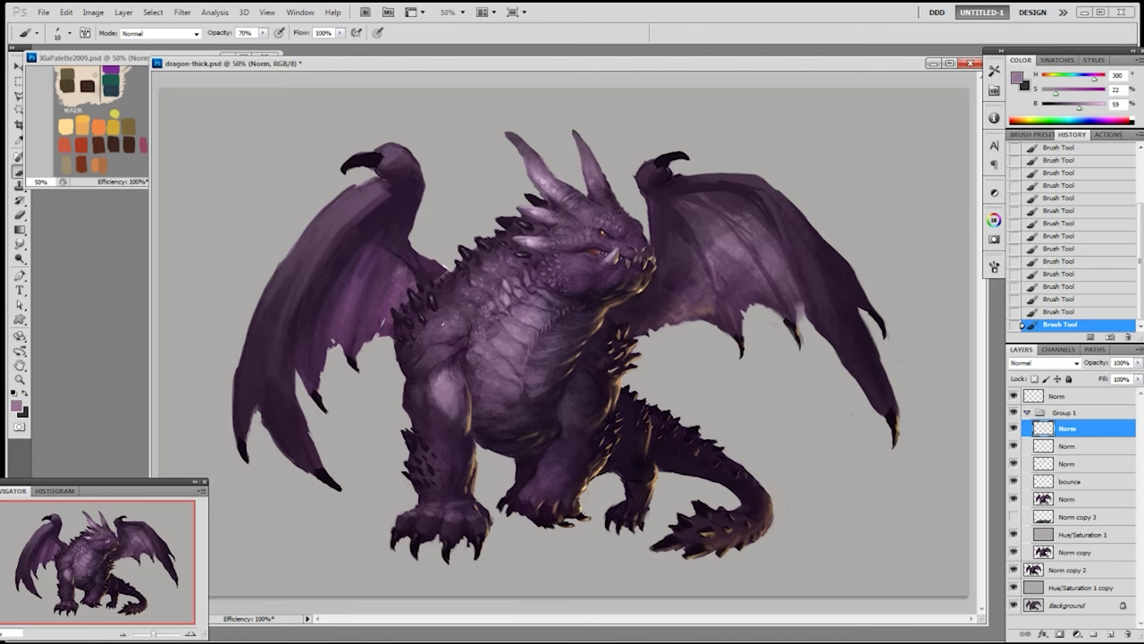
- Shade the near shoulder with sampled purples using a larger soft brush at 50% opacity
left_click(441, 340, "alt")
left_click(452, 355, "alt")
right_click(433, 357)
double_click(483, 454)
key("5")
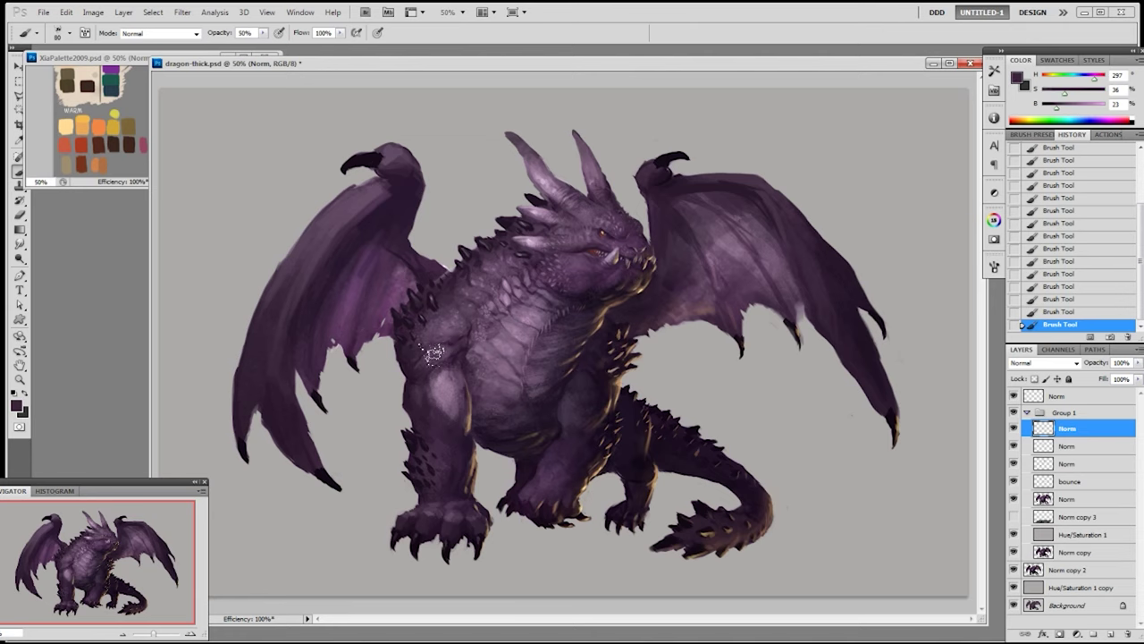
left_click(438, 356, "alt")
left_click_drag(440, 354, 450, 340)
- Touch up the spines behind the neck with an adjusted grey sampled from the background, using a 15 px brush at 70% opacity
right_click(485, 328)
left_click(568, 405)
left_click(499, 189, "alt")
left_click(1091, 108)
left_click_drag(1092, 115, 1087, 114)
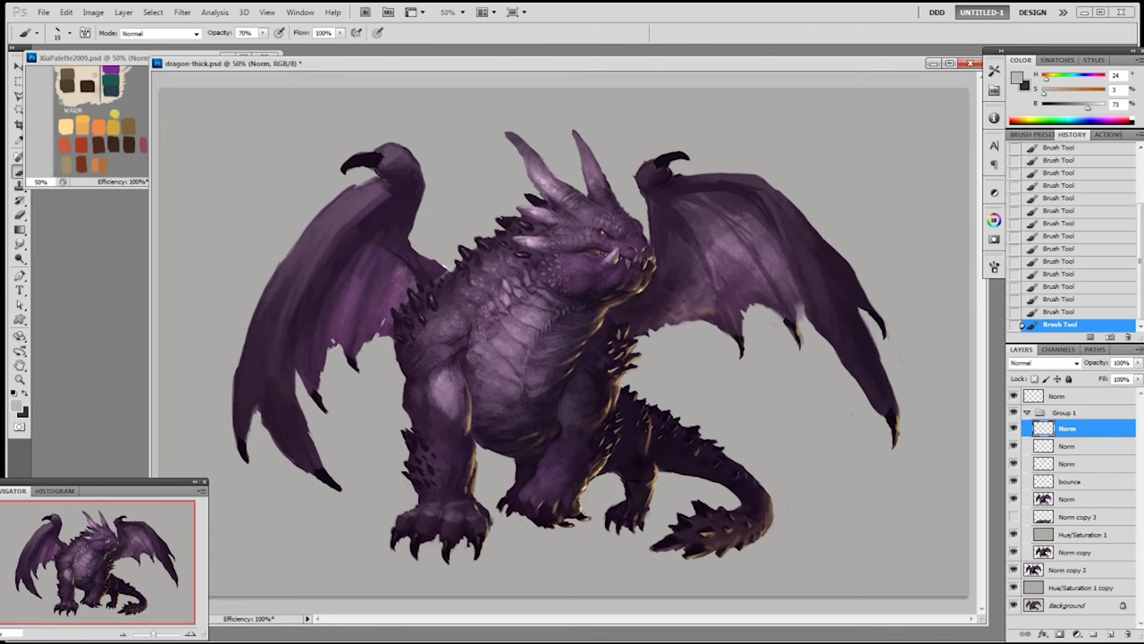
left_click(1085, 114)
left_click_drag(481, 239, 492, 242)
- Sample dark purples from the near wing's joint and trim the joint's outer edge with a 25 px eraser at 100% opacity
left_click(405, 179, "alt")
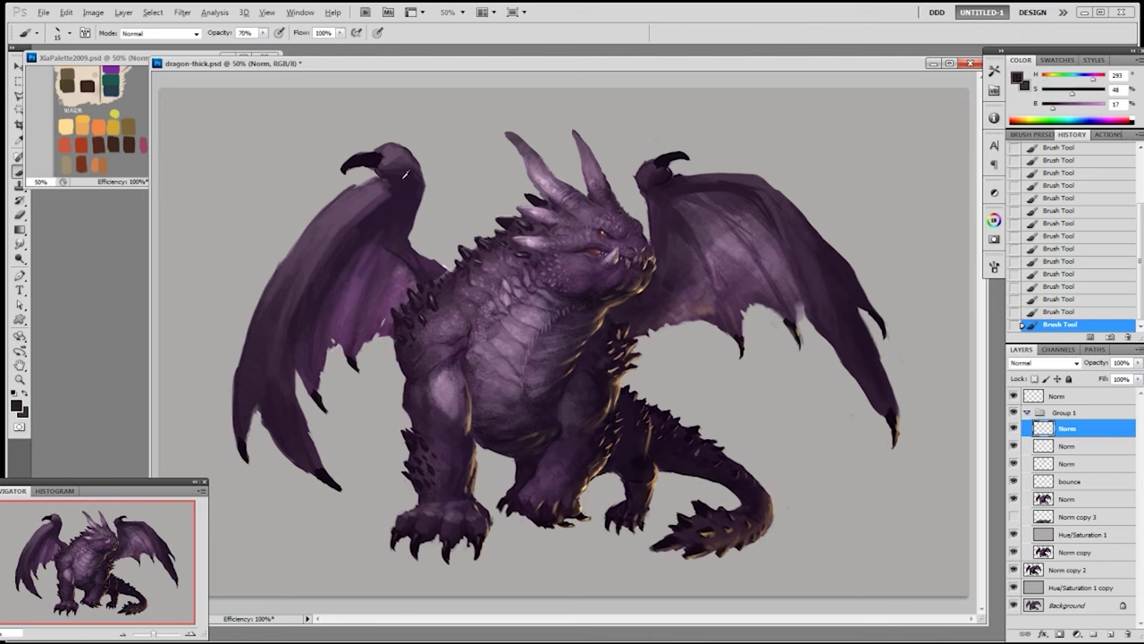
right_click(409, 181)
left_click(449, 303)
left_click(397, 161, "alt")
key("e")
left_click_drag(411, 146, 417, 158)
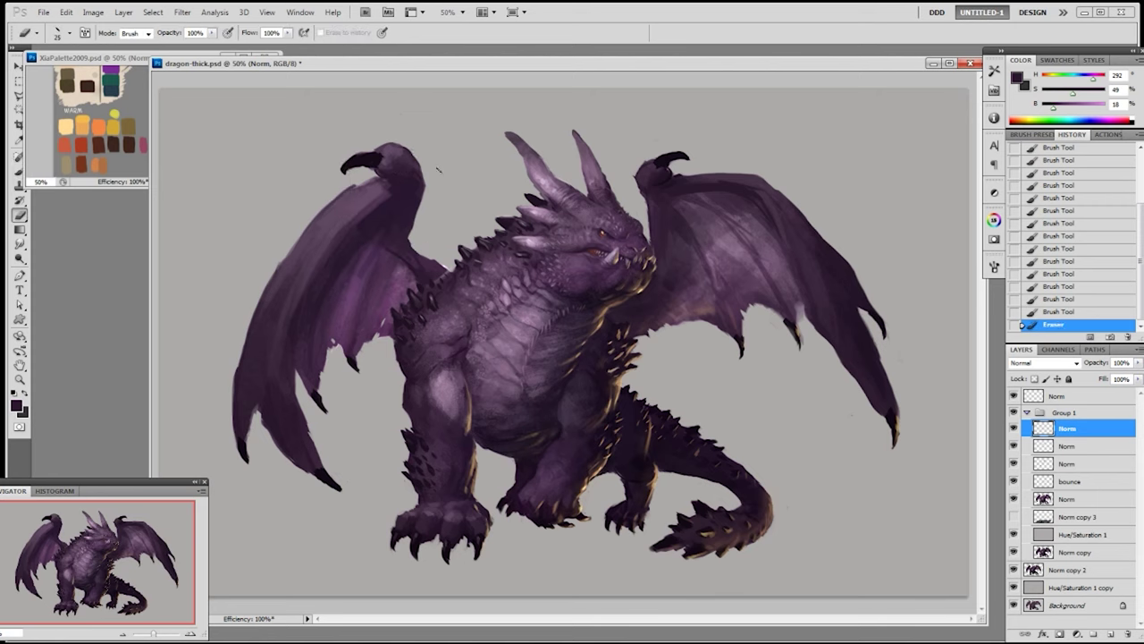
- Try a brush stroke along the far wing's joint up to its claw
left_click(1042, 498, "ctrl")
key("b")
mouse_move(677, 182)
left_mouse_down()
mouse_move(649, 182)
mouse_move(691, 184)
mouse_move(660, 174)
mouse_move(672, 178)
mouse_move(666, 160)
left_mouse_up()
left_click(703, 204, "alt")
key("ctrl+z")
- Highlight the far wing's thumb claw with sampled purples using a smaller brush at 80% opacity, undoing the unwanted strokes
key("bracketleft")
key("bracketleft")
key("bracketleft")
key("8")
left_click(600, 209, "alt")
left_click(665, 176, "alt")
right_click(649, 159)
left_click(738, 236)
left_click(552, 181, "alt")
key("ctrl+z")
left_click_drag(660, 162, 665, 160)
key("ctrl+z")
- Refine the near wing's thumb claw with sampled near-black purple using a 19 px brush at 80% opacity
left_click_drag(346, 170, 355, 163)
mouse_move(359, 163)
left_mouse_down()
mouse_move(372, 155)
mouse_move(354, 163)
left_mouse_up()
left_click(367, 164, "alt")
left_click_drag(359, 163, 368, 159)
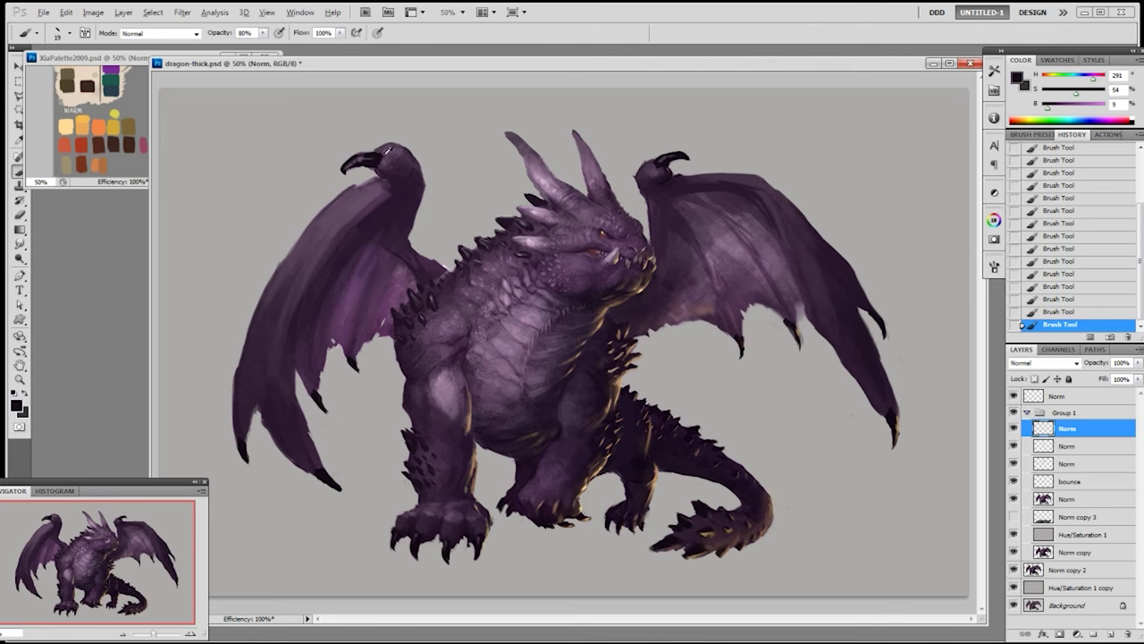
- Sample a light purple from the neck and dot small scale highlights on the near wing's joint with a finer brush
left_click(532, 228, "alt")
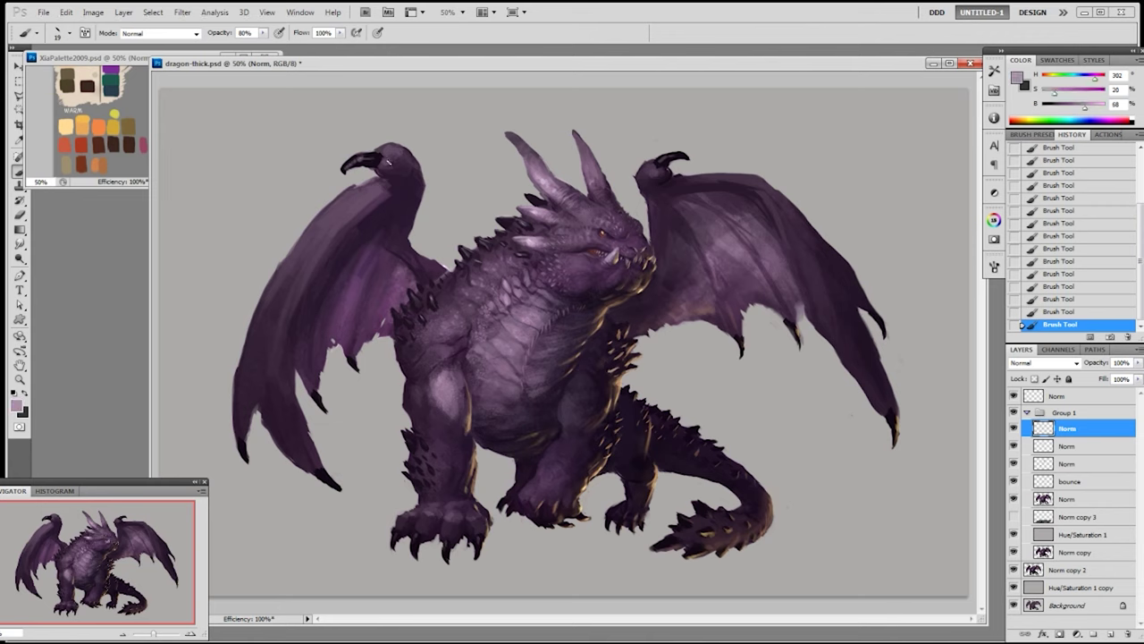
left_click_drag(388, 163, 393, 157)
right_click(399, 153)
left_click(510, 237)
key("Return")
key("ctrl+d")
left_click(386, 158)
left_click(386, 157)
left_click(386, 157)
left_click(386, 157)
left_click(386, 157)
left_click(394, 155)
- Add small bumps along the top of the near wing's joint with purples sampled there, using a 9 px brush at 70% opacity
left_click(393, 157, "alt")
left_click(404, 143)
left_click(395, 150)
left_click(390, 147)
left_click(398, 157, "alt")
left_click(402, 153)
- Extend the scales down the near wing's joint and its outer edge with sampled chest and joint purples at 100% brush opacity
left_click(524, 284, "alt")
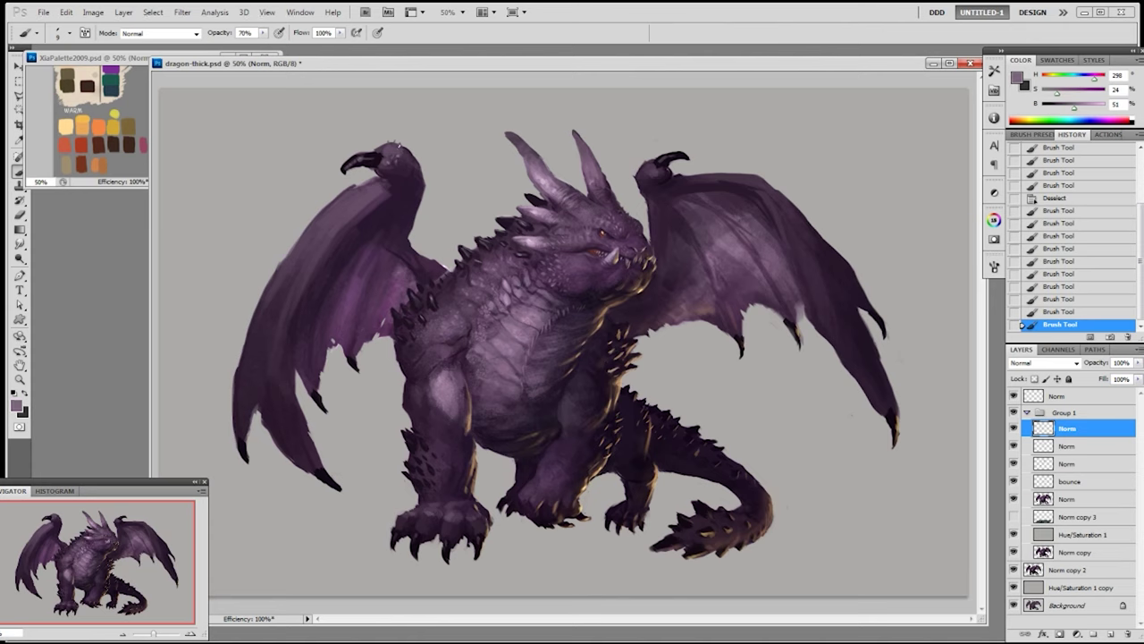
key("0")
left_click(399, 152)
left_click(402, 154)
left_click(407, 155)
left_click(409, 155)
left_click(407, 160, "alt")
left_click(408, 161)
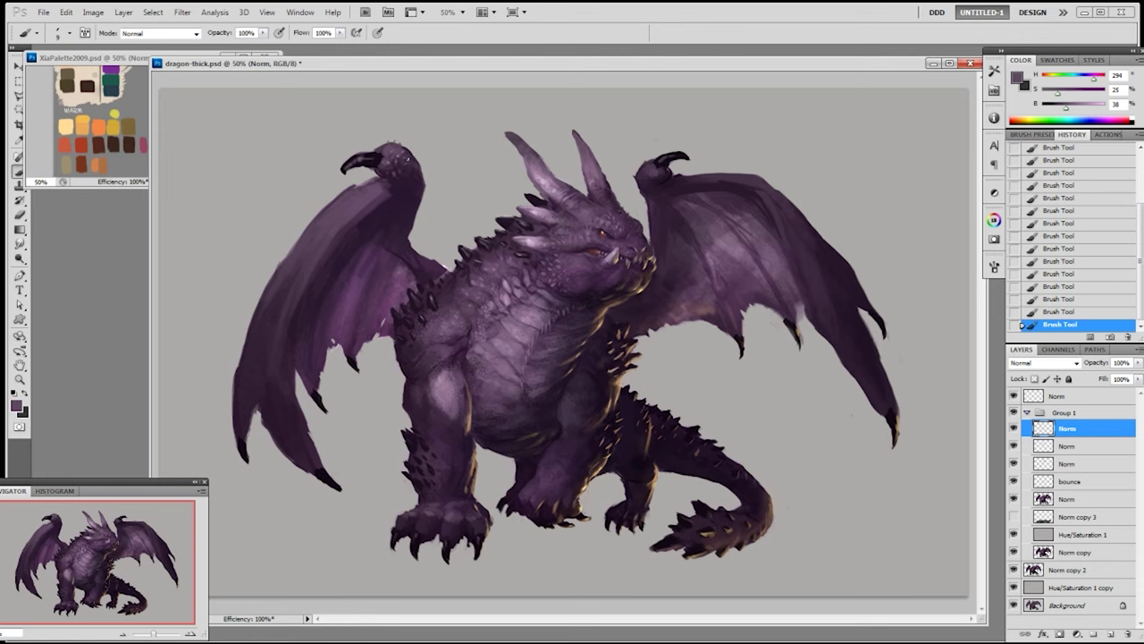
left_click(407, 158, "alt")
left_click(410, 144, "alt")
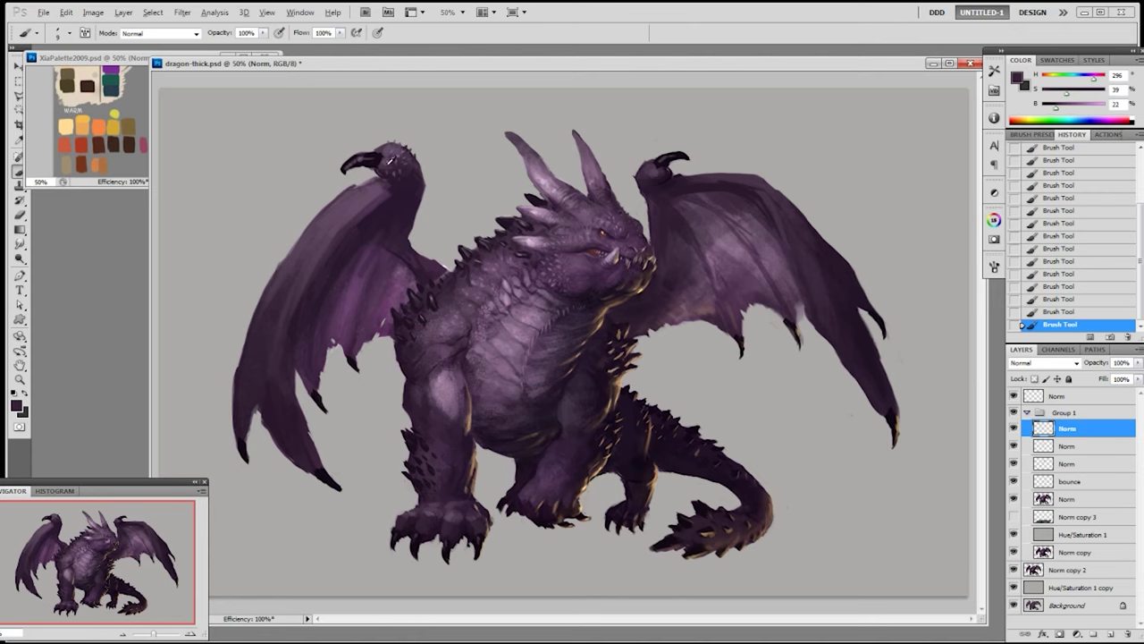
- Paint small spikes and scales where the near wing meets the shoulder, sampling light and dark purples from the body and wing
left_click(509, 301, "alt")
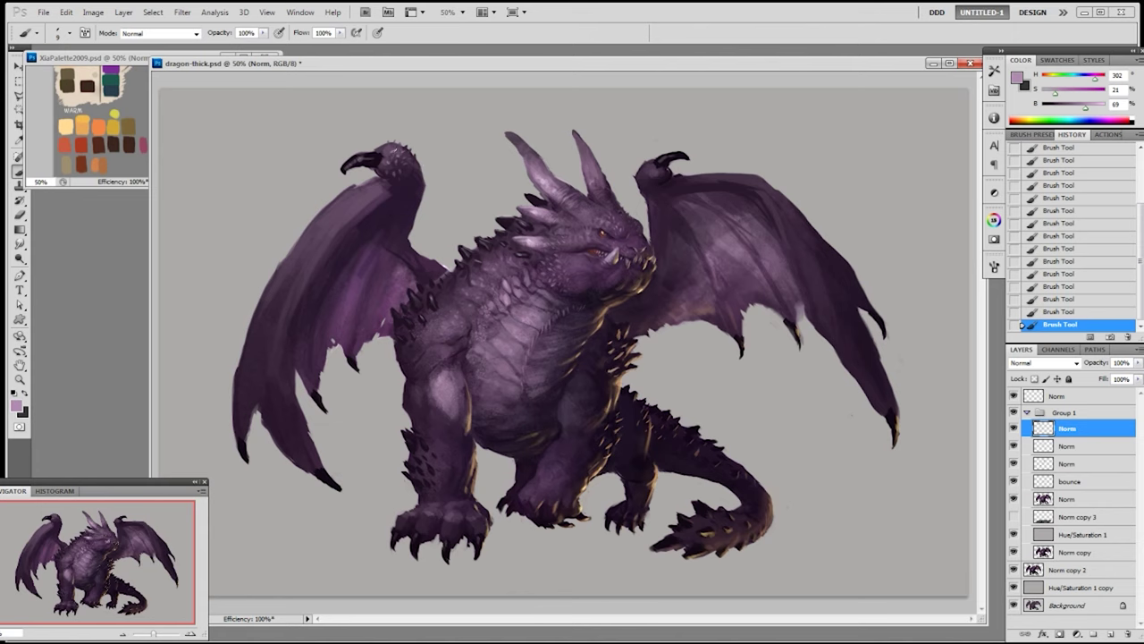
left_click(432, 264, "alt")
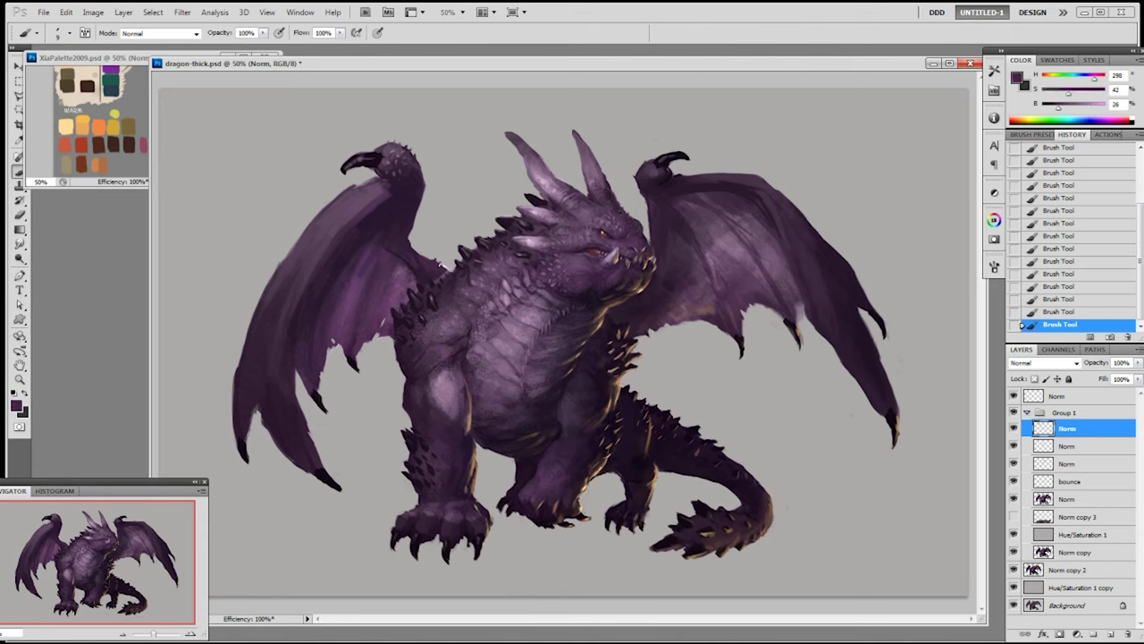
left_click(427, 278, "alt")
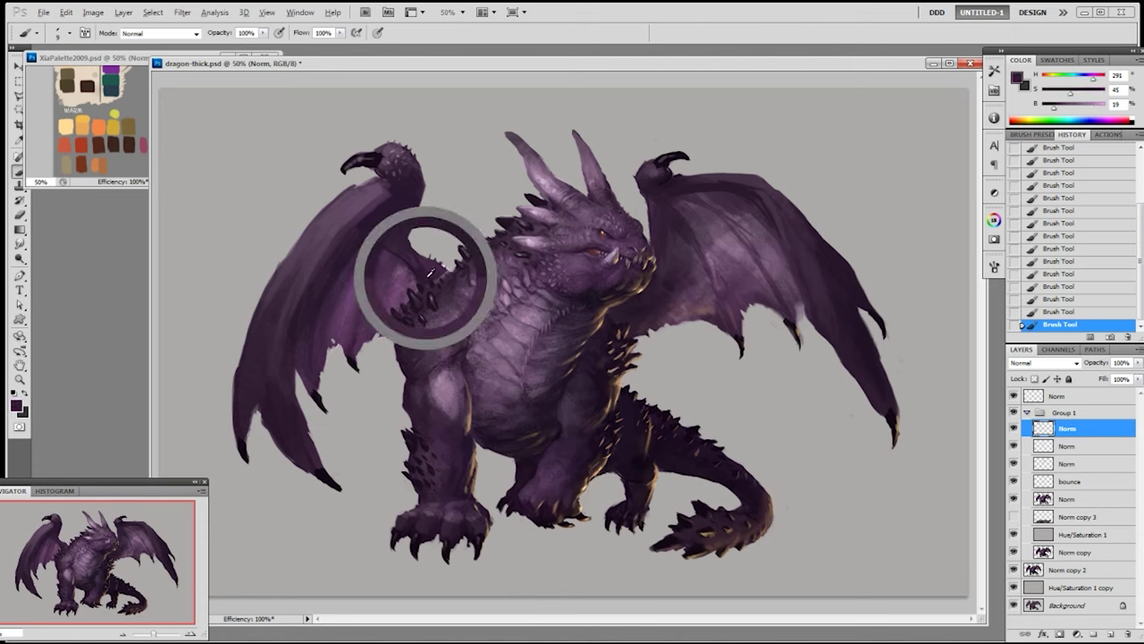
left_click(474, 300, "alt")
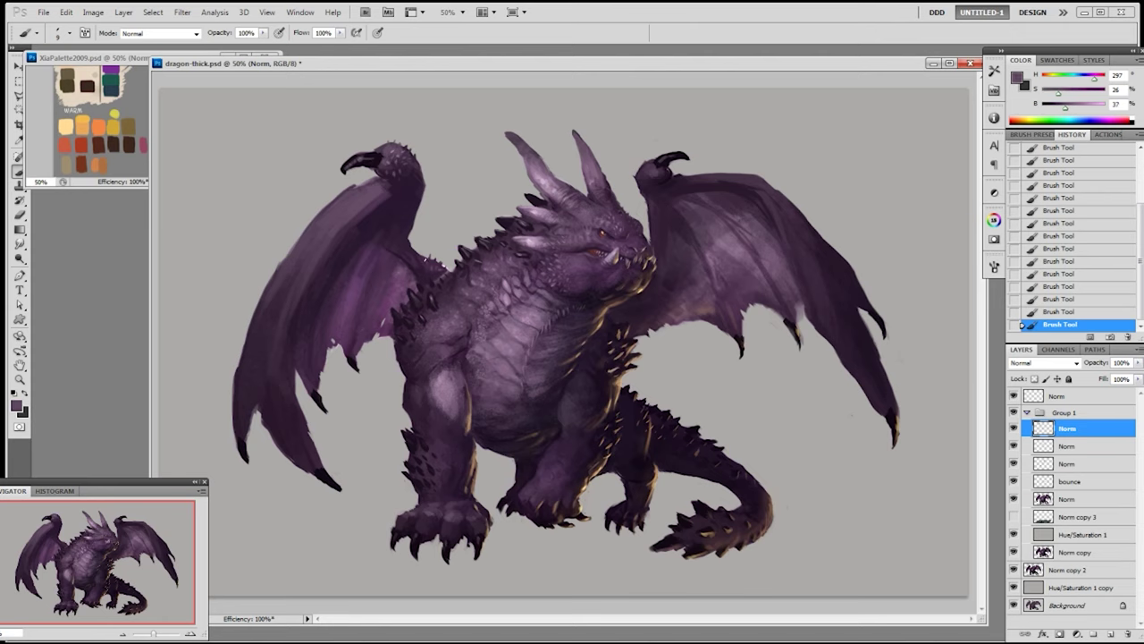
- Detail the far wing's joint with bumps and scale highlights in sampled purples, using 19 px and 15 px brushes at 100% opacity
left_click(649, 162, "alt")
right_click(642, 167)
left_click(772, 267)
left_click(637, 171, "alt")
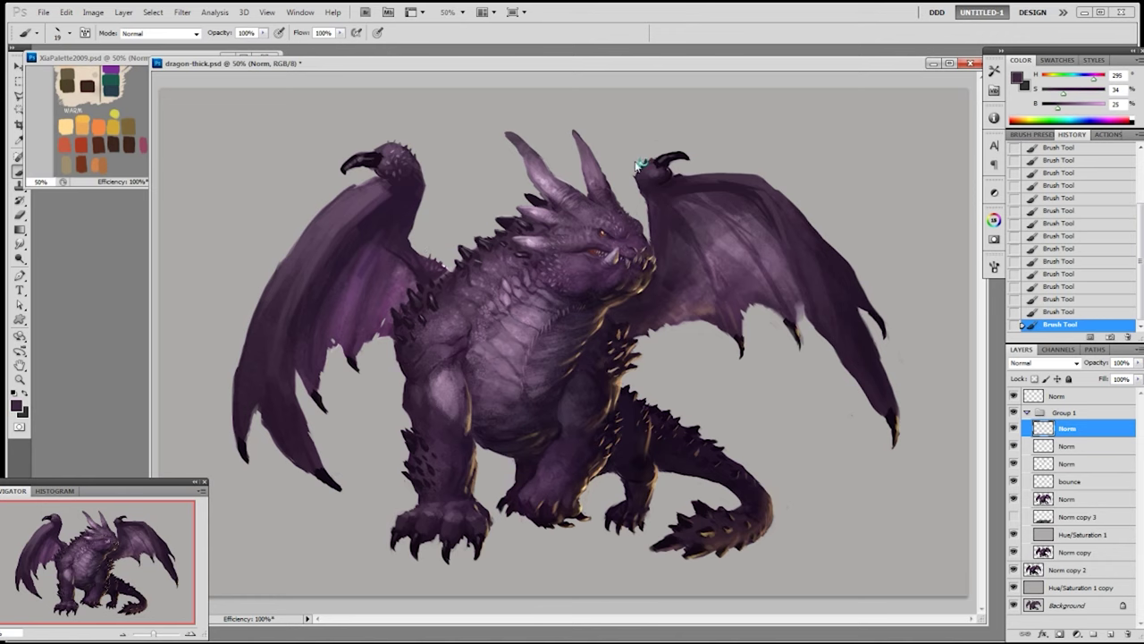
left_click(658, 174, "alt")
left_click(560, 179, "alt")
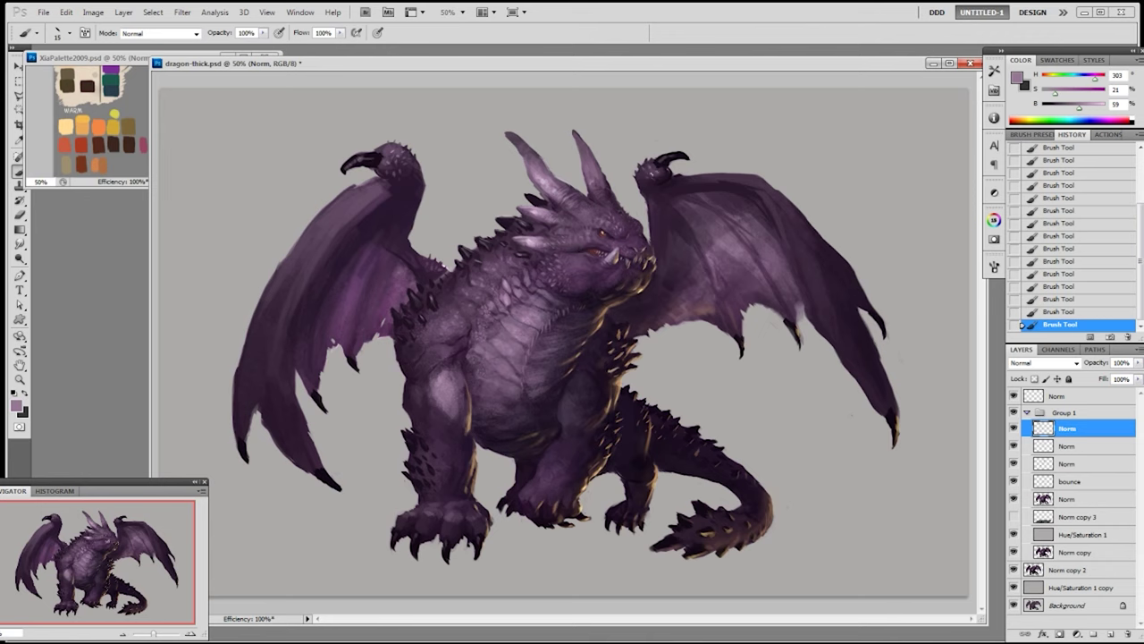
left_click(651, 183, "alt")
- Rework the near wing's inner arm between joint and shoulder with sampled dark purples using a 30 px brush
left_click(404, 253, "alt")
left_click(443, 267, "alt")
key("]")
key("]")
key("]")
left_click_drag(420, 206, 413, 245)
left_click(409, 234, "alt")
left_click(420, 201, "alt")
left_click(409, 232, "alt")
left_click(409, 258, "alt")
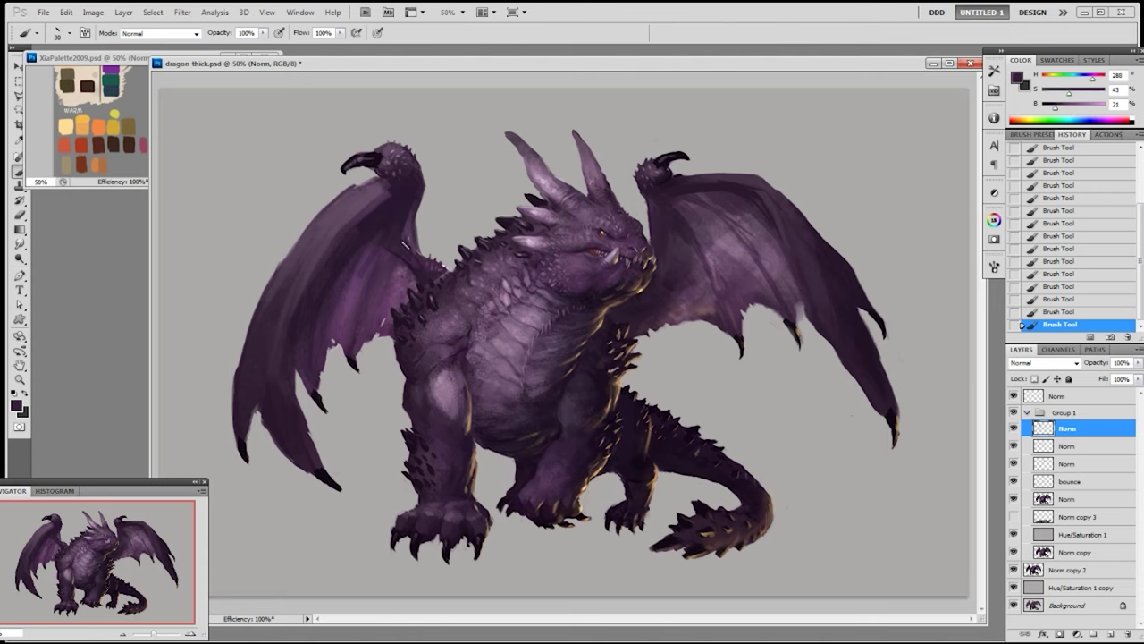
left_click(398, 212, "alt")
left_click(406, 250, "alt")
left_click(416, 268, "alt")
left_click(409, 226, "alt")
- Touch up the far wing's inner edge beside the dragon's face with sampled purples using the 30 px brush
left_click(658, 229, "alt")
left_click(726, 245, "alt")
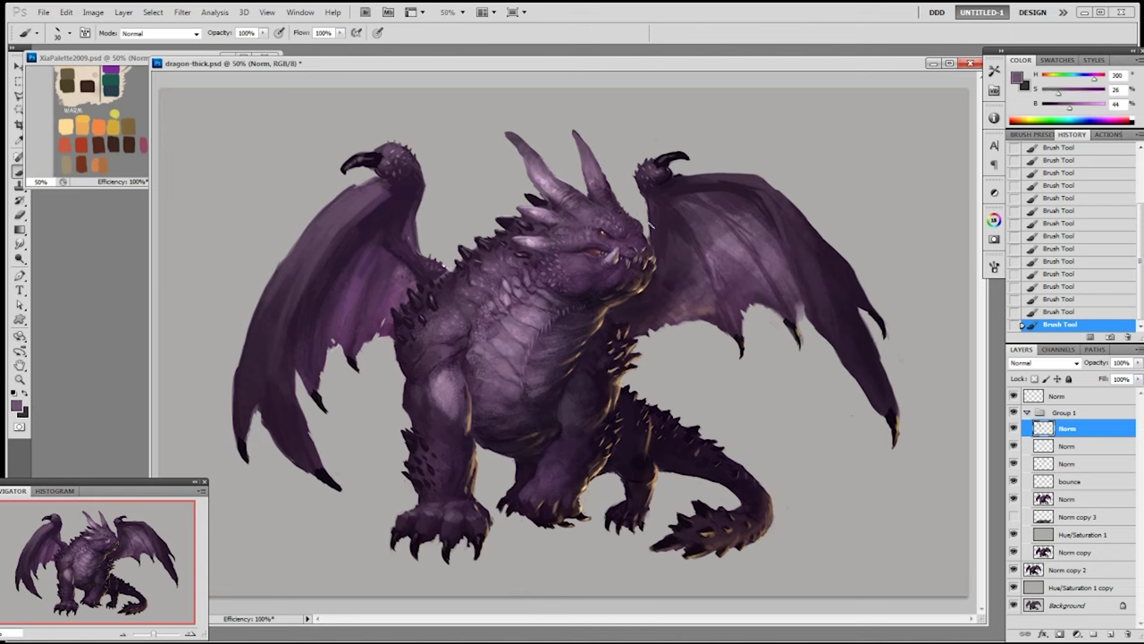
left_click(650, 225, "alt")
left_click(652, 231, "alt")
left_click(661, 220, "alt")
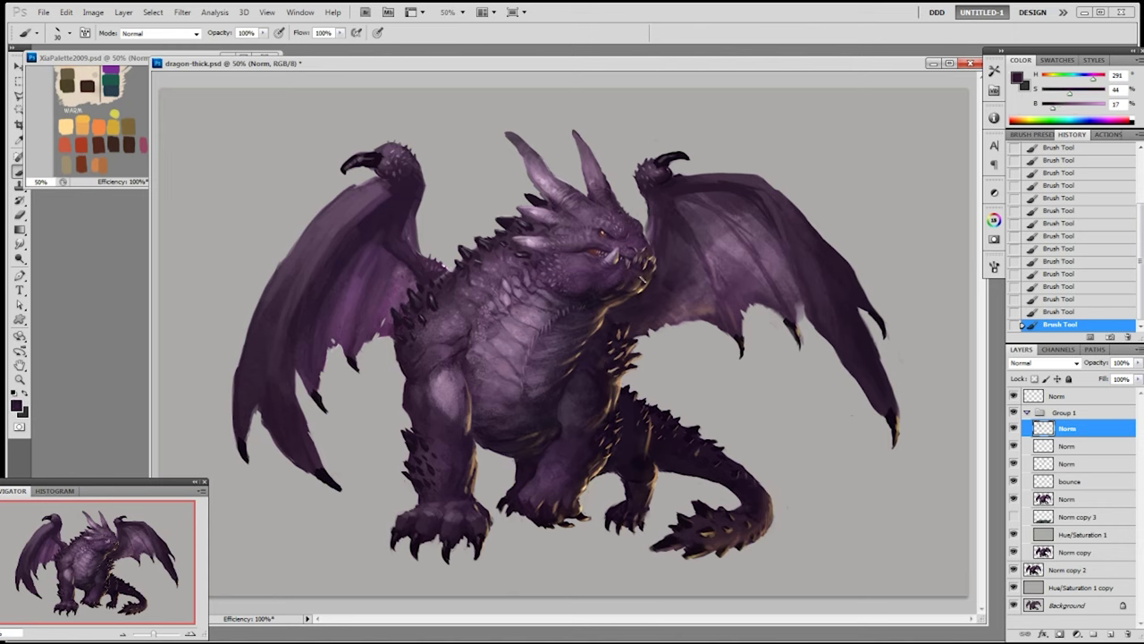
- Texture the near wing's outer membrane with sampled purples using a 60 px textured brush at 50% opacity
left_click(310, 252, "alt")
right_click(324, 335)
left_click(379, 510)
left_click(326, 310)
key("5")
key("bracketleft")
key("bracketleft")
key("bracketleft")
key("bracketleft")
key("bracketleft")
left_click(295, 268, "alt")
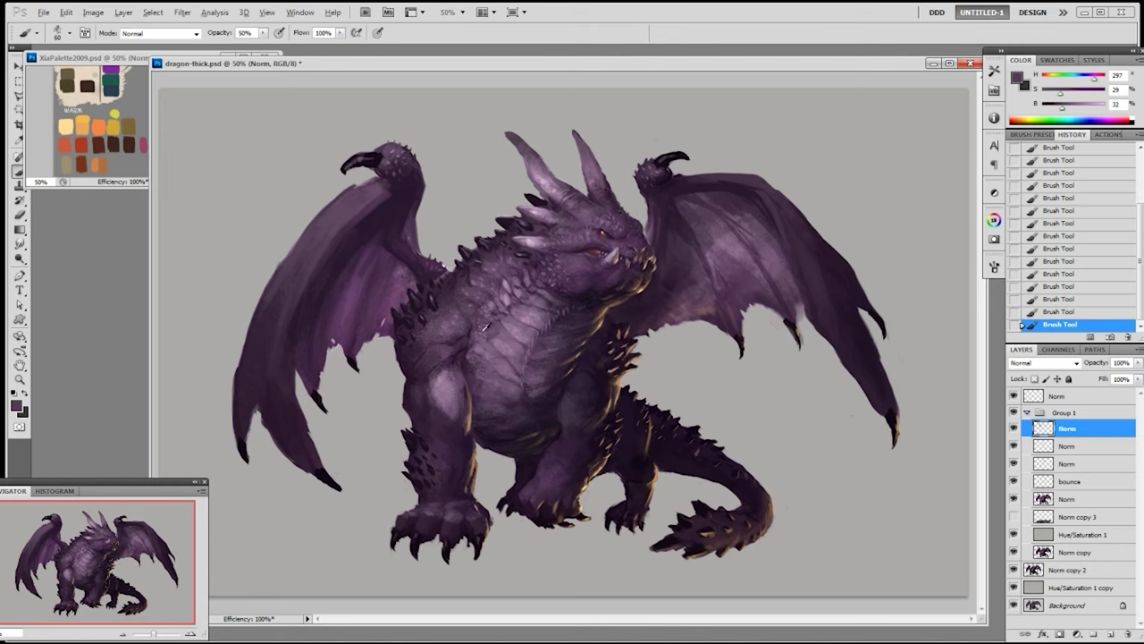
left_click(362, 199, "alt")
left_click(371, 195, "alt")
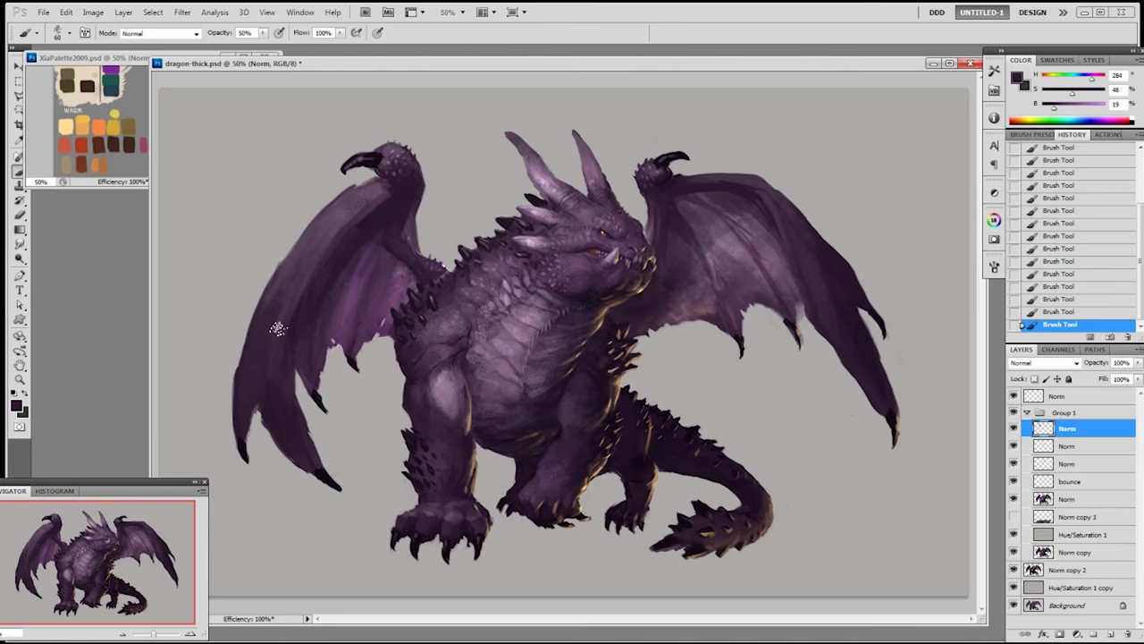
left_click(302, 258, "alt")
- Repaint the near wing's lowest claw with sampled dark purples using a 25 px brush at 100% opacity
left_click(288, 394, "alt")
right_click(302, 394)
key("Escape")
left_click(312, 470, "alt")
left_click(318, 470, "alt")
key("bracketright")
left_click(320, 463, "alt")
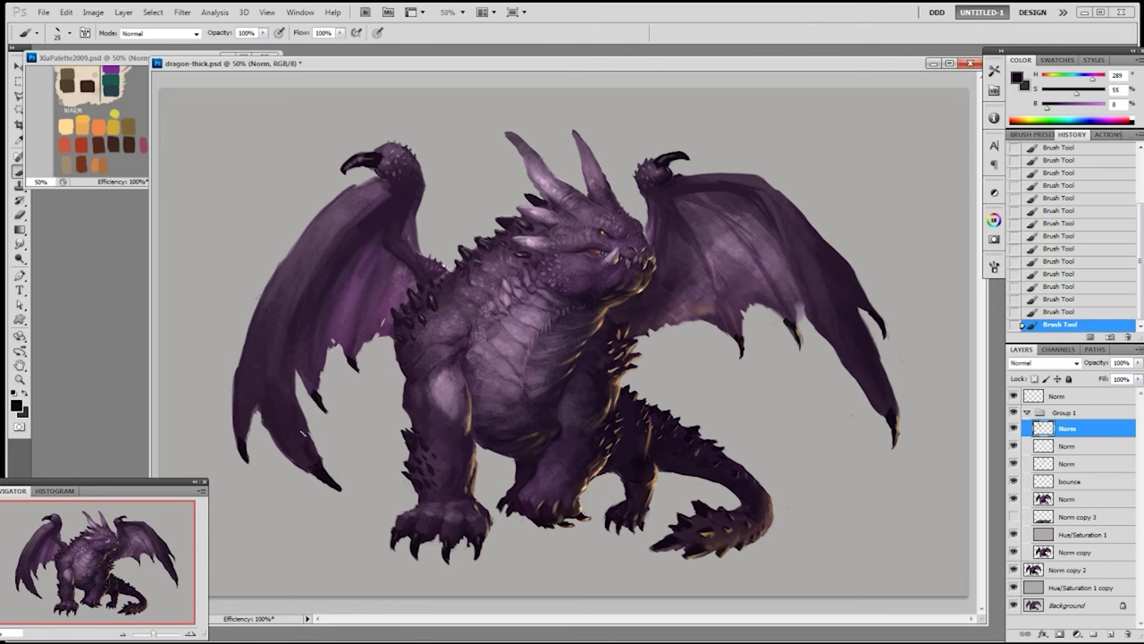
- Paint over the near wing's lower folds and outer edge with sampled purples using the 25 px brush
left_click(253, 388, "alt")
left_click(268, 358, "alt")
left_click(270, 358, "alt")
left_click(266, 375, "alt")
left_click(264, 386, "alt")
left_click_drag(244, 354, 238, 368)
left_click(246, 336, "alt")
left_click_drag(251, 320, 239, 356)
left_click(345, 333, "alt")
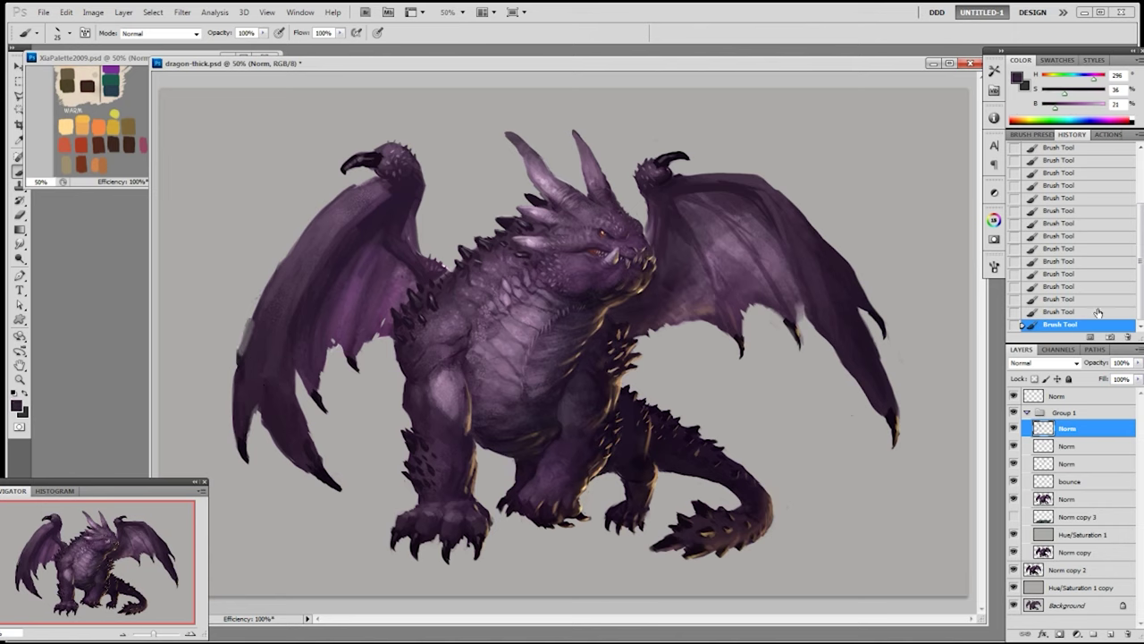
- Undo the last strokes on the near wing's outer edge and trim the edge with a 25 px eraser on the Norm layers
left_click(1098, 311)
left_click(1088, 299)
mouse_move(239, 355)
left_mouse_down()
mouse_move(242, 342)
mouse_move(239, 351)
left_mouse_up()
left_click(249, 362, "alt")
left_click(1069, 497)
key("e")
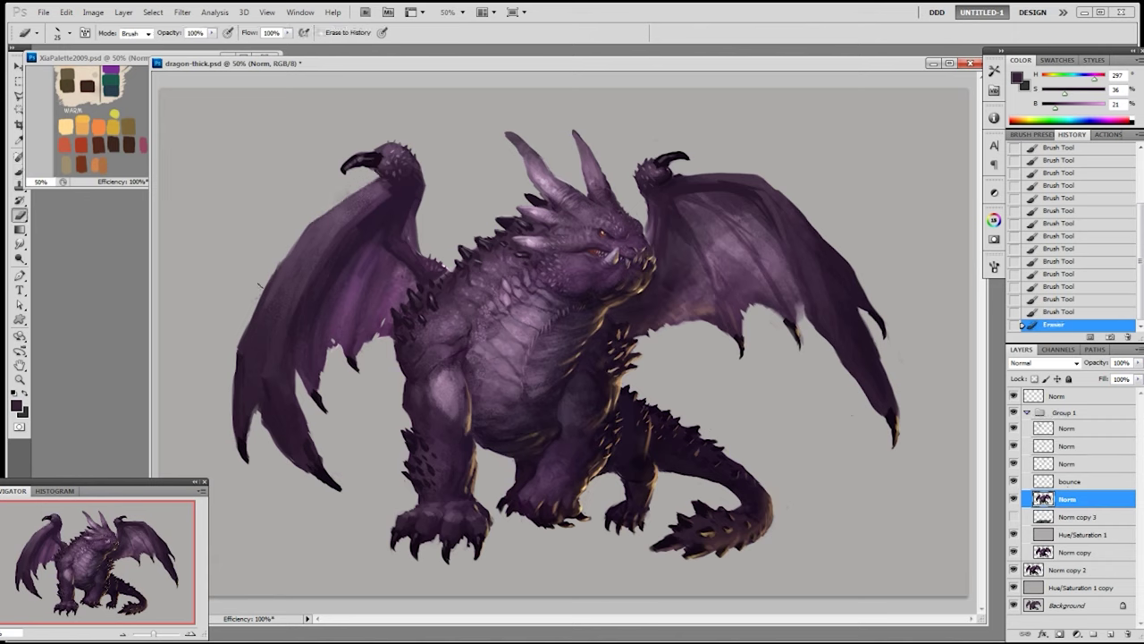
left_click(1063, 429)
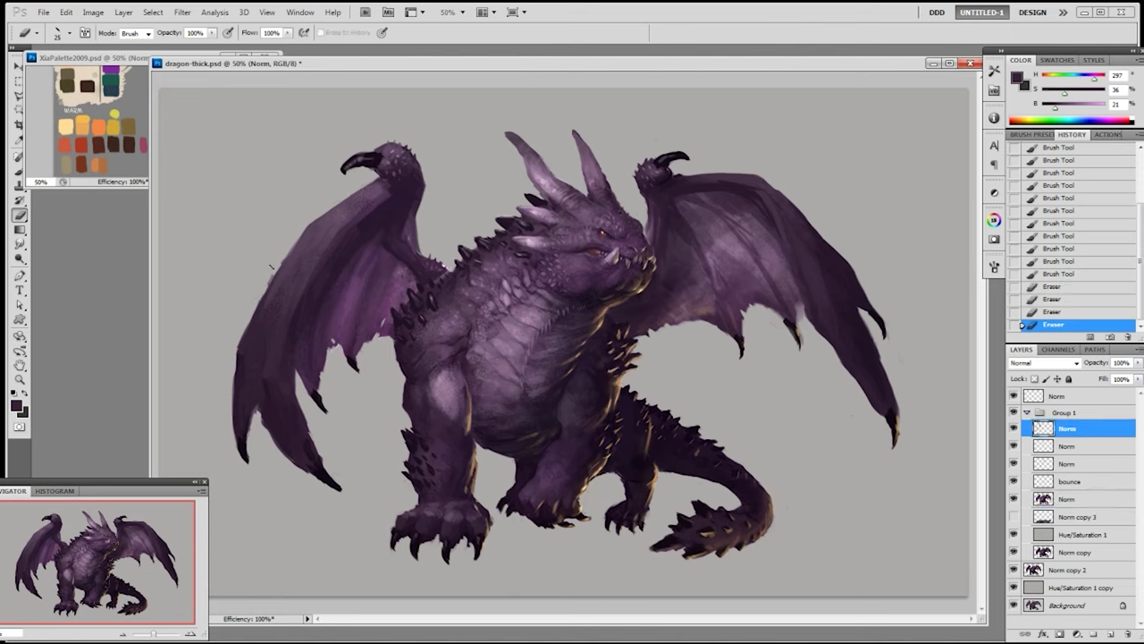
- Collapse Group 1 and duplicate it
left_click(1028, 413)
left_click(1028, 413)
left_click(1027, 413)
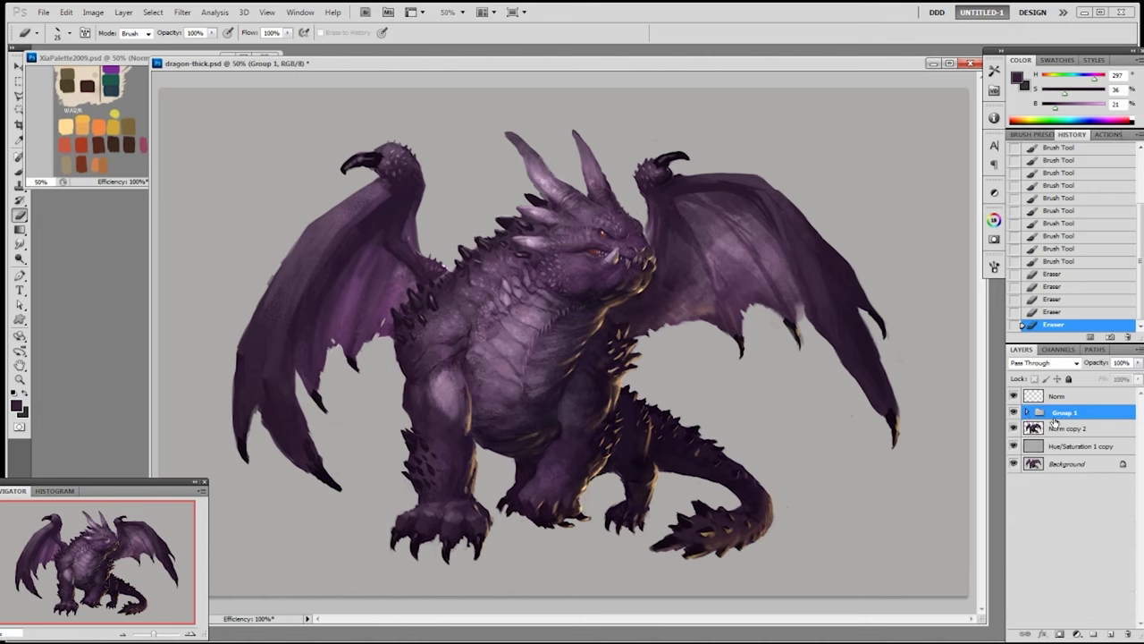
left_click(1027, 413)
left_click(1027, 413)
right_click(1028, 413)
left_click(1086, 442)
left_click(669, 208)
- Merge the painted layers from Norm to bounce and below in the group copy, and delete Norm copy and Norm copy 3
left_click(1028, 413)
left_click(1068, 428)
left_click(1075, 500, "shift")
key("ctrl+e")
left_click_drag(1077, 482, 1128, 634)
left_click_drag(1094, 461, 1128, 633)
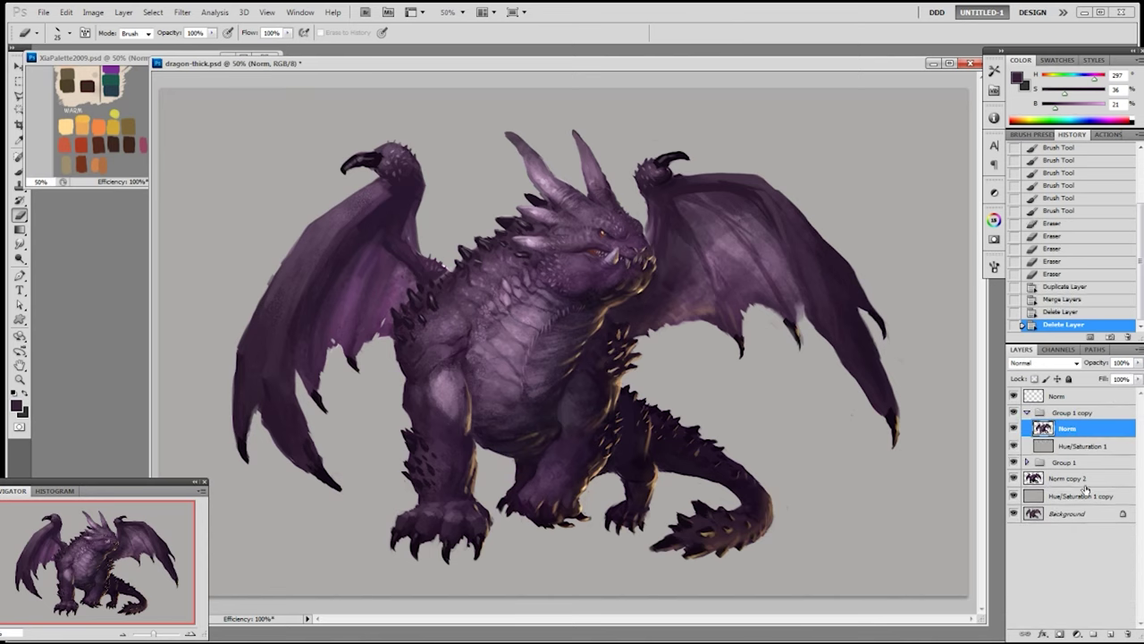
- Duplicate the merged Norm layer and dodge the head, chest, shoulder and near wing's joint with Range Highlights at 30% exposure
left_click_drag(1076, 433, 1110, 633)
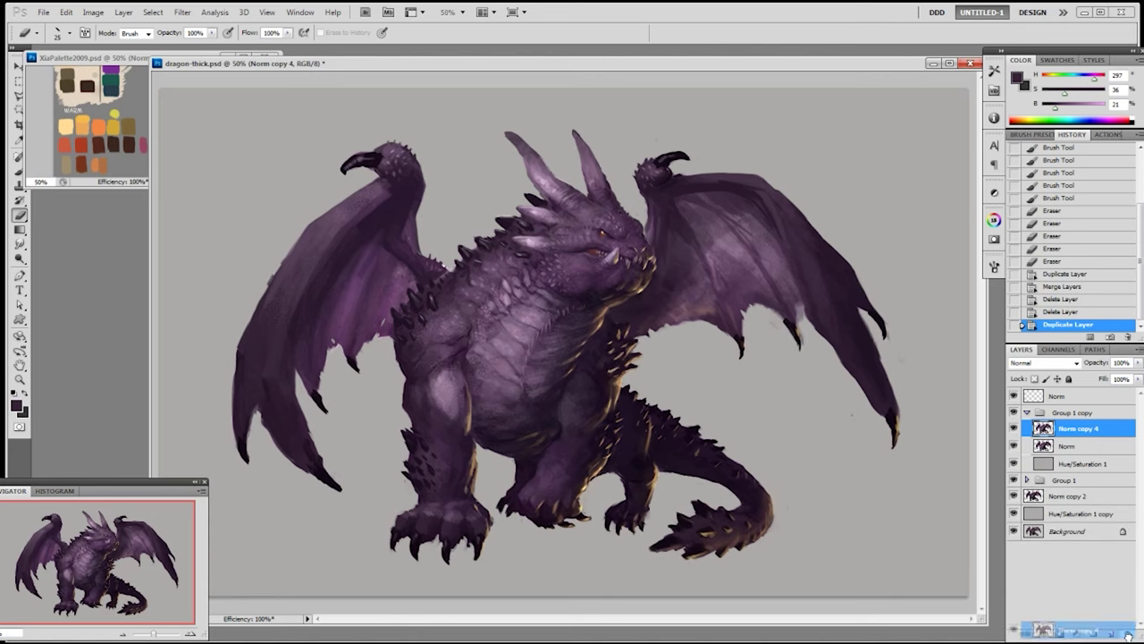
key("ctrl+minus")
key("o")
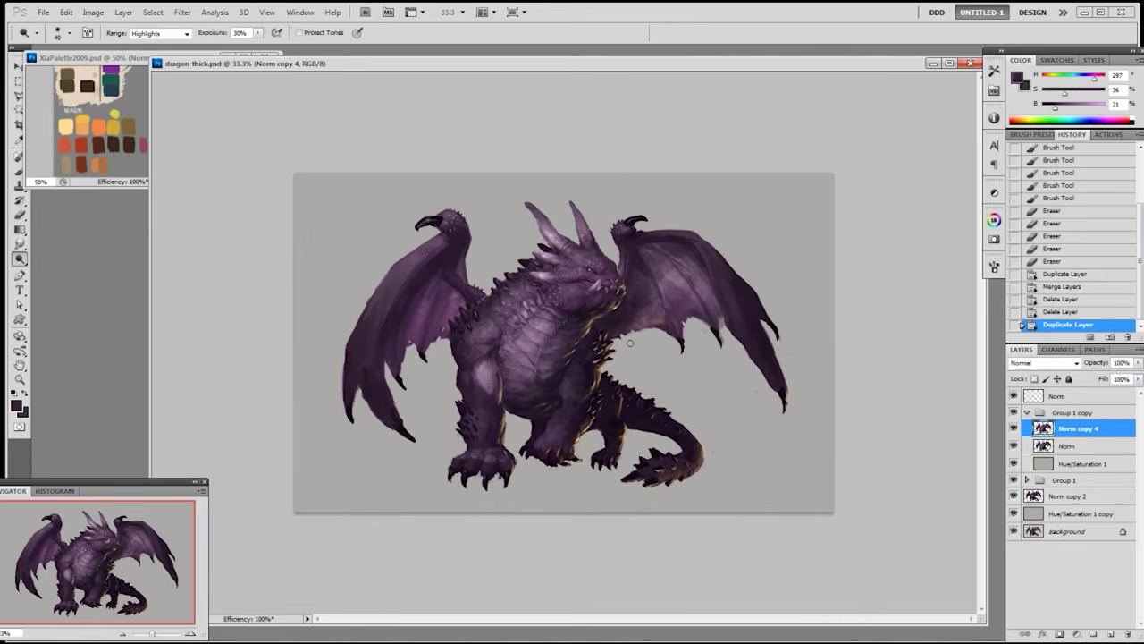
mouse_move(565, 280)
left_mouse_down()
mouse_move(585, 271)
mouse_move(569, 286)
mouse_move(578, 291)
left_mouse_up()
left_click_drag(578, 291, 587, 284)
left_click_drag(589, 283, 593, 259)
left_click_drag(592, 260, 583, 272)
left_click_drag(581, 276, 537, 317)
key("bracketright")
mouse_move(537, 320)
left_mouse_down()
mouse_move(538, 333)
mouse_move(480, 345)
left_mouse_up()
left_click_drag(479, 346, 478, 351)
key("bracketleft")
left_click_drag(463, 225, 449, 225)
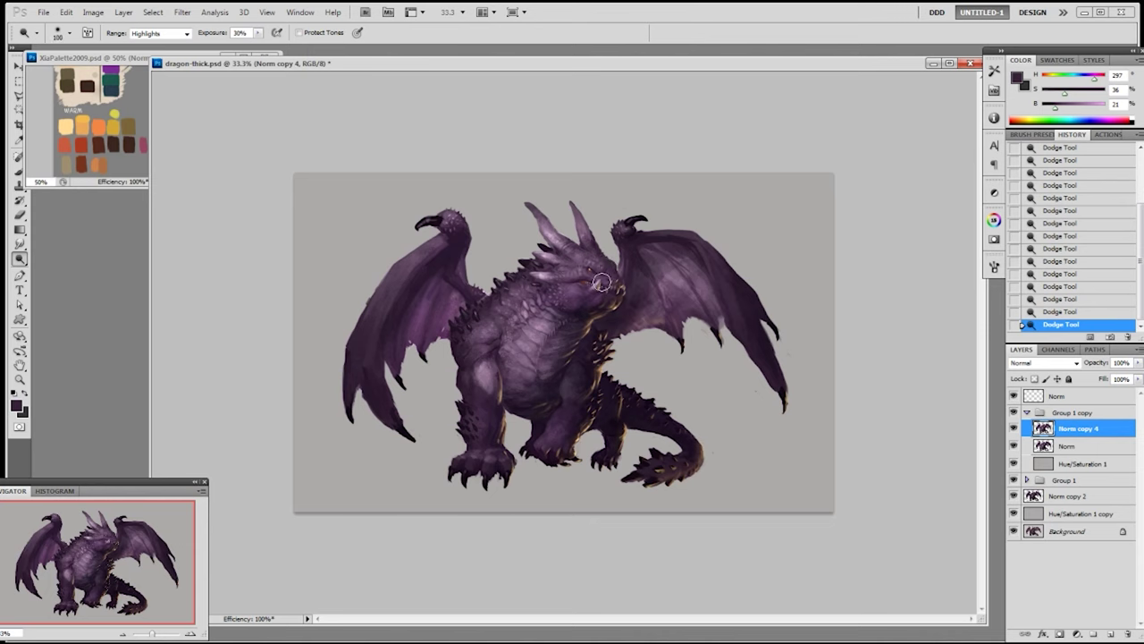
- Load the Norm copy 4 layer's outline as a selection and add an Overlay layer named Olay above it
key("ctrl+equal")
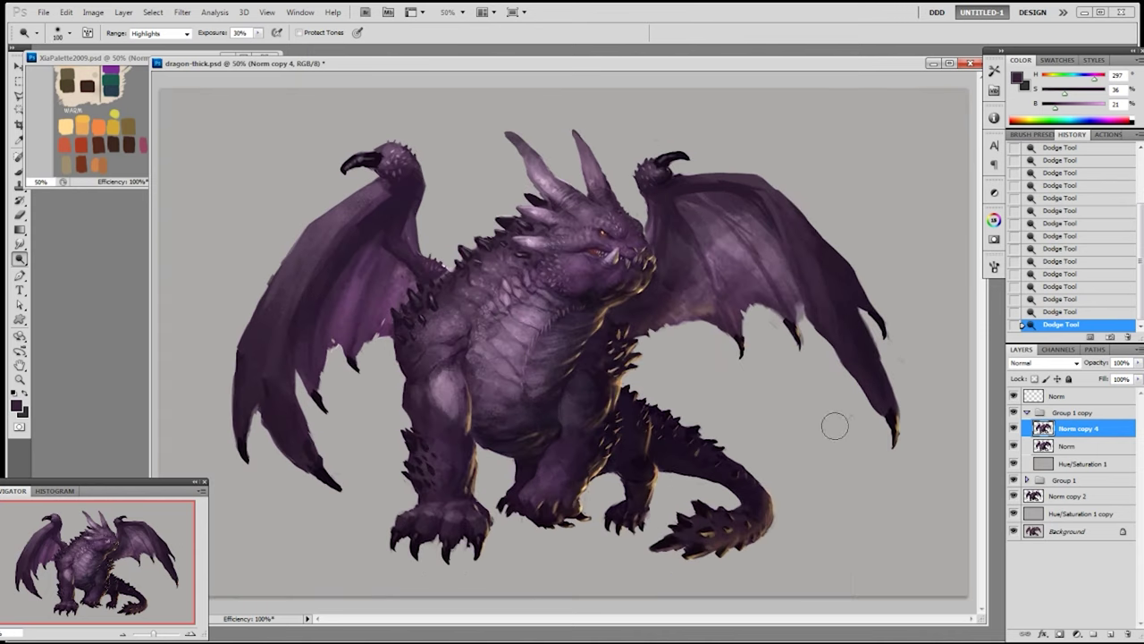
left_click(1044, 433, "ctrl")
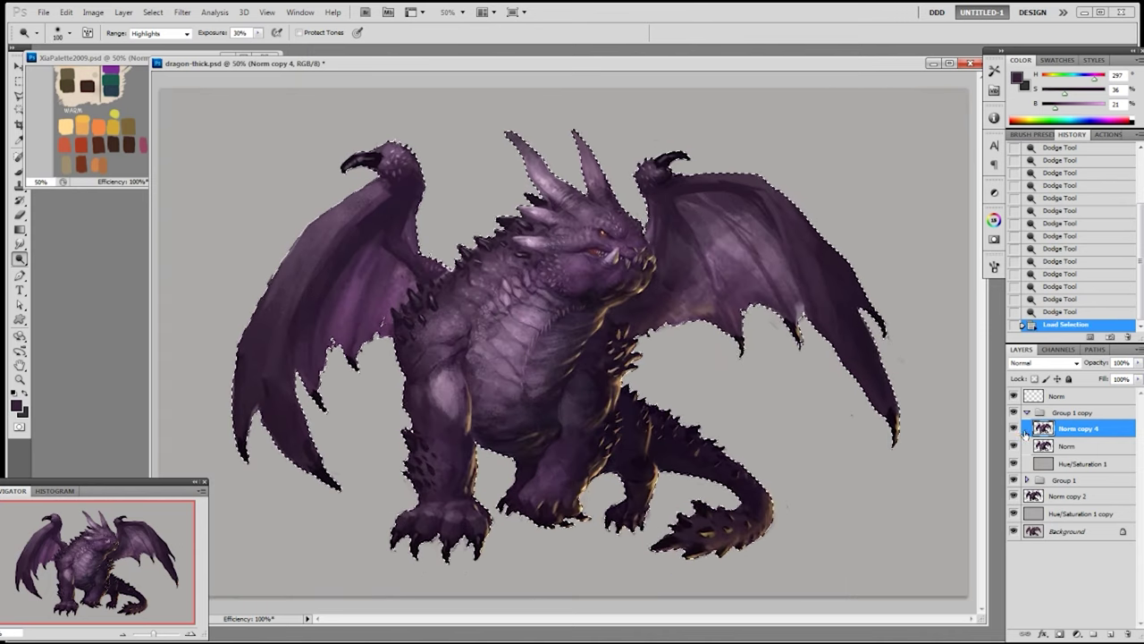
key("F3")
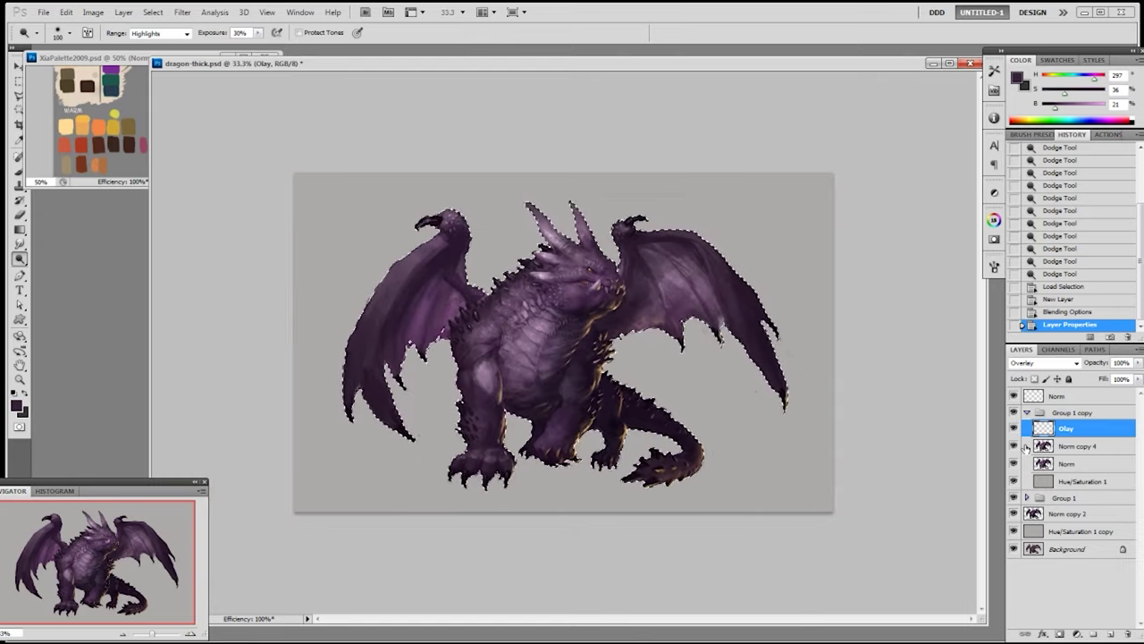
- Sample a reddish brown (H 16, S 76, B 51) from the palette and glaze the near front paw with a 600 px soft brush
key("b")
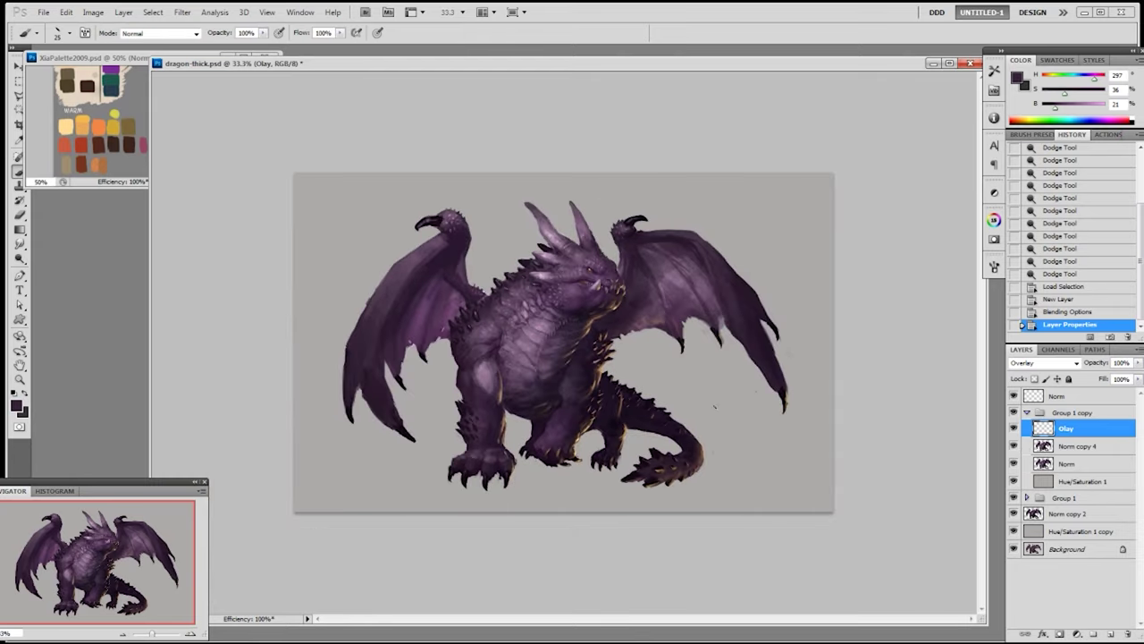
left_click(94, 157)
left_click(84, 164, "alt")
left_click(398, 536)
right_click(439, 506)
left_click(483, 471)
left_click(429, 549)
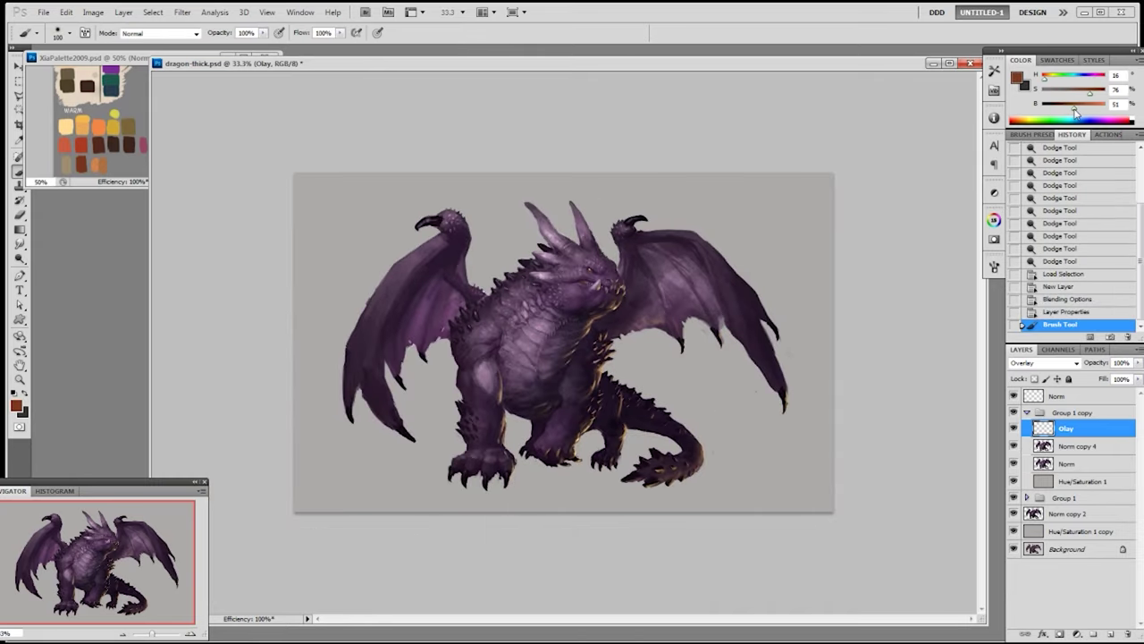
key("bracketright")
key("bracketright")
left_click(485, 459)
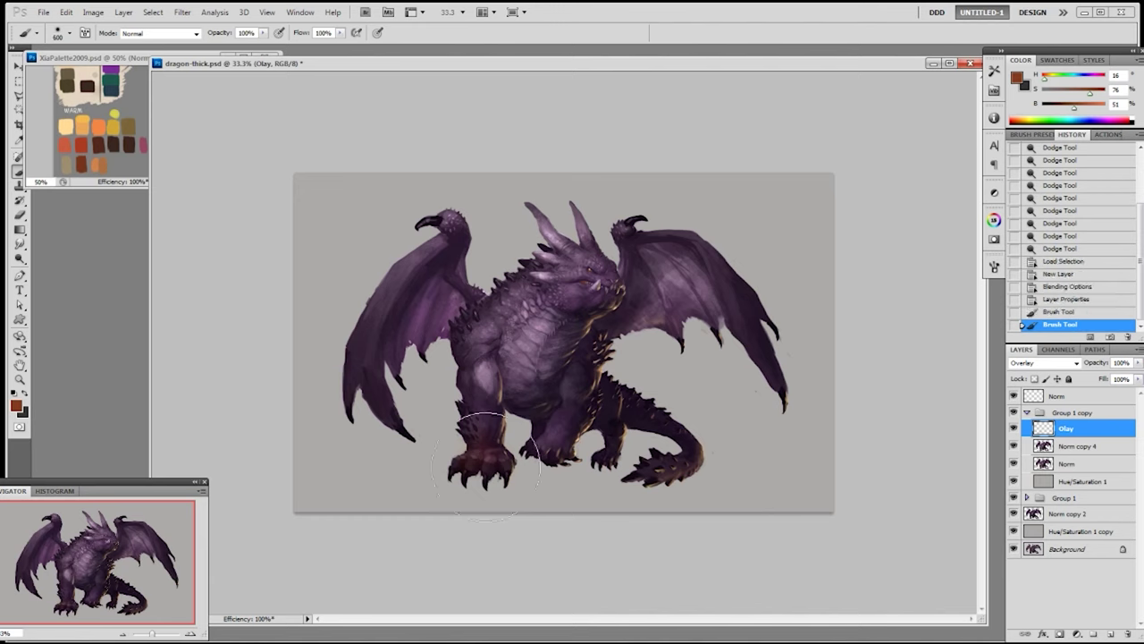
- Undo the last two strokes, set the brush opacity to 50% and glaze the near front paw and lower leg reddish brown
key("ctrl+z")
key("ctrl+z")
key("5")
left_click(488, 474)
left_click(503, 465)
left_click(499, 455)
left_click(495, 436)
left_click(490, 436)
left_click(501, 451)
- Glaze the far front paw and lower leg with the reddish brown, reducing the brush to 200 px
left_click(561, 459)
key("bracketleft")
key("bracketleft")
key("bracketleft")
left_click(548, 443)
left_click(550, 444)
left_click(564, 446)
left_click(546, 434)
left_click(565, 433)
left_click(581, 424)
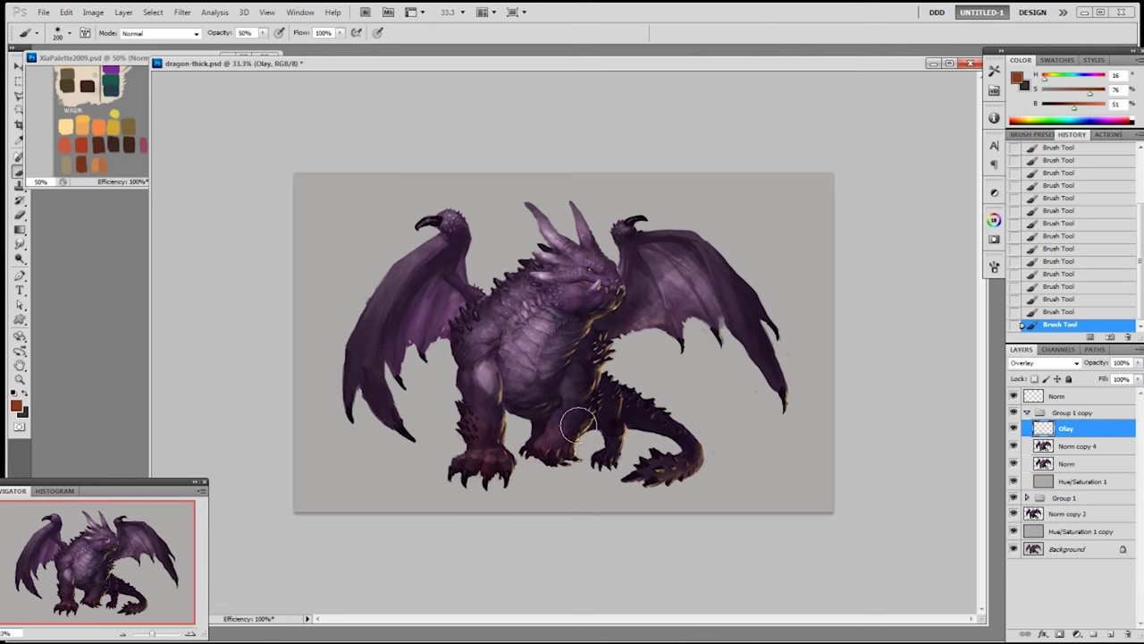
- Glaze the dragon's snout and the horn tips with the reddish brown, using a smaller soft brush for the horns
left_click(613, 280)
left_click(610, 282)
key("ctrl+plus")
key("[")
key("[")
key("[")
key("[")
key("[")
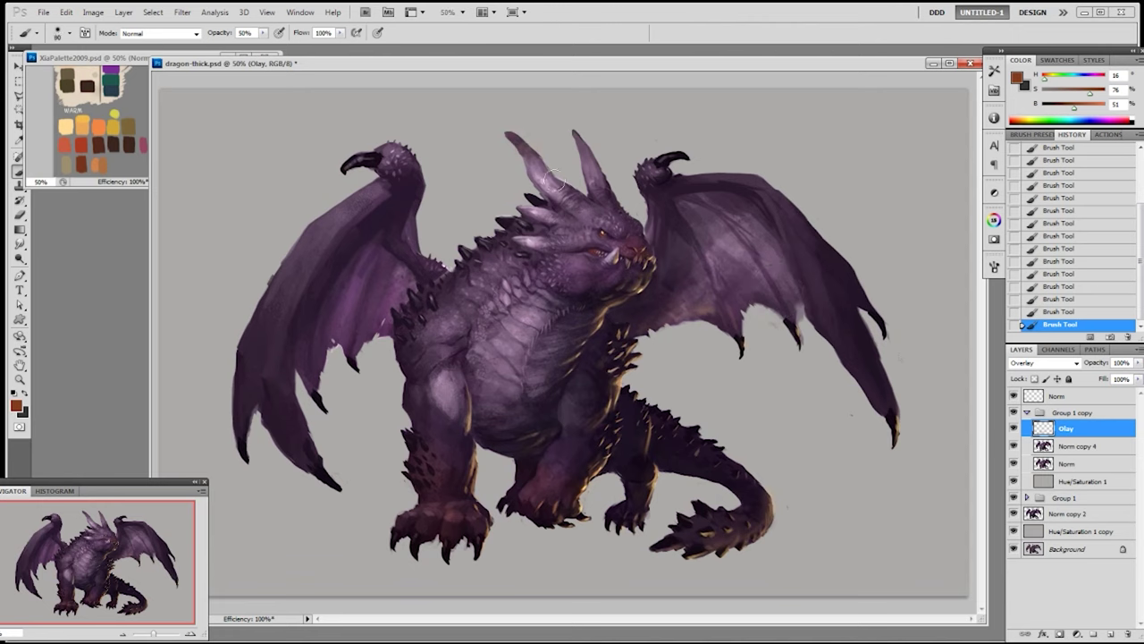
- Glaze the tips of both wings and the spiked tail end reddish brown, and clean up the glaze with a 20 px eraser
key("]")
left_click_drag(284, 399, 302, 451)
left_click_drag(236, 410, 255, 357)
left_click_drag(897, 435, 883, 300)
key("e")
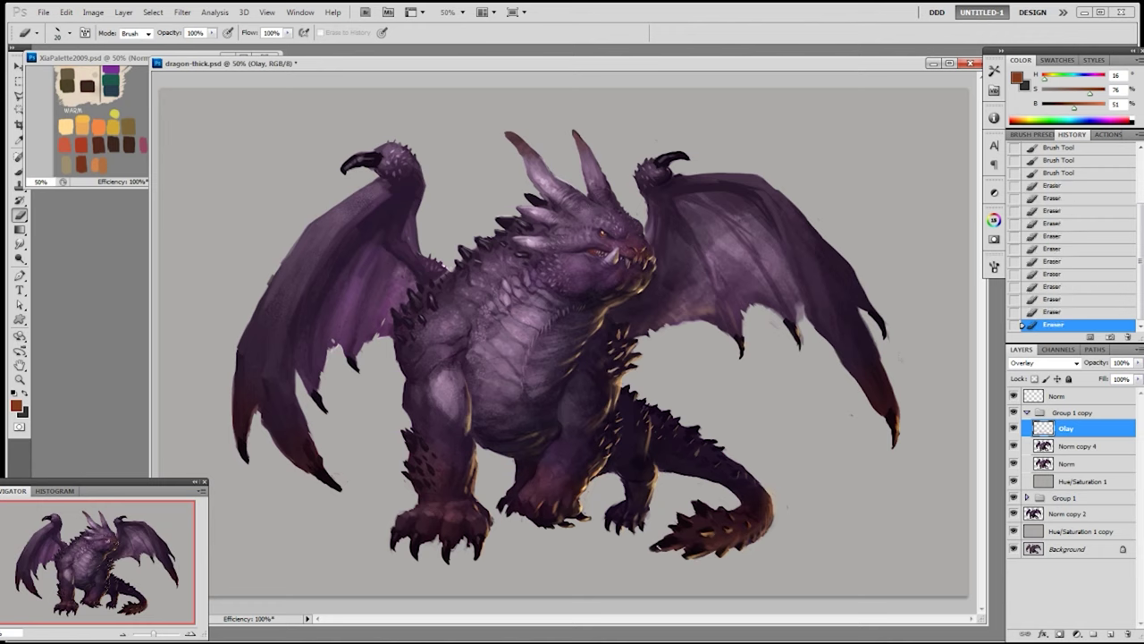
- Extend the reddish brown glaze over the near front leg and lower belly with a 250 px brush at 50% opacity
key("b")
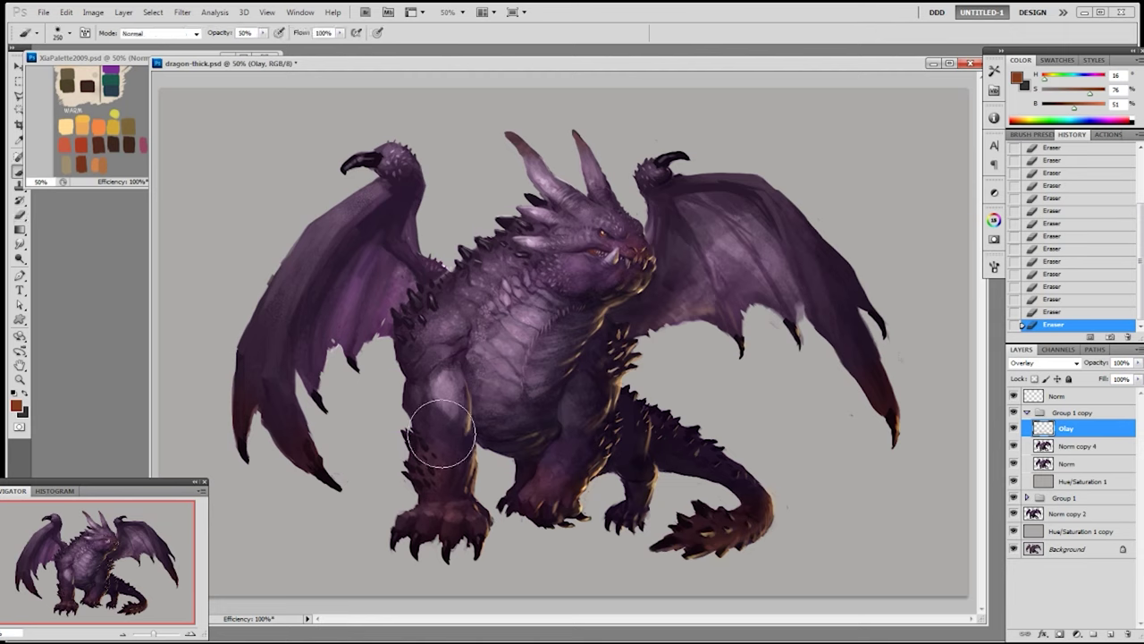
left_click_drag(437, 420, 483, 438)
left_click_drag(492, 441, 522, 447)
left_click_drag(522, 447, 510, 460)
left_click_drag(500, 469, 487, 487)
left_click_drag(481, 494, 472, 507)
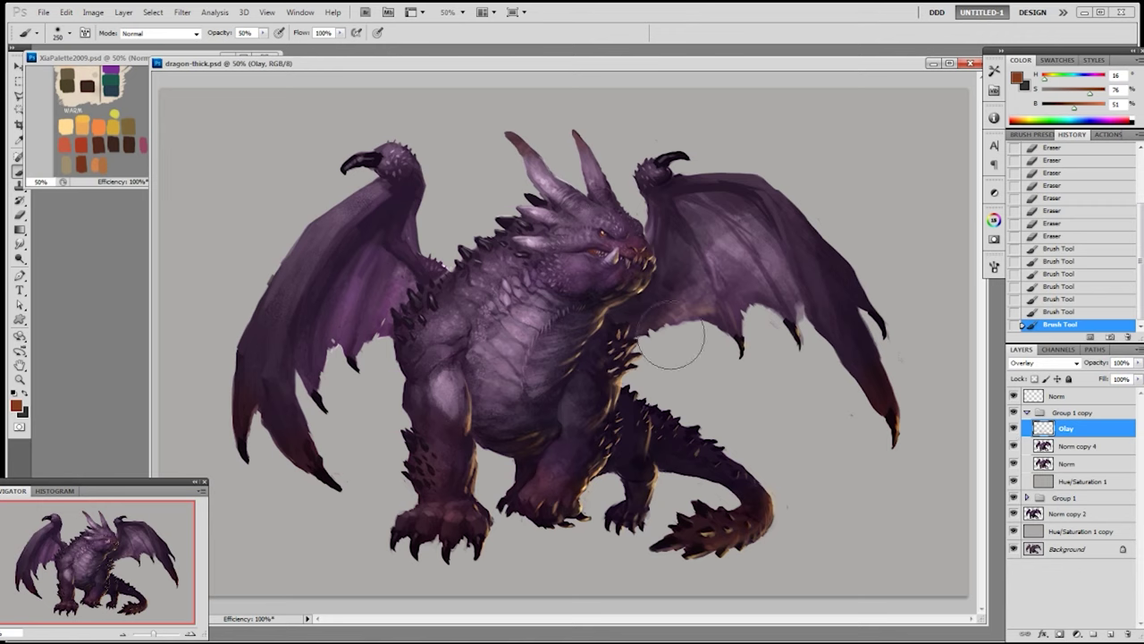
- Sample a greyish blue from the palette, adjust it to H 203, S 19, B 49, and glaze the dragon's head and neck
left_click(134, 123)
left_click(199, 147, "alt")
mouse_move(1075, 95)
left_mouse_down()
mouse_move(1054, 94)
mouse_move(1081, 110)
left_mouse_up()
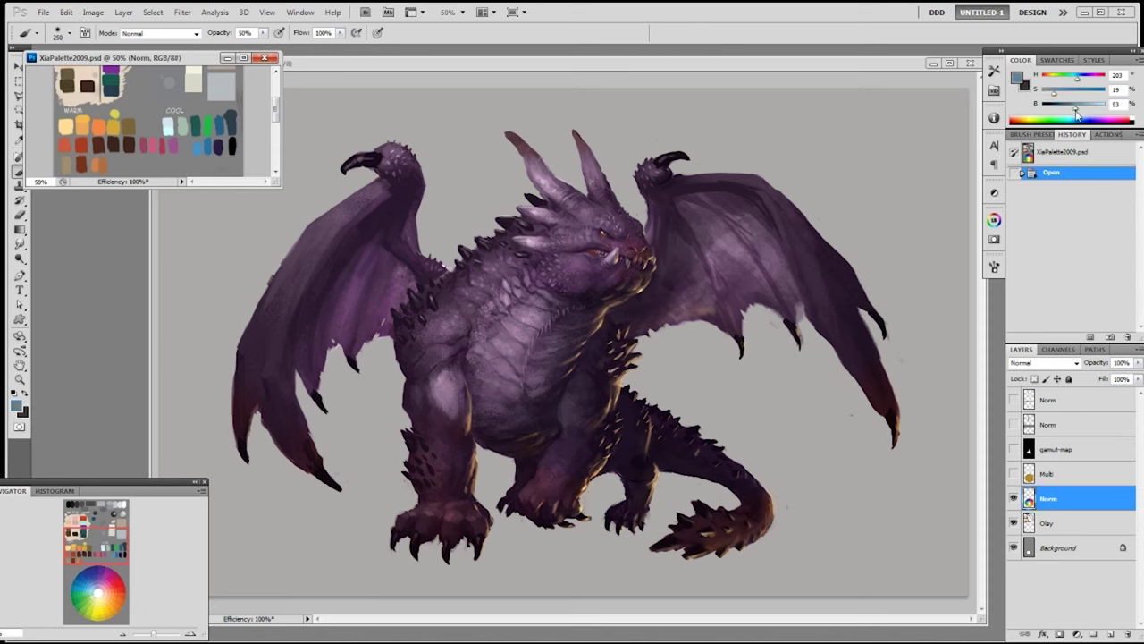
key("ctrl+Tab")
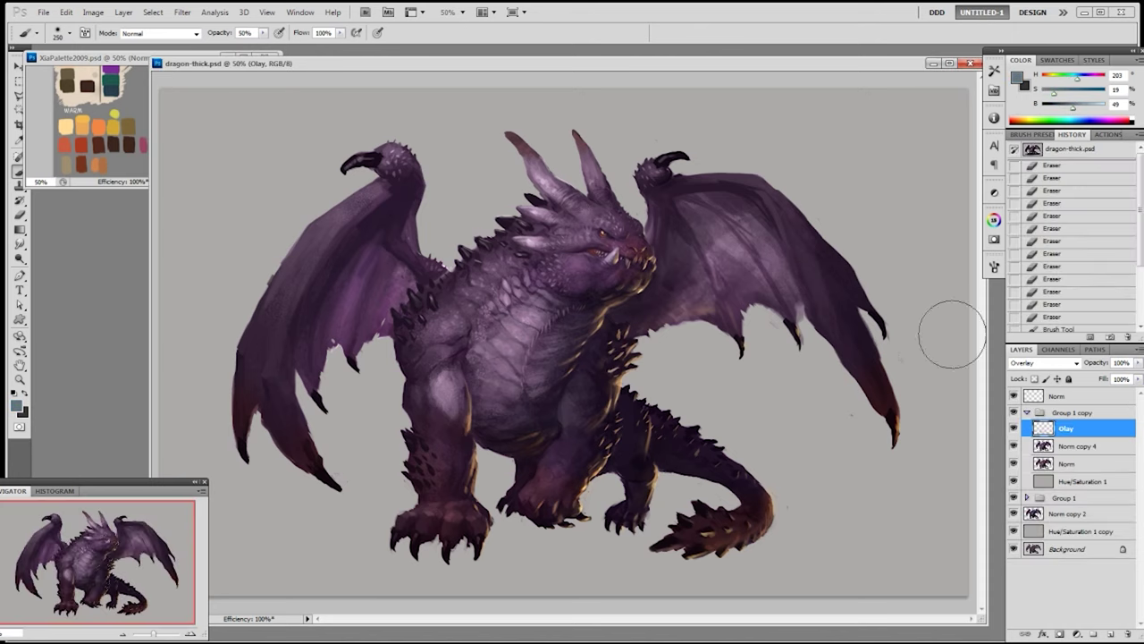
key("bracketleft")
mouse_move(562, 245)
left_mouse_down()
mouse_move(514, 268)
mouse_move(526, 307)
mouse_move(518, 322)
mouse_move(499, 304)
mouse_move(496, 259)
left_mouse_up()
left_click_drag(593, 224, 601, 219)
mouse_move(606, 217)
left_mouse_down()
mouse_move(615, 213)
mouse_move(611, 224)
left_mouse_up()
key("bracketleft")
mouse_move(532, 282)
left_mouse_down()
mouse_move(507, 259)
mouse_move(543, 242)
left_mouse_up()
- Load the Norm copy 4 outline as a hidden selection and glaze the wings, chest and belly greyish blue on the new Olay layer
left_click(1043, 463, "ctrl")
key("ctrl+h")
left_click_drag(360, 204, 309, 267)
left_click_drag(310, 273, 308, 322)
mouse_move(815, 266)
left_mouse_down()
mouse_move(849, 370)
mouse_move(853, 336)
left_mouse_up()
left_click_drag(855, 337, 868, 364)
mouse_move(574, 401)
left_mouse_down()
mouse_move(580, 428)
mouse_move(612, 374)
left_mouse_up()
mouse_move(448, 325)
left_mouse_down()
mouse_move(444, 345)
mouse_move(457, 337)
left_mouse_up()
mouse_move(469, 318)
left_mouse_down()
mouse_move(491, 293)
mouse_move(425, 387)
left_mouse_up()
left_click_drag(522, 355, 550, 388)
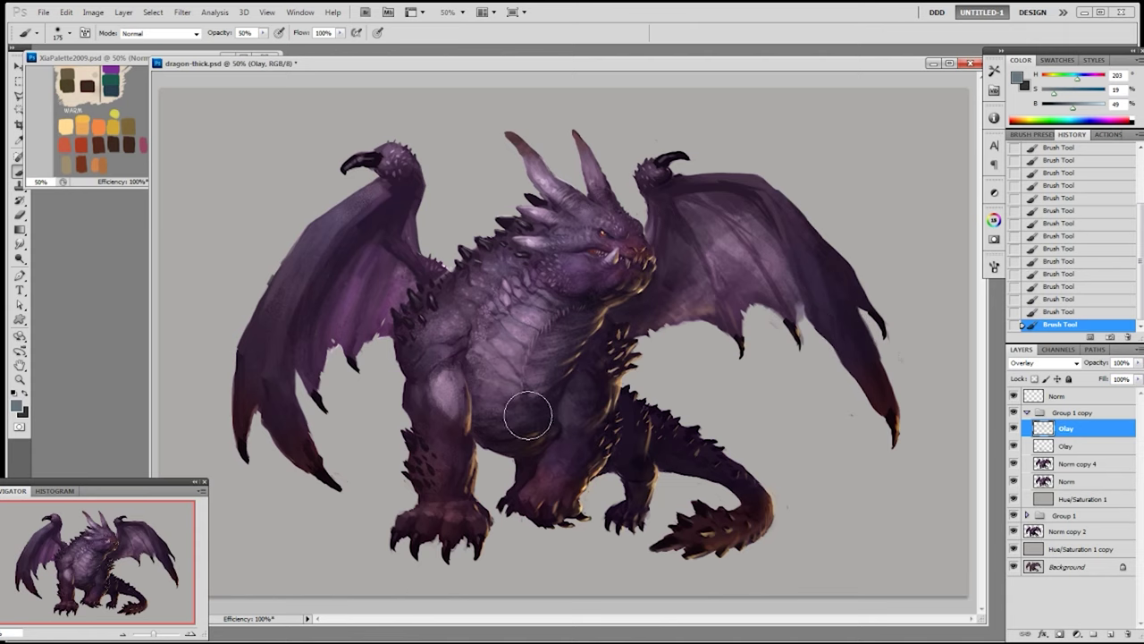
- Merge both Olay layers with Norm copy 4 and compare the painting with the merged layer hidden and shown
left_click(1070, 468, "shift")
key("ctrl+e")
left_click(1013, 433)
left_click(1014, 433)
left_click(1014, 433)
left_click(1014, 433)
left_click(1013, 432)
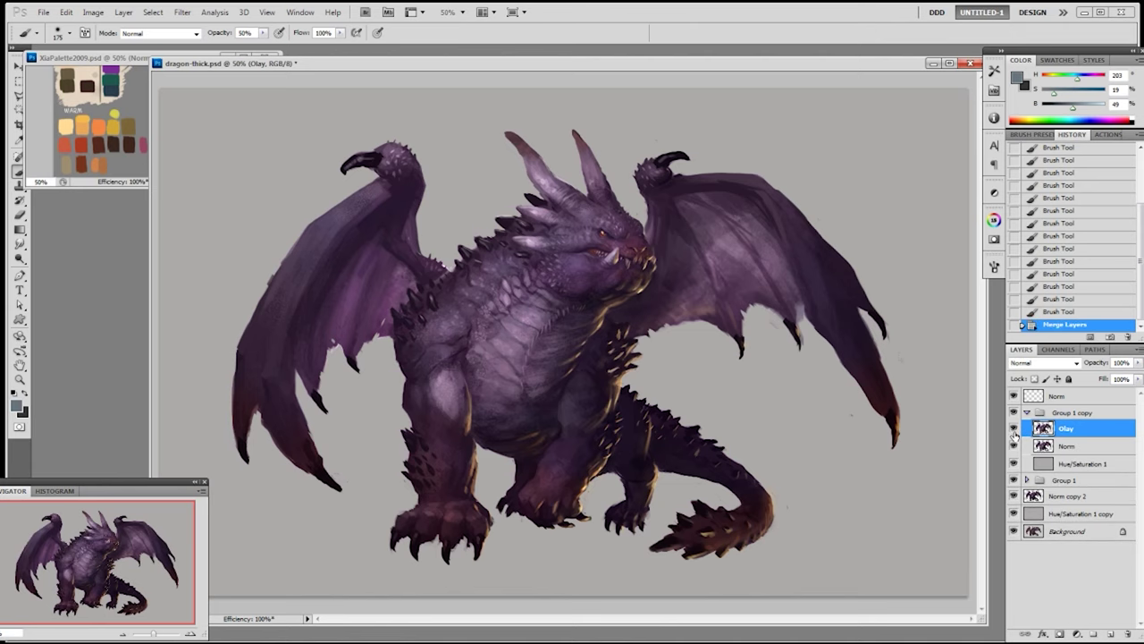
- Try to dodge the dragon's torso and near front leg with a very large brush, and undo the stroke
key("o")
key("bracketright")
key("bracketright")
key("bracketright")
key("bracketright")
key("bracketright")
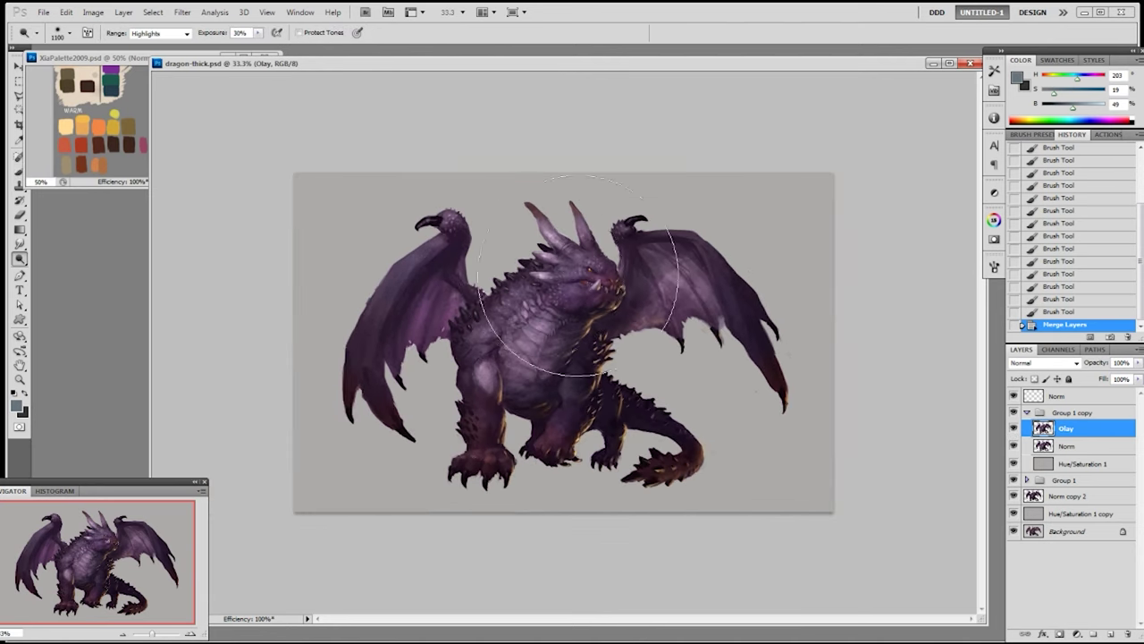
key("bracketleft")
key("ctrl+minus")
key("ctrl+minus")
mouse_move(570, 303)
left_mouse_down()
mouse_move(518, 329)
mouse_move(499, 432)
left_mouse_up()
key("ctrl+z")
- Dodge the front paws, far front leg and both upper wings with a 250 px brush, Range Highlights at 30% exposure
key("bracketleft")
key("bracketleft")
key("bracketleft")
key("bracketleft")
key("bracketleft")
key("bracketleft")
key("bracketleft")
left_click_drag(501, 431, 552, 414)
left_click_drag(553, 414, 556, 405)
left_click_drag(558, 404, 561, 387)
left_click_drag(562, 383, 559, 390)
left_click_drag(482, 258, 472, 272)
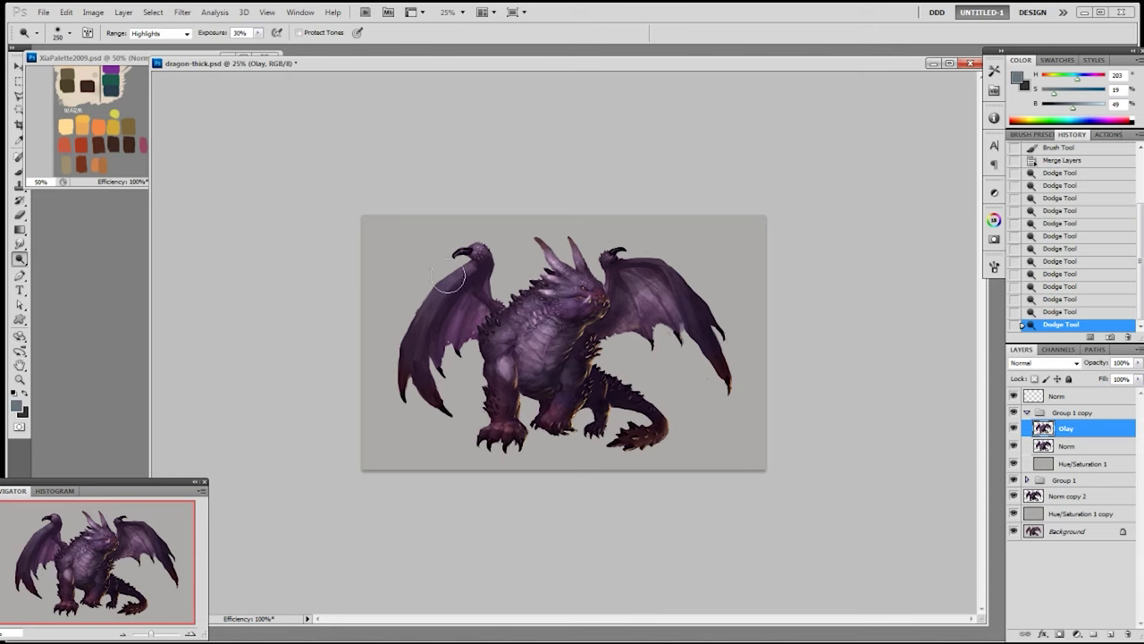
left_click_drag(613, 268, 661, 276)
- Duplicate the ground shadow layer Norm copy 3 from Group 1 and move the copy above Hue/Saturation 1 in Group 1 copy
key("ctrl+plus")
left_click(1027, 481)
left_click_drag(1079, 590, 1111, 635)
left_click_drag(1092, 565, 1067, 420)
left_click_drag(1067, 426, 1068, 453)
left_click(1014, 446)
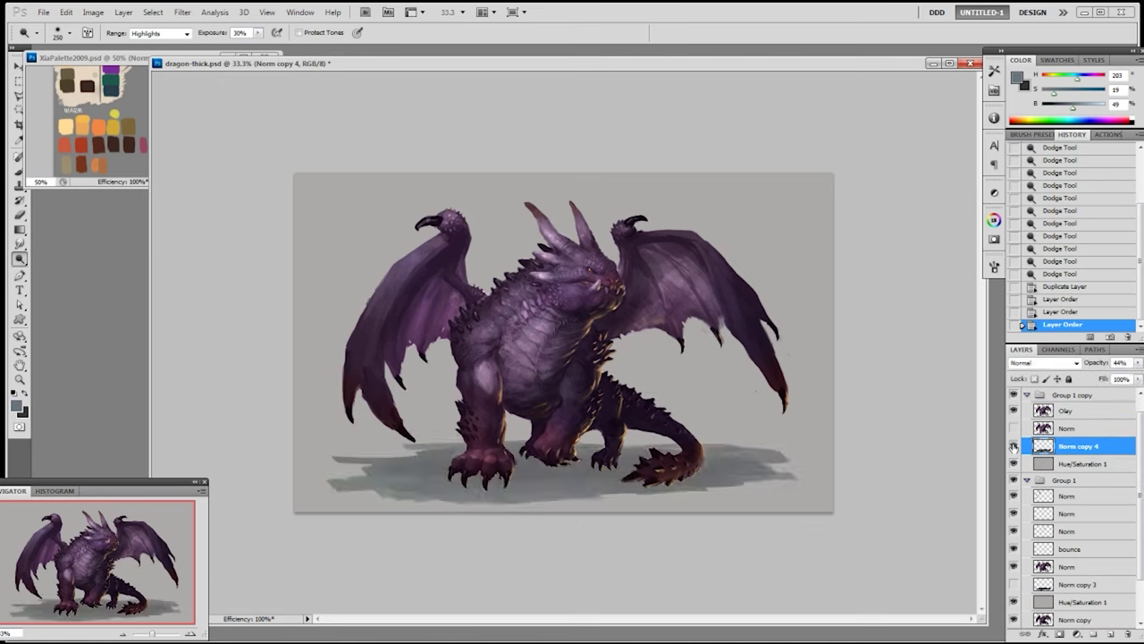
left_click(1014, 446)
left_click(1014, 446)
- Lower the copied ground shadow's opacity, compare it hidden and shown at 15%, and readjust the opacity
left_click(1137, 363)
left_click_drag(1111, 378, 1086, 377)
left_click(1016, 449)
left_click(1017, 449)
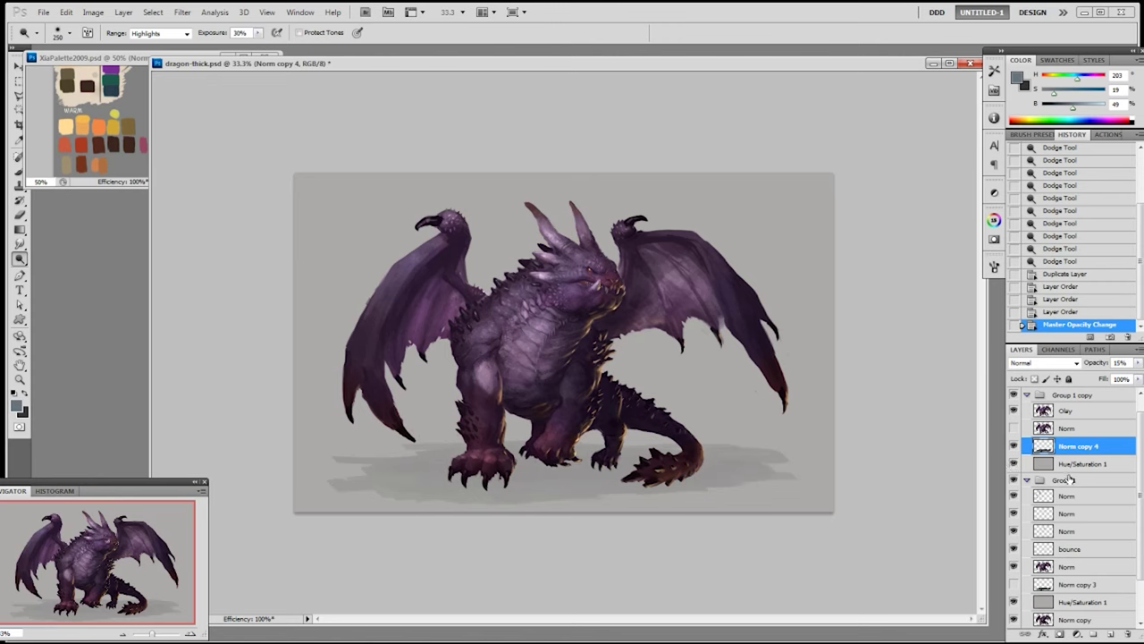
left_click(1139, 364)
left_click_drag(1086, 378, 1111, 634)
- Duplicate the merged Olay layer twice in Group 1 copy
left_click(1074, 423)
left_click_drag(1070, 420, 1111, 633)
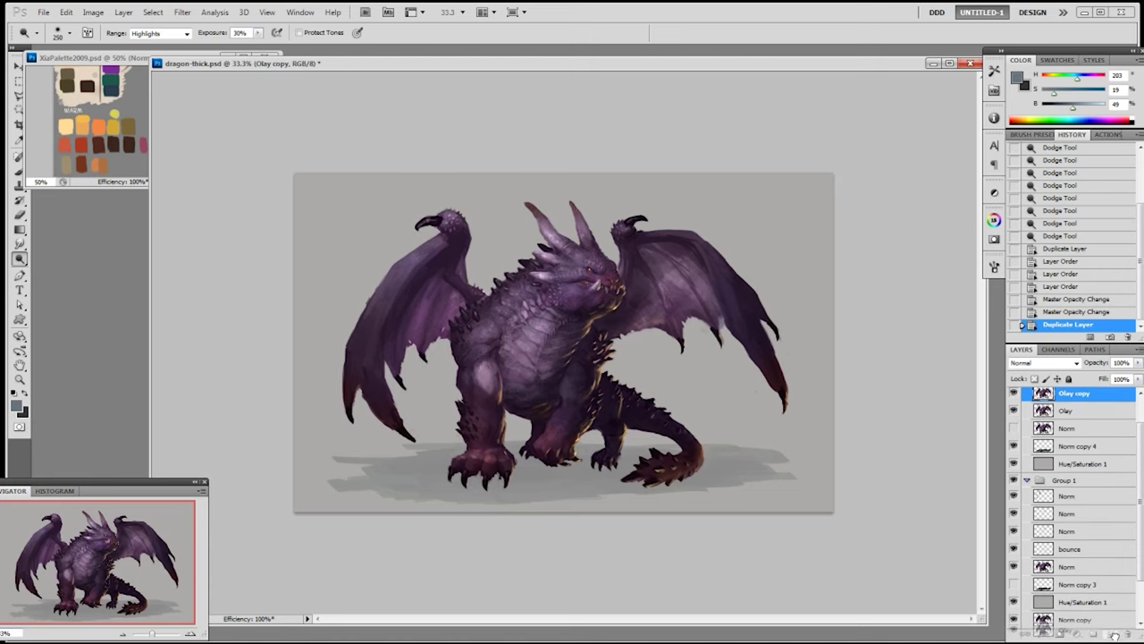
left_click(1075, 399)
- Start an Unsharp Mask on the Olay copy layer with Amount 125%, Radius 2.5 pixels and Threshold 3 levels
key("ctrl+plus")
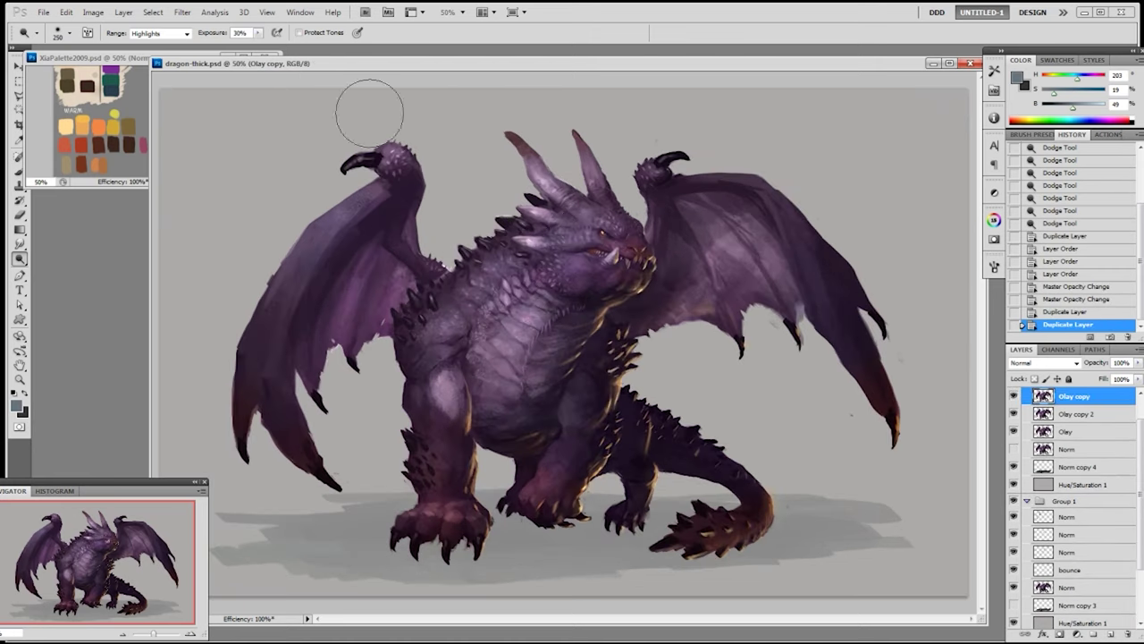
left_click(181, 12)
mouse_move(197, 115)
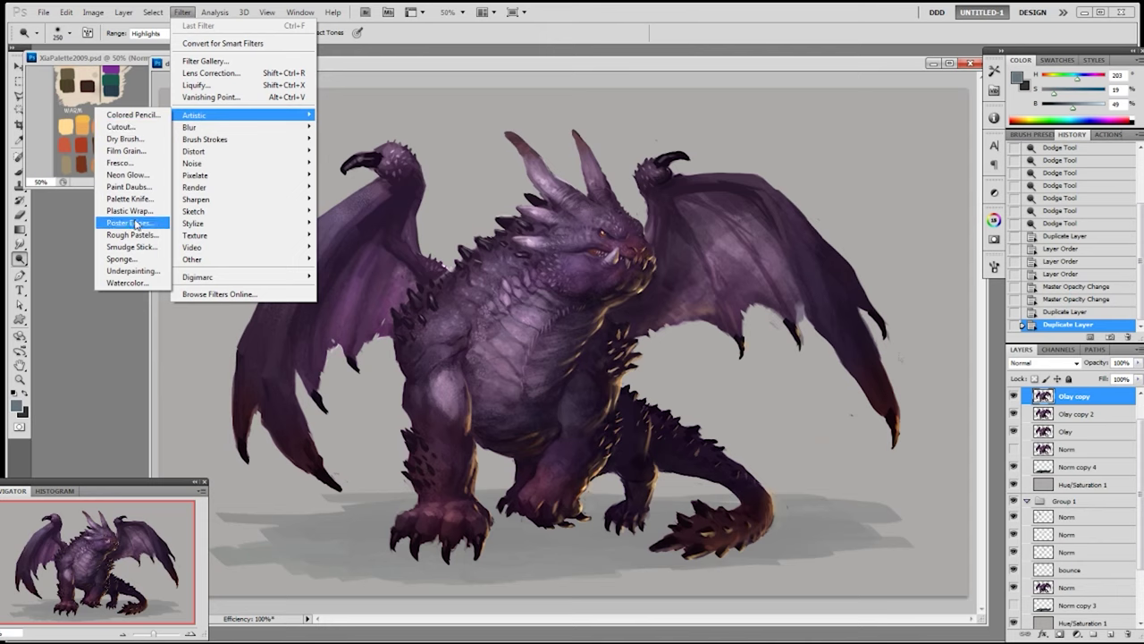
mouse_move(212, 204)
left_click(130, 246)
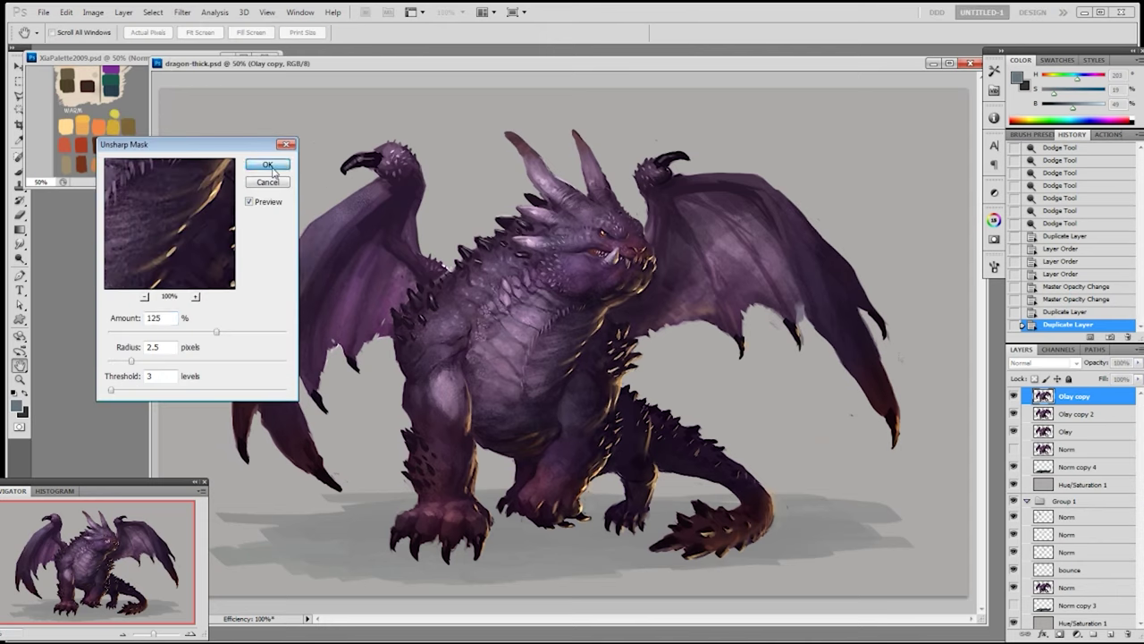